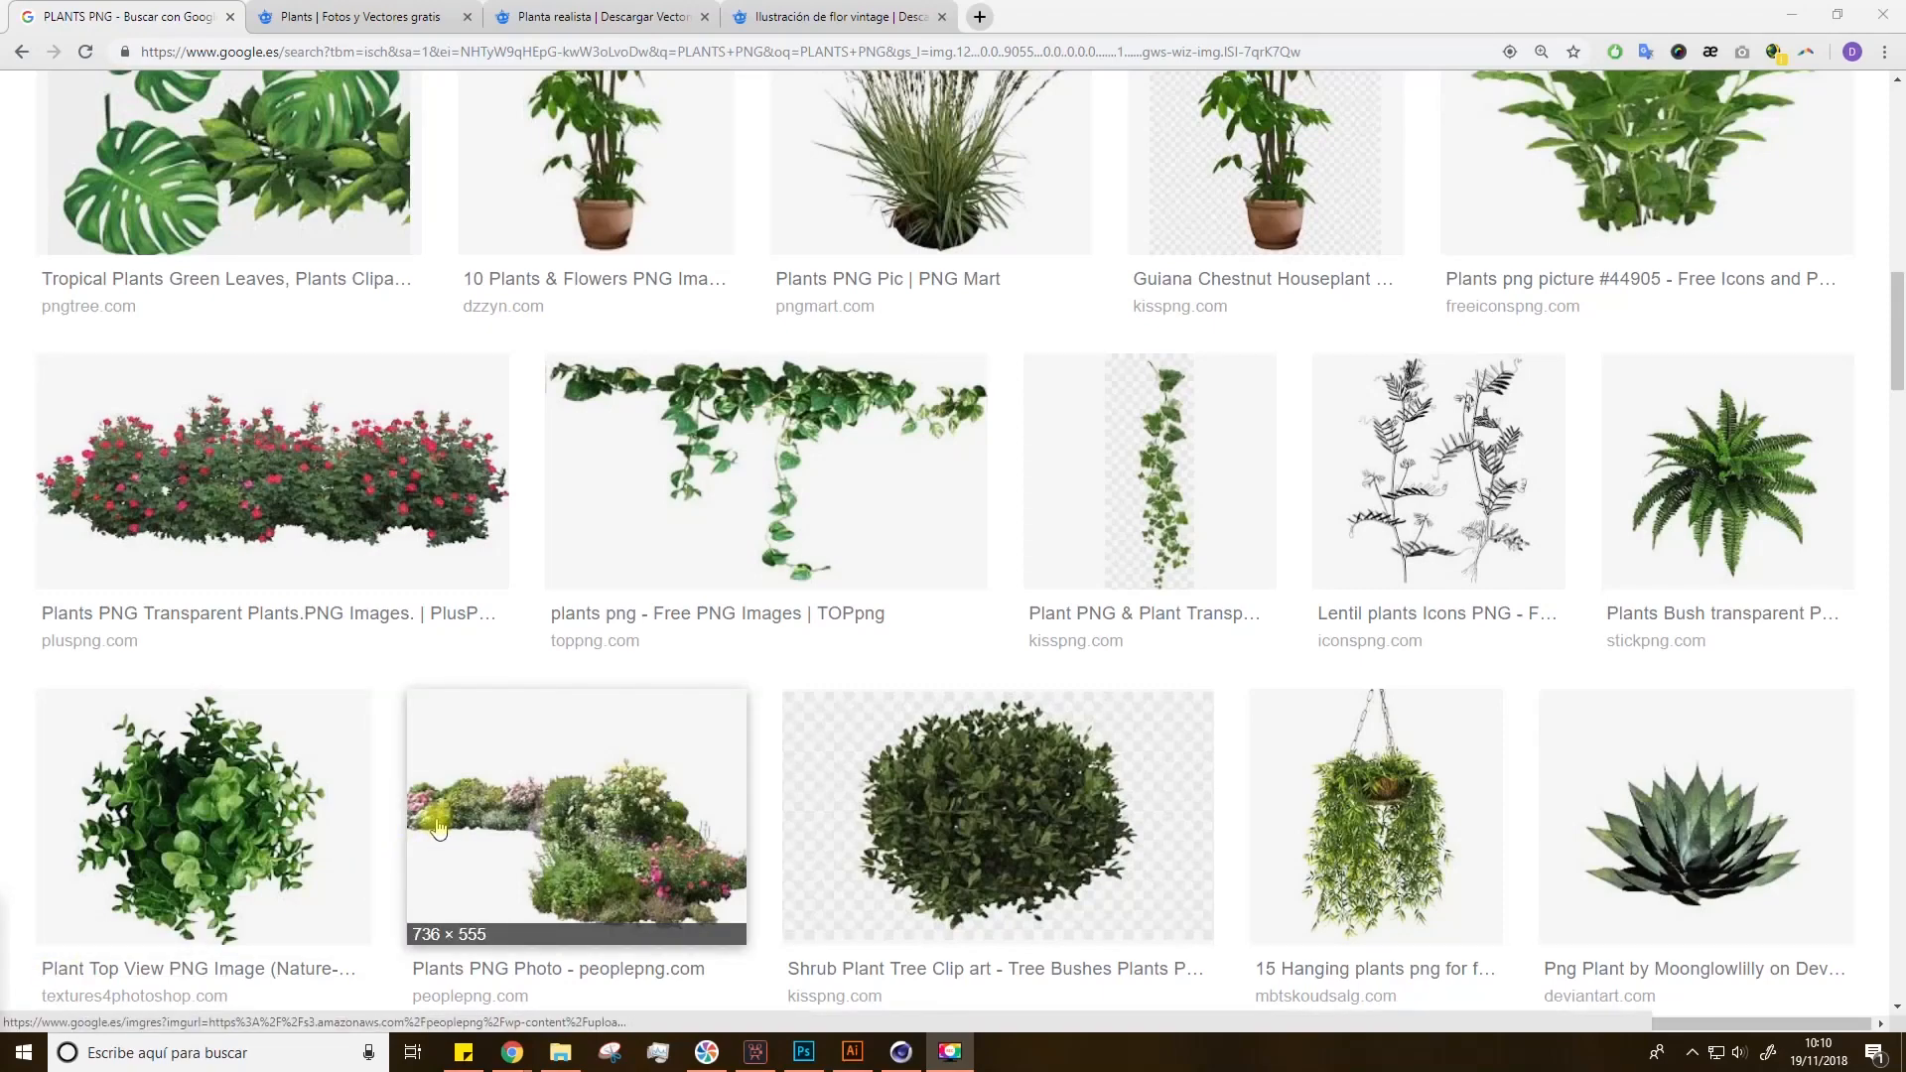
Step: Browse the Google image results for plant PNGs
{"action": "scroll", "coordinate": [438, 827], "scroll_direction": "up", "scroll_amount": 8}
{"action": "scroll", "coordinate": [446, 812], "scroll_direction": "up", "scroll_amount": 6}
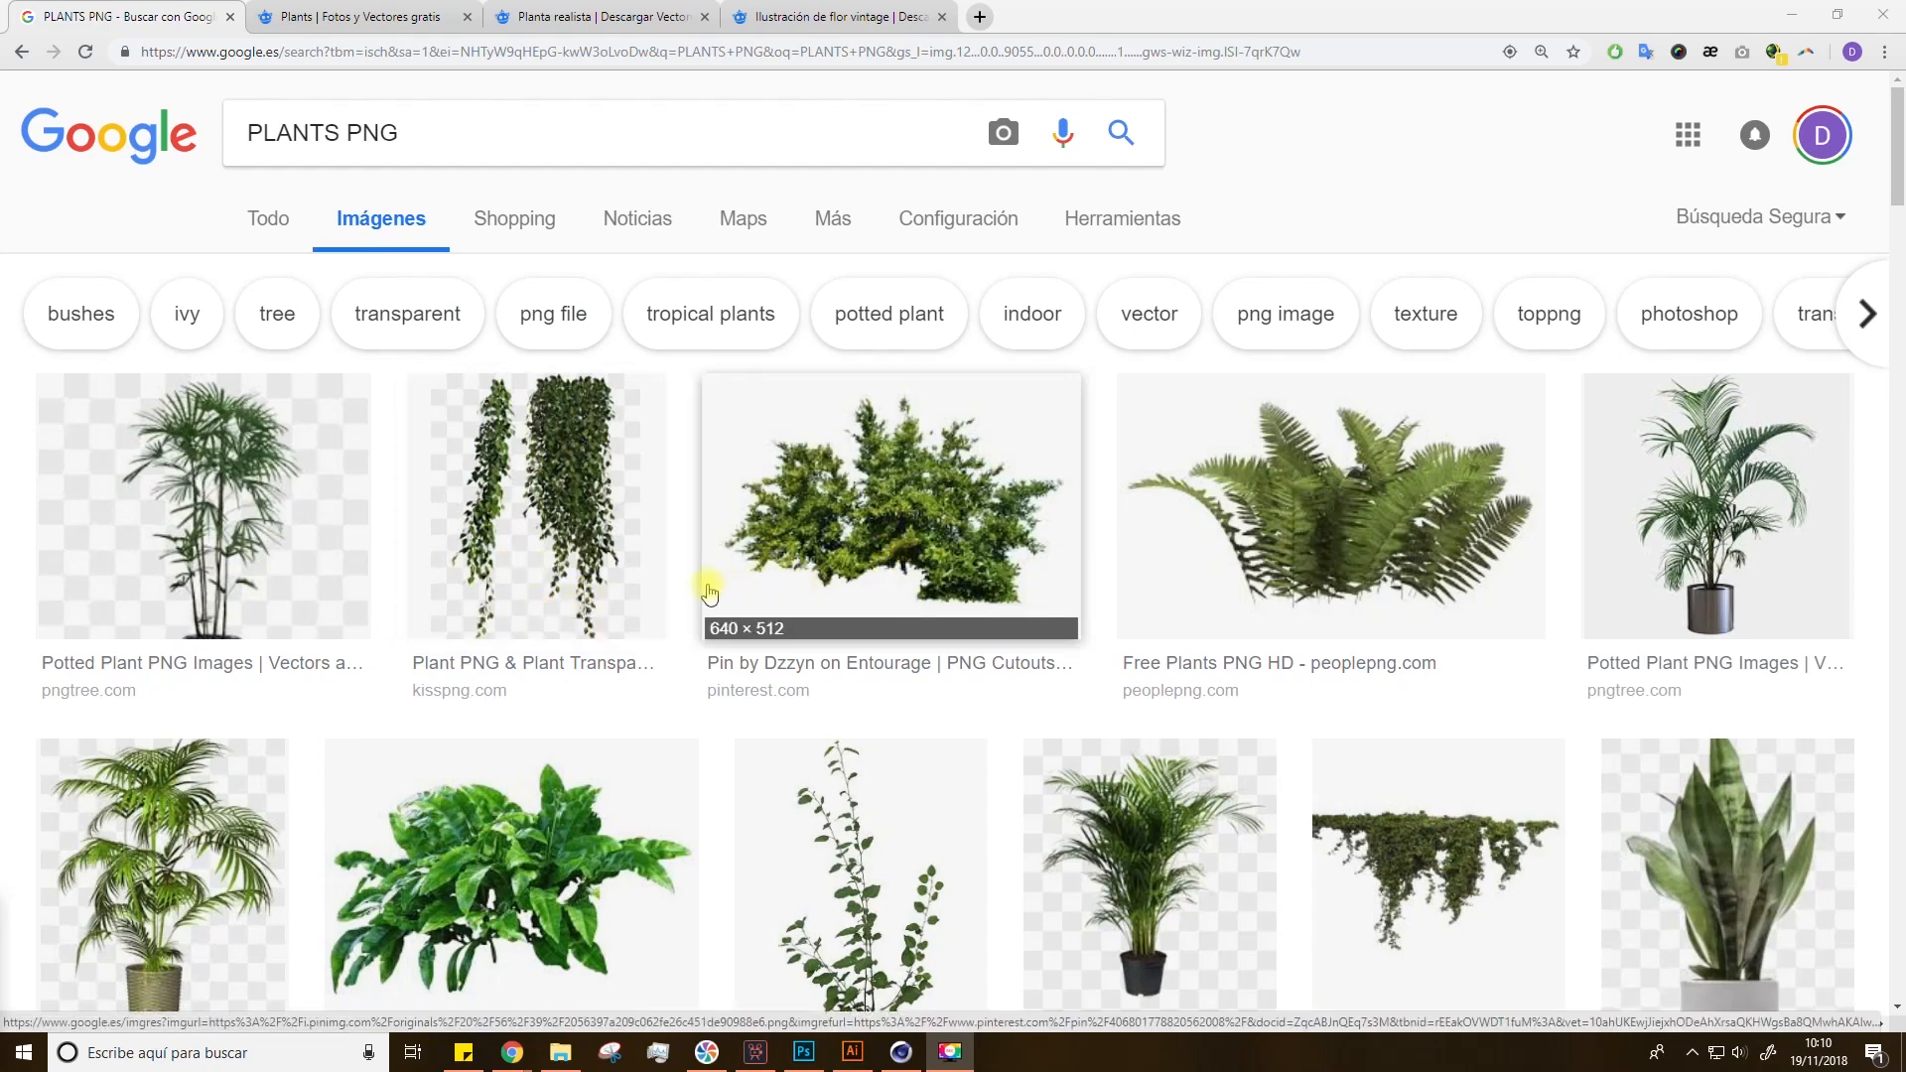
{"action": "scroll", "coordinate": [652, 646], "scroll_direction": "down", "scroll_amount": 3}
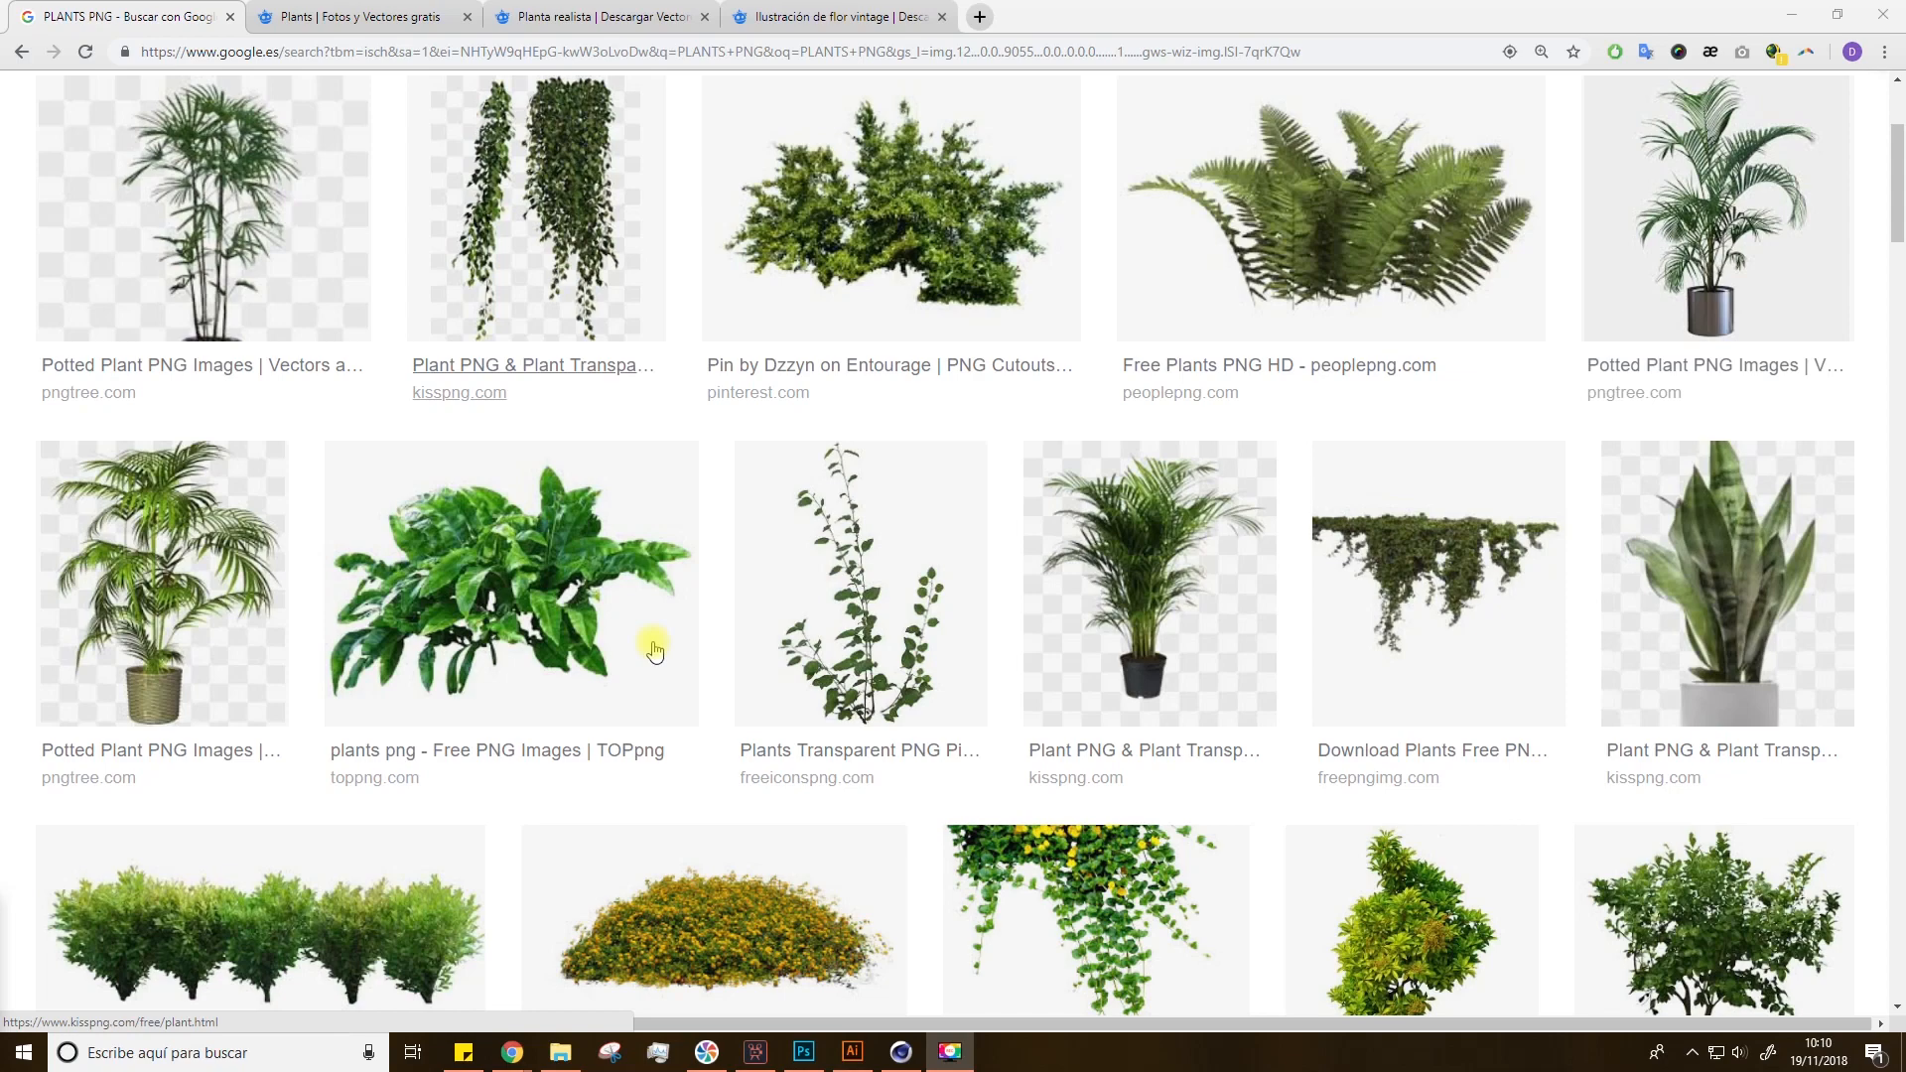
{"action": "scroll", "coordinate": [654, 650], "scroll_direction": "down", "scroll_amount": 7}
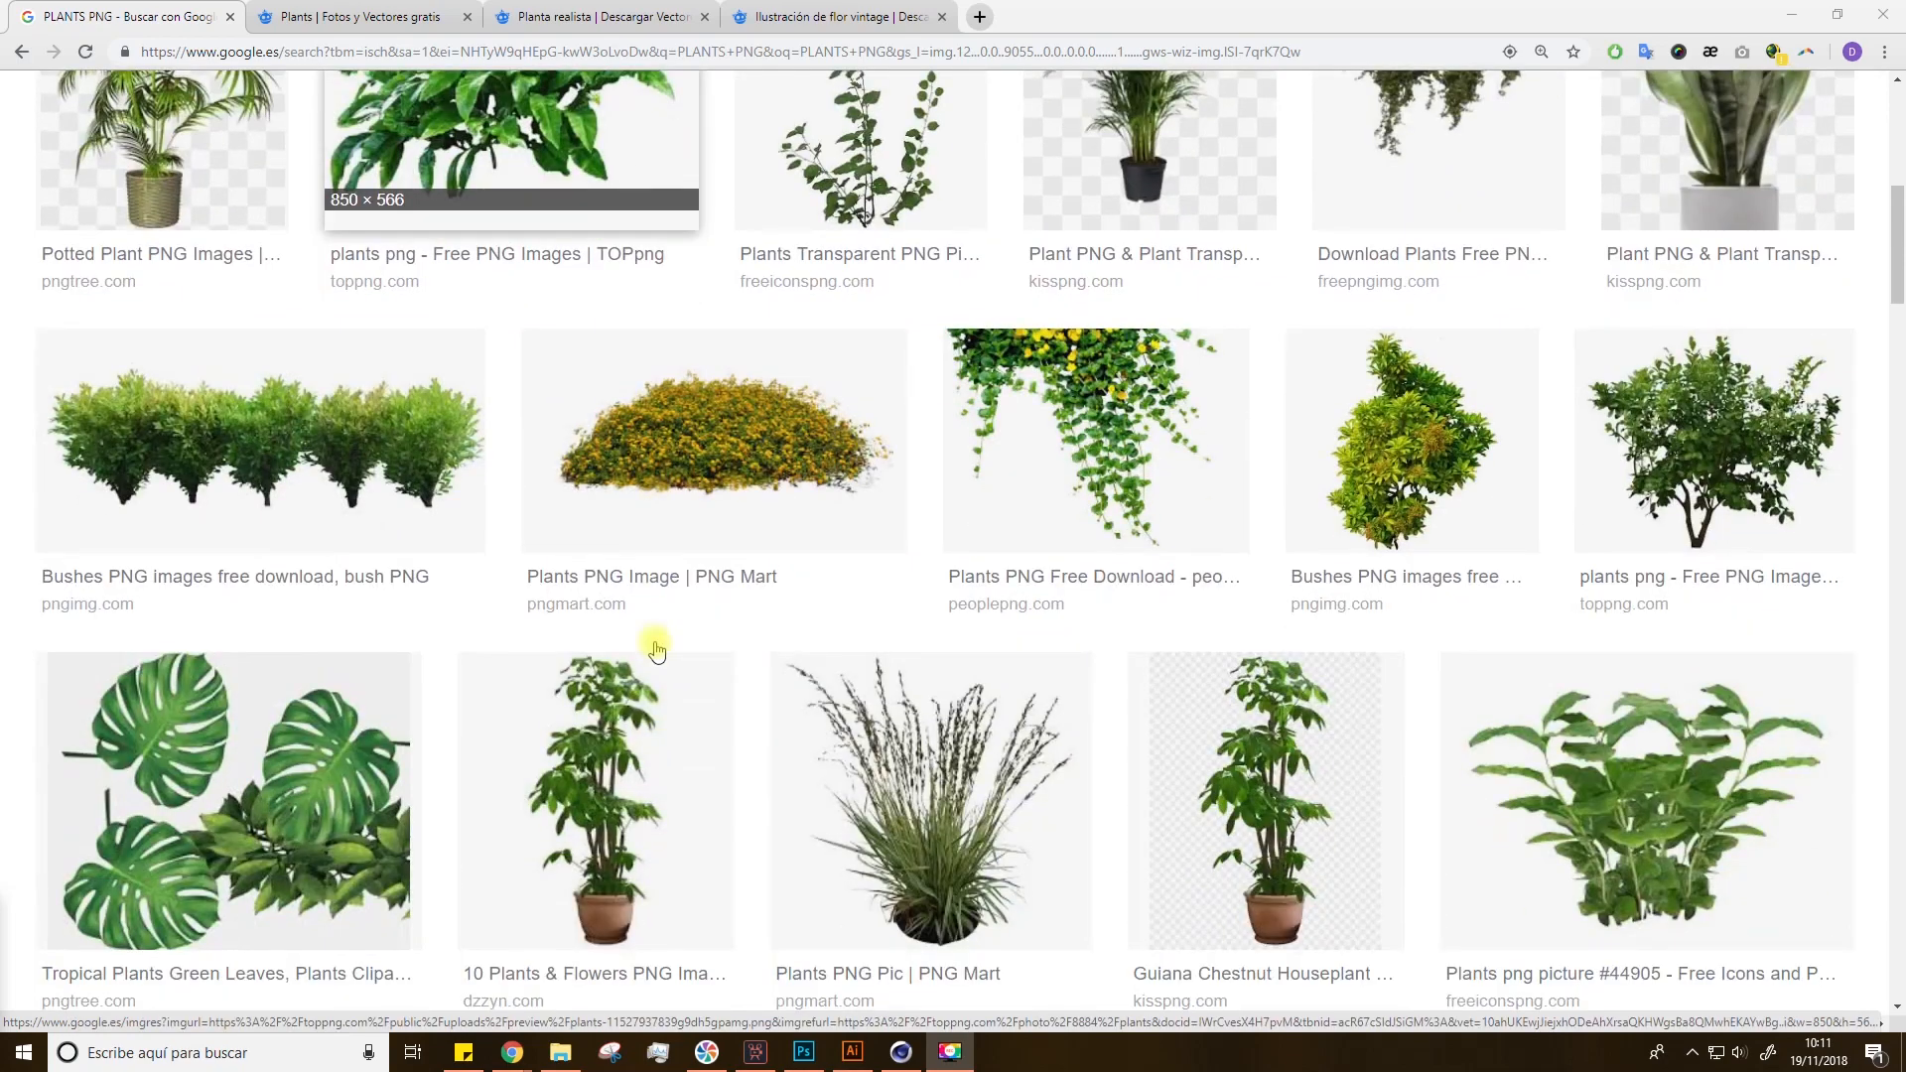
{"action": "scroll", "coordinate": [656, 651], "scroll_direction": "down", "scroll_amount": 7}
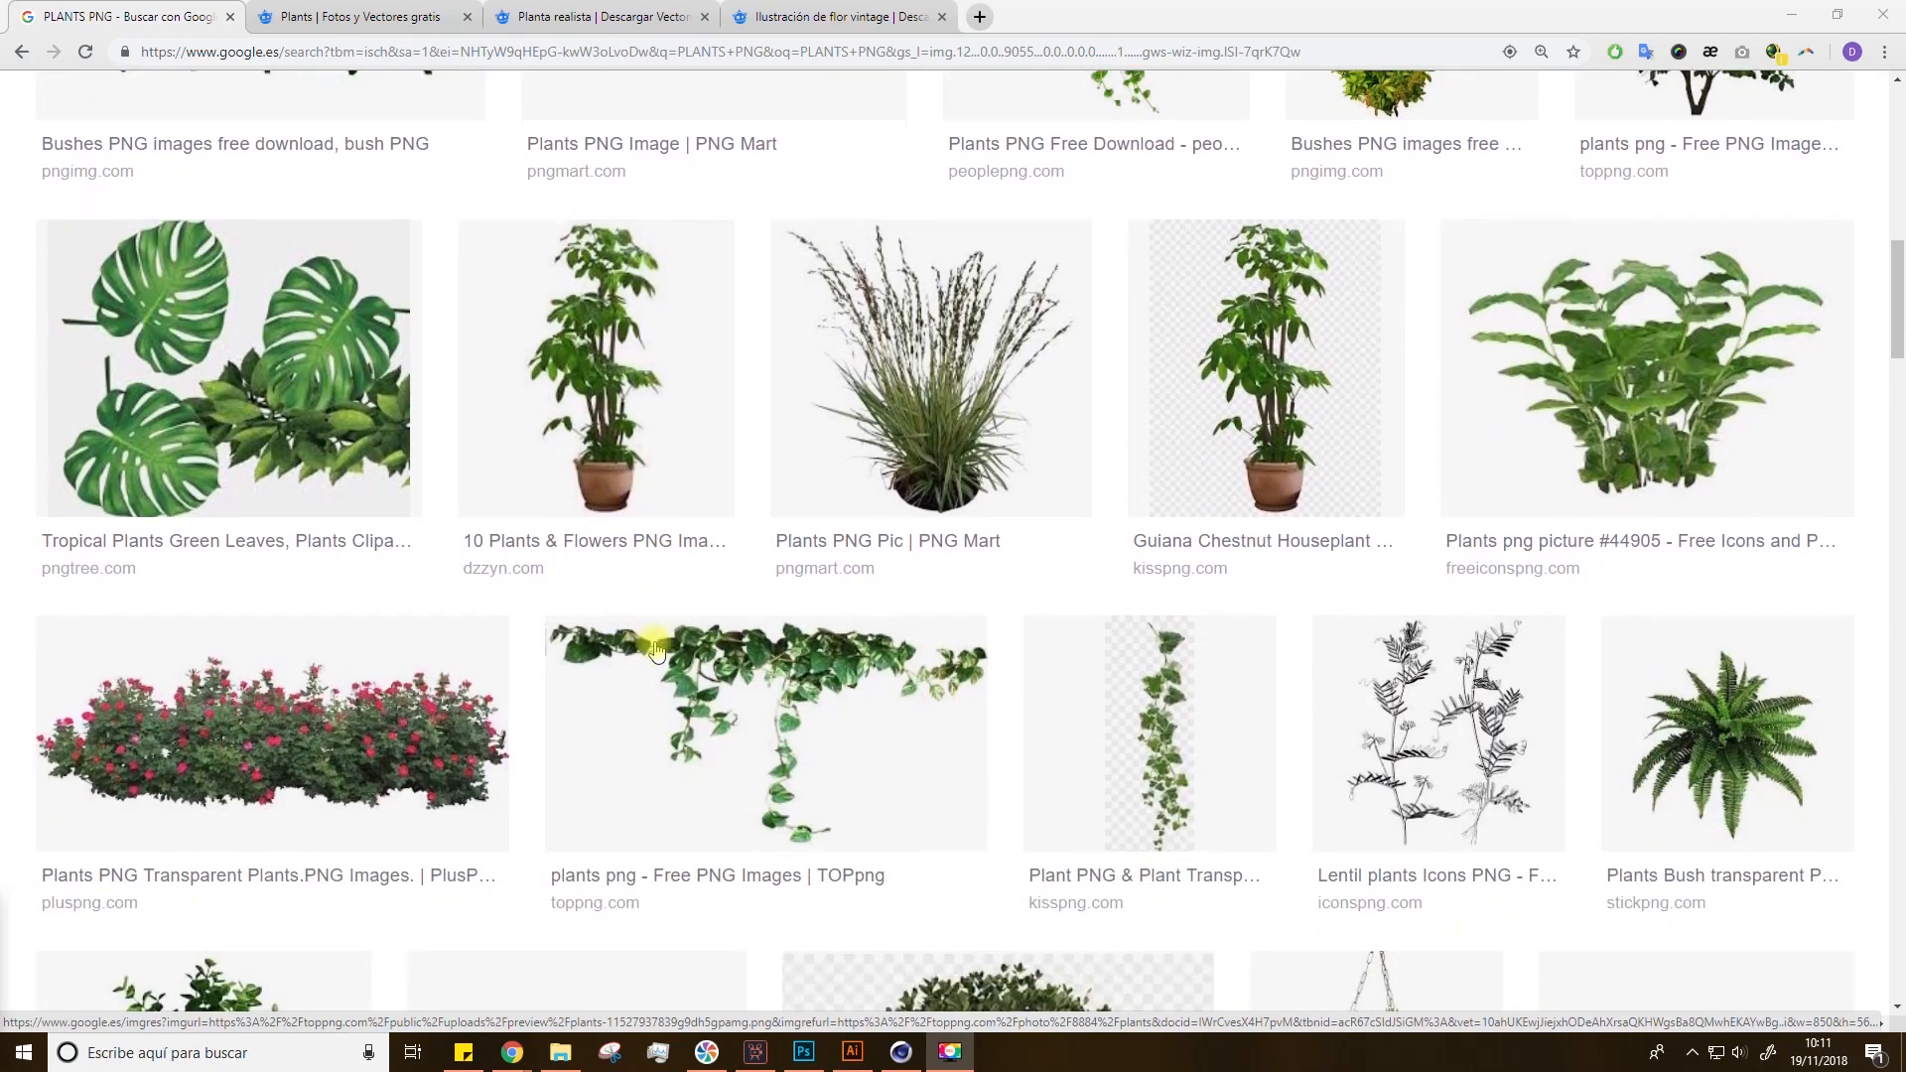
{"action": "scroll", "coordinate": [655, 650], "scroll_direction": "down", "scroll_amount": 6}
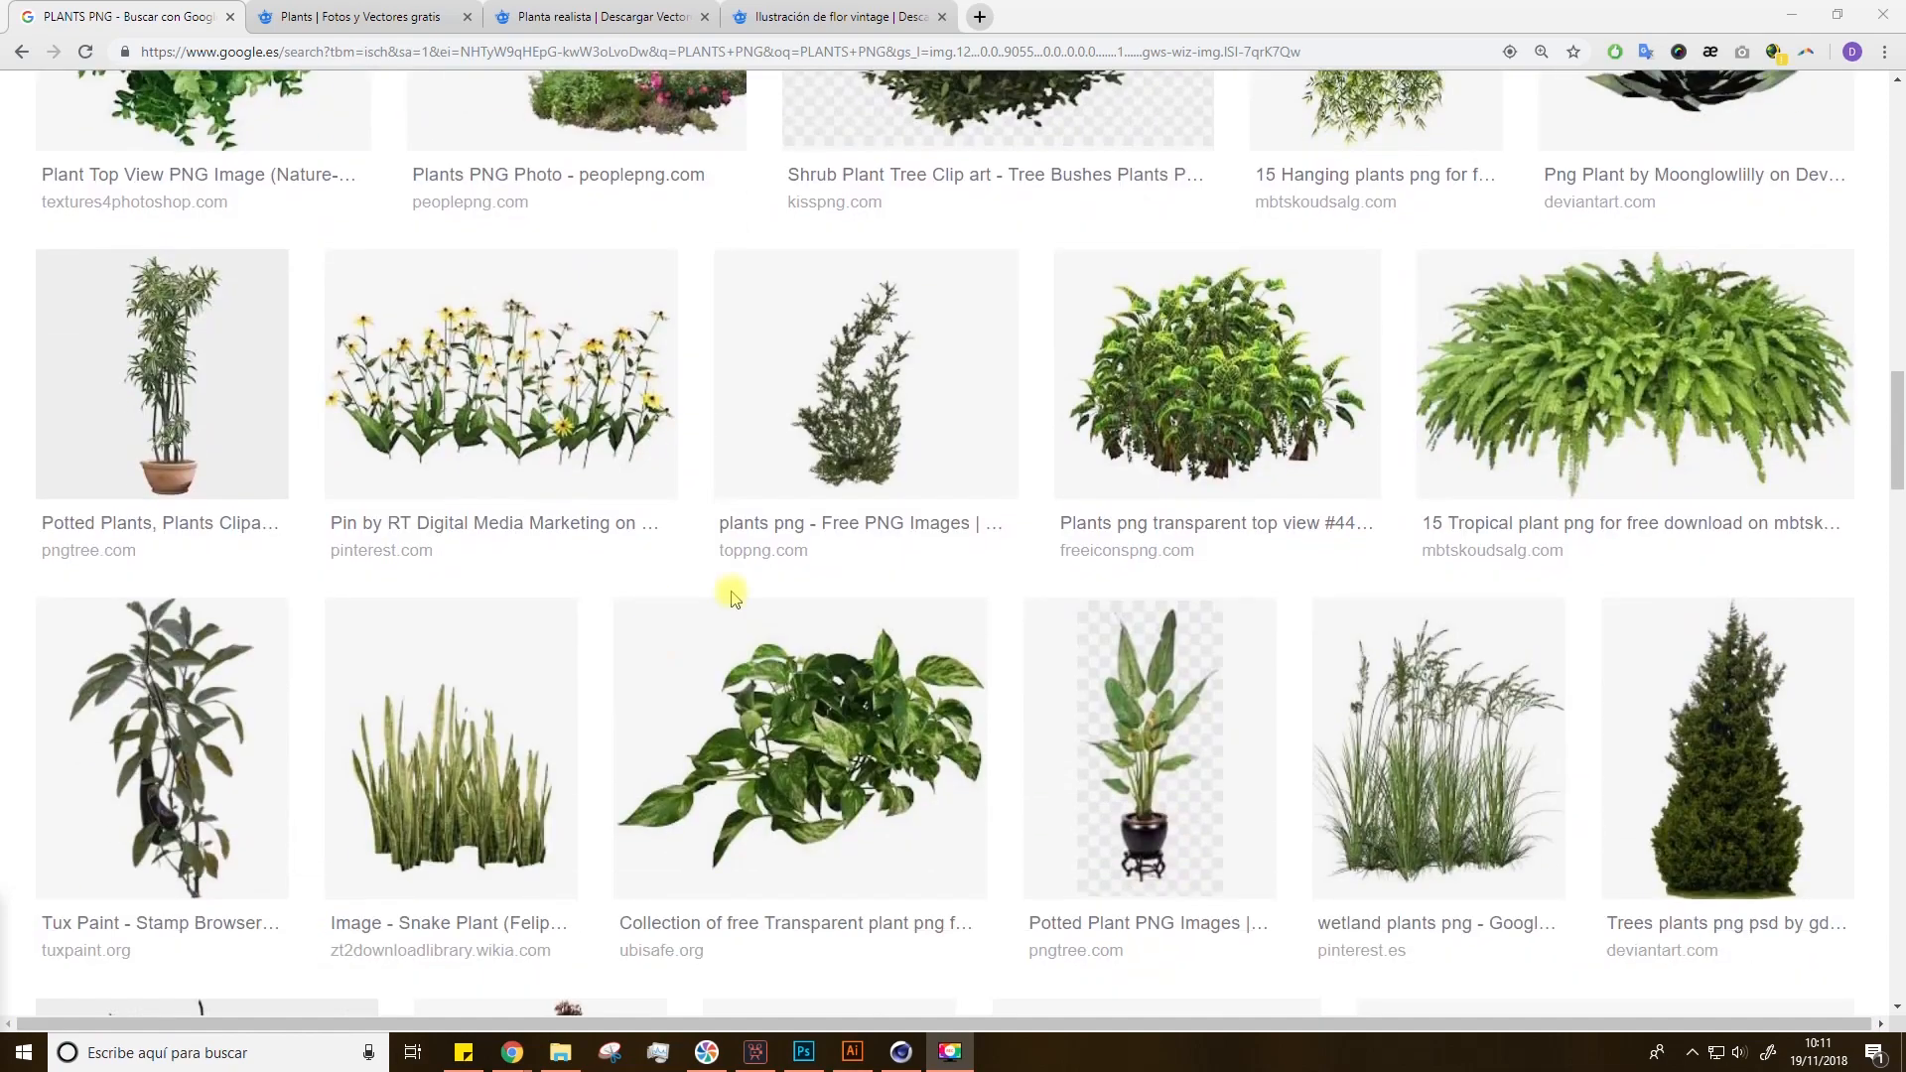
{"action": "scroll", "coordinate": [1285, 616], "scroll_direction": "down", "scroll_amount": 3}
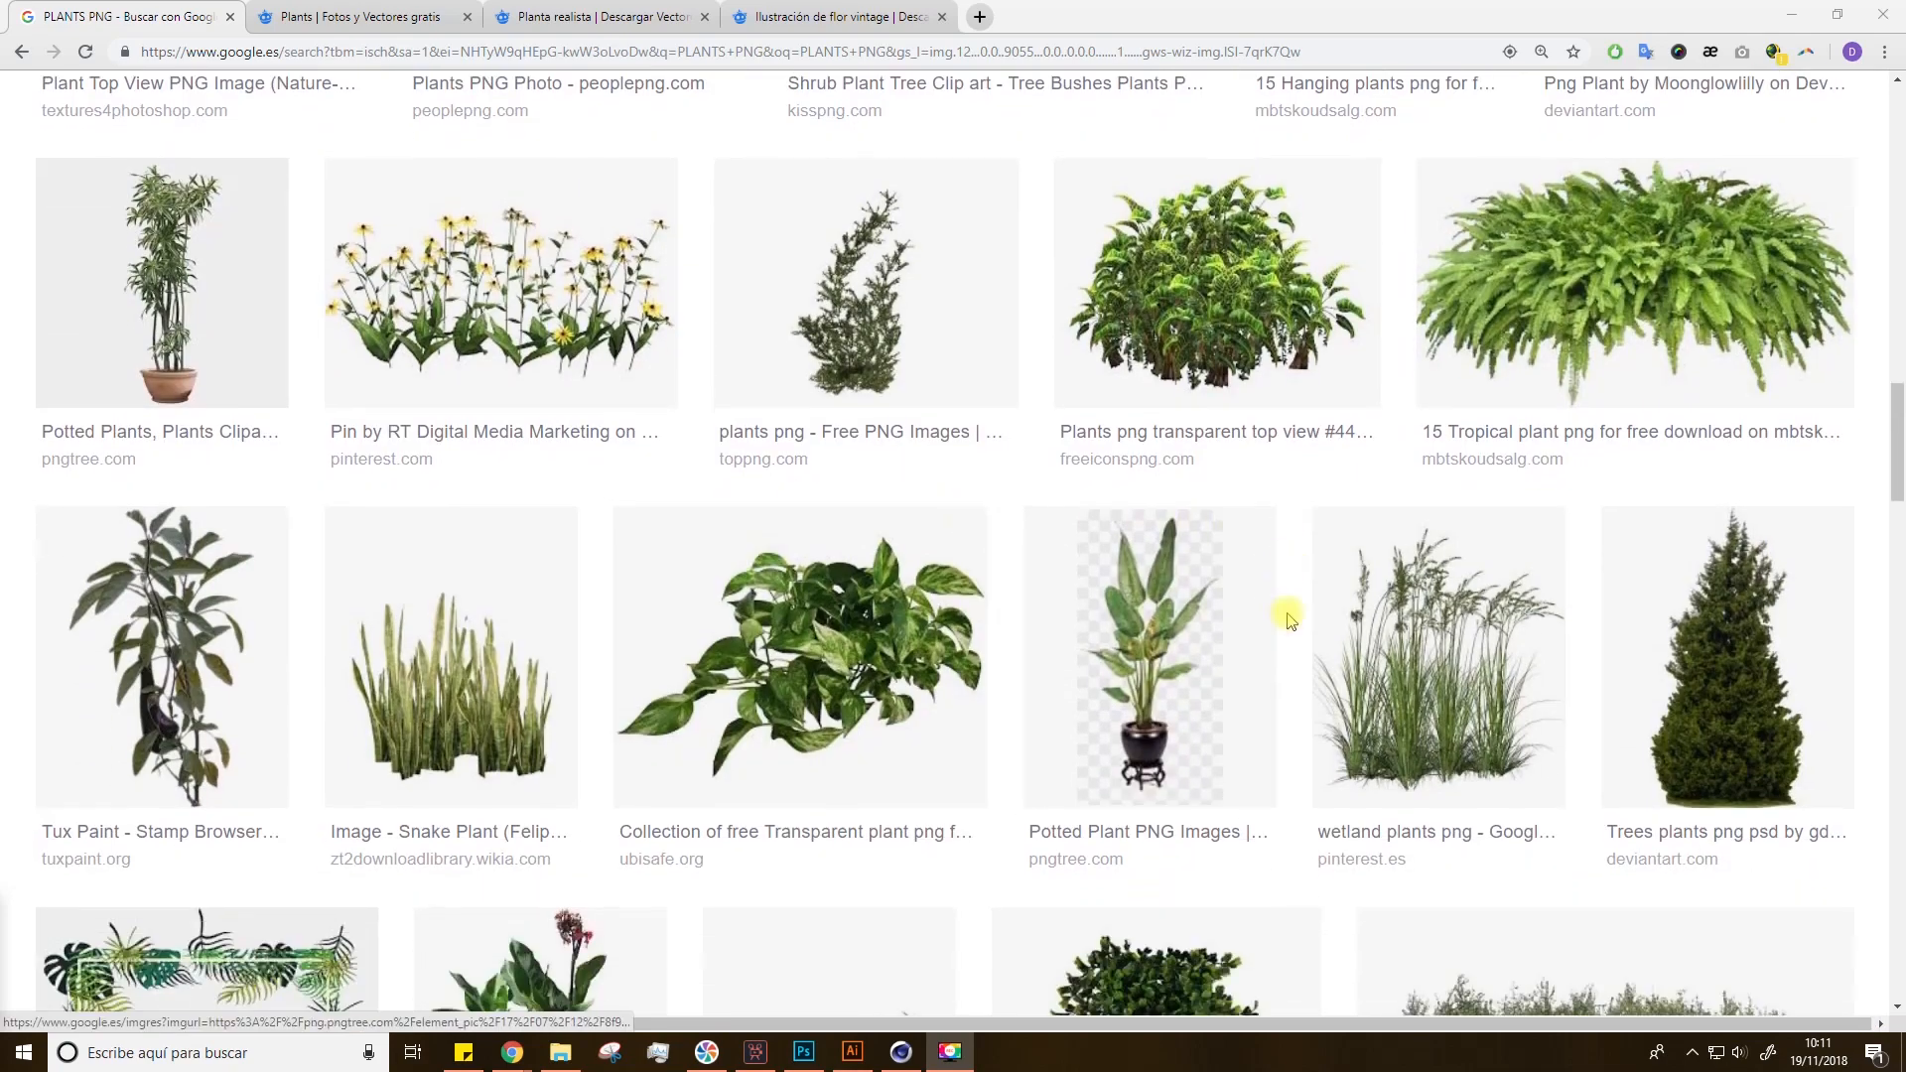
{"action": "scroll", "coordinate": [1287, 618], "scroll_direction": "down", "scroll_amount": 2}
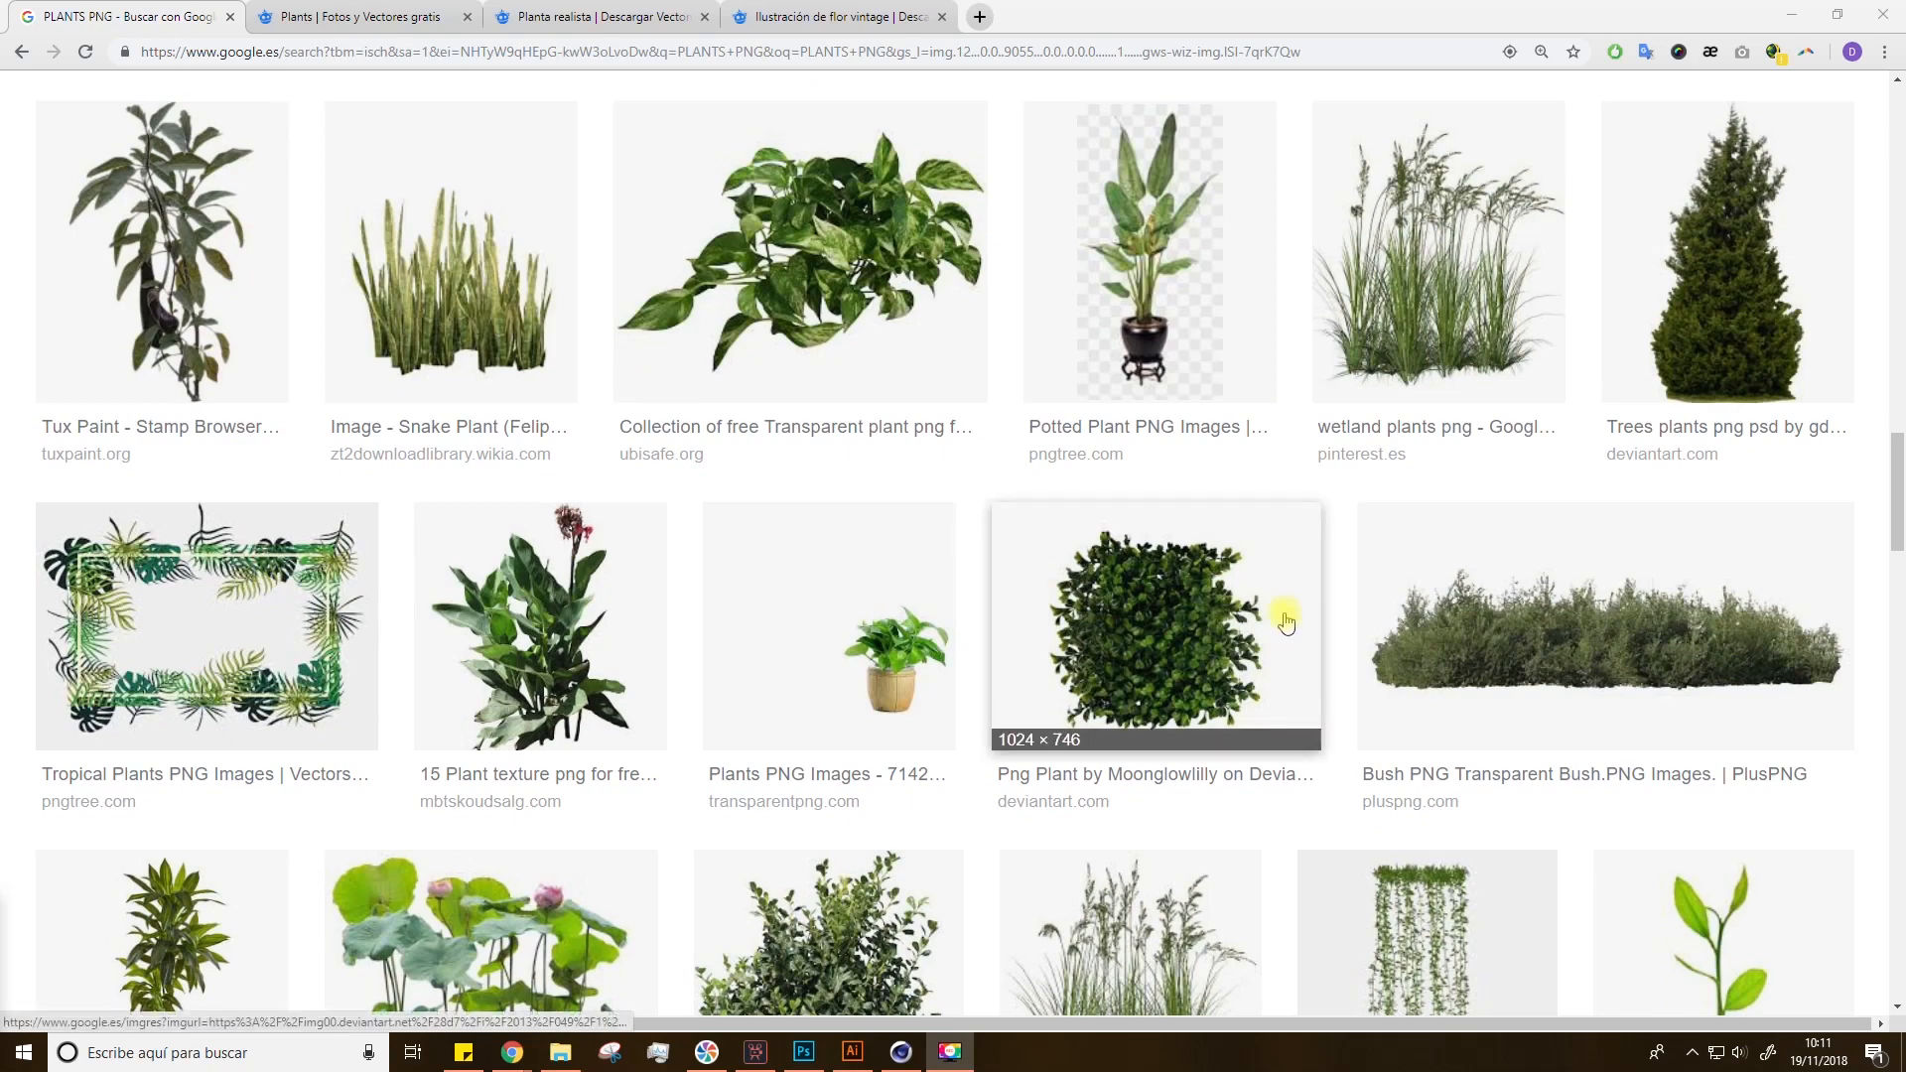
Step: Look through the open Freepik tabs with plant and fern resources
{"action": "left_click", "coordinate": [337, 17]}
{"action": "scroll", "coordinate": [323, 397], "scroll_direction": "up", "scroll_amount": 7}
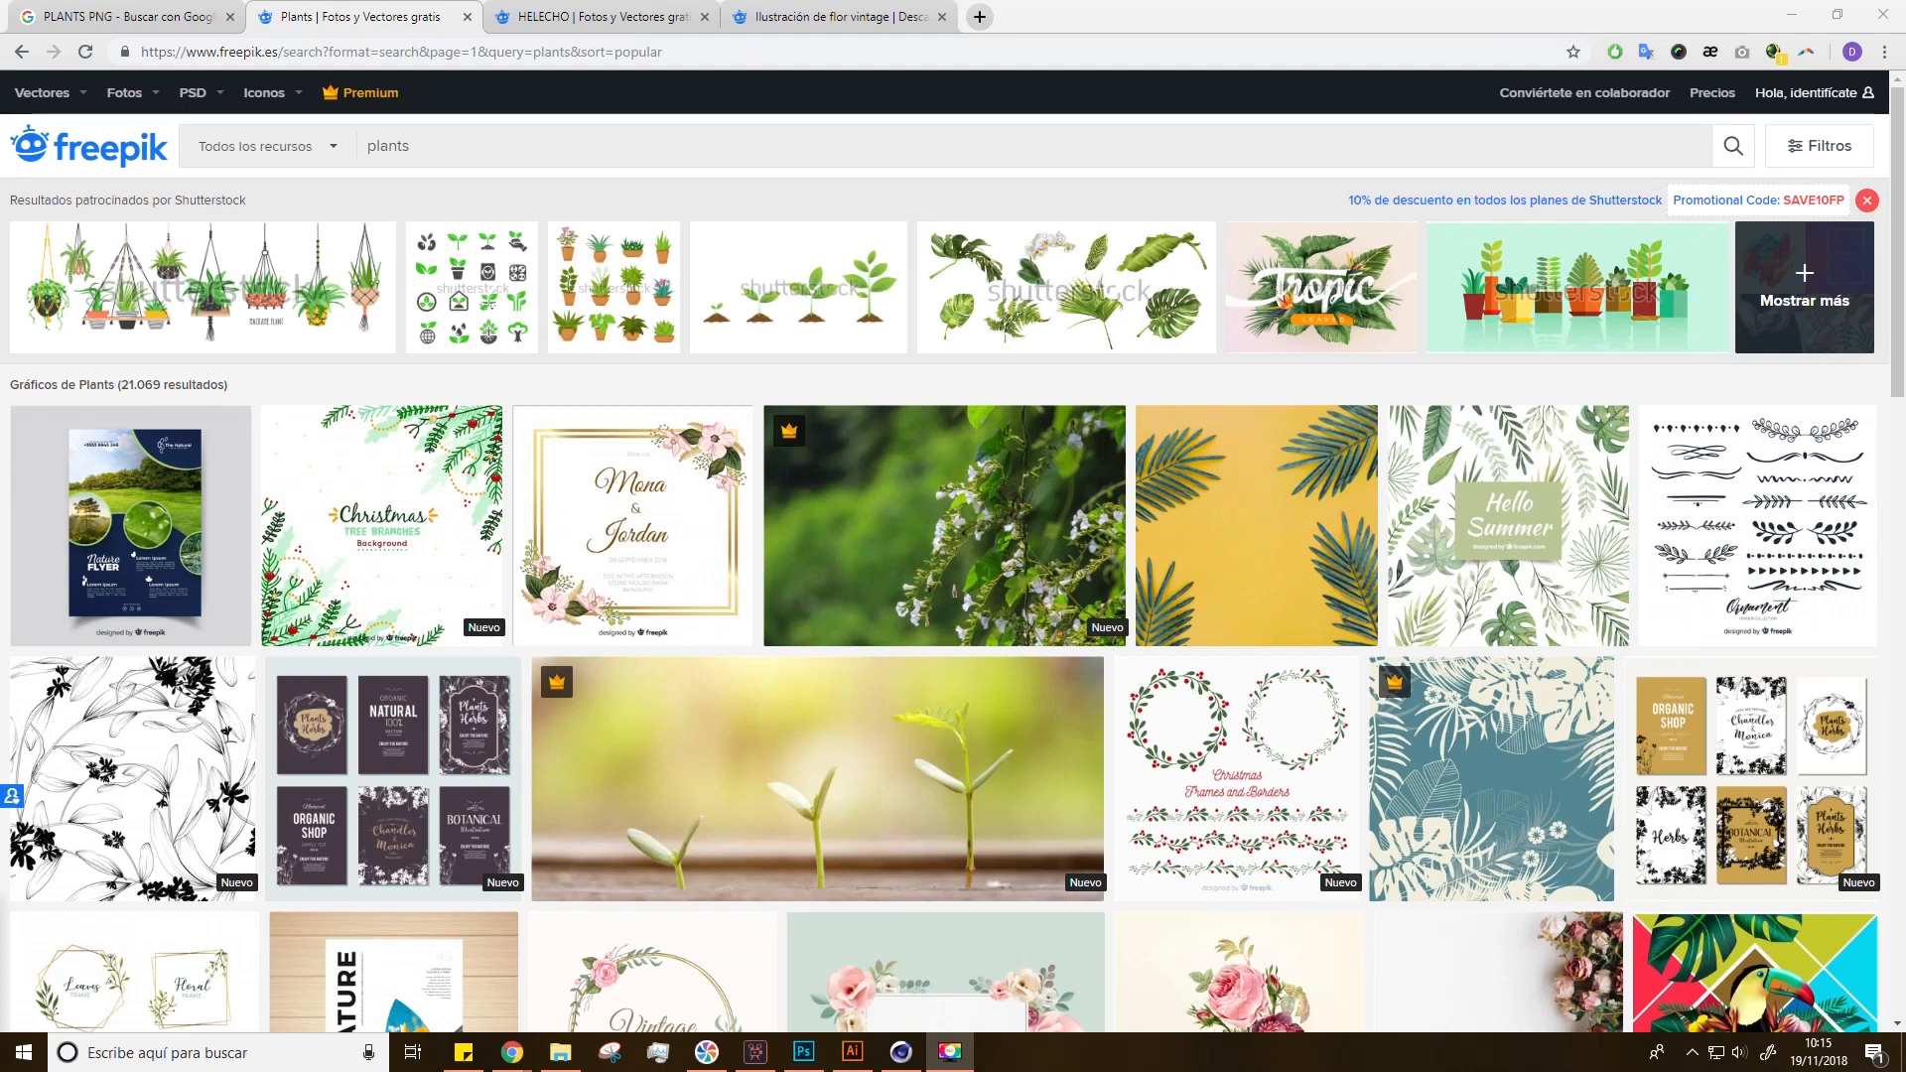
{"action": "left_click", "coordinate": [596, 16]}
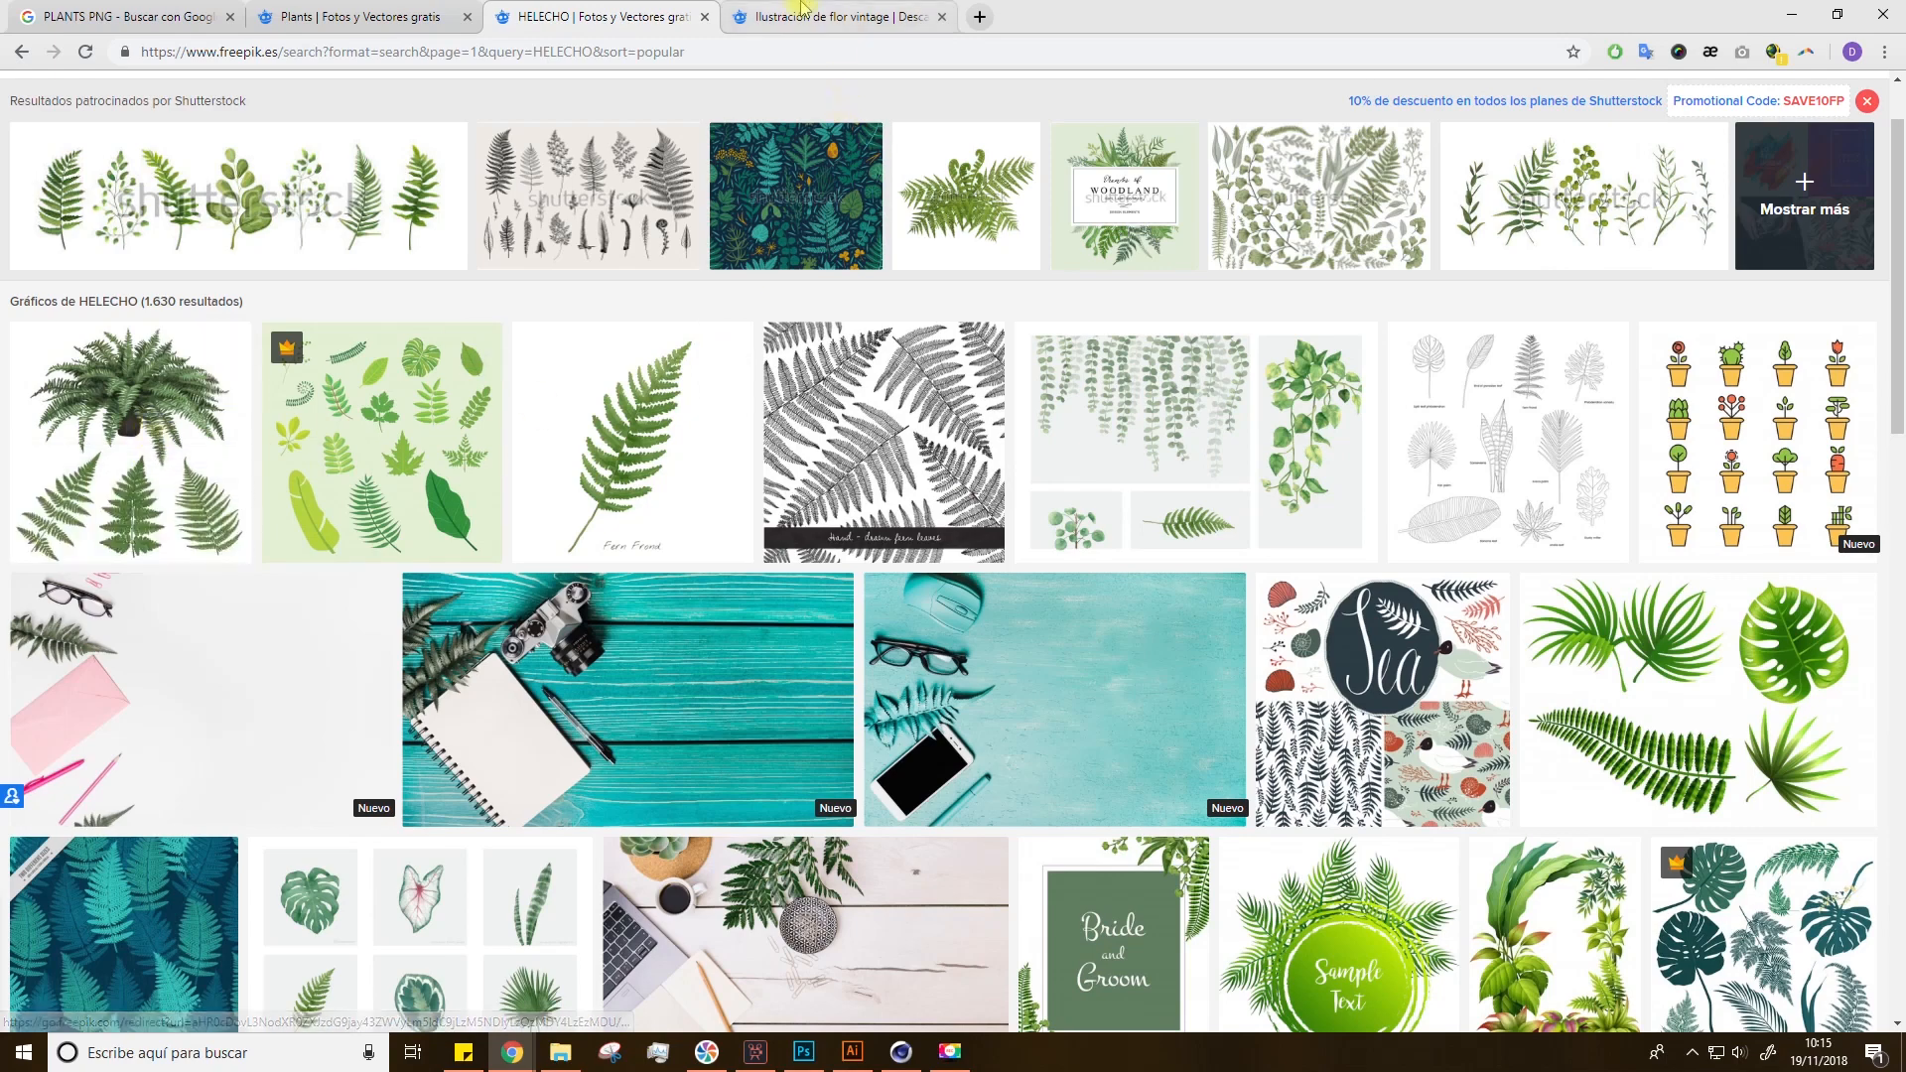
{"action": "left_click", "coordinate": [834, 17]}
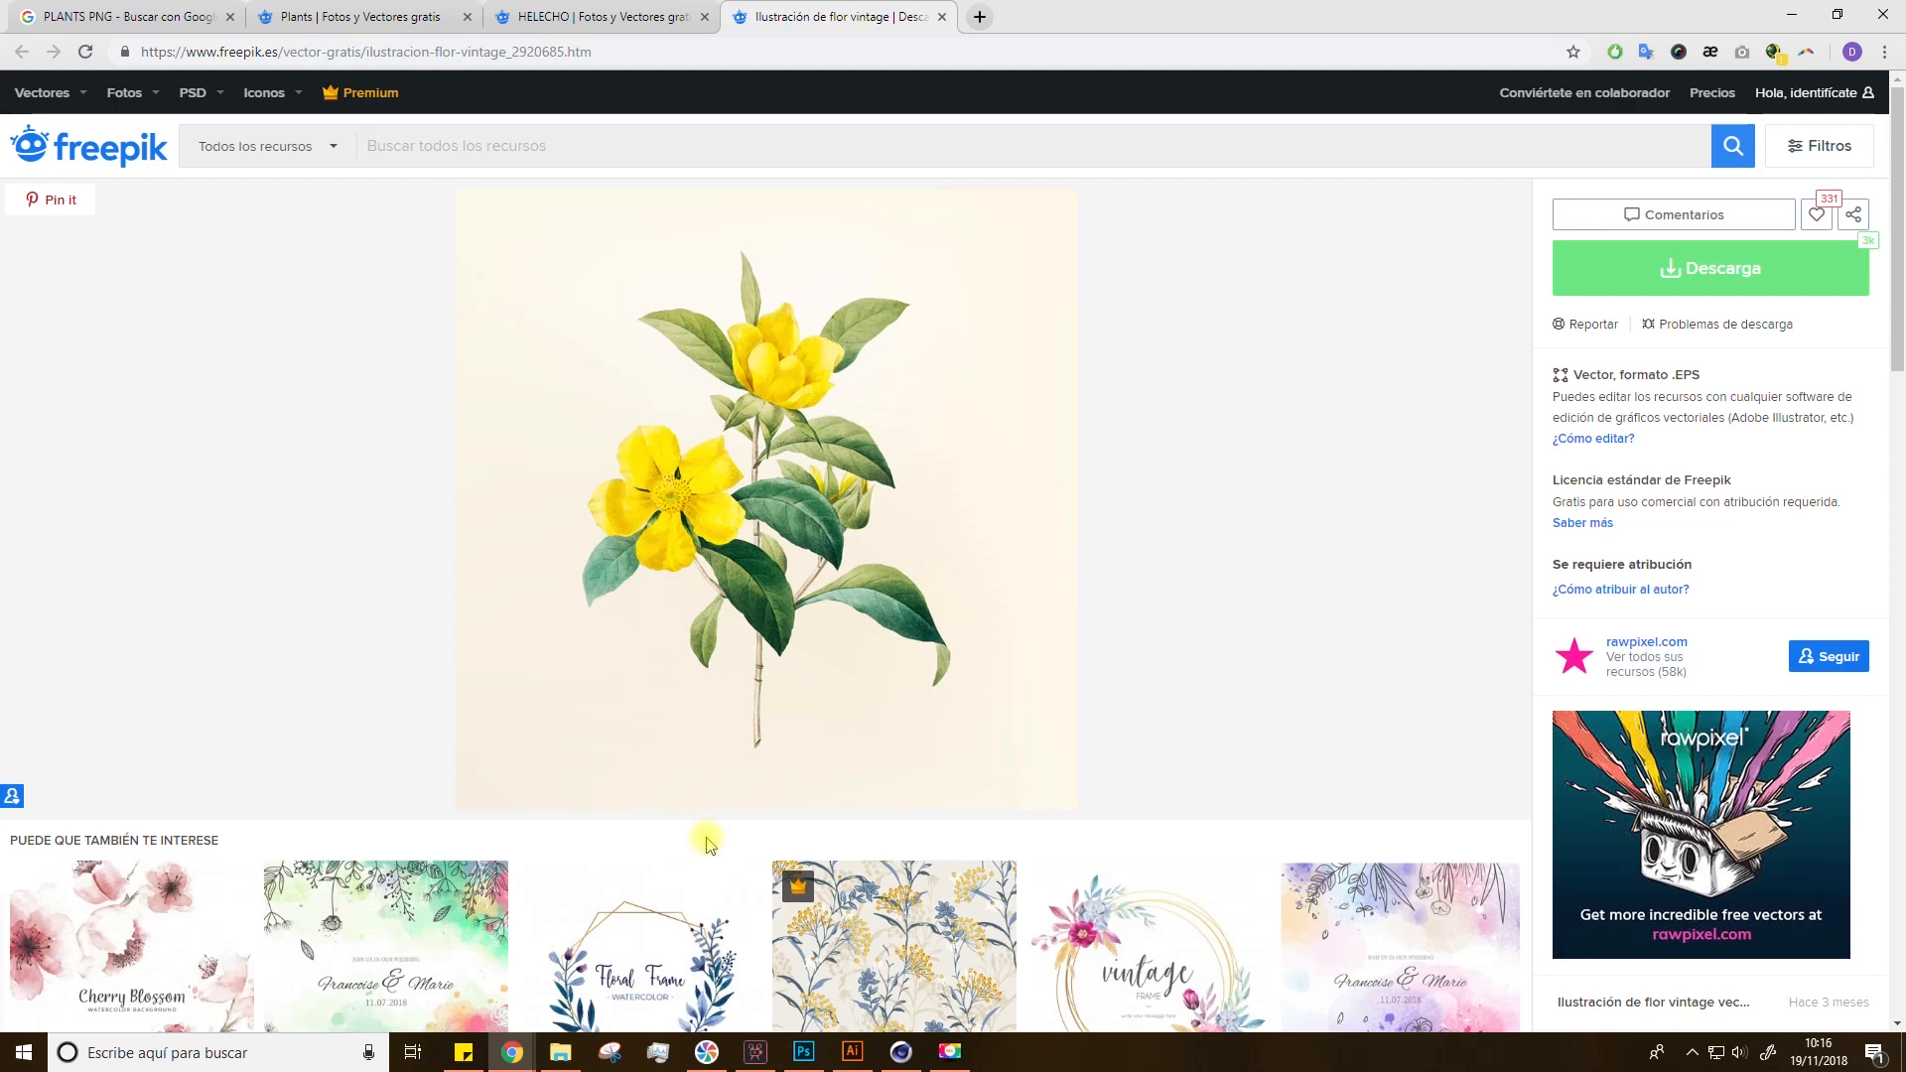
Step: Switch to Illustrator and flip through the open vector plant documents
{"action": "left_click", "coordinate": [852, 1052]}
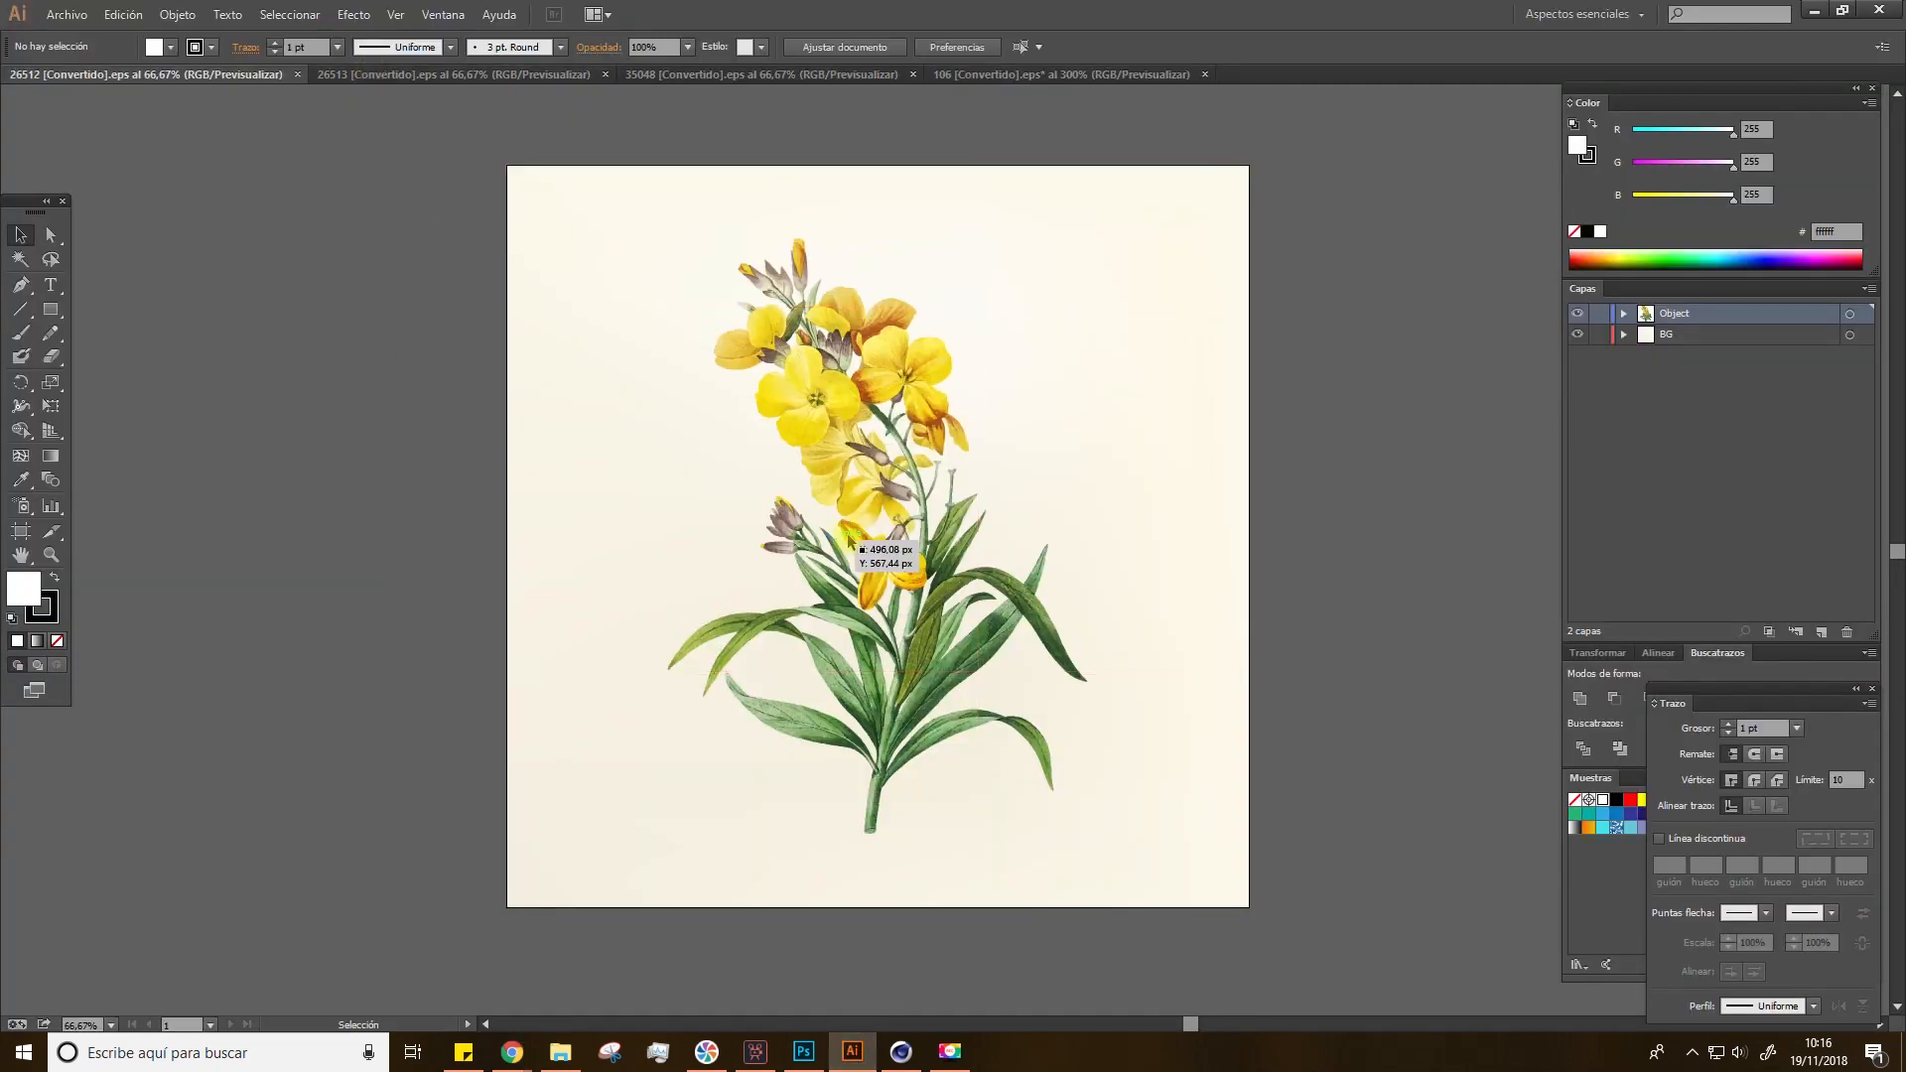
{"action": "left_click", "coordinate": [422, 78]}
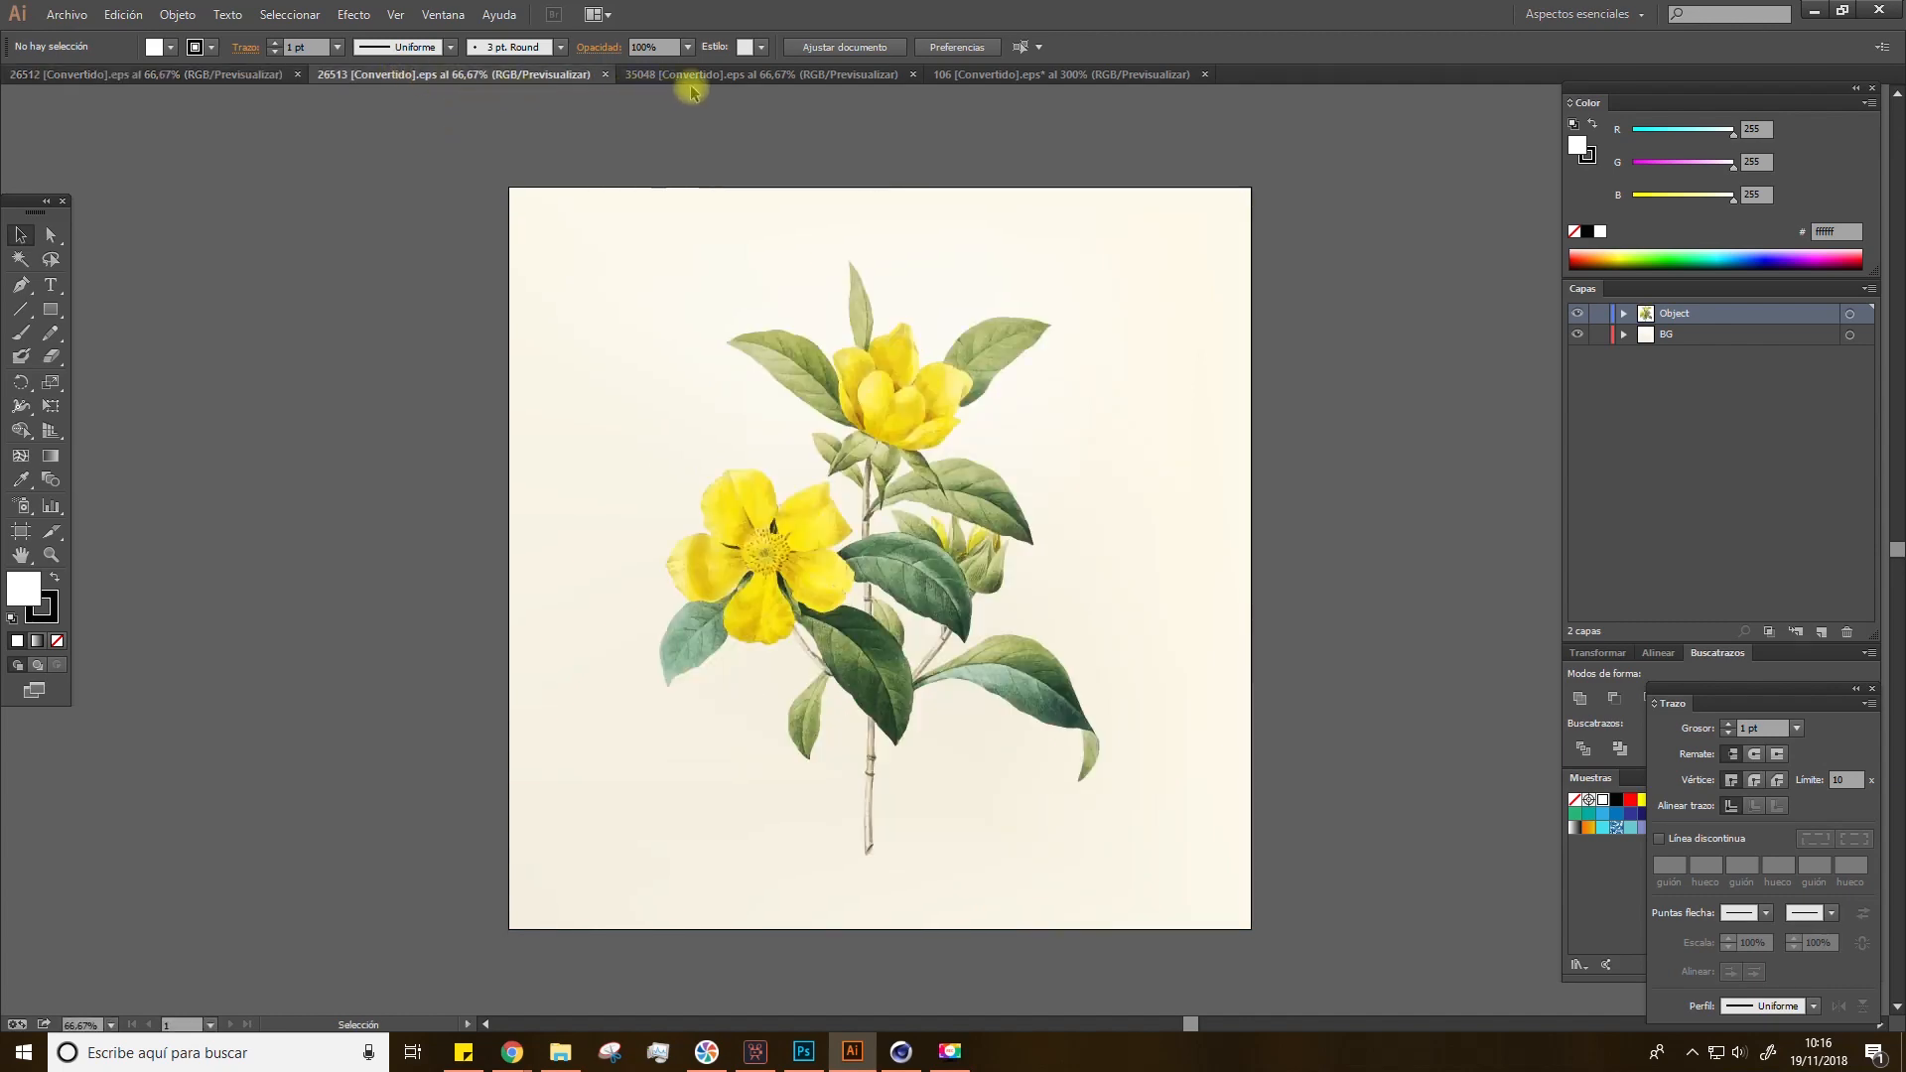
{"action": "left_click", "coordinate": [694, 82]}
{"action": "left_click", "coordinate": [989, 85]}
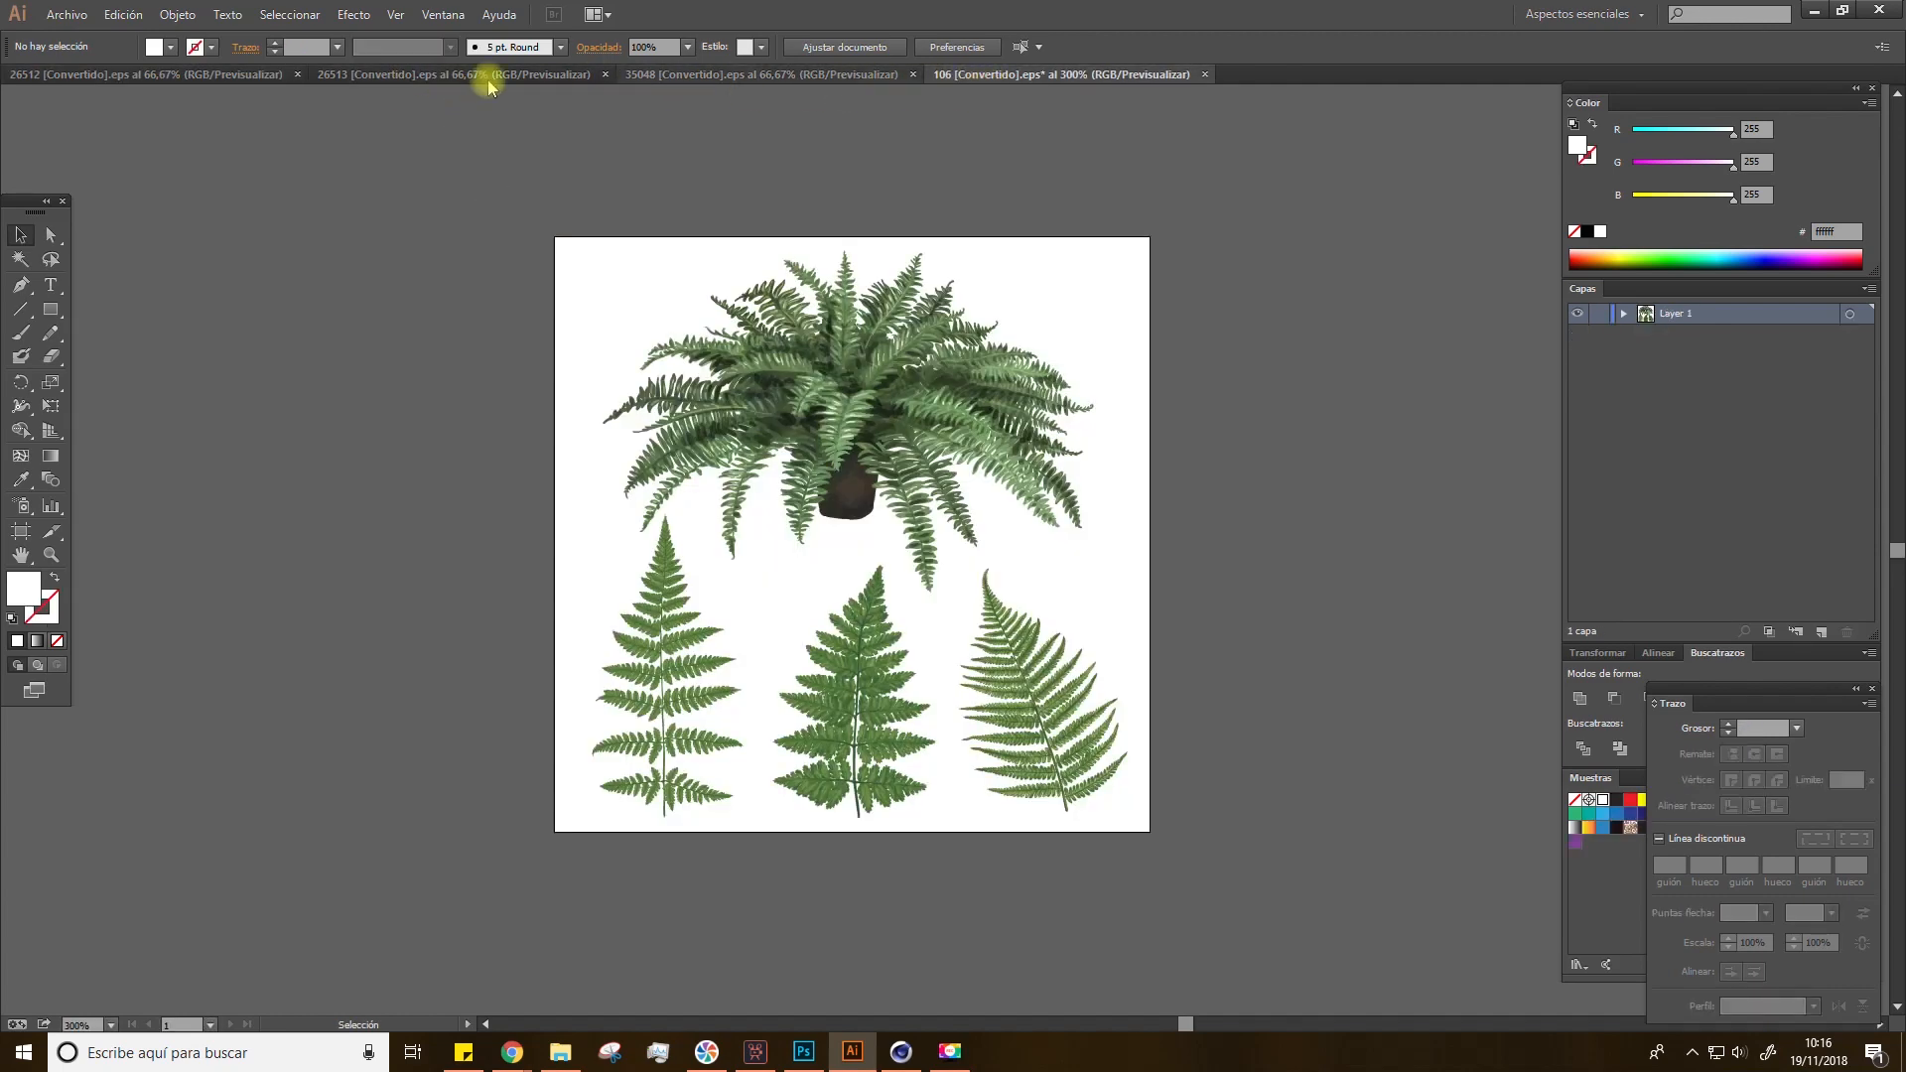
{"action": "left_click", "coordinate": [199, 76]}
{"action": "left_click", "coordinate": [584, 76]}
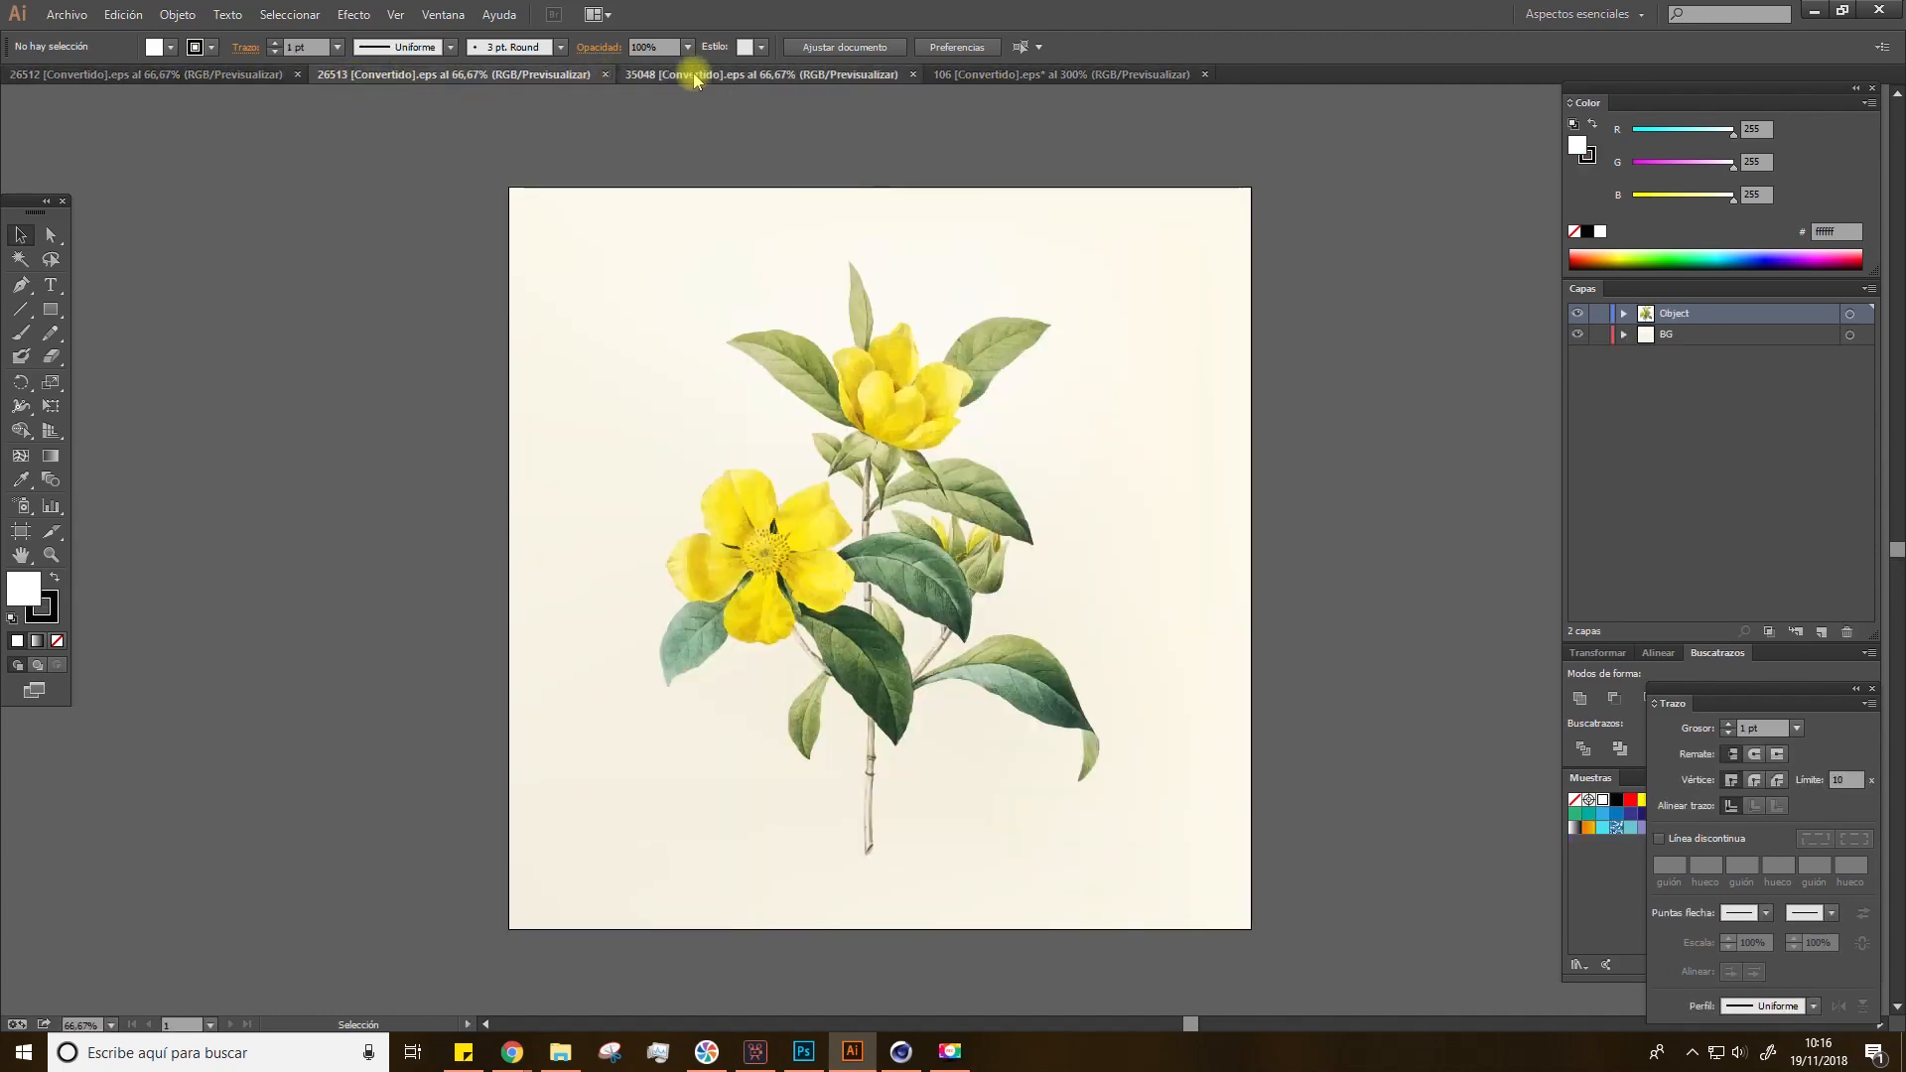
{"action": "left_click", "coordinate": [695, 75]}
{"action": "left_click", "coordinate": [1013, 75]}
{"action": "left_click", "coordinate": [253, 75]}
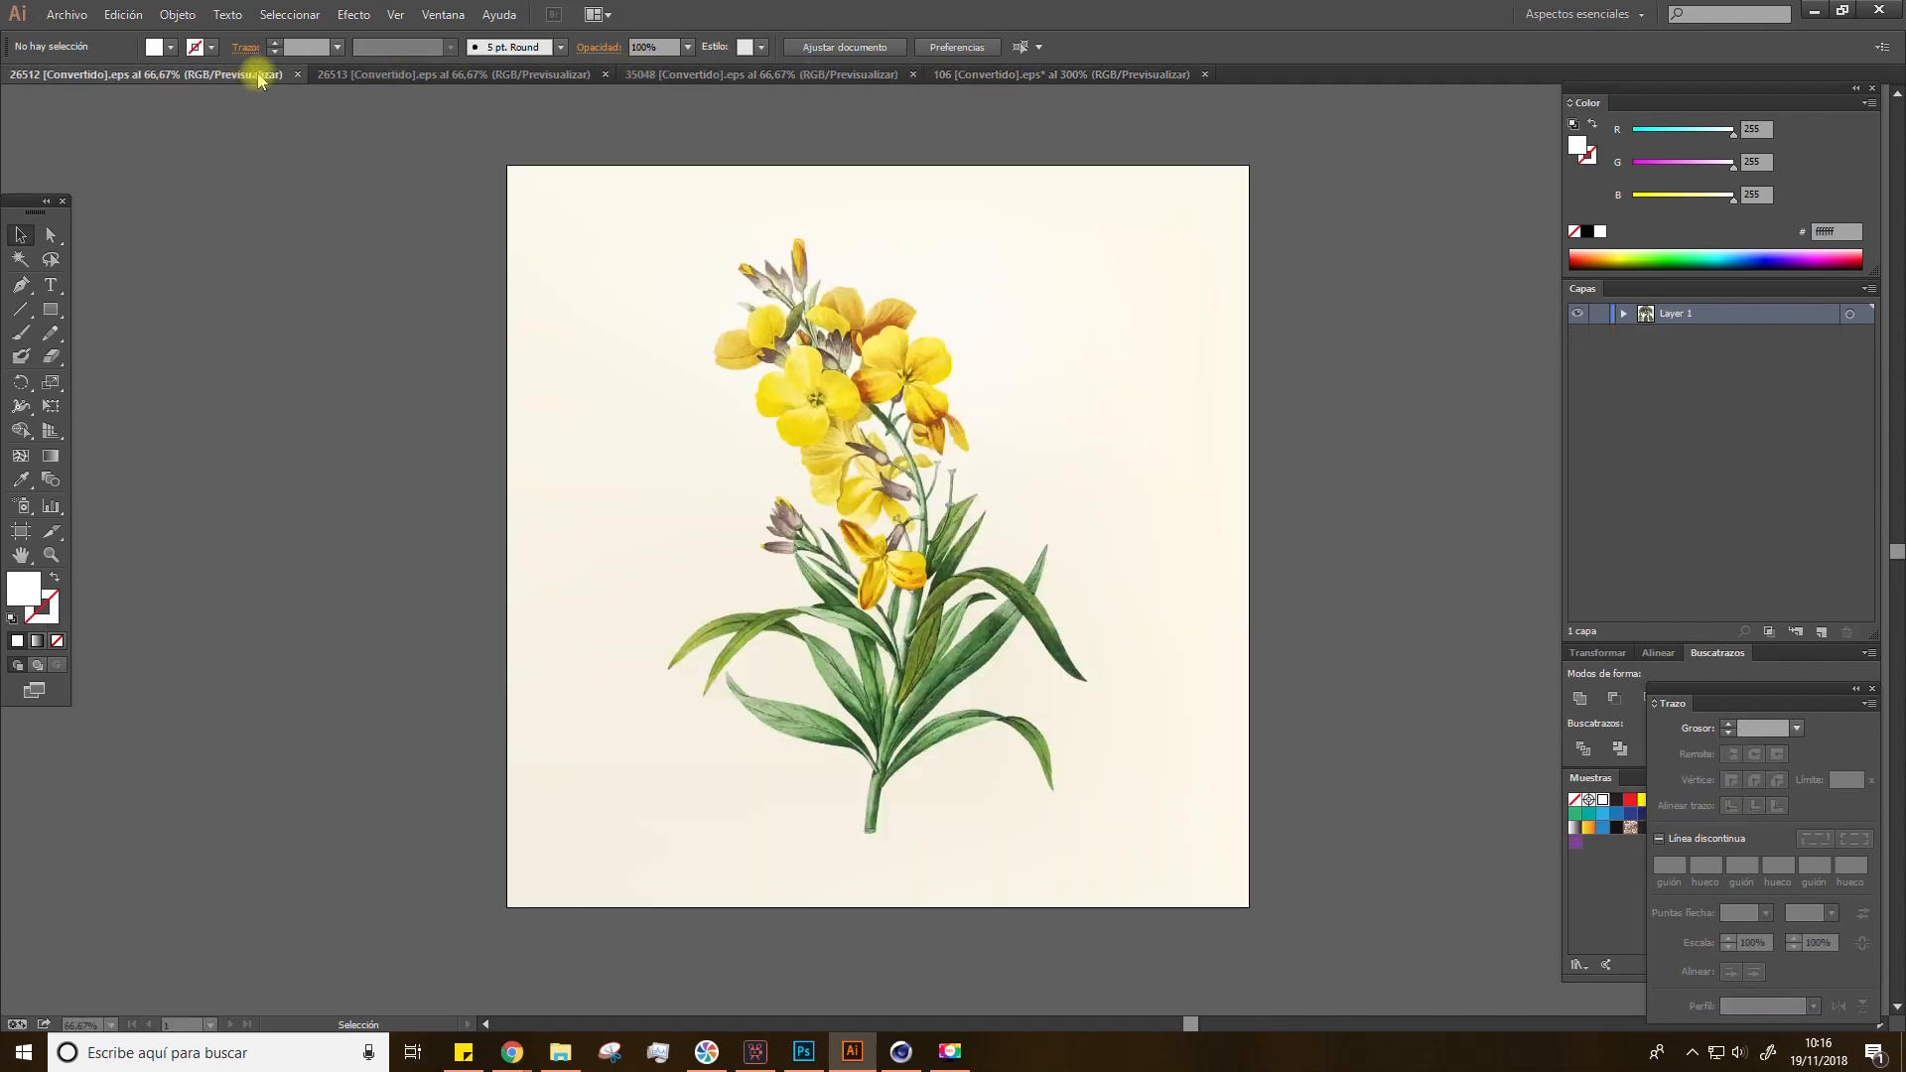
{"action": "left_click", "coordinate": [421, 75]}
{"action": "left_click", "coordinate": [770, 75]}
{"action": "left_click", "coordinate": [987, 74]}
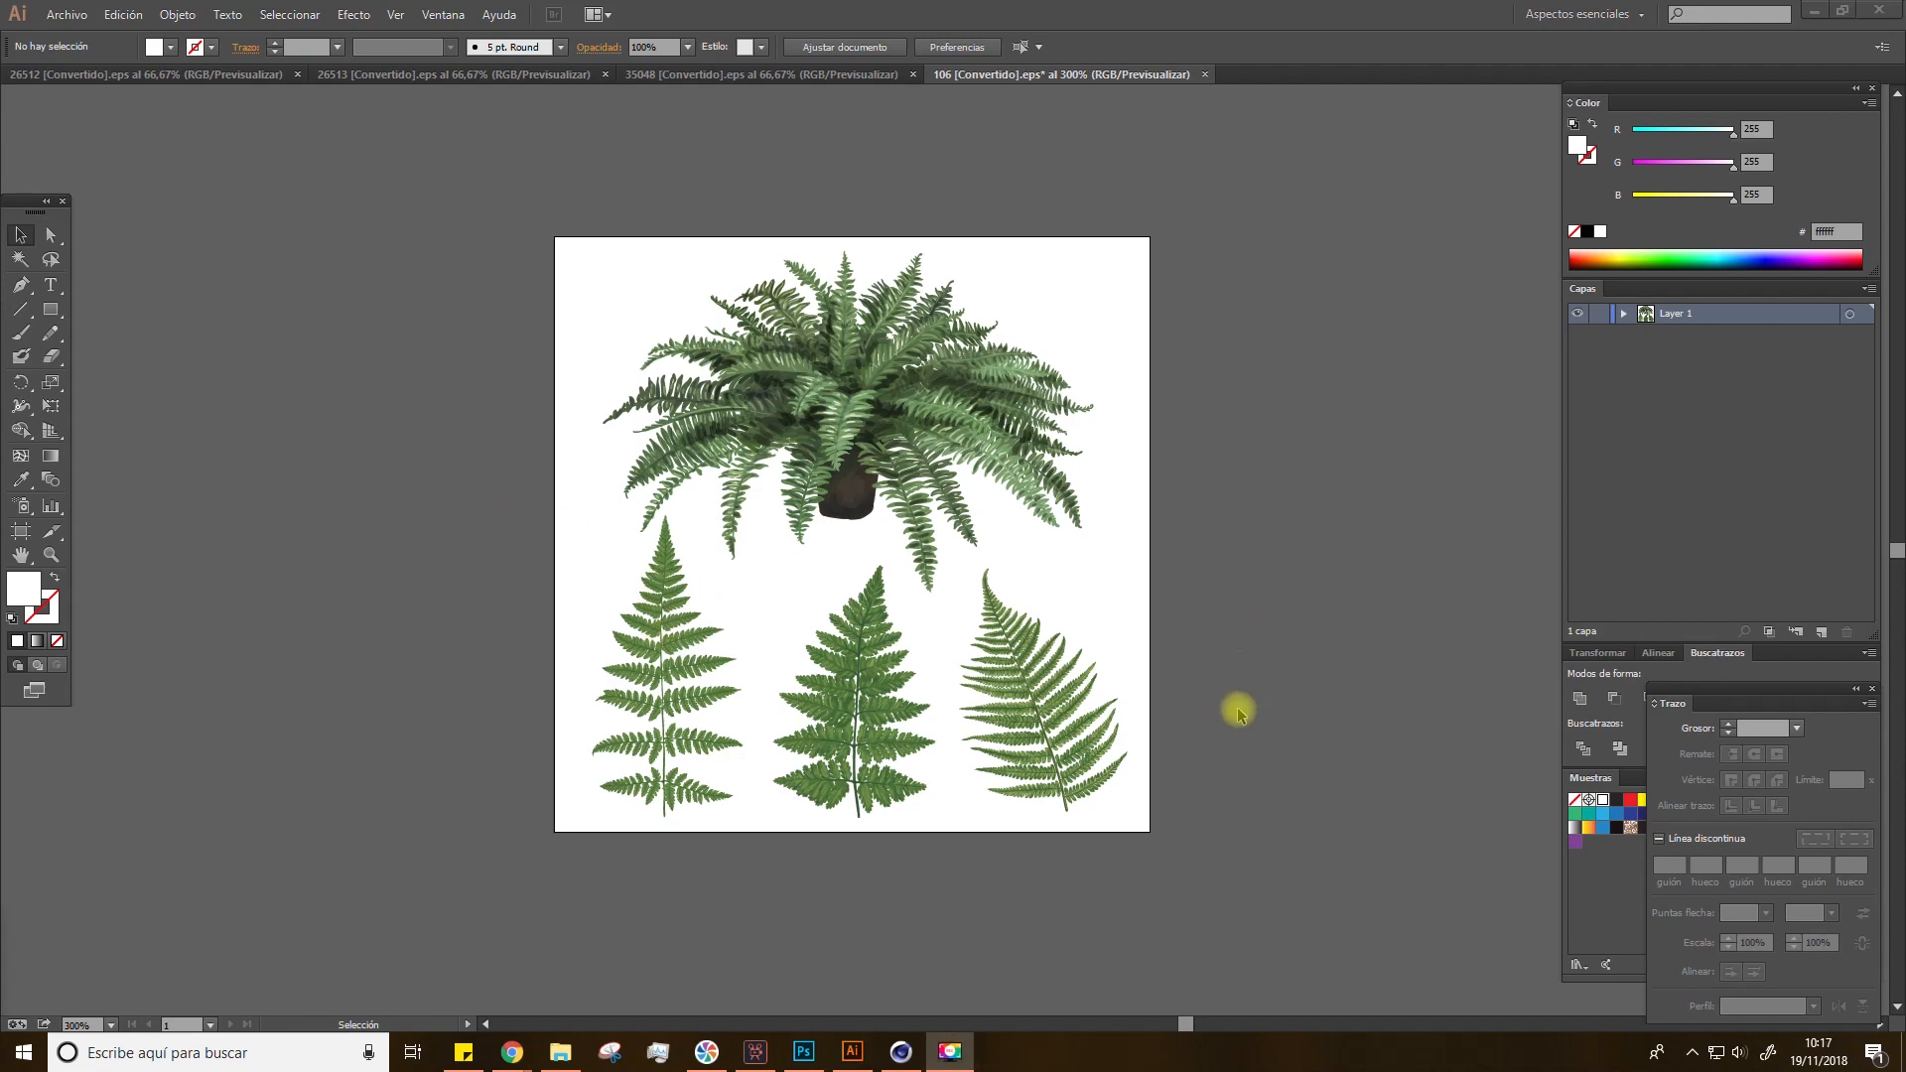
Step: Create a new 1500 × 1500 pixel document in Photoshop
{"action": "left_click", "coordinate": [804, 1054]}
{"action": "key", "text": "space"}
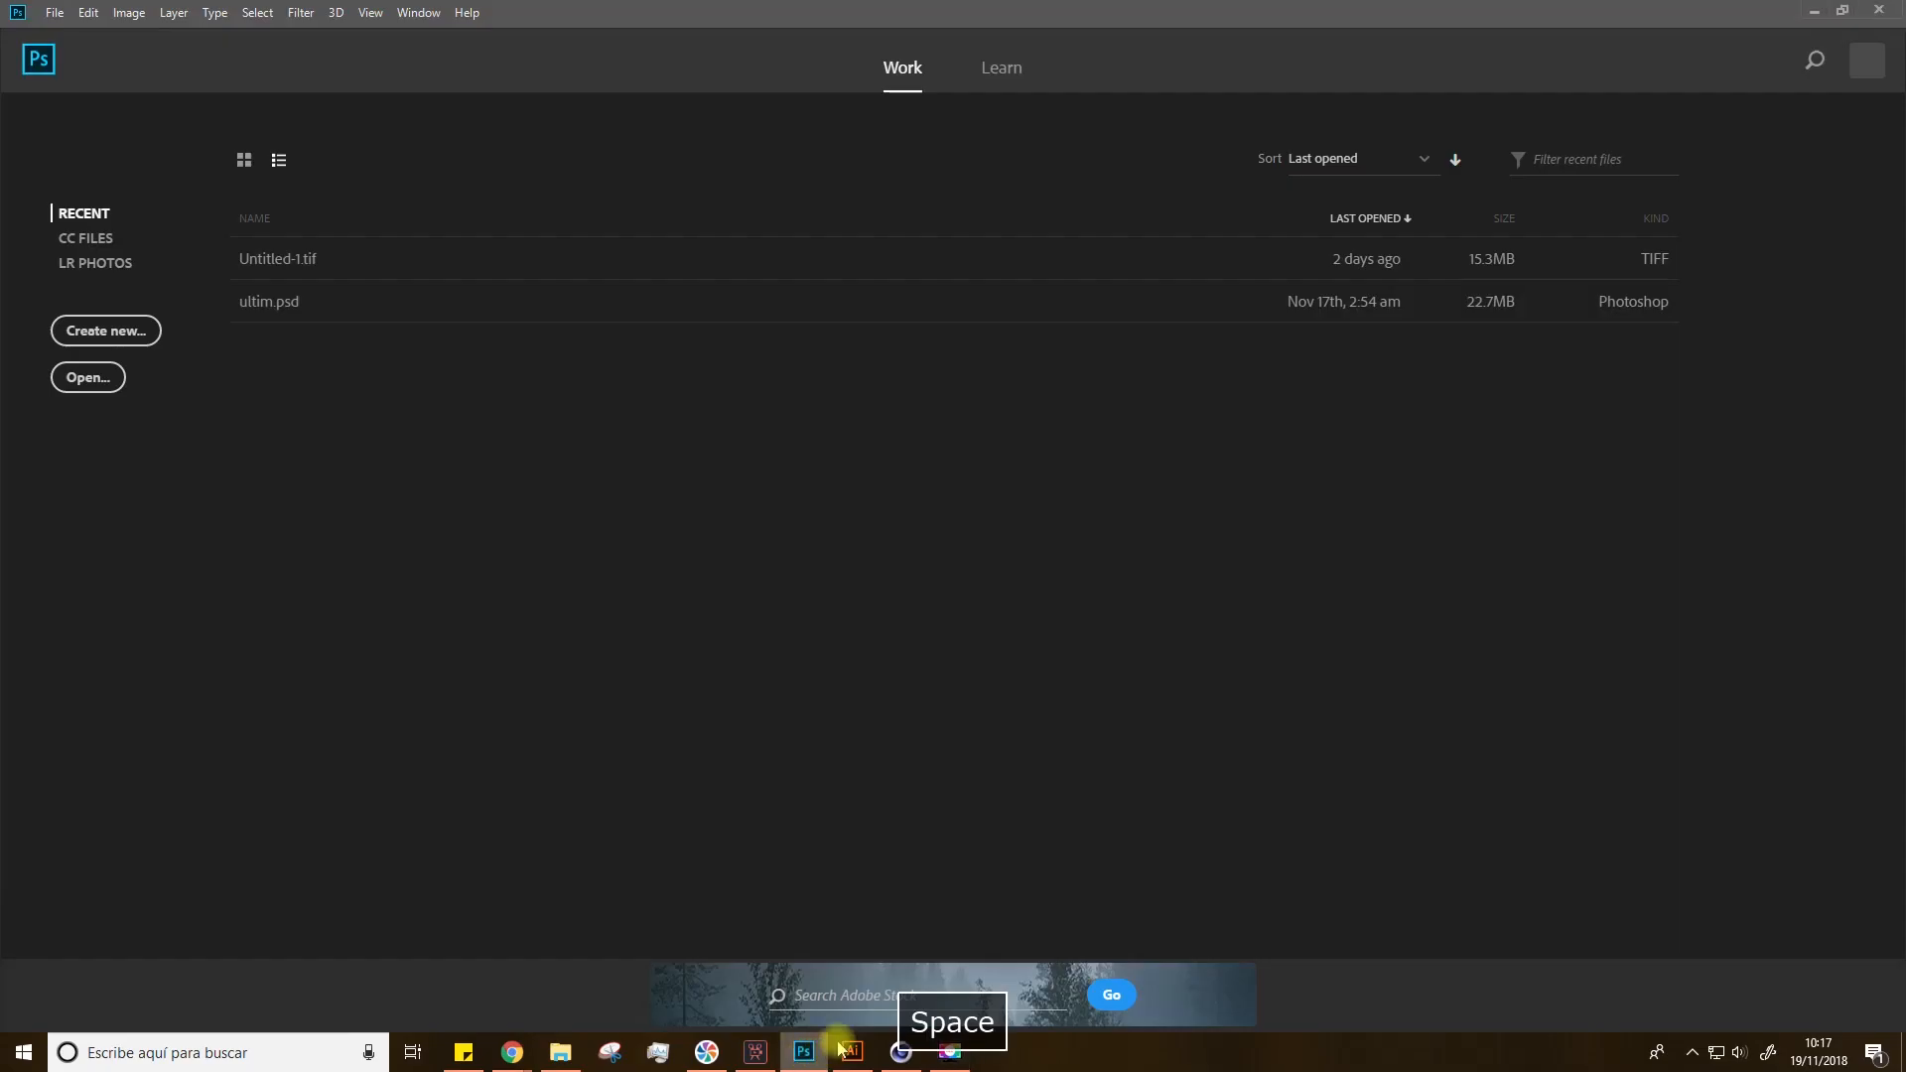
{"action": "left_click", "coordinate": [84, 337]}
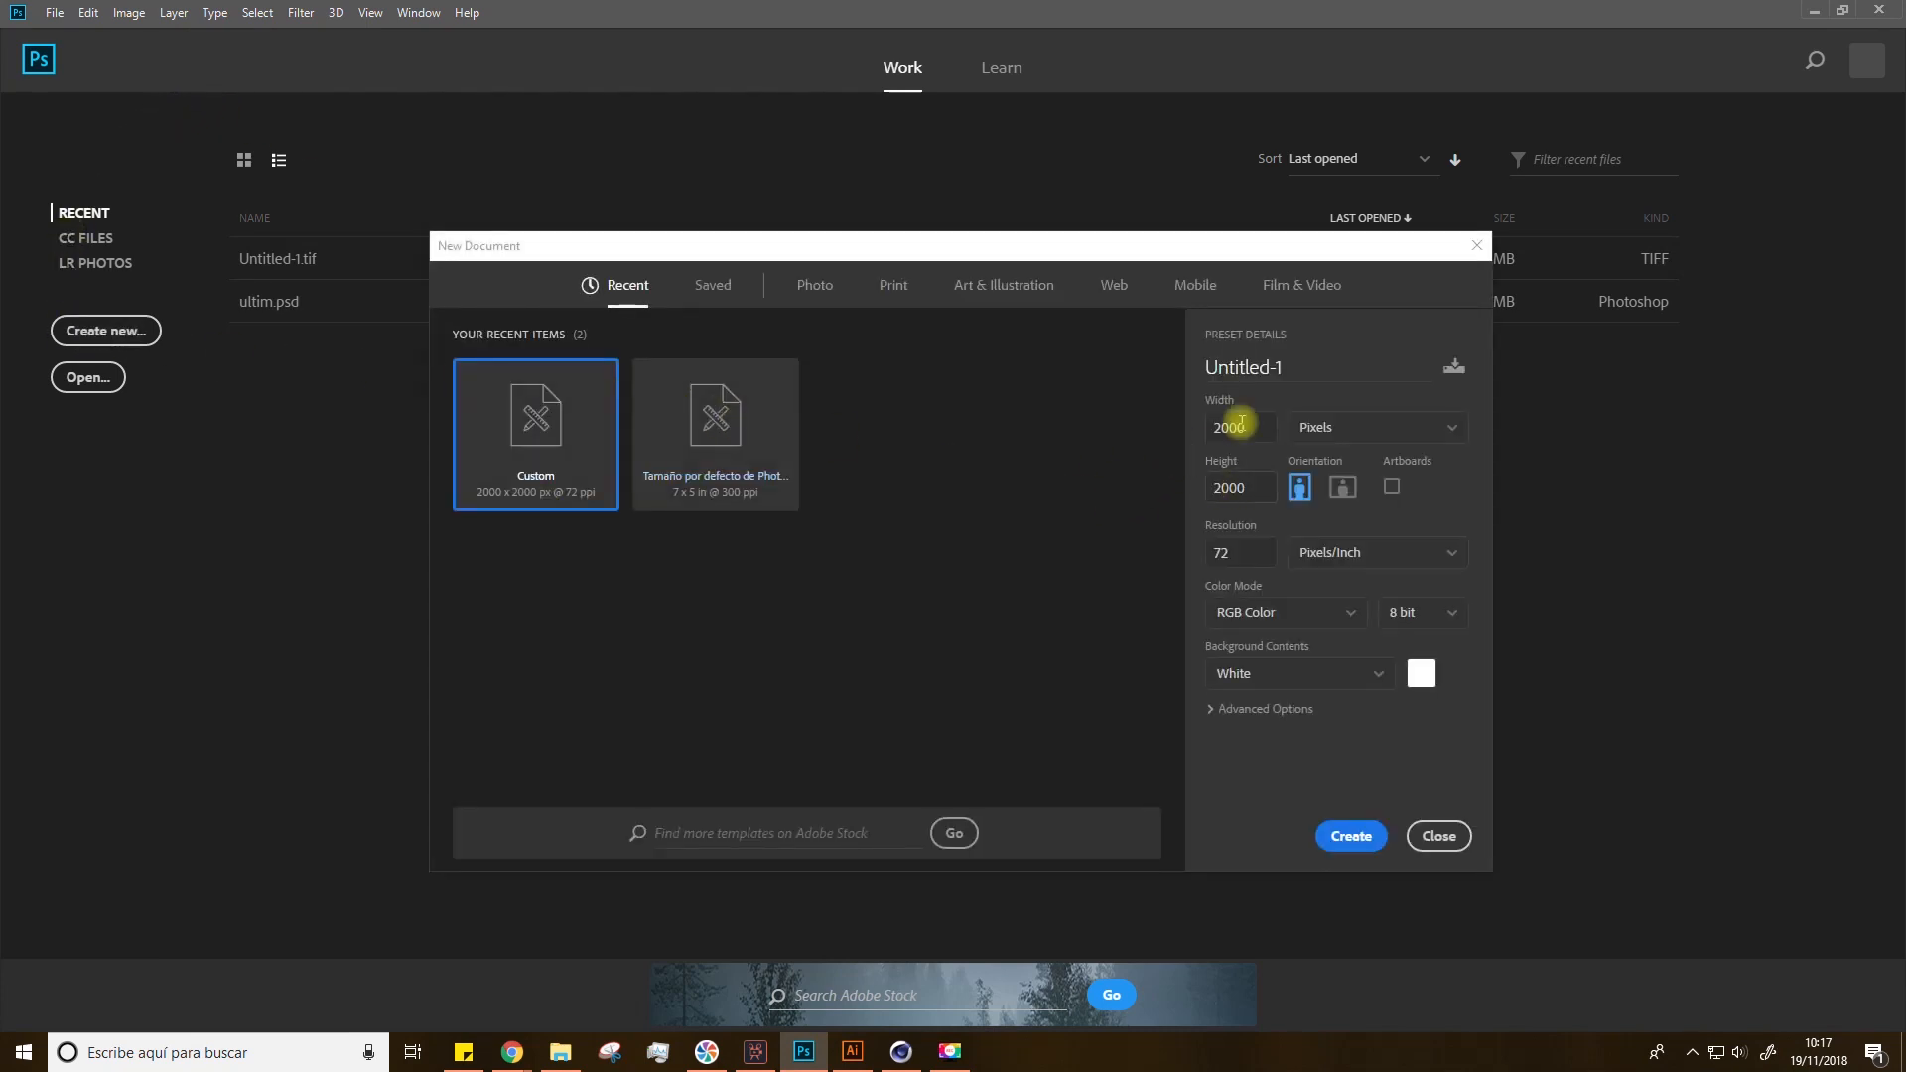
{"action": "double_click", "coordinate": [1253, 426]}
{"action": "type", "text": "15"}
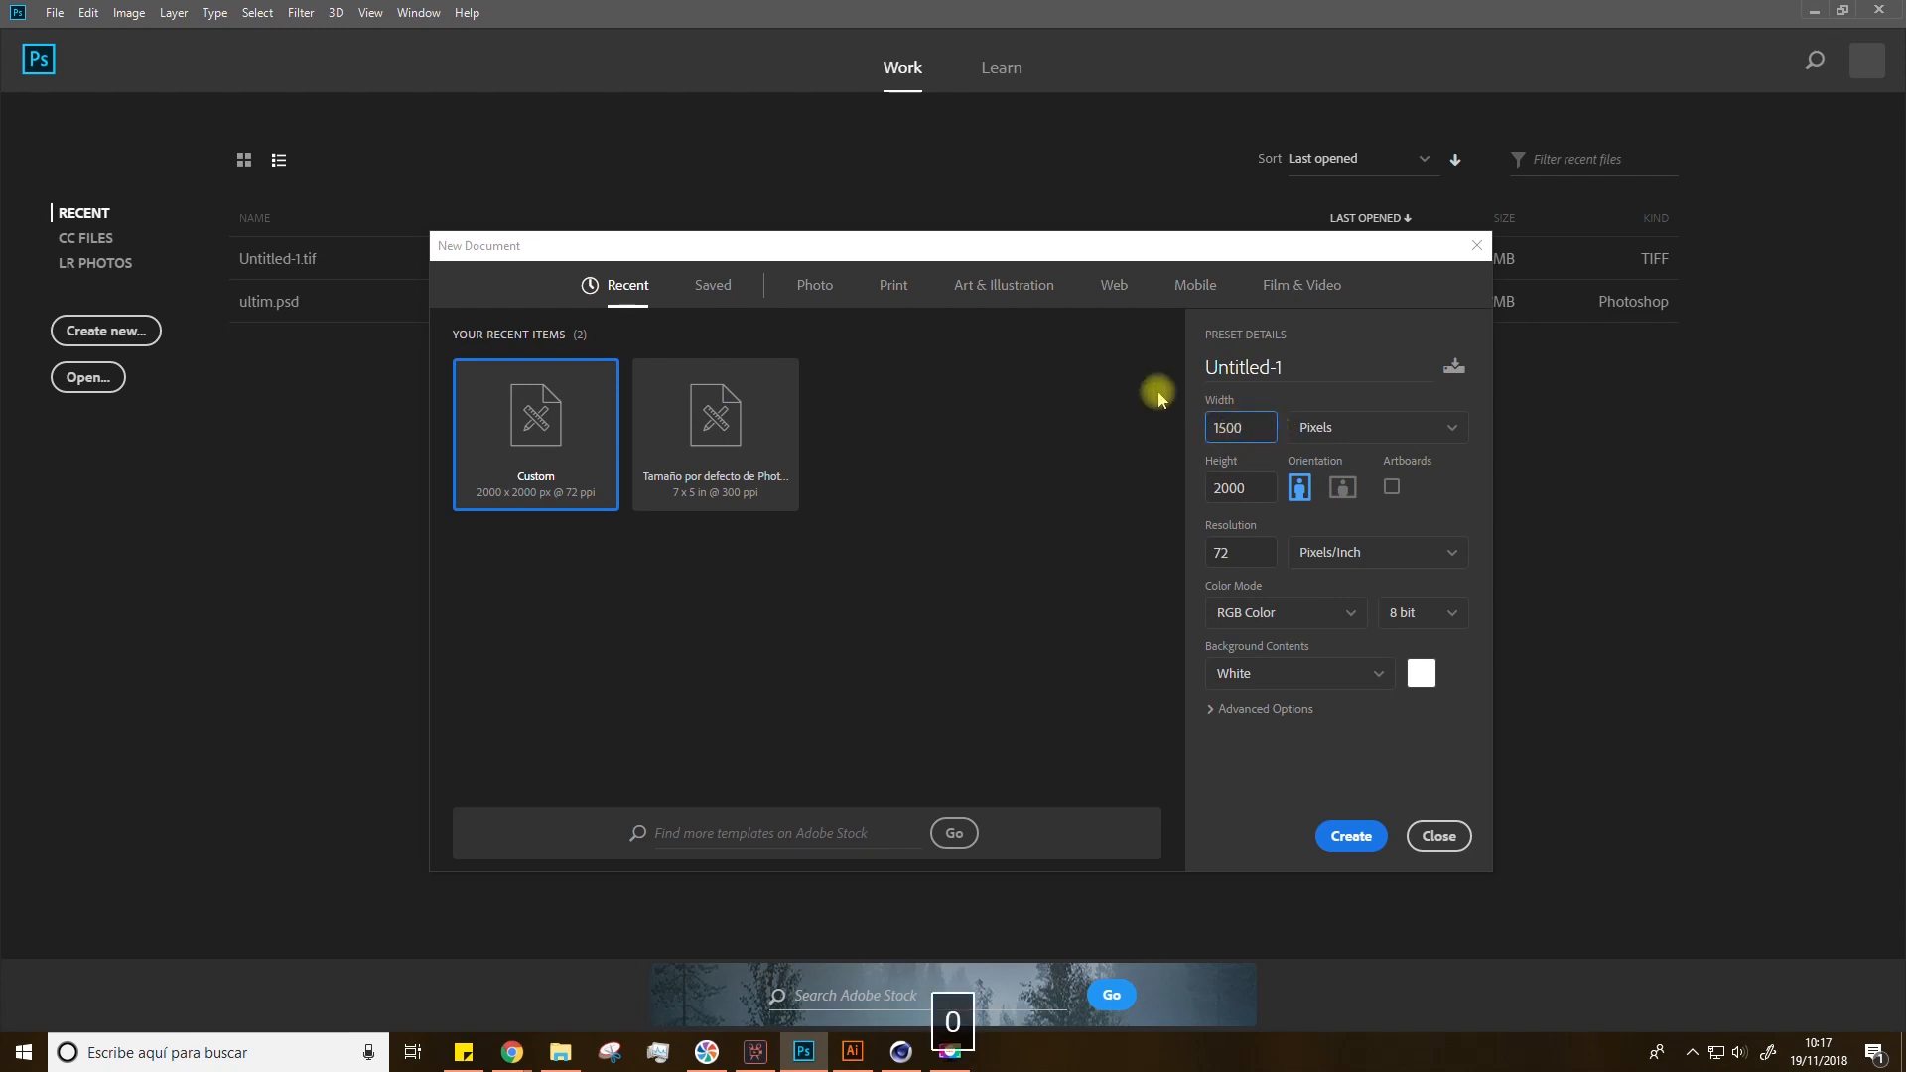
{"action": "key", "text": "Tab"}
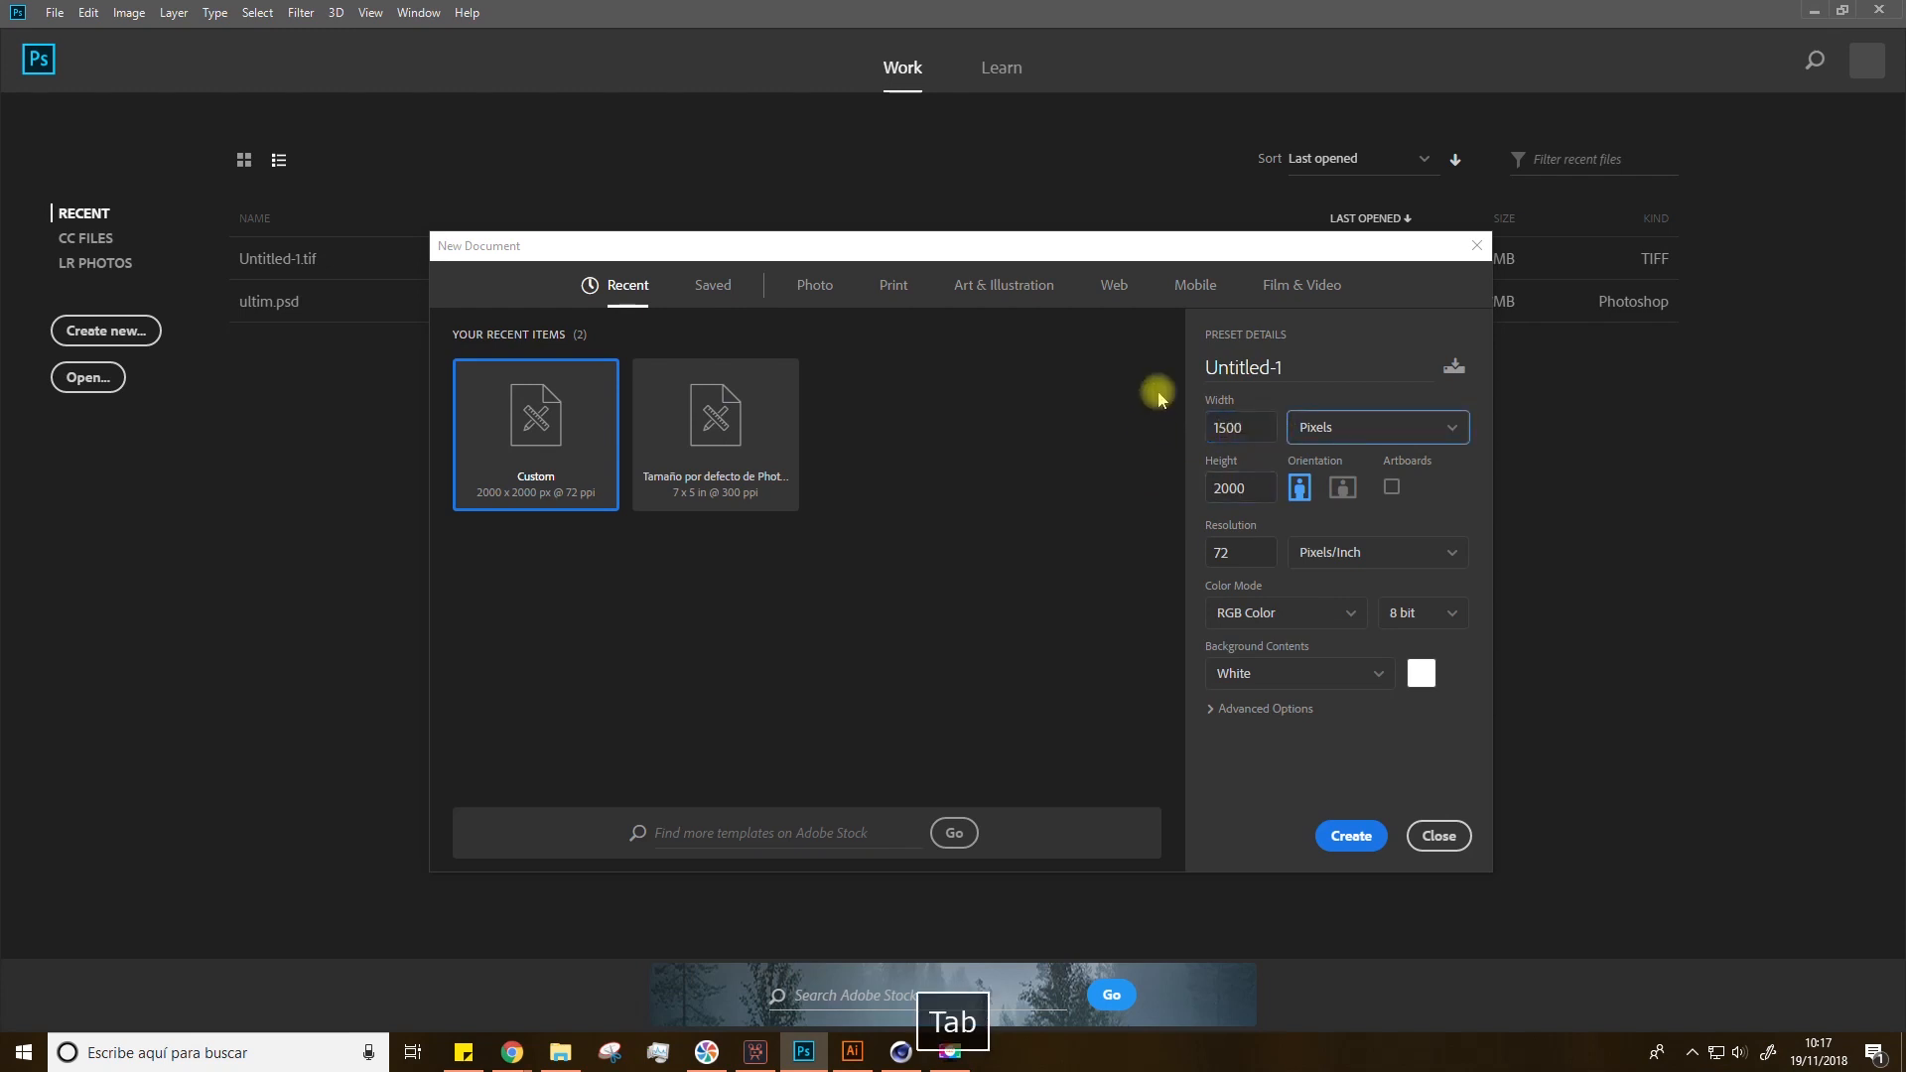
{"action": "double_click", "coordinate": [1236, 486]}
{"action": "type", "text": "1500"}
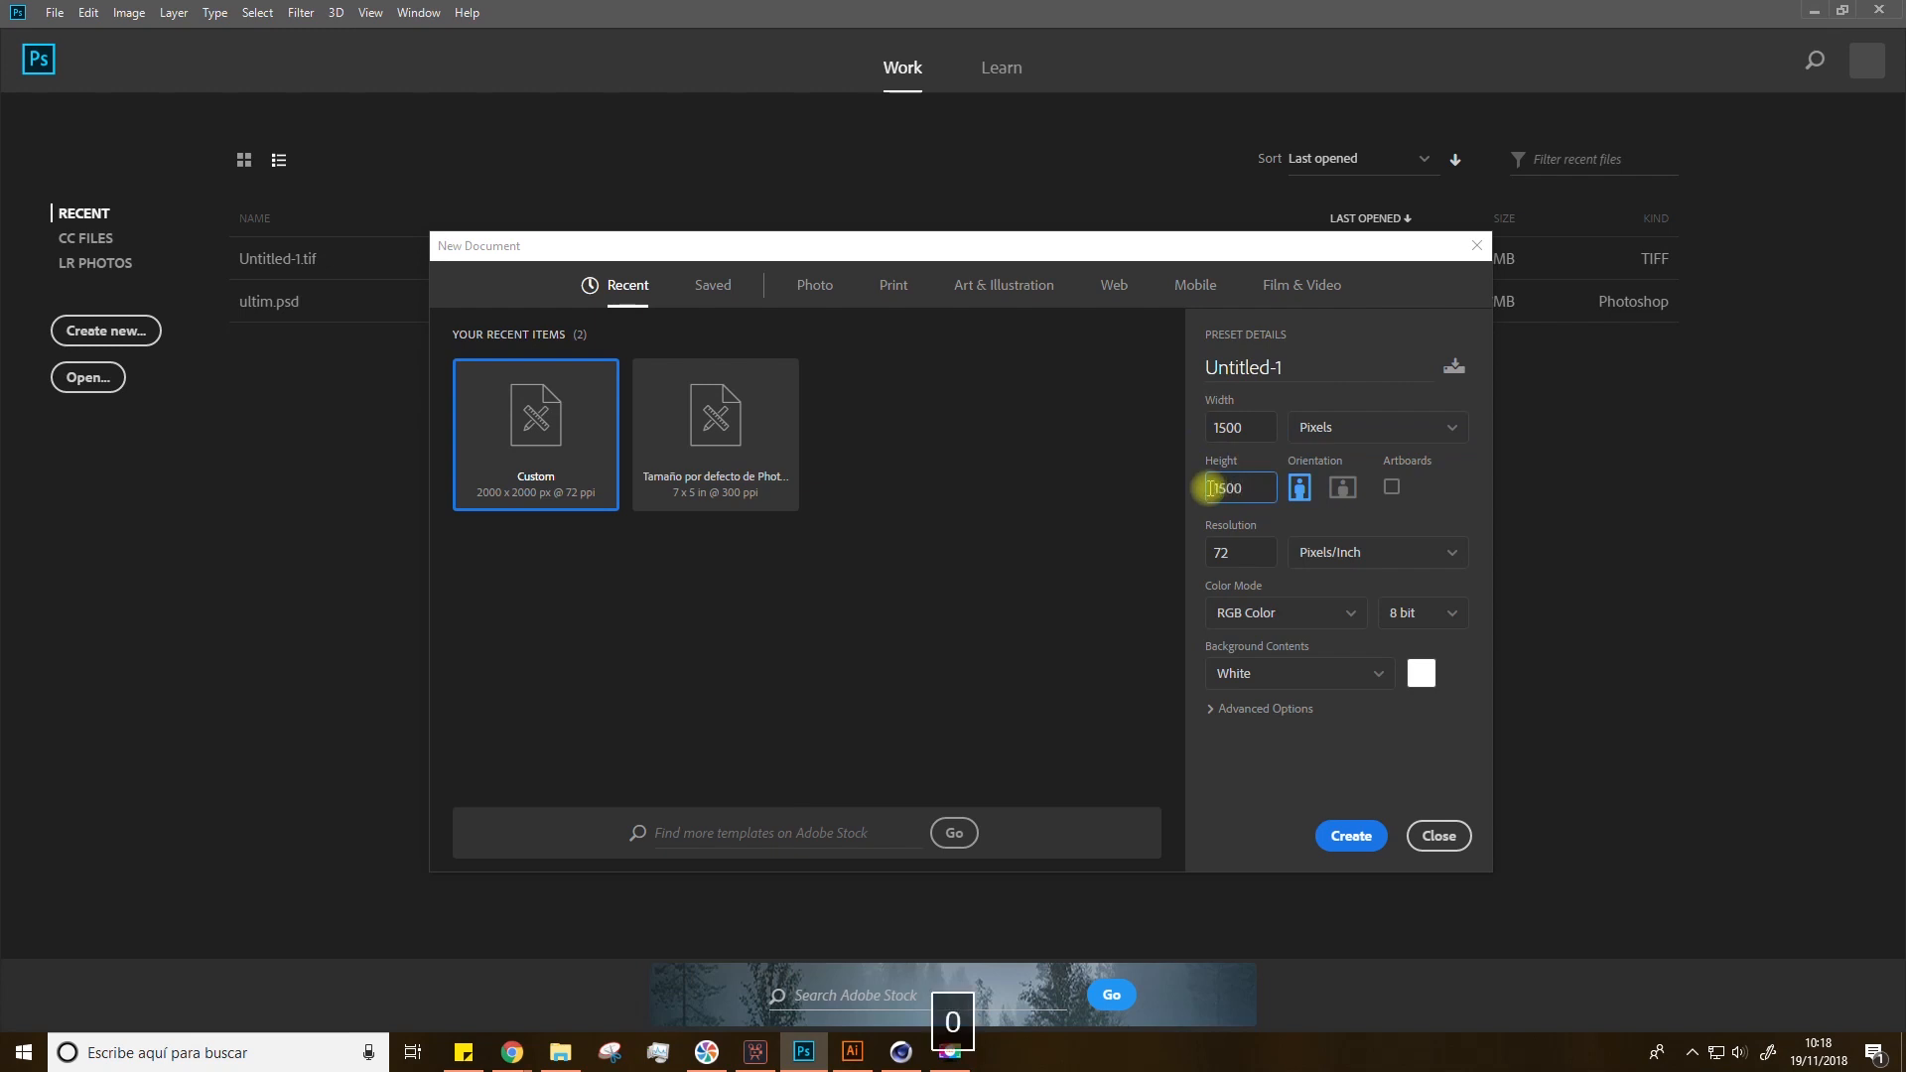
{"action": "double_click", "coordinate": [1221, 552]}
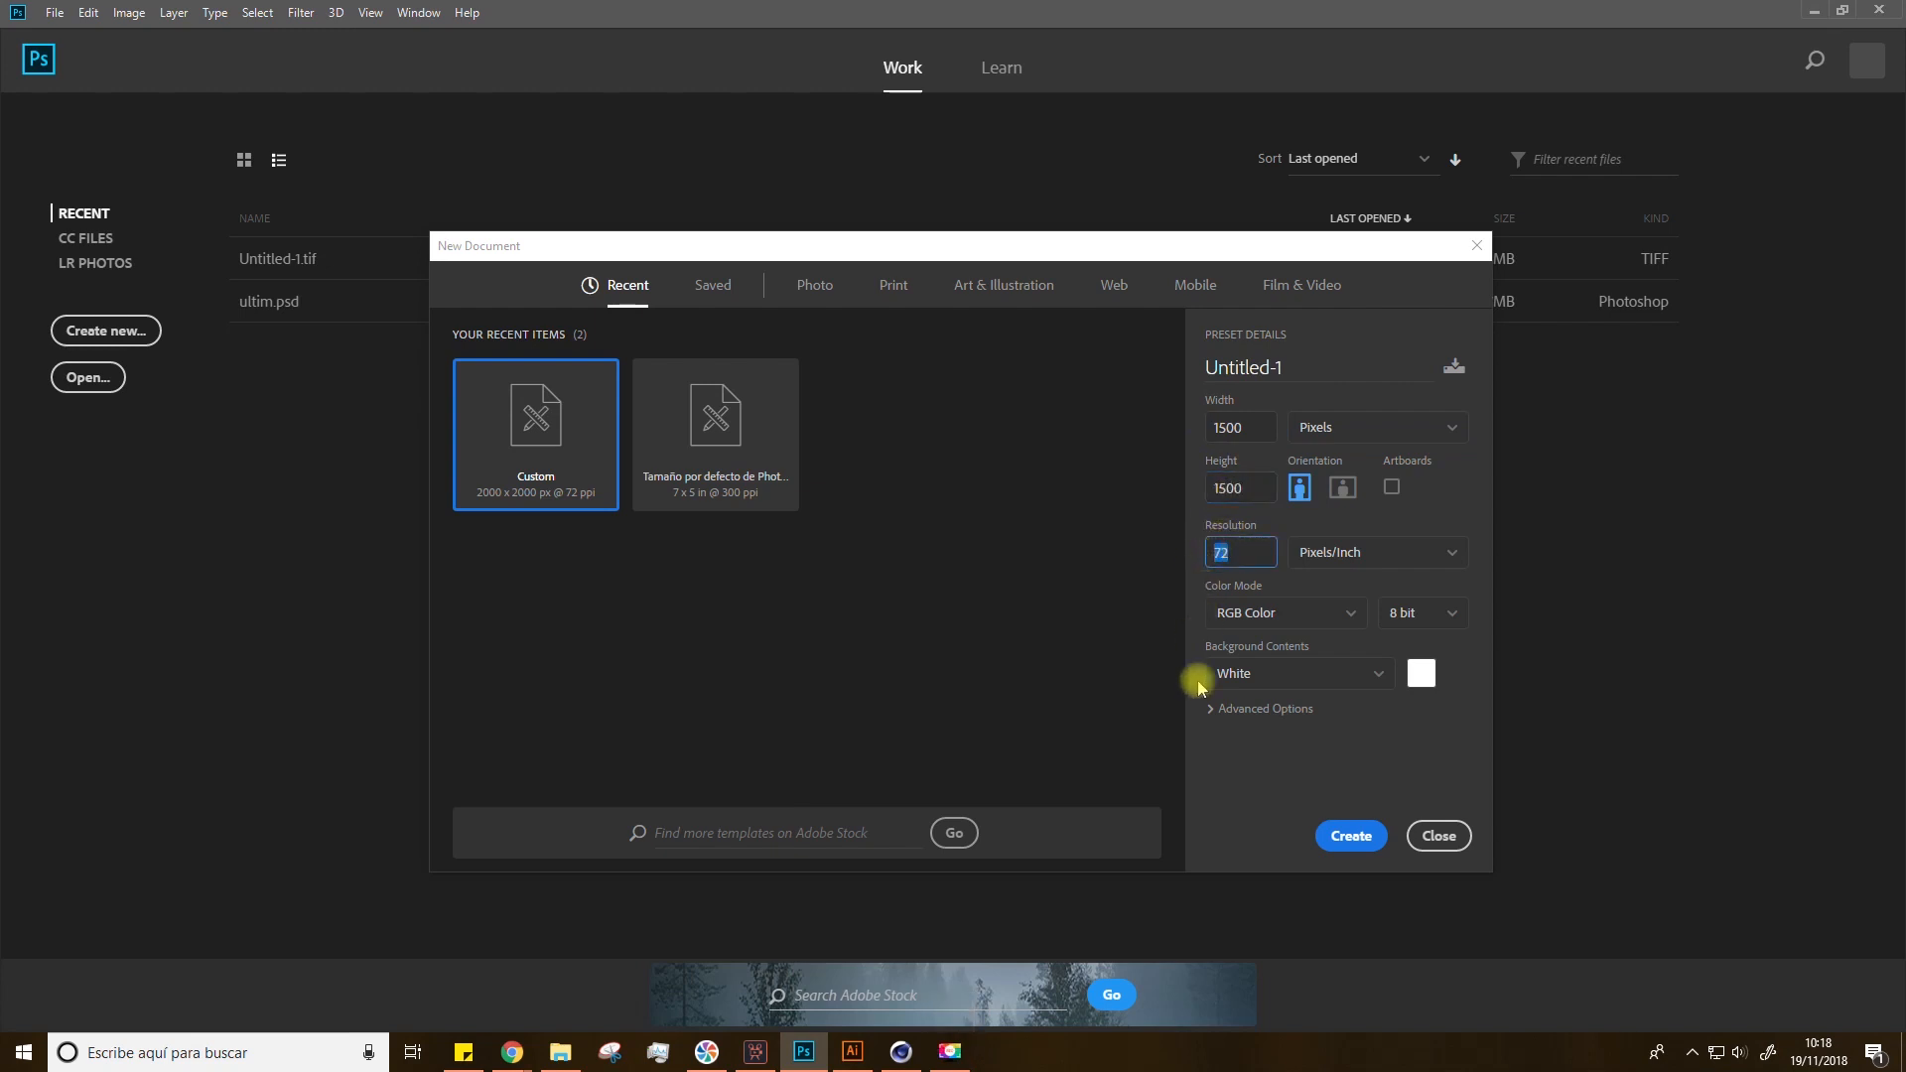
{"action": "left_click", "coordinate": [1352, 836]}
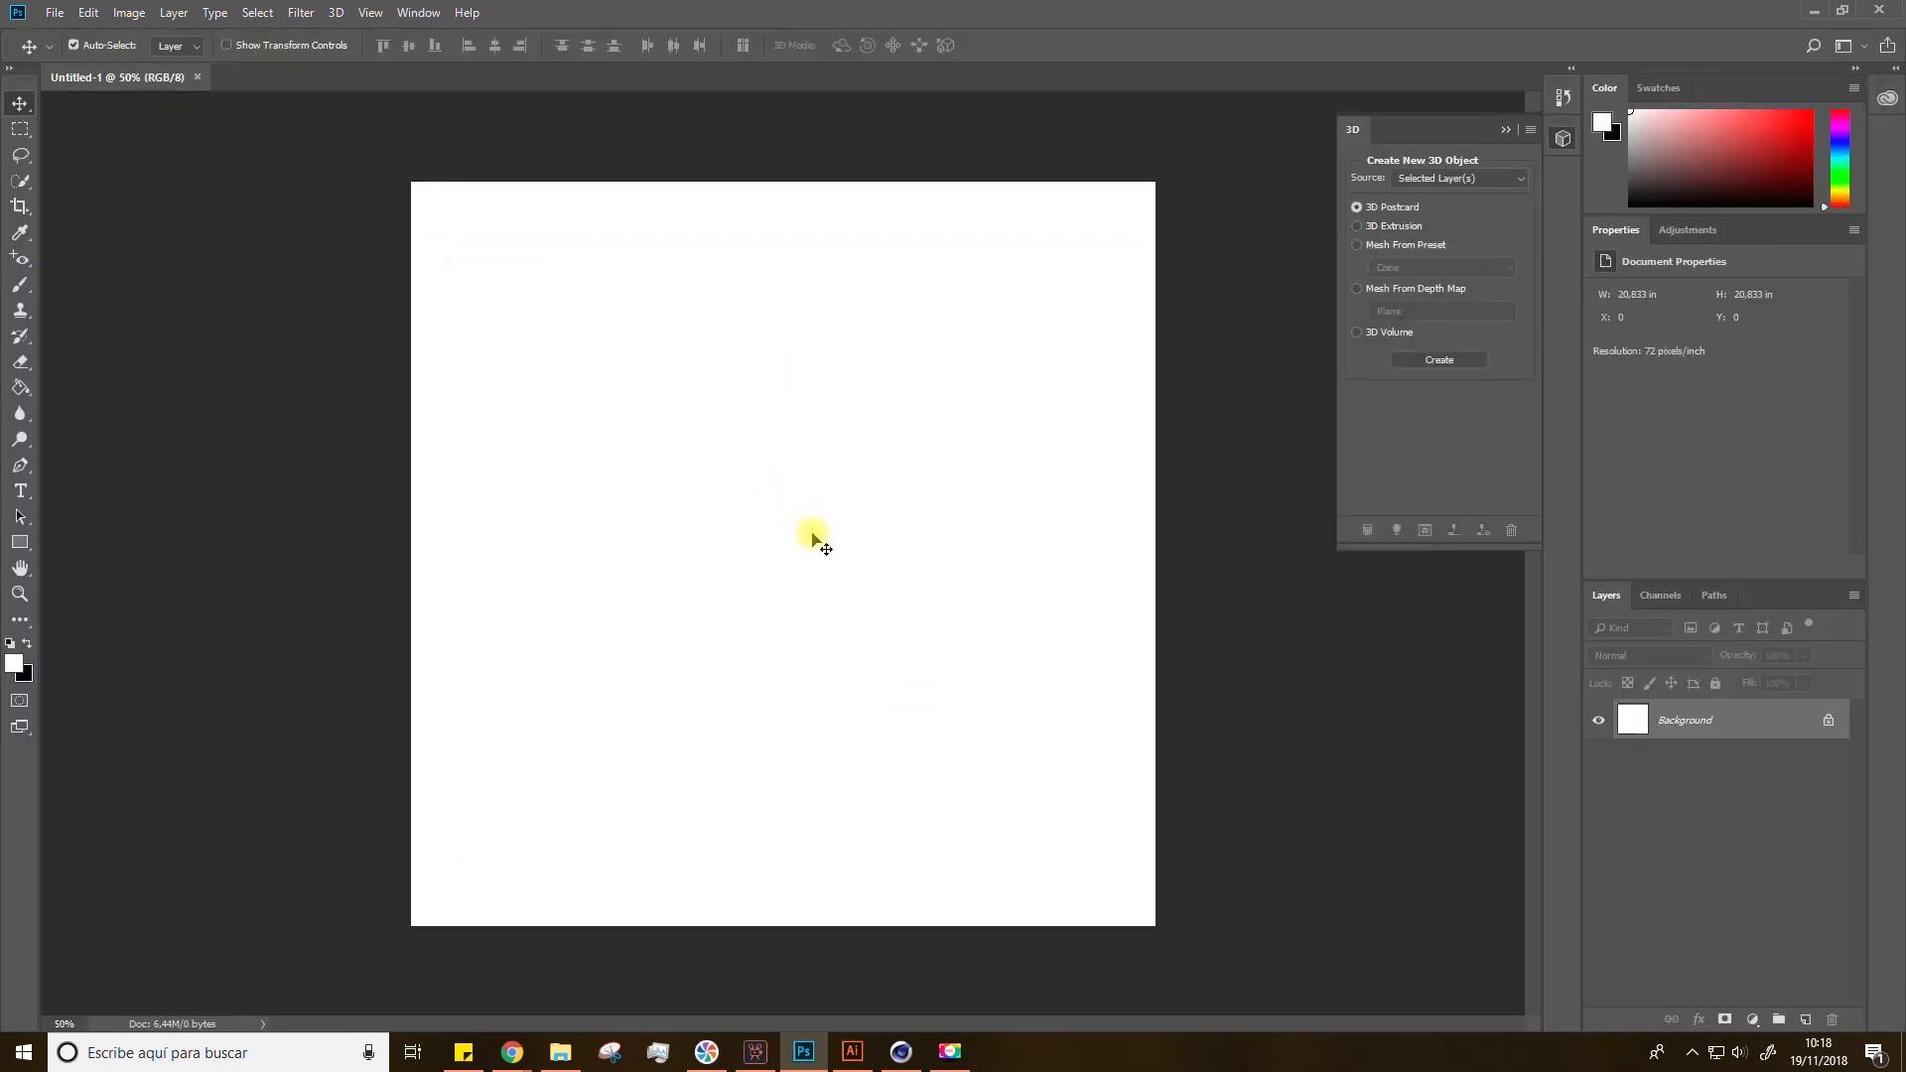
Step: Select the left single fern frond in Illustrator and bring it into the Photoshop document as a smart object
{"action": "left_click", "coordinate": [854, 1051]}
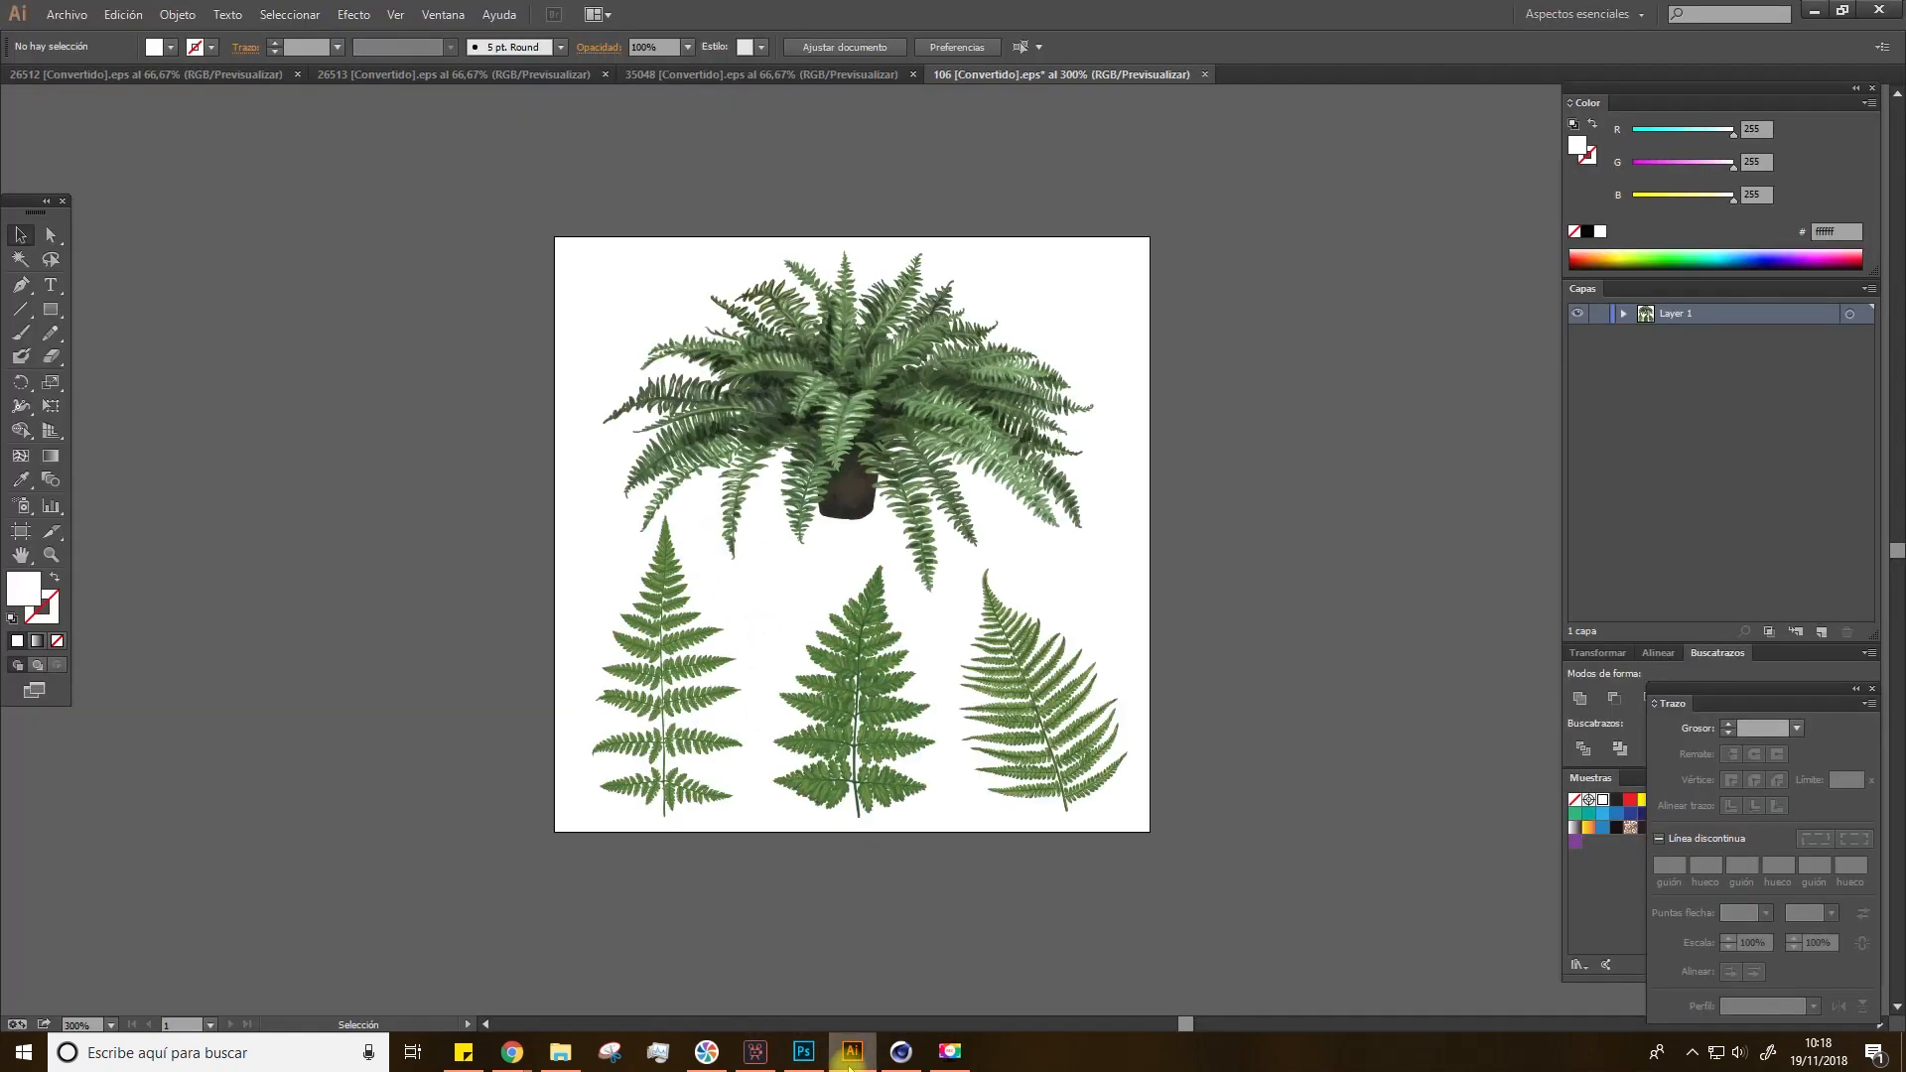
{"action": "left_click", "coordinate": [679, 680]}
{"action": "left_click", "coordinate": [679, 680]}
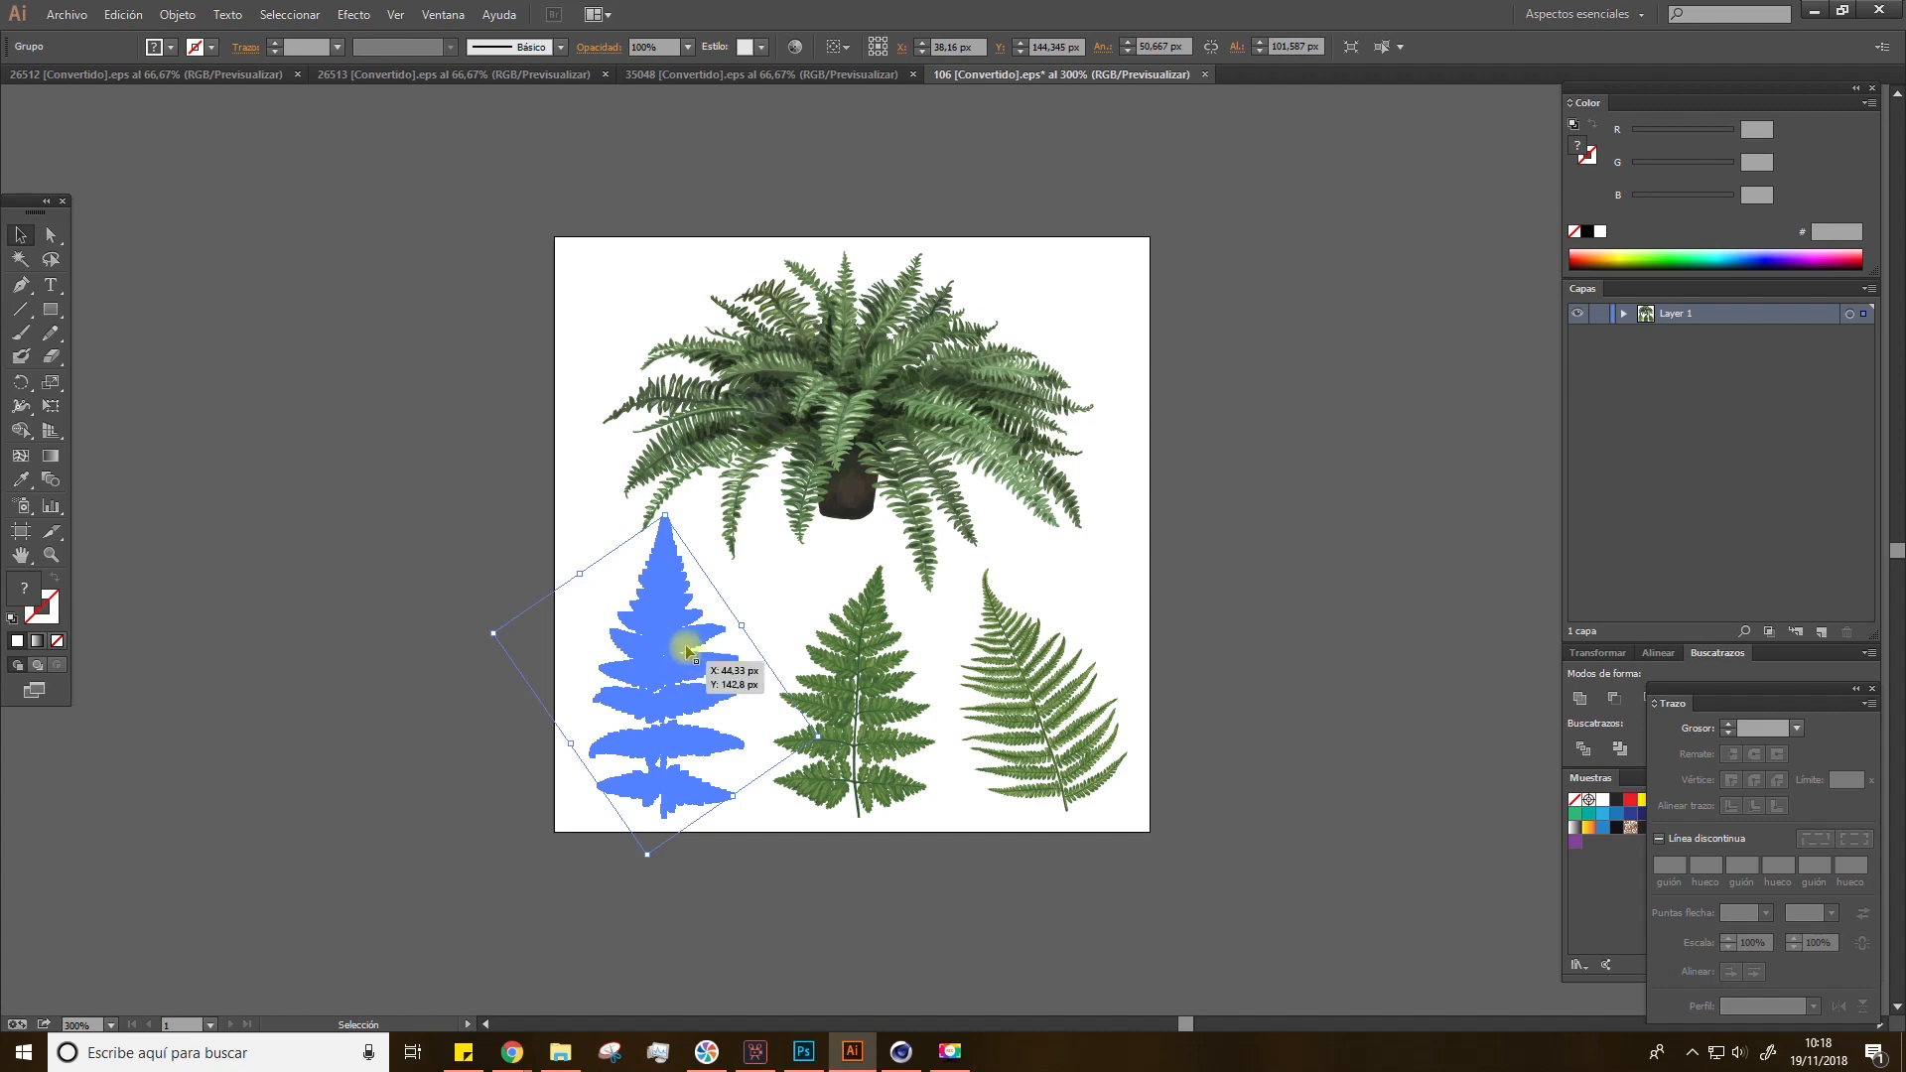
{"action": "left_click_drag", "start_coordinate": [681, 649], "coordinate": [784, 610]}
{"action": "key", "text": "space"}
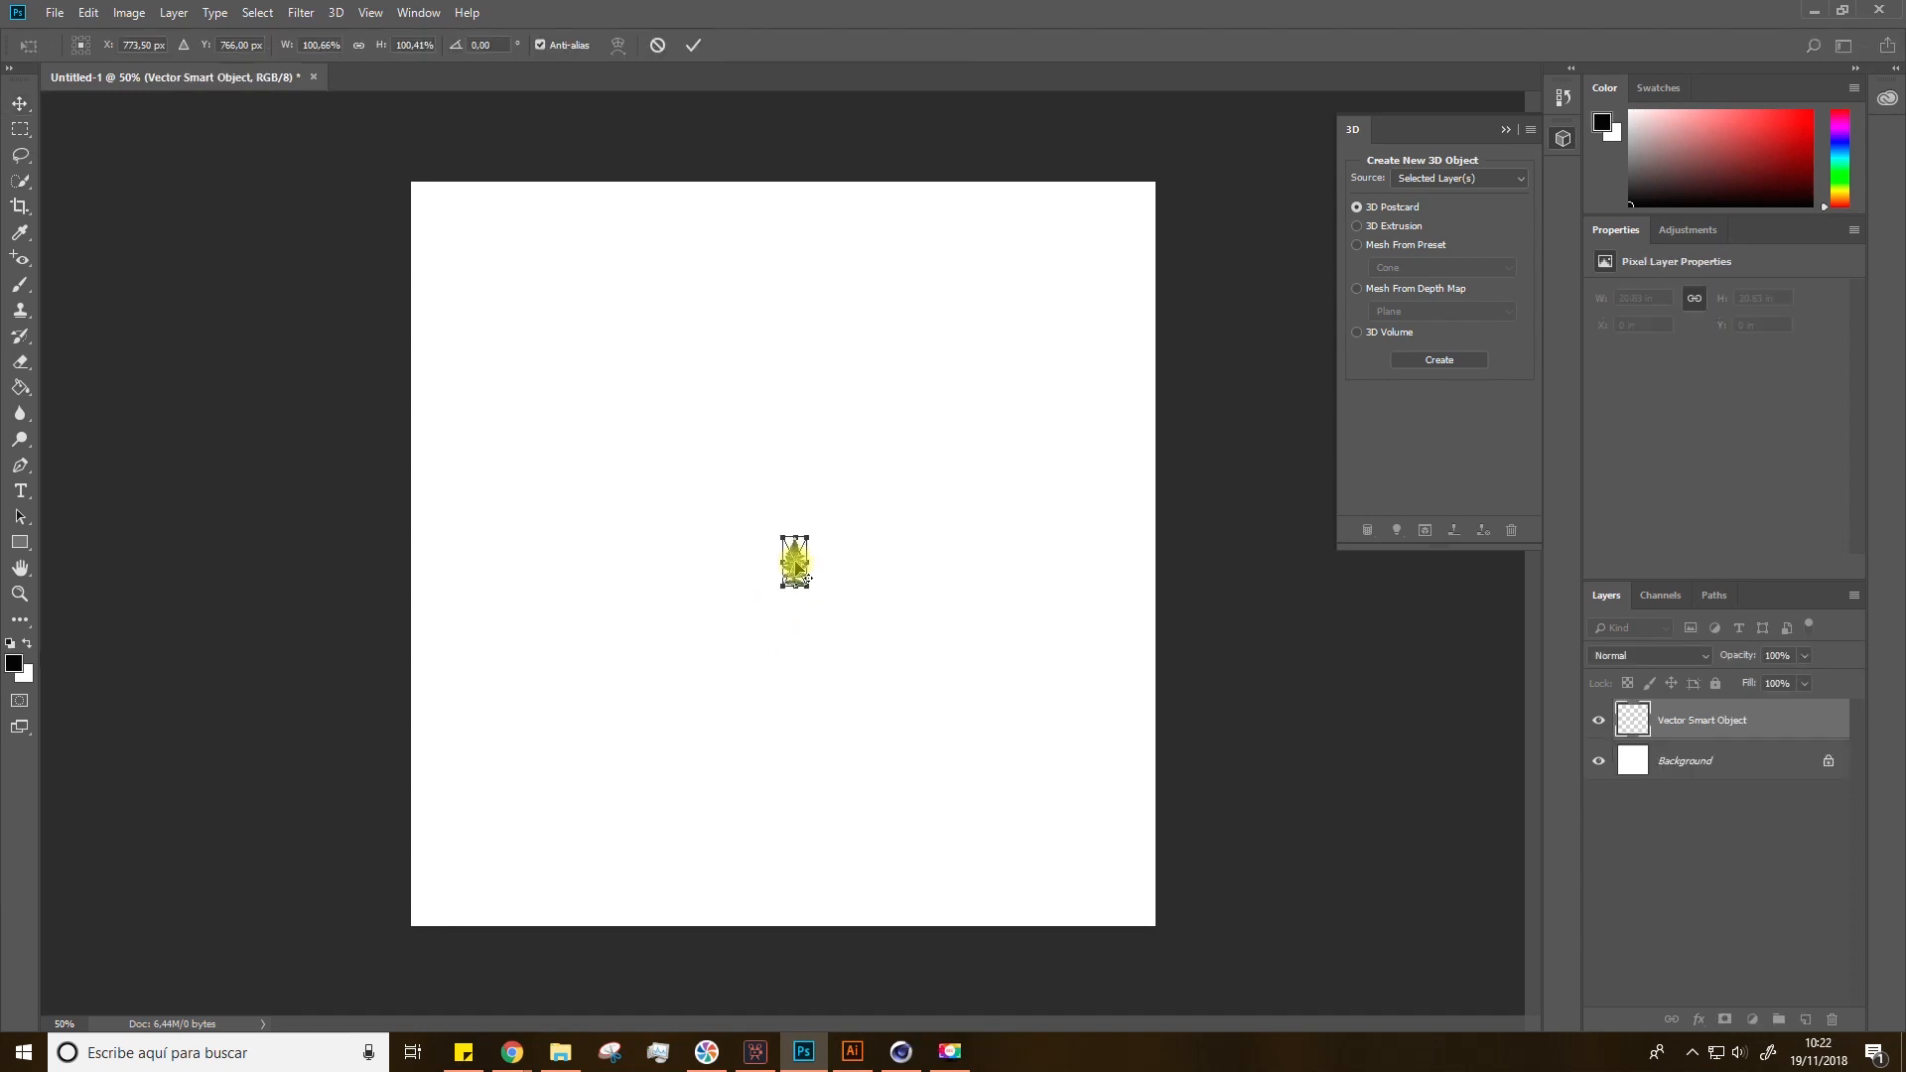
Step: Scale the placed fern frond up to fill the canvas height and confirm the transform
{"action": "left_click_drag", "start_coordinate": [811, 534], "coordinate": [1111, 238], "text": "shift"}
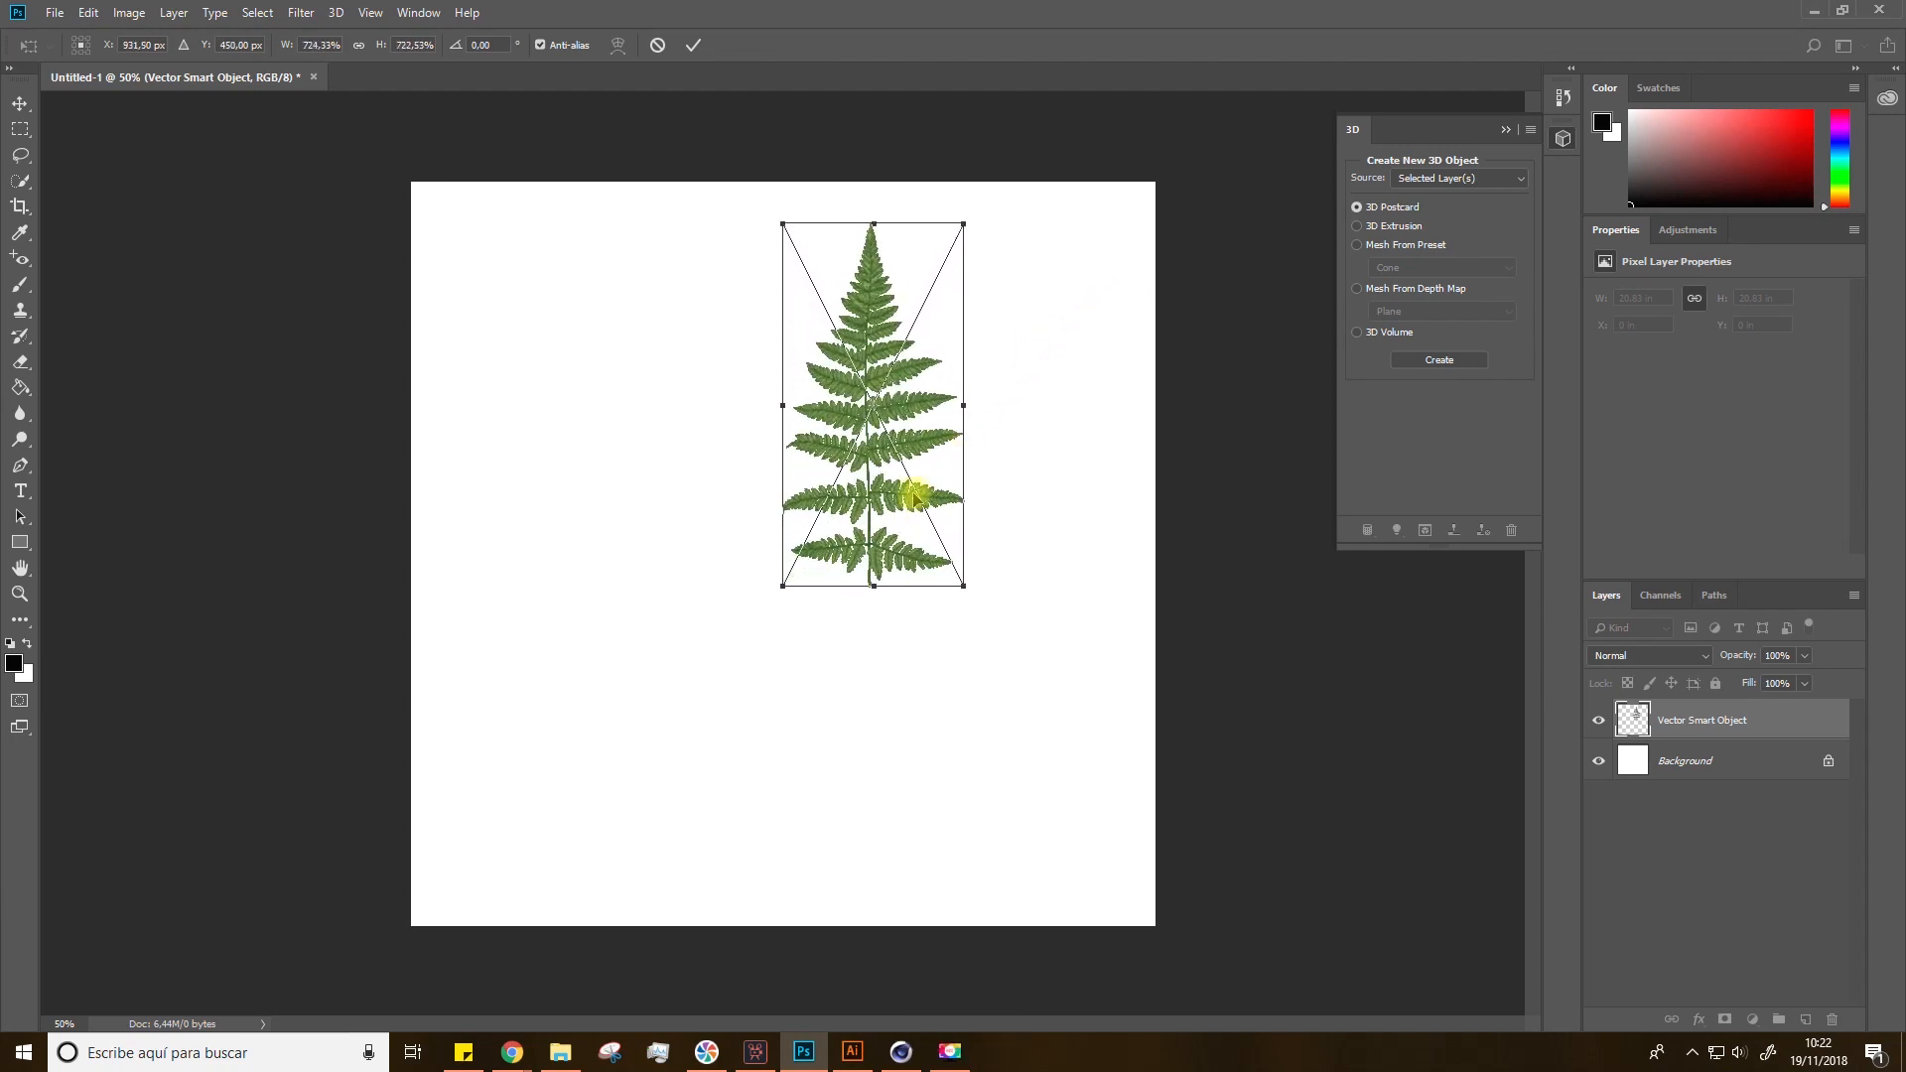
{"action": "left_click_drag", "start_coordinate": [784, 584], "coordinate": [508, 875], "text": "shift"}
{"action": "left_click_drag", "start_coordinate": [966, 224], "coordinate": [985, 190], "text": "shift"}
{"action": "key", "text": "Return"}
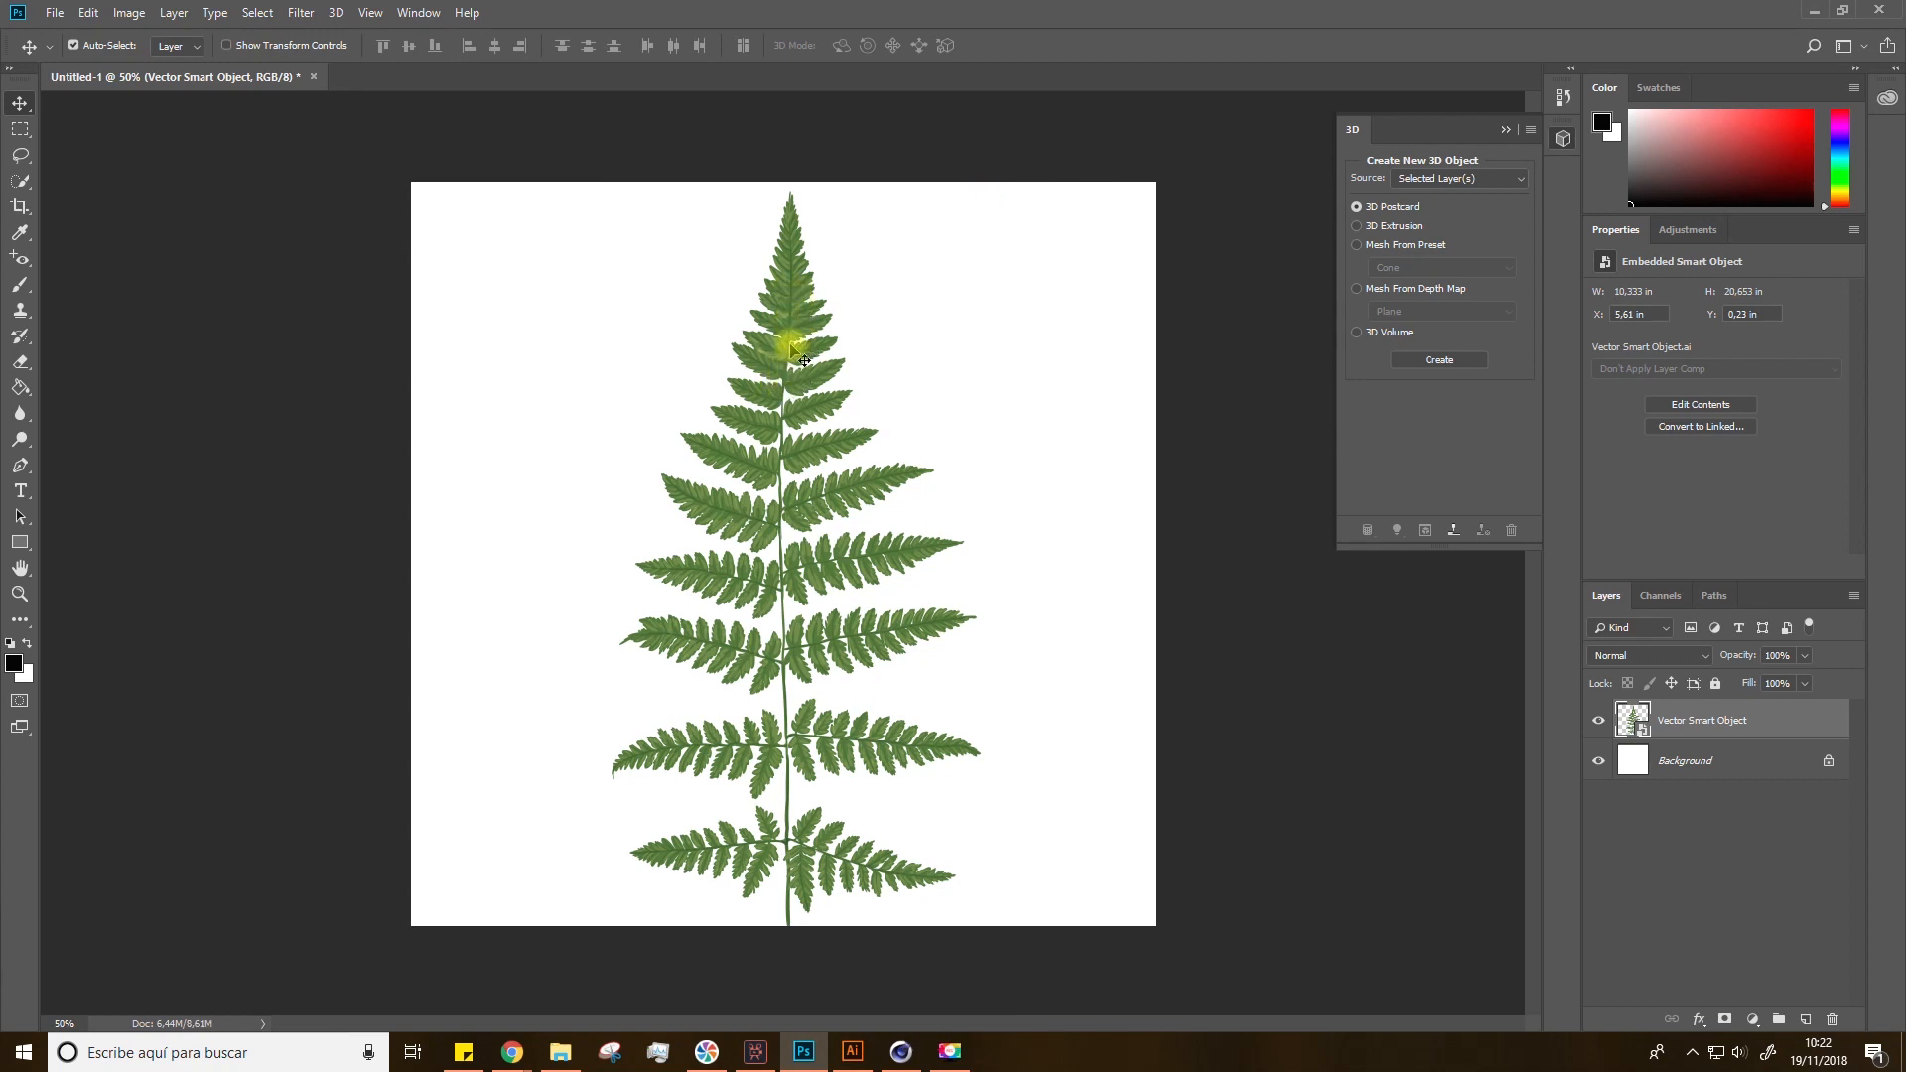
Step: Save the image as a PNG file named COLOR with the large file size option
{"action": "left_click", "coordinate": [54, 12]}
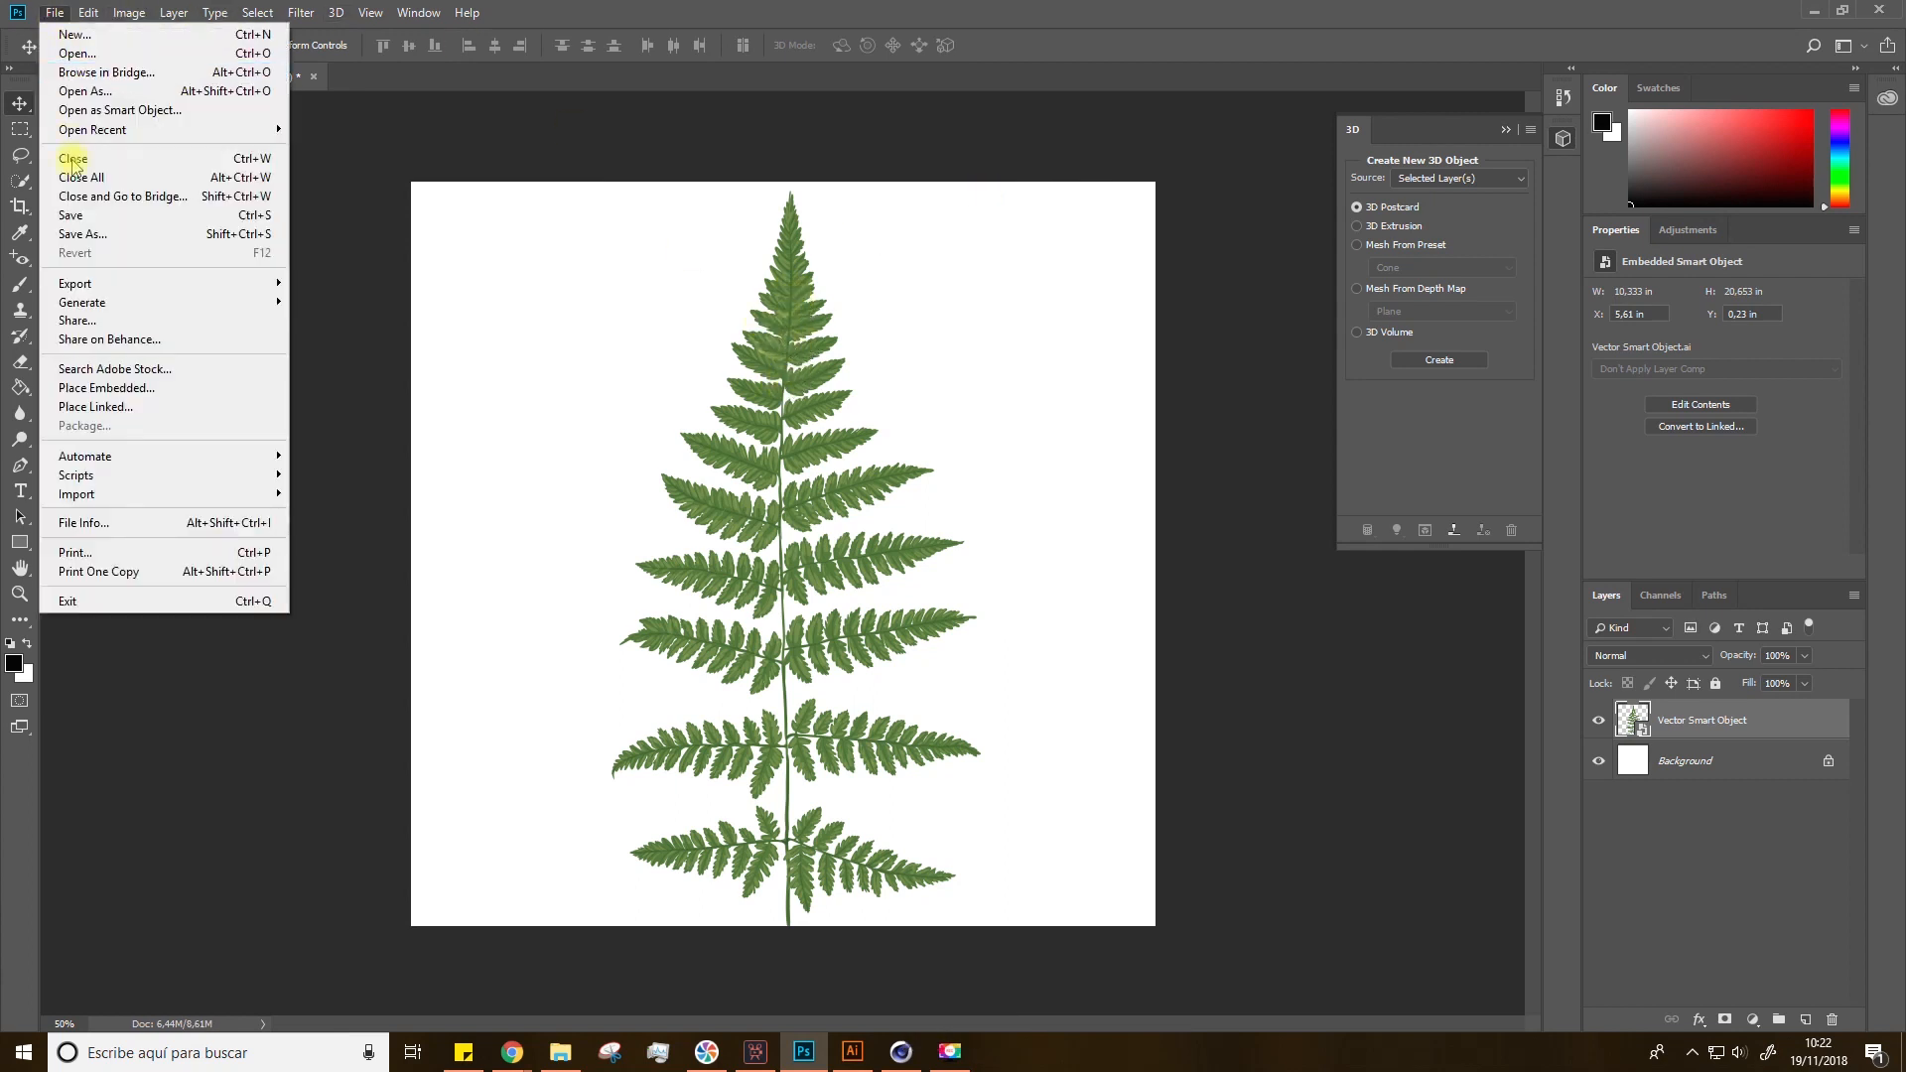
{"action": "left_click", "coordinate": [84, 236]}
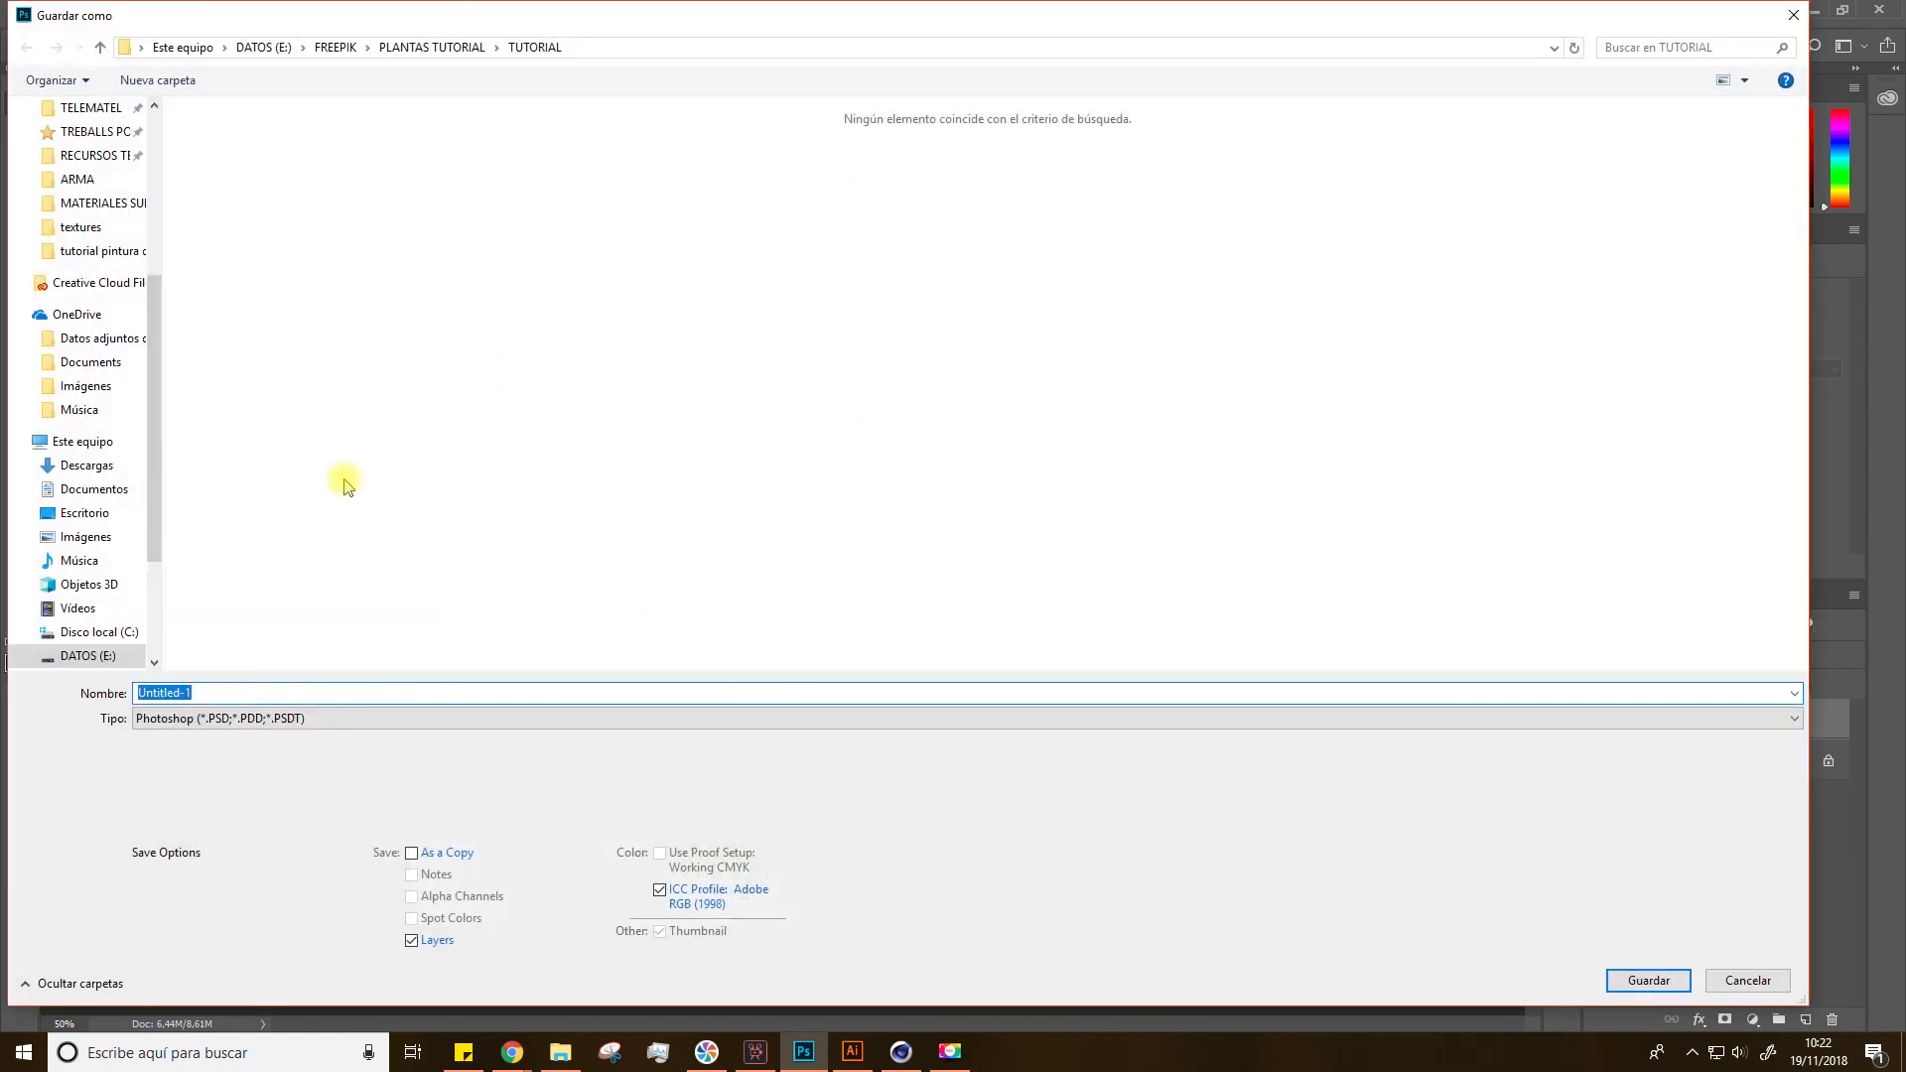
{"action": "left_click", "coordinate": [179, 694]}
{"action": "double_click", "coordinate": [179, 694]}
{"action": "type", "text": "COLOR"}
{"action": "left_click", "coordinate": [184, 717]}
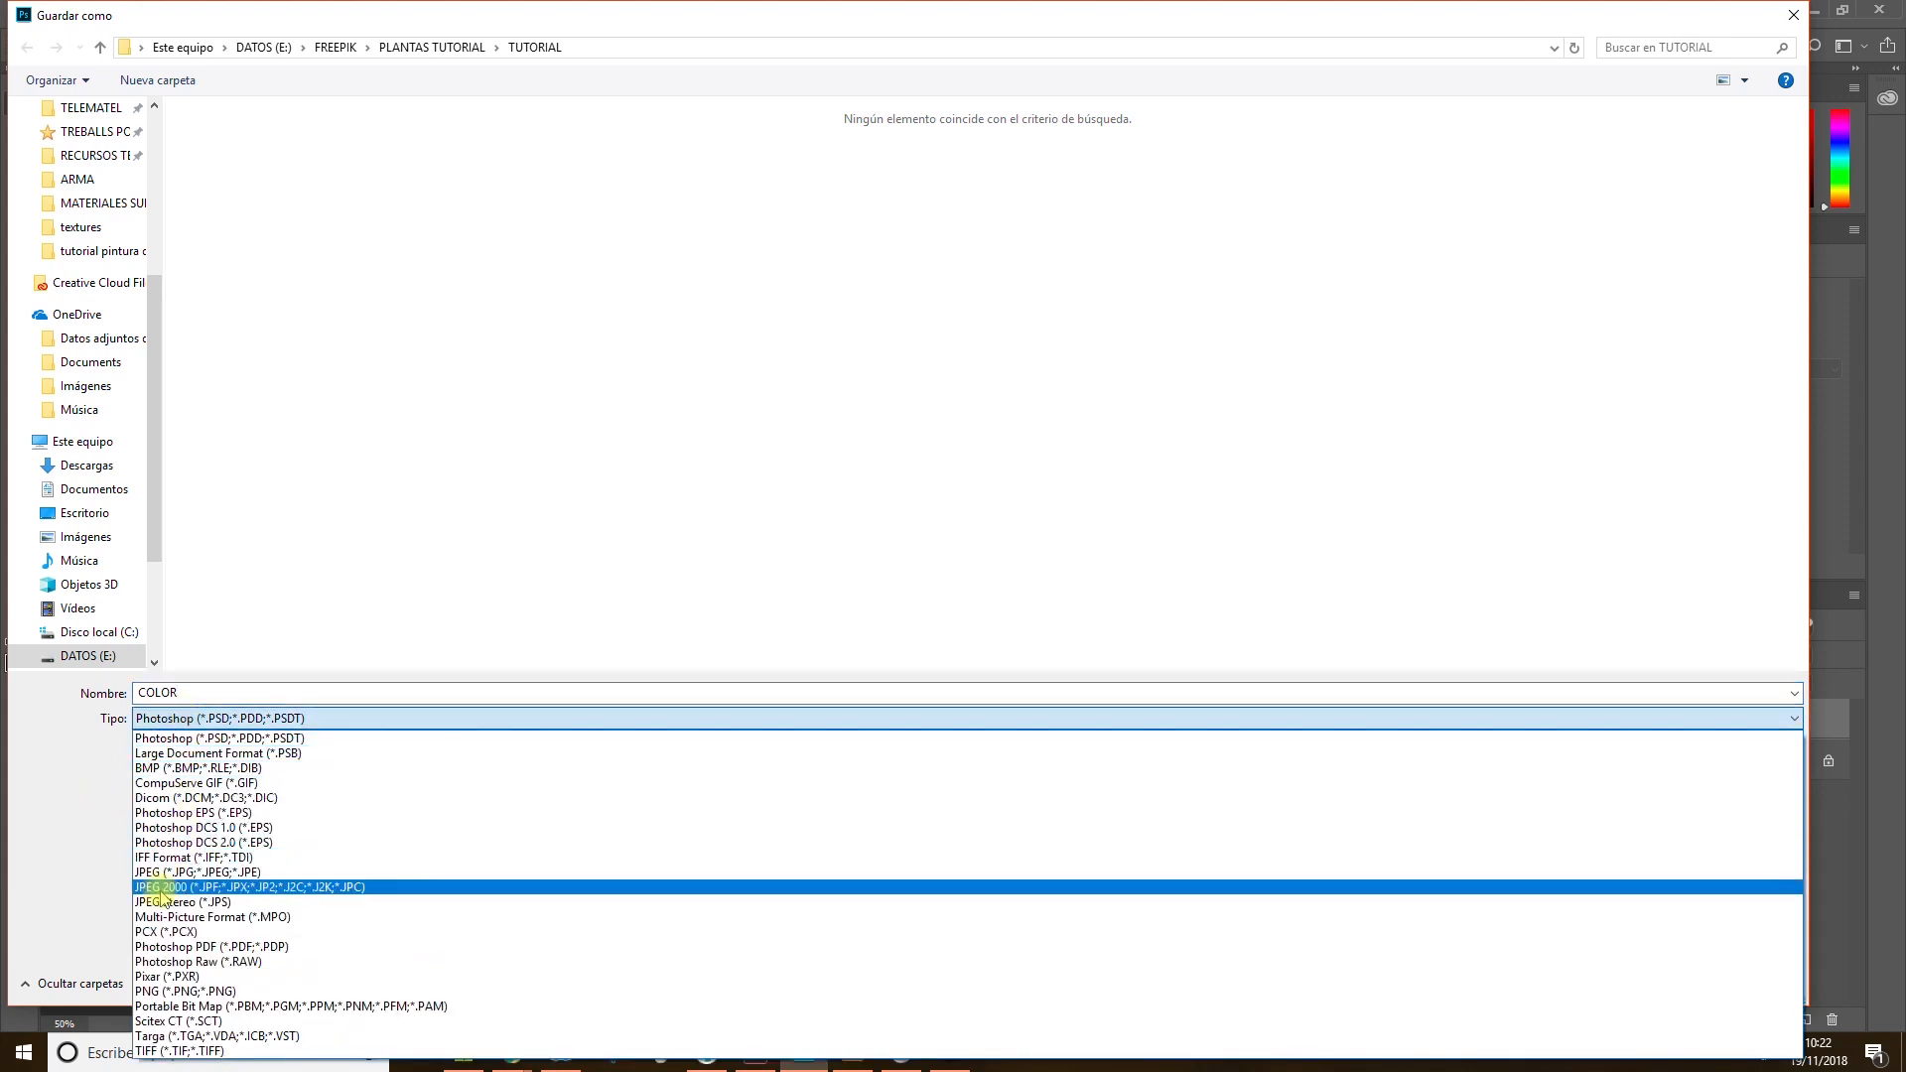
{"action": "left_click", "coordinate": [157, 992]}
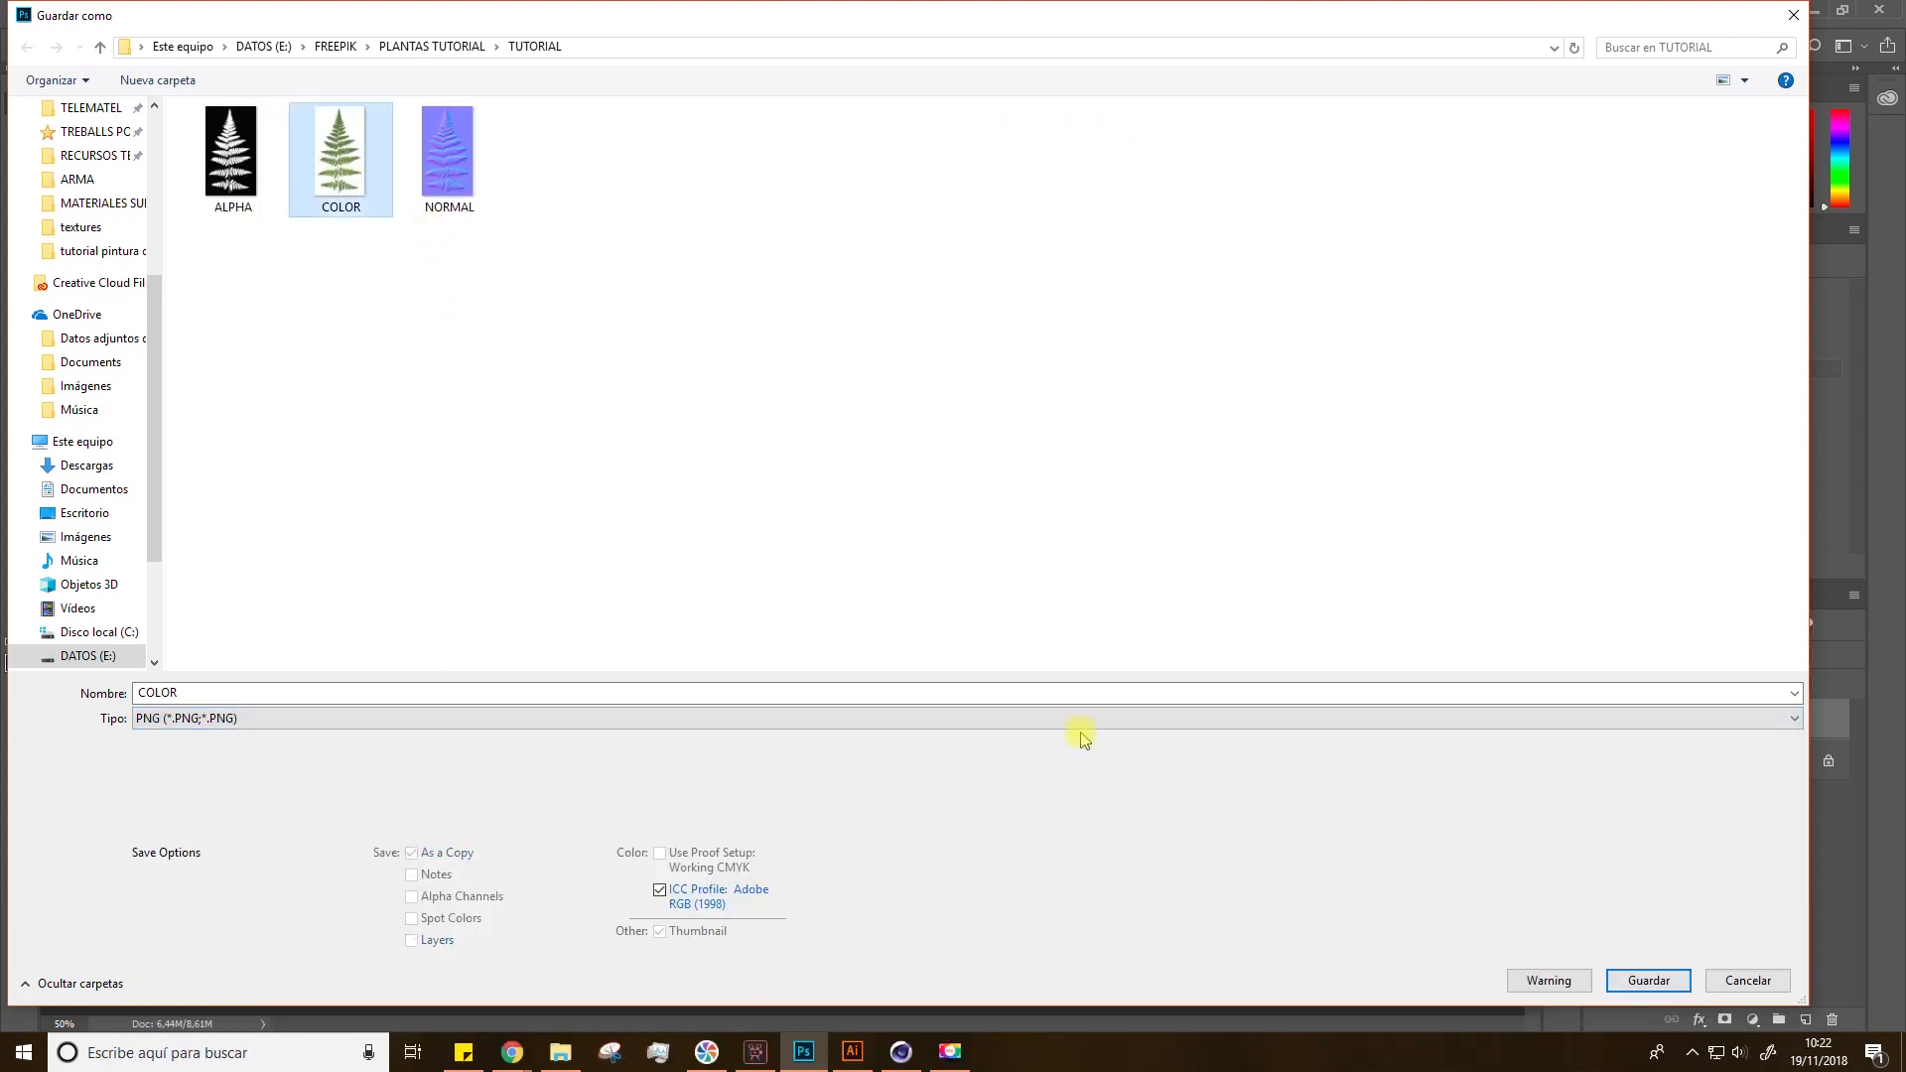
{"action": "left_click", "coordinate": [1648, 980]}
{"action": "left_click", "coordinate": [1000, 529]}
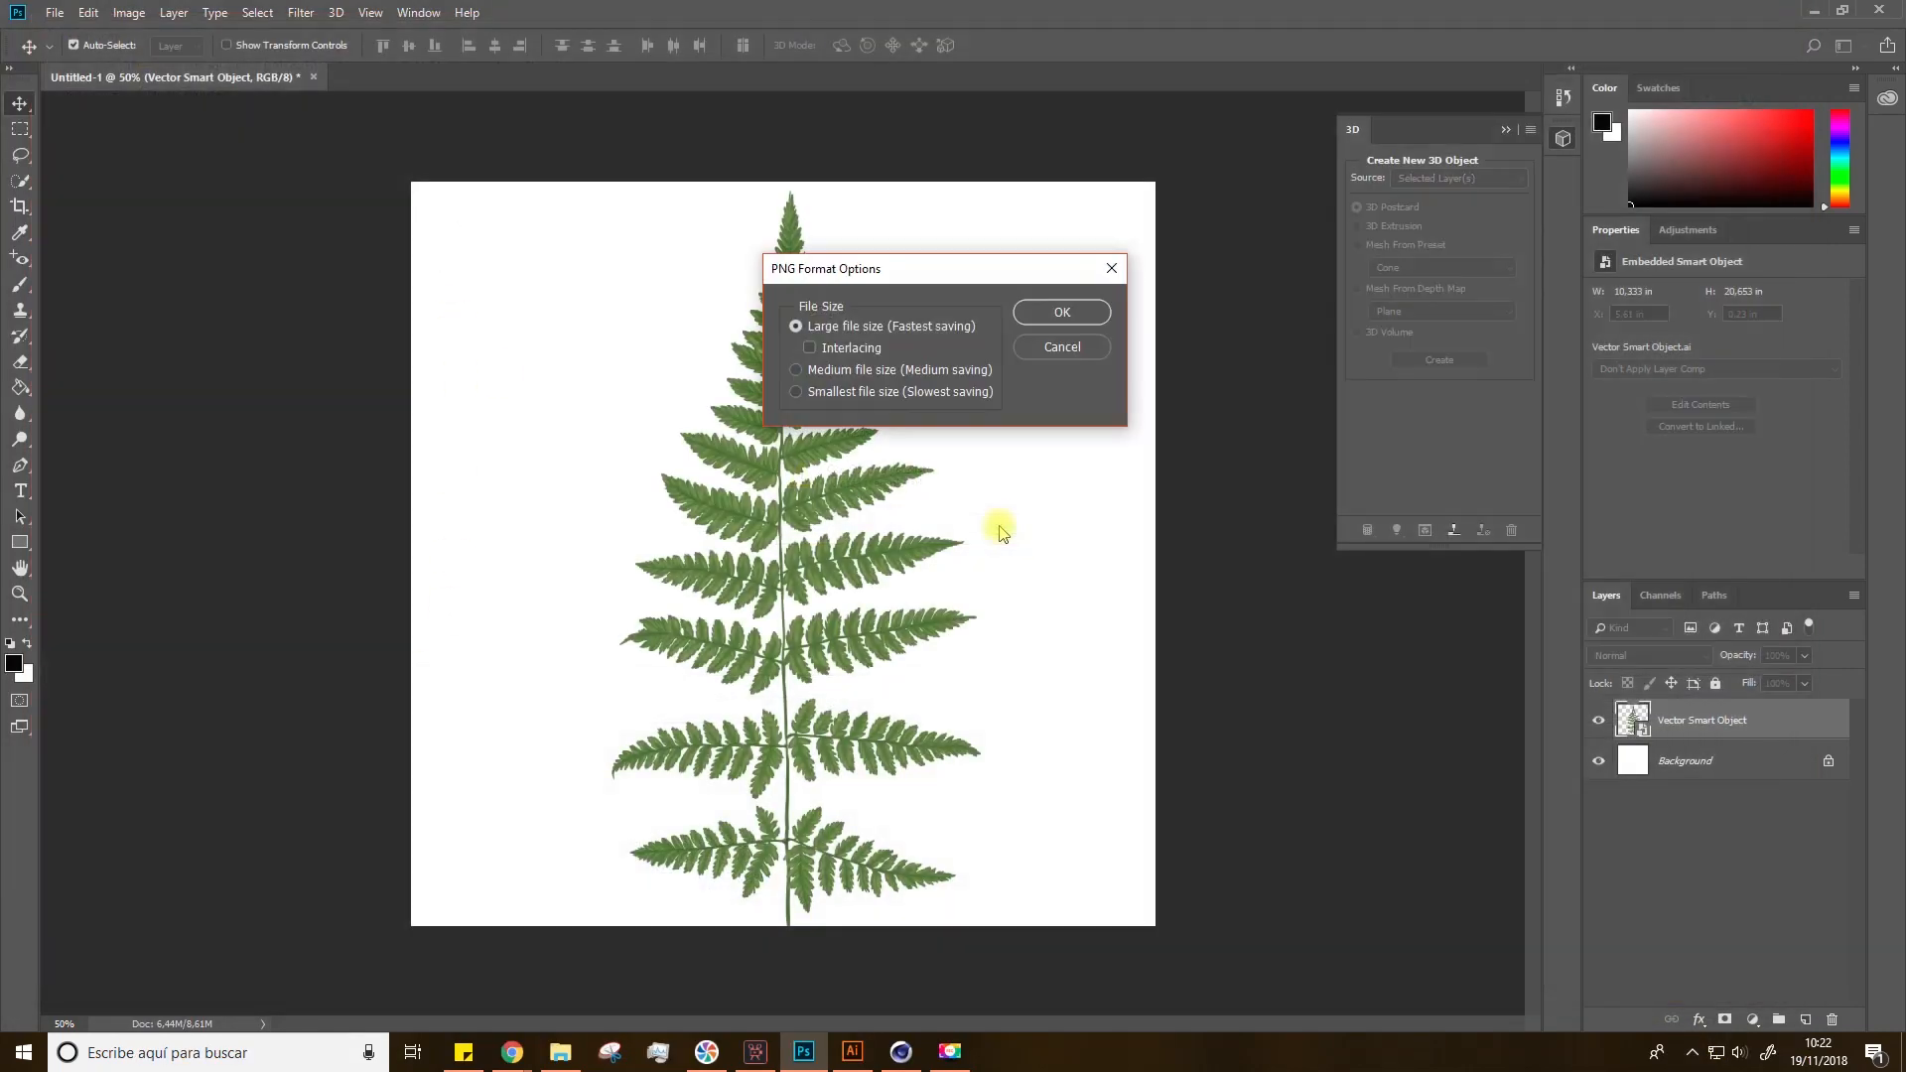
{"action": "left_click", "coordinate": [1037, 315]}
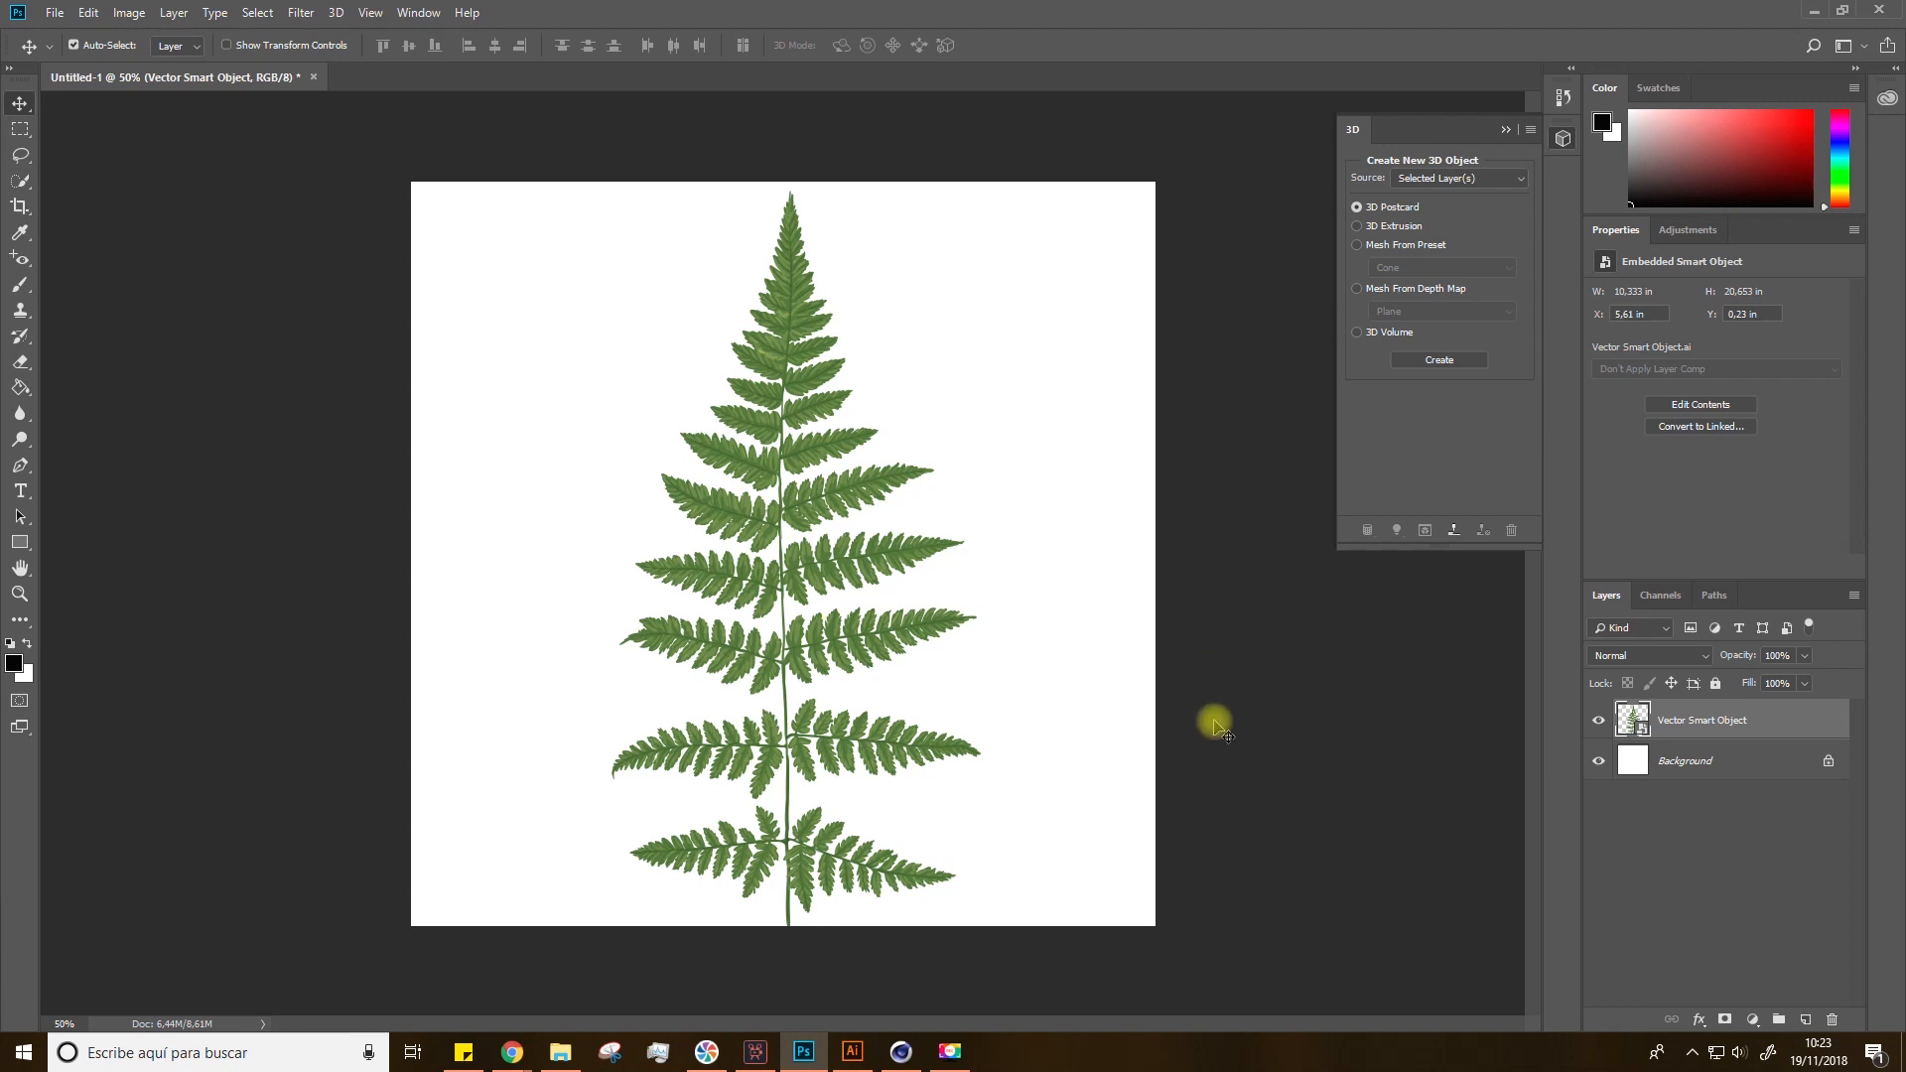
{"action": "key", "text": "space"}
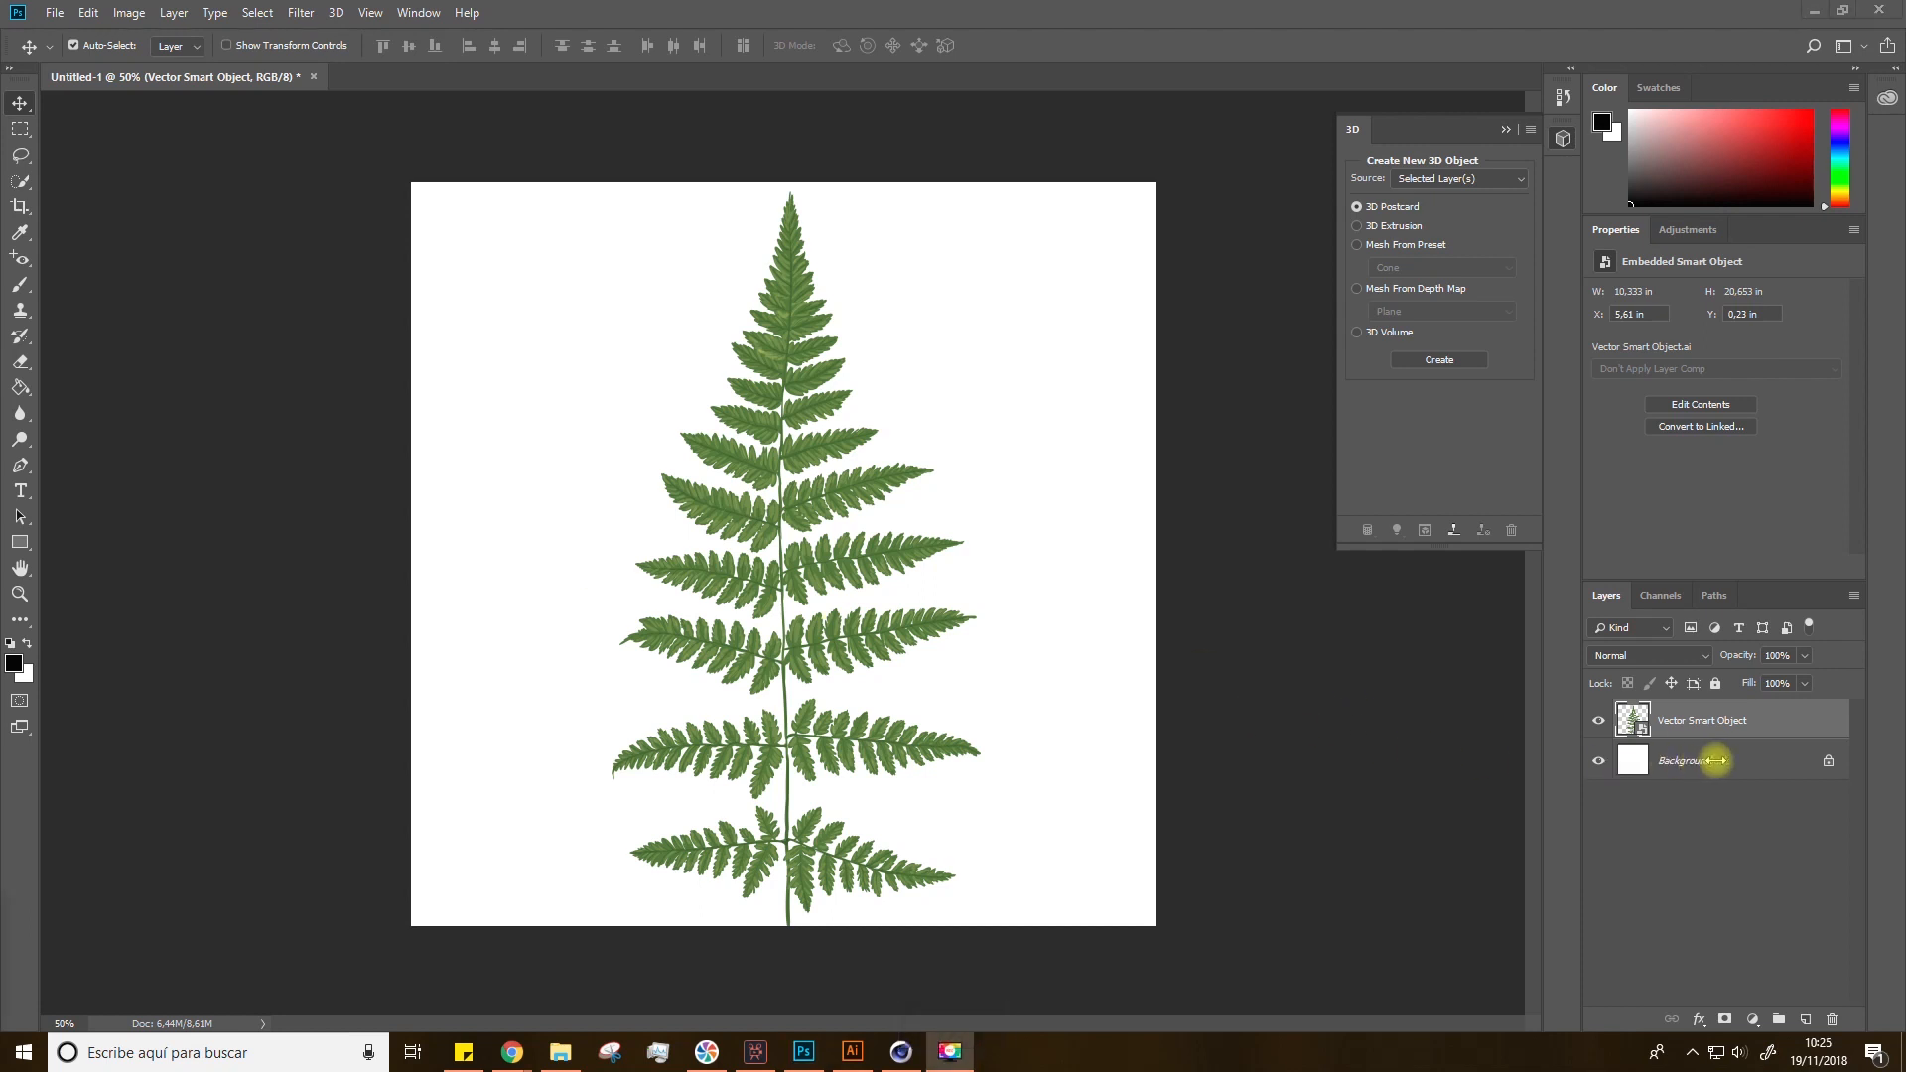
{"action": "key", "text": "space"}
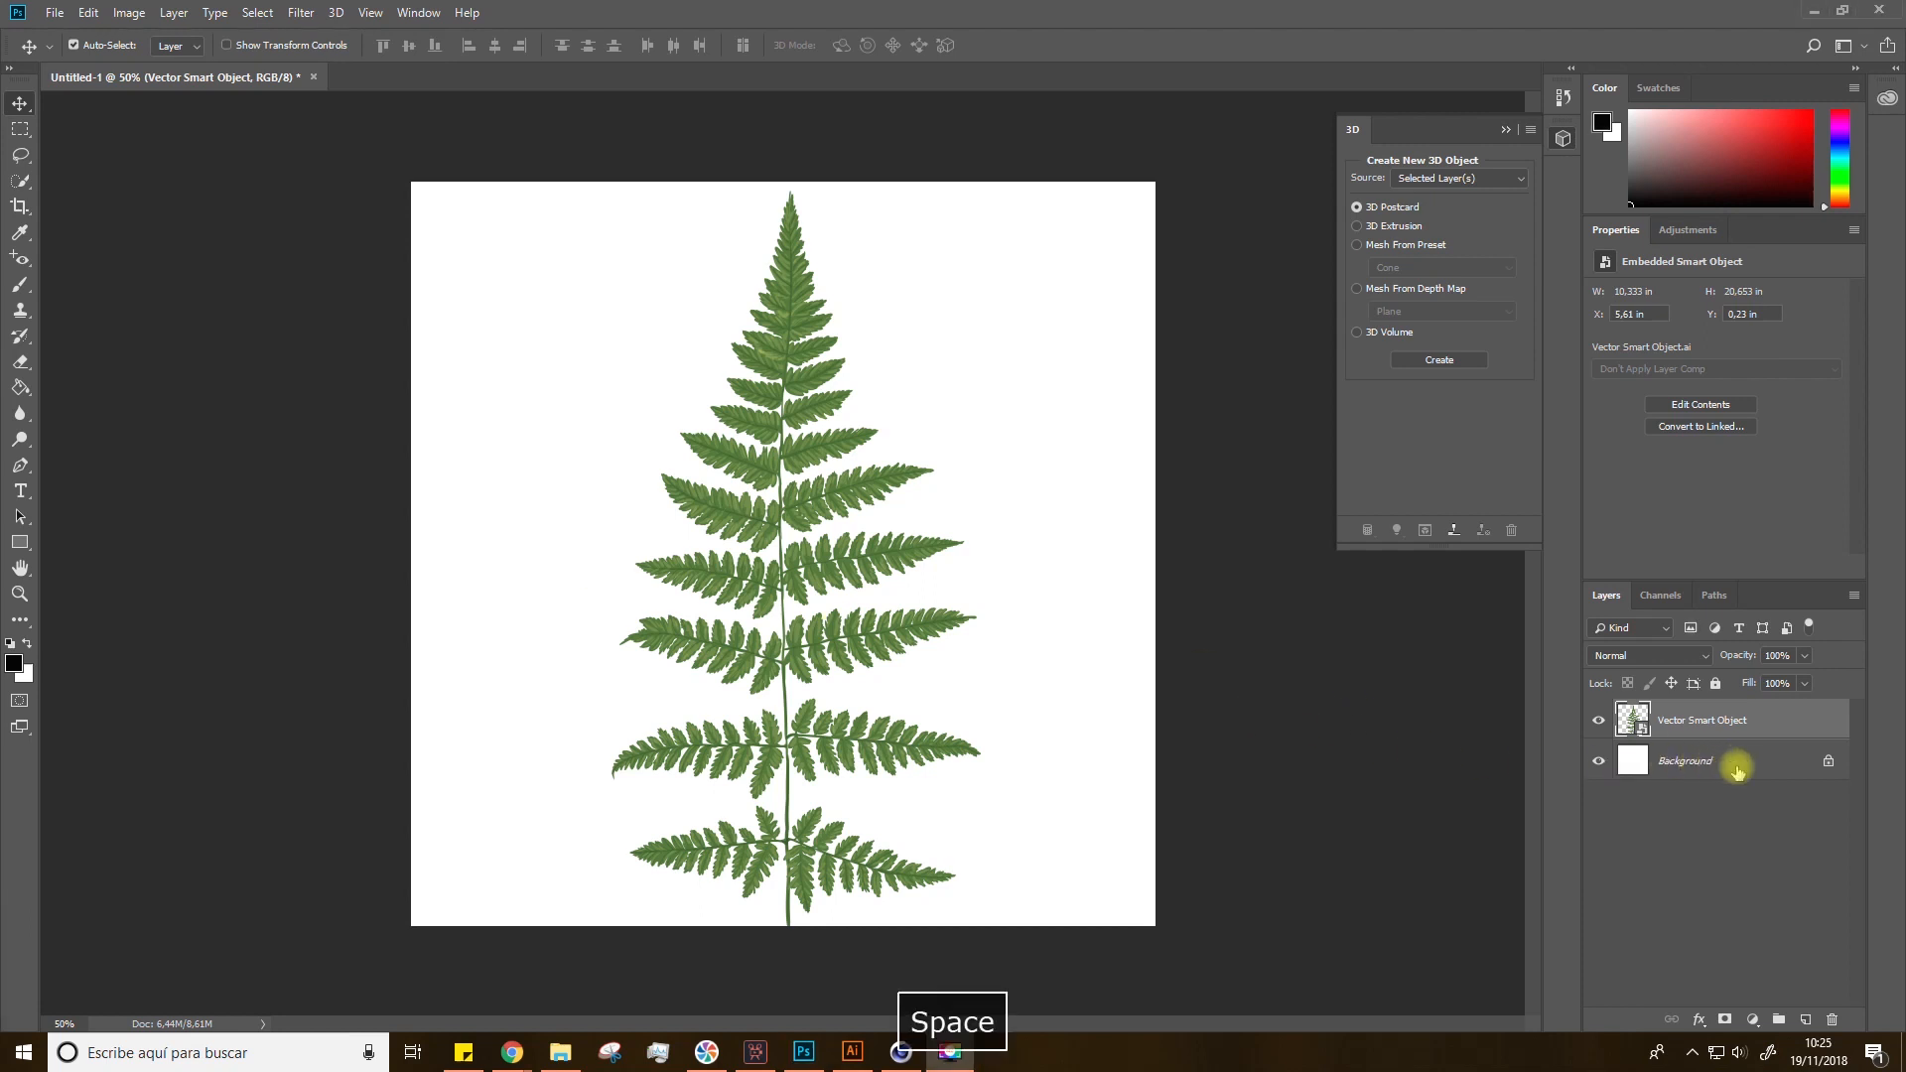
Step: Convert the background into a regular layer named Layer 0 and fill it with black using the Paint Bucket
{"action": "double_click", "coordinate": [1782, 764]}
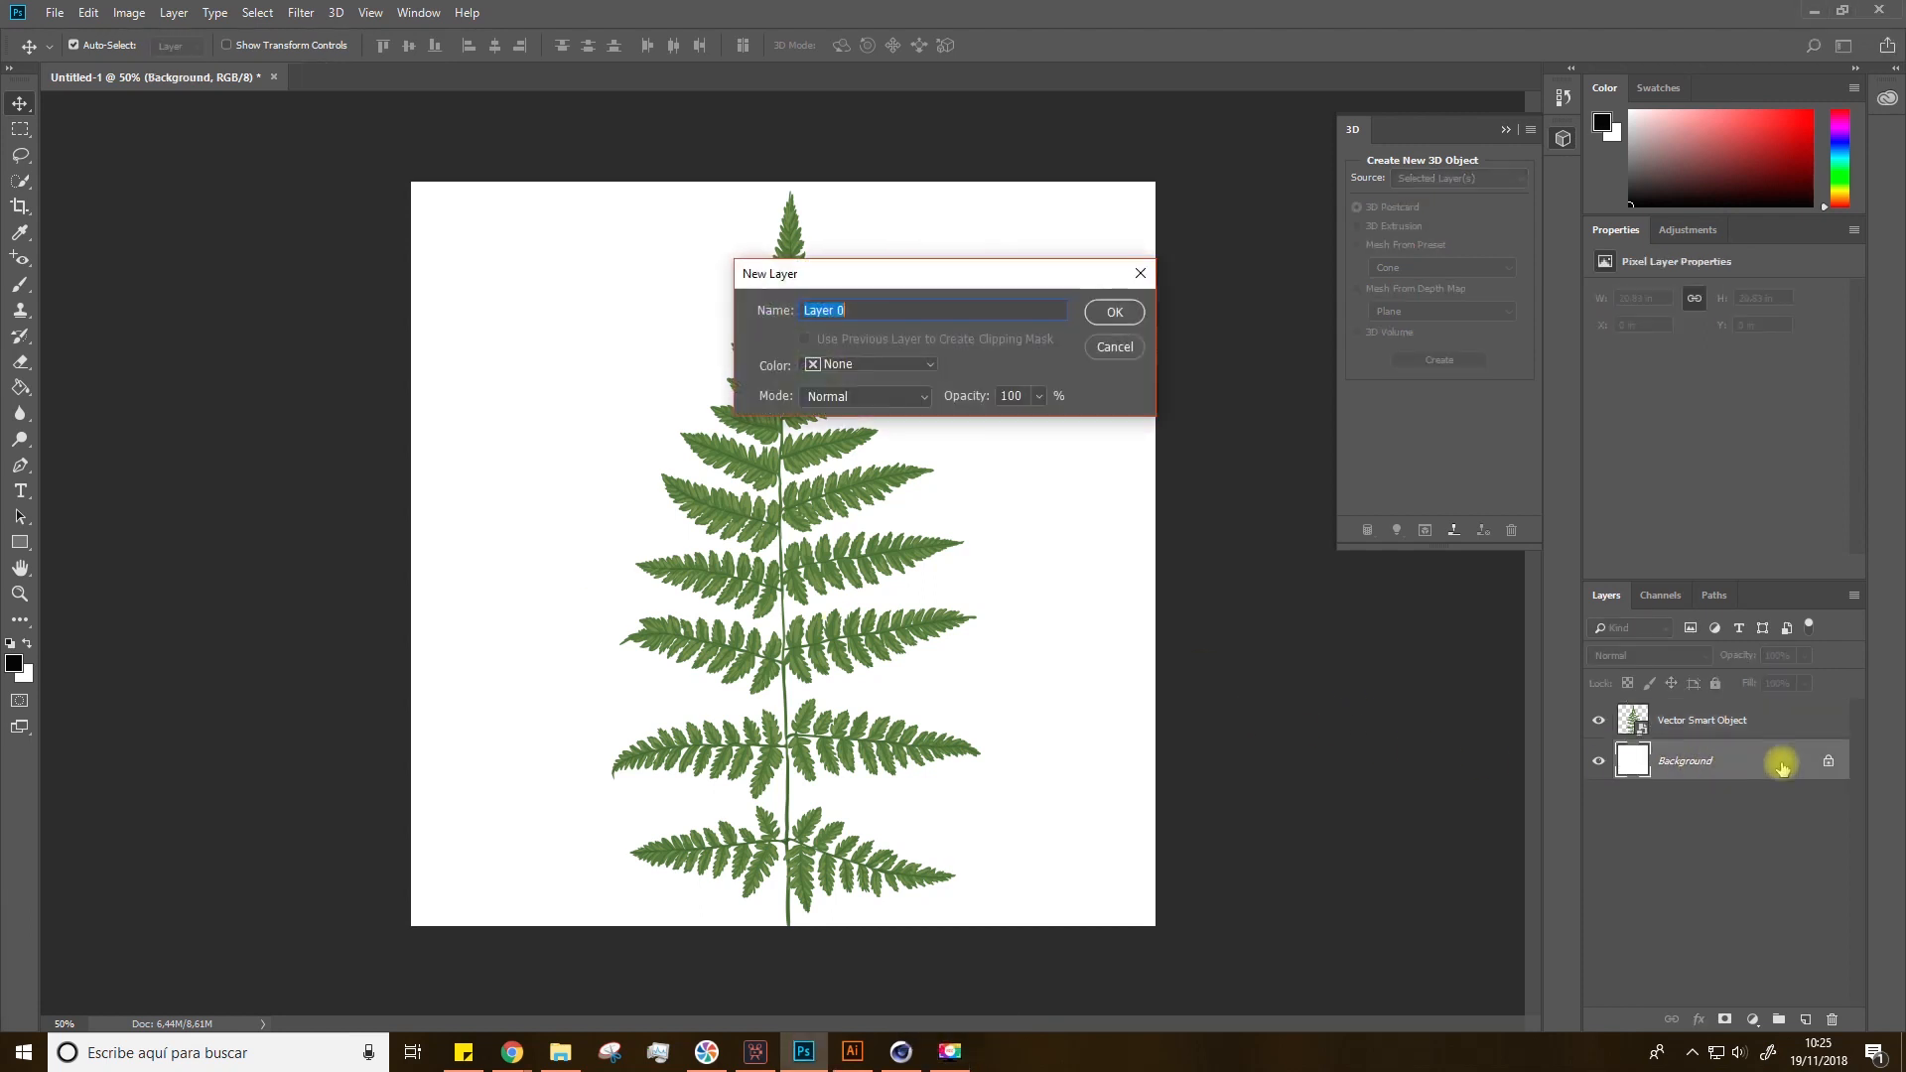
{"action": "left_click", "coordinate": [1107, 314]}
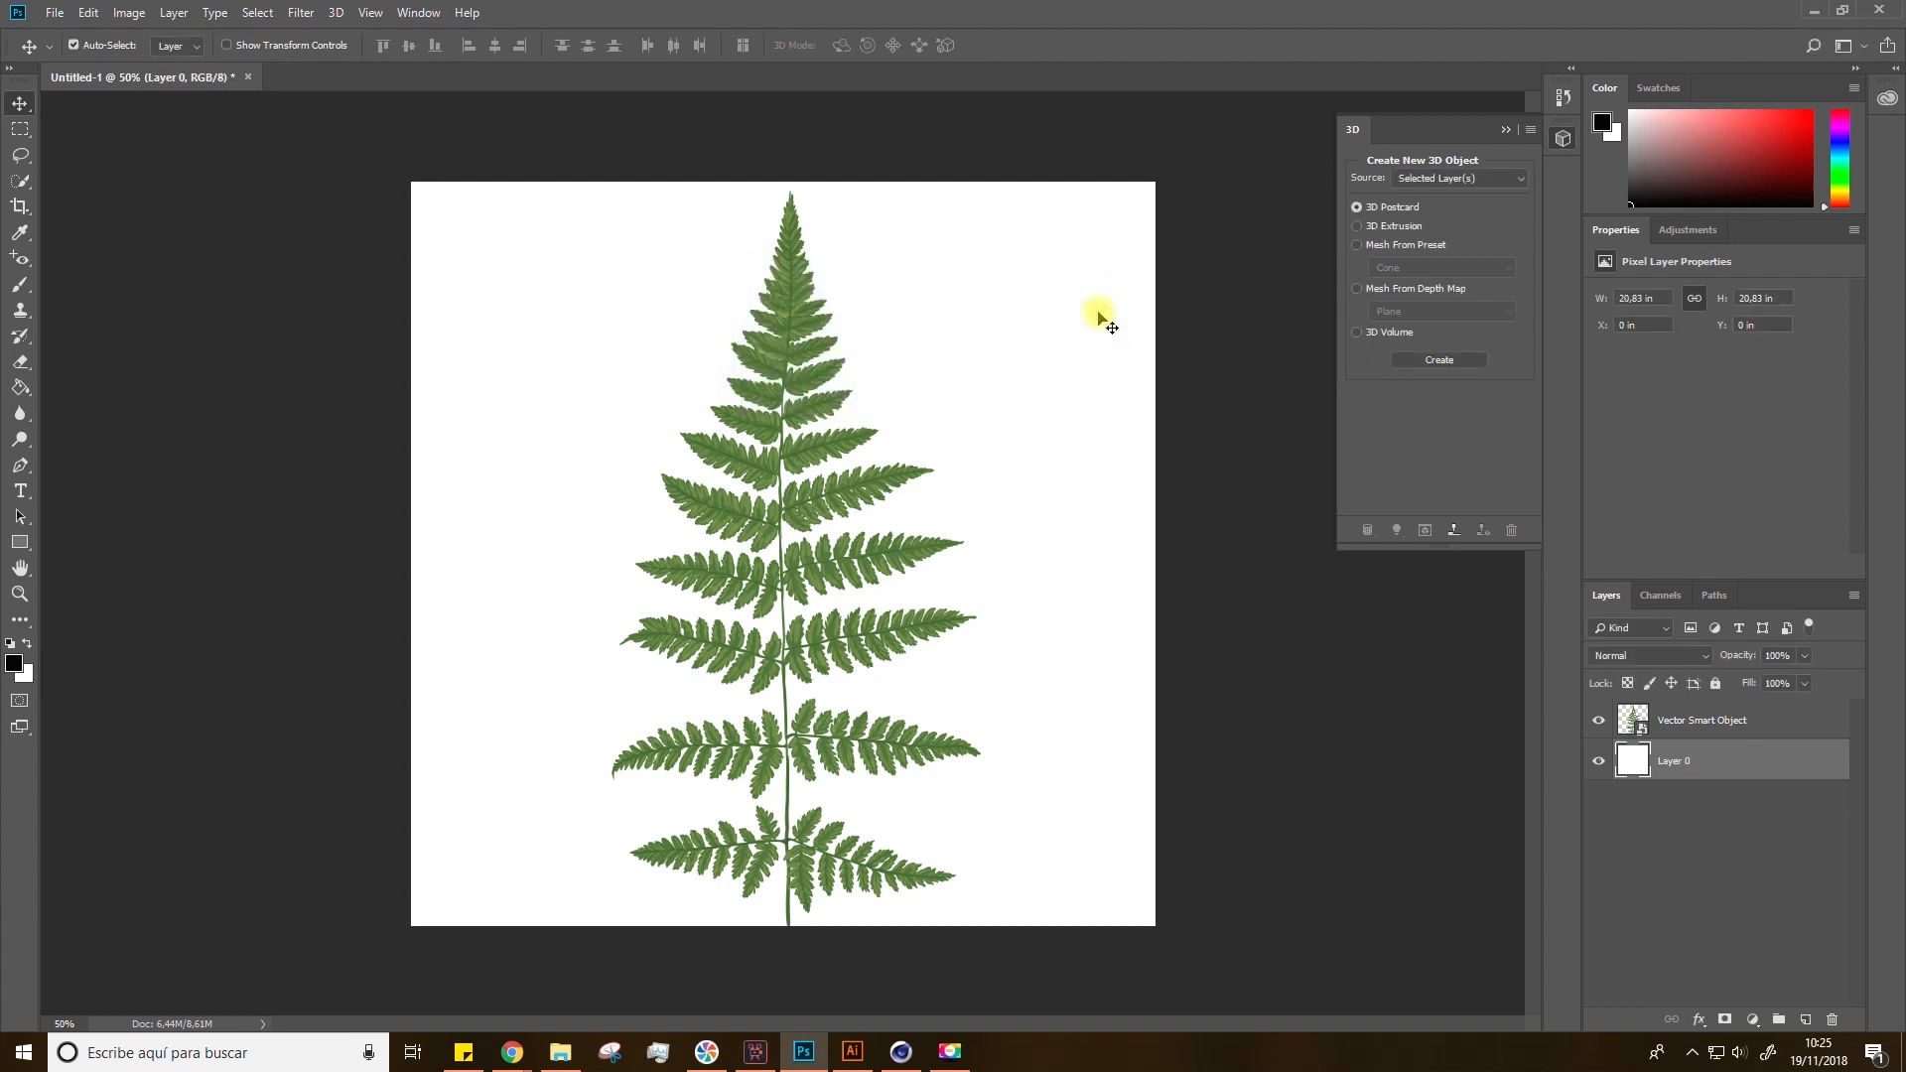
{"action": "key", "text": "g"}
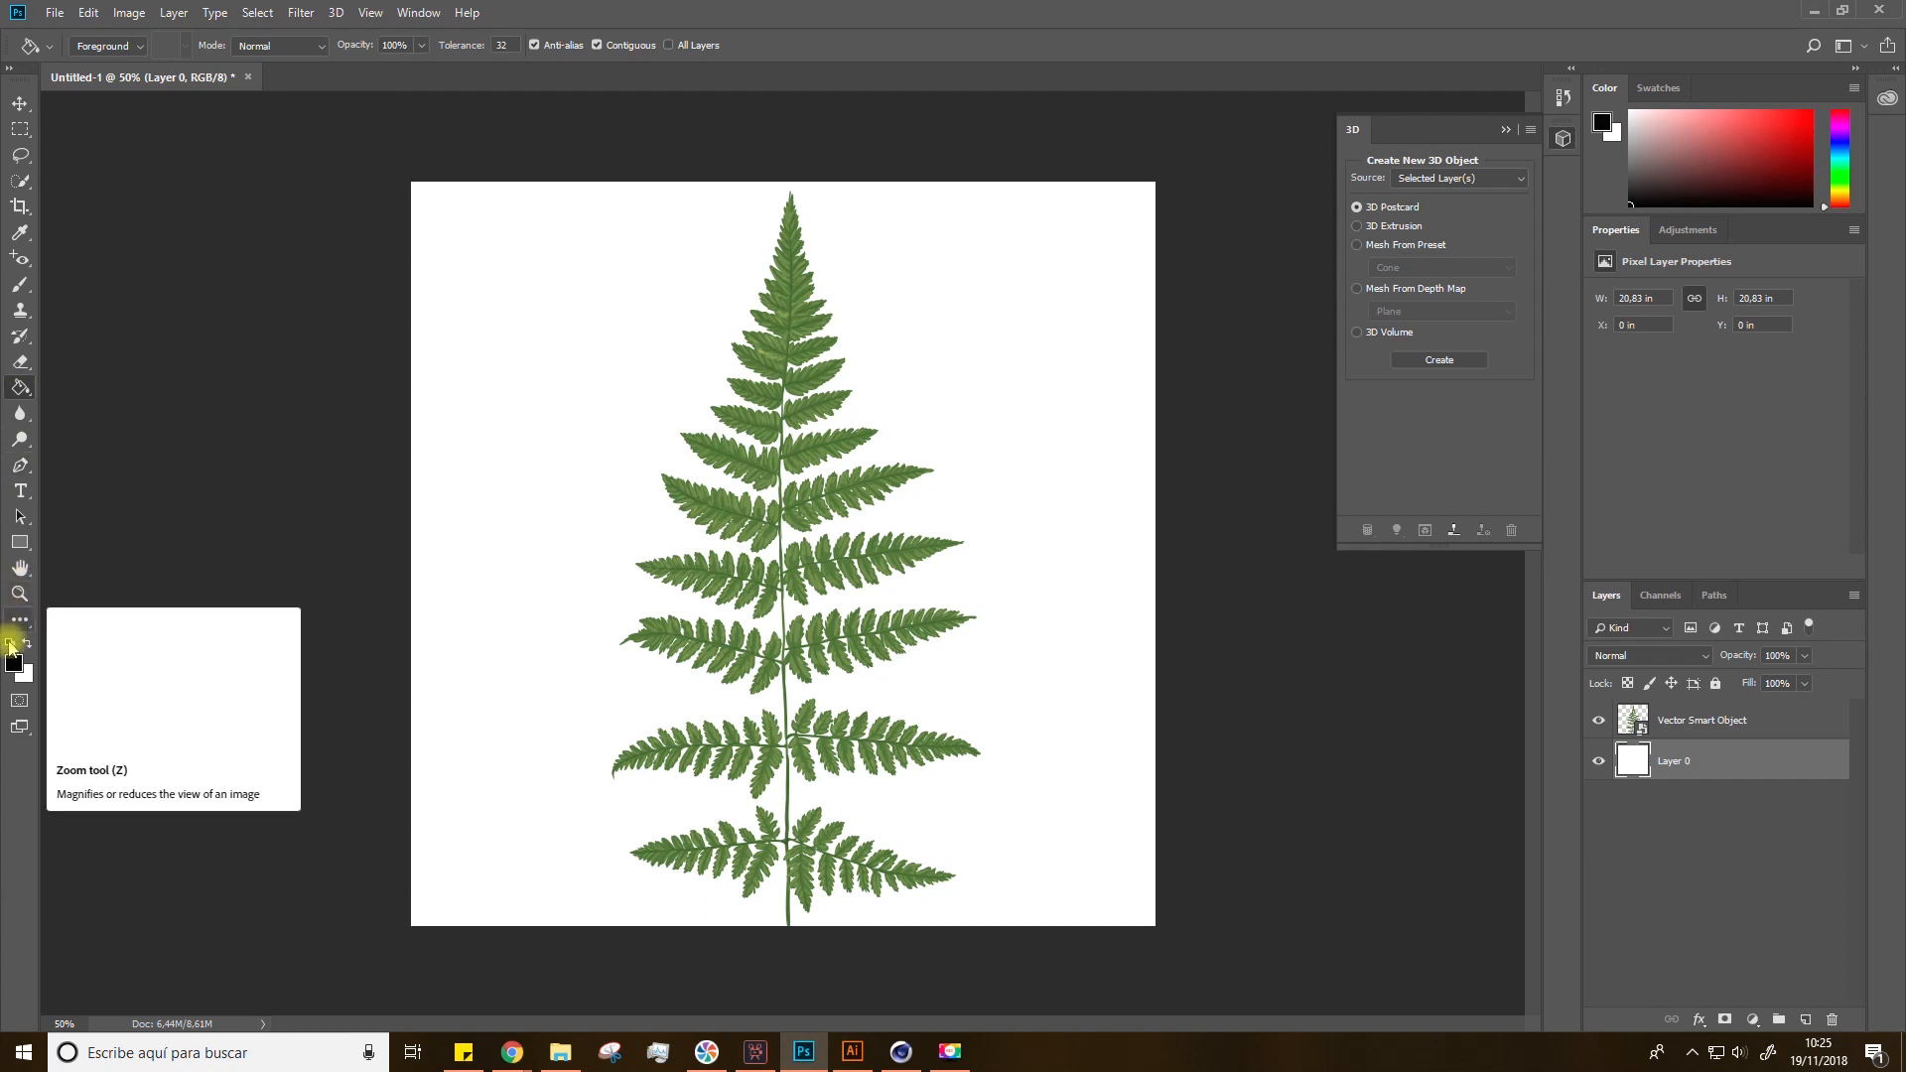
{"action": "left_click", "coordinate": [519, 634]}
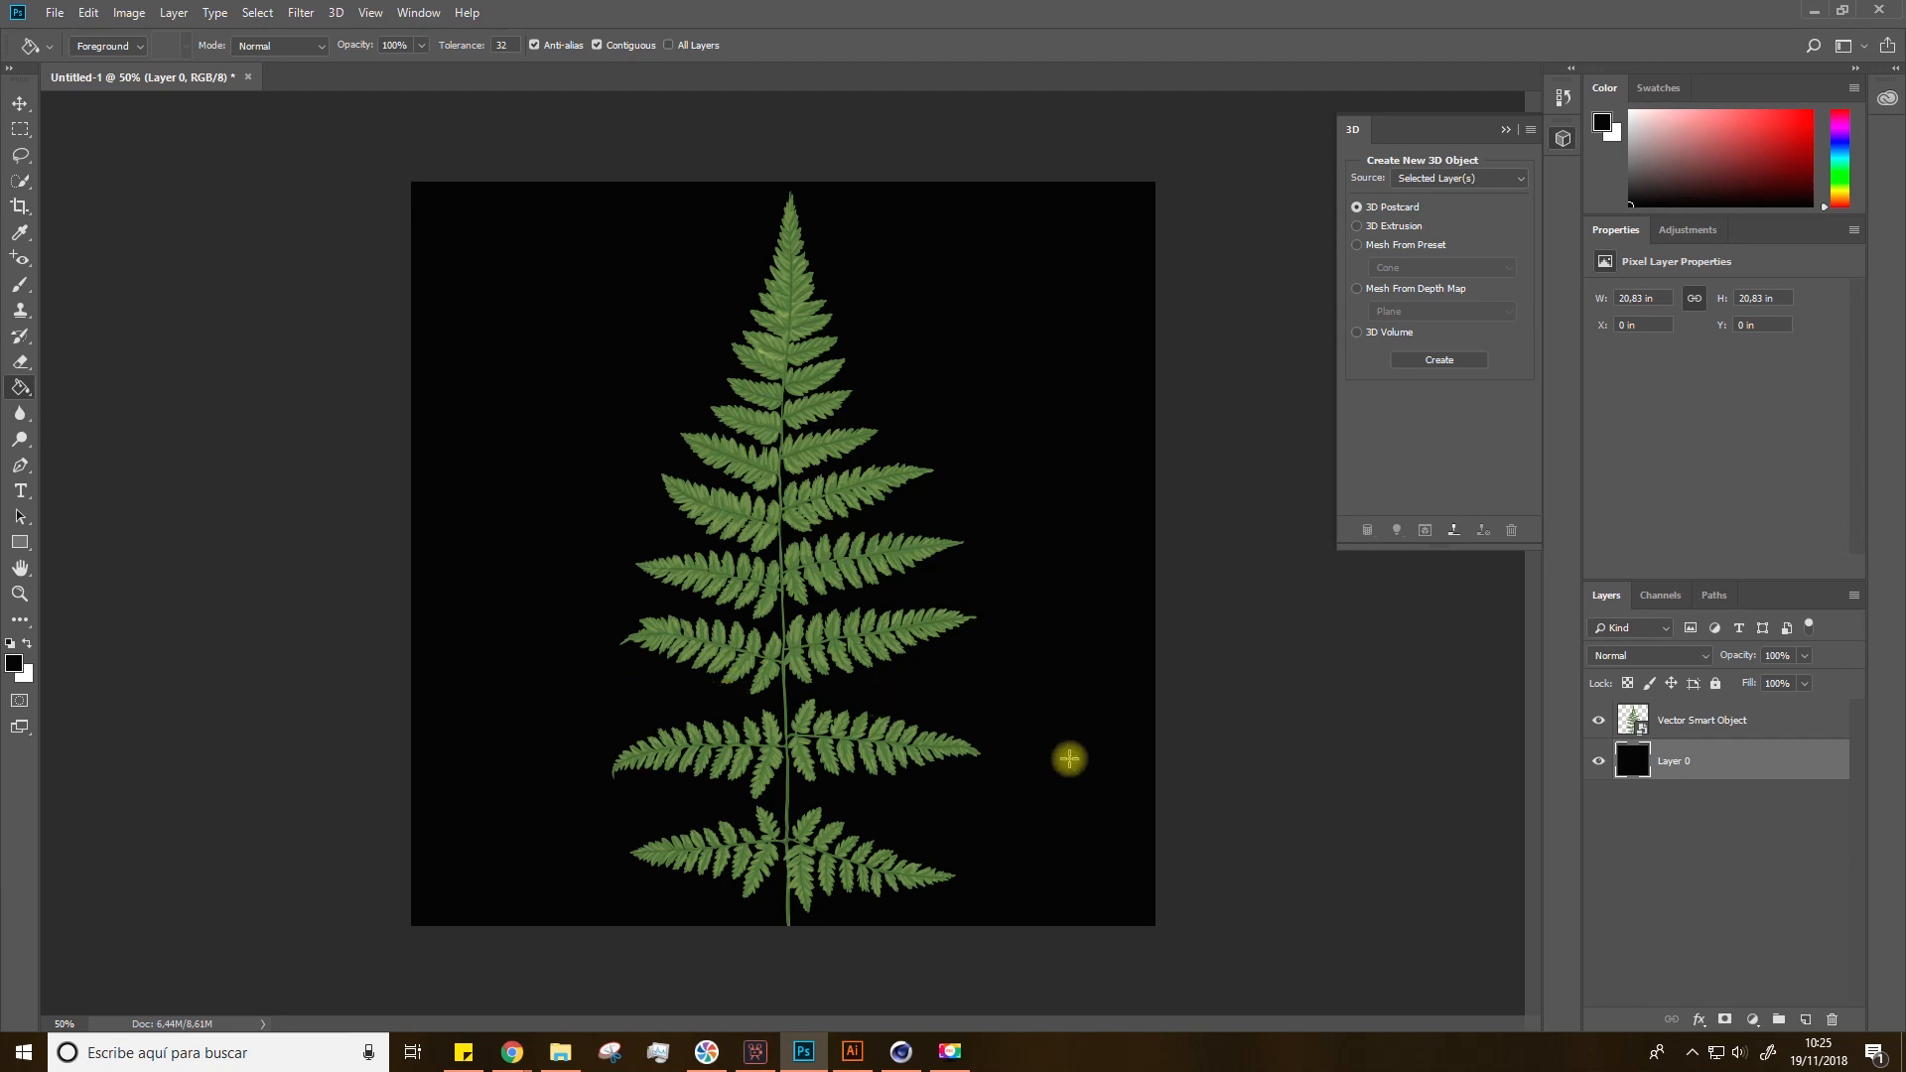
Step: Add a white Color Overlay layer style to the fern smart object layer
{"action": "left_click", "coordinate": [1708, 723]}
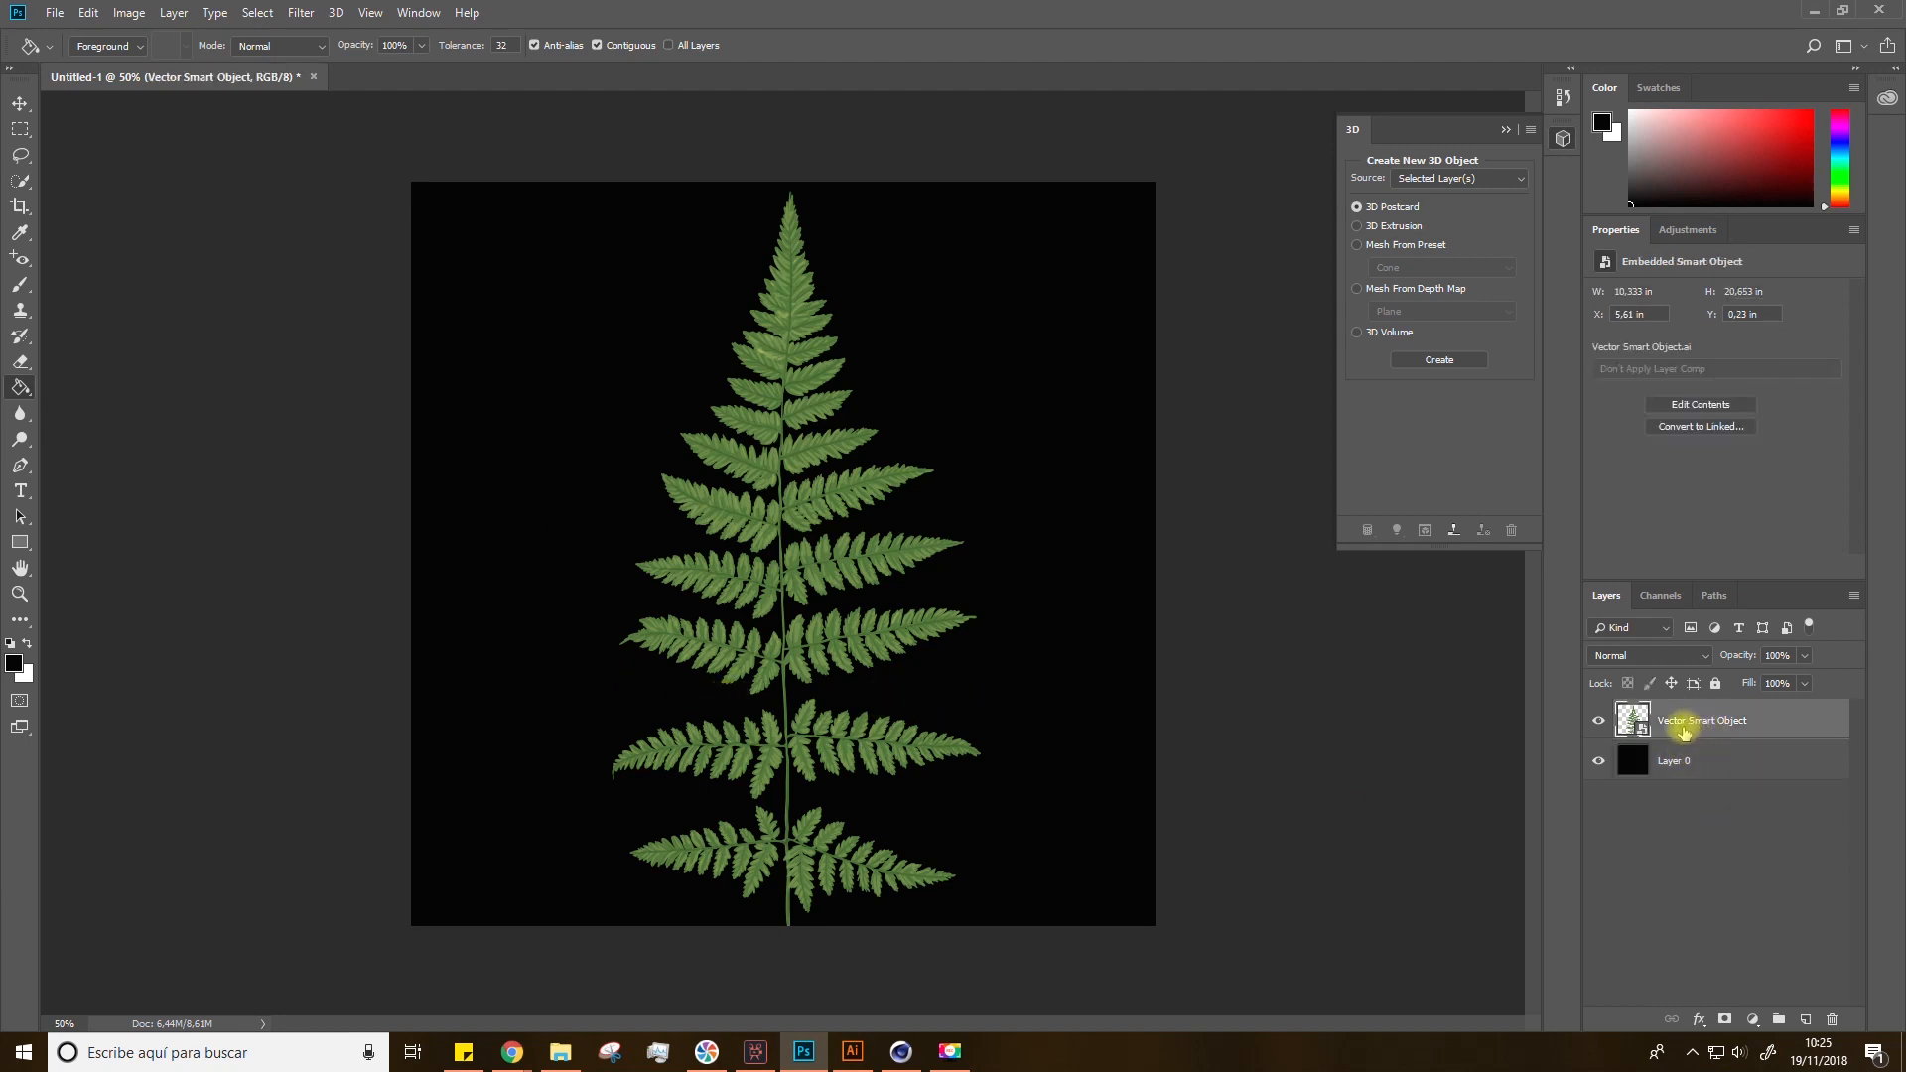
{"action": "double_click", "coordinate": [1832, 725]}
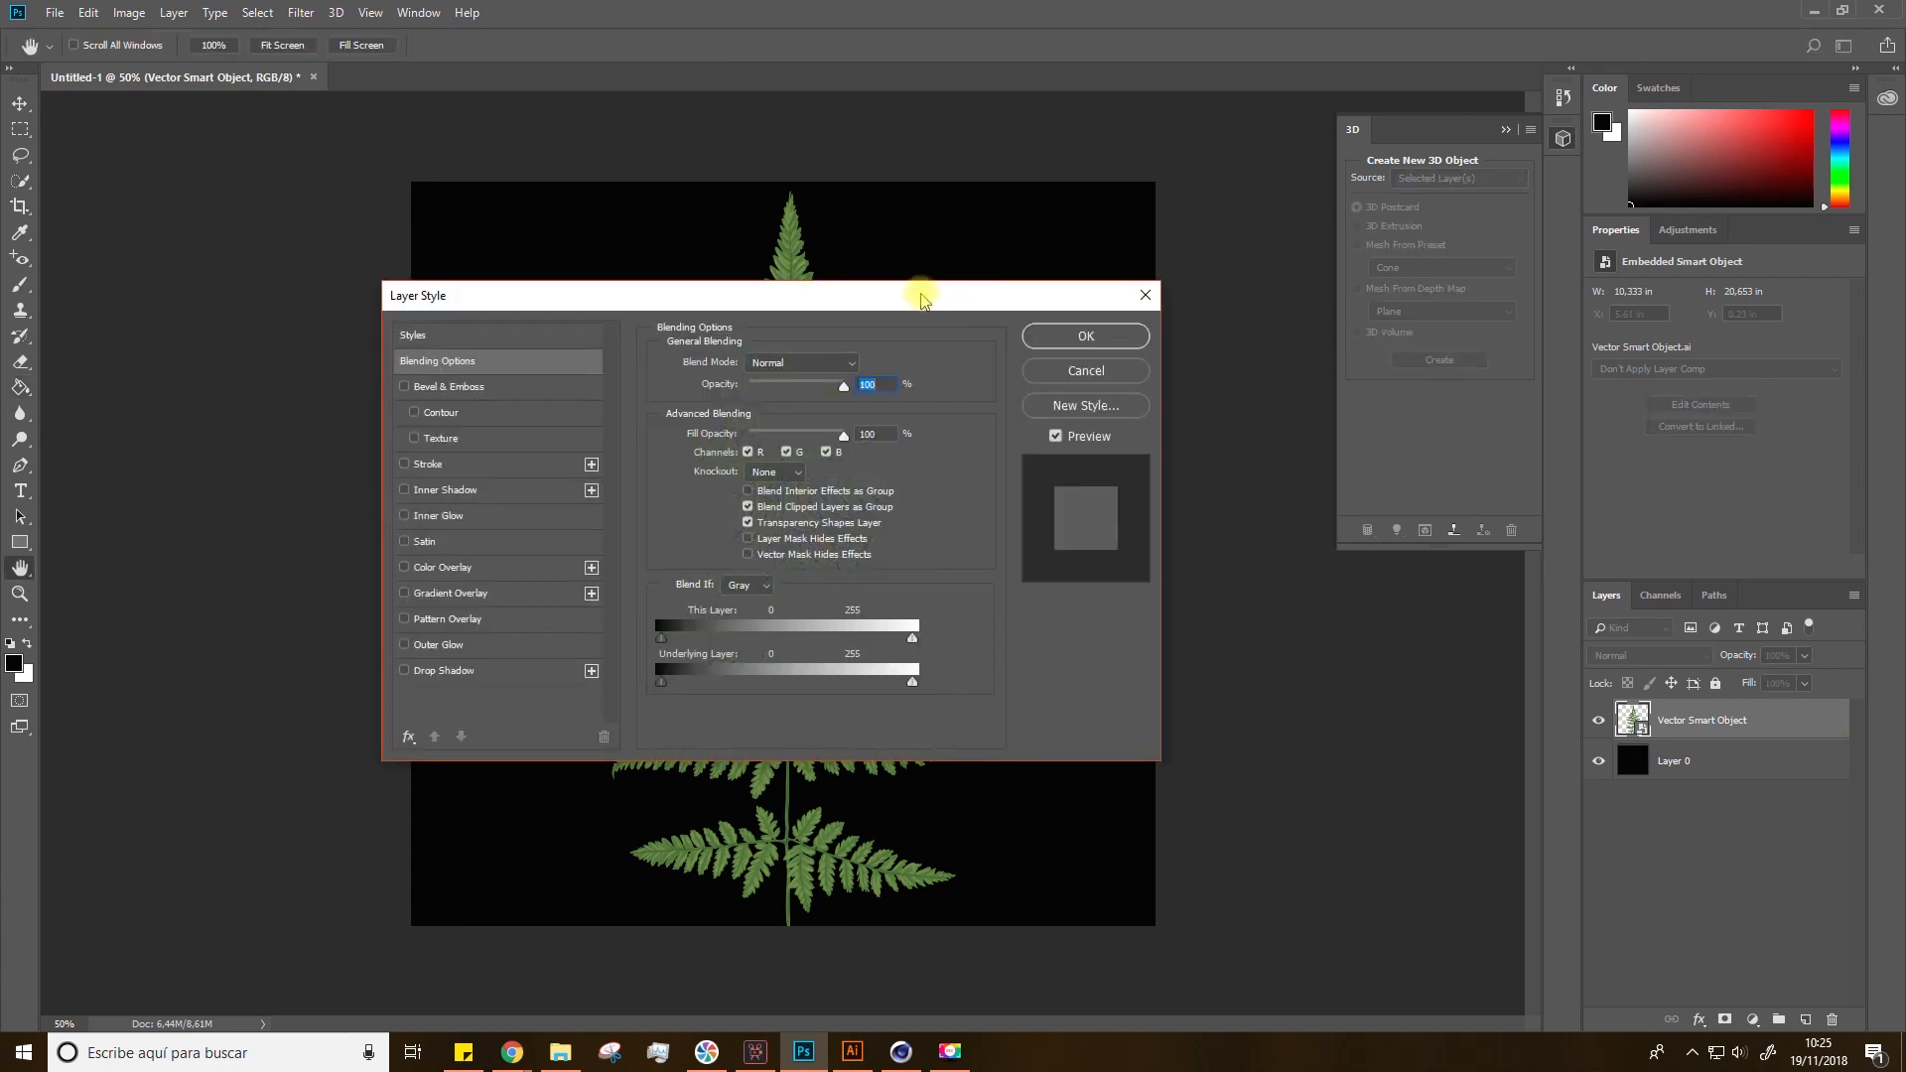
{"action": "left_click_drag", "start_coordinate": [902, 307], "coordinate": [892, 317]}
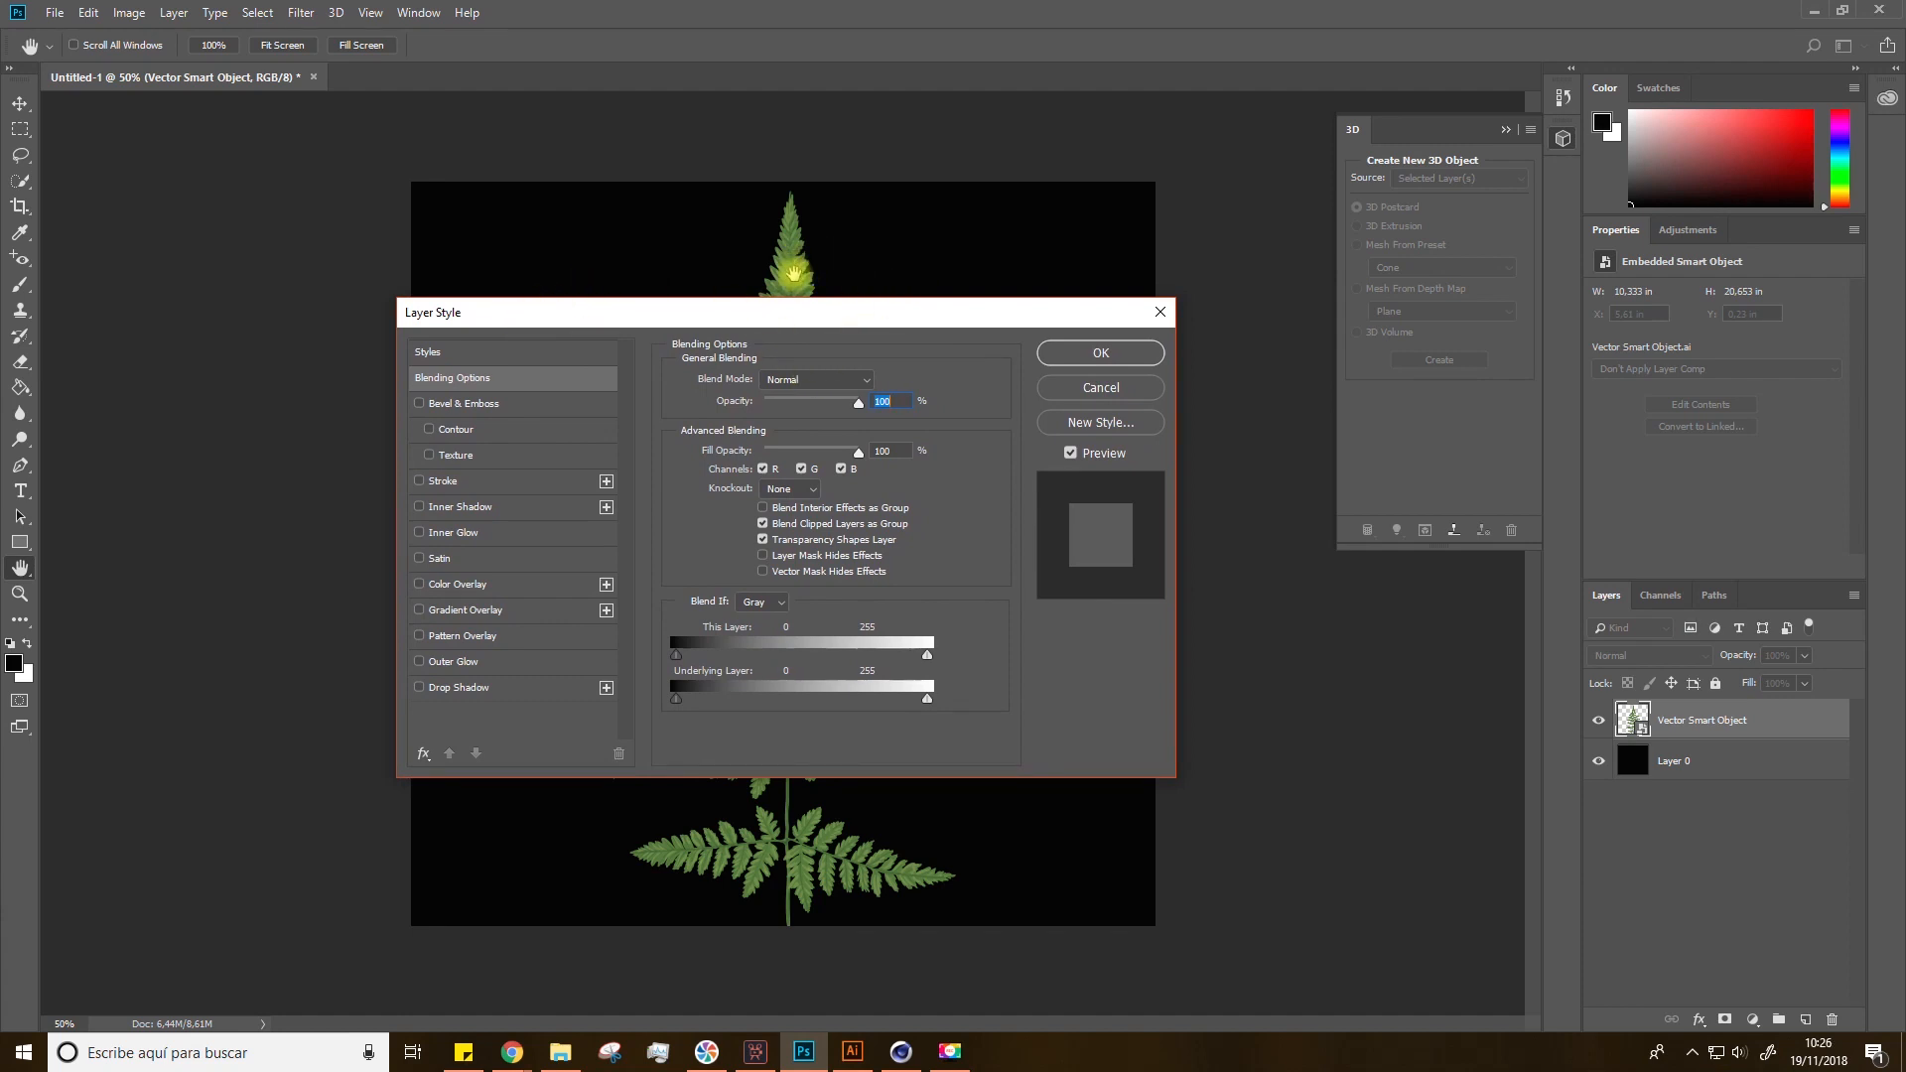
{"action": "left_click_drag", "start_coordinate": [789, 319], "coordinate": [1319, 323]}
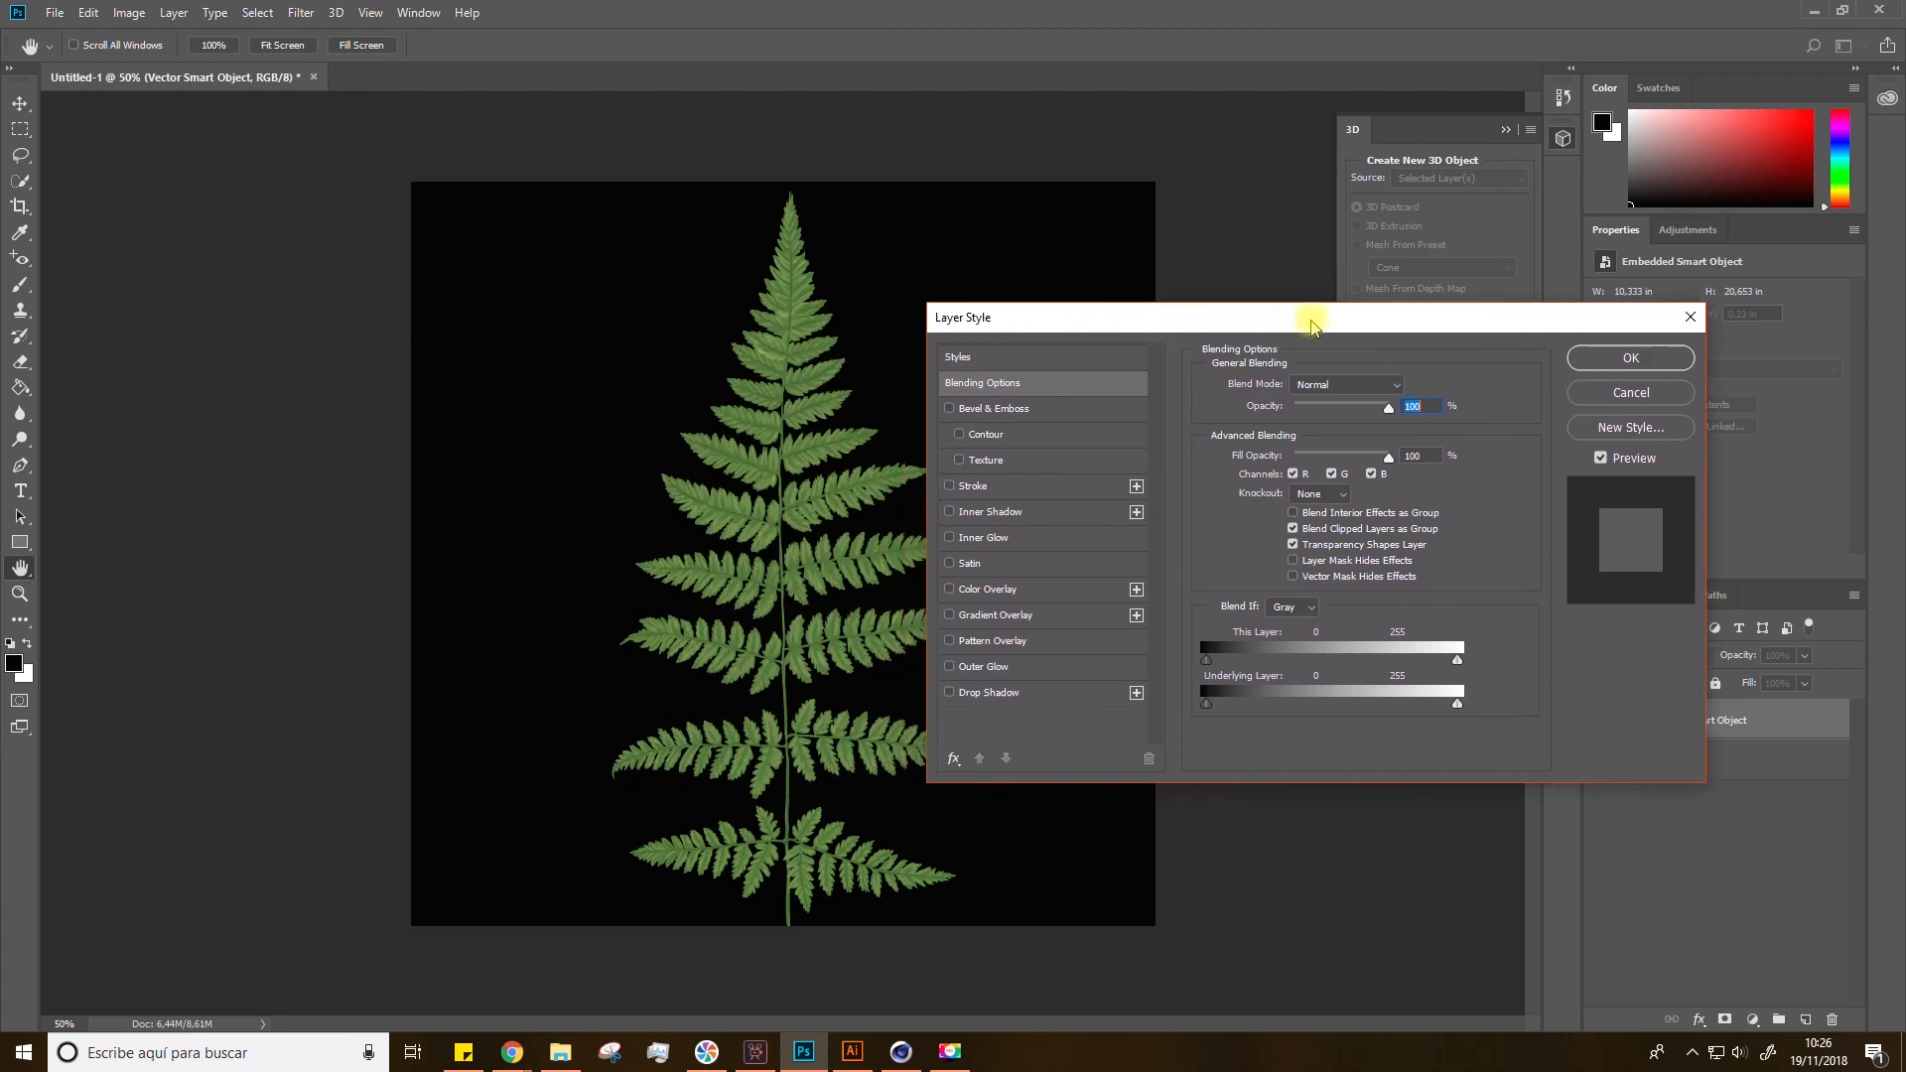
{"action": "left_click", "coordinate": [978, 592]}
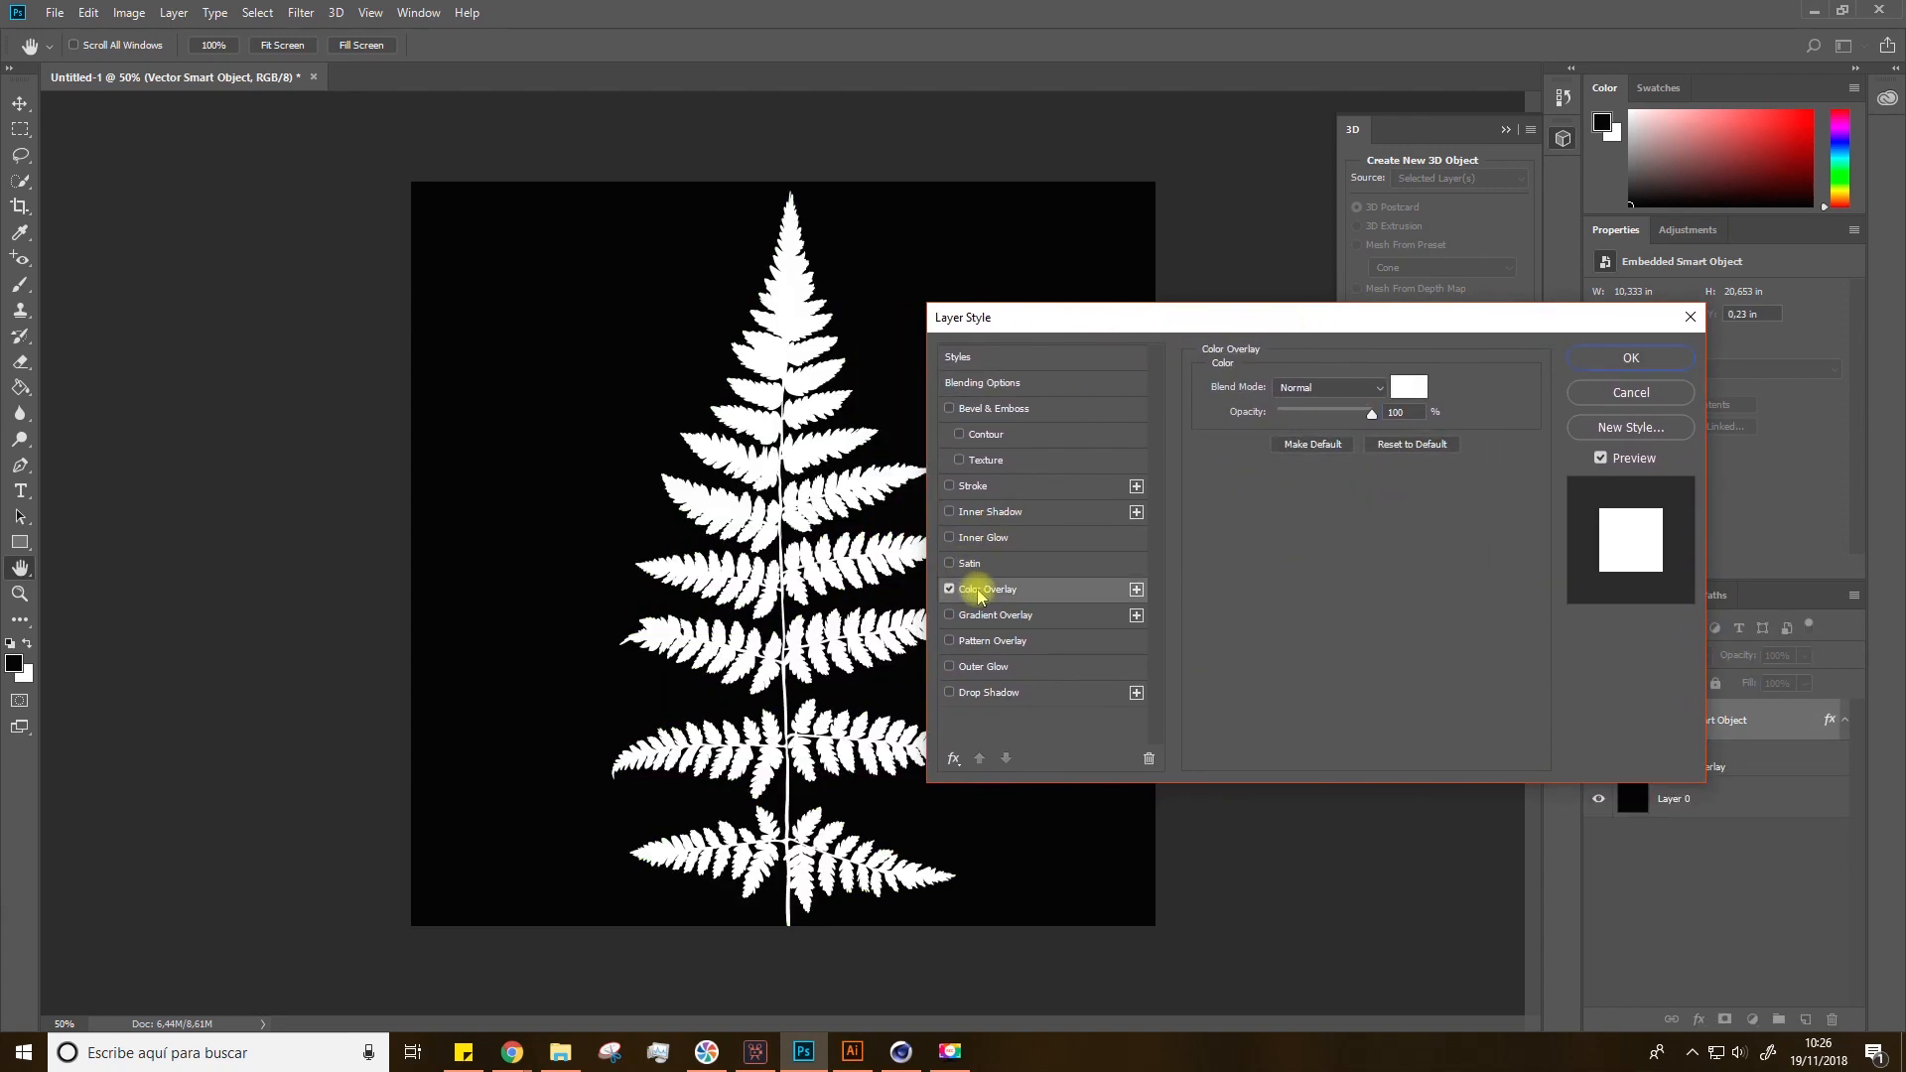
{"action": "left_click", "coordinate": [950, 591]}
{"action": "left_click", "coordinate": [953, 590]}
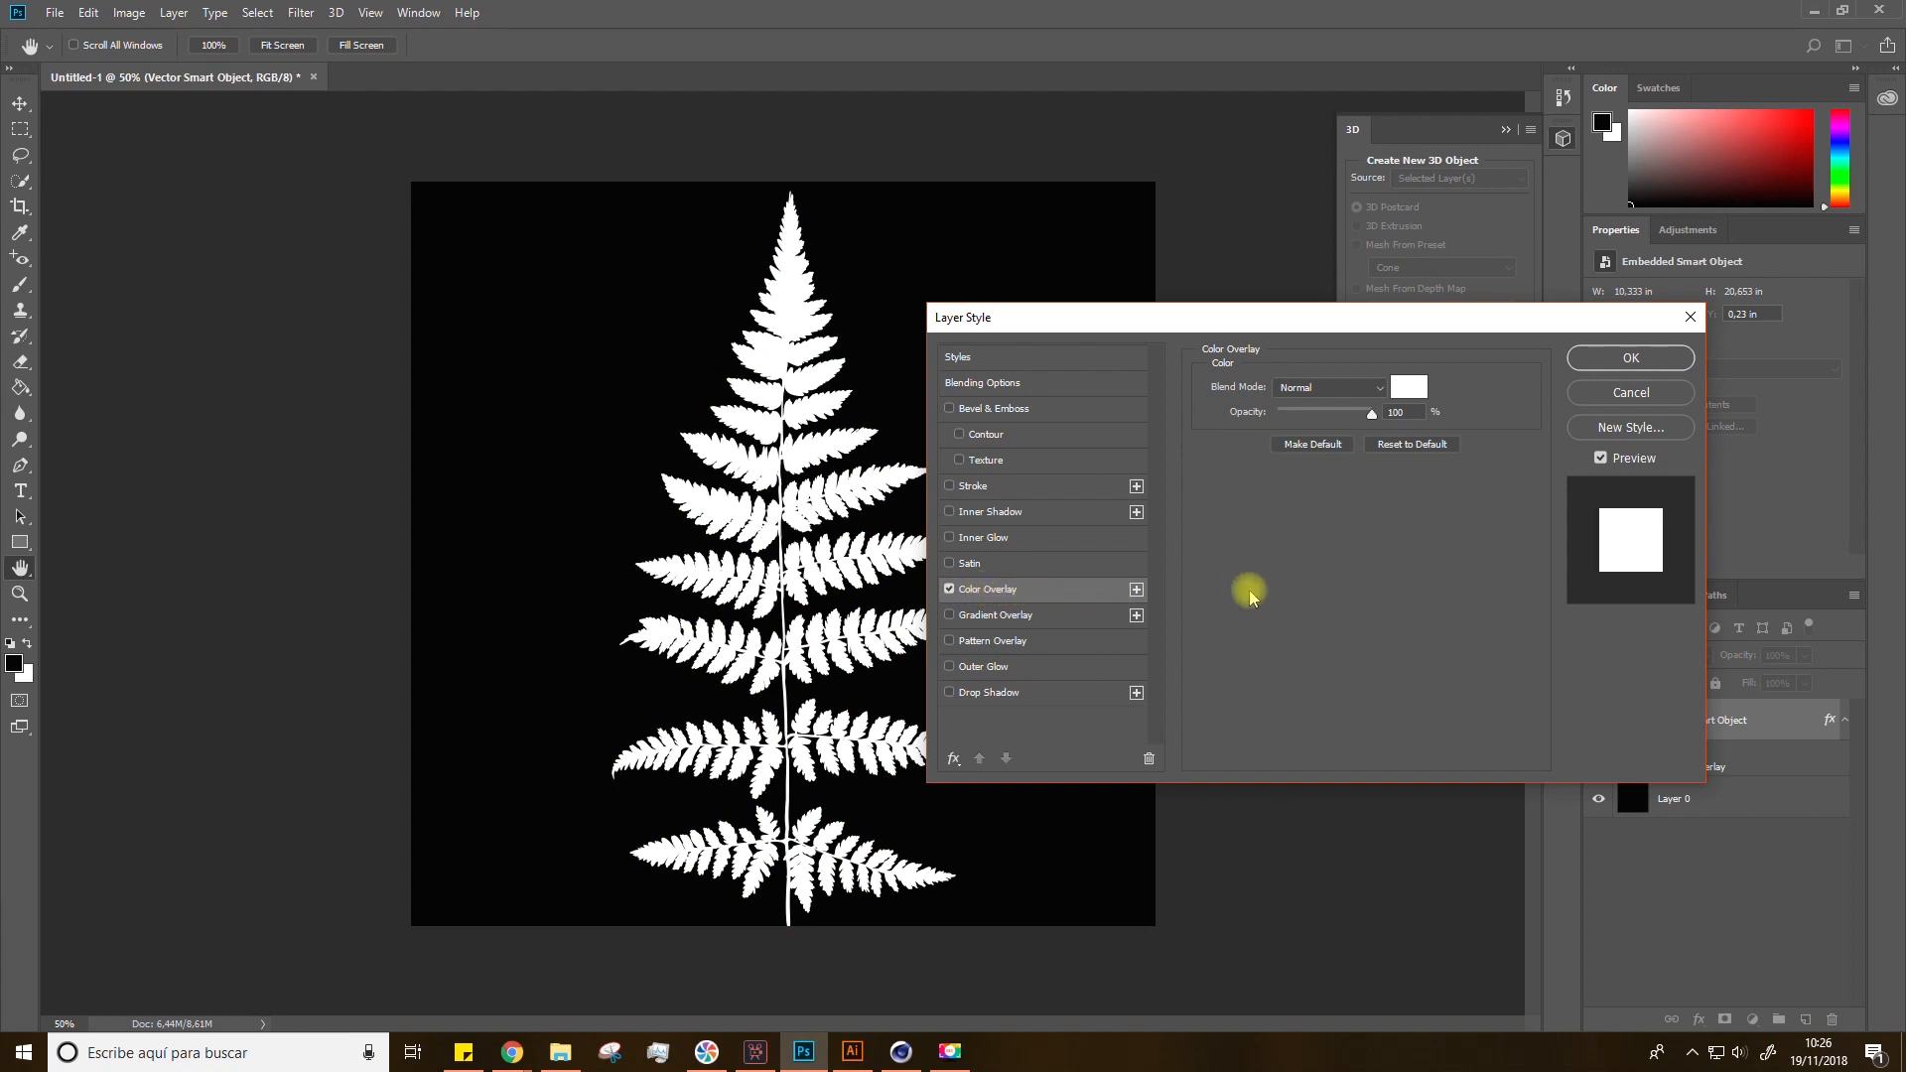
{"action": "left_click", "coordinate": [1410, 384]}
{"action": "left_click_drag", "start_coordinate": [817, 303], "coordinate": [675, 237]}
{"action": "left_click", "coordinate": [1142, 230]}
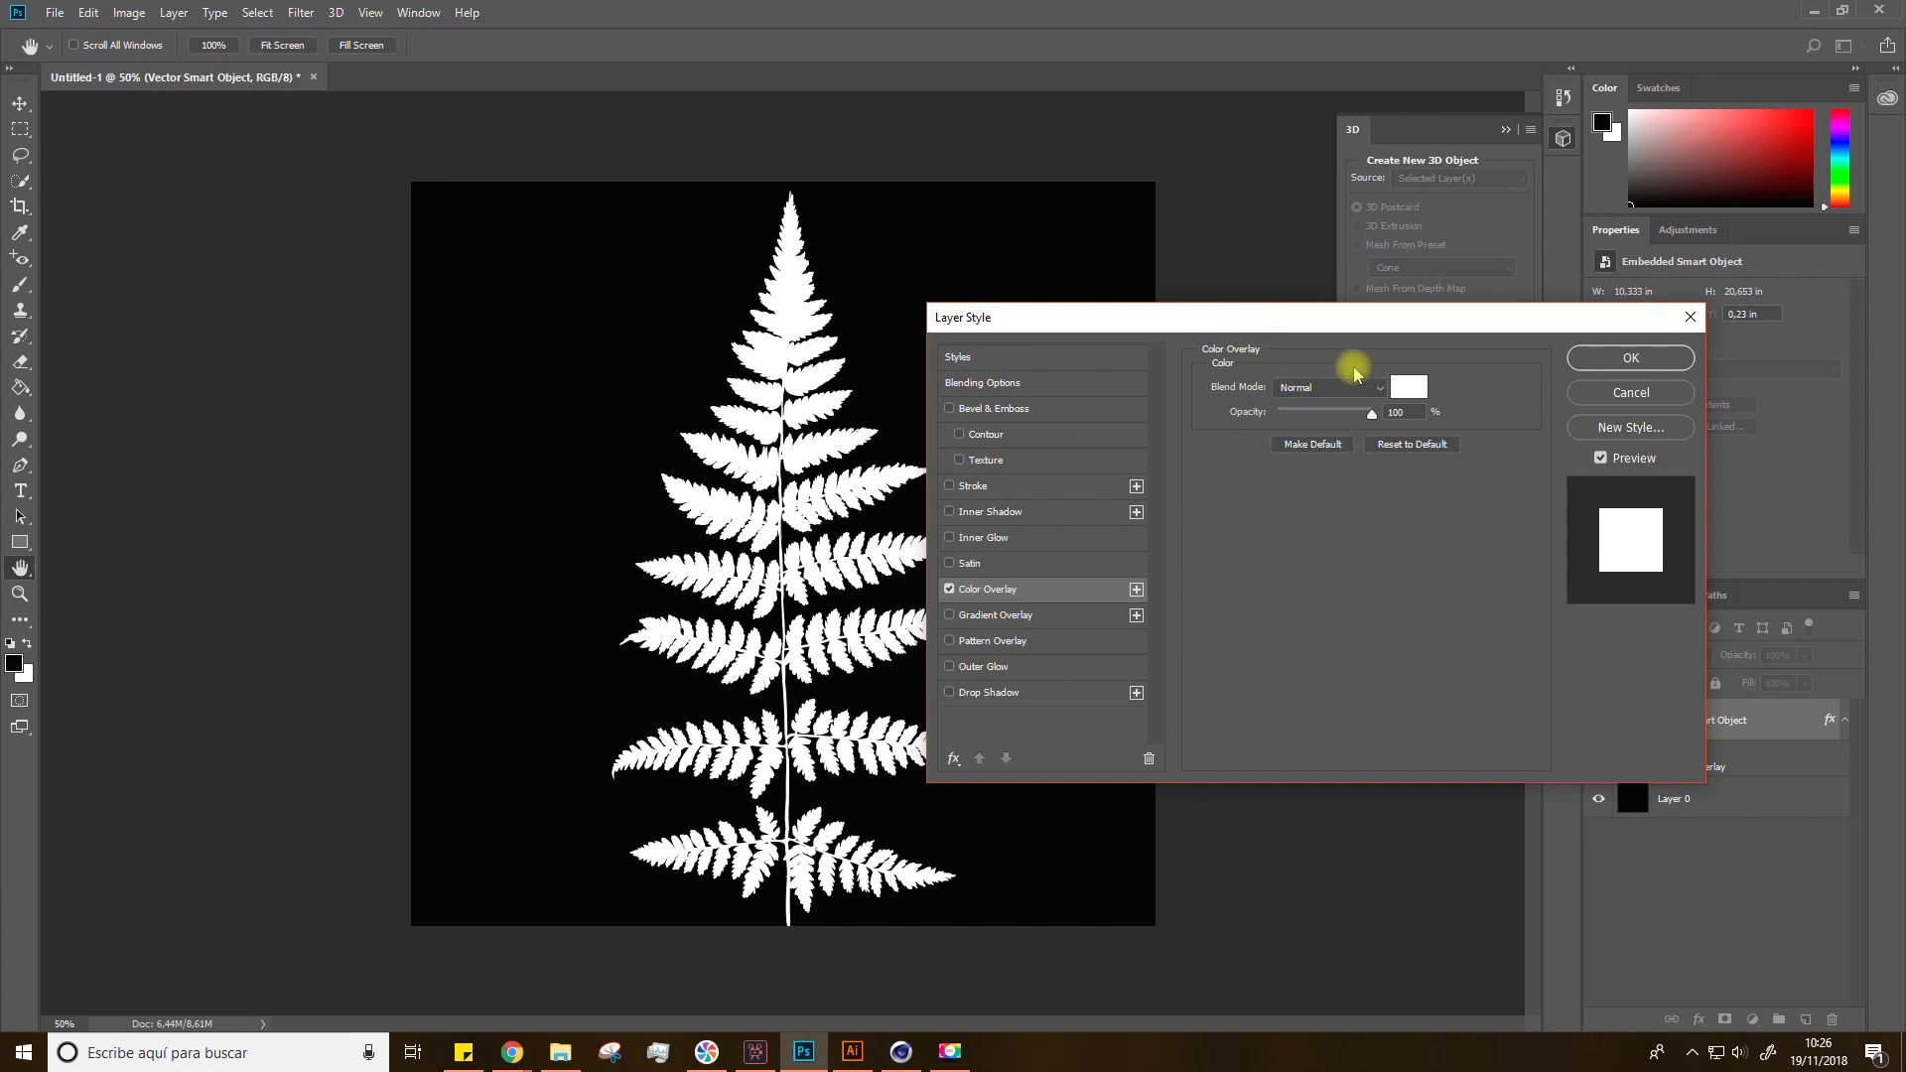
{"action": "left_click", "coordinate": [1631, 358]}
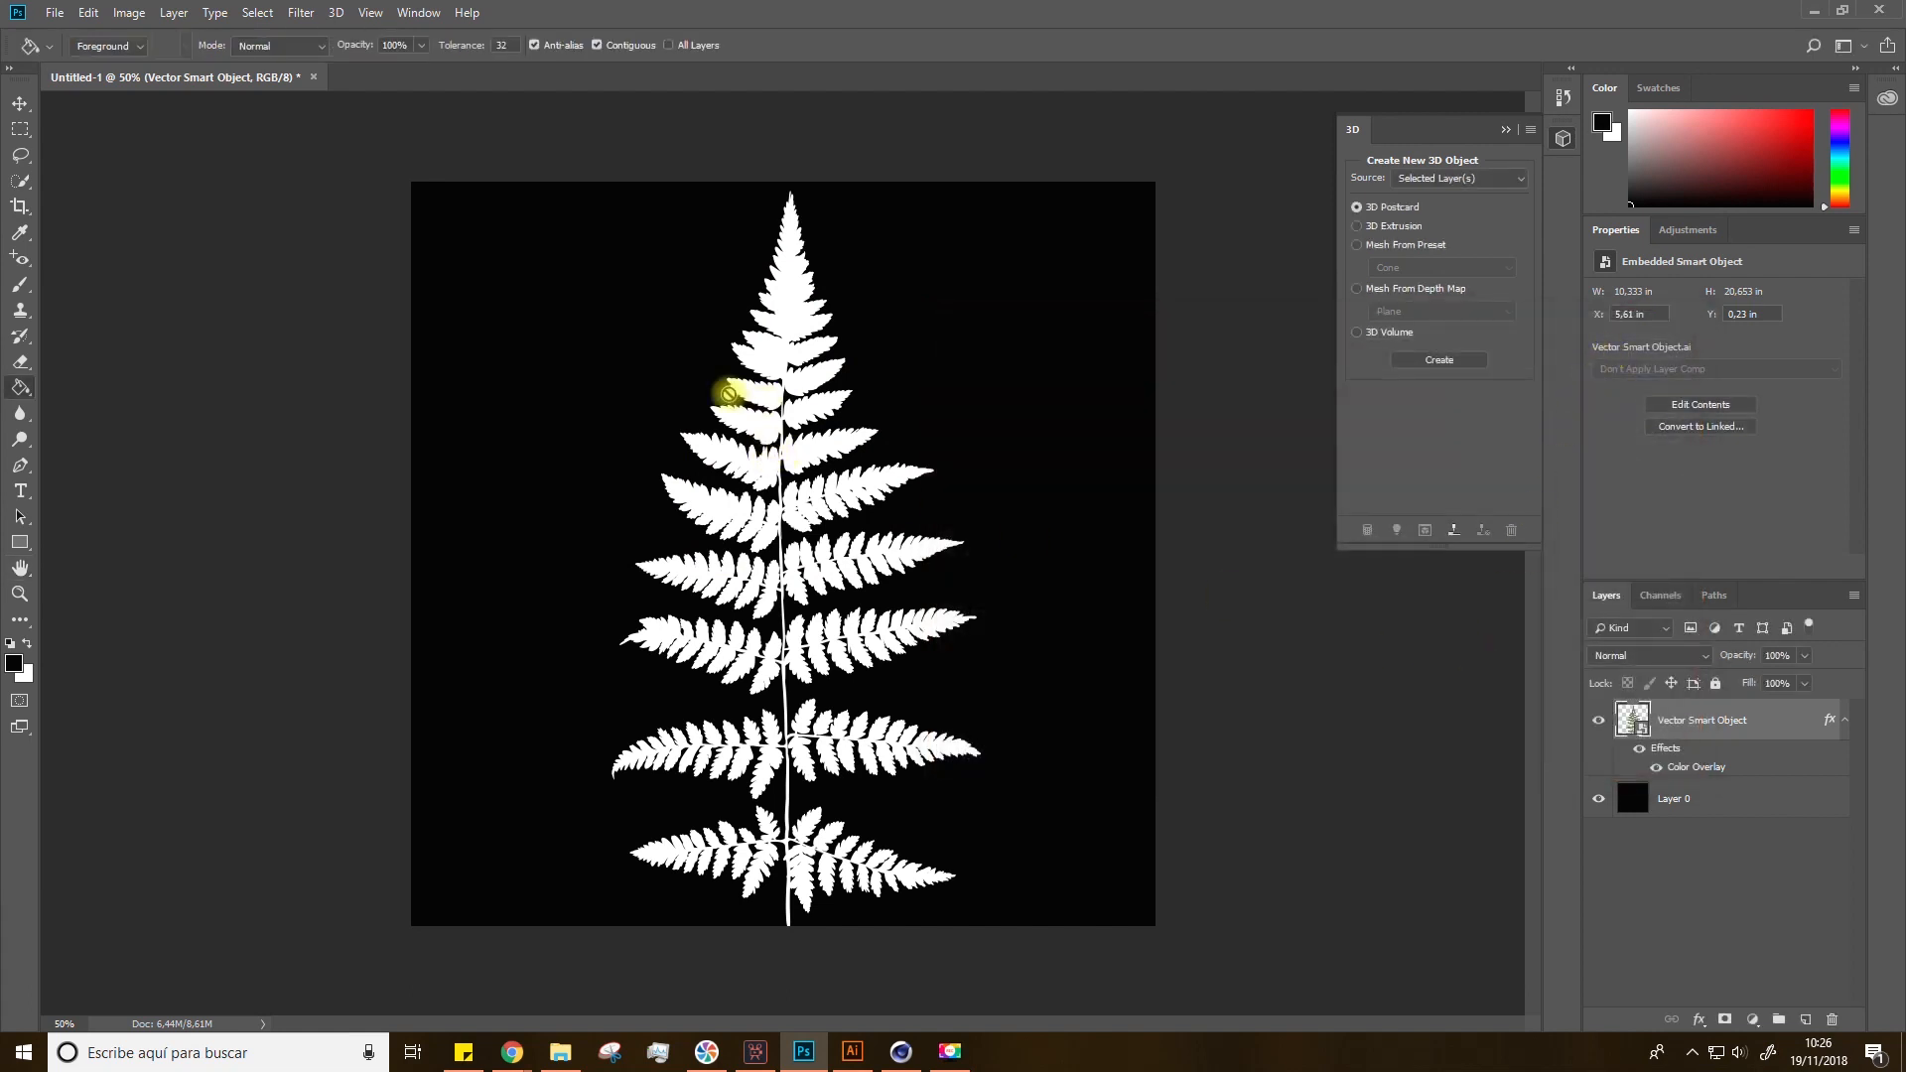
Step: Save the image as a PNG file named ALPHA with the large file size option
{"action": "key", "text": "v"}
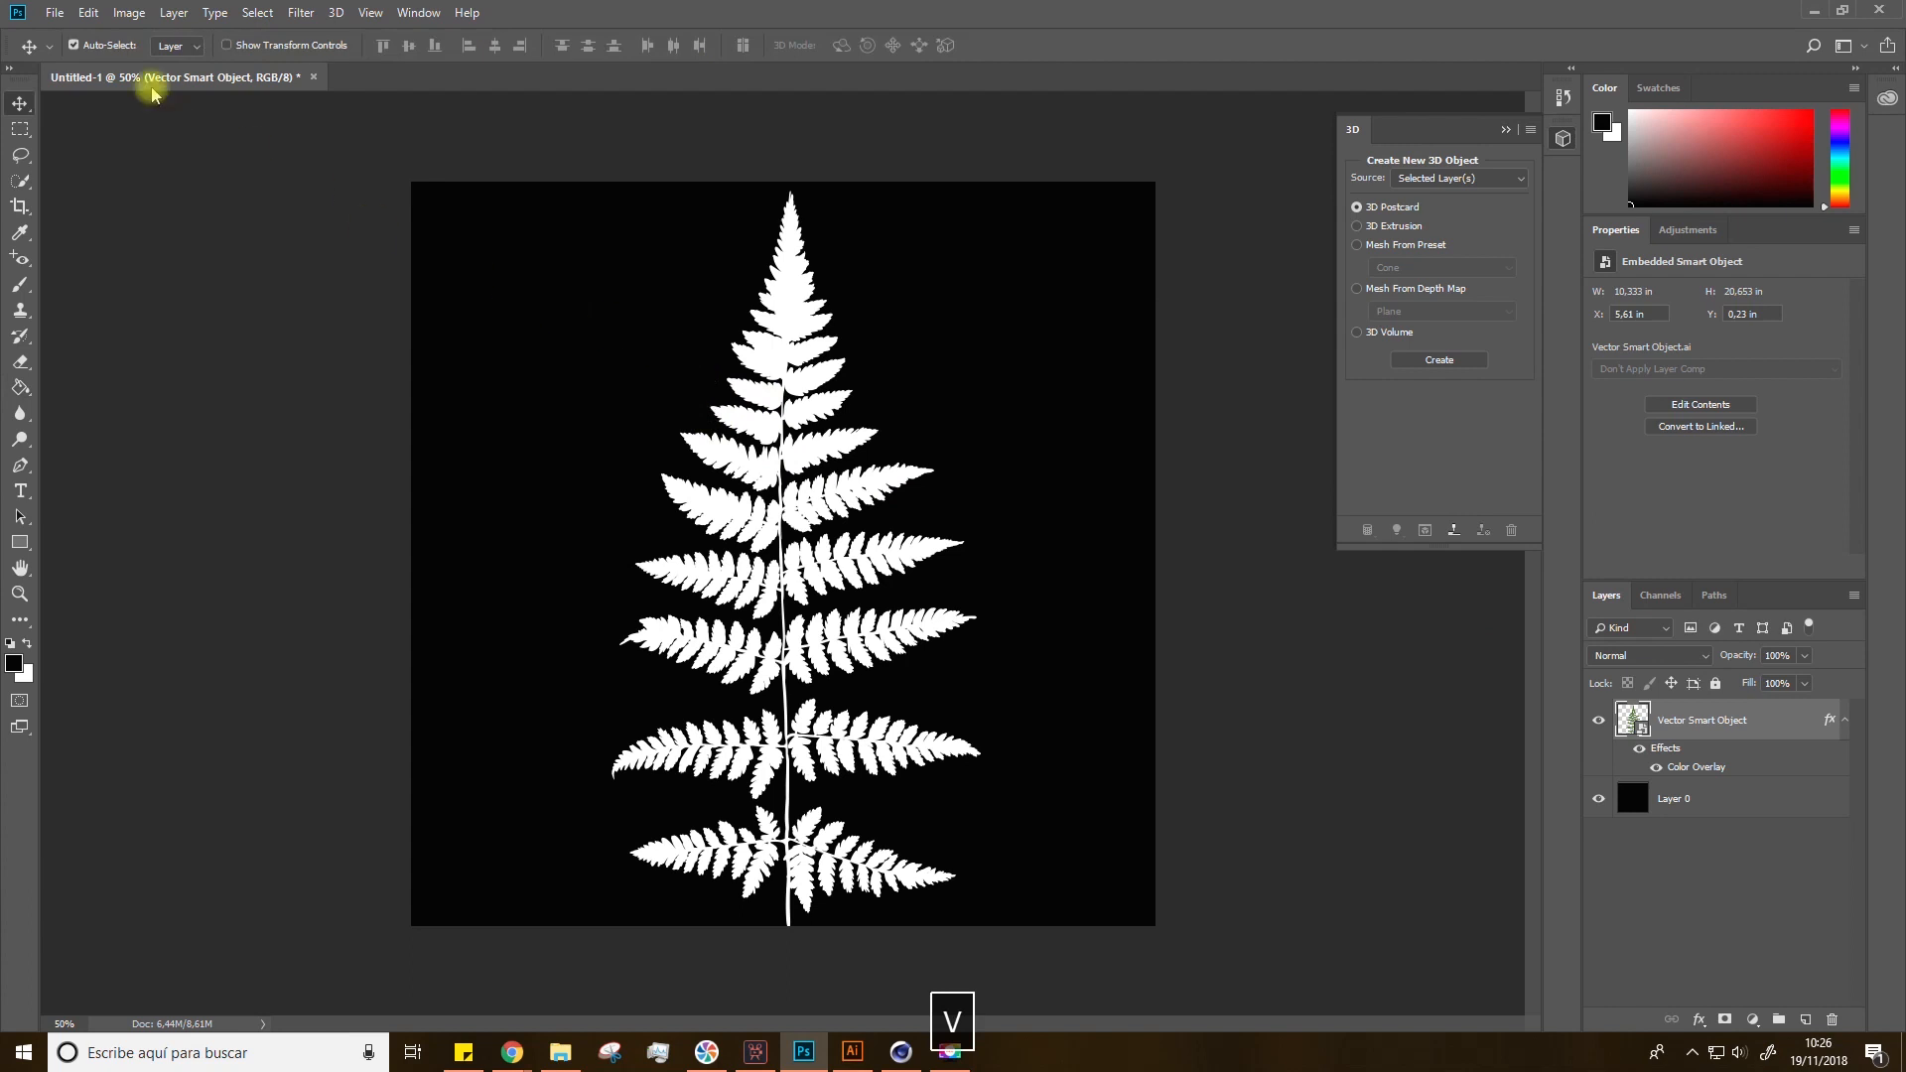
{"action": "left_click", "coordinate": [54, 13]}
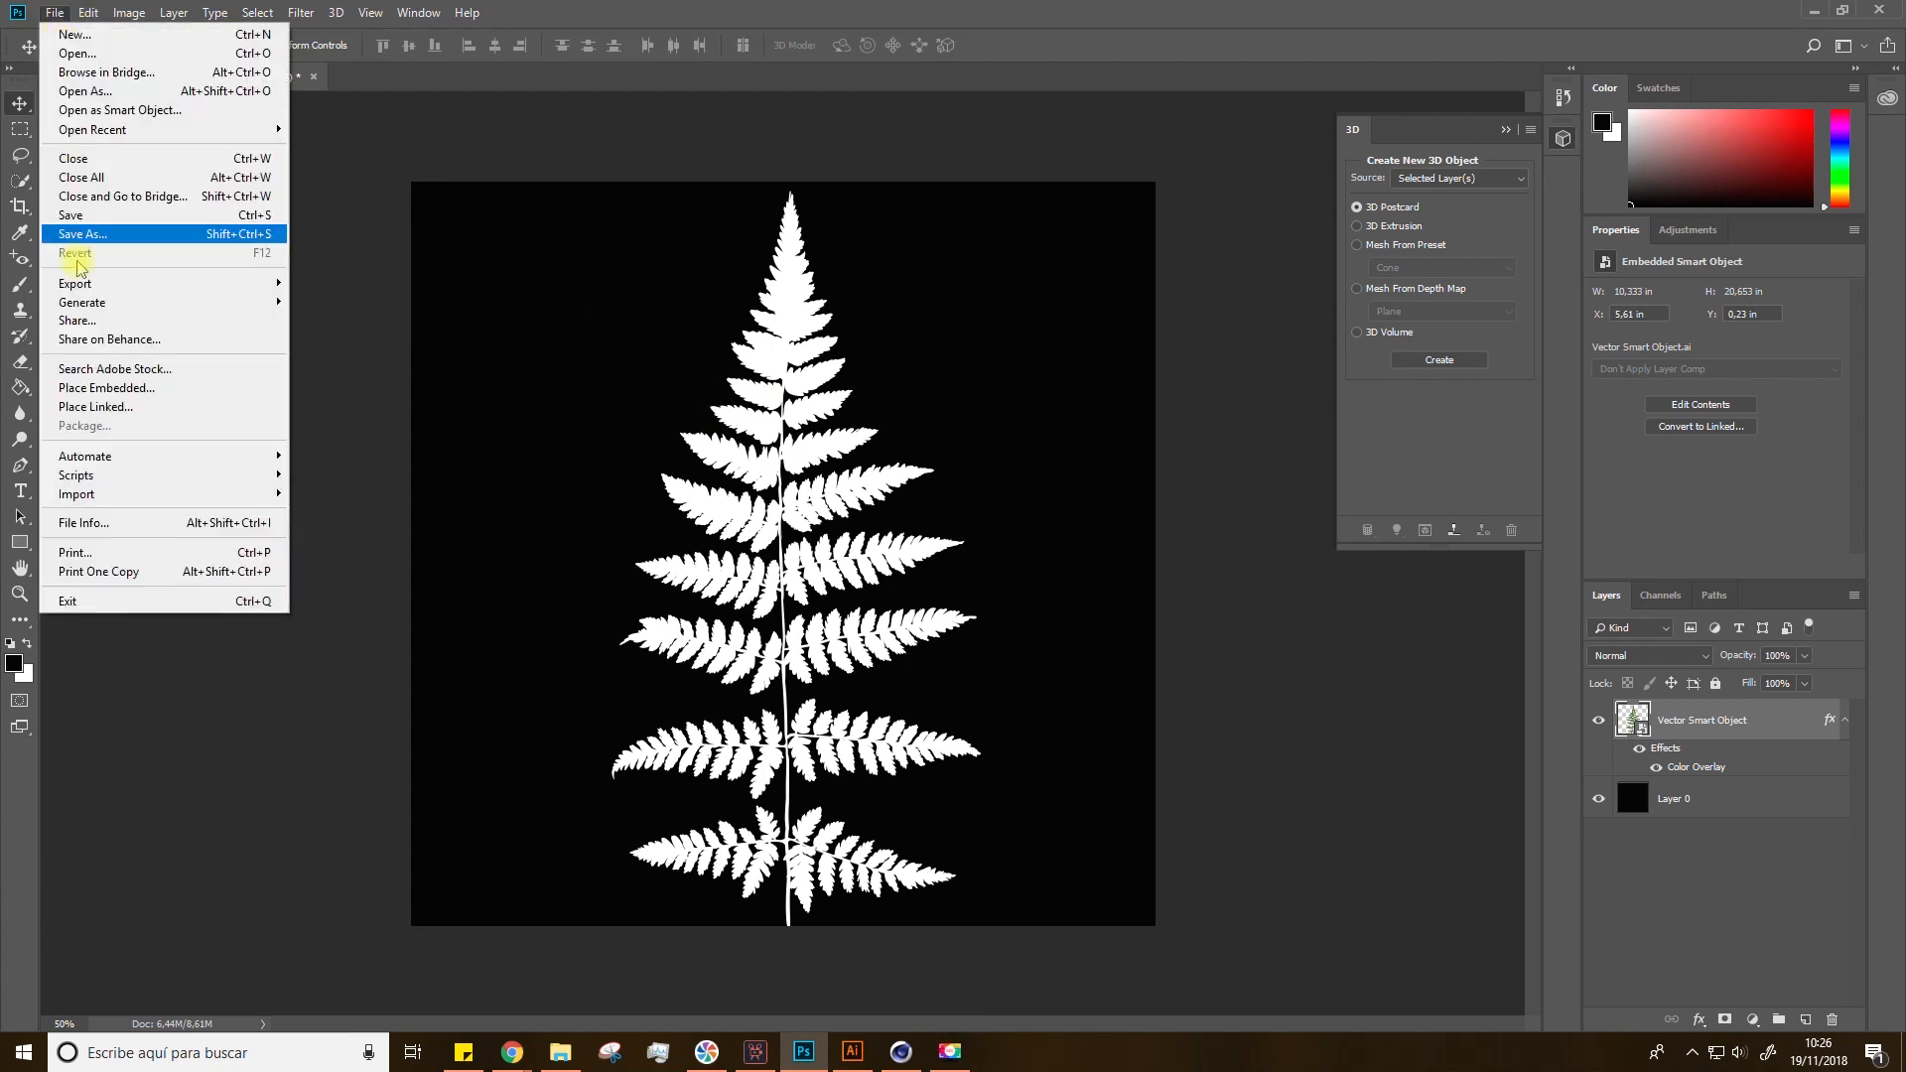
{"action": "left_click", "coordinate": [84, 234]}
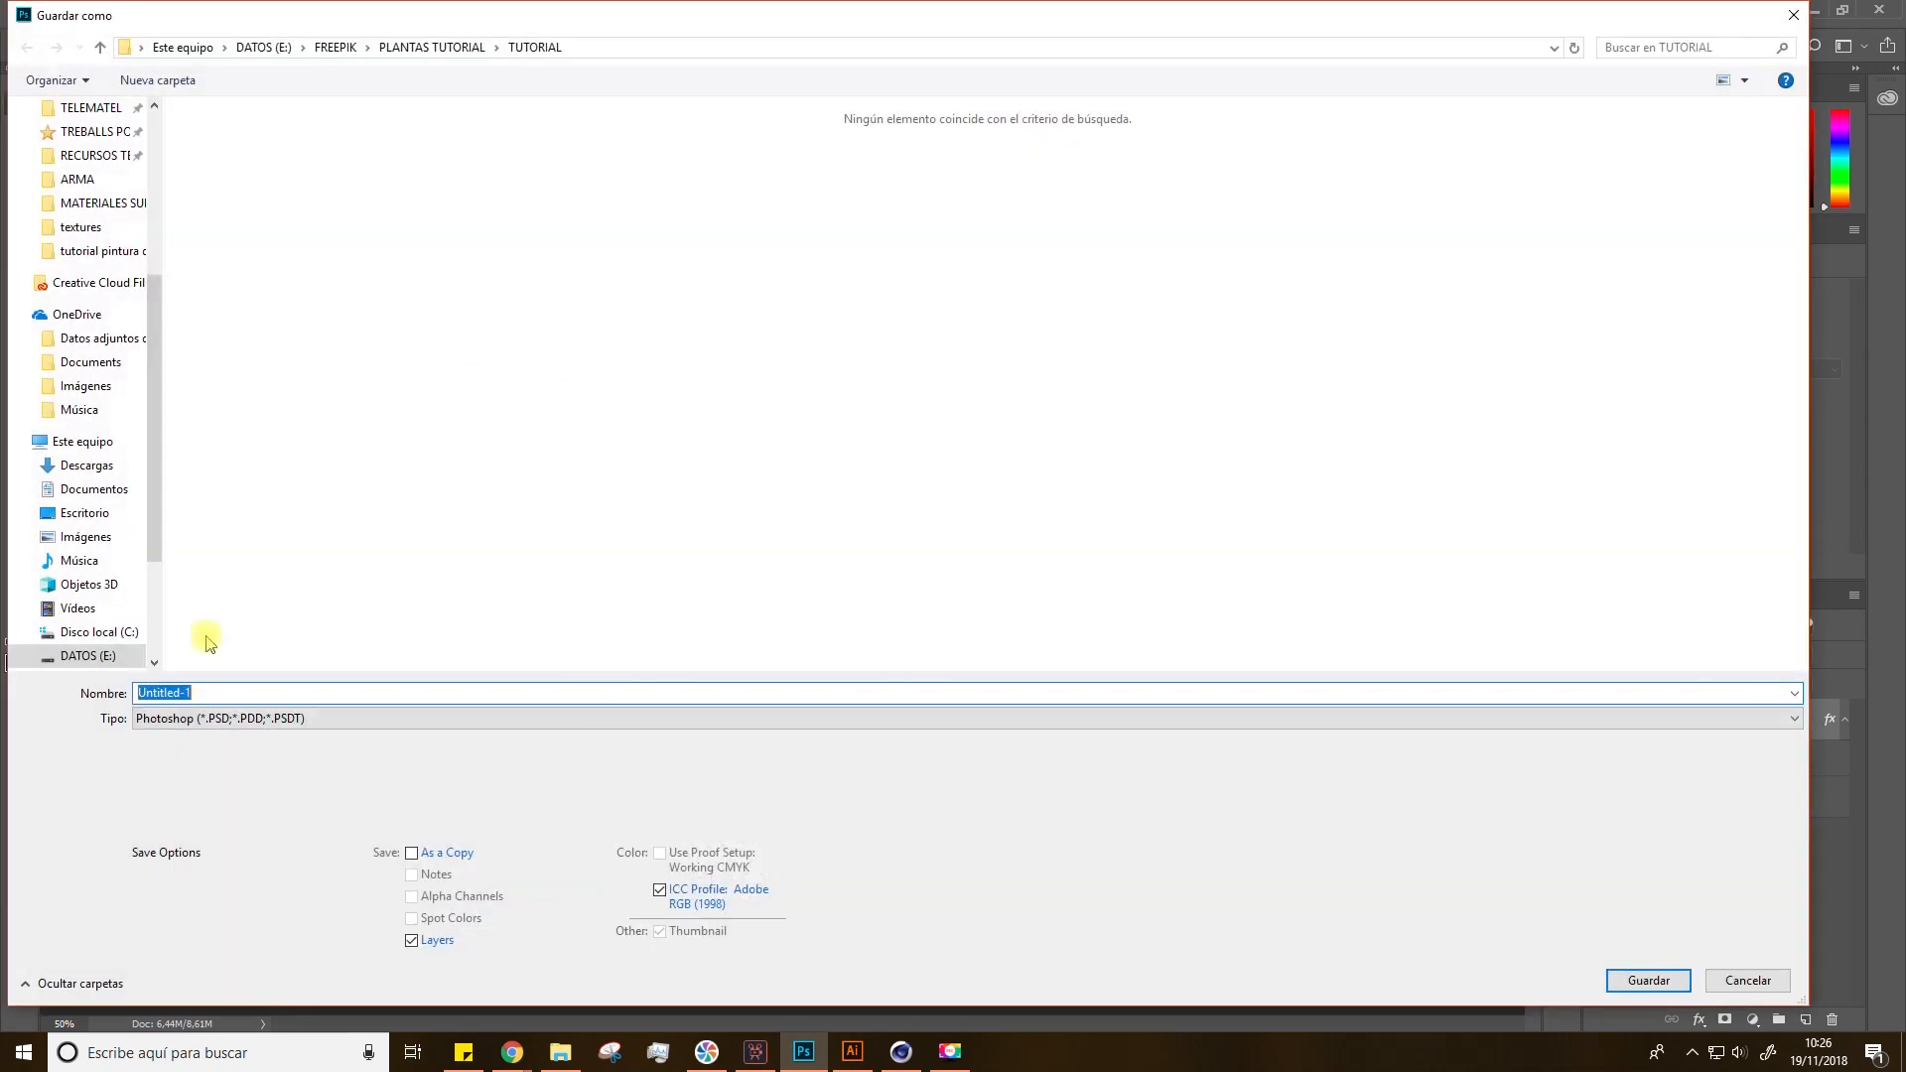
{"action": "type", "text": "ALPH"}
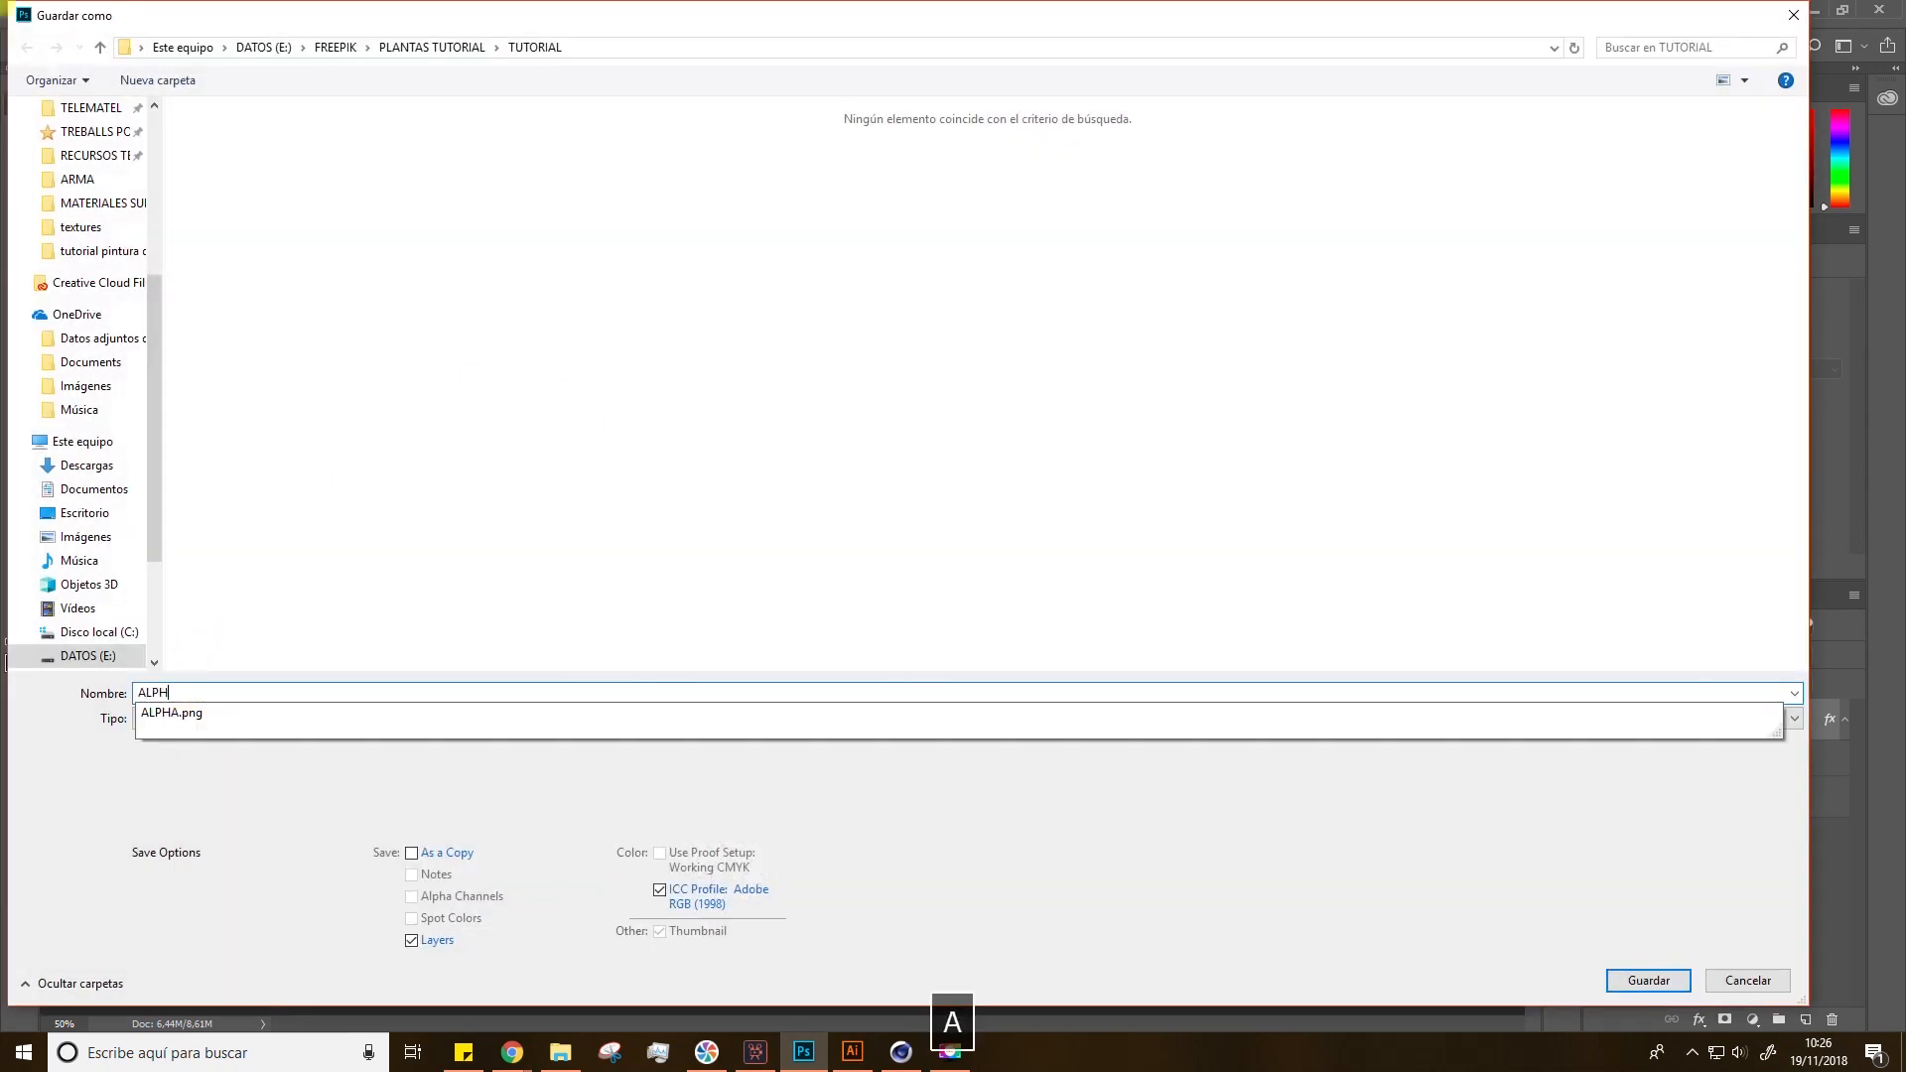
{"action": "left_click", "coordinate": [197, 718]}
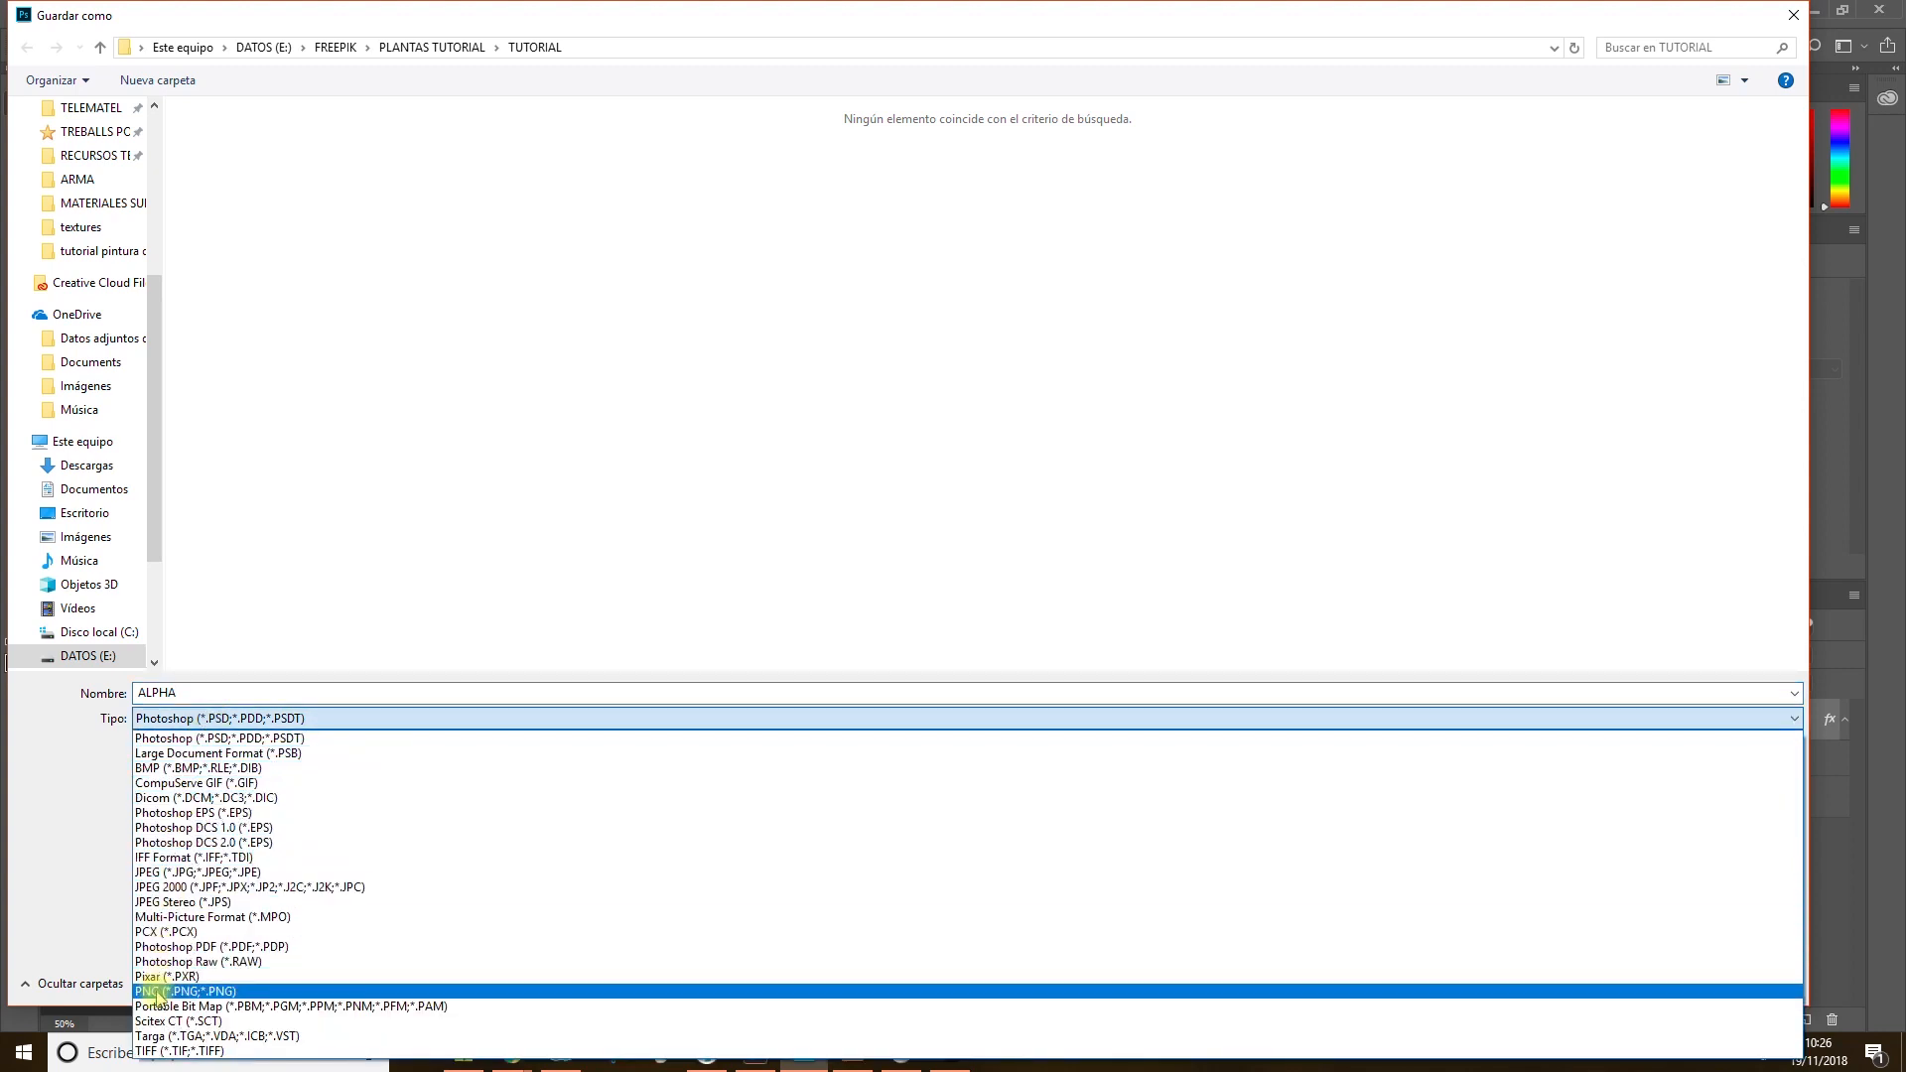
{"action": "left_click", "coordinate": [156, 991]}
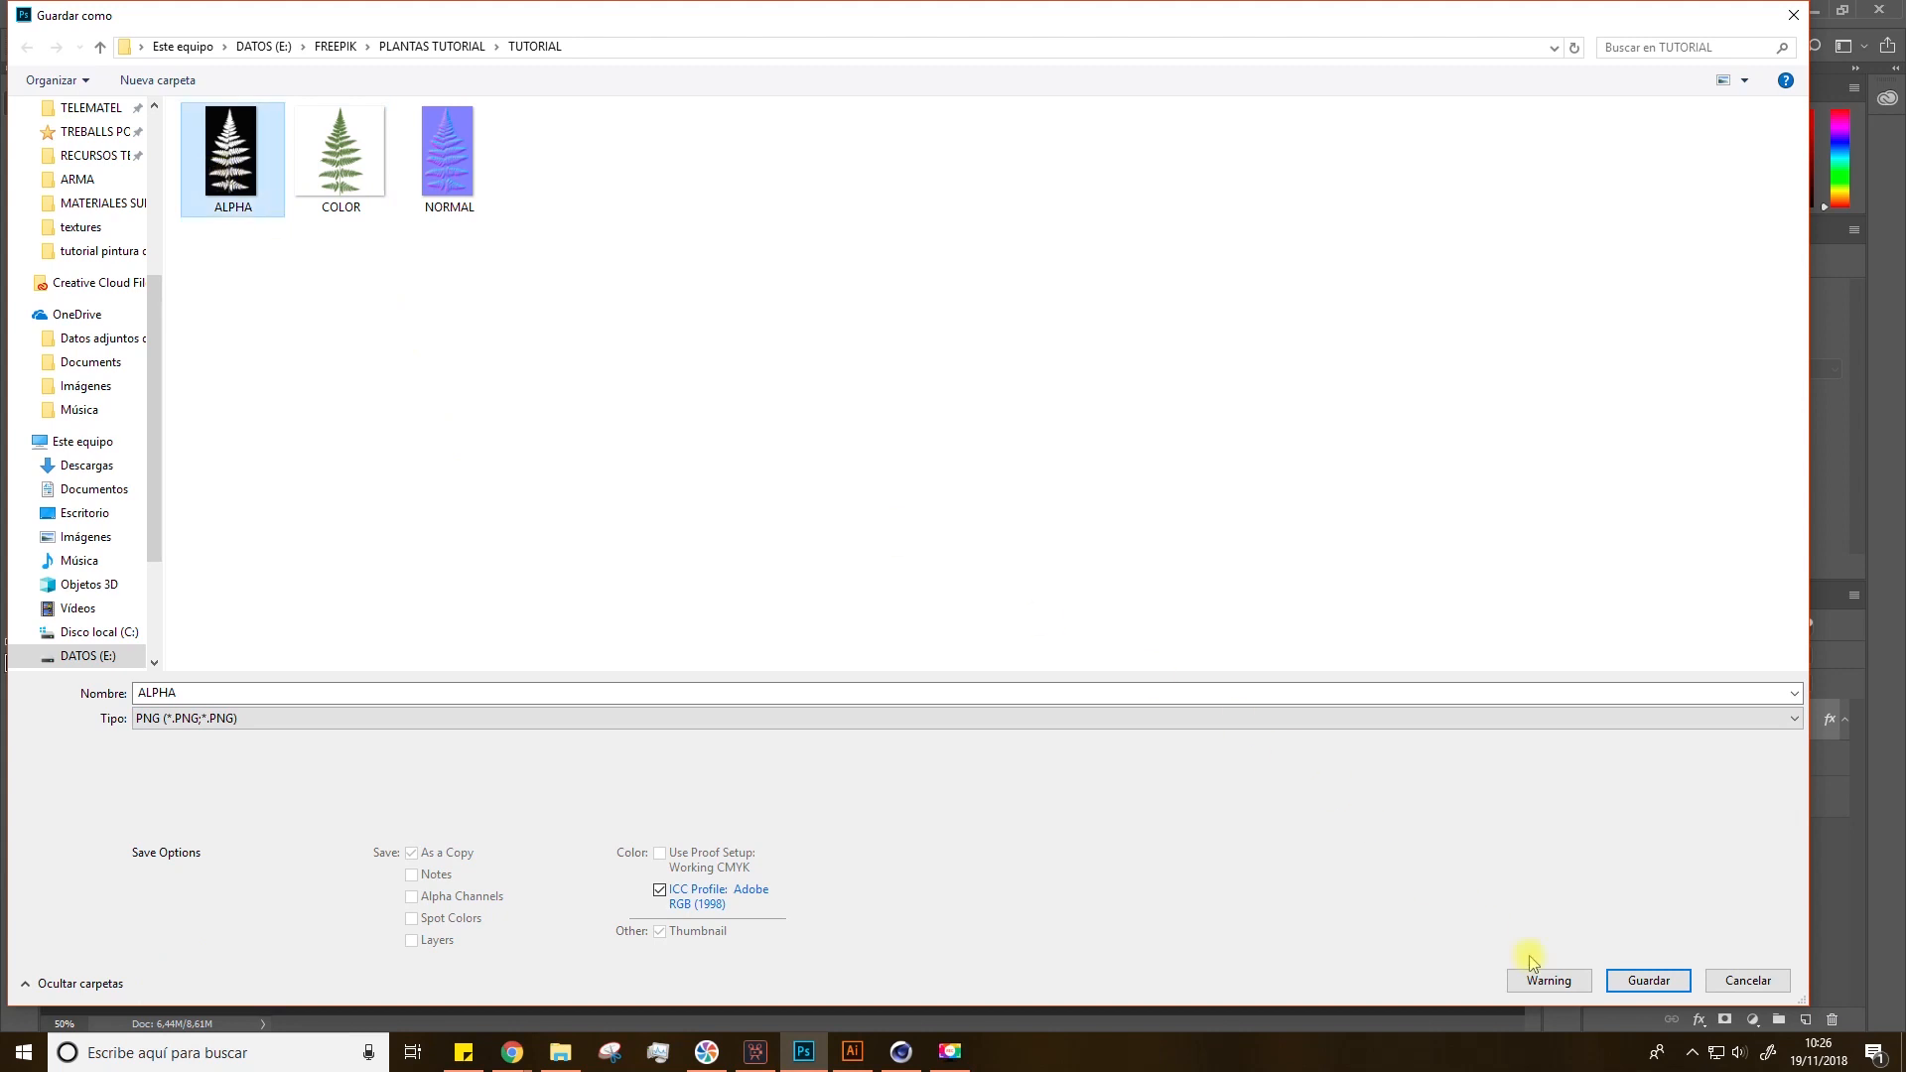
{"action": "left_click", "coordinate": [1643, 981]}
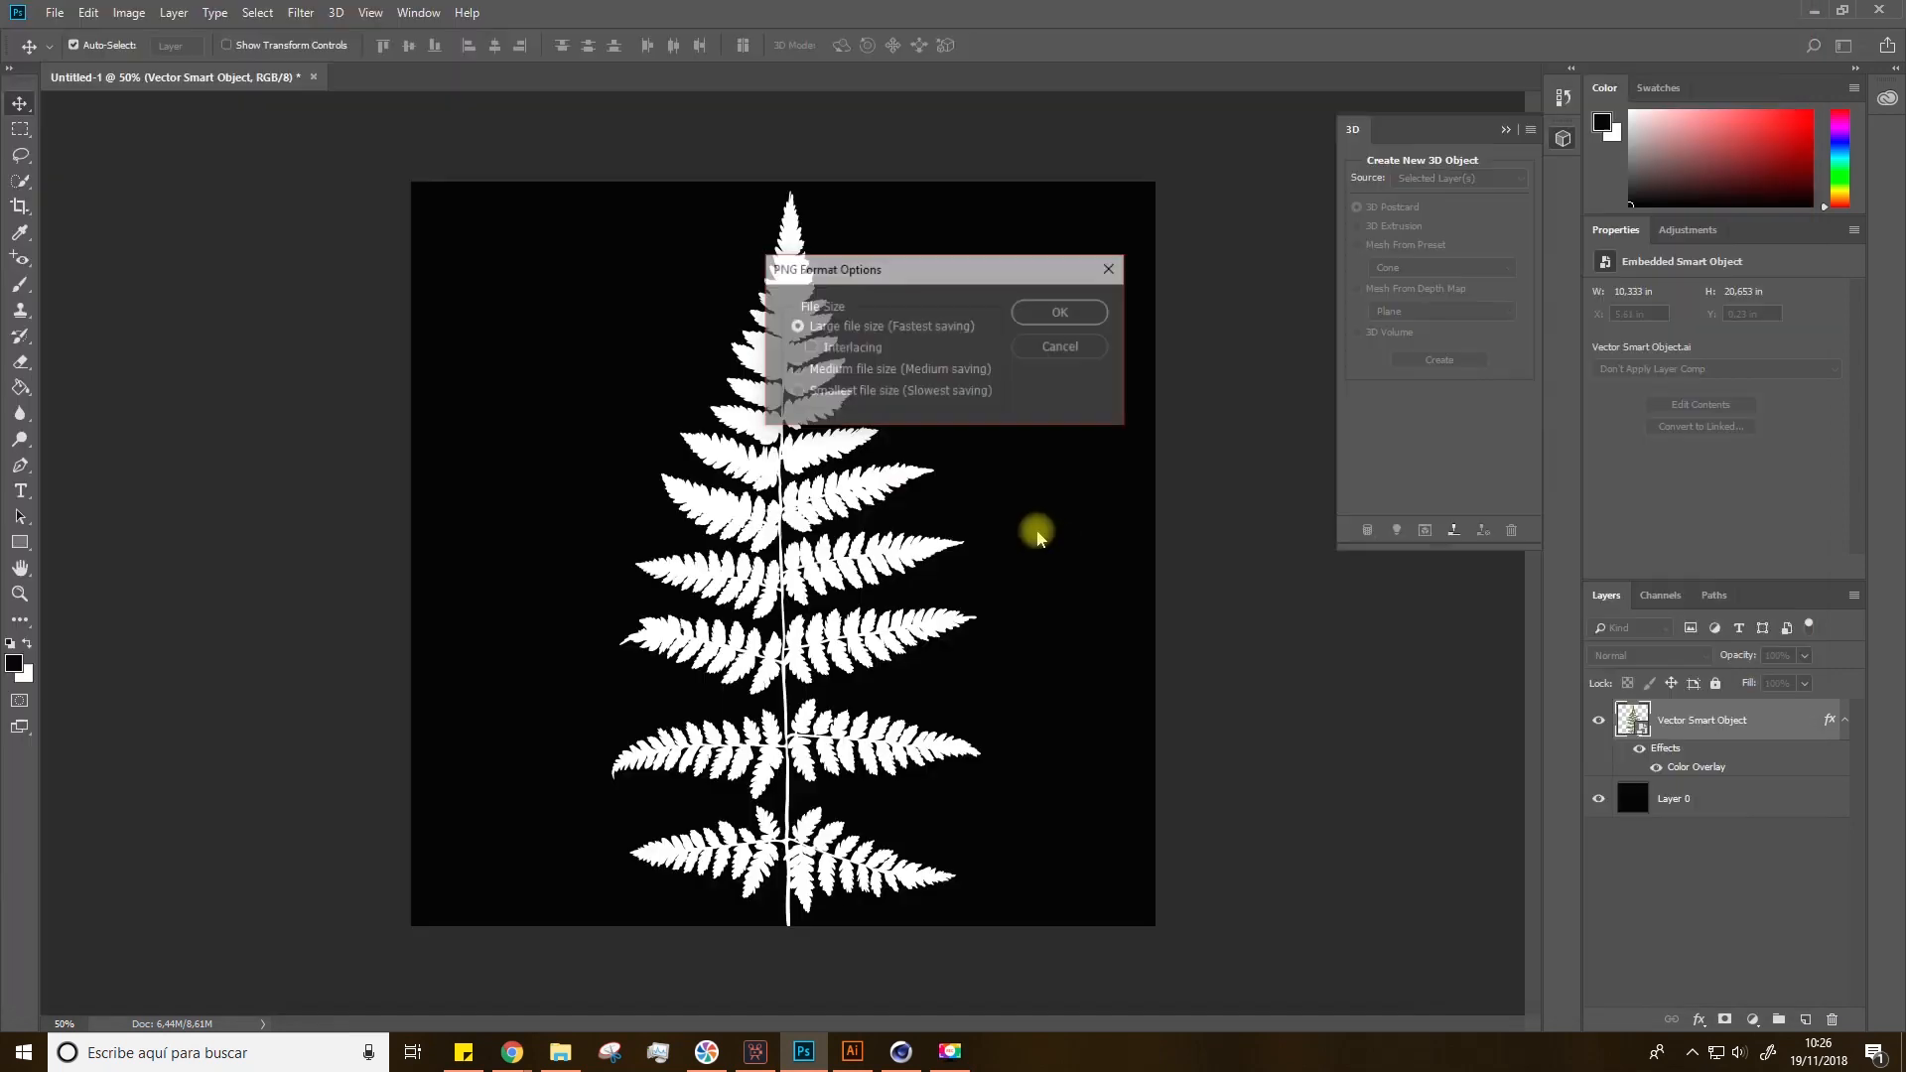
{"action": "left_click", "coordinate": [1082, 315]}
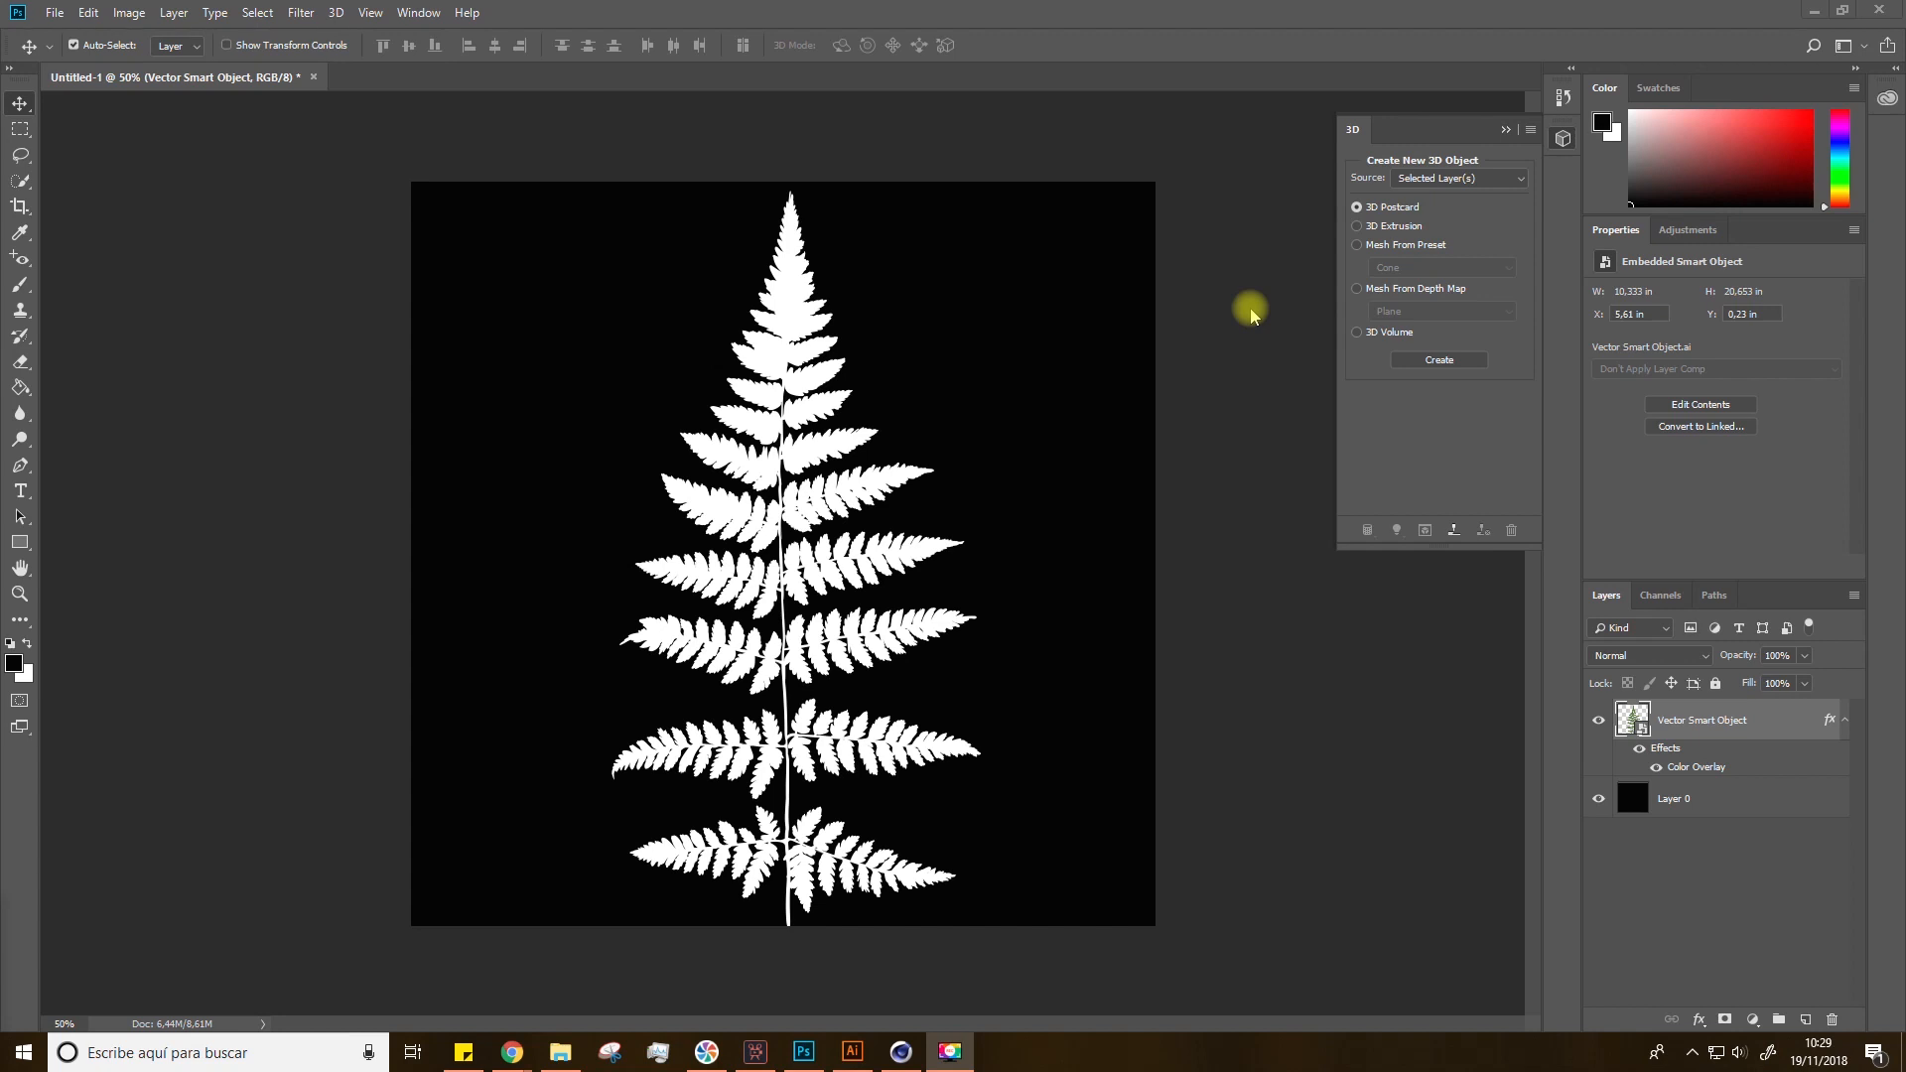
{"action": "left_click", "coordinate": [316, 15]}
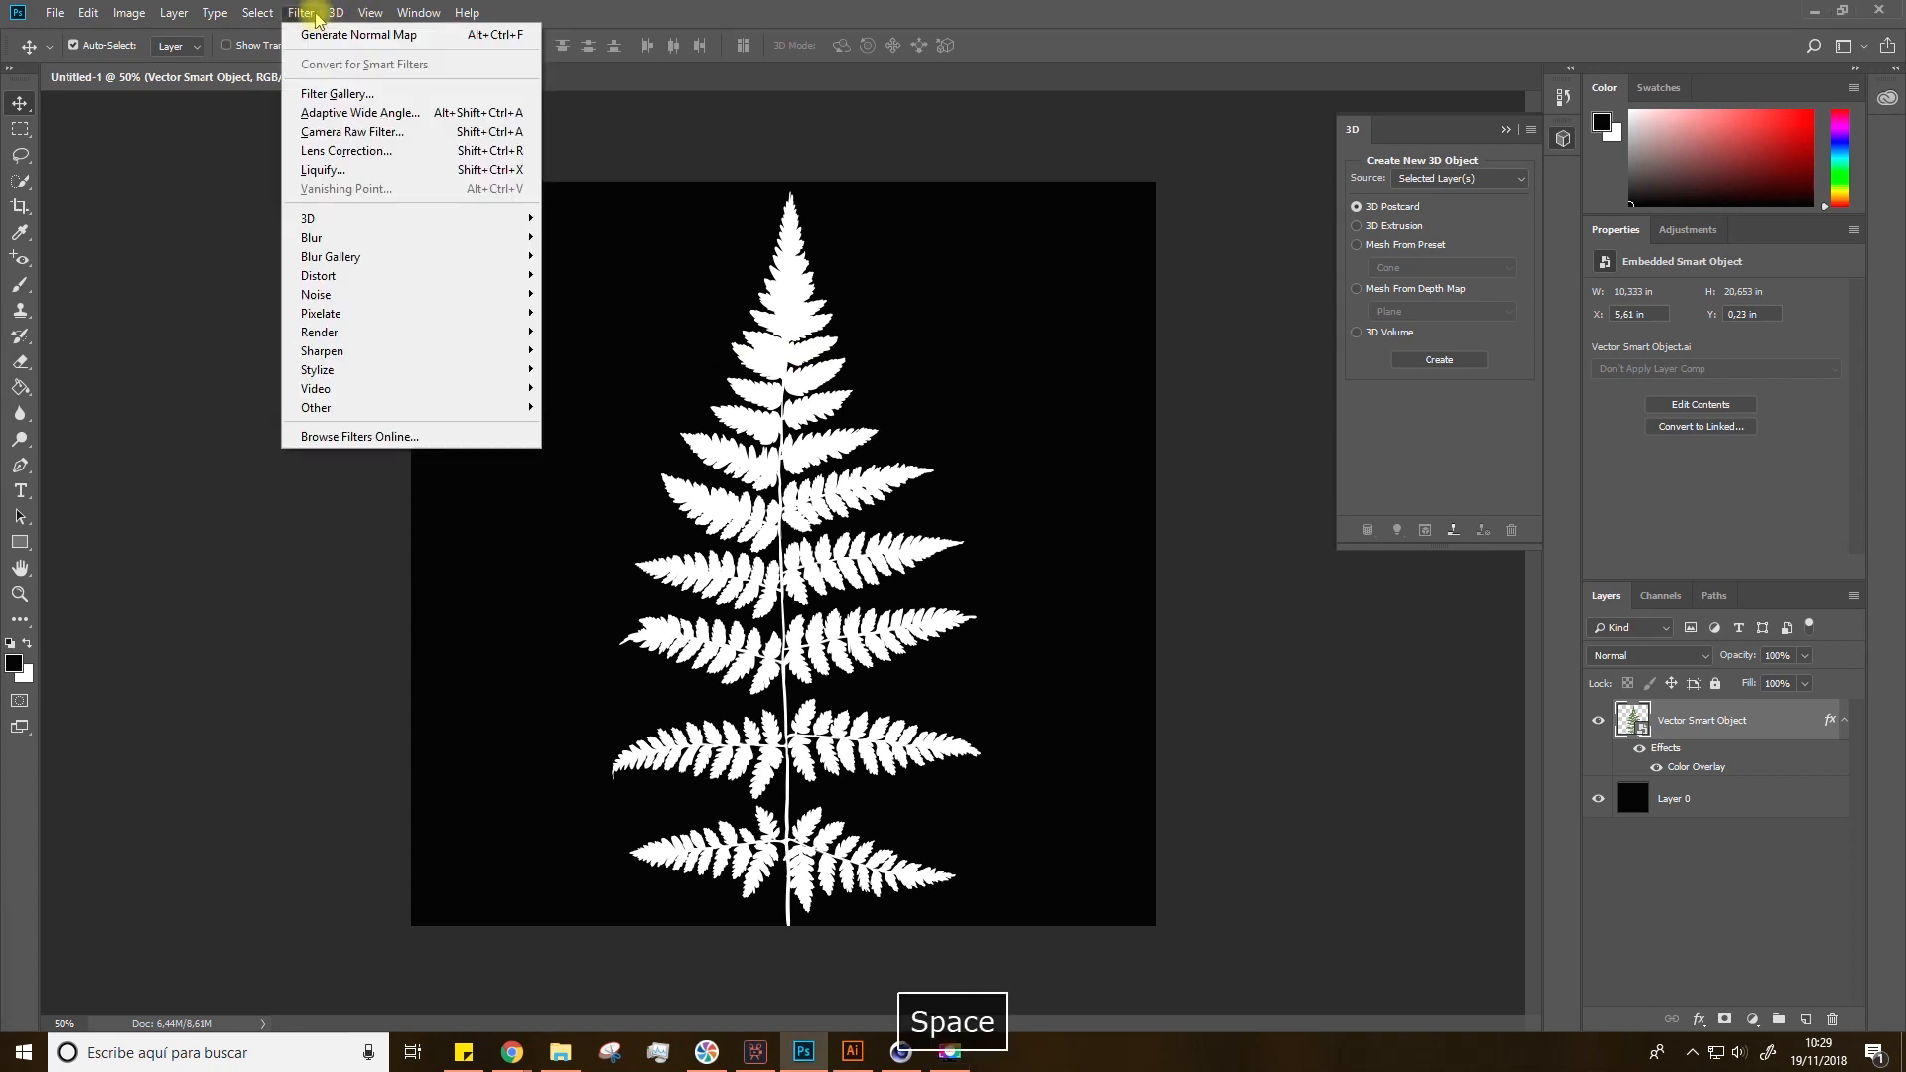
{"action": "mouse_move", "coordinate": [305, 224]}
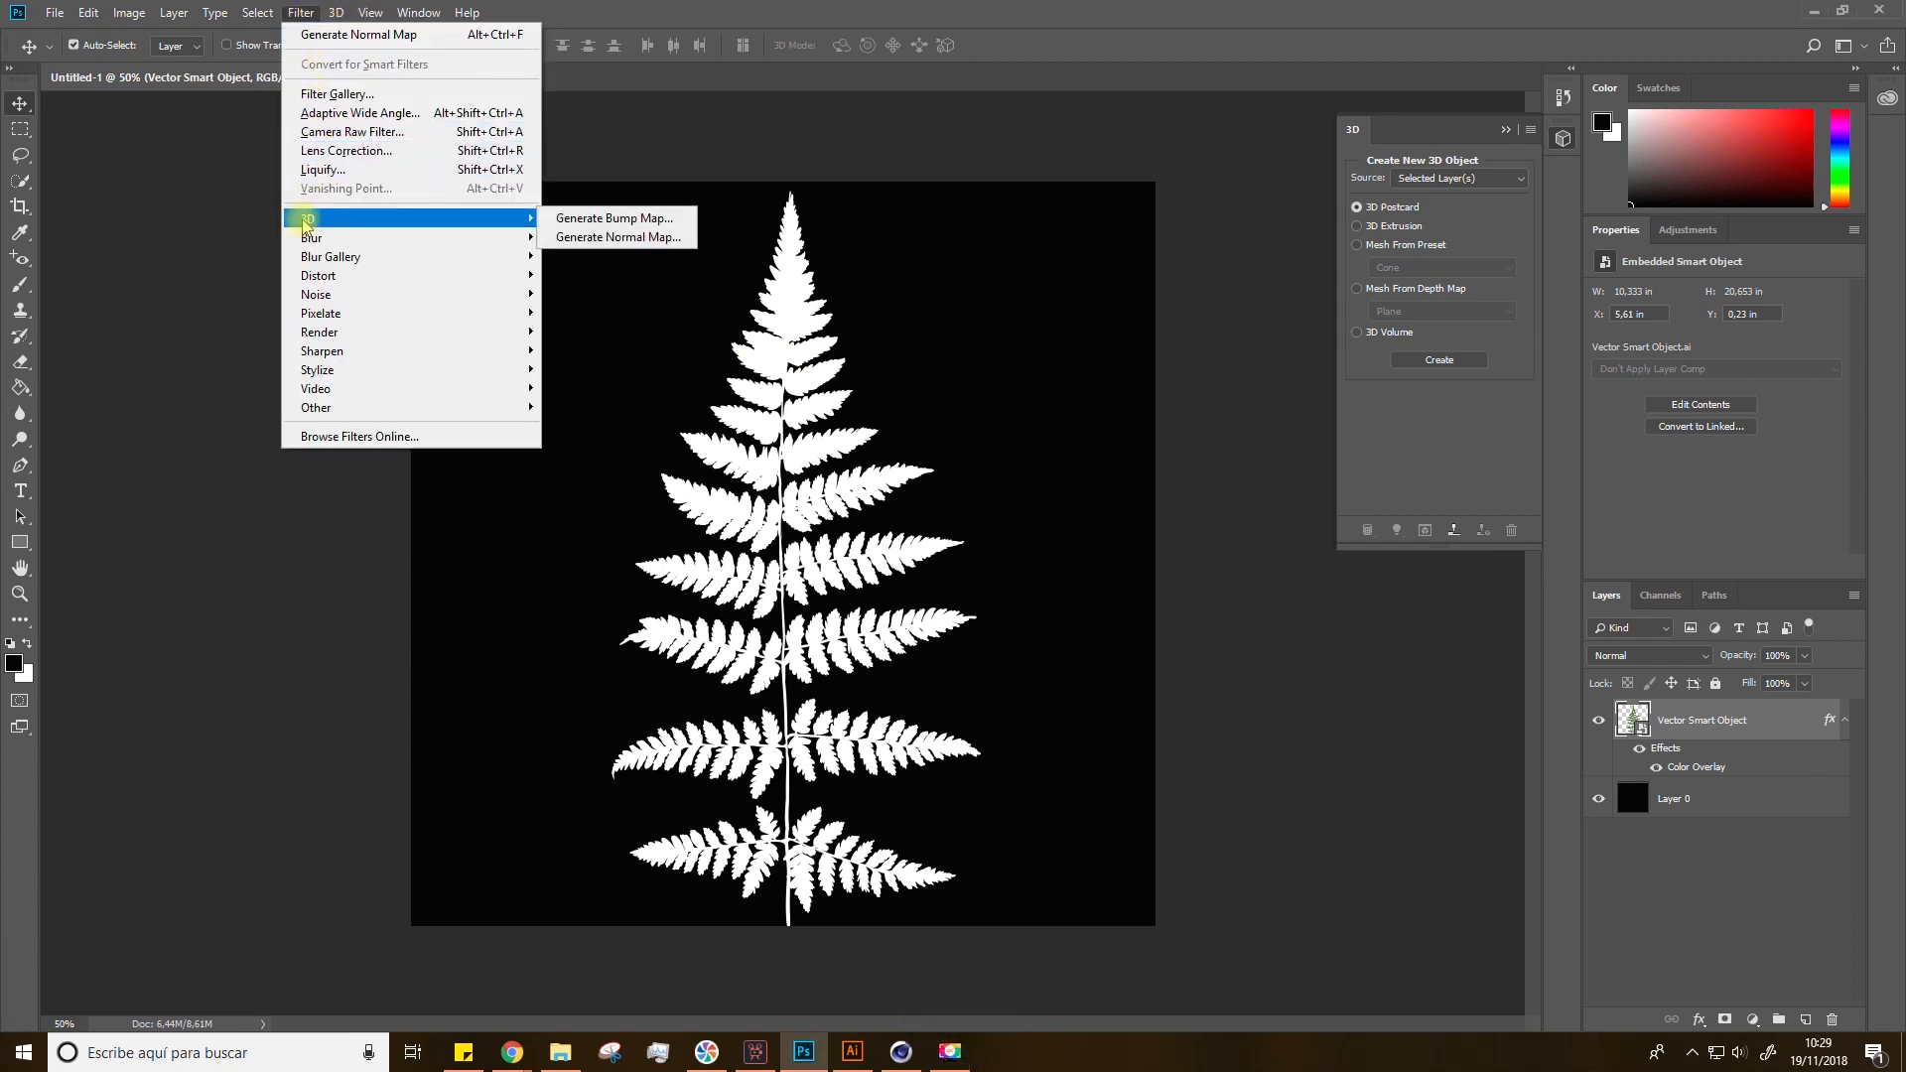
{"action": "left_click", "coordinate": [224, 214]}
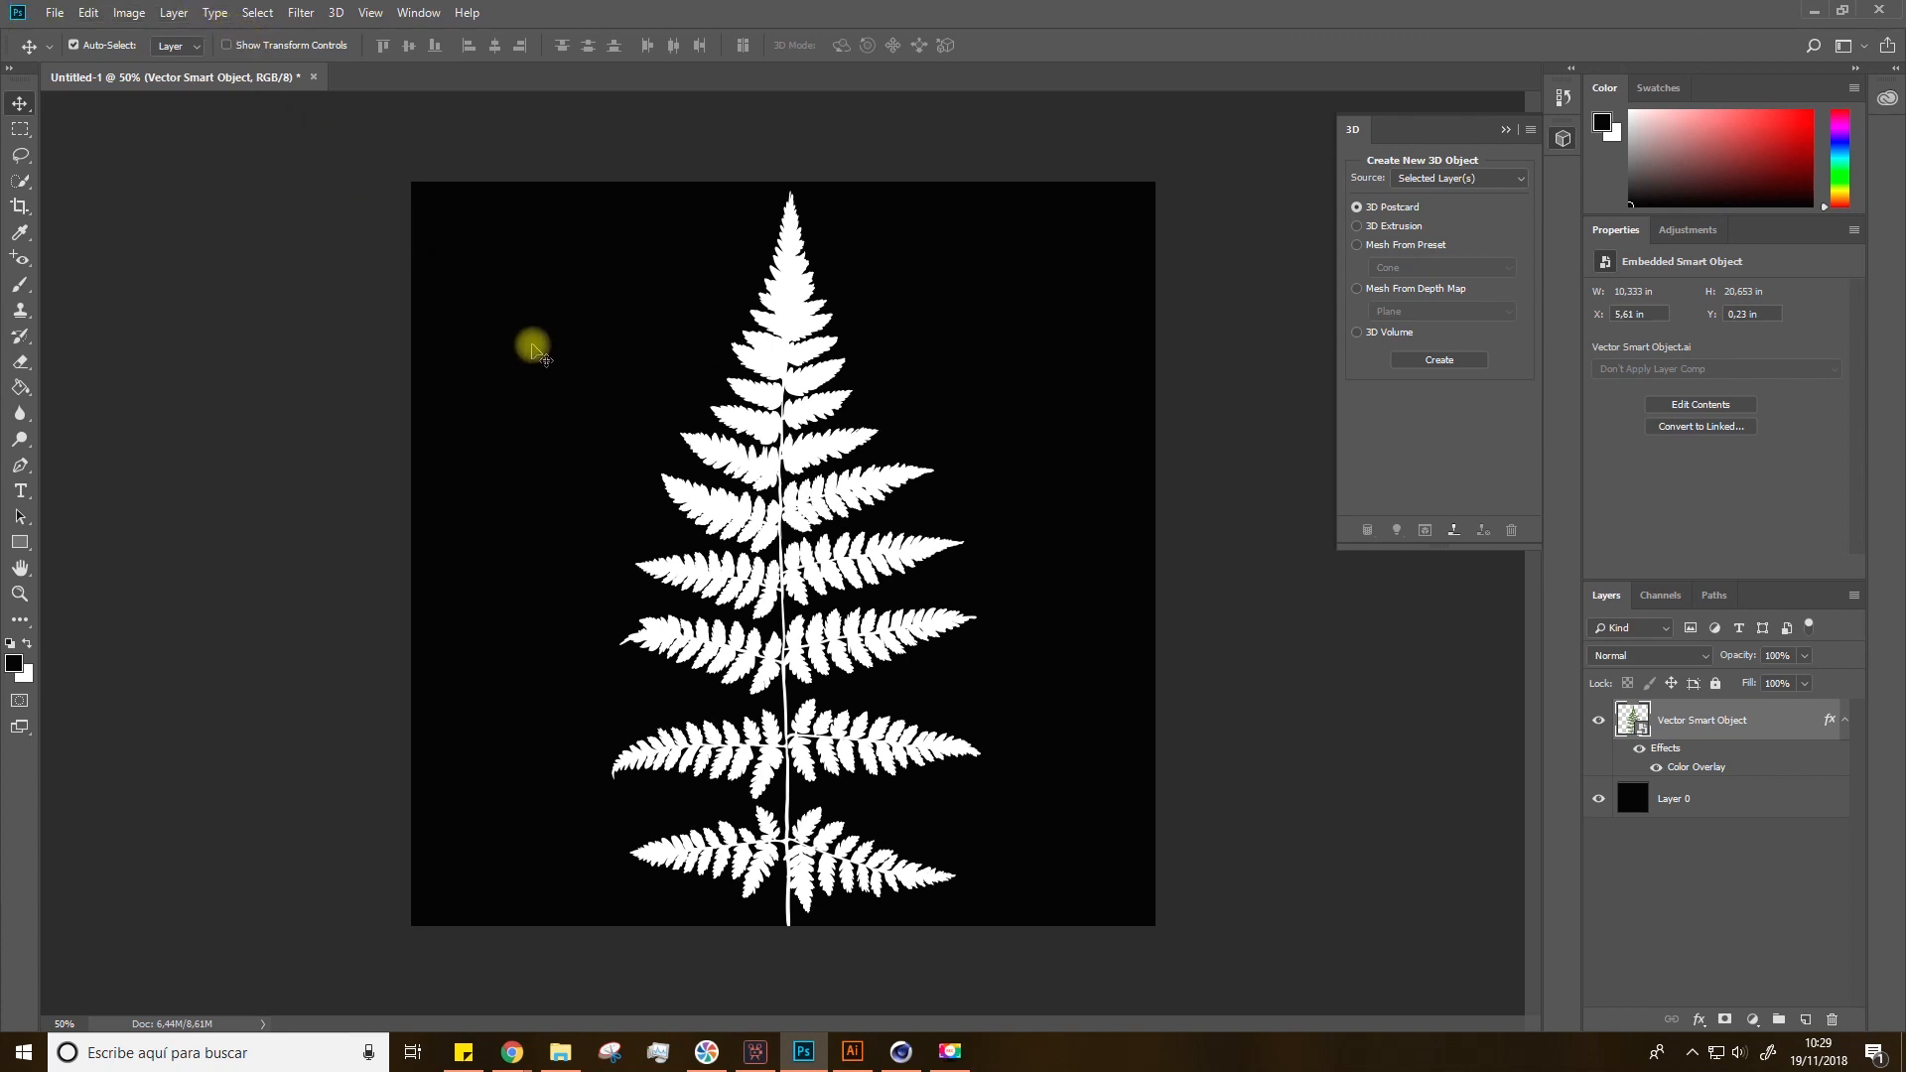
{"action": "key", "text": "space"}
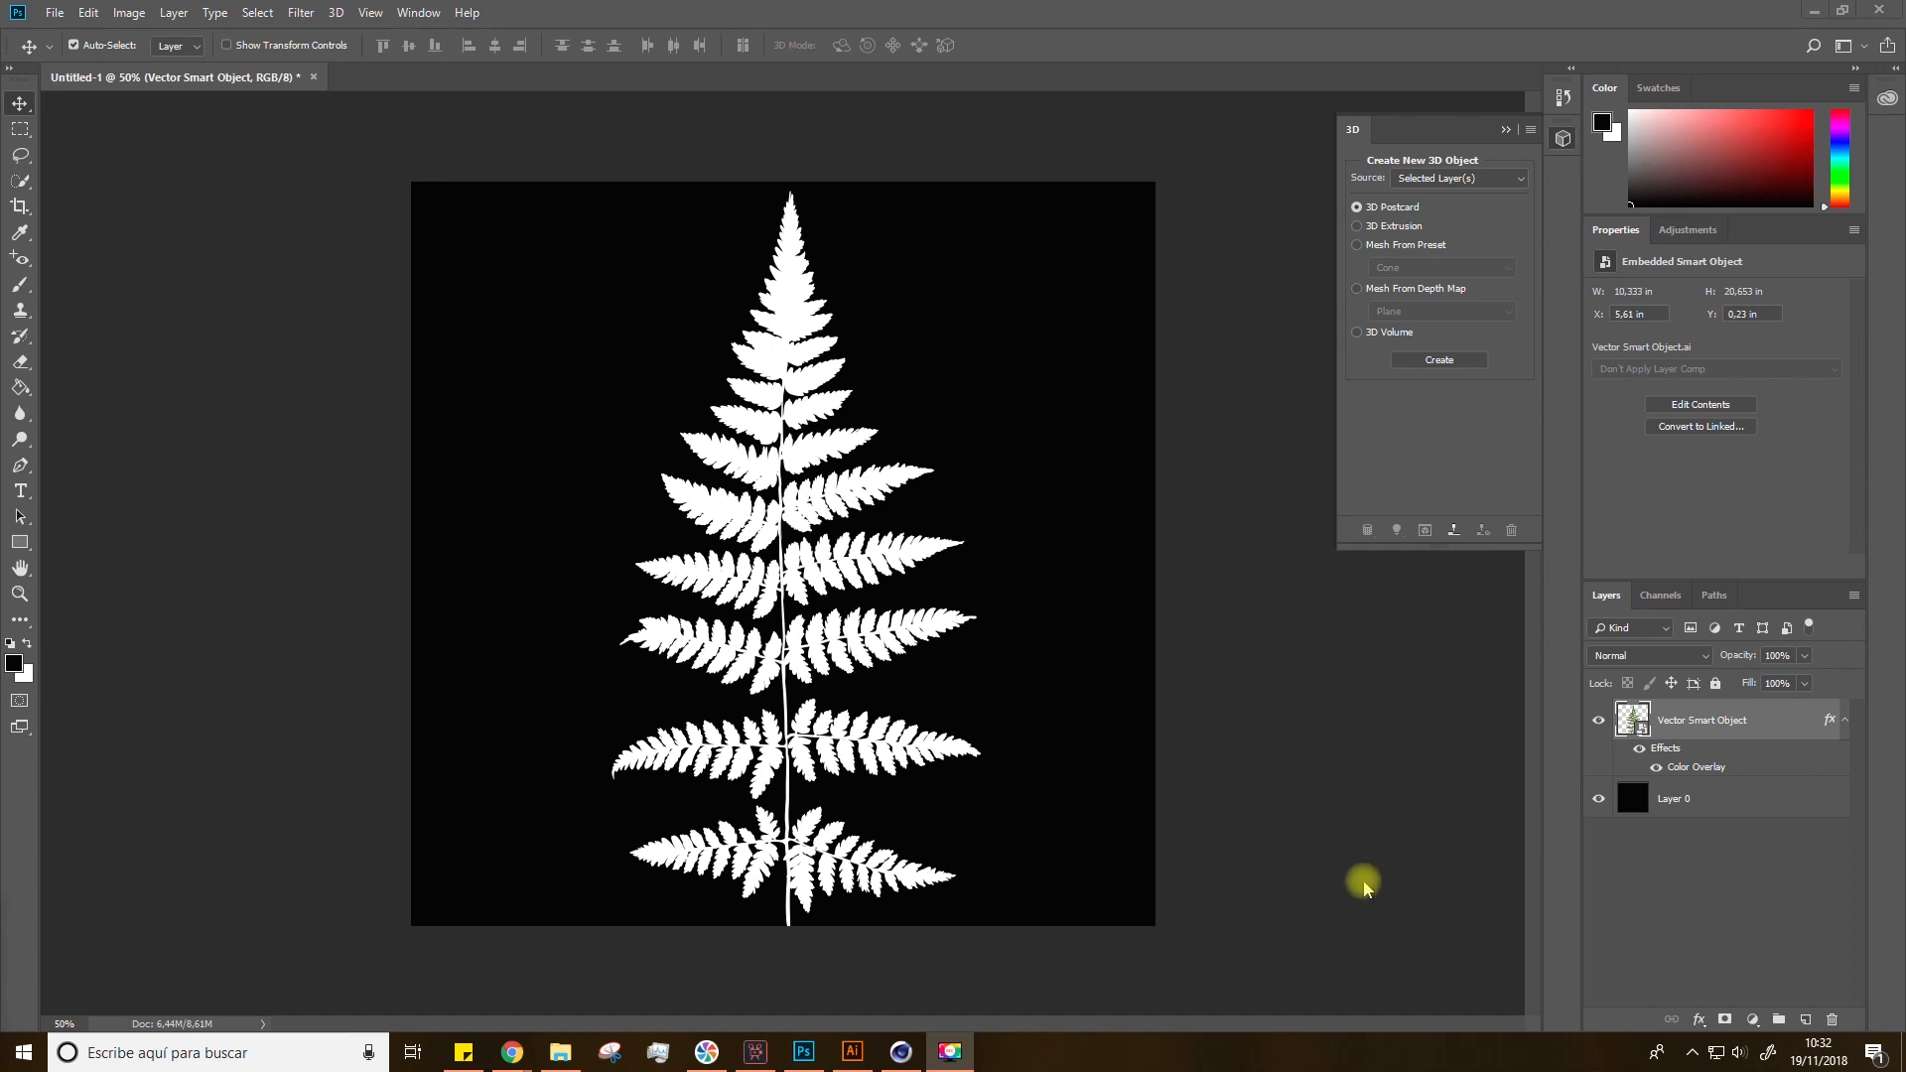
{"action": "key", "text": "space"}
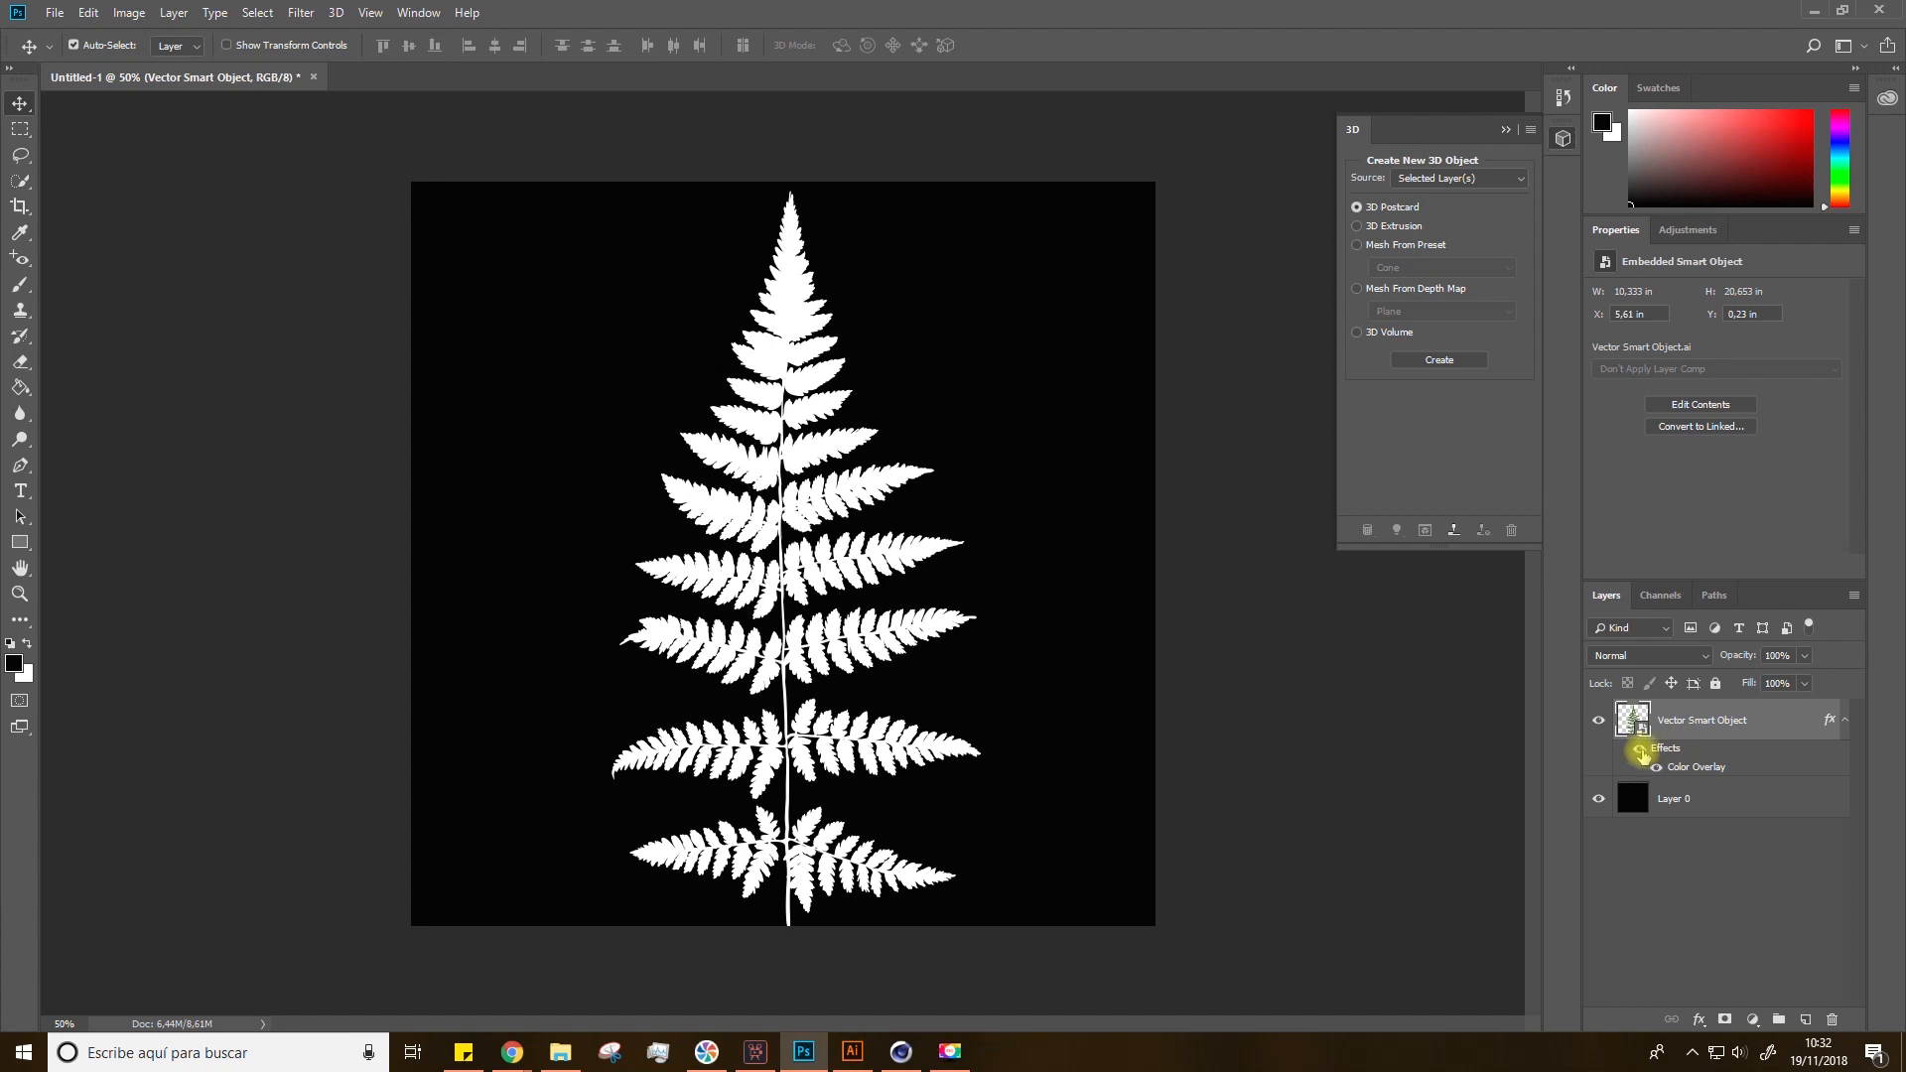
Step: Hide the fern's color overlay effect and refill Layer 0 with white using the Paint Bucket
{"action": "left_click", "coordinate": [1640, 750]}
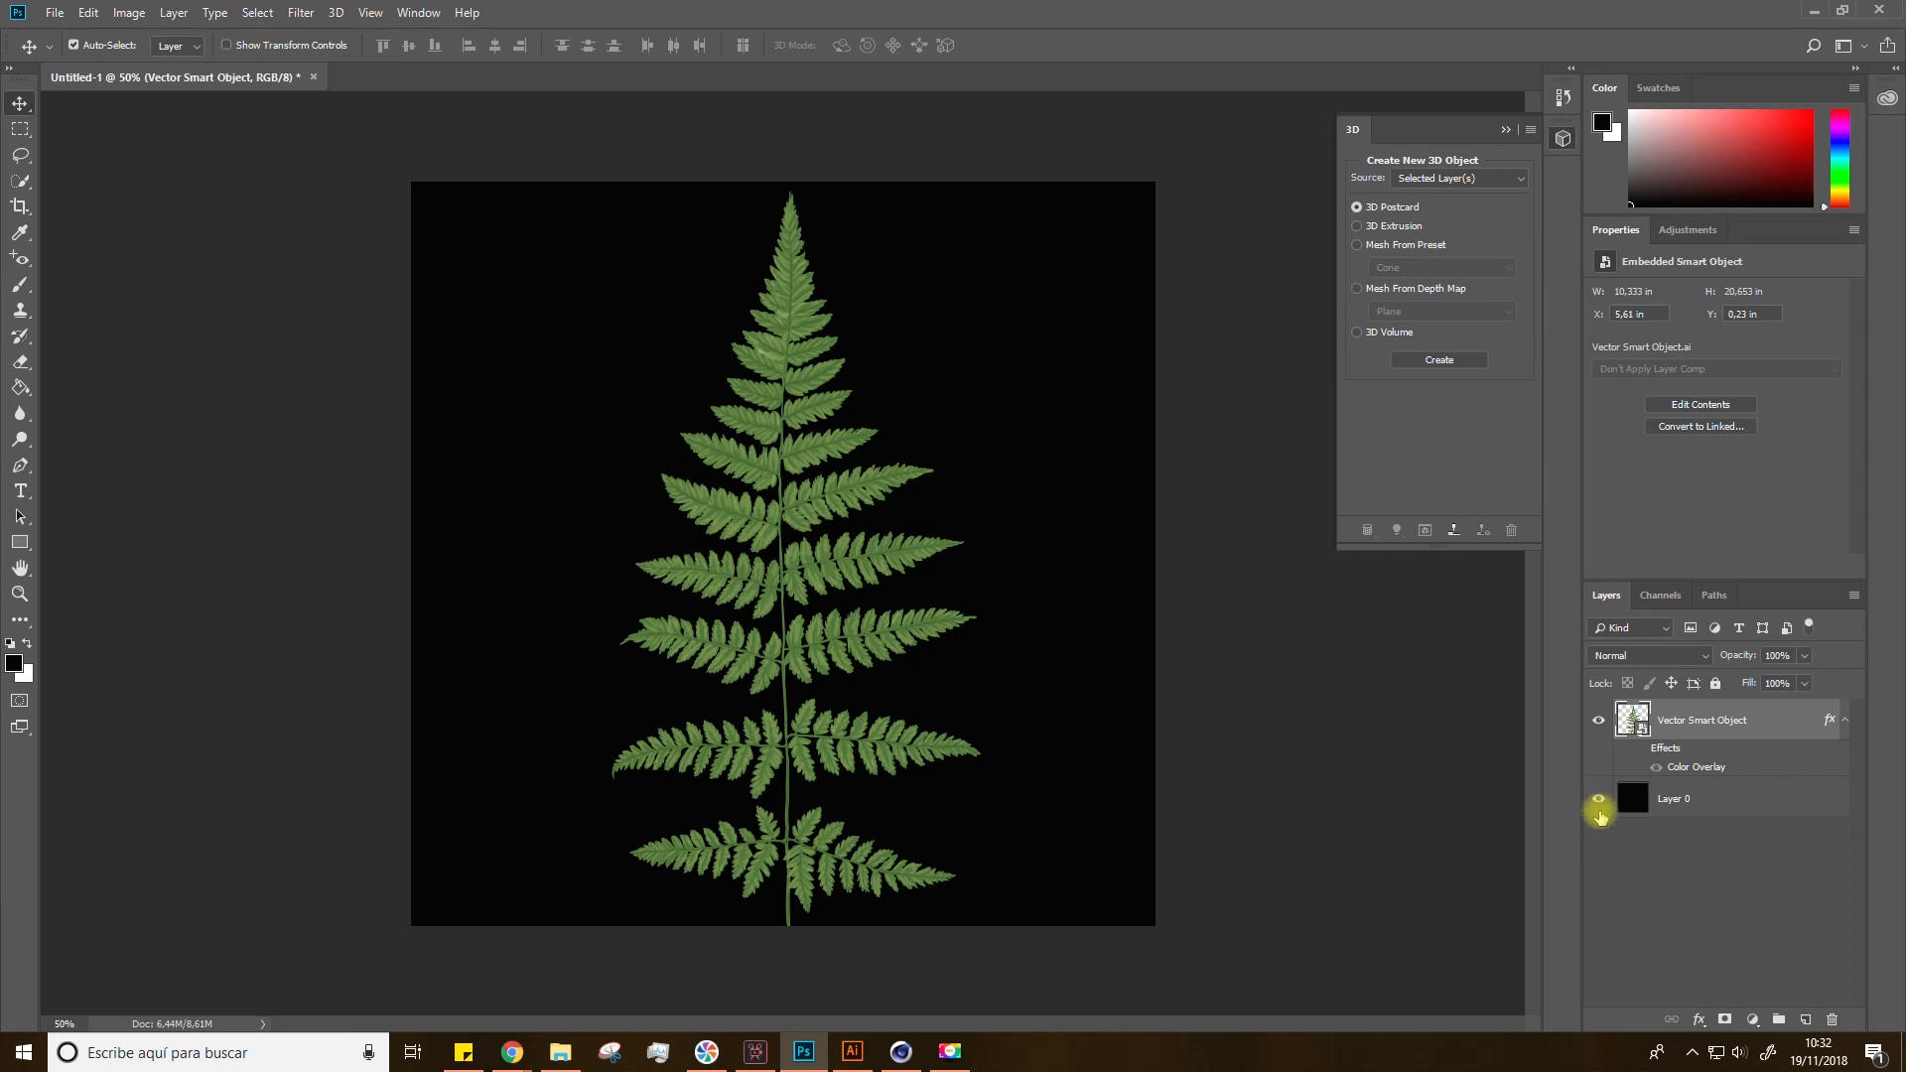
{"action": "left_click", "coordinate": [1676, 802]}
{"action": "key", "text": "g"}
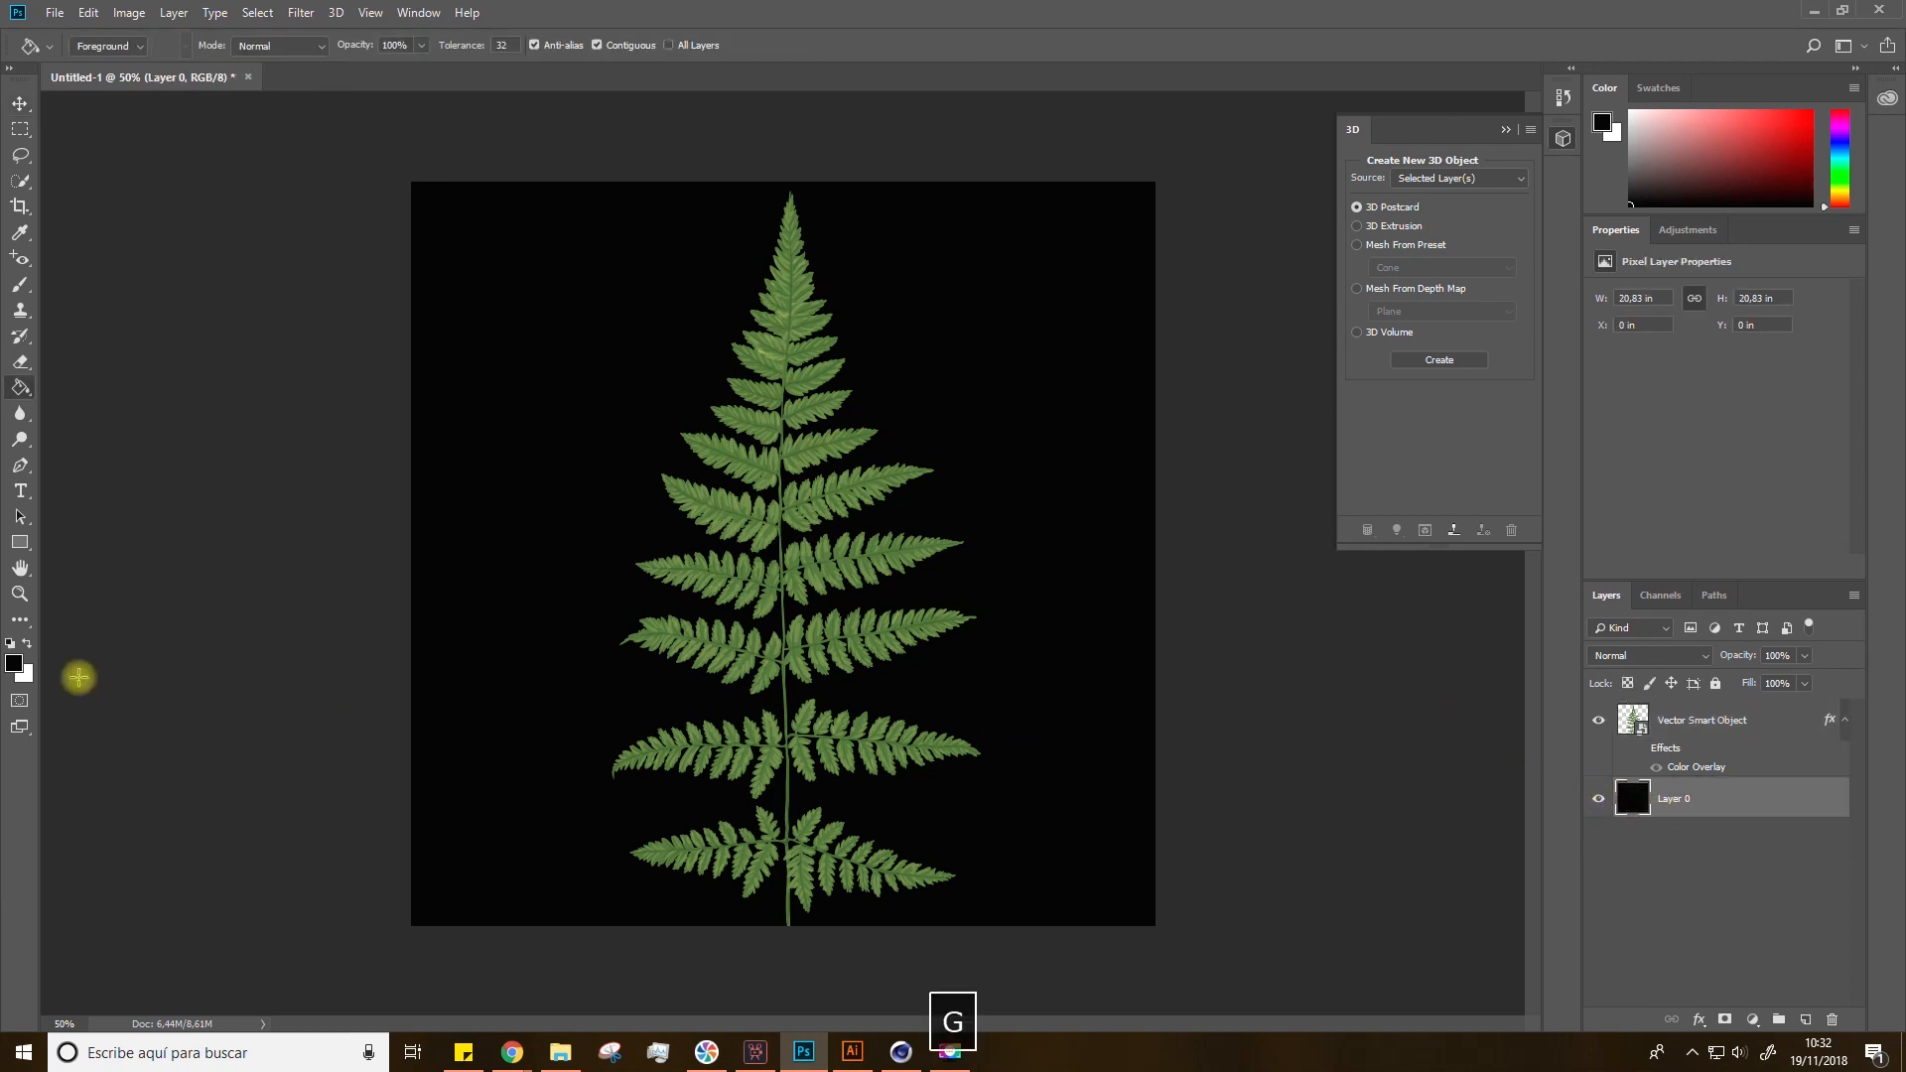
{"action": "left_click", "coordinate": [26, 643]}
{"action": "left_click", "coordinate": [511, 591]}
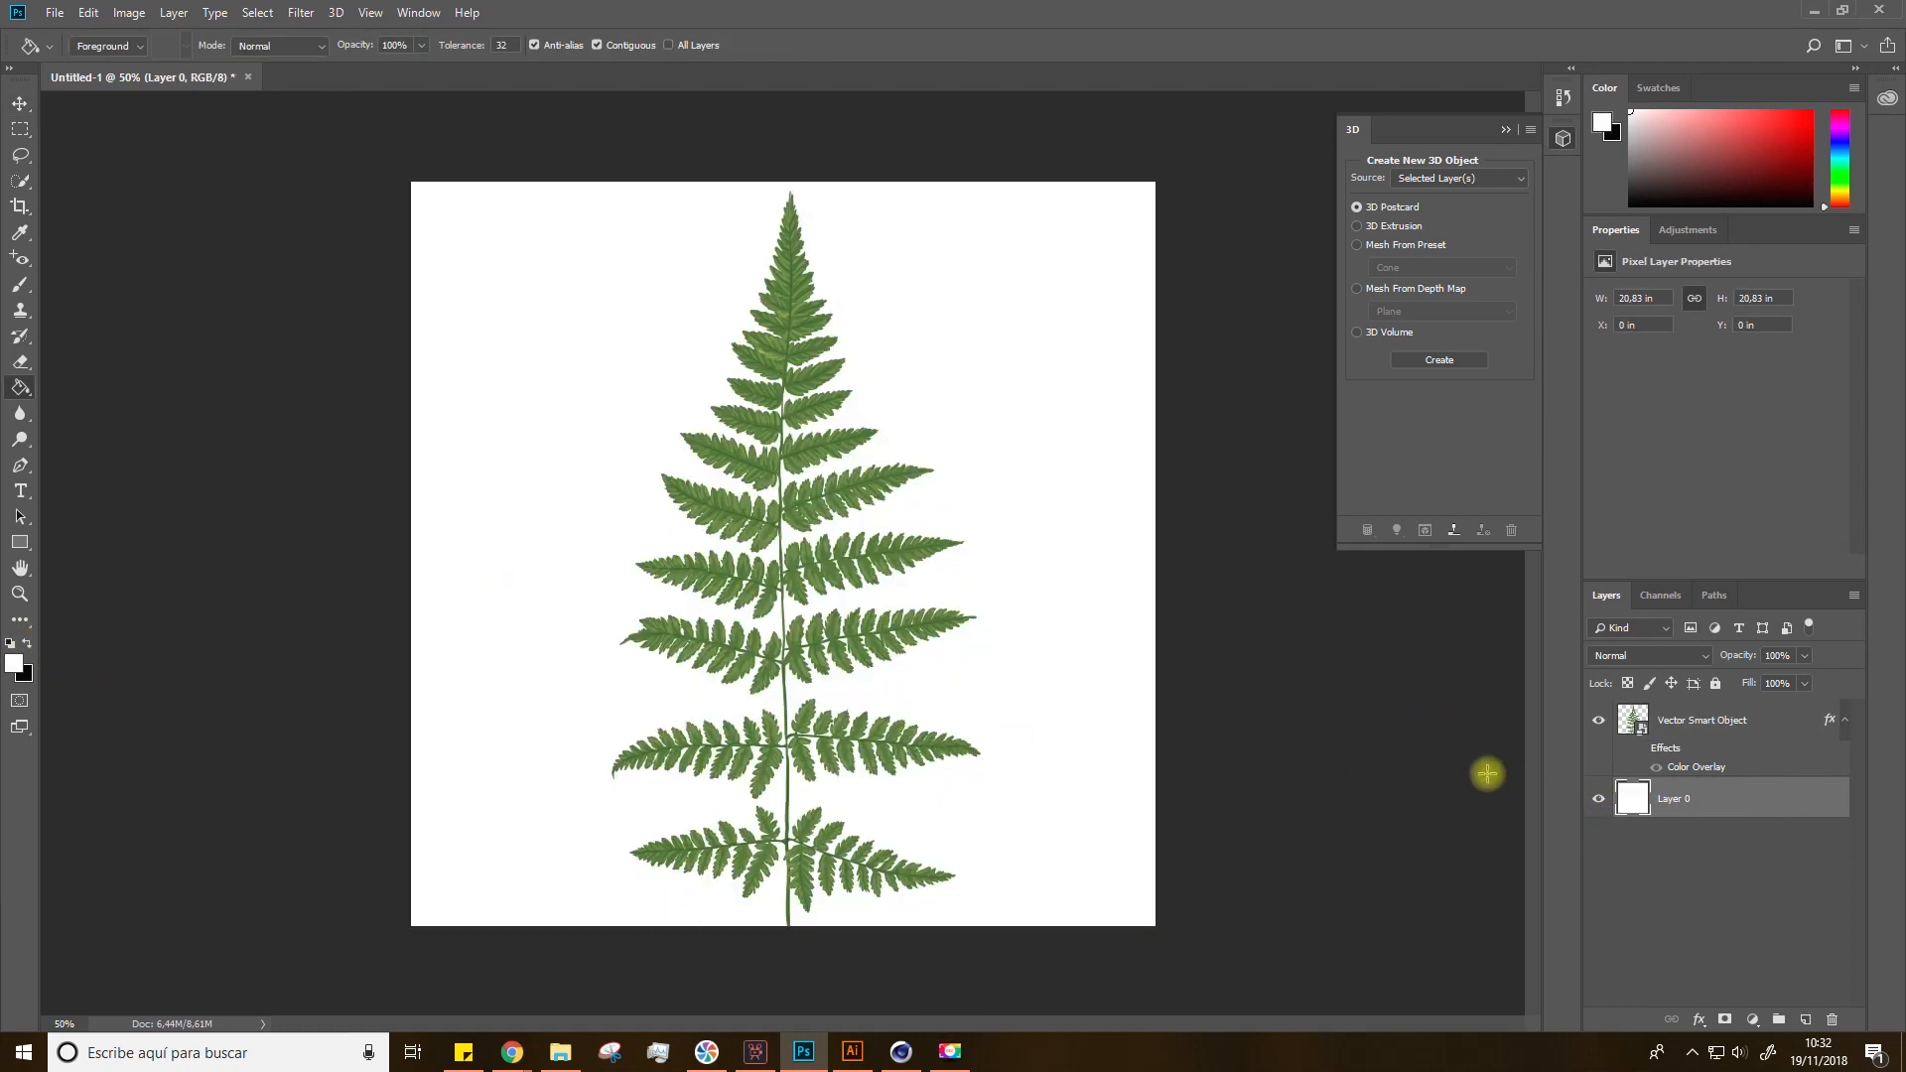
Step: Select both the fern and Layer 0 and merge them into a single layer
{"action": "left_click", "coordinate": [1699, 725]}
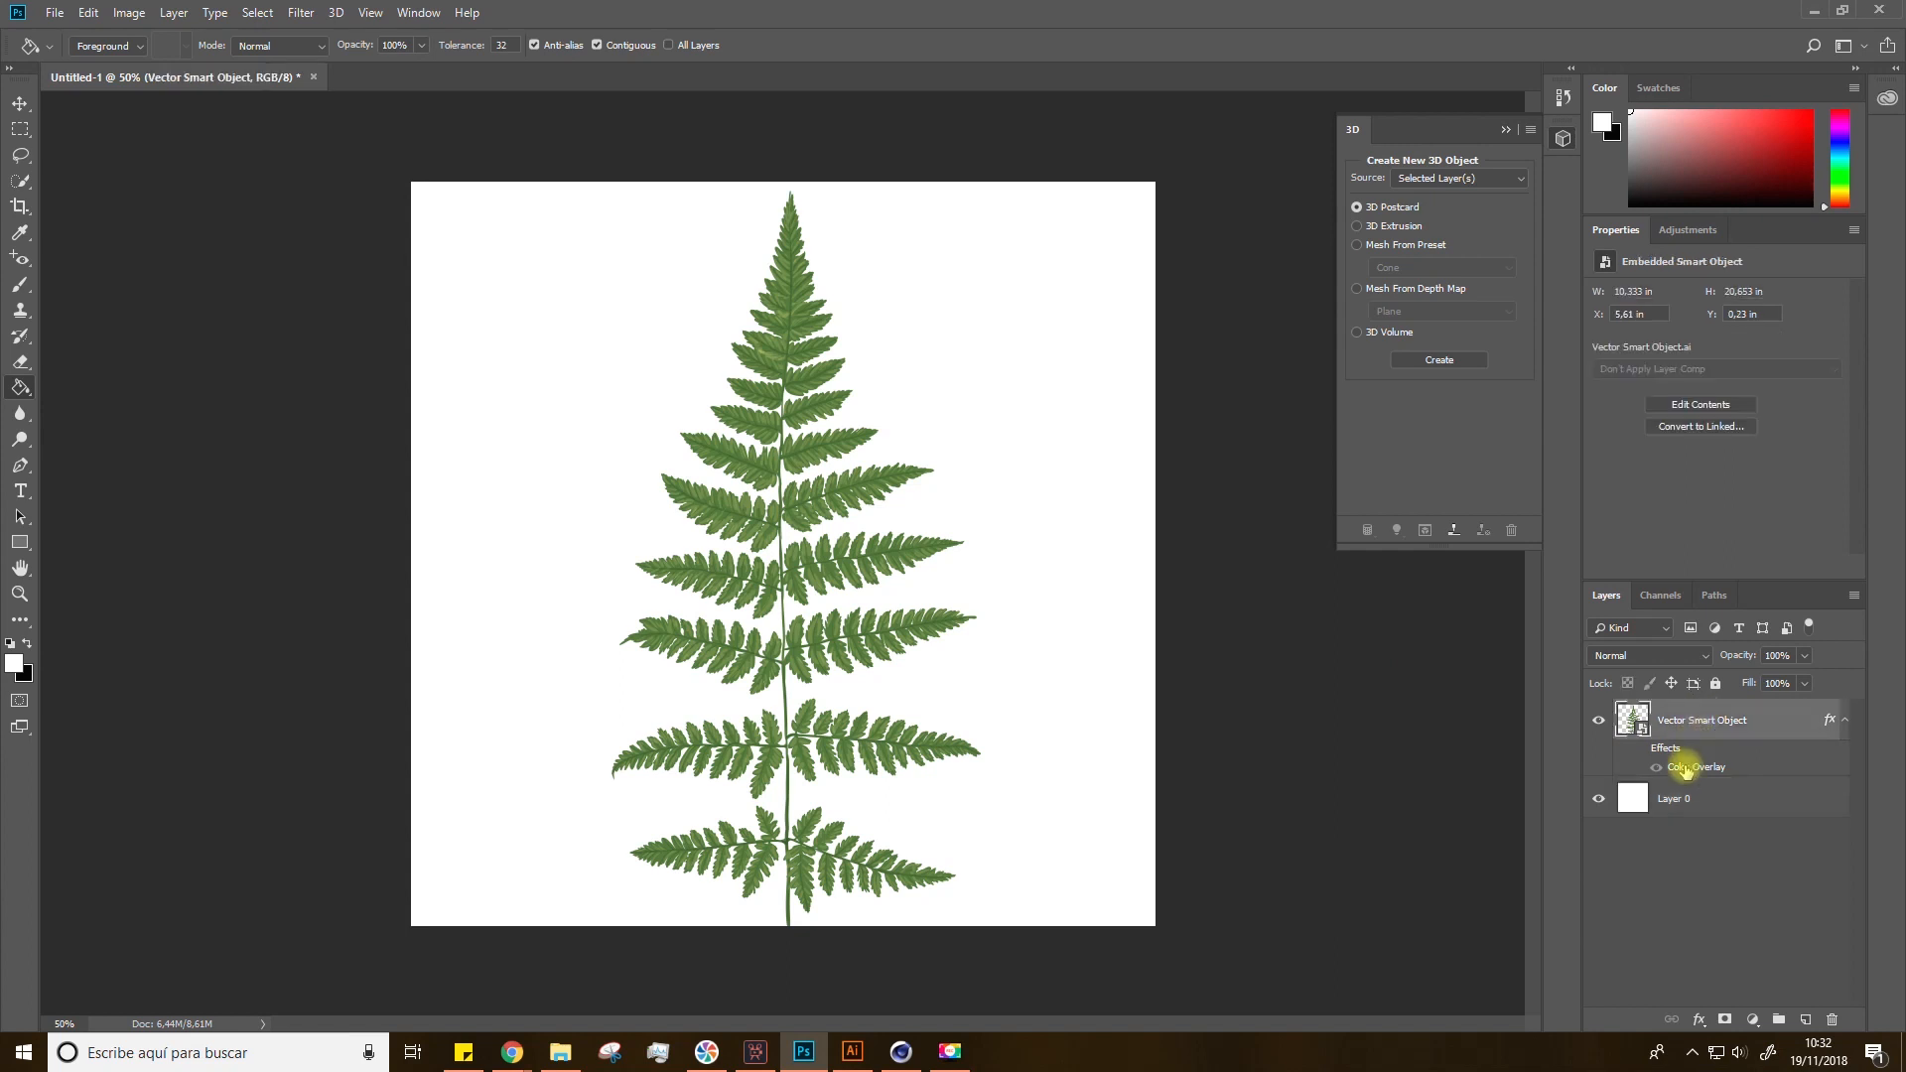
{"action": "left_click", "coordinate": [1689, 782], "text": "shift"}
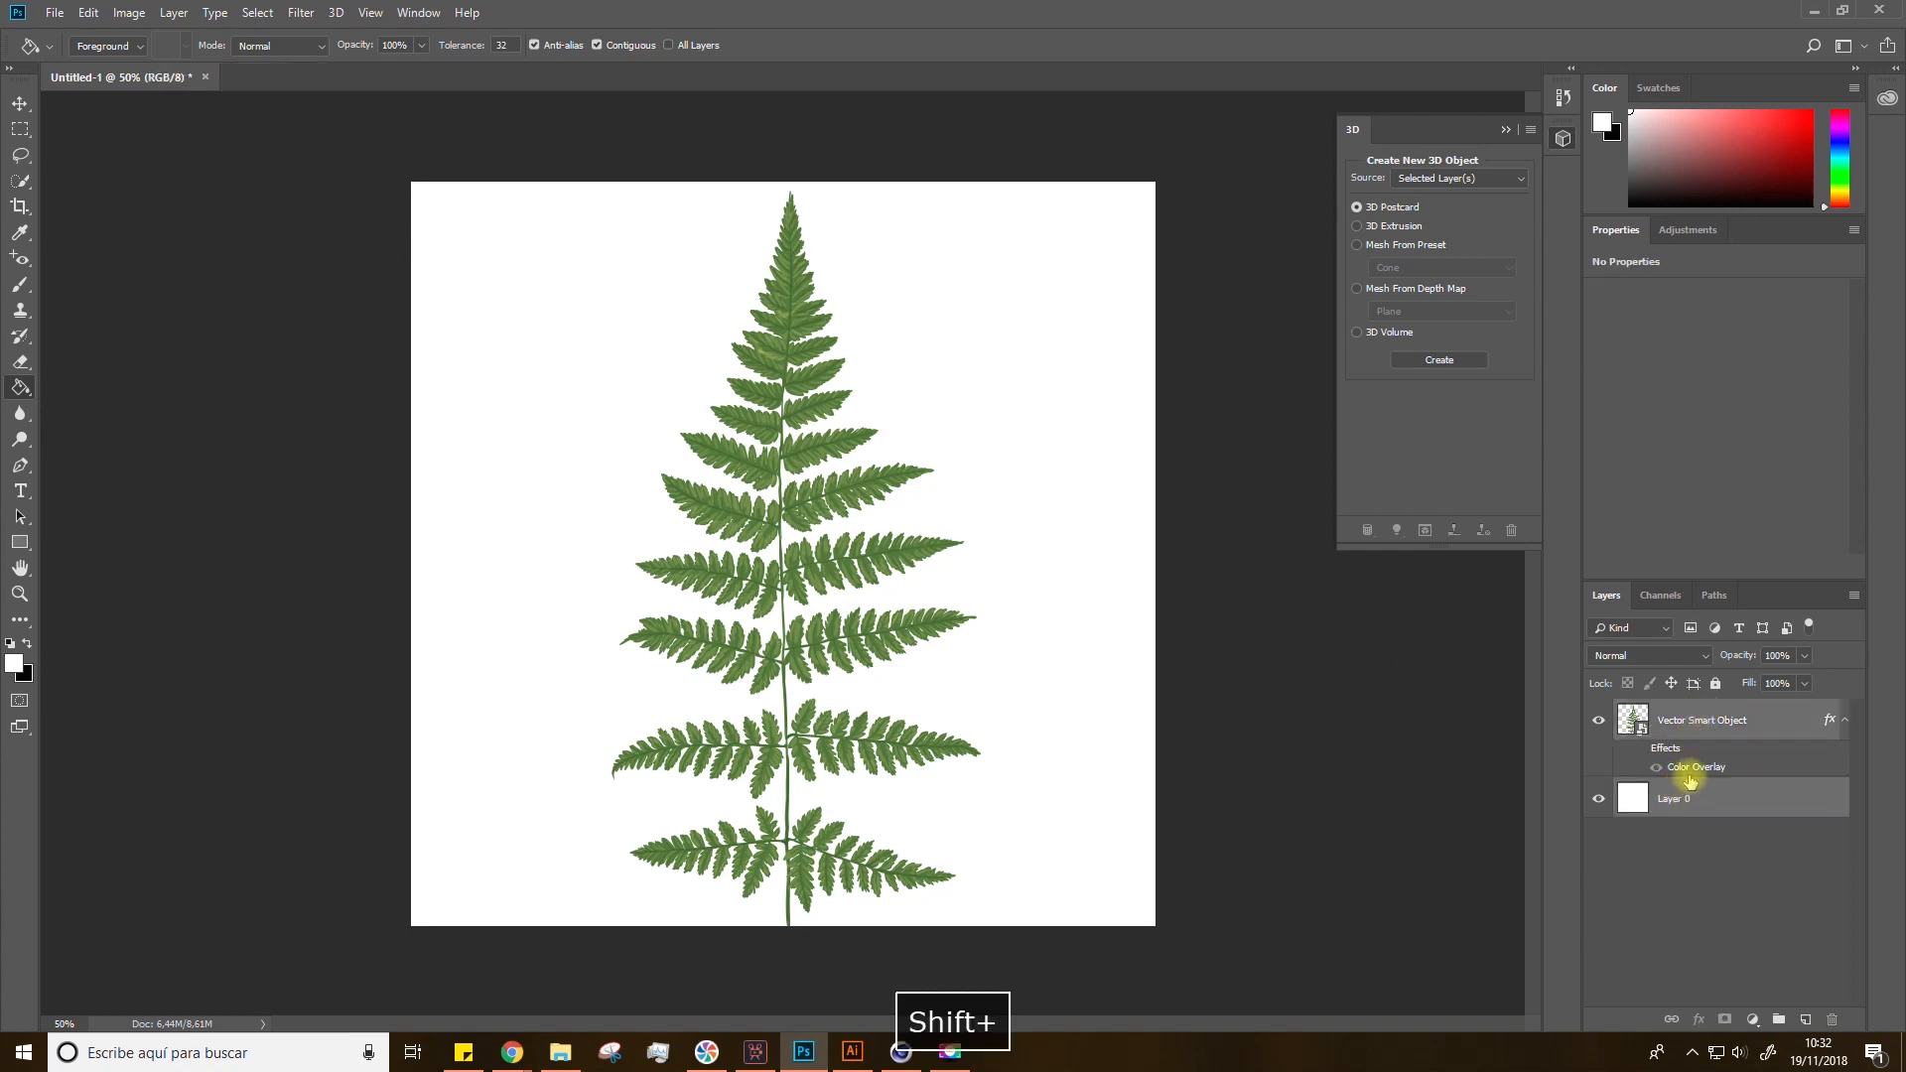
{"action": "right_click", "coordinate": [1682, 731]}
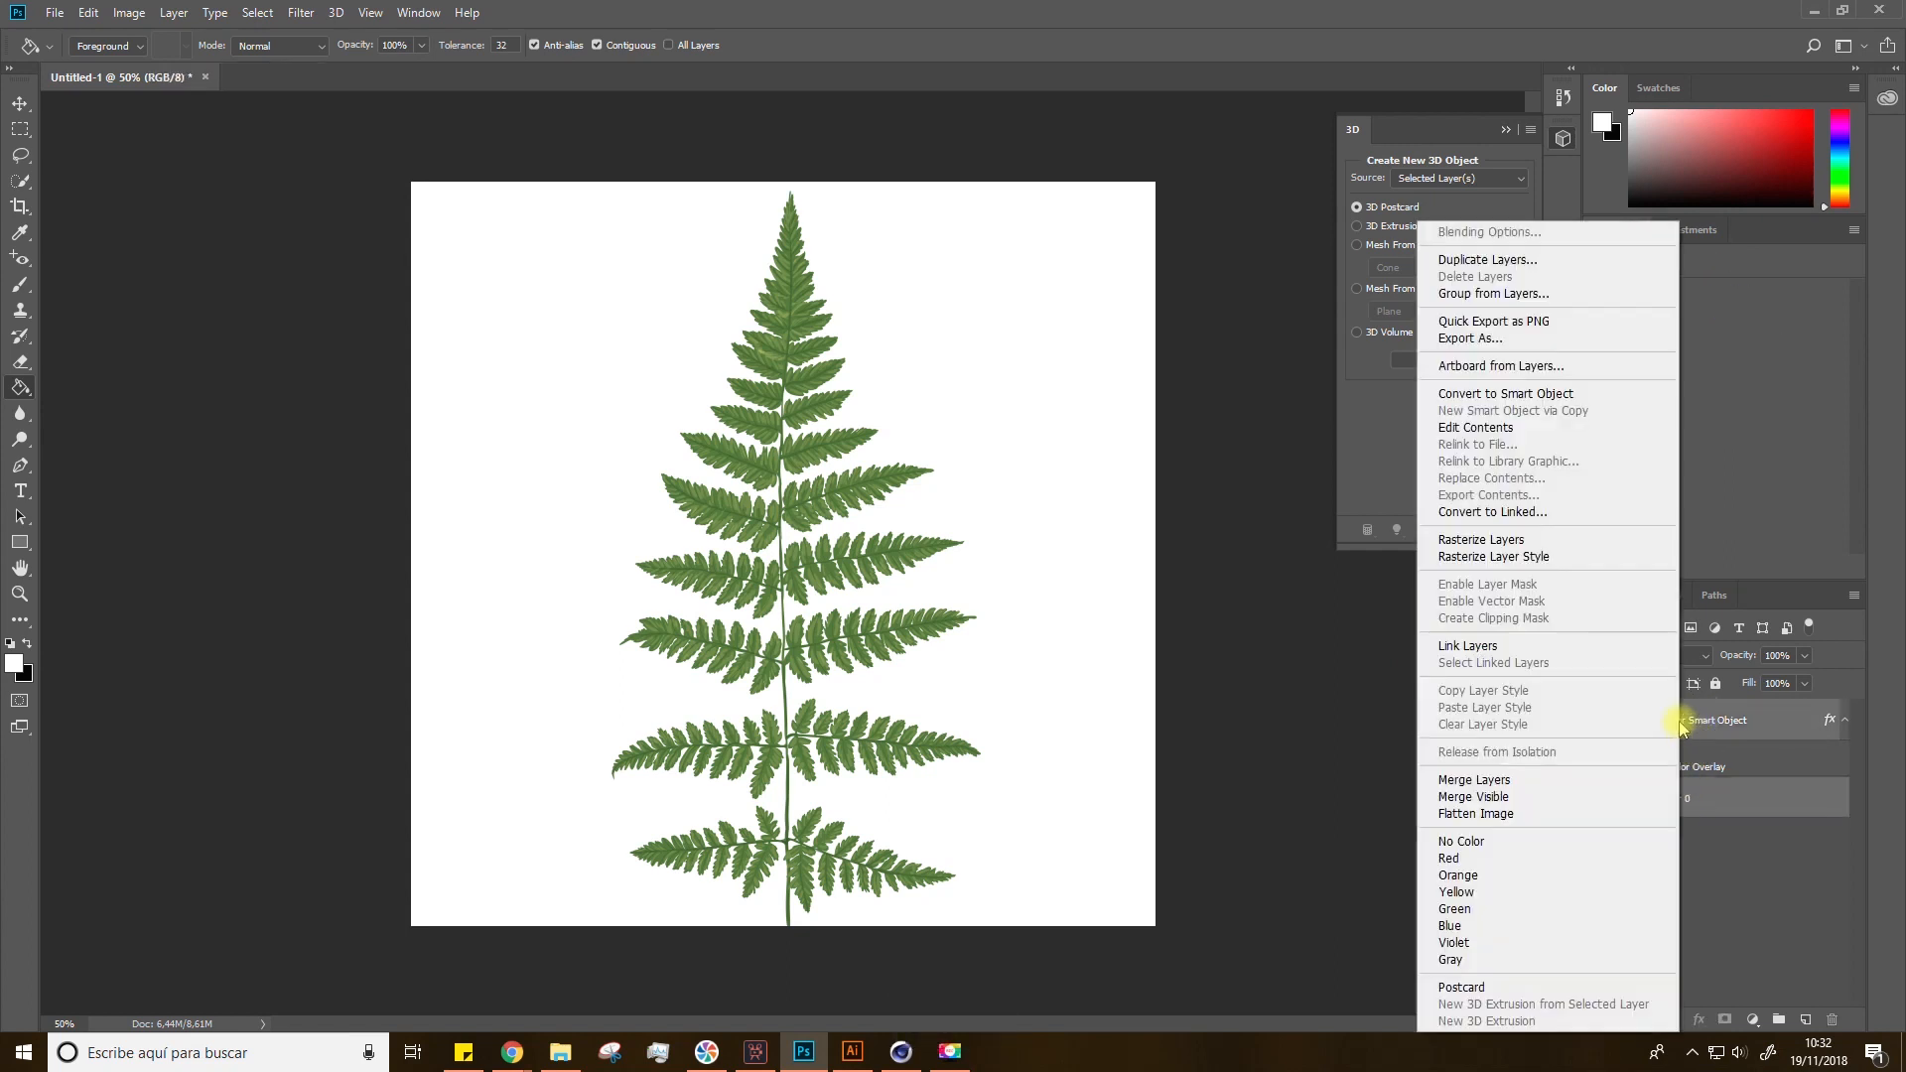
{"action": "left_click", "coordinate": [1513, 780]}
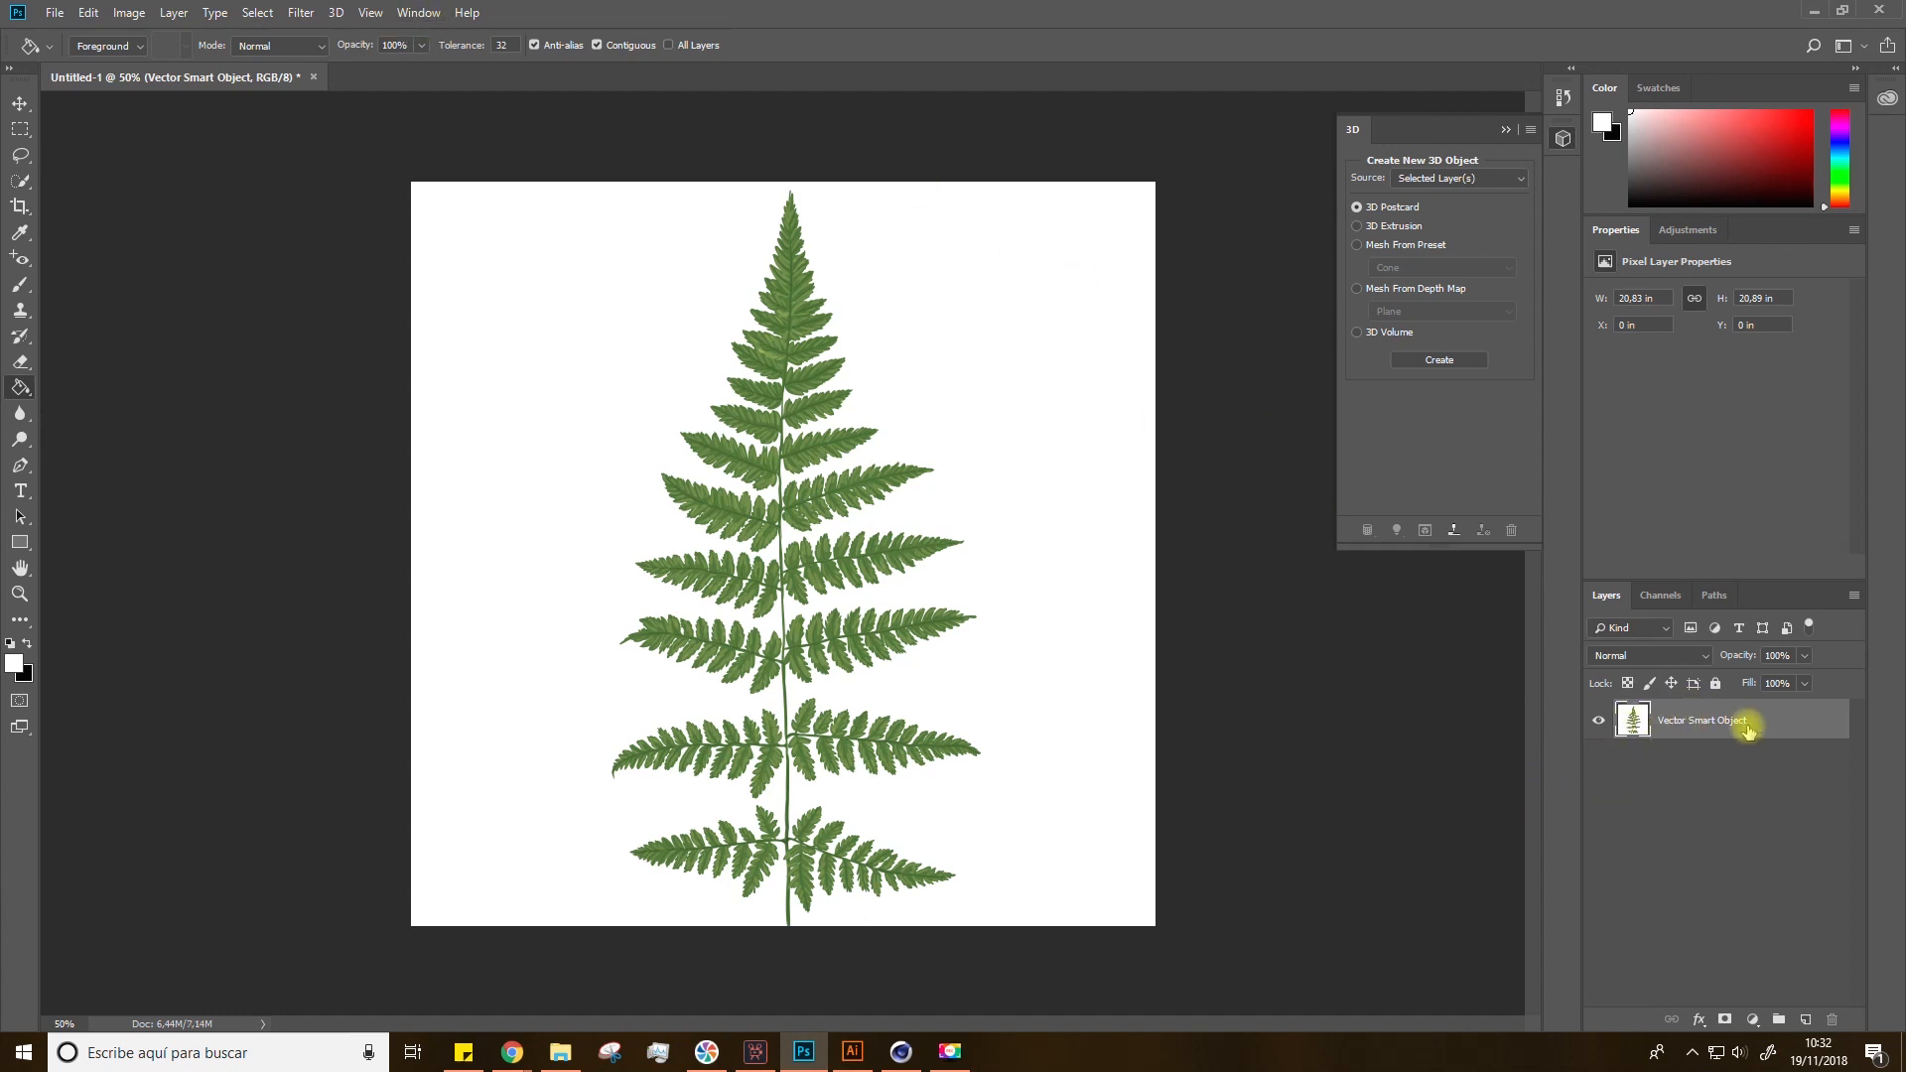
Step: Start Generate Normal Map on the fern layer, keeping the embedded color profile for the lighting document
{"action": "left_click", "coordinate": [299, 13]}
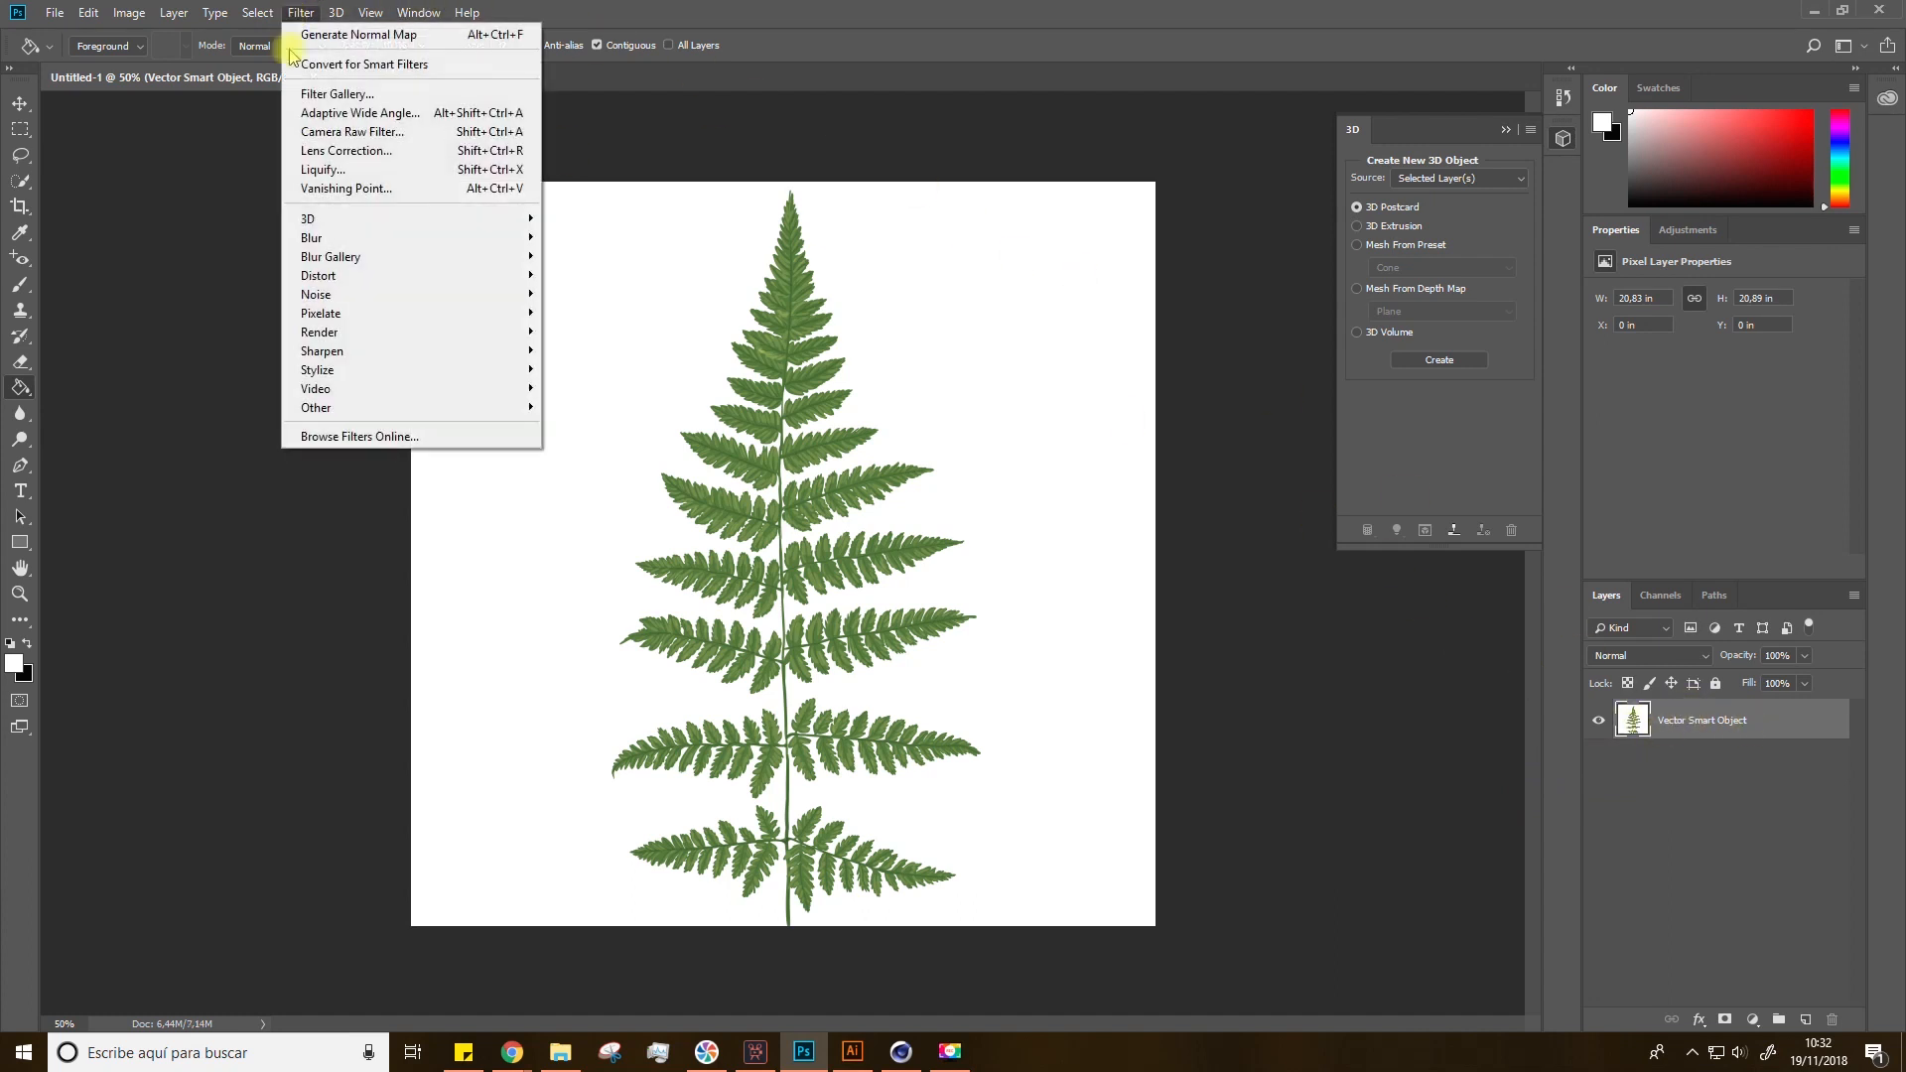
{"action": "mouse_move", "coordinate": [314, 220]}
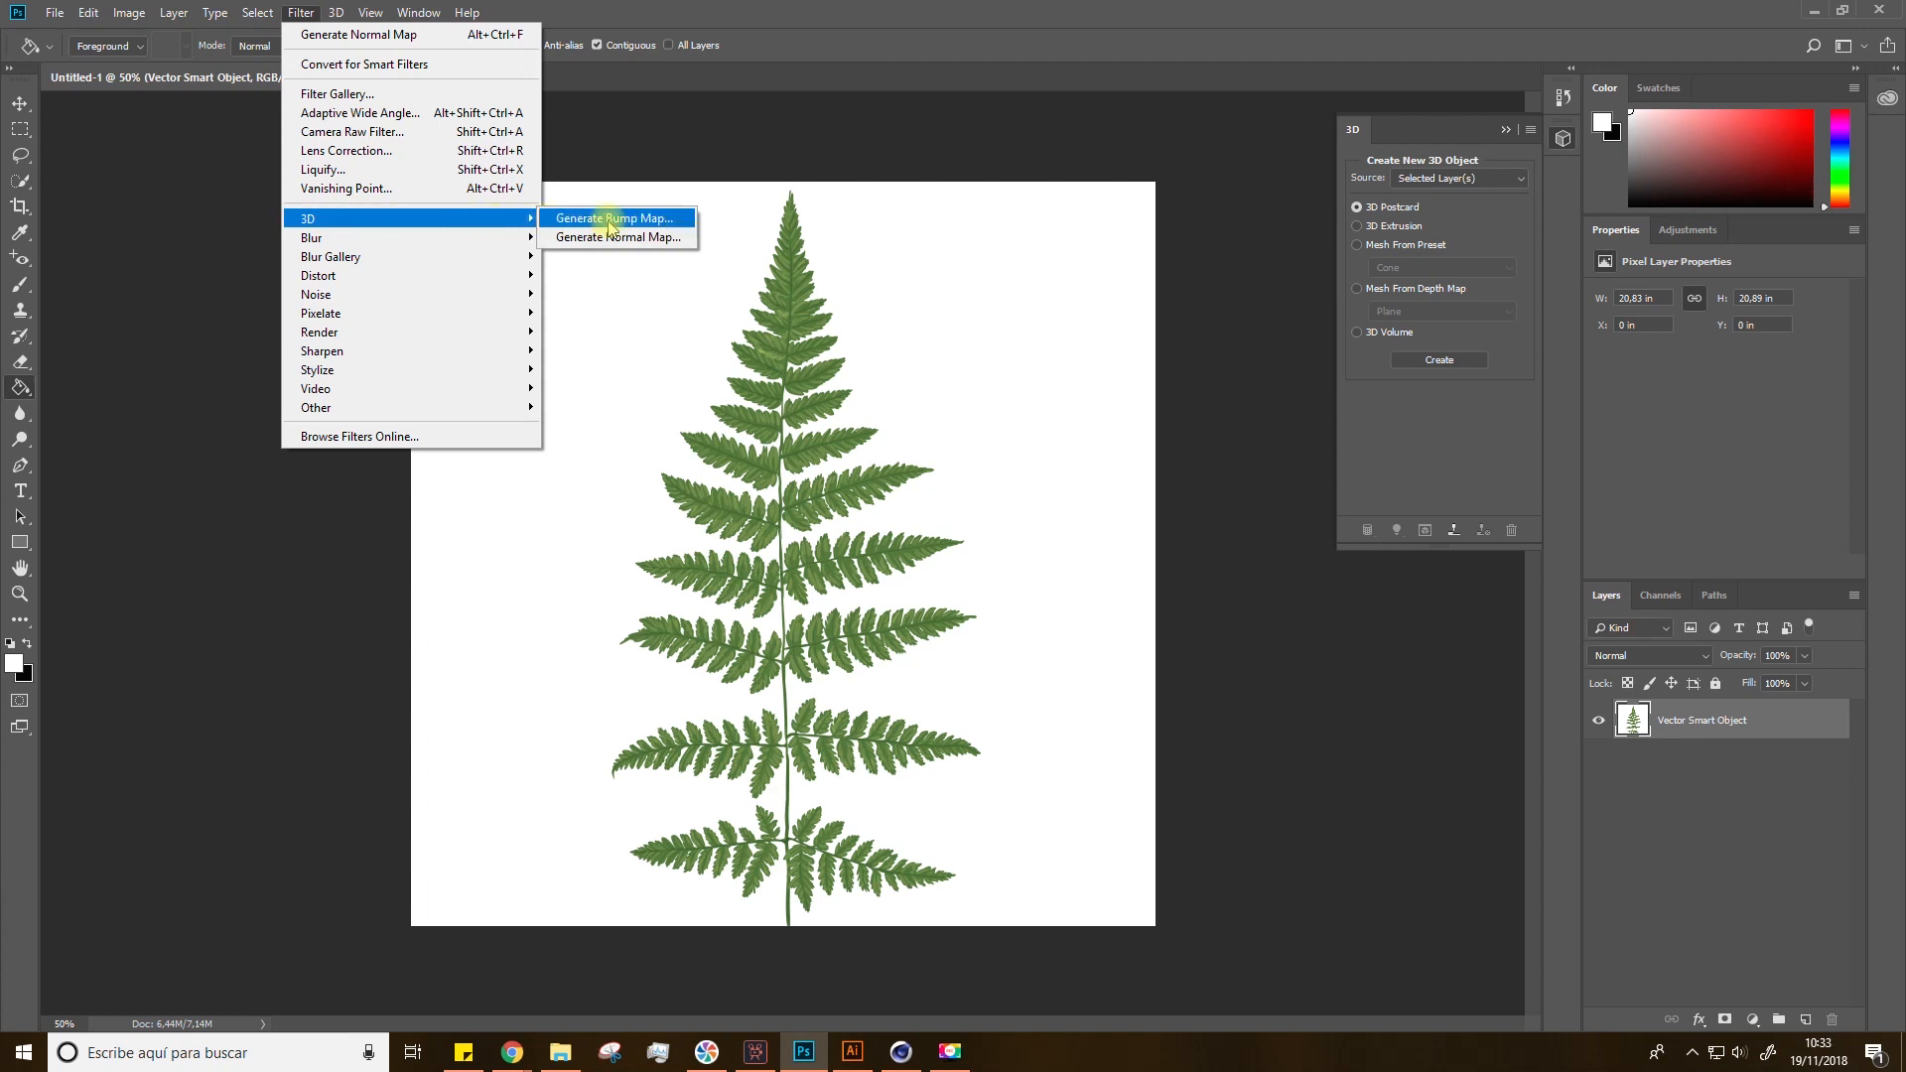
{"action": "left_click", "coordinate": [660, 242]}
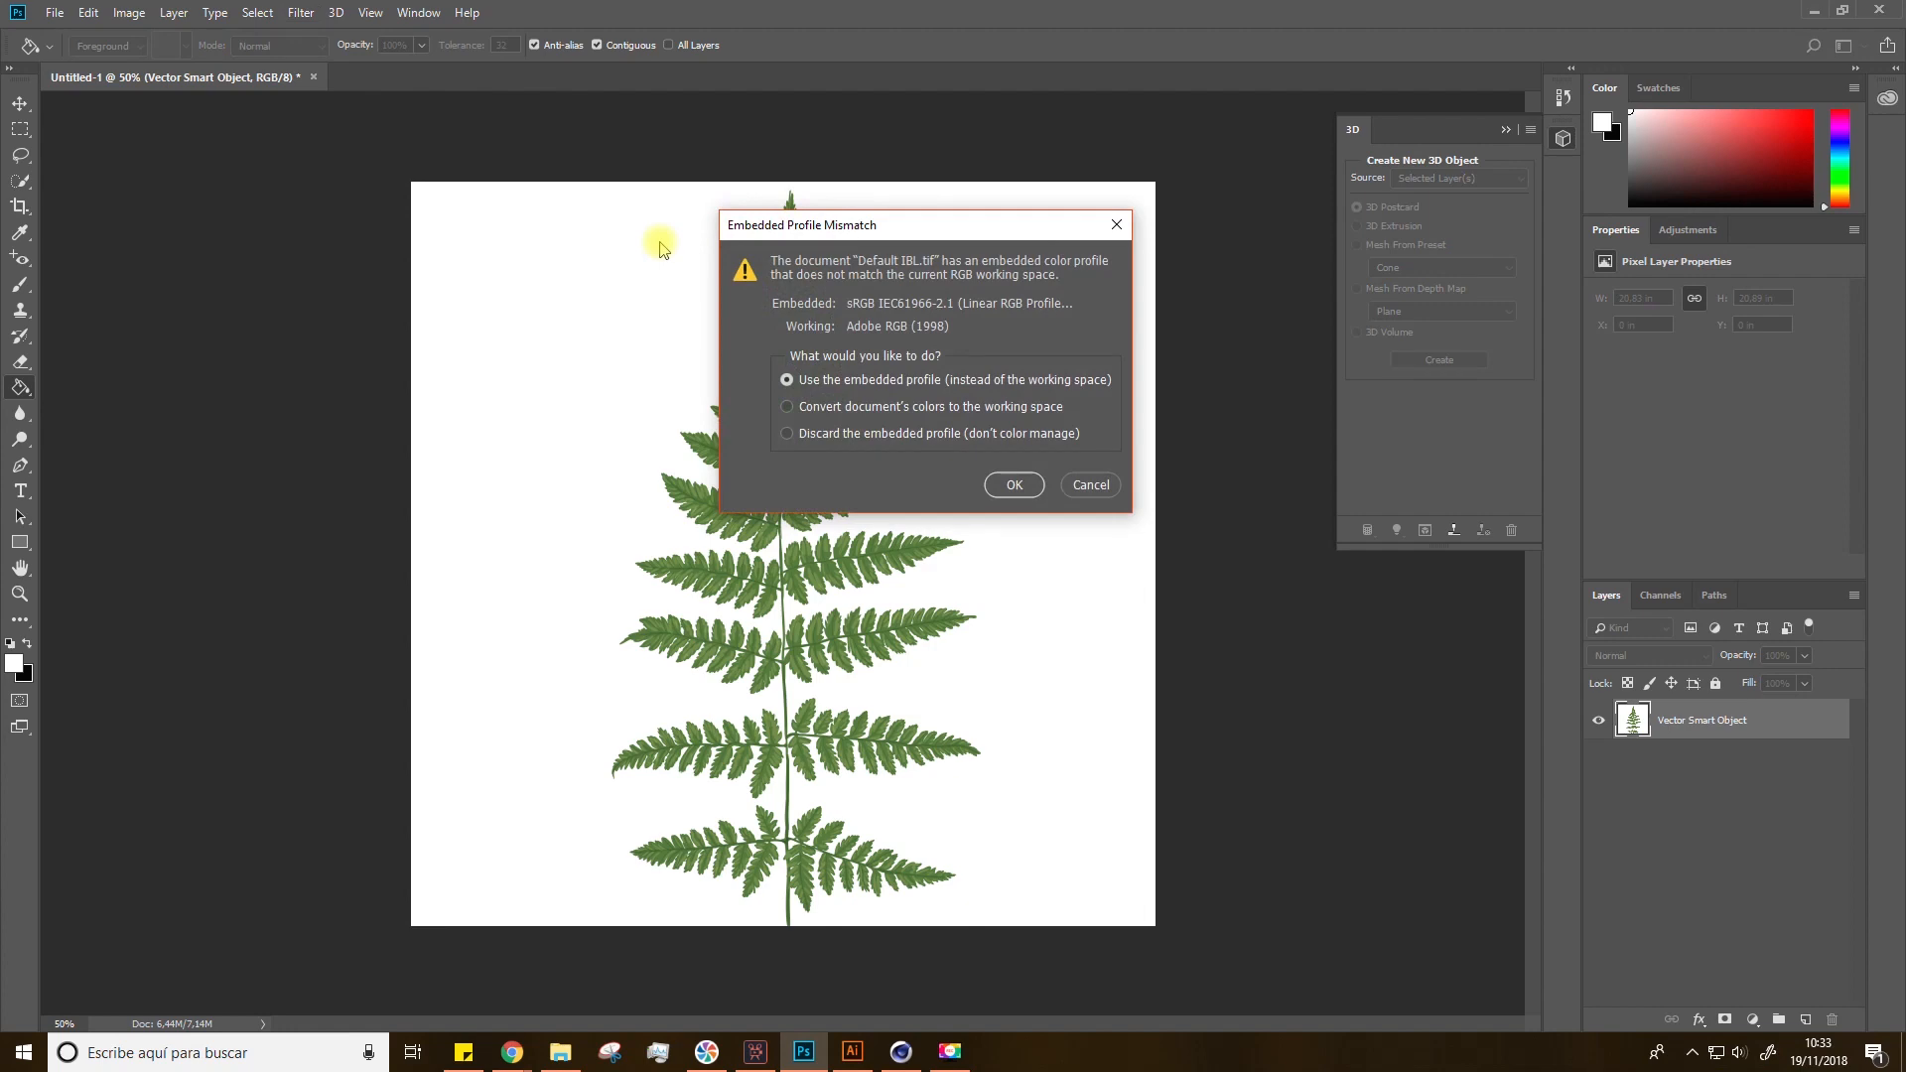
{"action": "left_click", "coordinate": [1005, 481]}
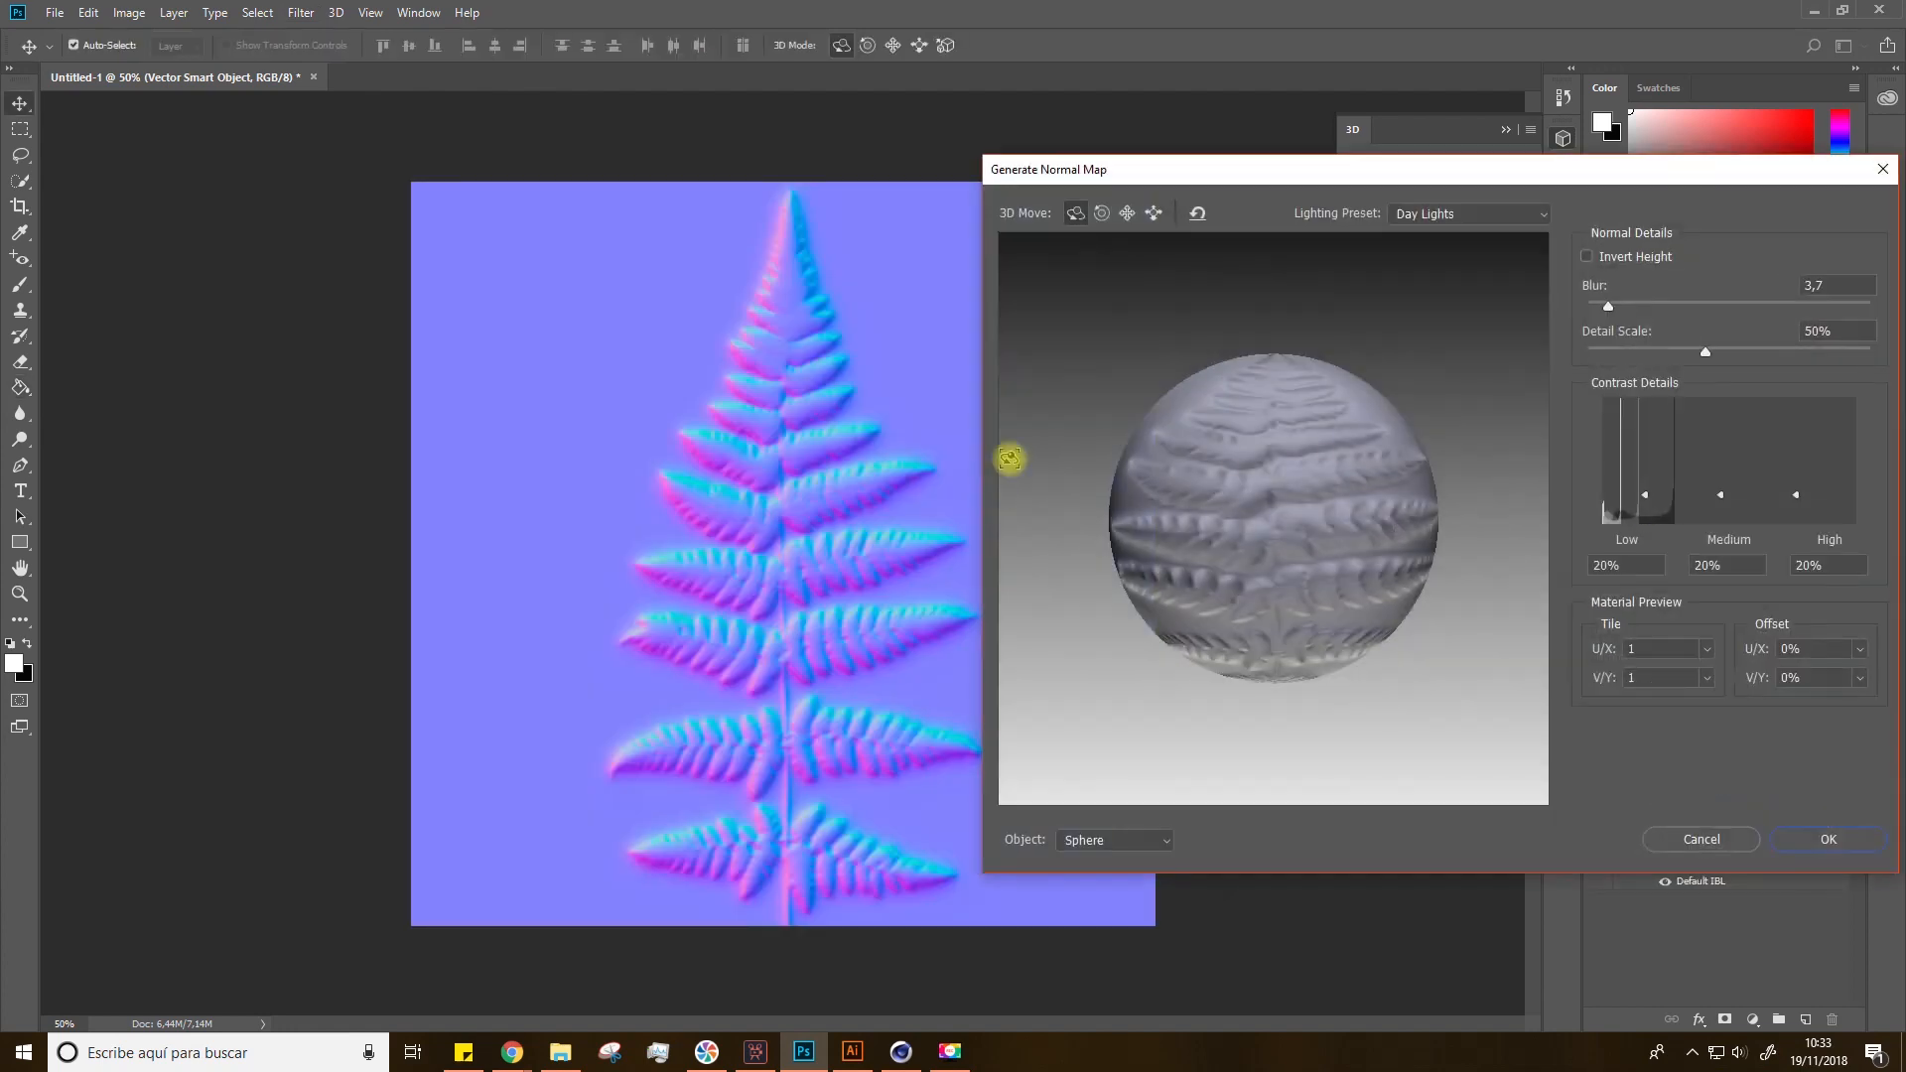
Step: Toggle Invert Height on and off to compare the normal map preview
{"action": "left_click_drag", "start_coordinate": [1196, 175], "coordinate": [1169, 209]}
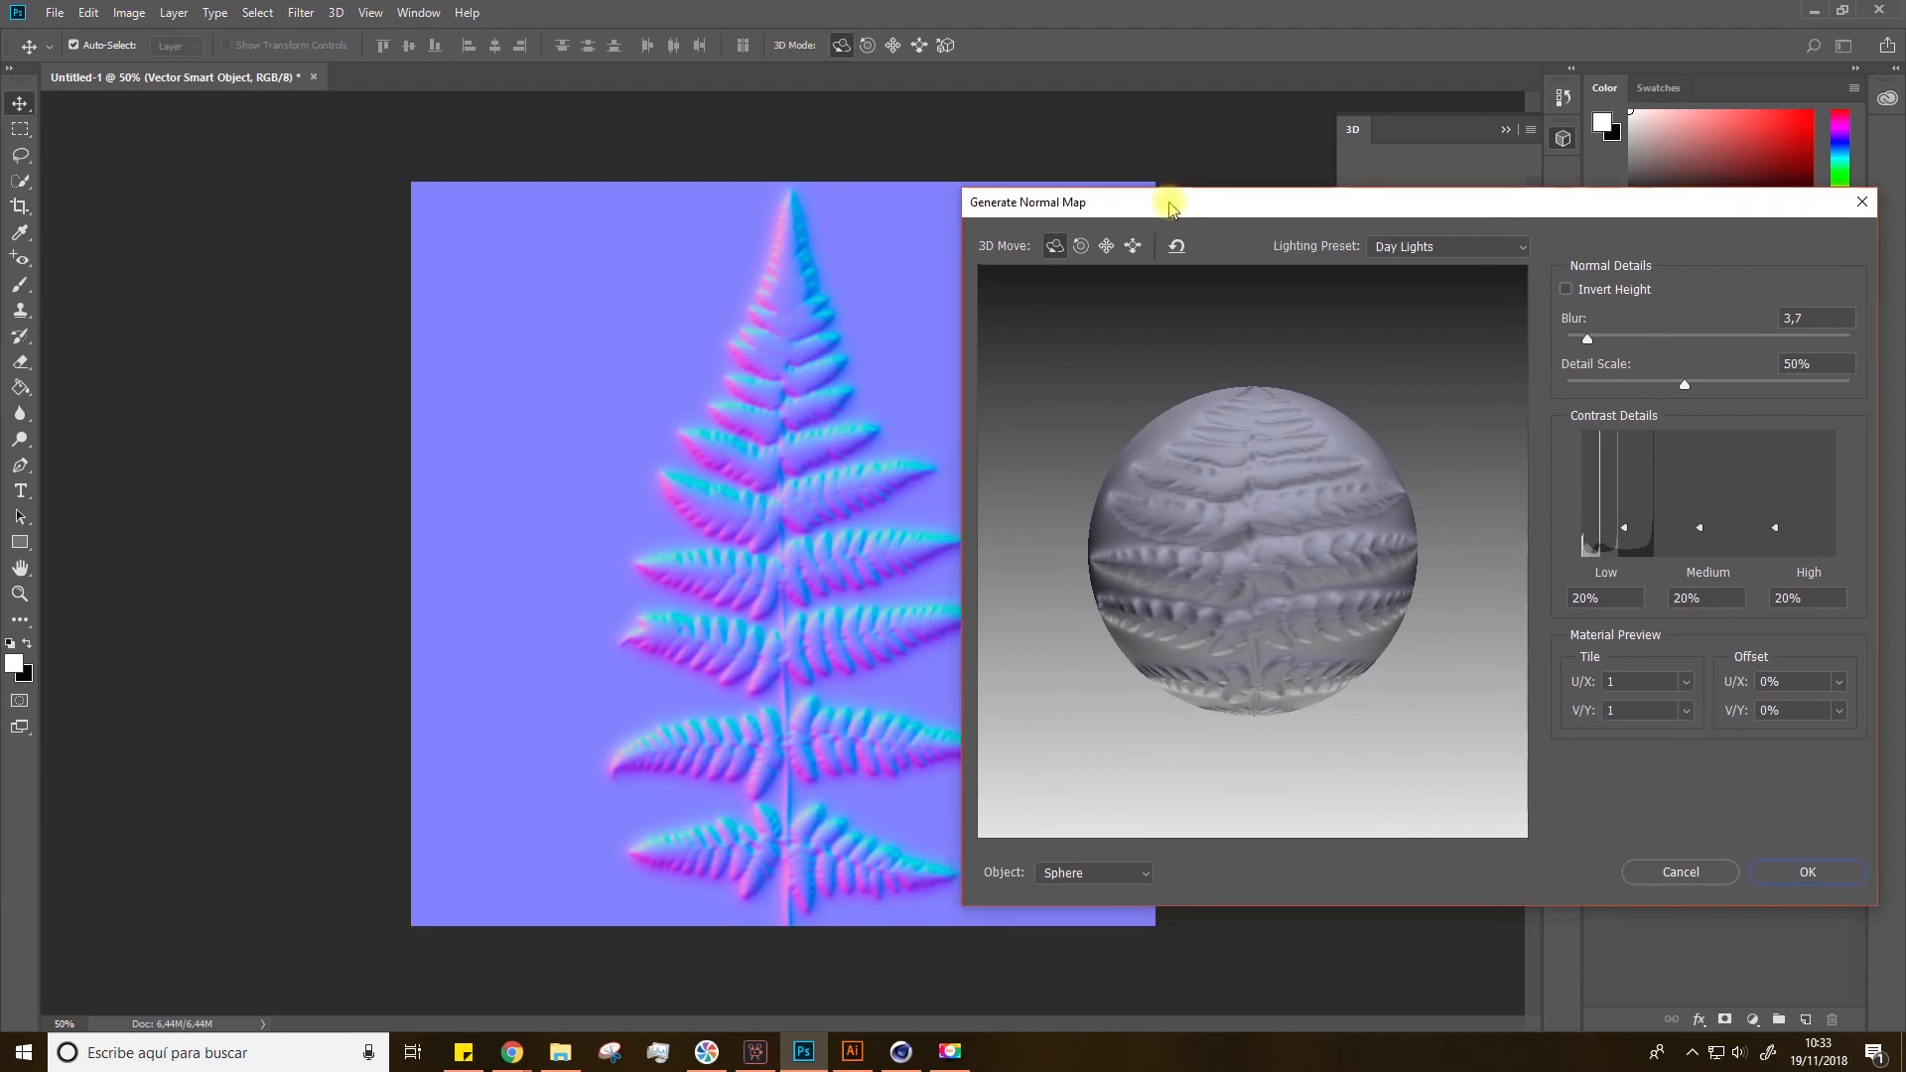
{"action": "left_click", "coordinate": [1568, 290]}
{"action": "left_click", "coordinate": [1567, 290]}
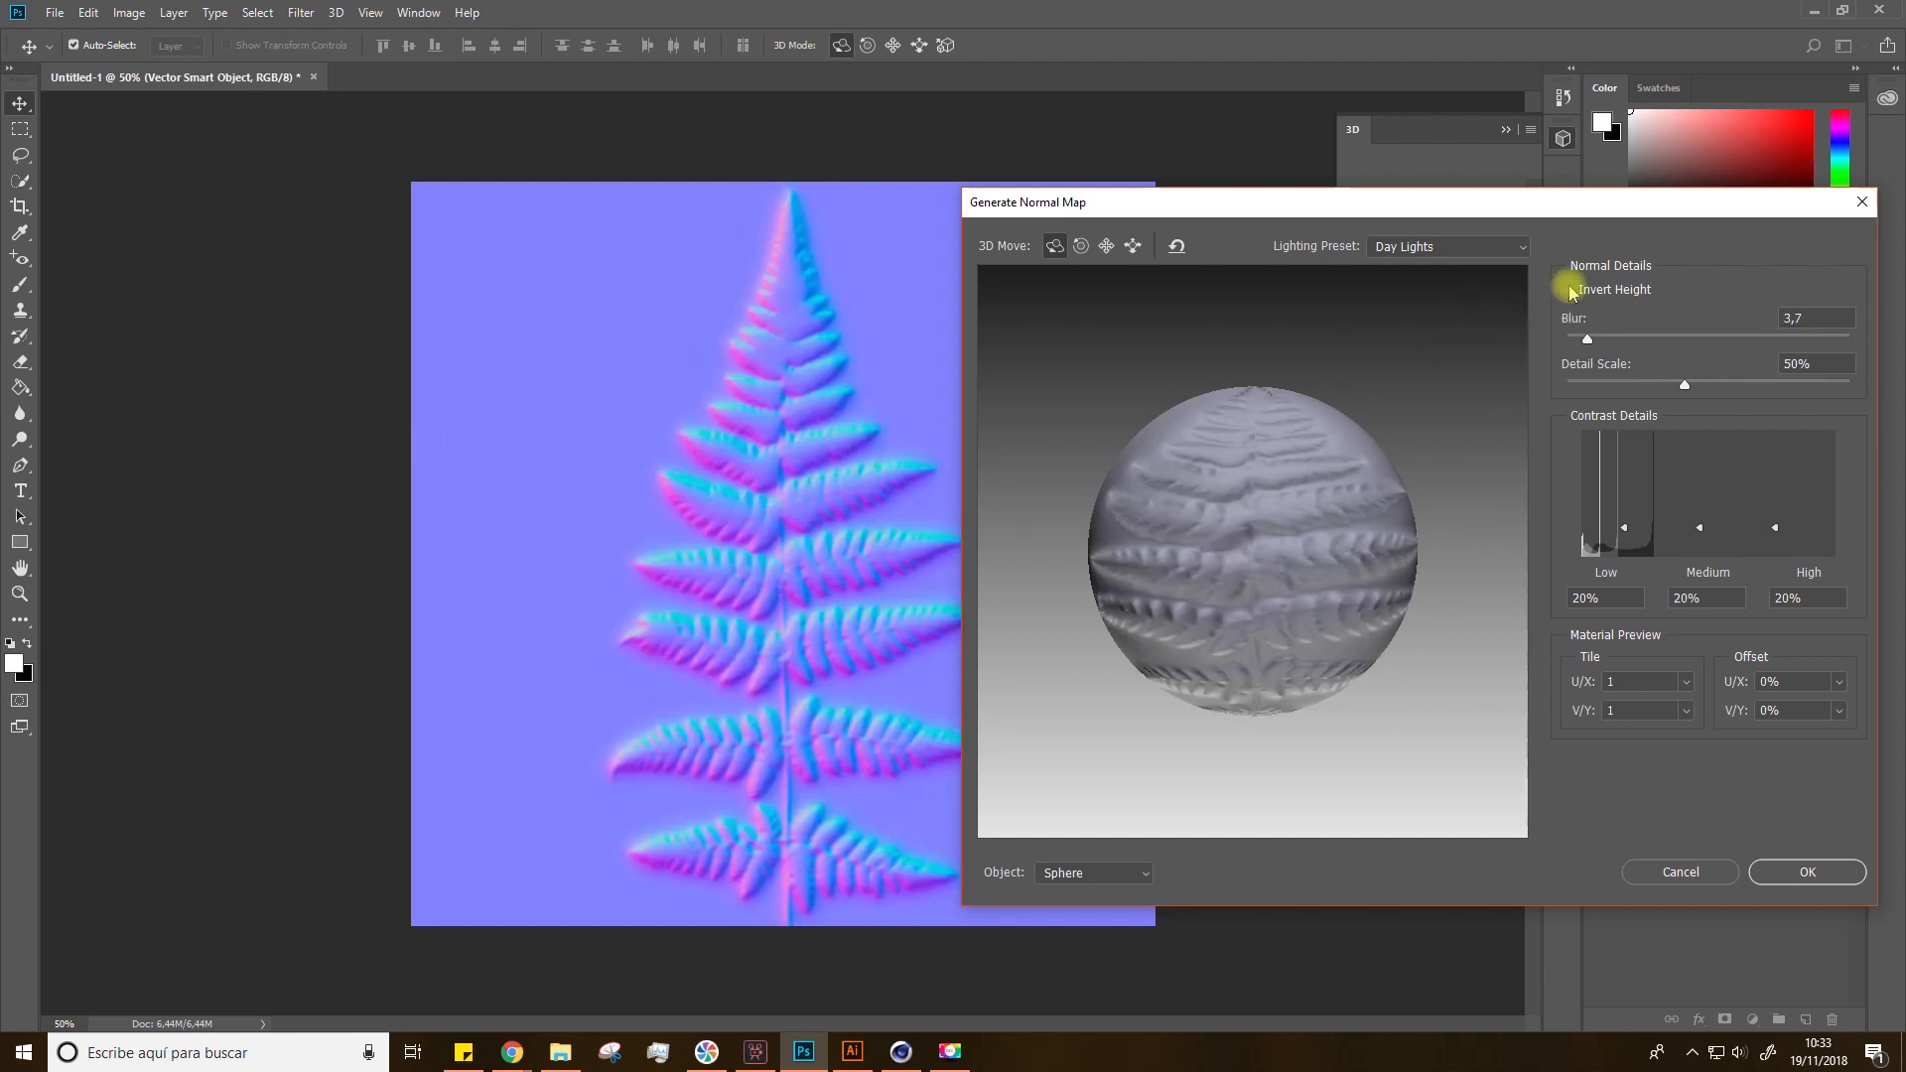
{"action": "left_click", "coordinate": [1567, 290]}
{"action": "left_click", "coordinate": [1567, 290]}
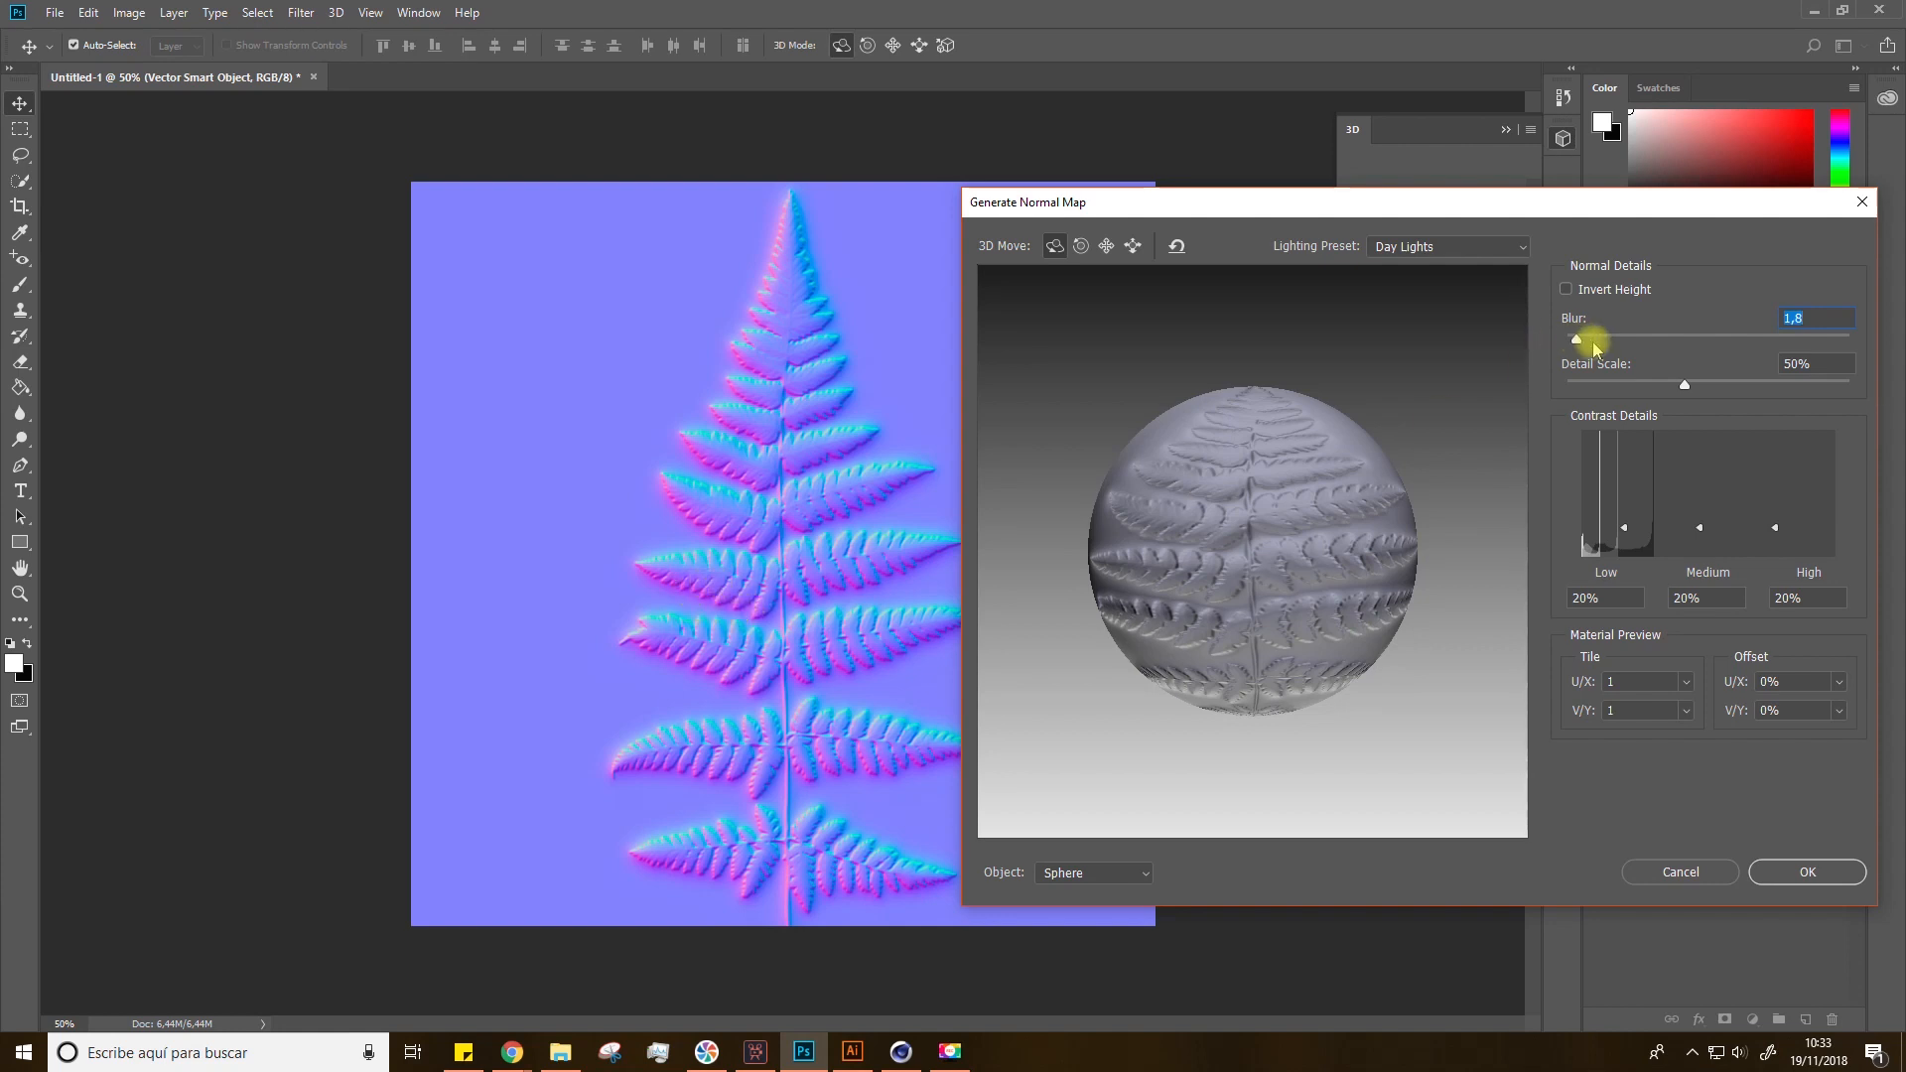
Step: Generate the normal map with Blur set to 2 and Detail Scale about 54%
{"action": "type", "text": "2"}
{"action": "mouse_move", "coordinate": [1685, 389]}
{"action": "left_mouse_down"}
{"action": "mouse_move", "coordinate": [1720, 390]}
{"action": "mouse_move", "coordinate": [1653, 390]}
{"action": "mouse_move", "coordinate": [1682, 389]}
{"action": "left_mouse_up"}
{"action": "left_click_drag", "start_coordinate": [1234, 515], "coordinate": [1641, 467]}
{"action": "scroll", "coordinate": [1232, 519], "scroll_direction": "up", "scroll_amount": 4}
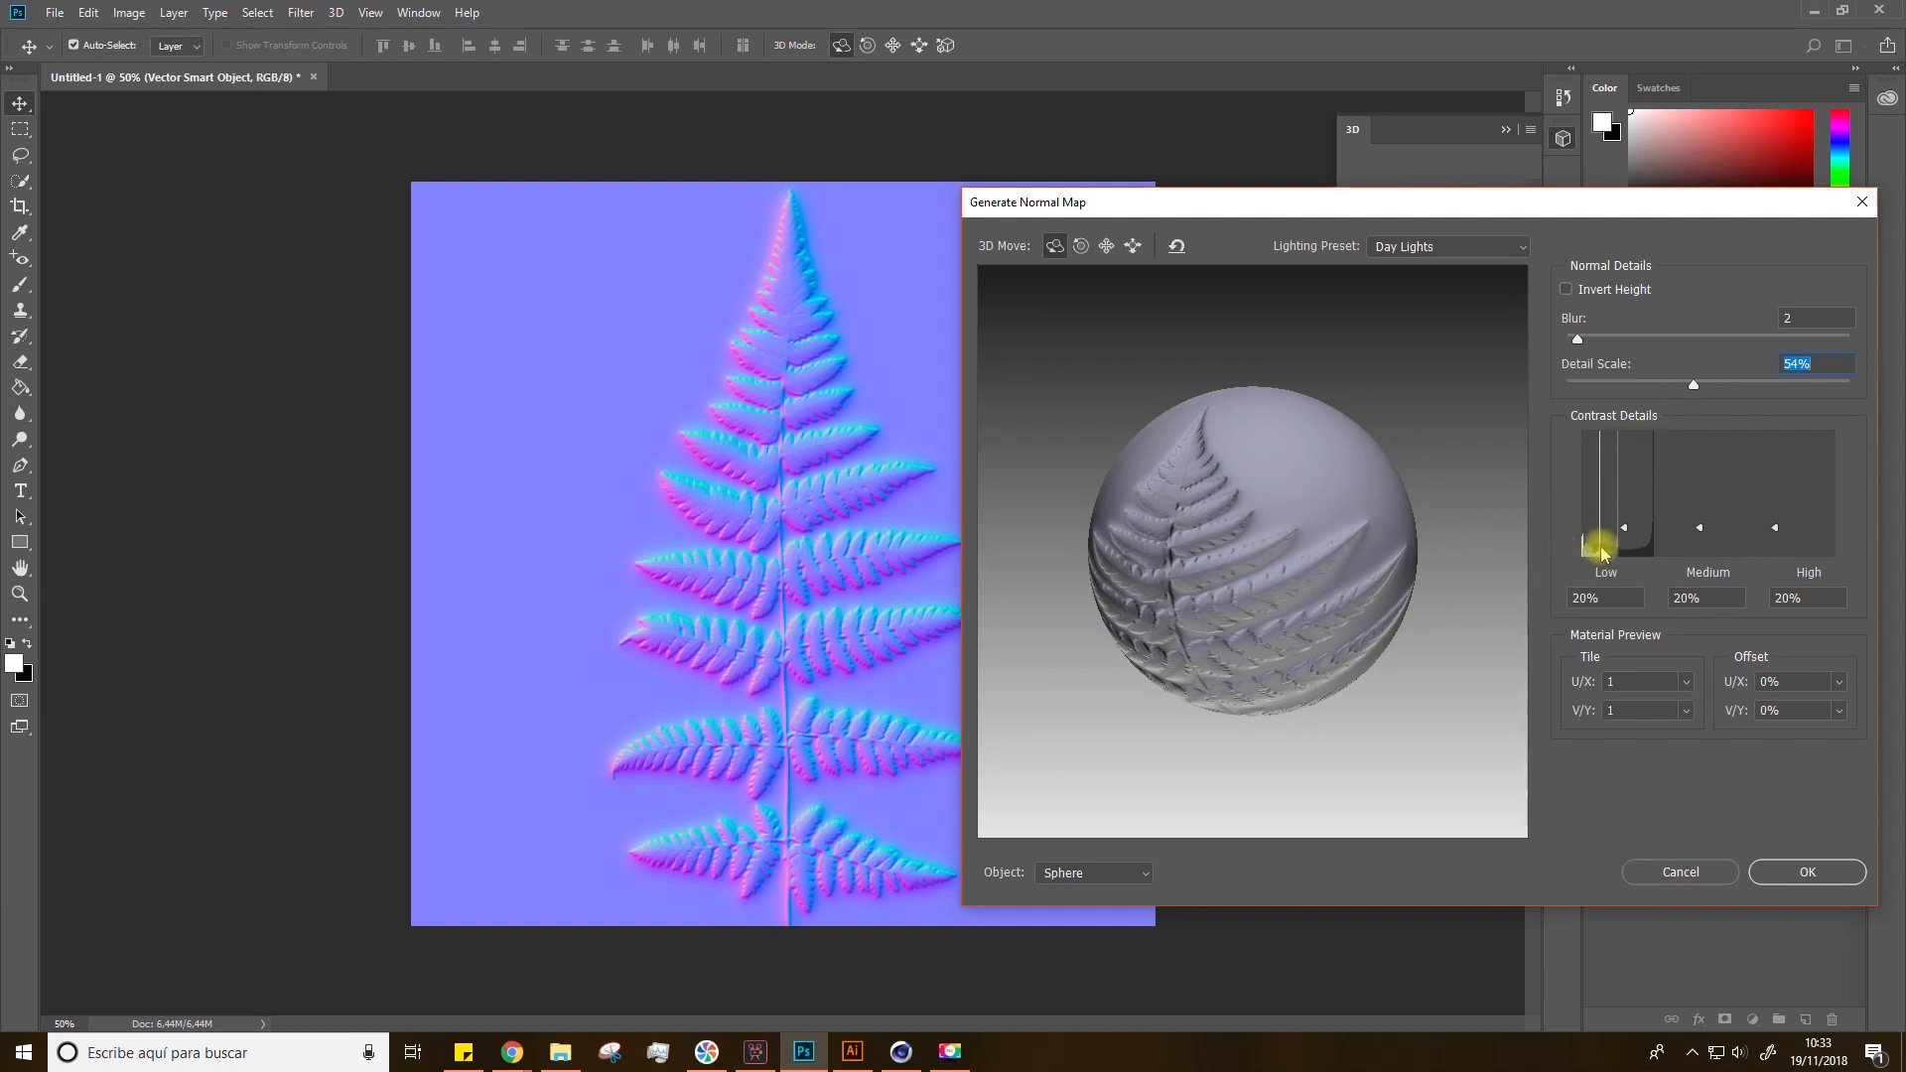
{"action": "left_click", "coordinate": [1801, 873]}
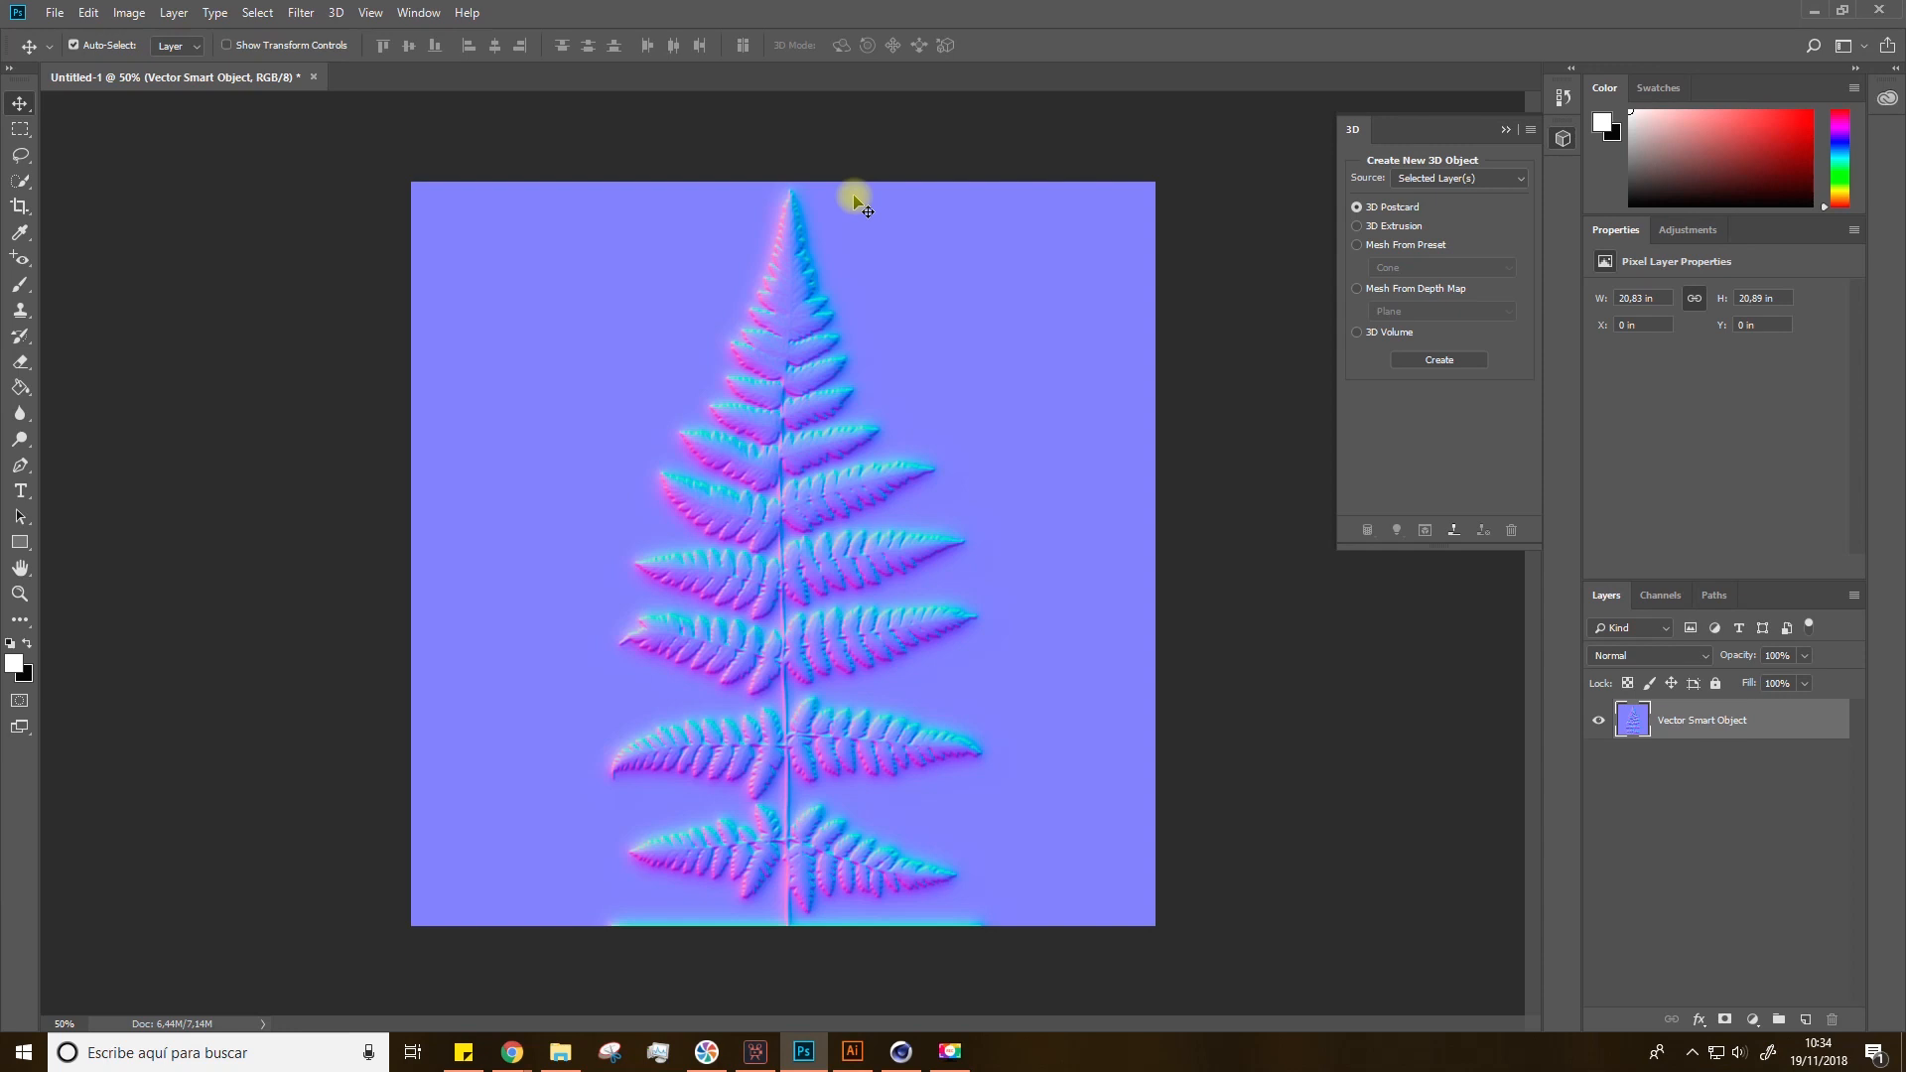
Step: Save the normal map image as a PNG file named NORMAL
{"action": "left_click", "coordinate": [54, 12]}
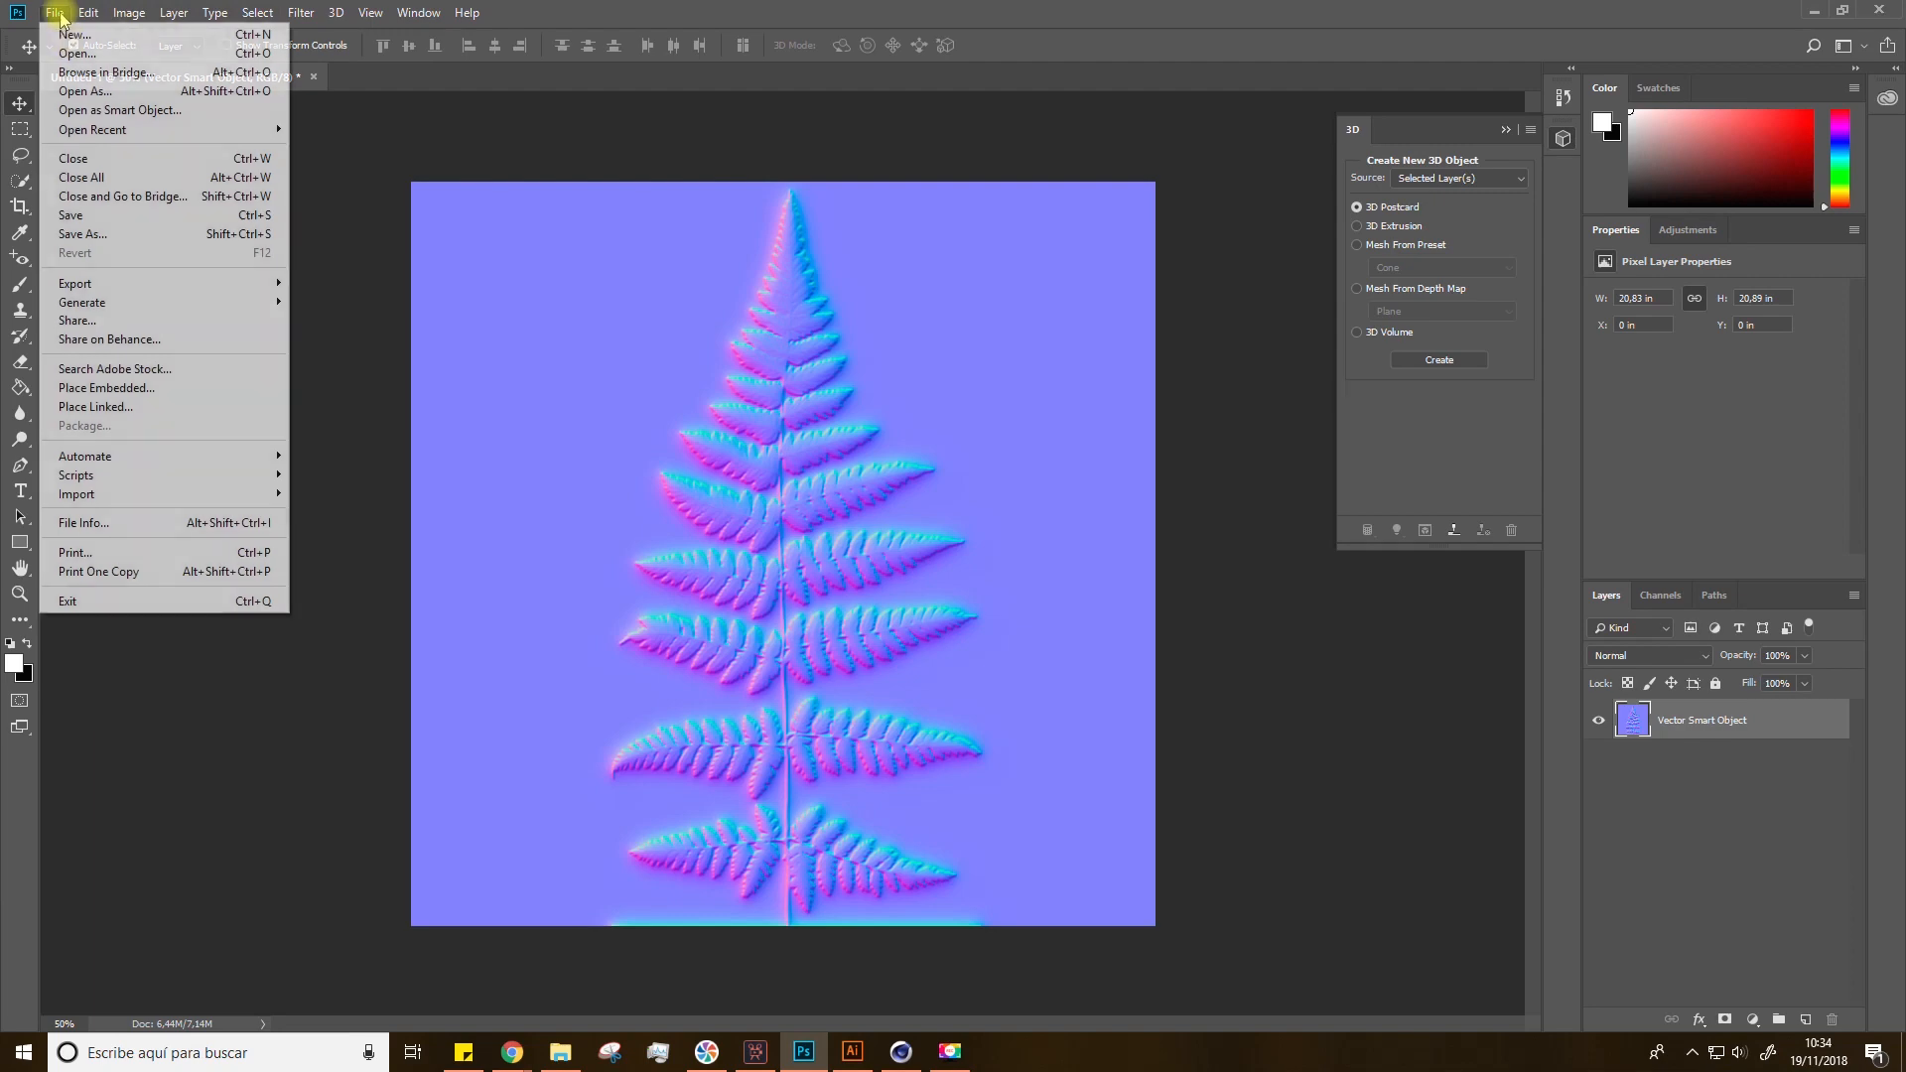
{"action": "left_click", "coordinate": [88, 234]}
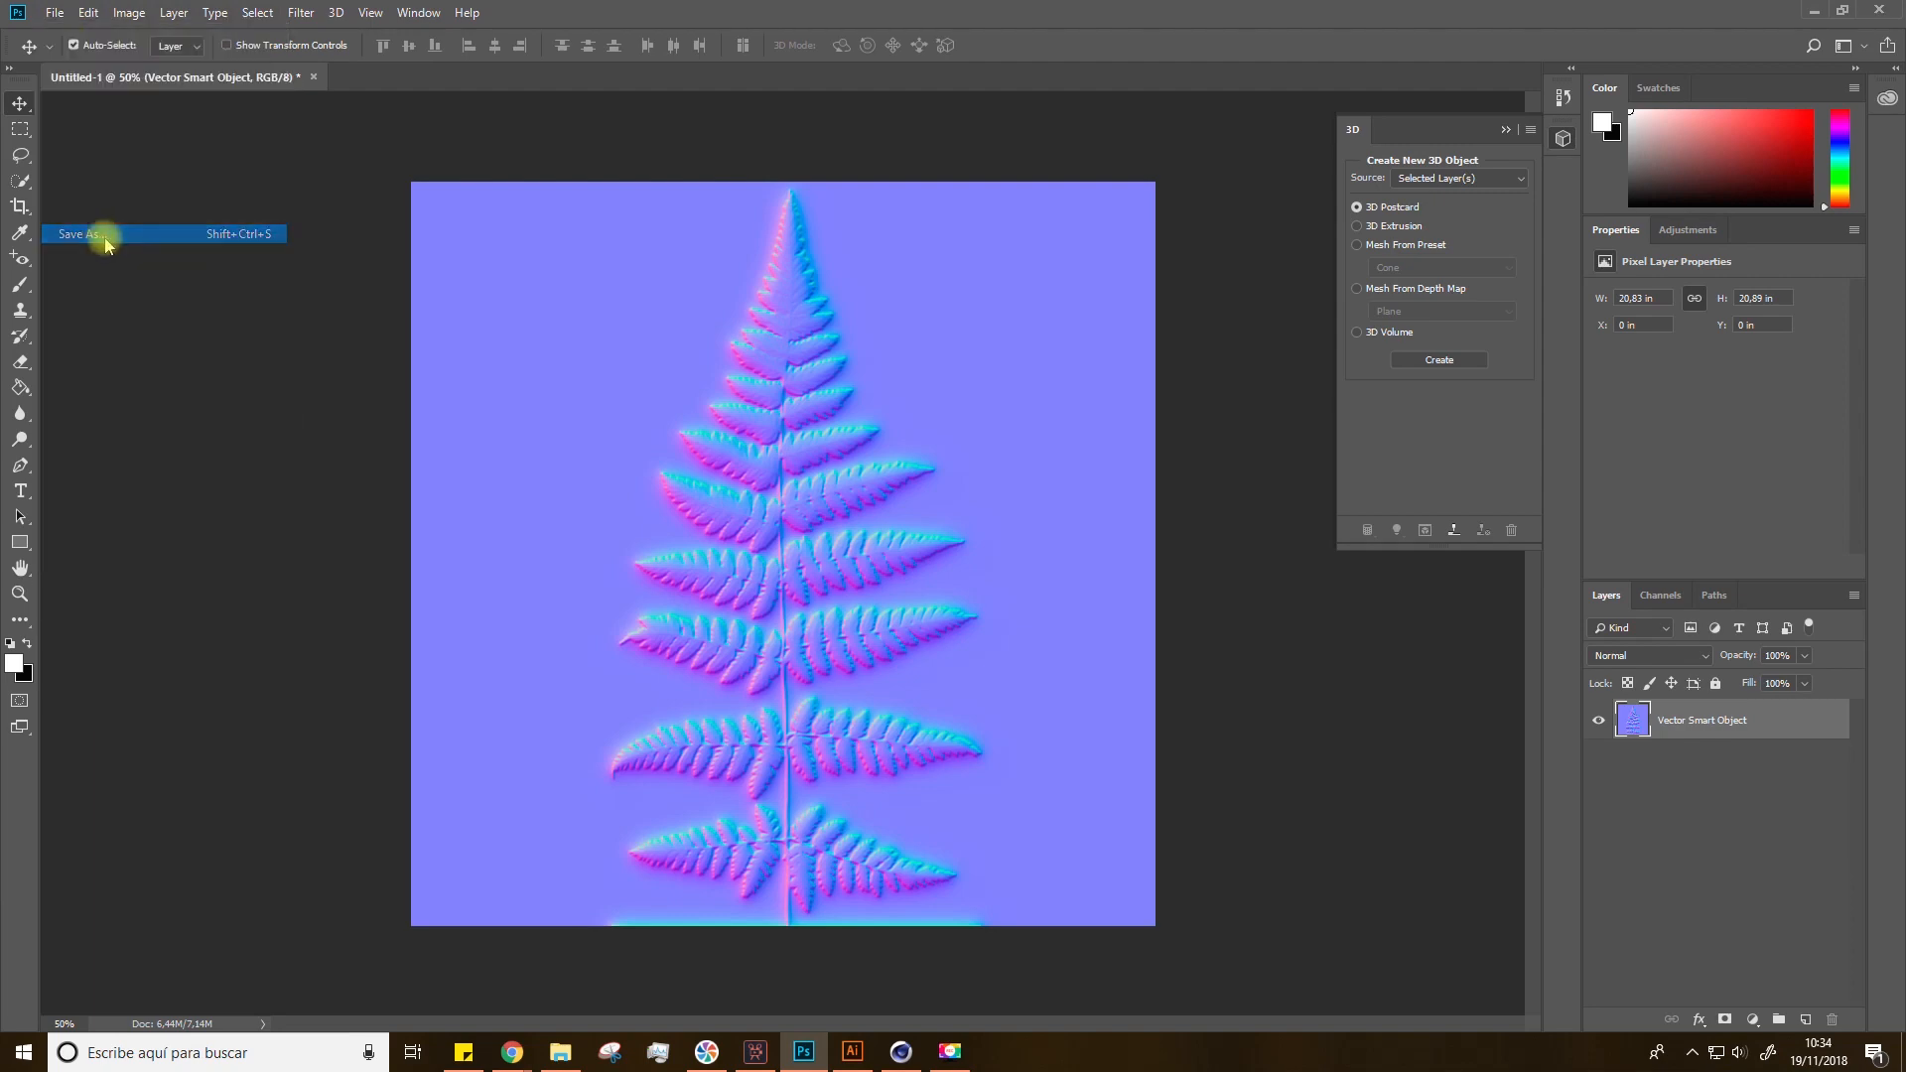
{"action": "type", "text": "NO"}
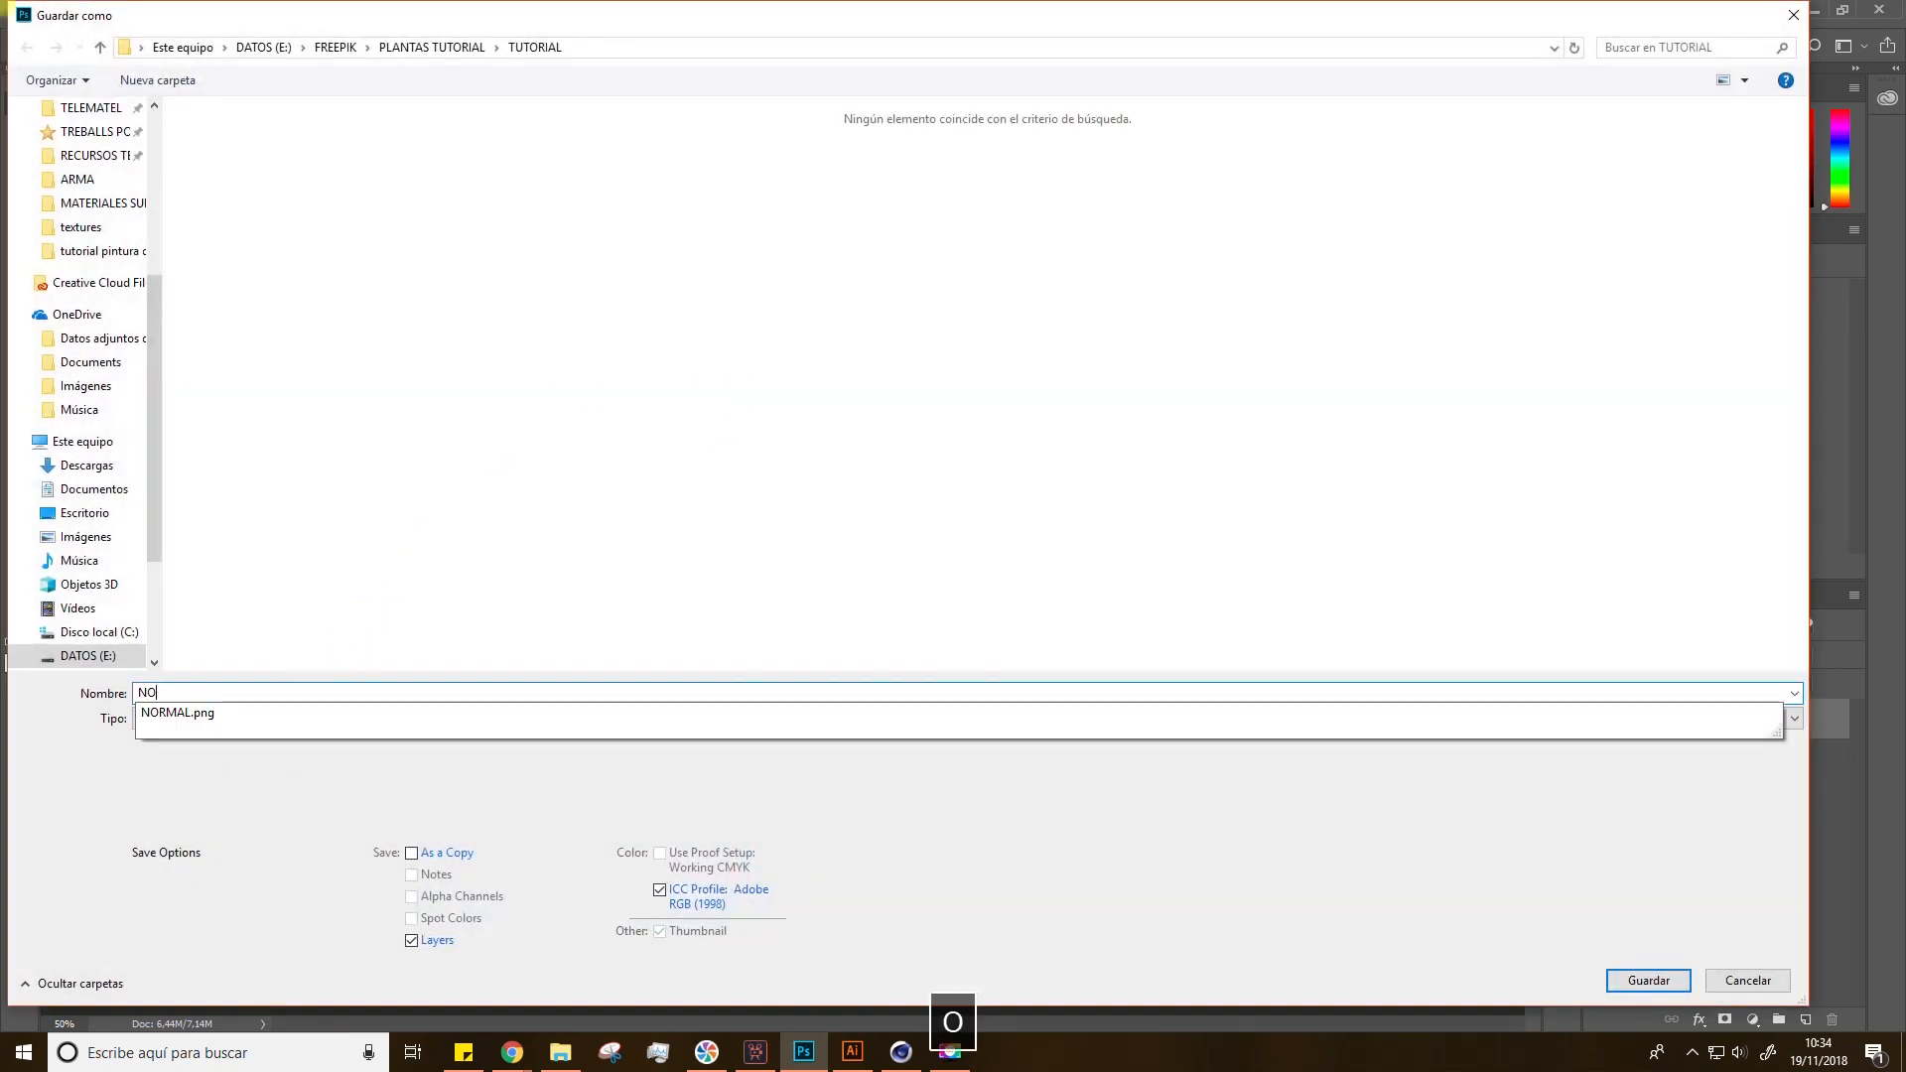
{"action": "type", "text": "RMAL"}
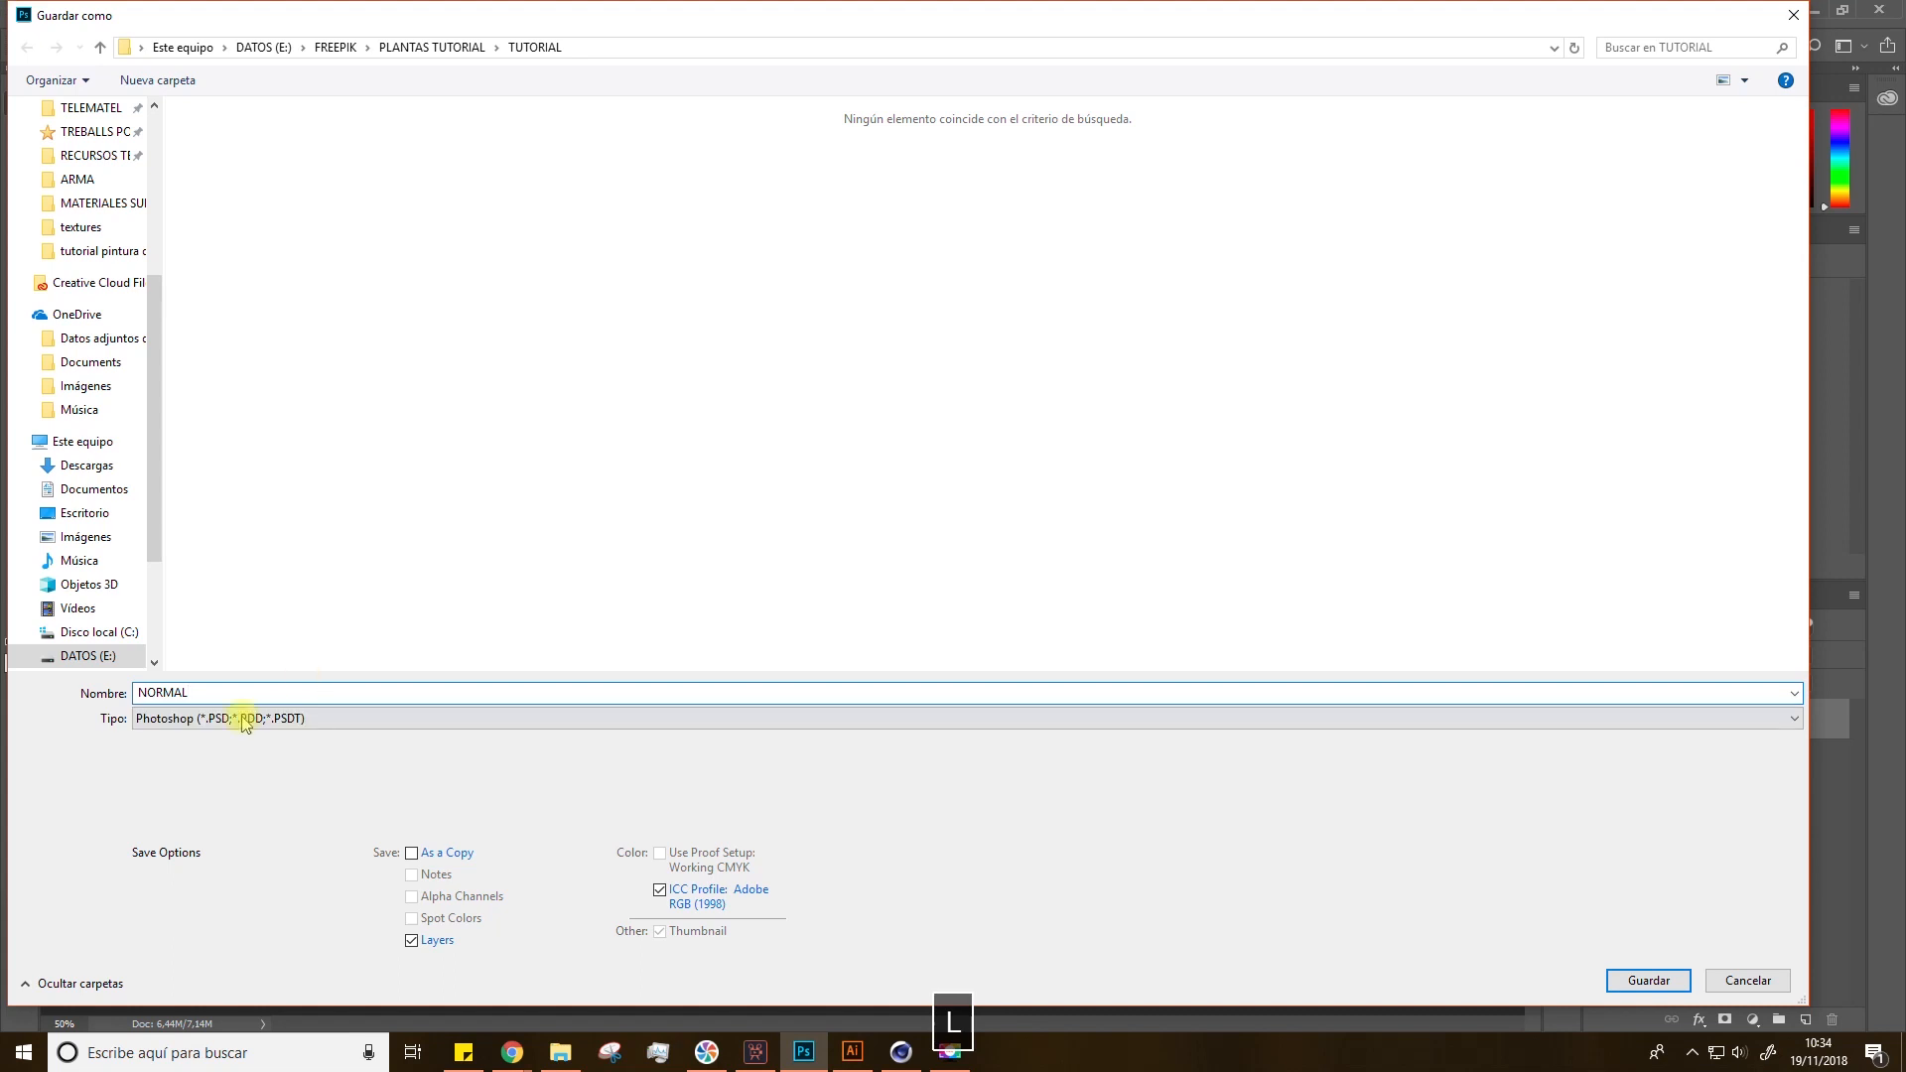
{"action": "left_click", "coordinate": [205, 717]}
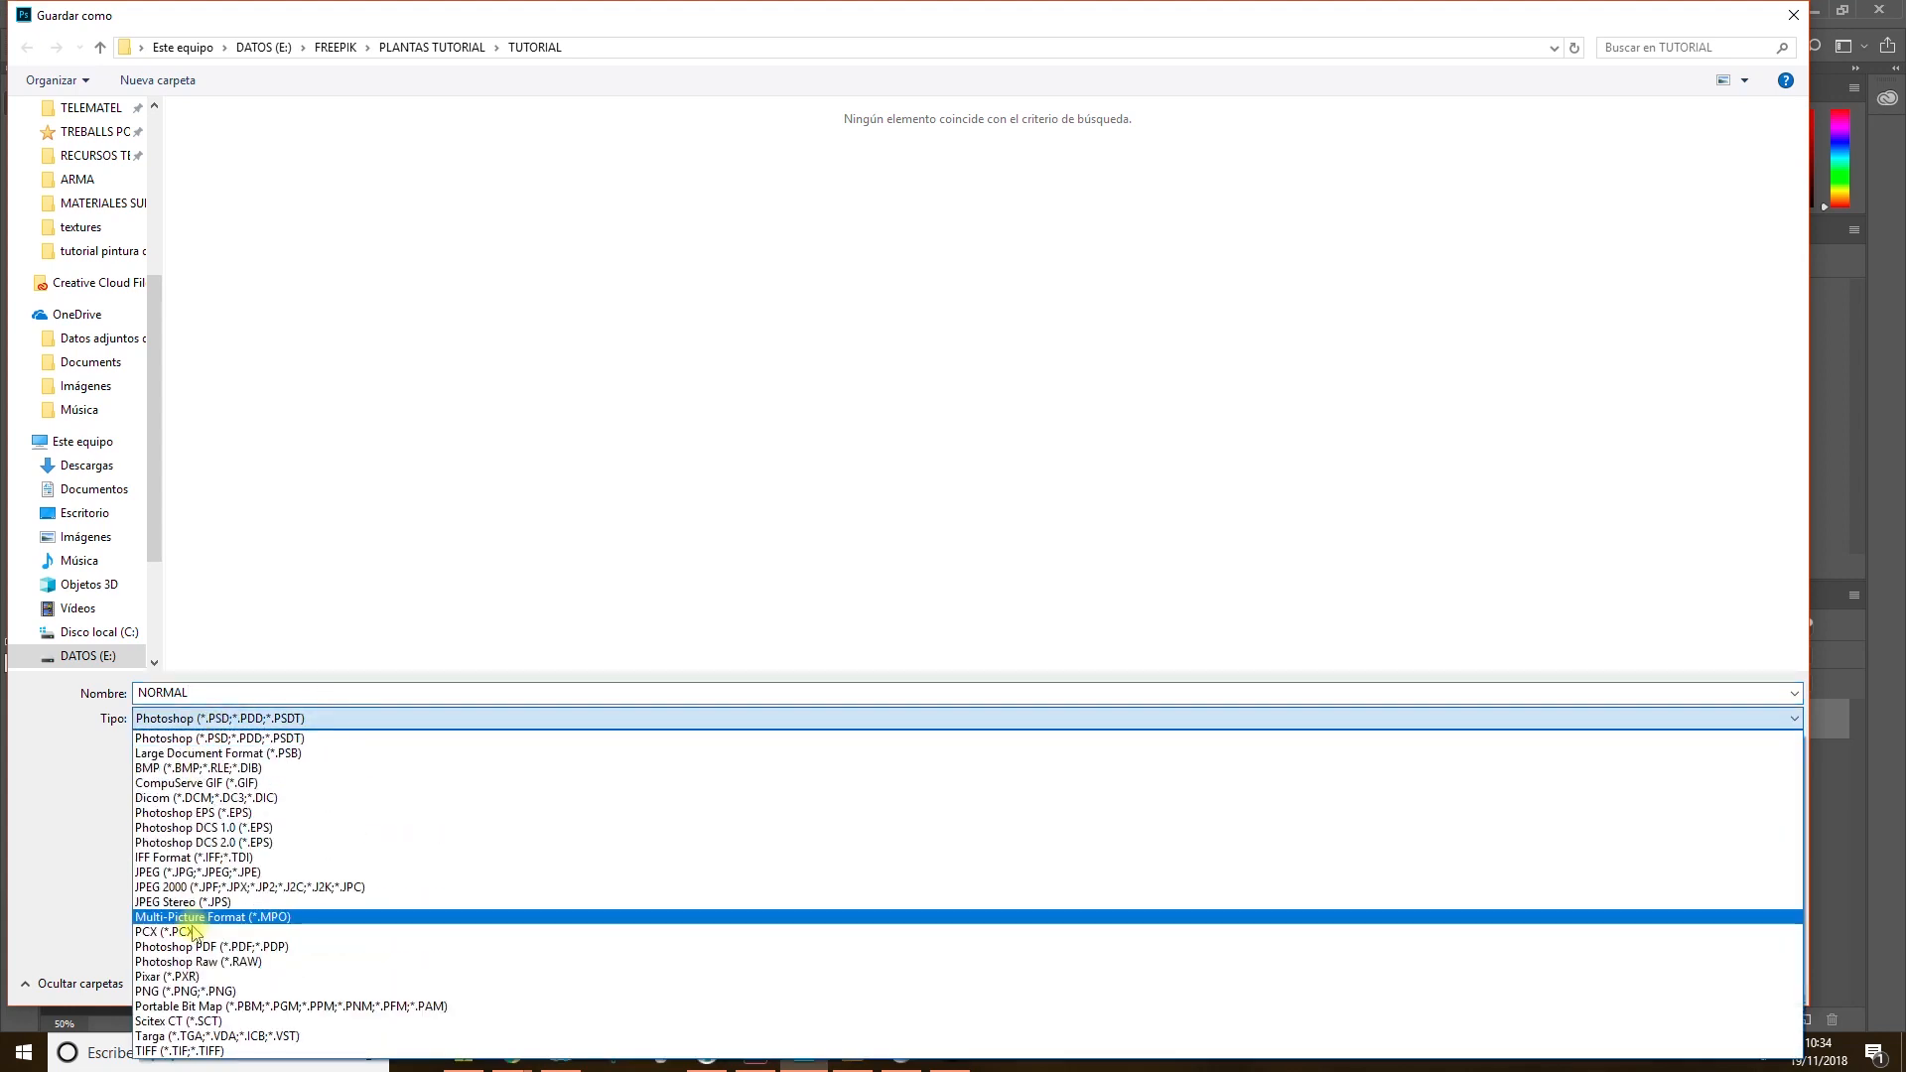
{"action": "left_click", "coordinate": [166, 990]}
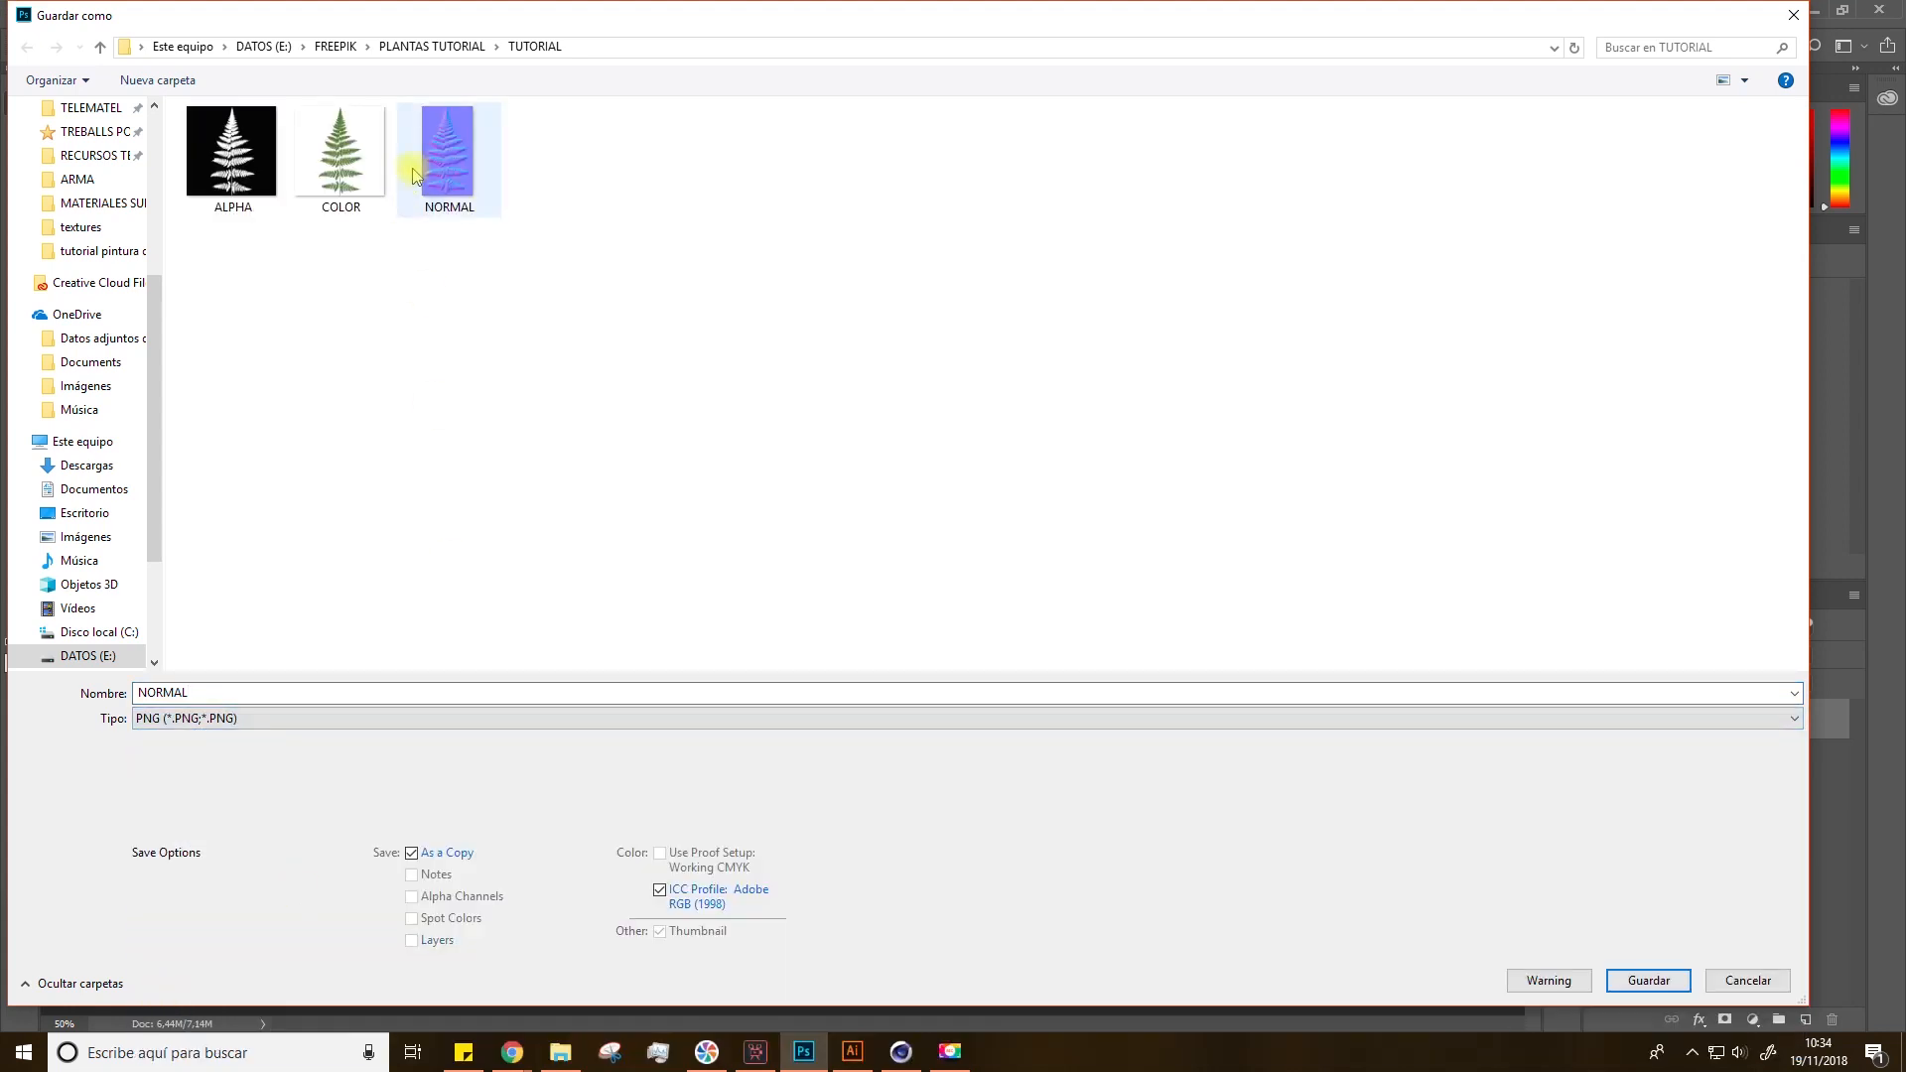
{"action": "left_click", "coordinate": [1649, 980]}
{"action": "left_click", "coordinate": [1054, 313]}
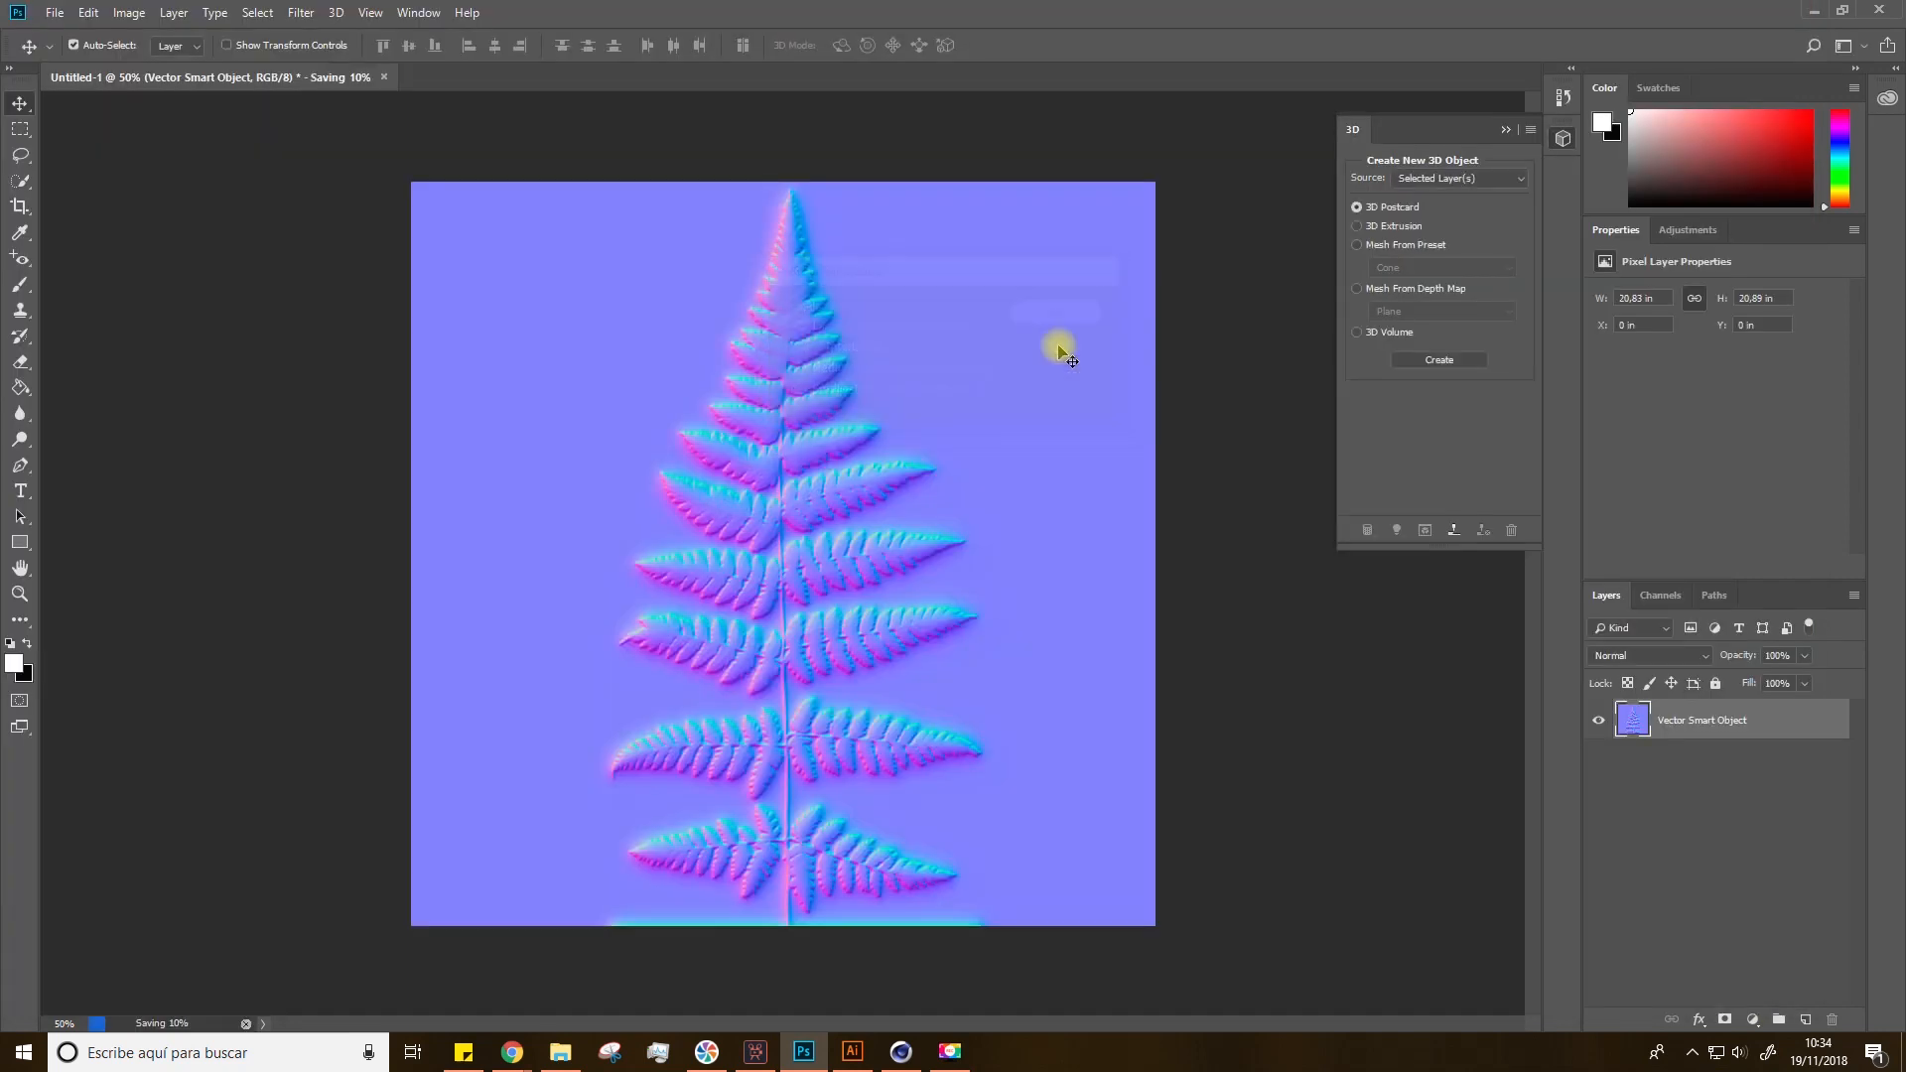
{"action": "left_click", "coordinate": [1199, 552]}
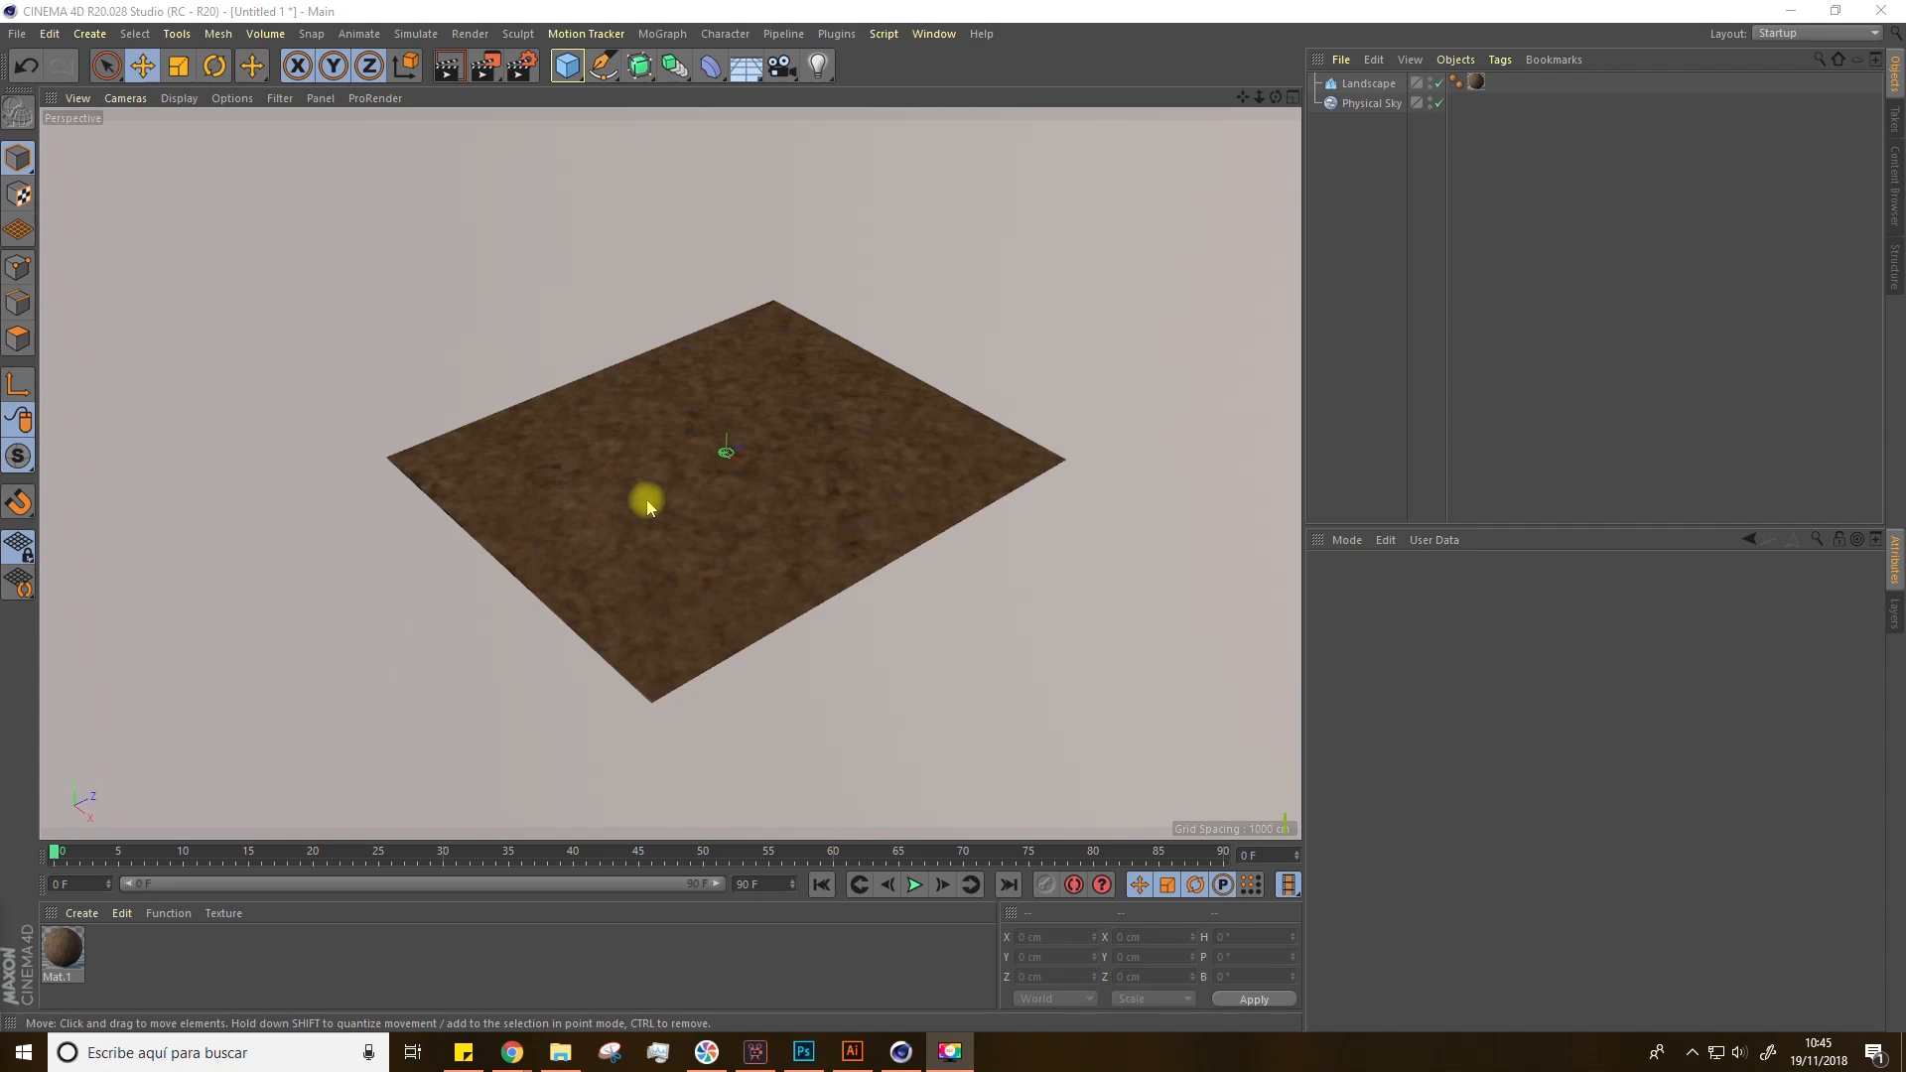
Step: Switch to Cinema 4D, add a Plane object and raise it about 233 cm above the landscape
{"action": "left_click", "coordinate": [567, 66]}
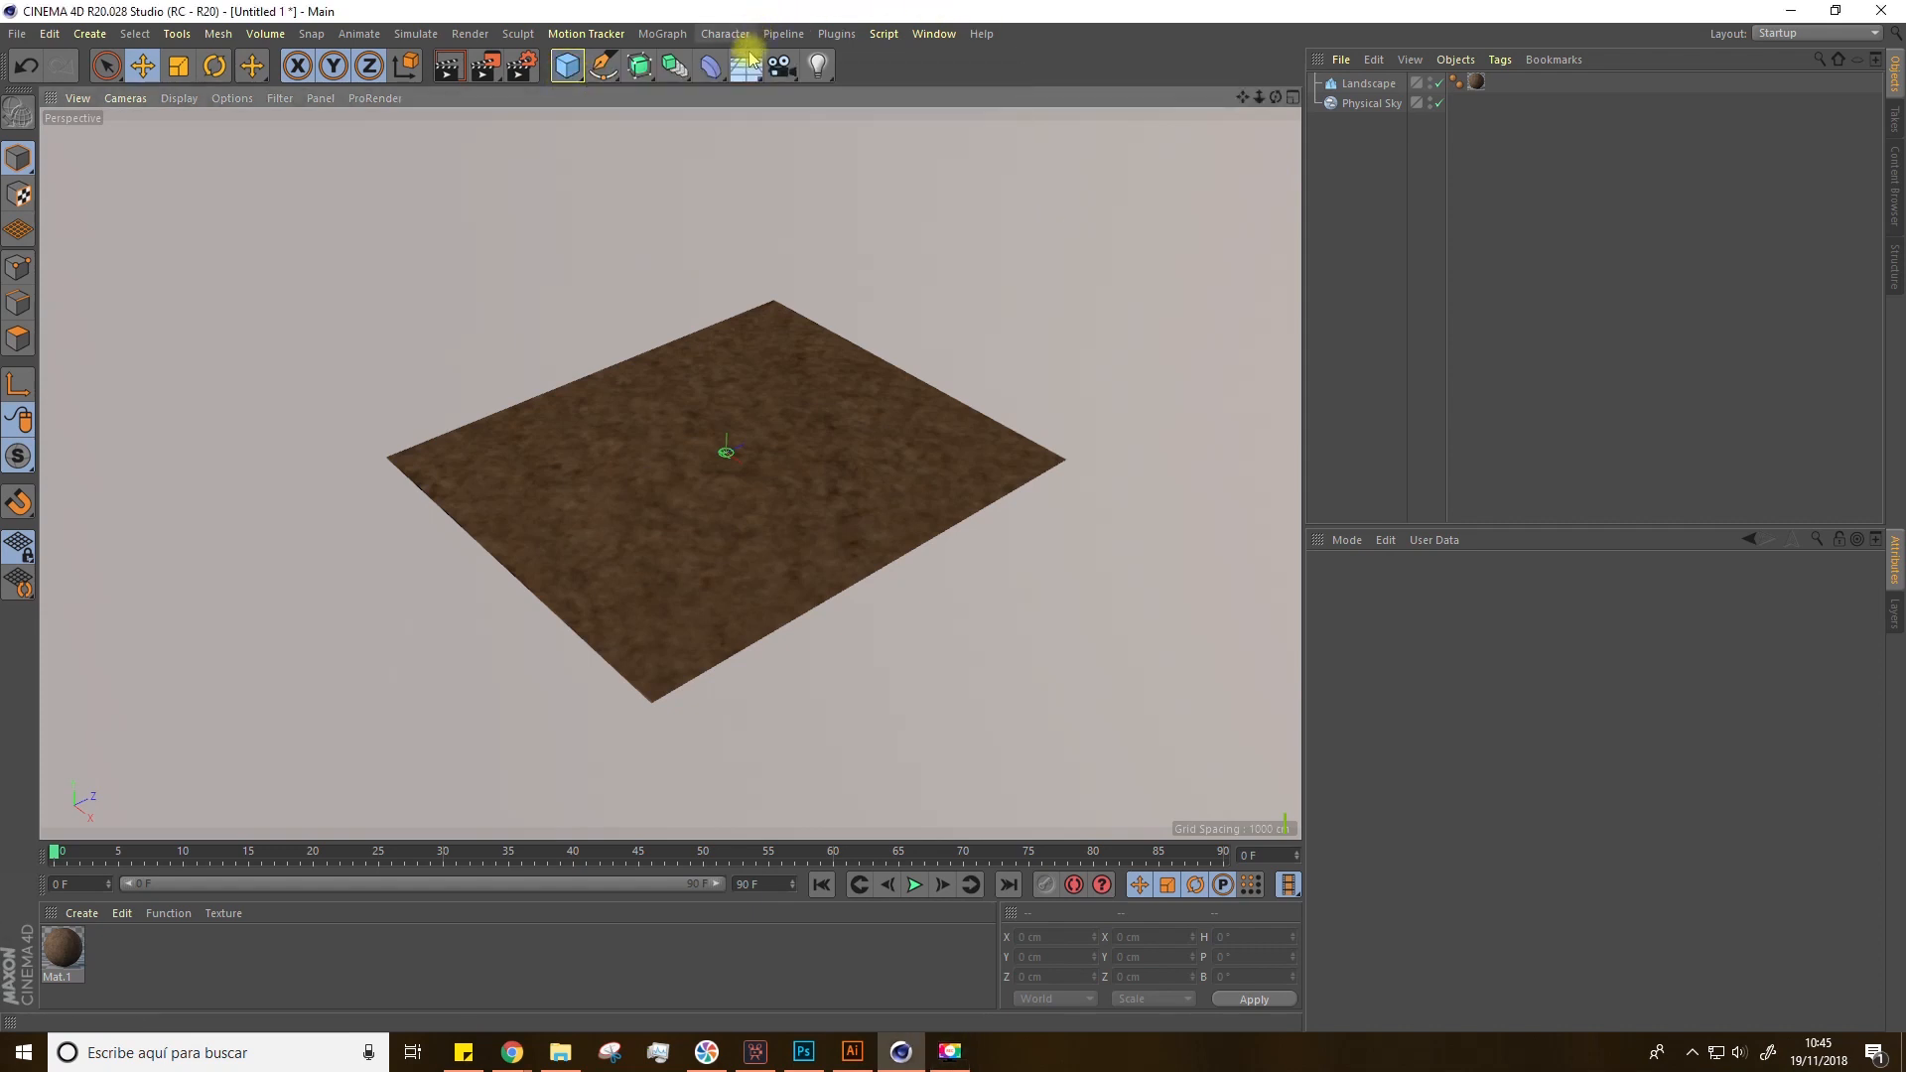
{"action": "left_click", "coordinate": [746, 69]}
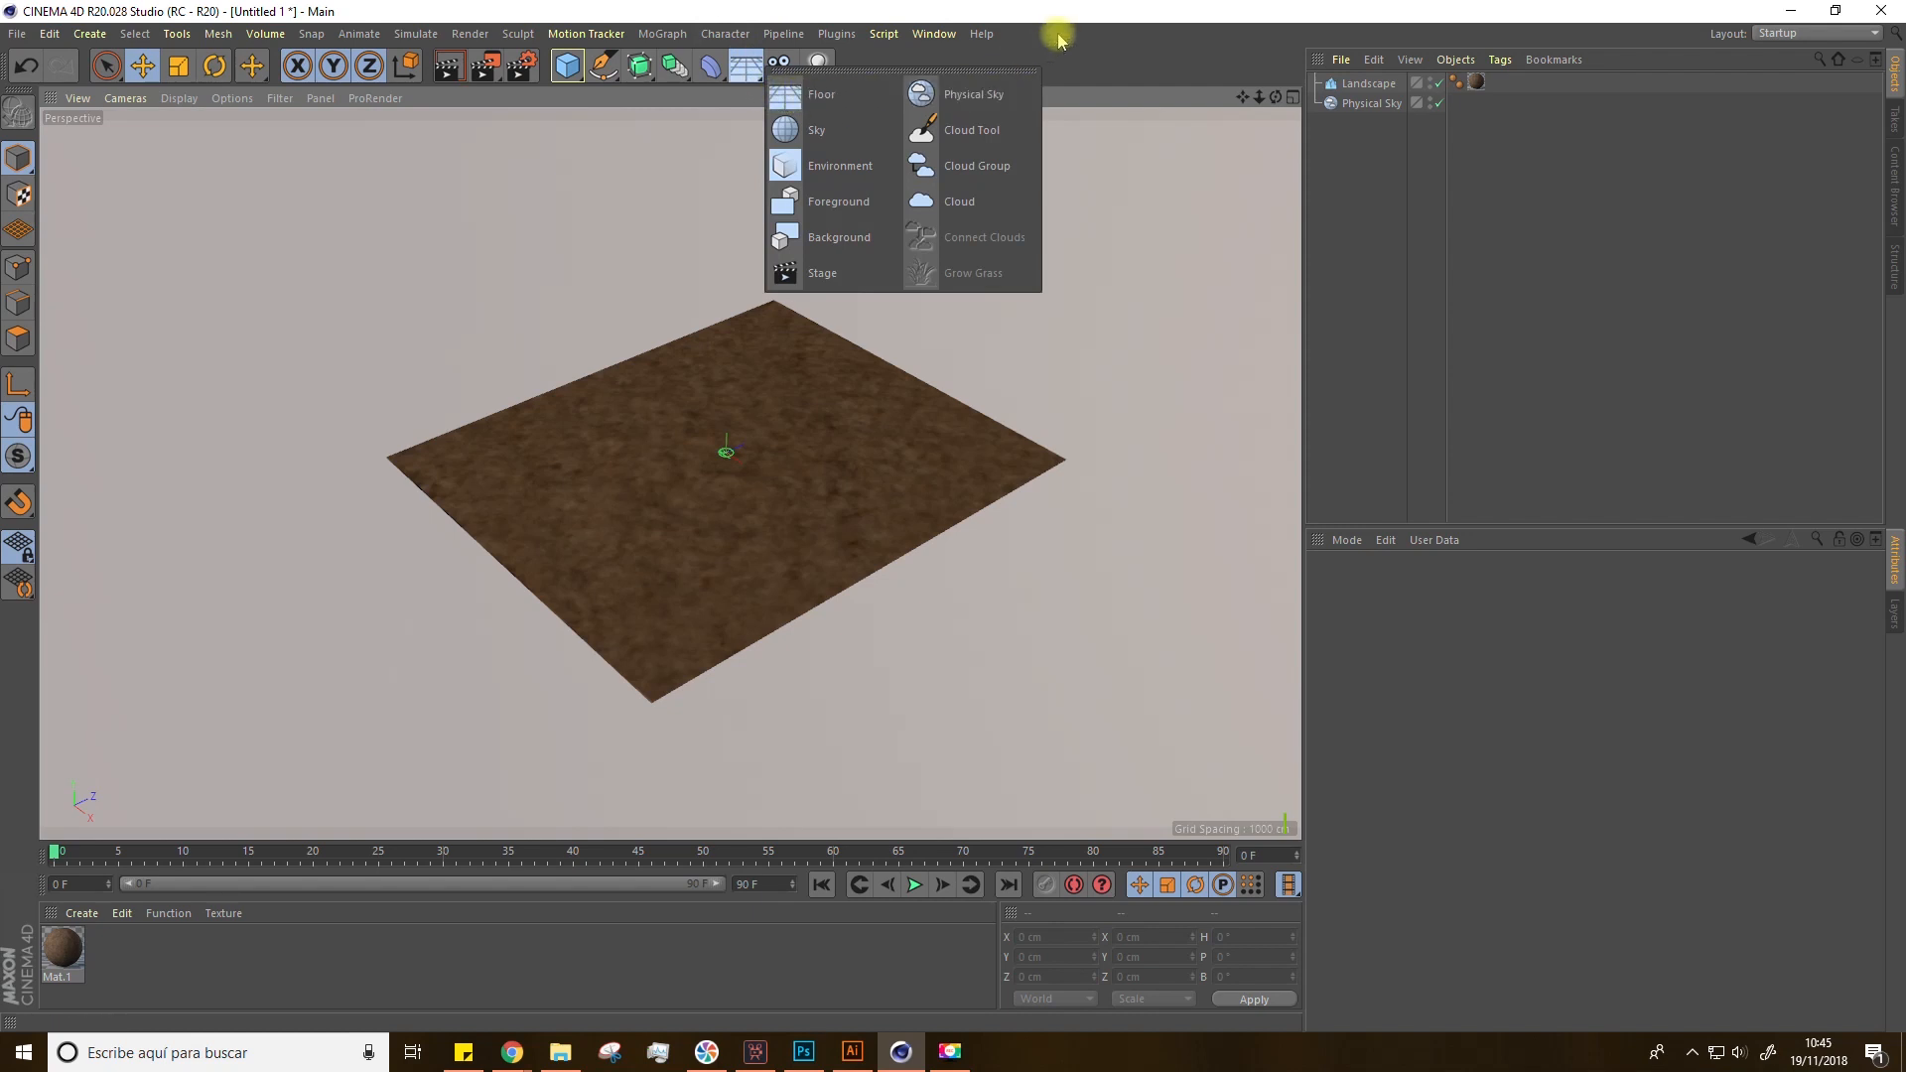
{"action": "scroll", "coordinate": [898, 480], "scroll_direction": "up", "scroll_amount": 1}
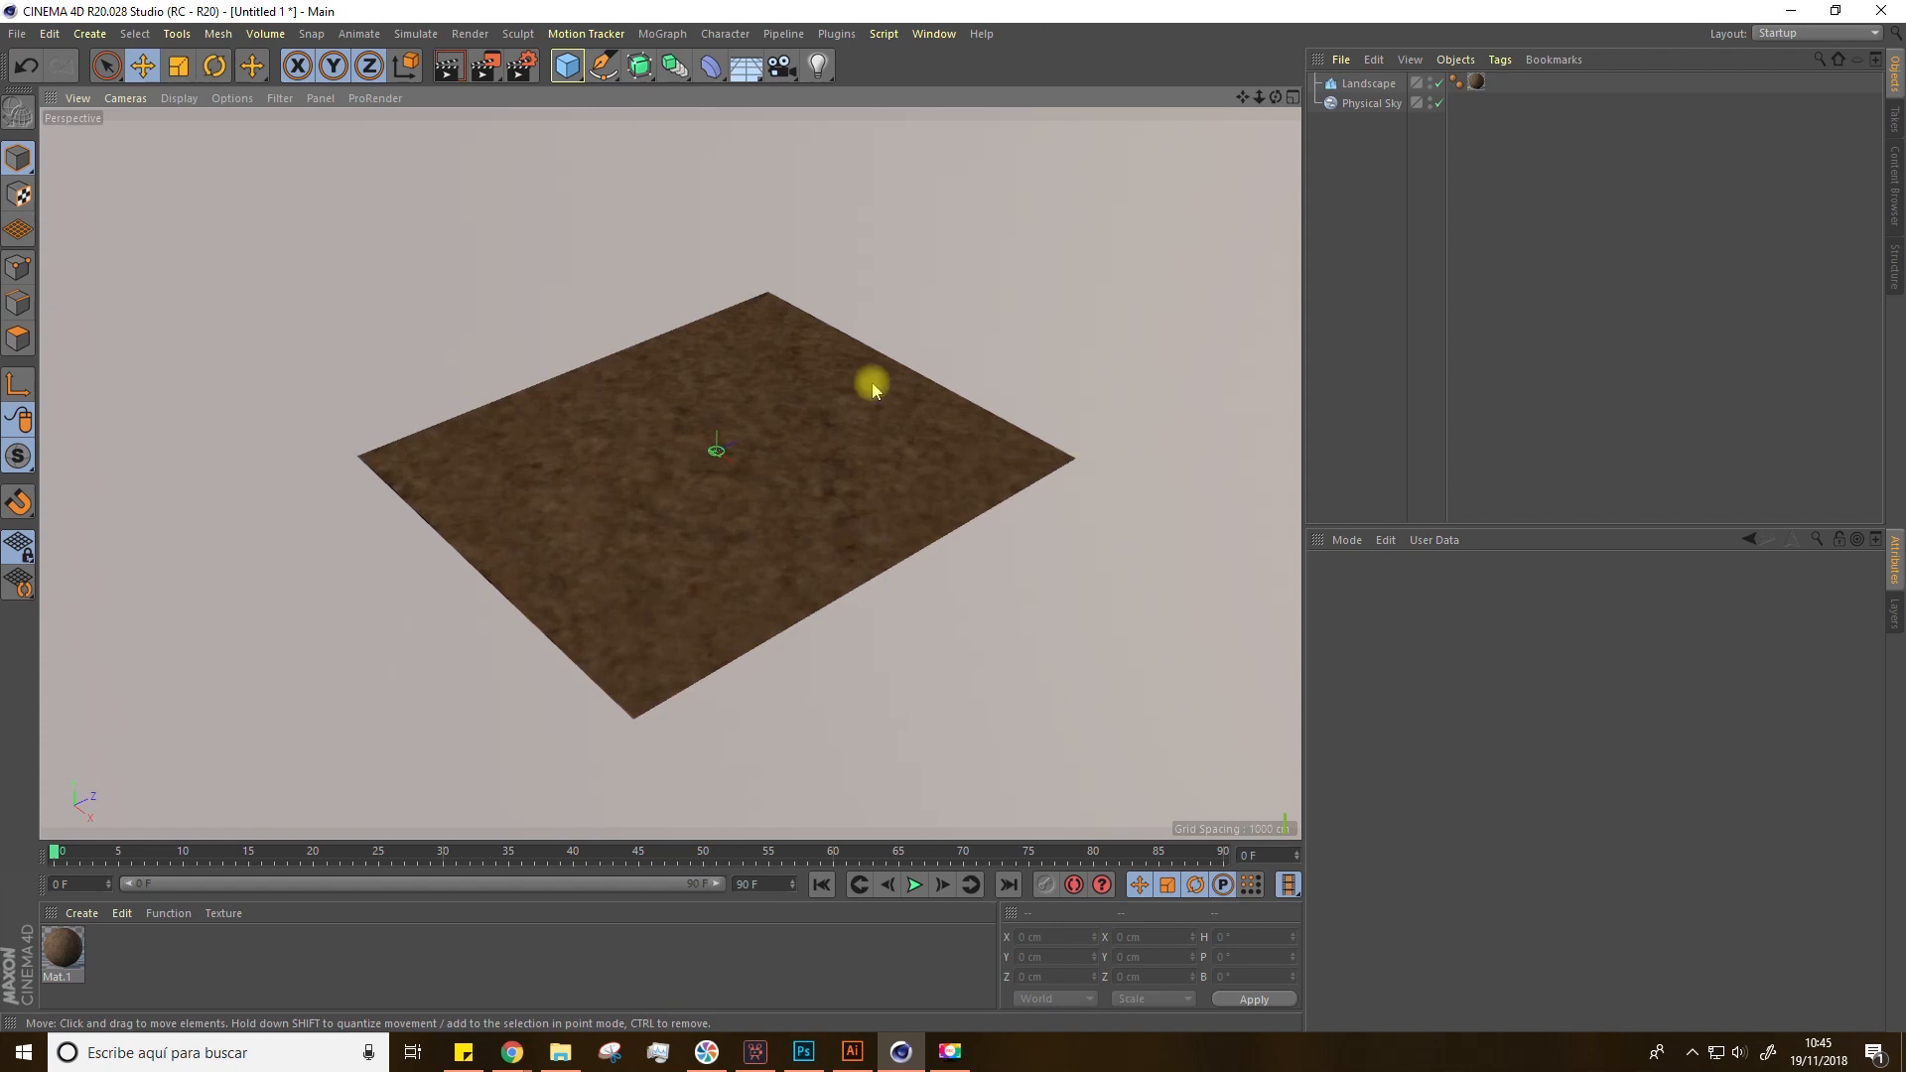
{"action": "left_click", "coordinate": [567, 66]}
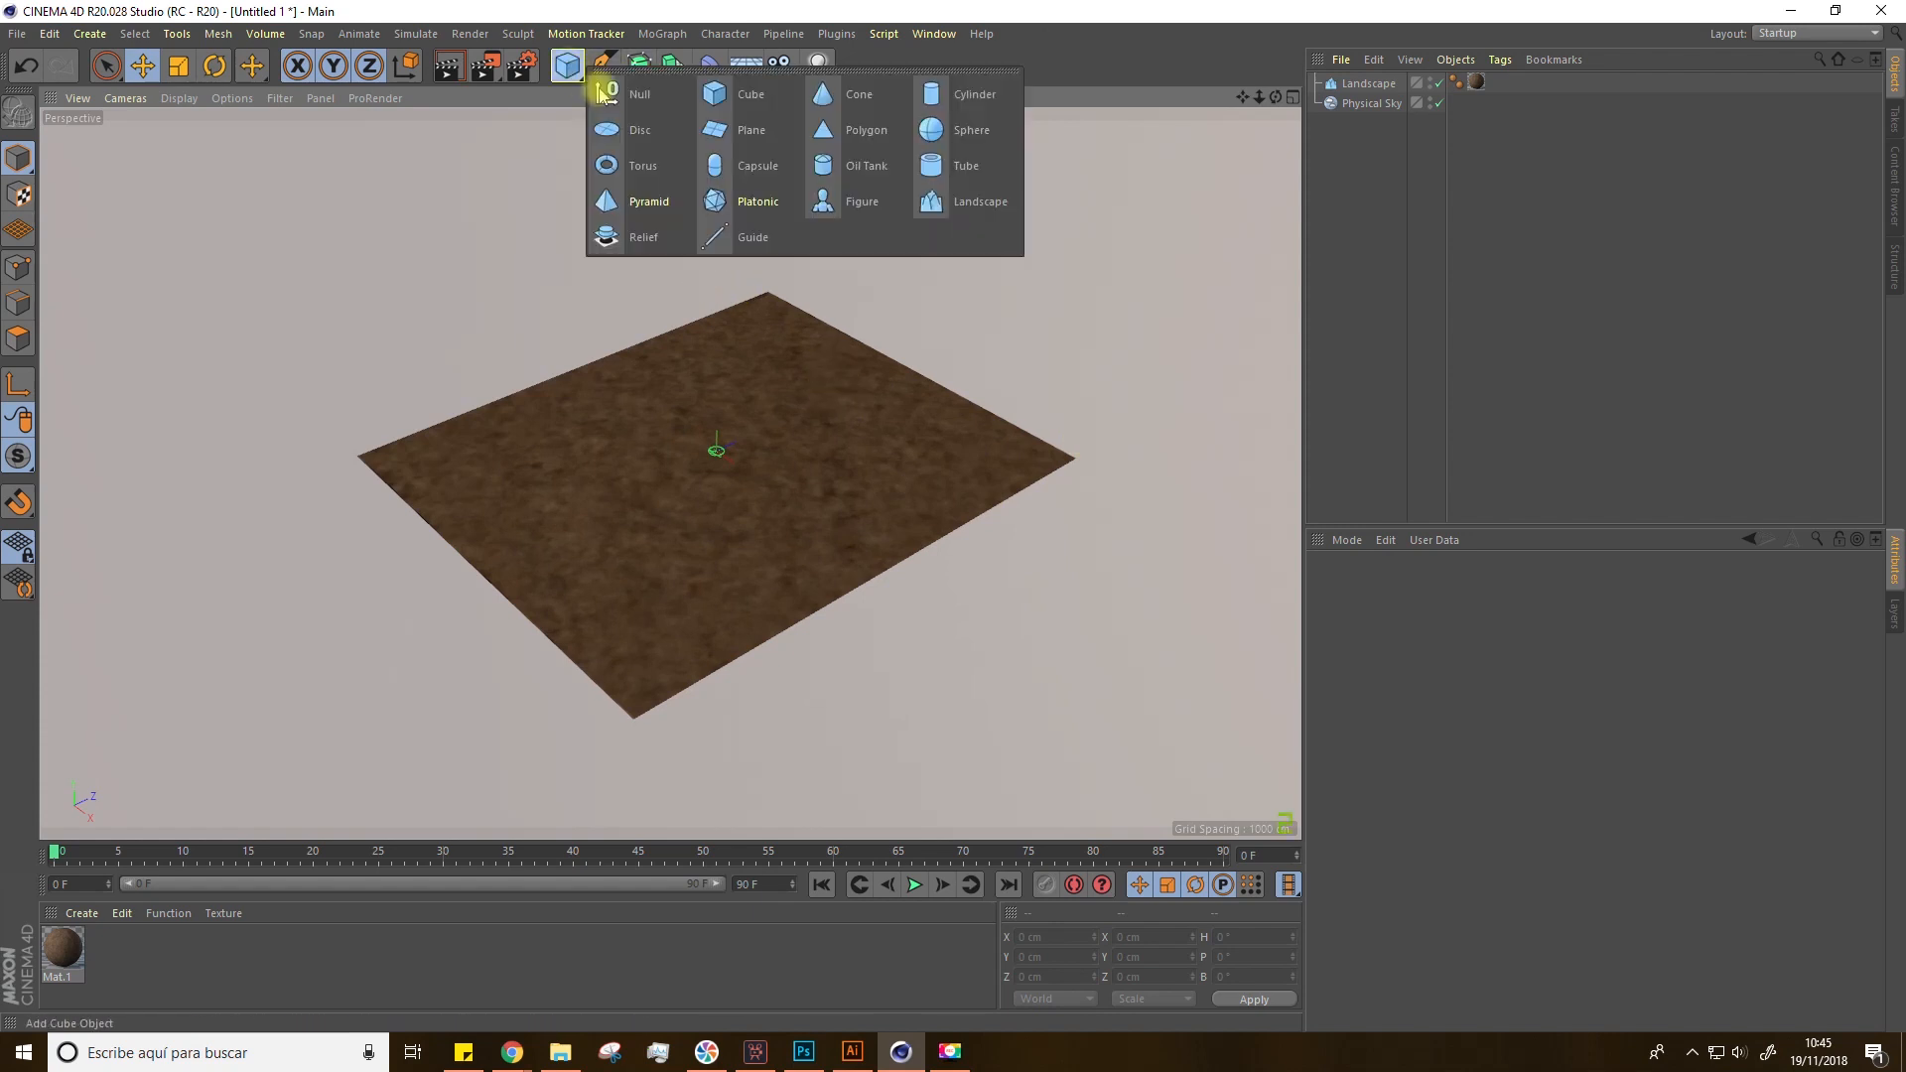
{"action": "left_click", "coordinate": [752, 130]}
{"action": "scroll", "coordinate": [727, 328], "scroll_direction": "up", "scroll_amount": 5}
{"action": "left_click_drag", "start_coordinate": [730, 323], "coordinate": [724, 241]}
{"action": "scroll", "coordinate": [755, 363], "scroll_direction": "up", "scroll_amount": 2}
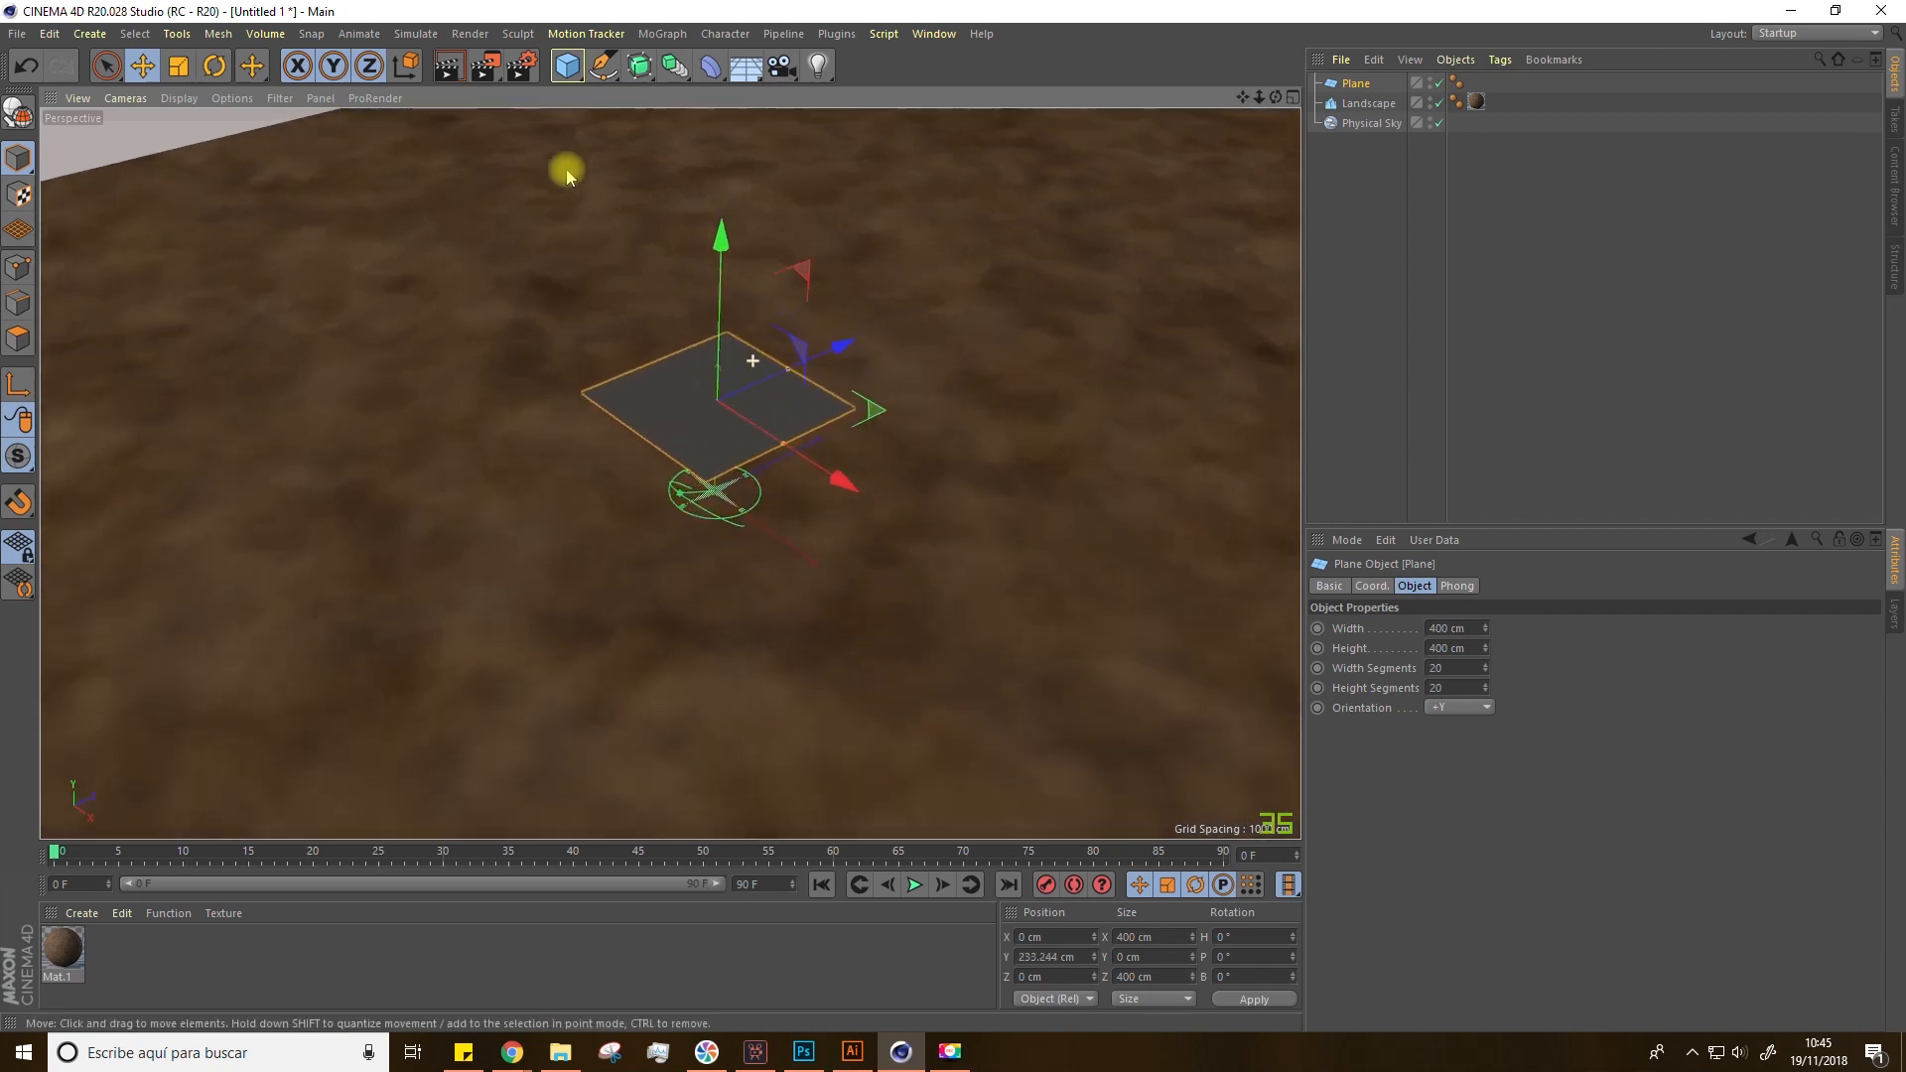
Step: Switch the viewport display to Gouraud Shading (Lines)
{"action": "left_click", "coordinate": [180, 98]}
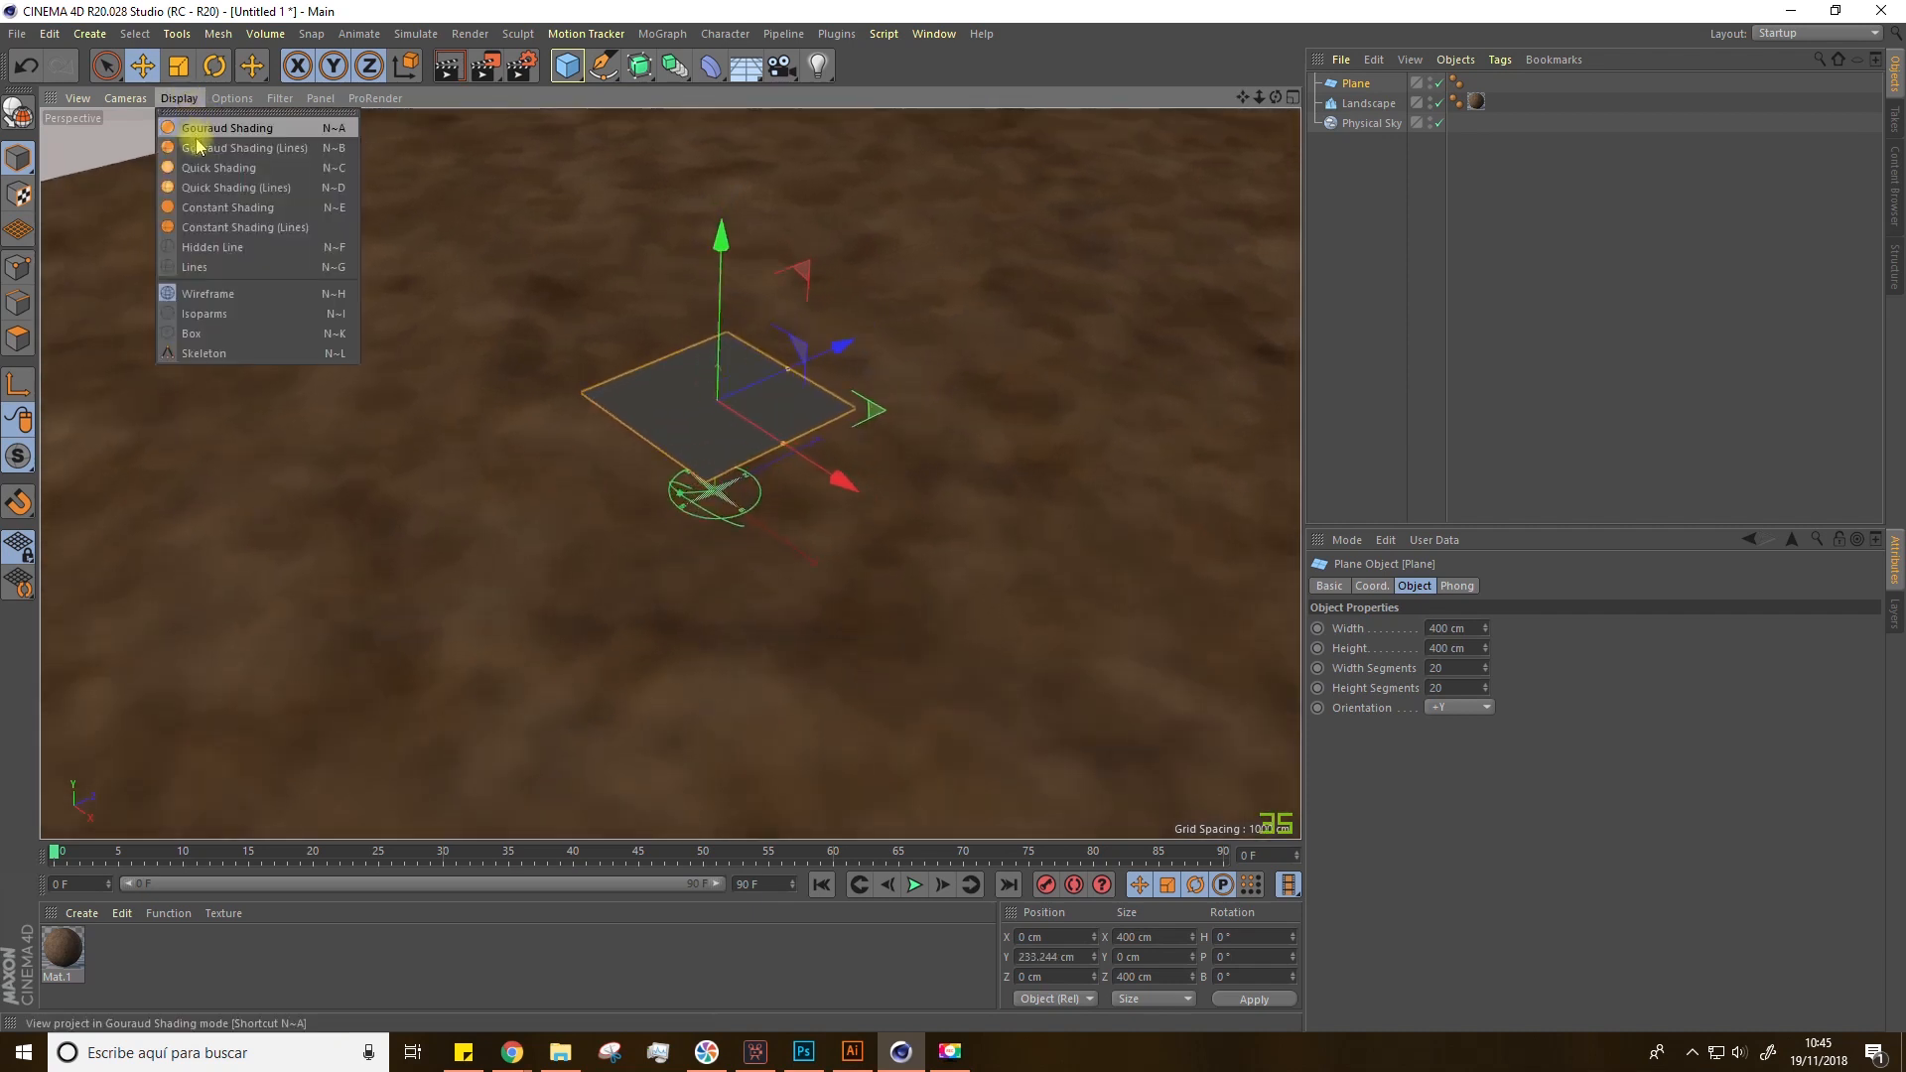
{"action": "left_click", "coordinate": [270, 148]}
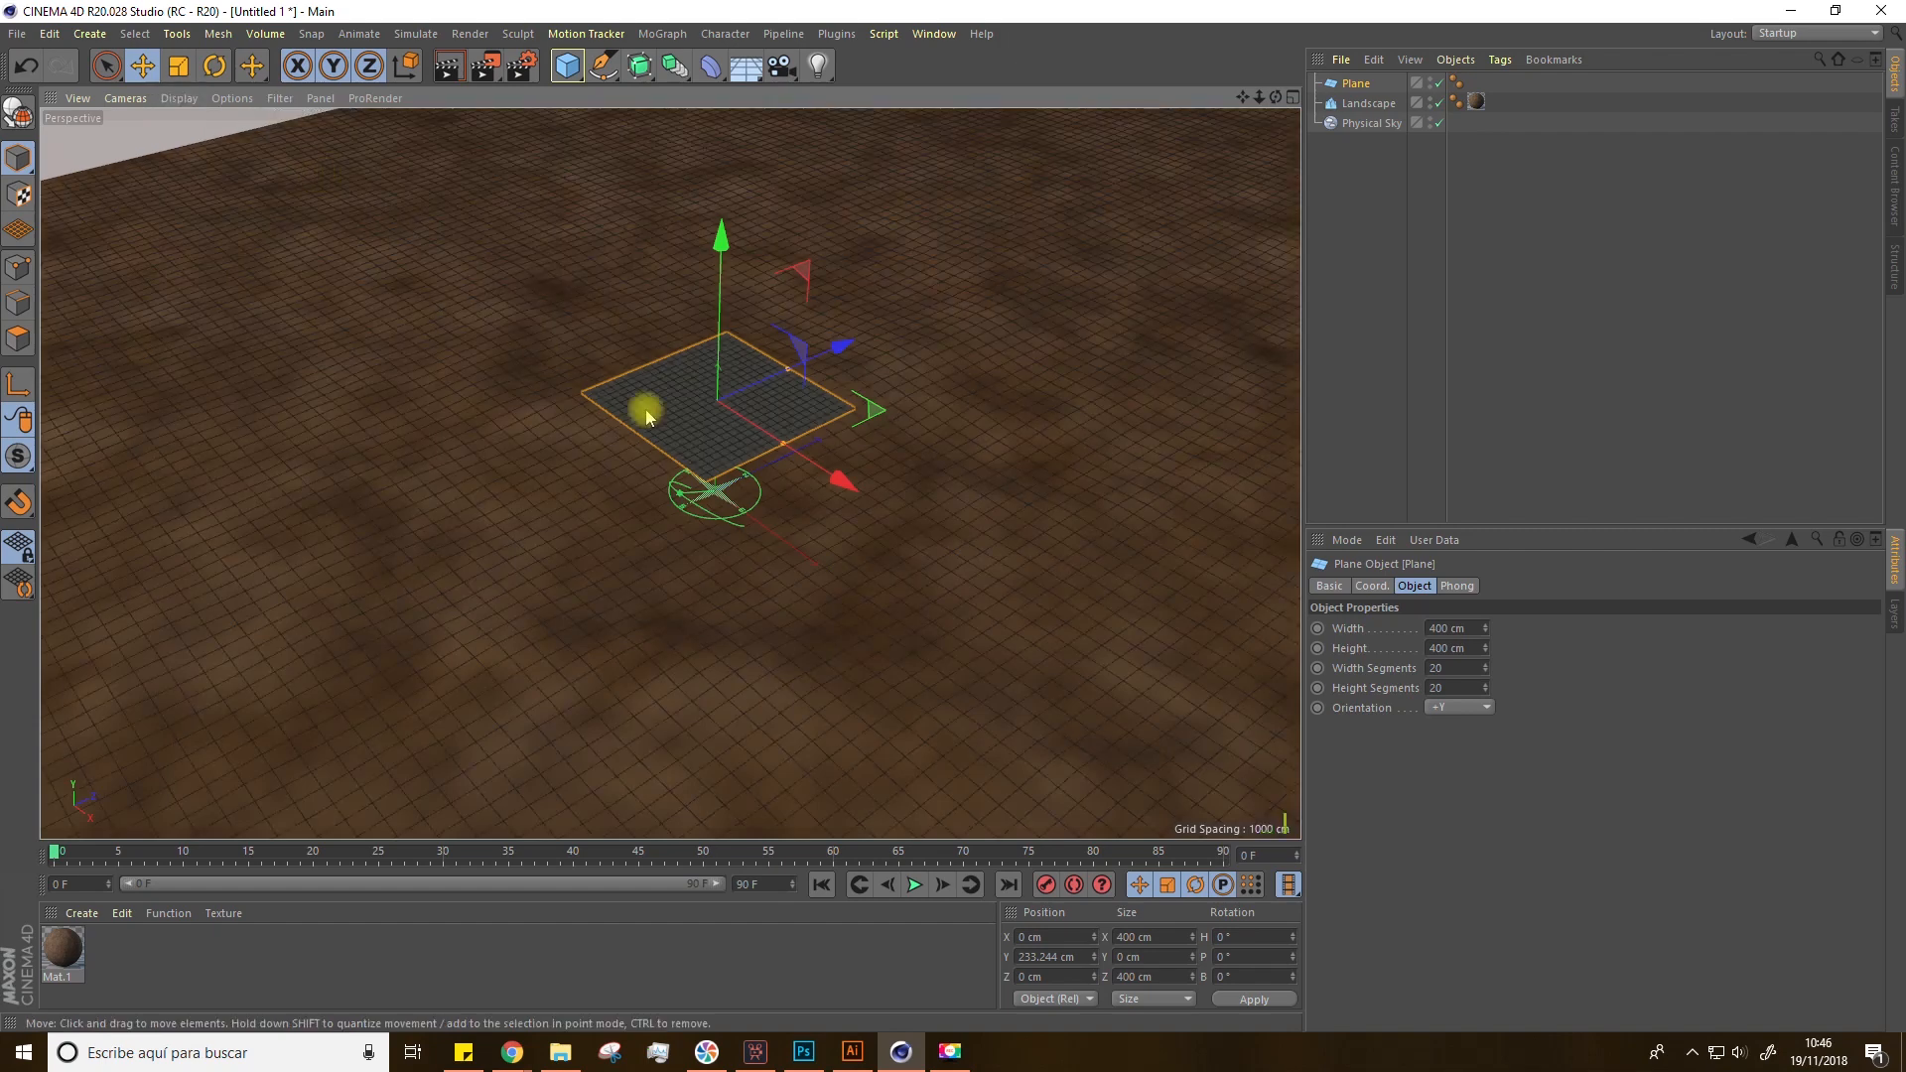
{"action": "scroll", "coordinate": [854, 379], "scroll_direction": "up", "scroll_amount": 3}
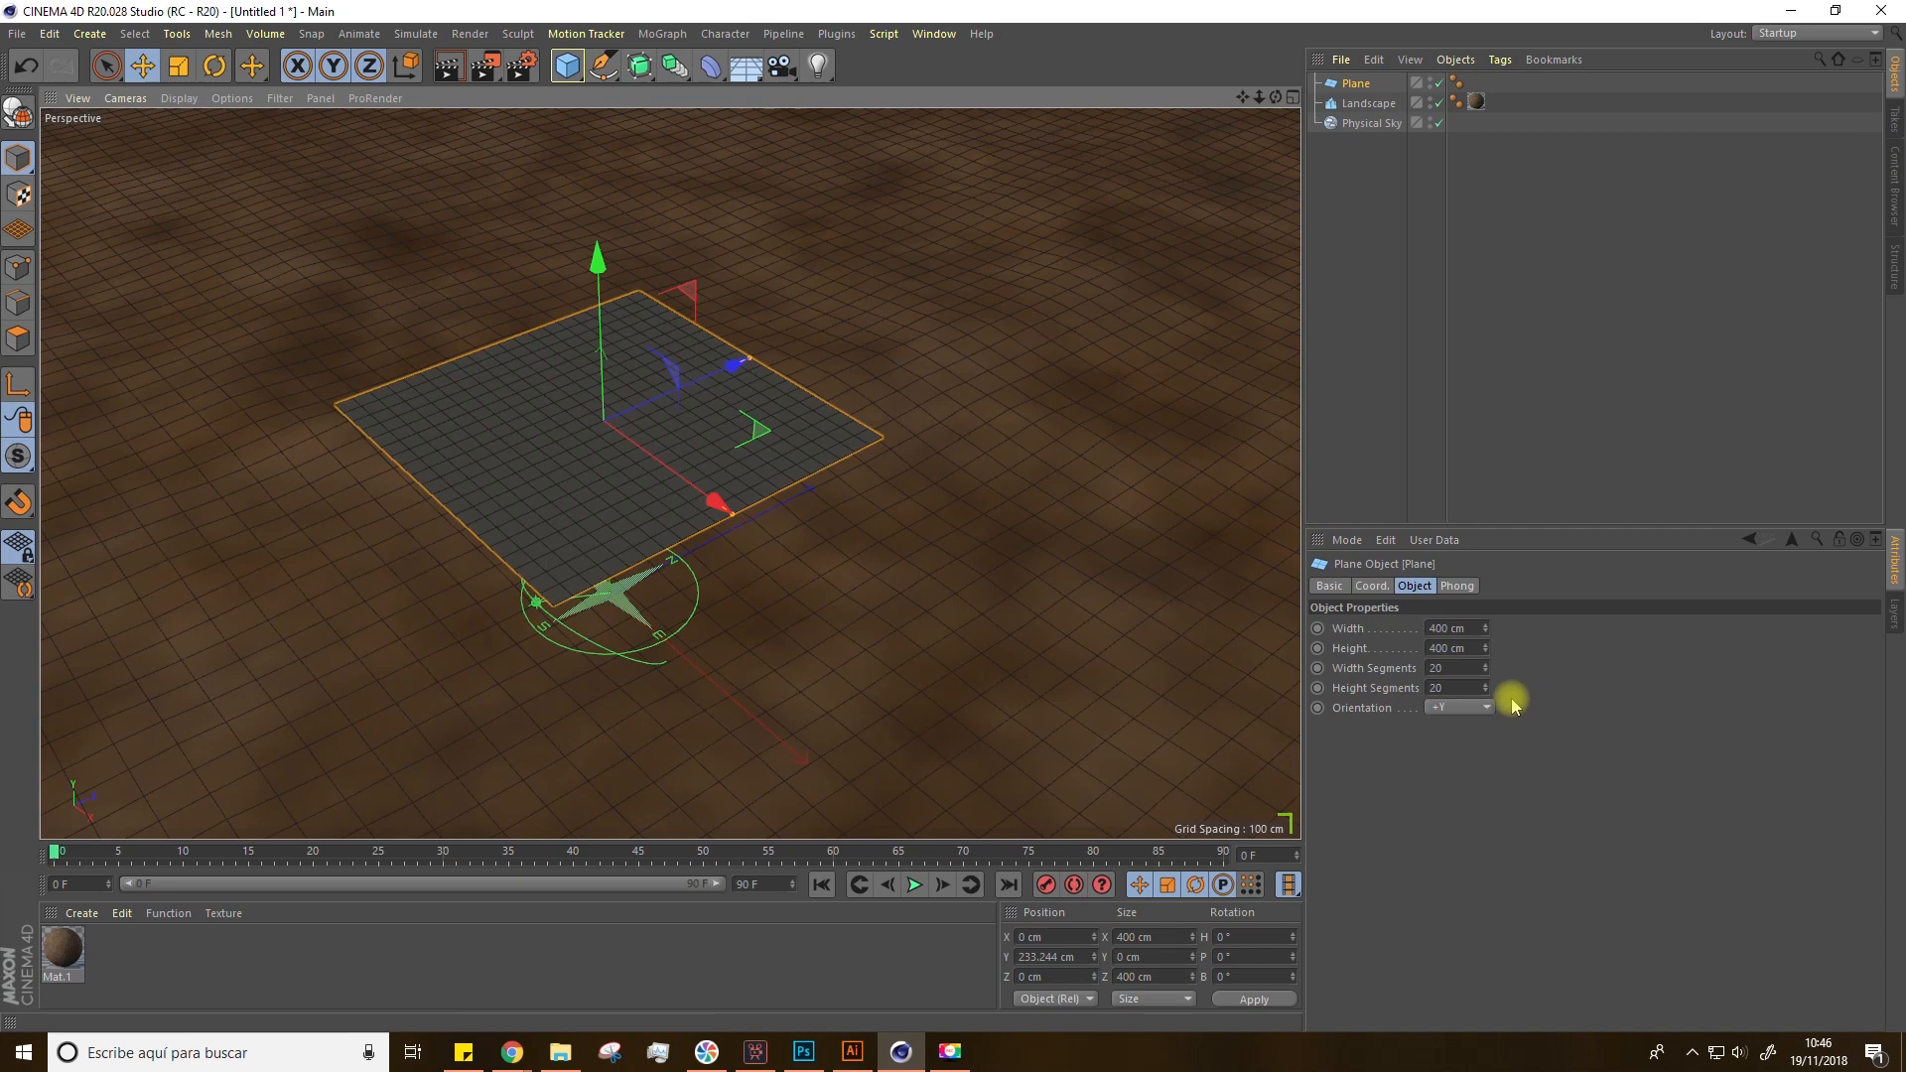
Step: Set the plane's width and height segments to 1
{"action": "left_click", "coordinate": [1445, 670]}
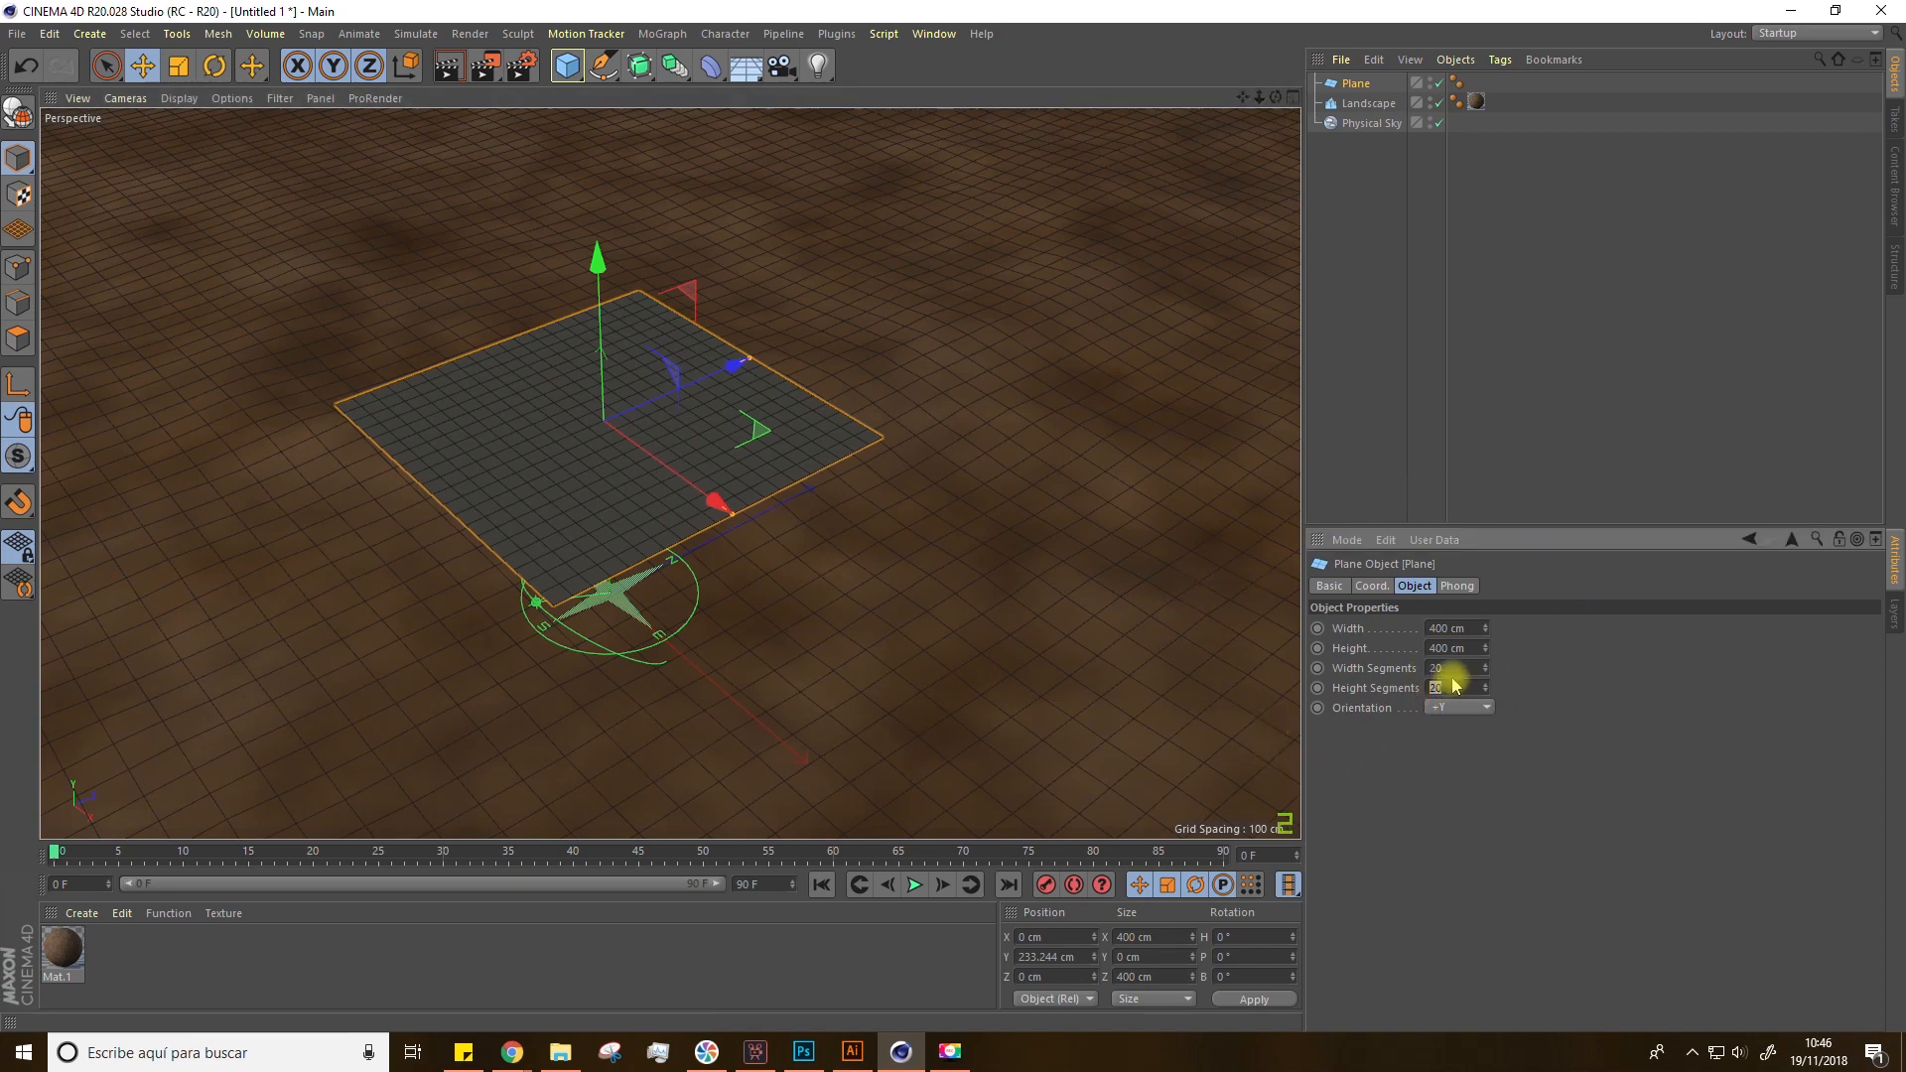
{"action": "type", "text": "1"}
{"action": "key", "text": "Tab"}
{"action": "type", "text": "1"}
{"action": "left_click", "coordinate": [1453, 778]}
{"action": "scroll", "coordinate": [596, 446], "scroll_direction": "down", "scroll_amount": 3}
{"action": "scroll", "coordinate": [596, 447], "scroll_direction": "up", "scroll_amount": 3}
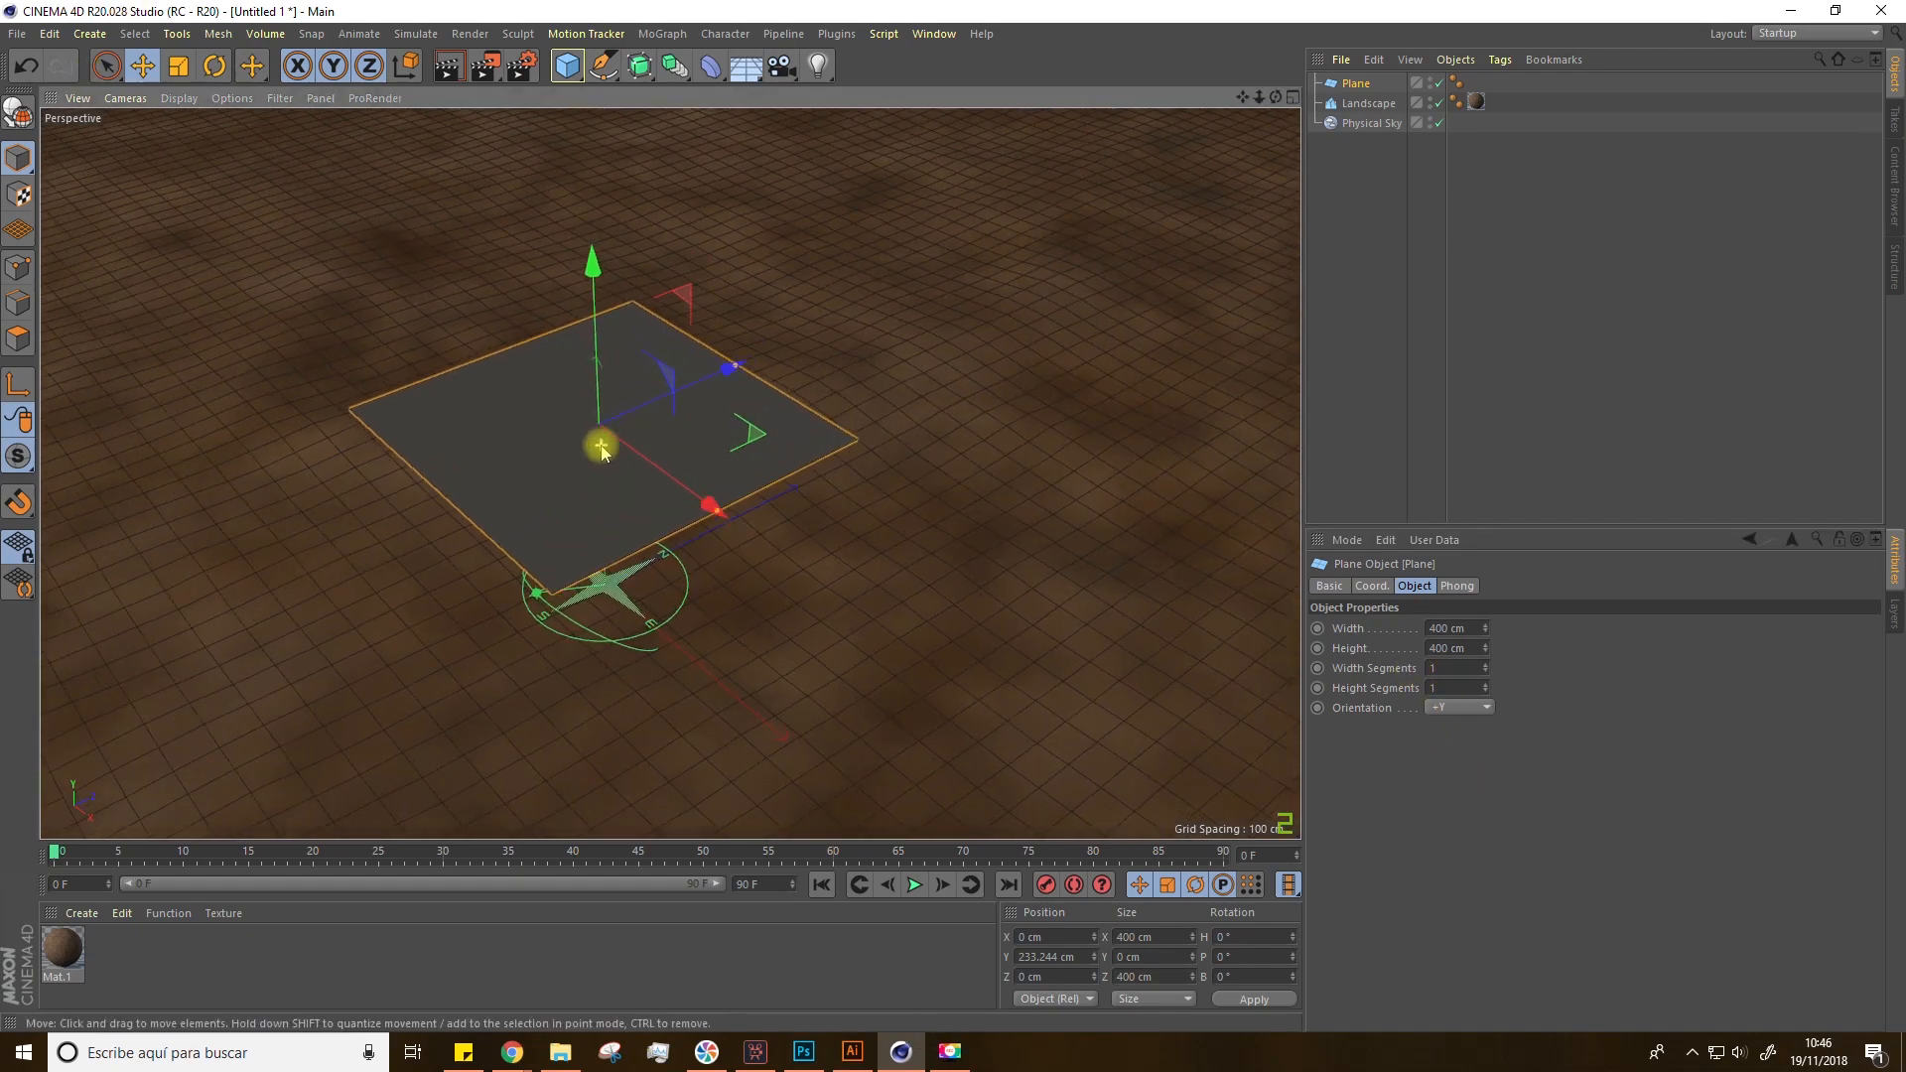
Step: Resize the plane's width to about 226 cm
{"action": "mouse_move", "coordinate": [698, 532]}
{"action": "left_mouse_down", "text": "alt"}
{"action": "mouse_move", "coordinate": [724, 557]}
{"action": "mouse_move", "coordinate": [715, 527]}
{"action": "left_mouse_up", "text": "alt"}
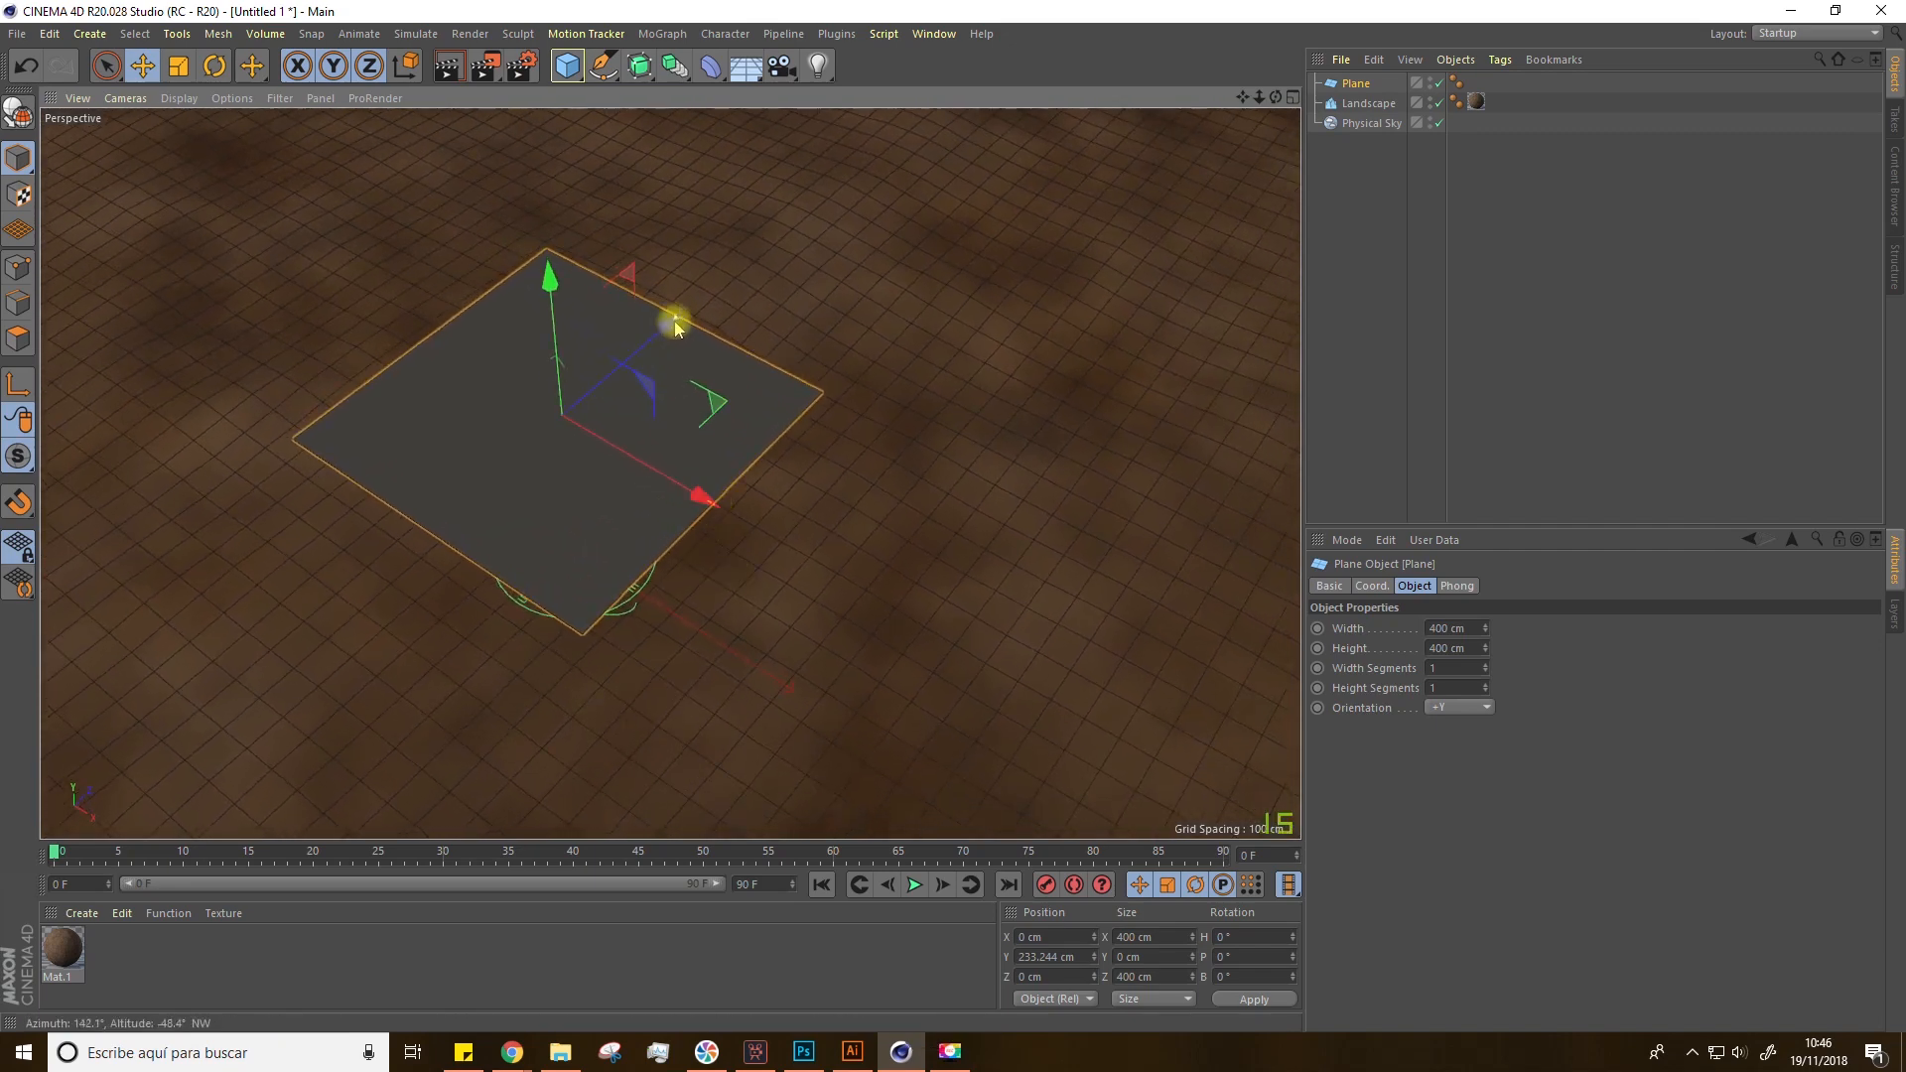
{"action": "left_click_drag", "start_coordinate": [710, 507], "coordinate": [634, 490]}
{"action": "left_click_drag", "start_coordinate": [611, 576], "coordinate": [595, 450], "text": "alt"}
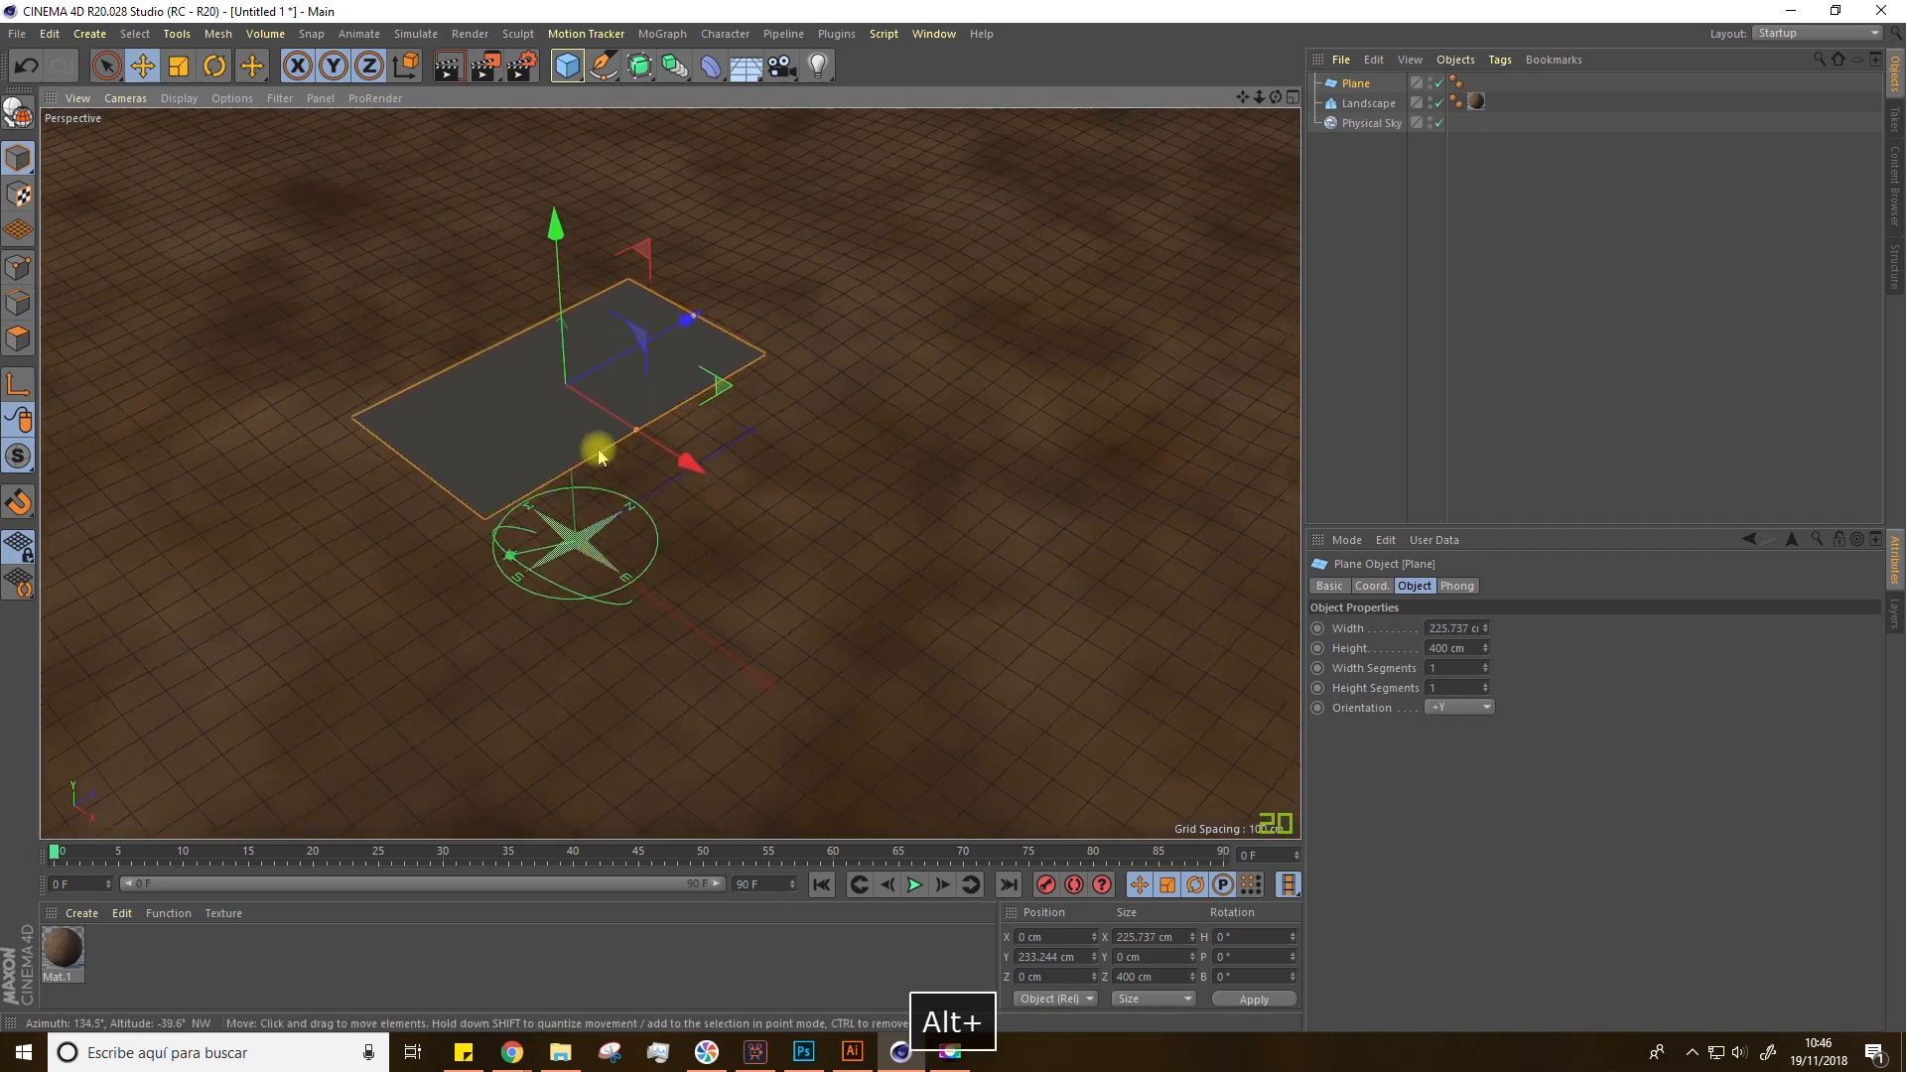
Step: Create a new material and open it in the Material Editor
{"action": "double_click", "coordinate": [116, 961]}
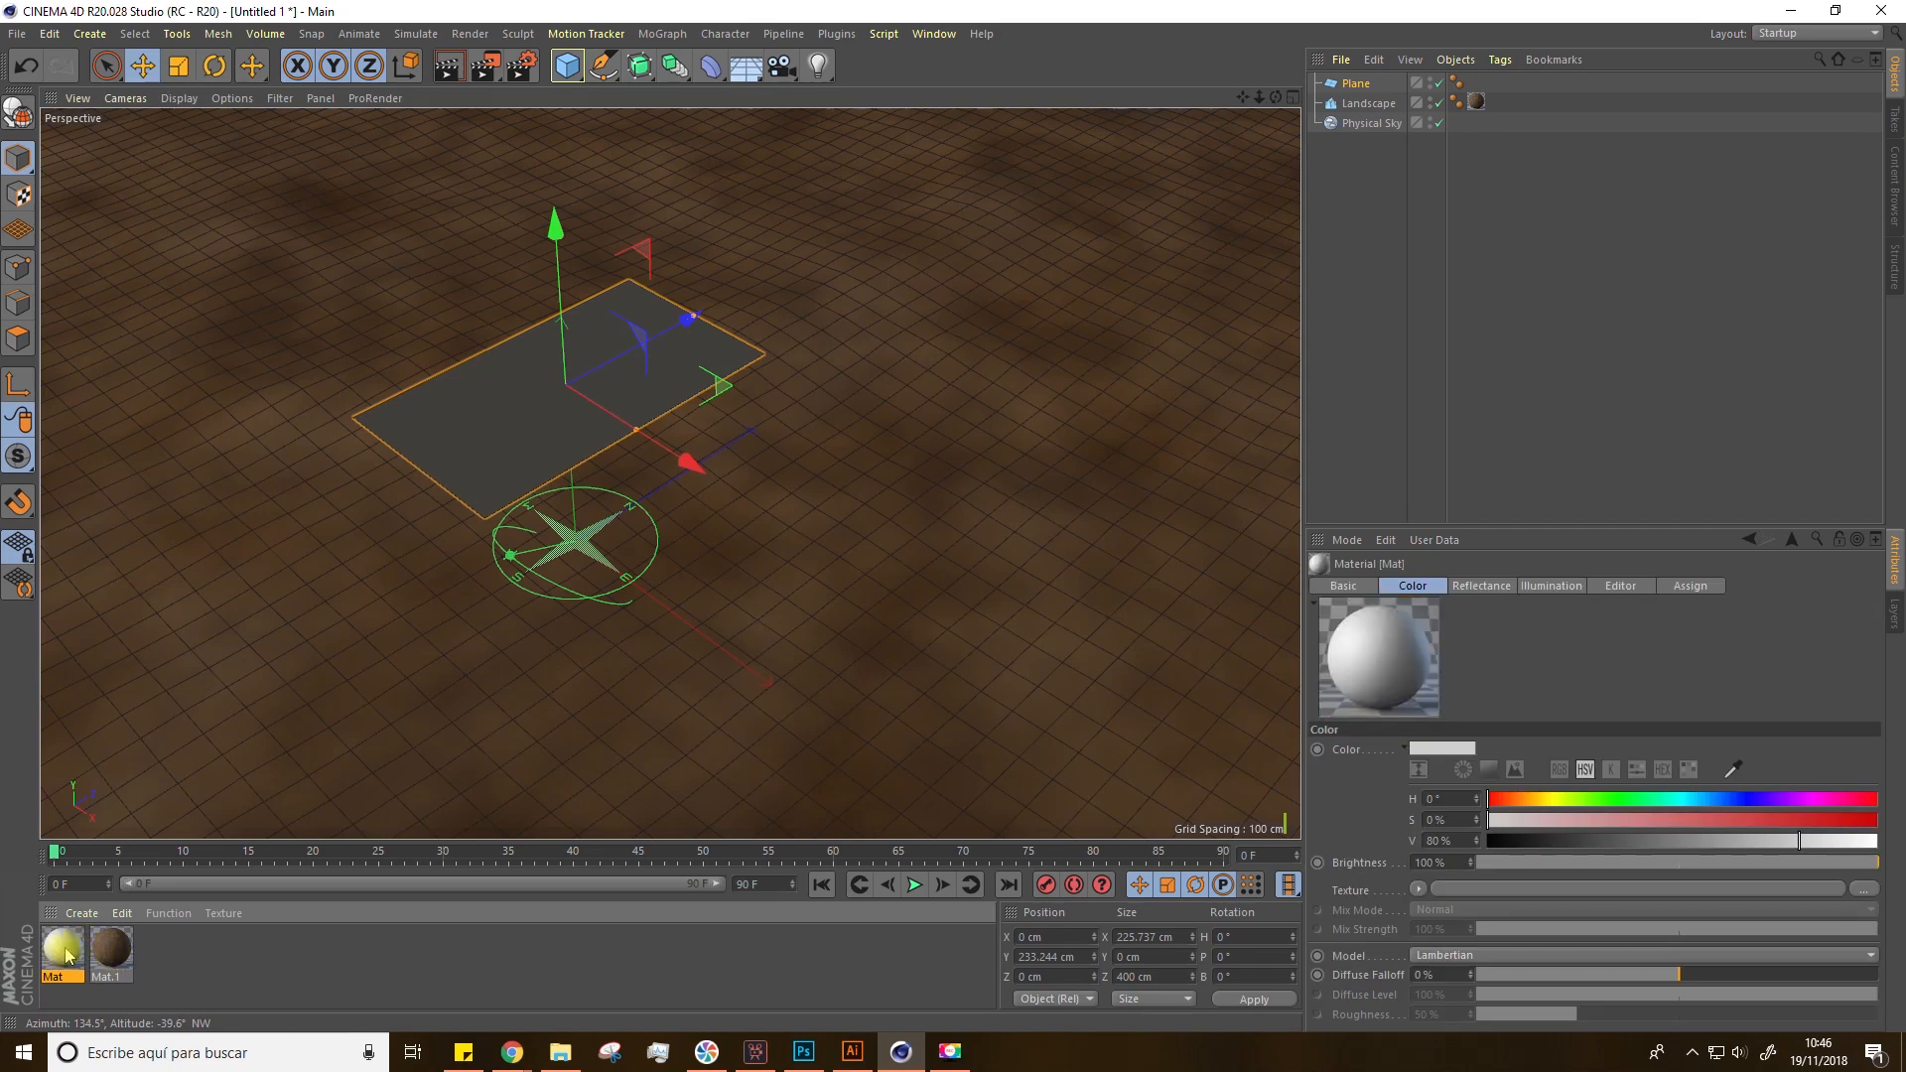
{"action": "double_click", "coordinate": [66, 951]}
{"action": "left_click_drag", "start_coordinate": [552, 135], "coordinate": [1063, 149]}
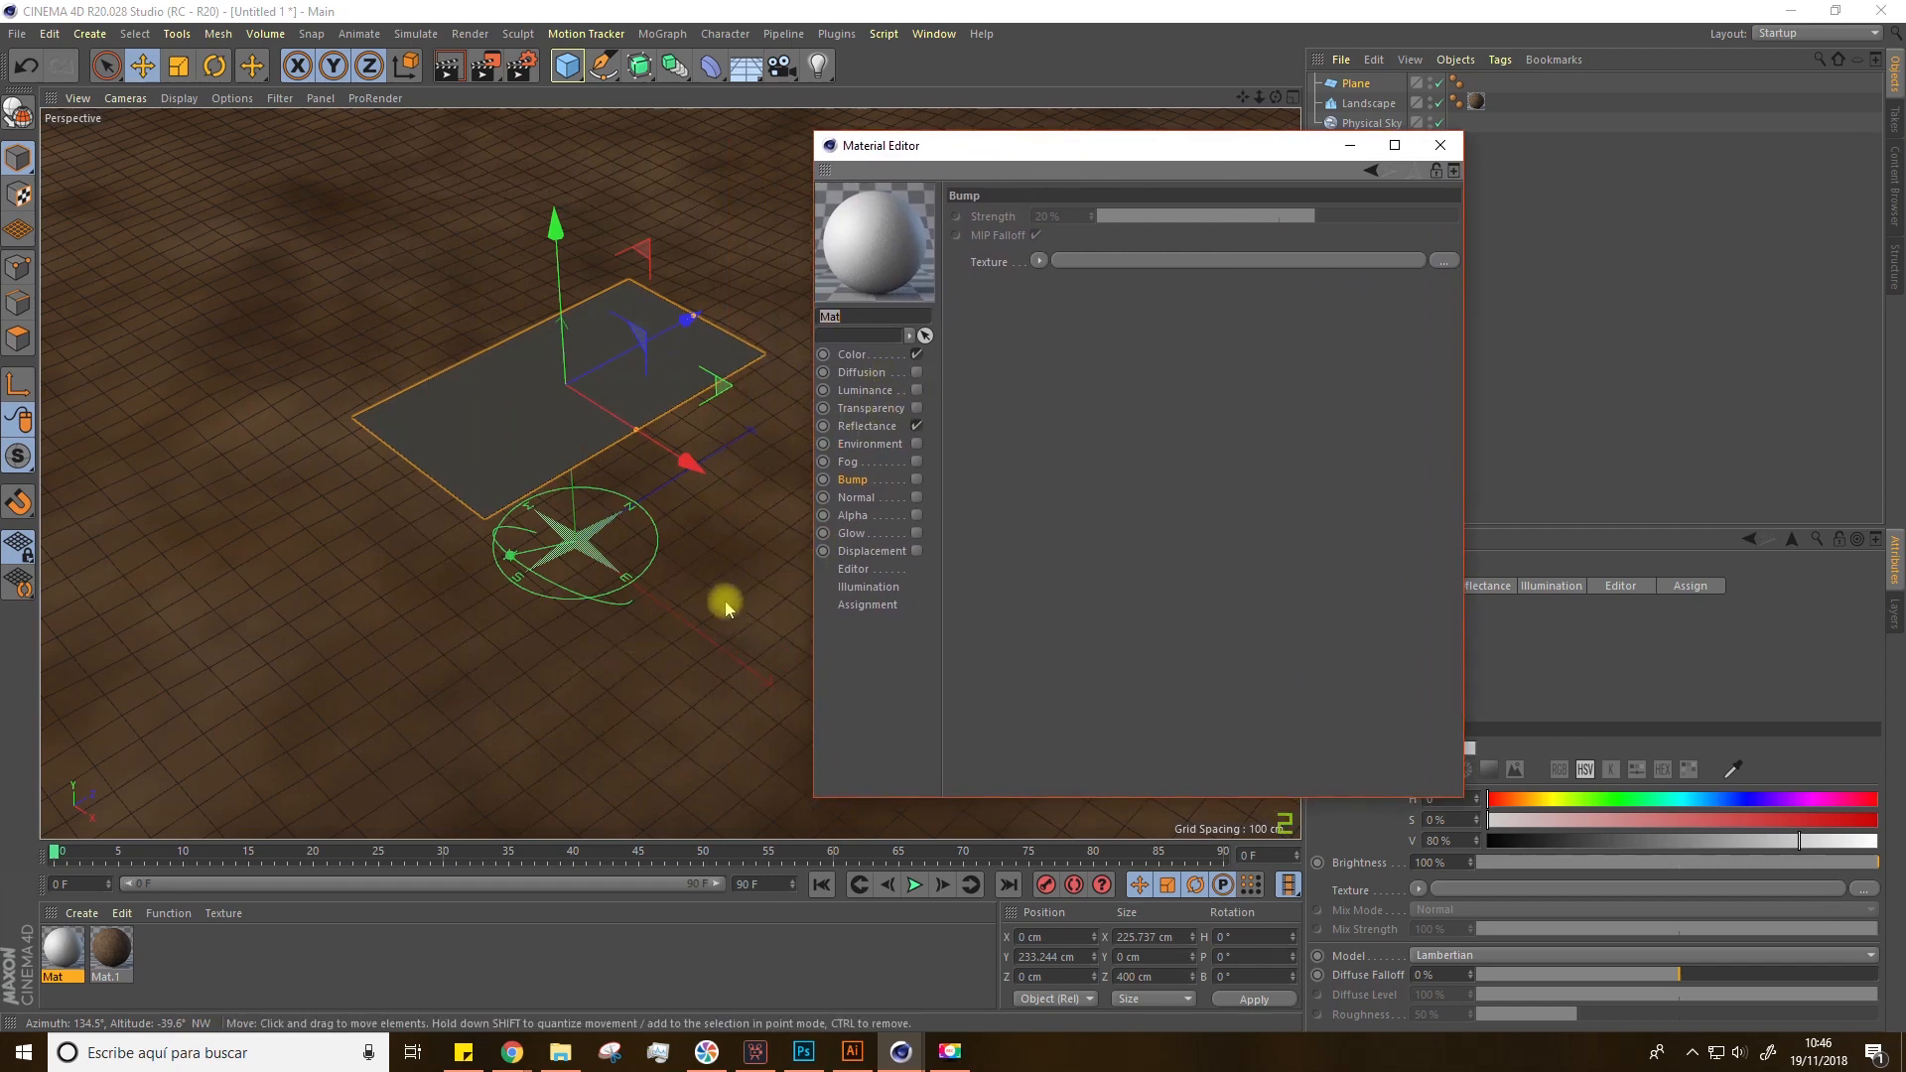
Step: Load the COLOR image as the material's Color channel texture, copying it to the project location
{"action": "left_click", "coordinate": [865, 357]}
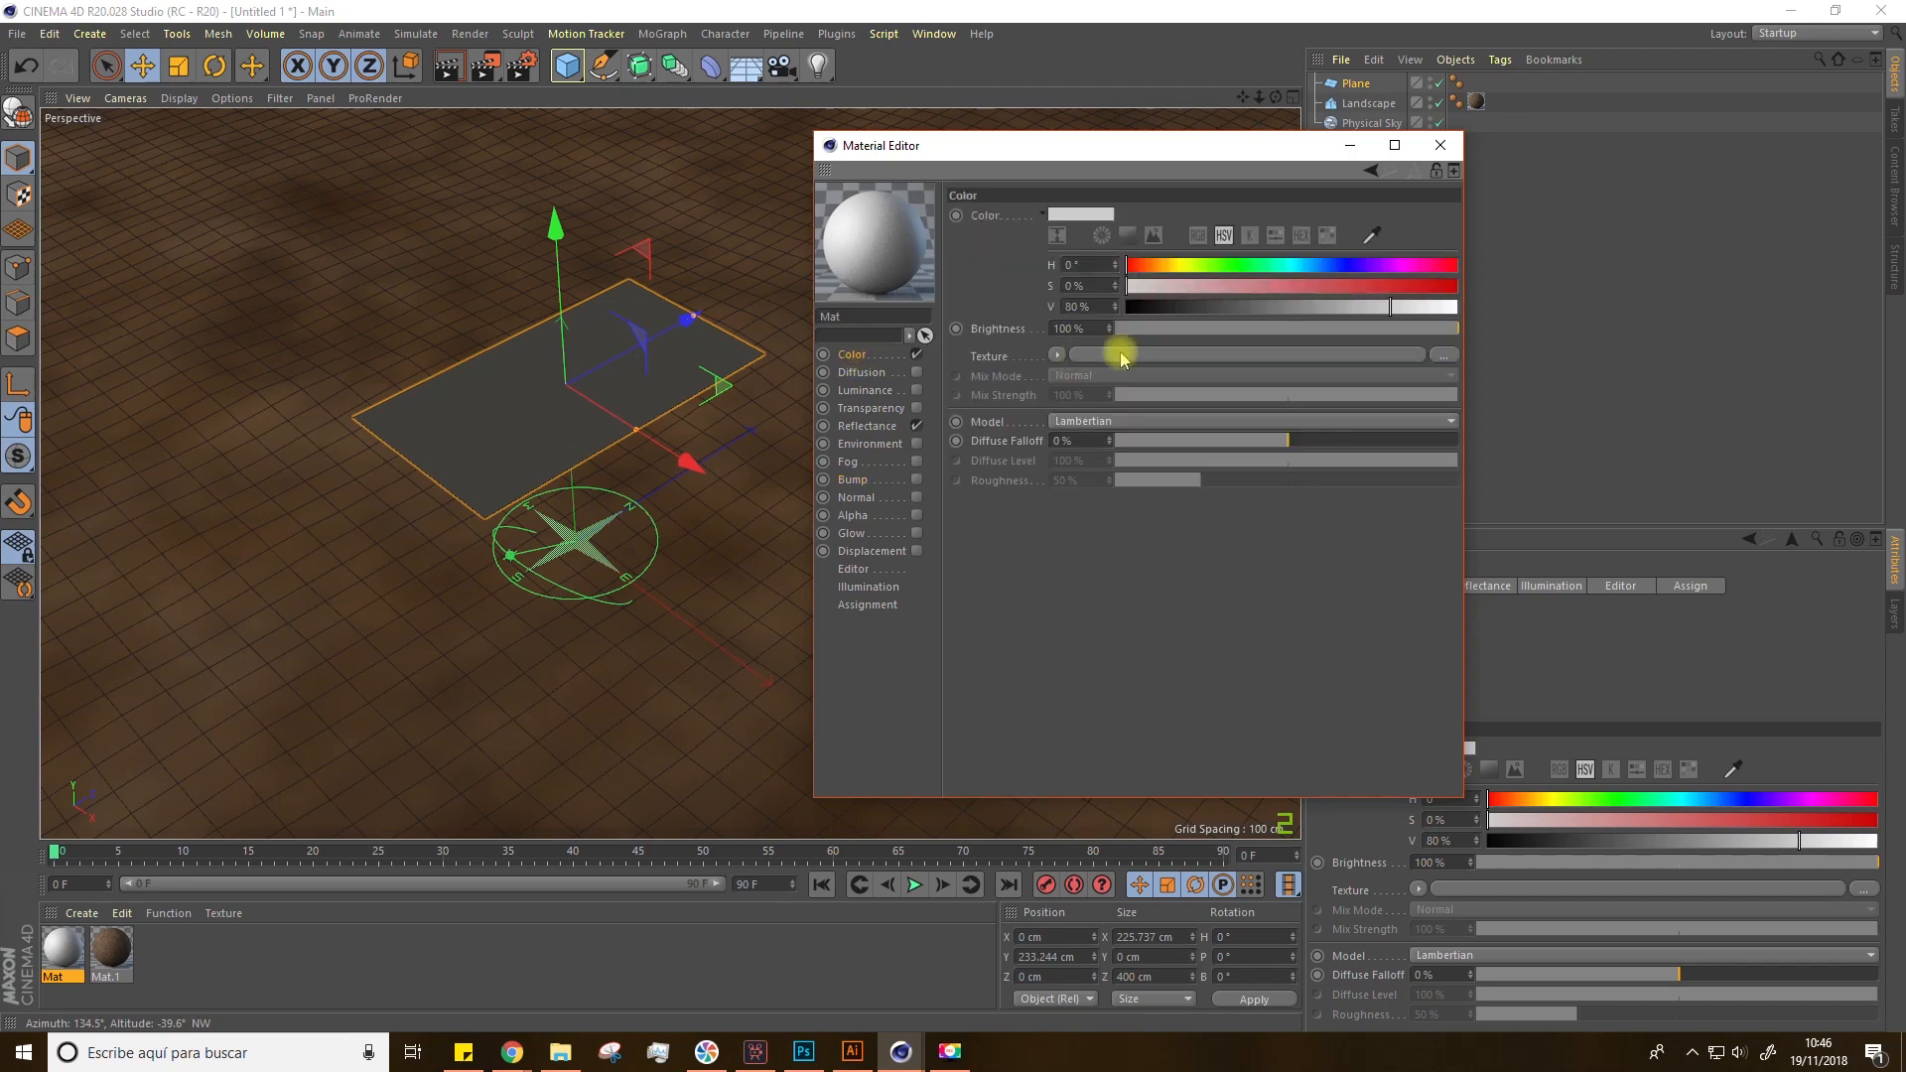
{"action": "left_click", "coordinate": [1445, 355]}
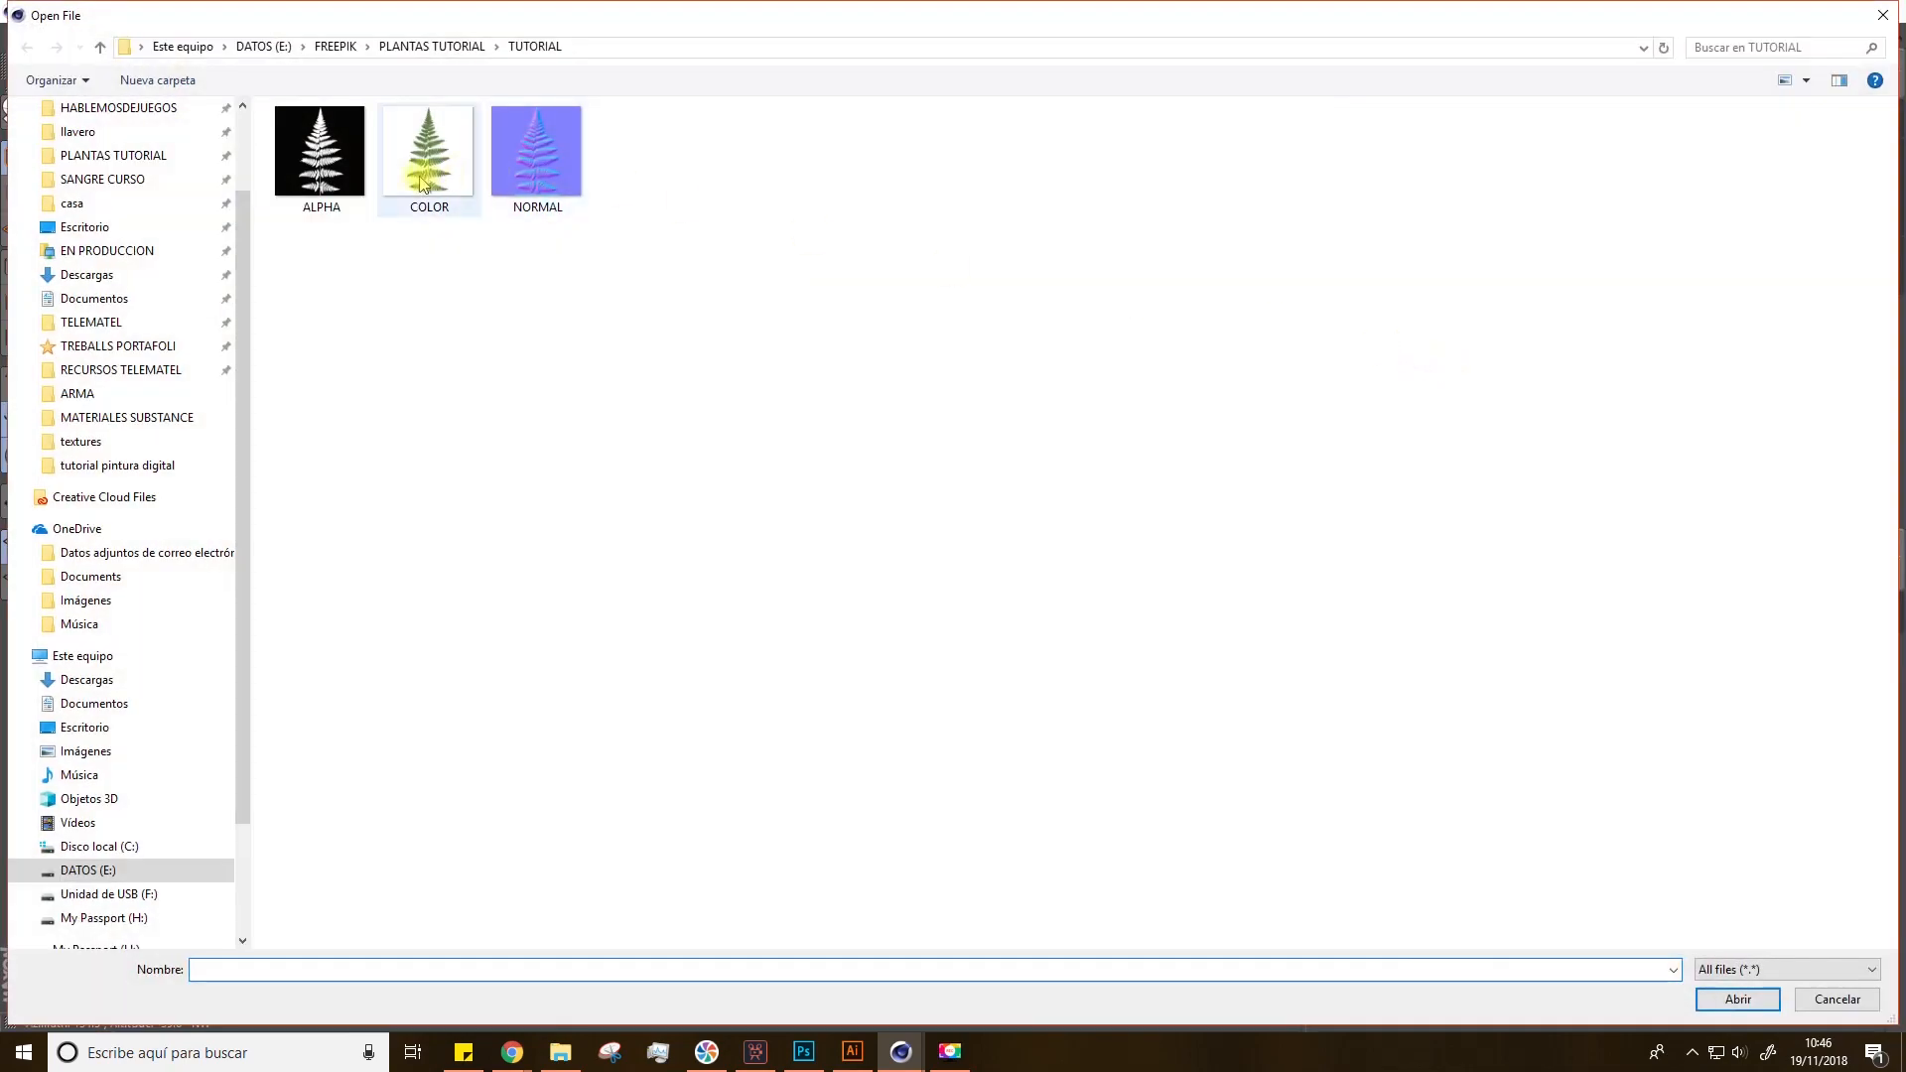
{"action": "left_click", "coordinate": [435, 208]}
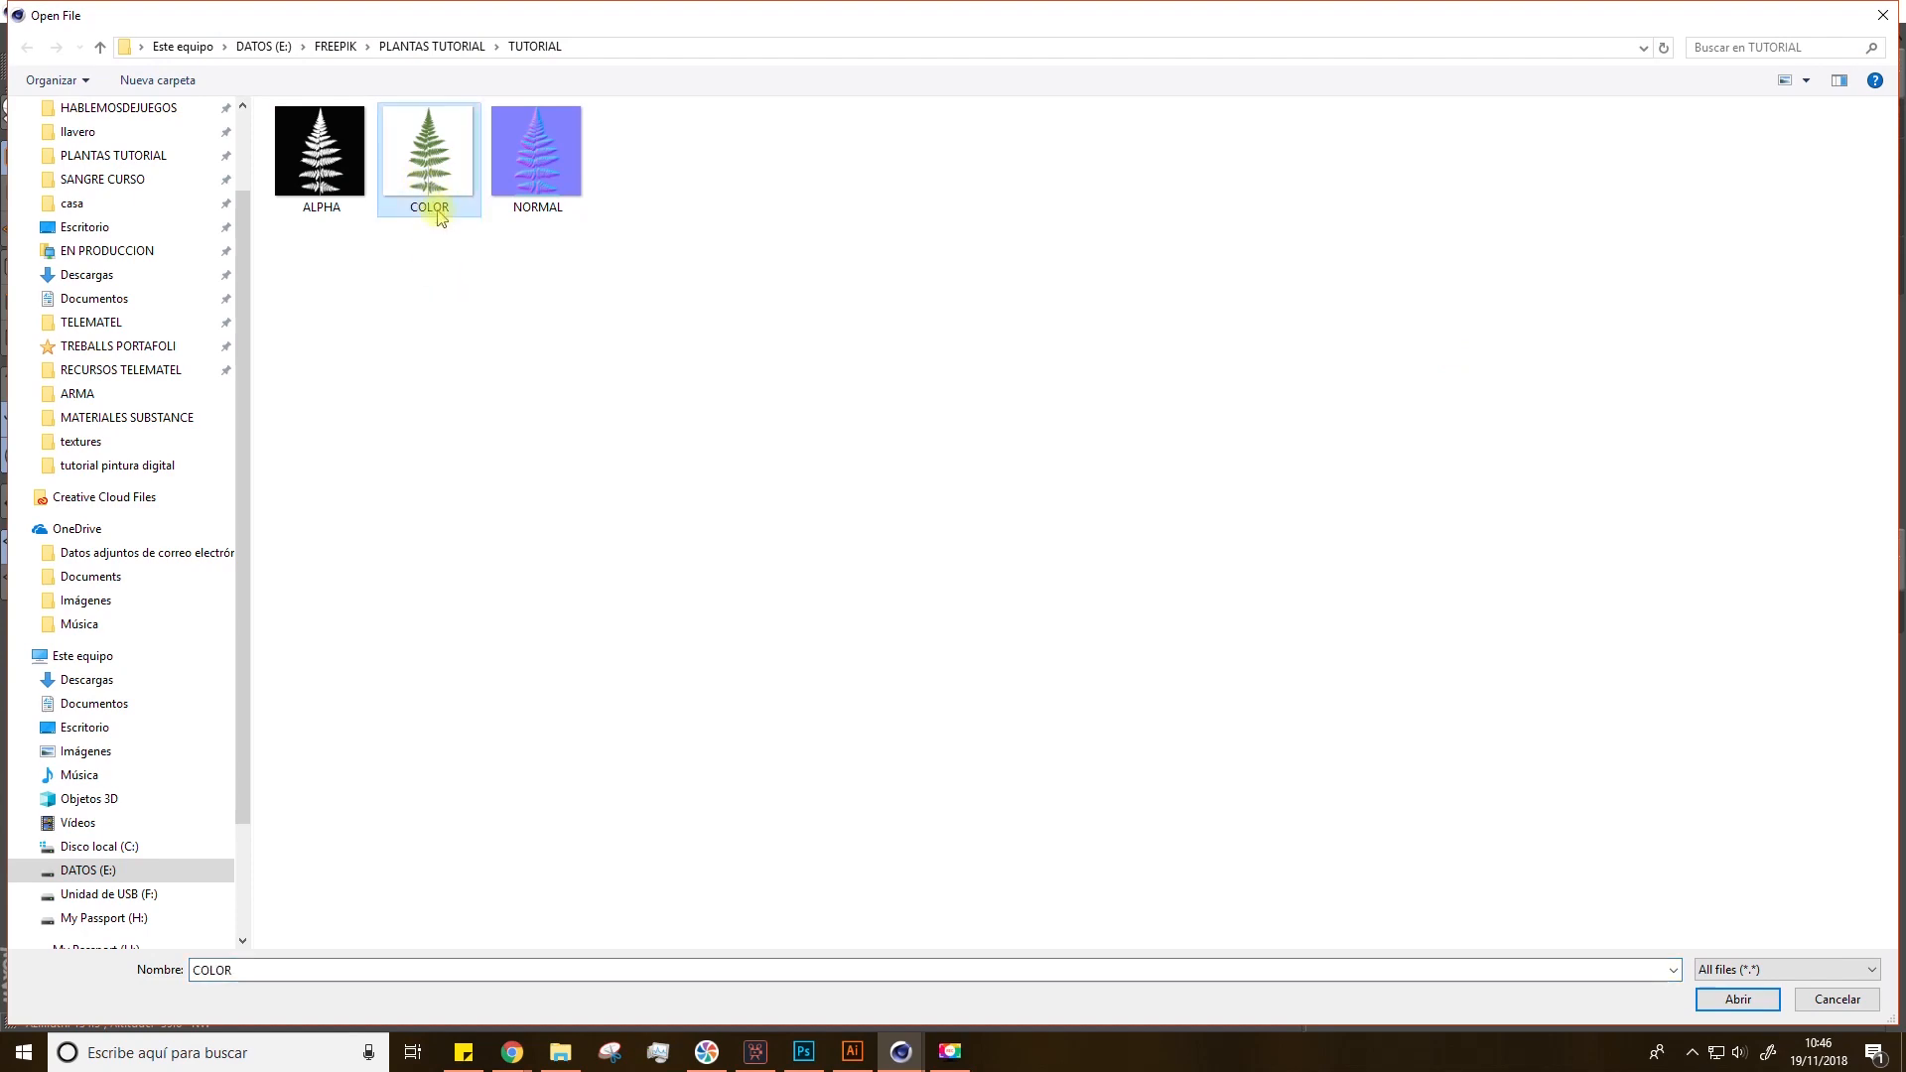
{"action": "double_click", "coordinate": [443, 160]}
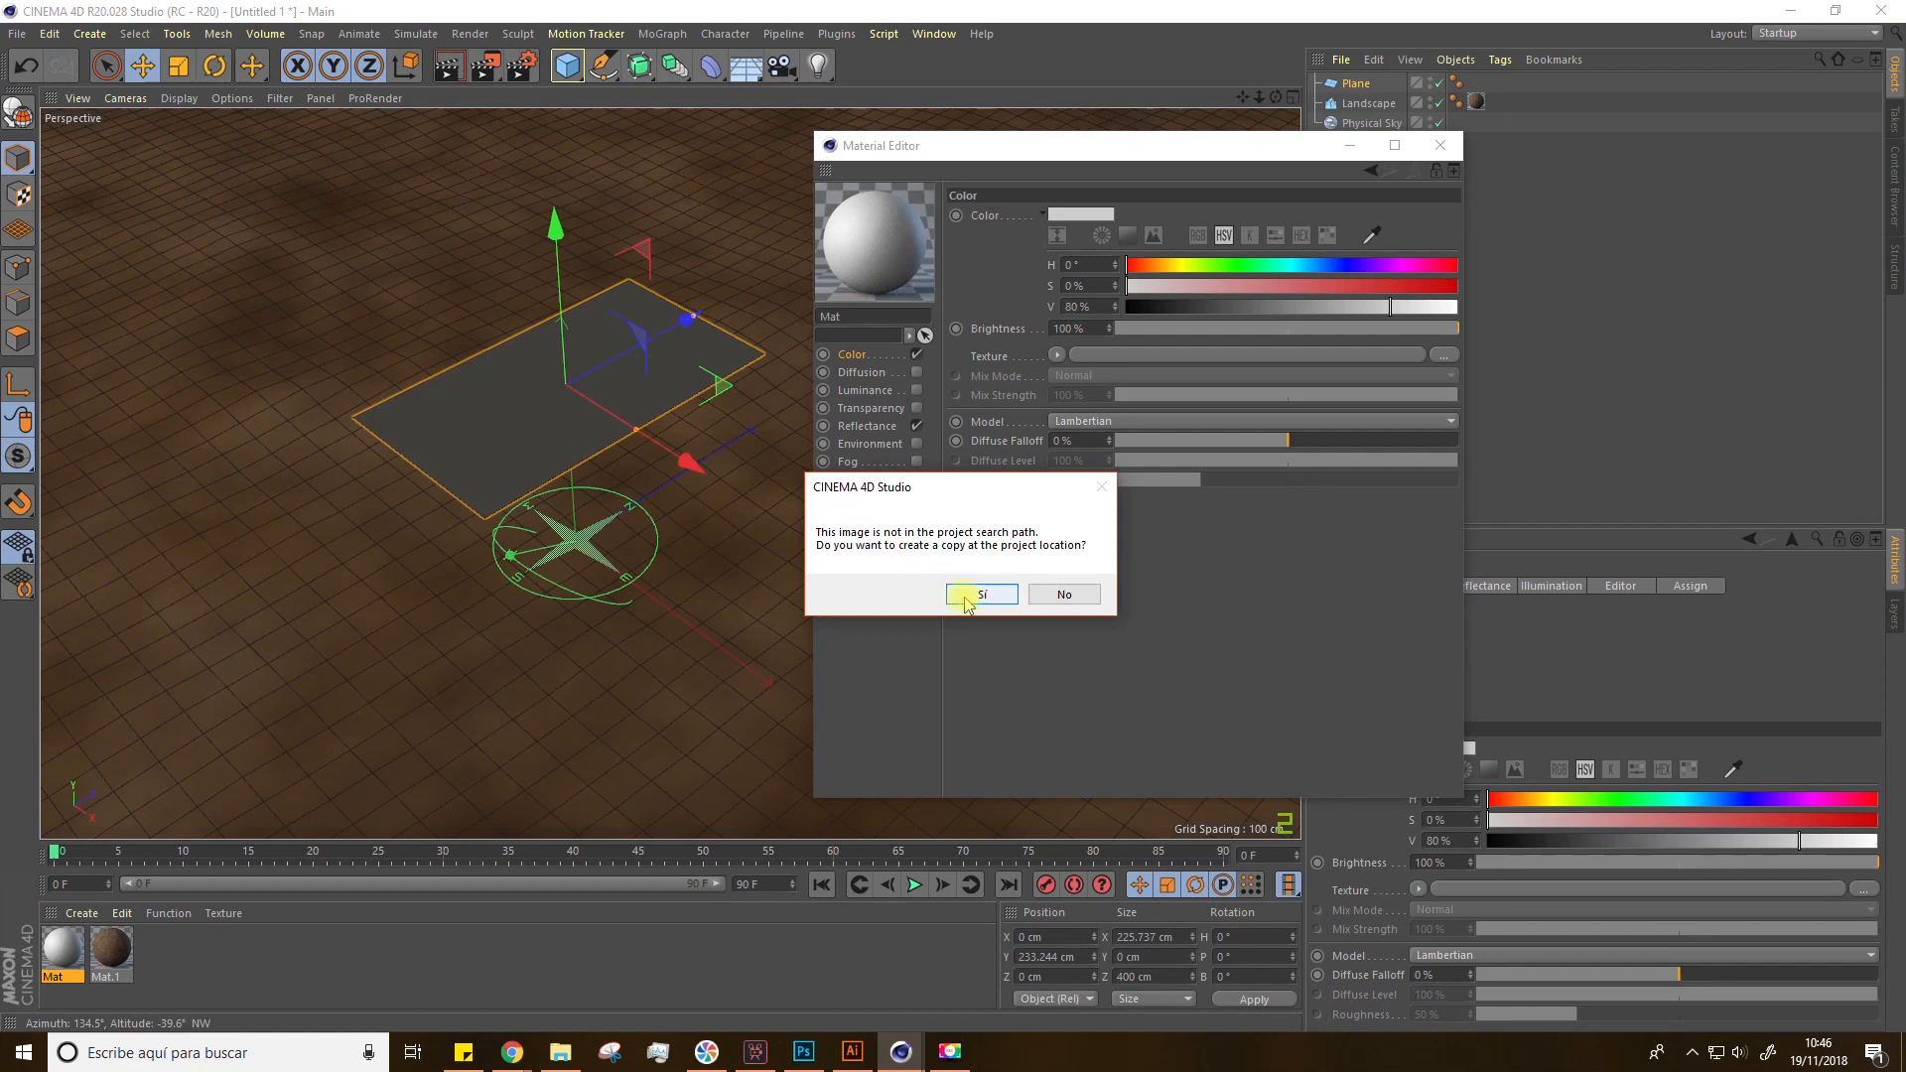
{"action": "left_click", "coordinate": [980, 595]}
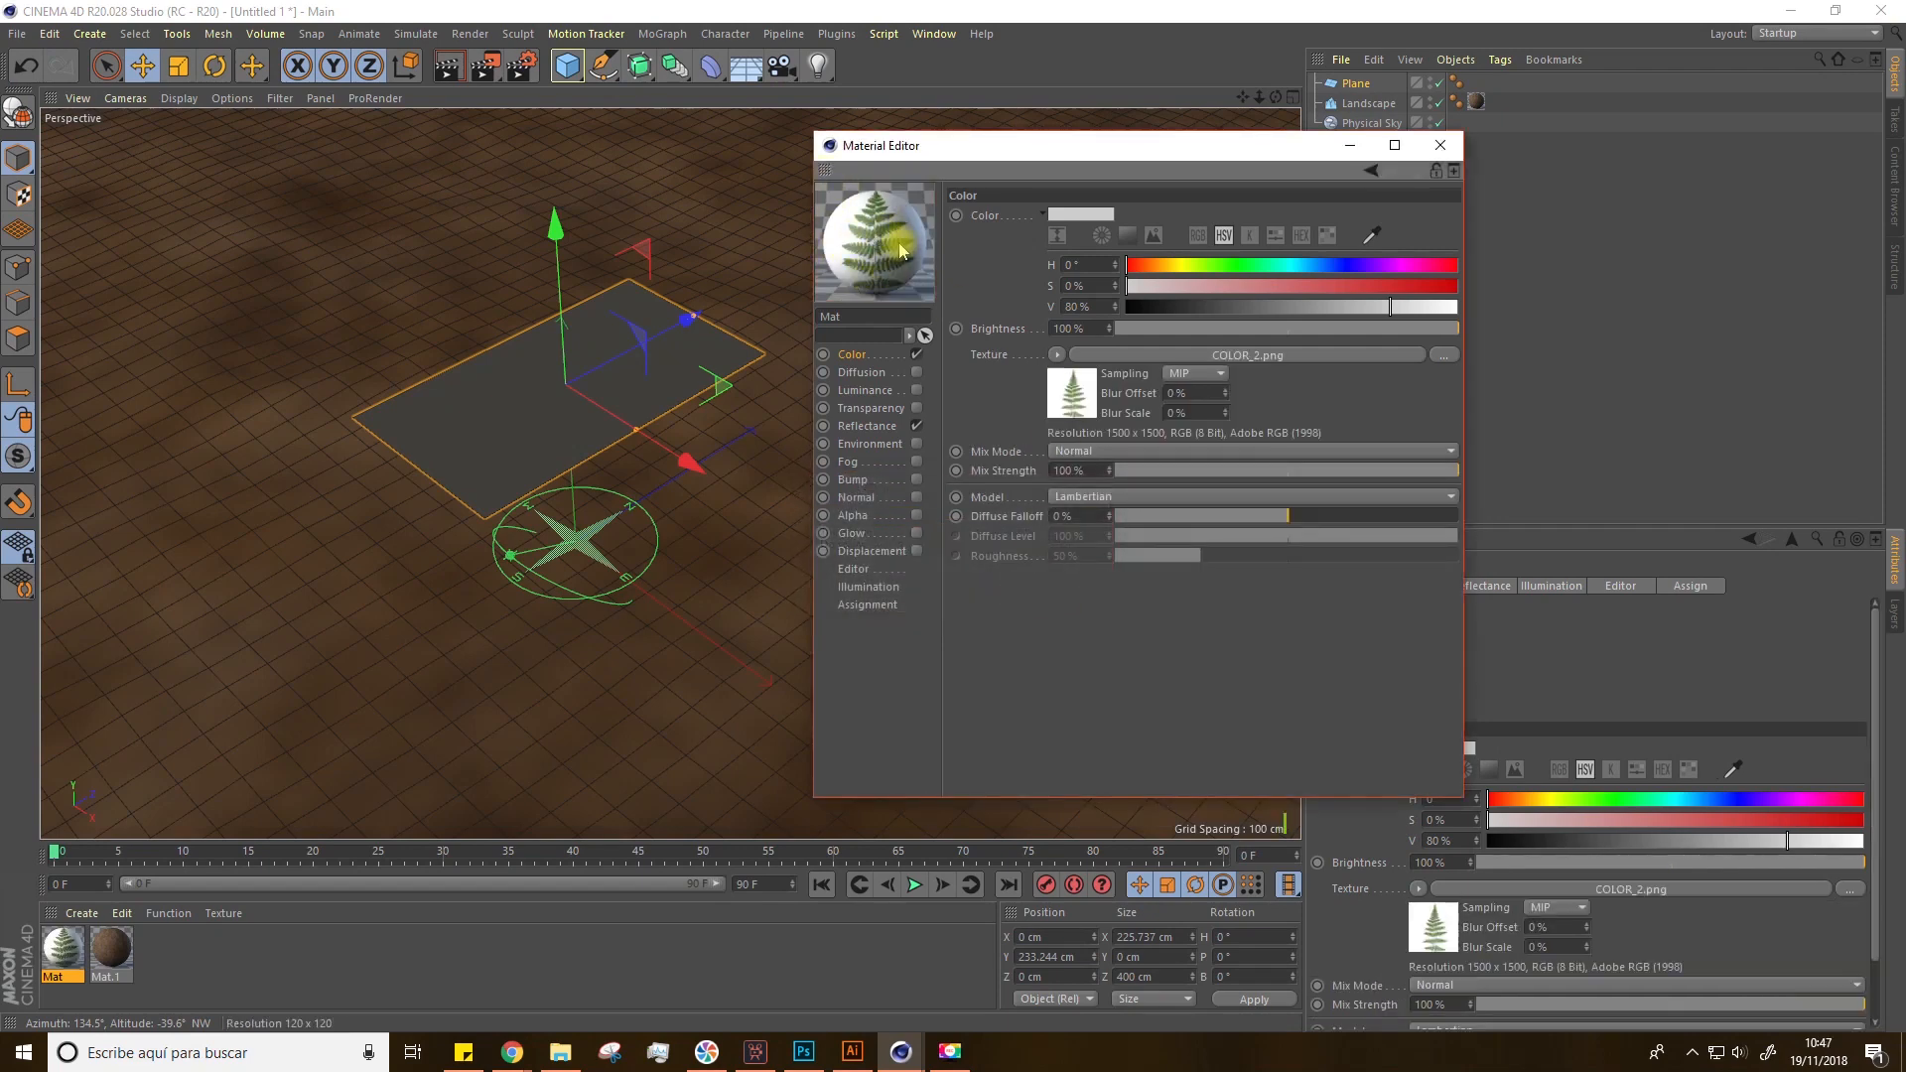
Step: Disable Reflectance, enable the Alpha channel and load the ALPHA image as its texture, copying it to the project
{"action": "left_click", "coordinate": [916, 426]}
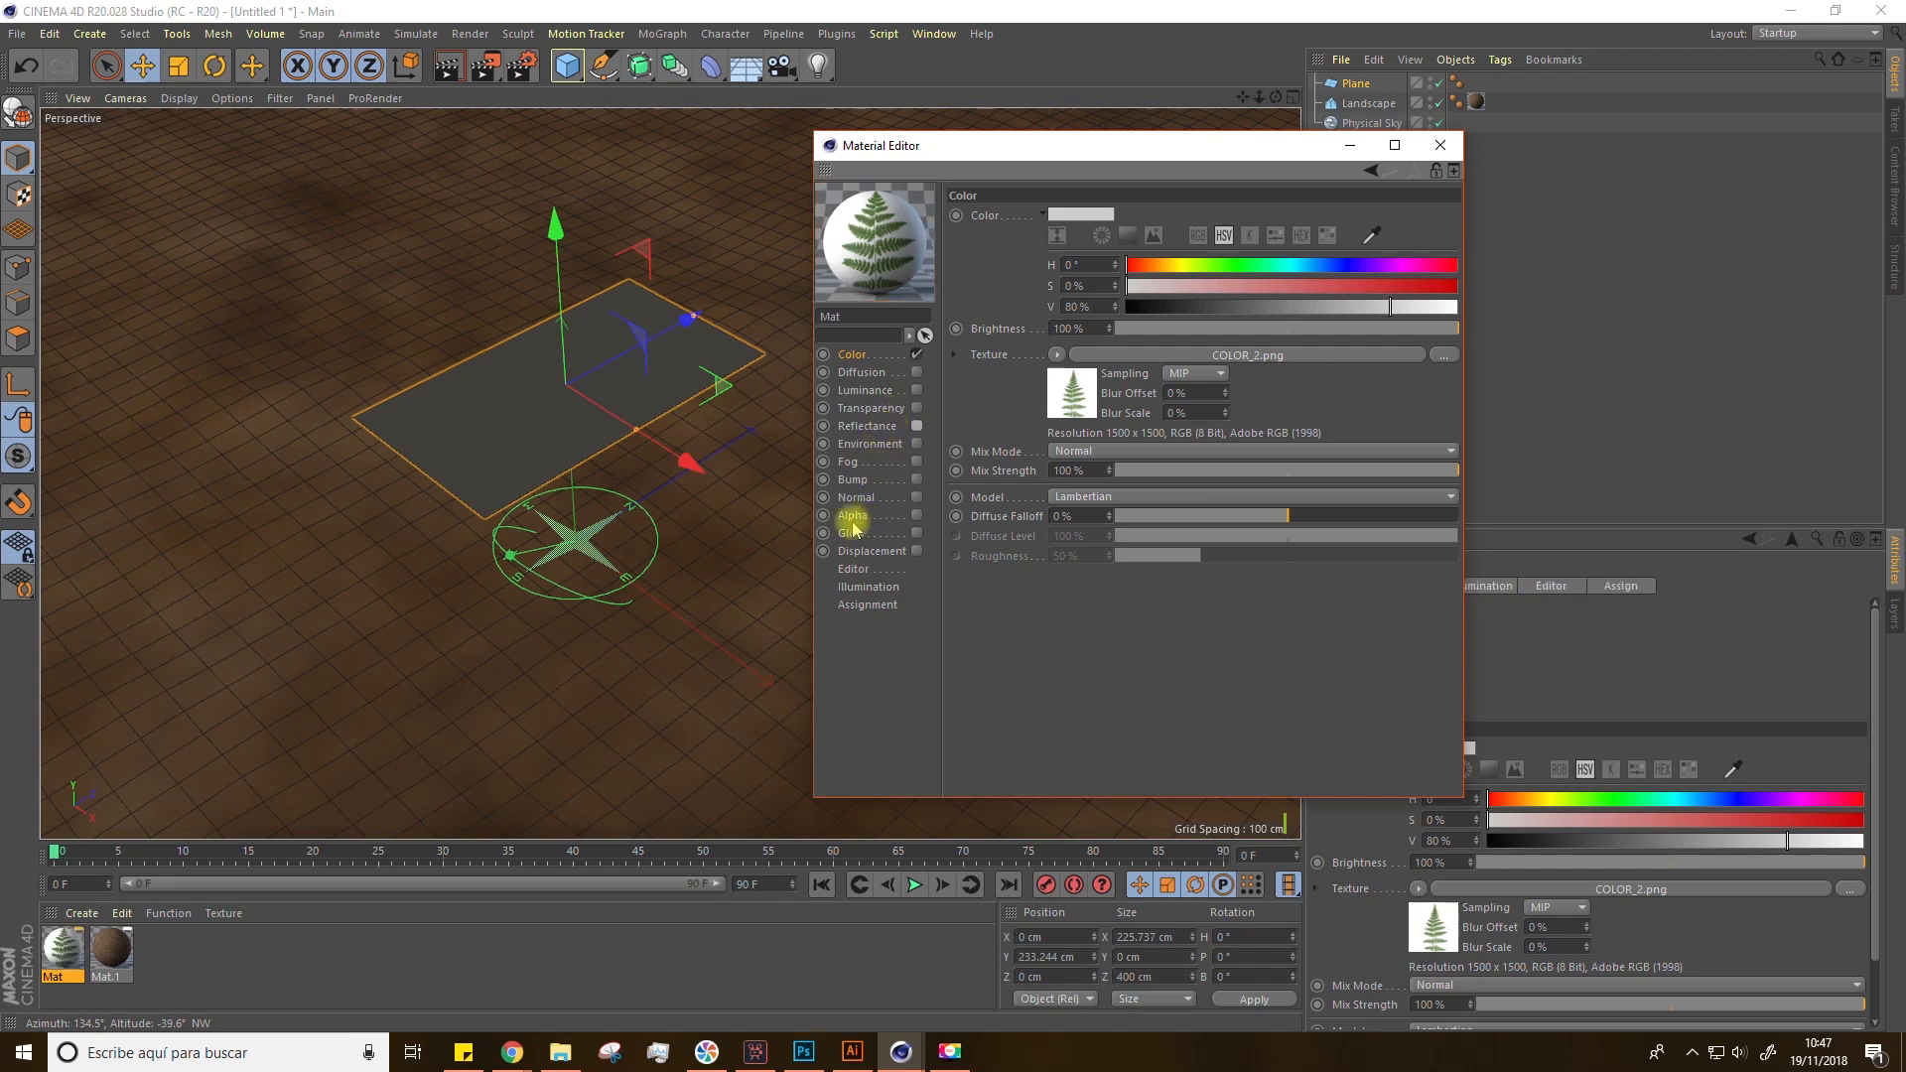
{"action": "left_click", "coordinate": [916, 515]}
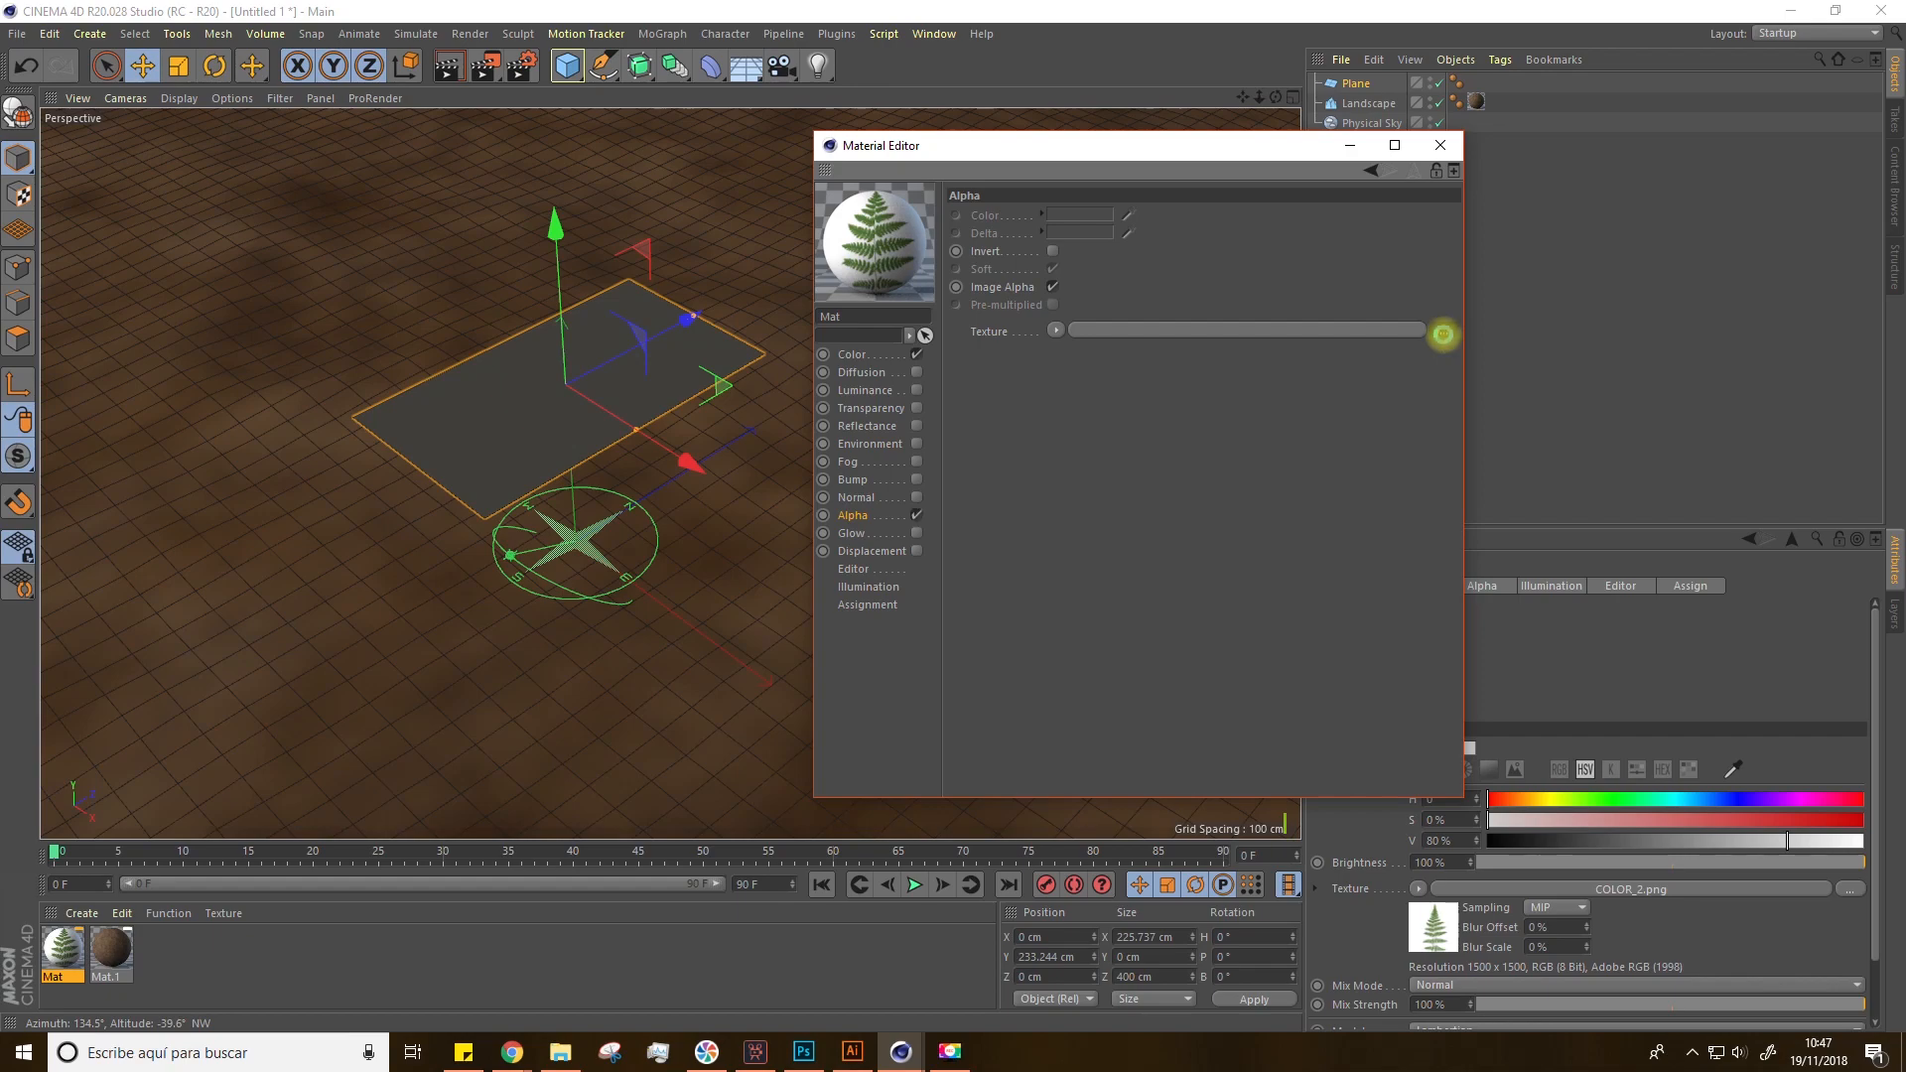
{"action": "left_click", "coordinate": [1443, 335]}
{"action": "double_click", "coordinate": [315, 159]}
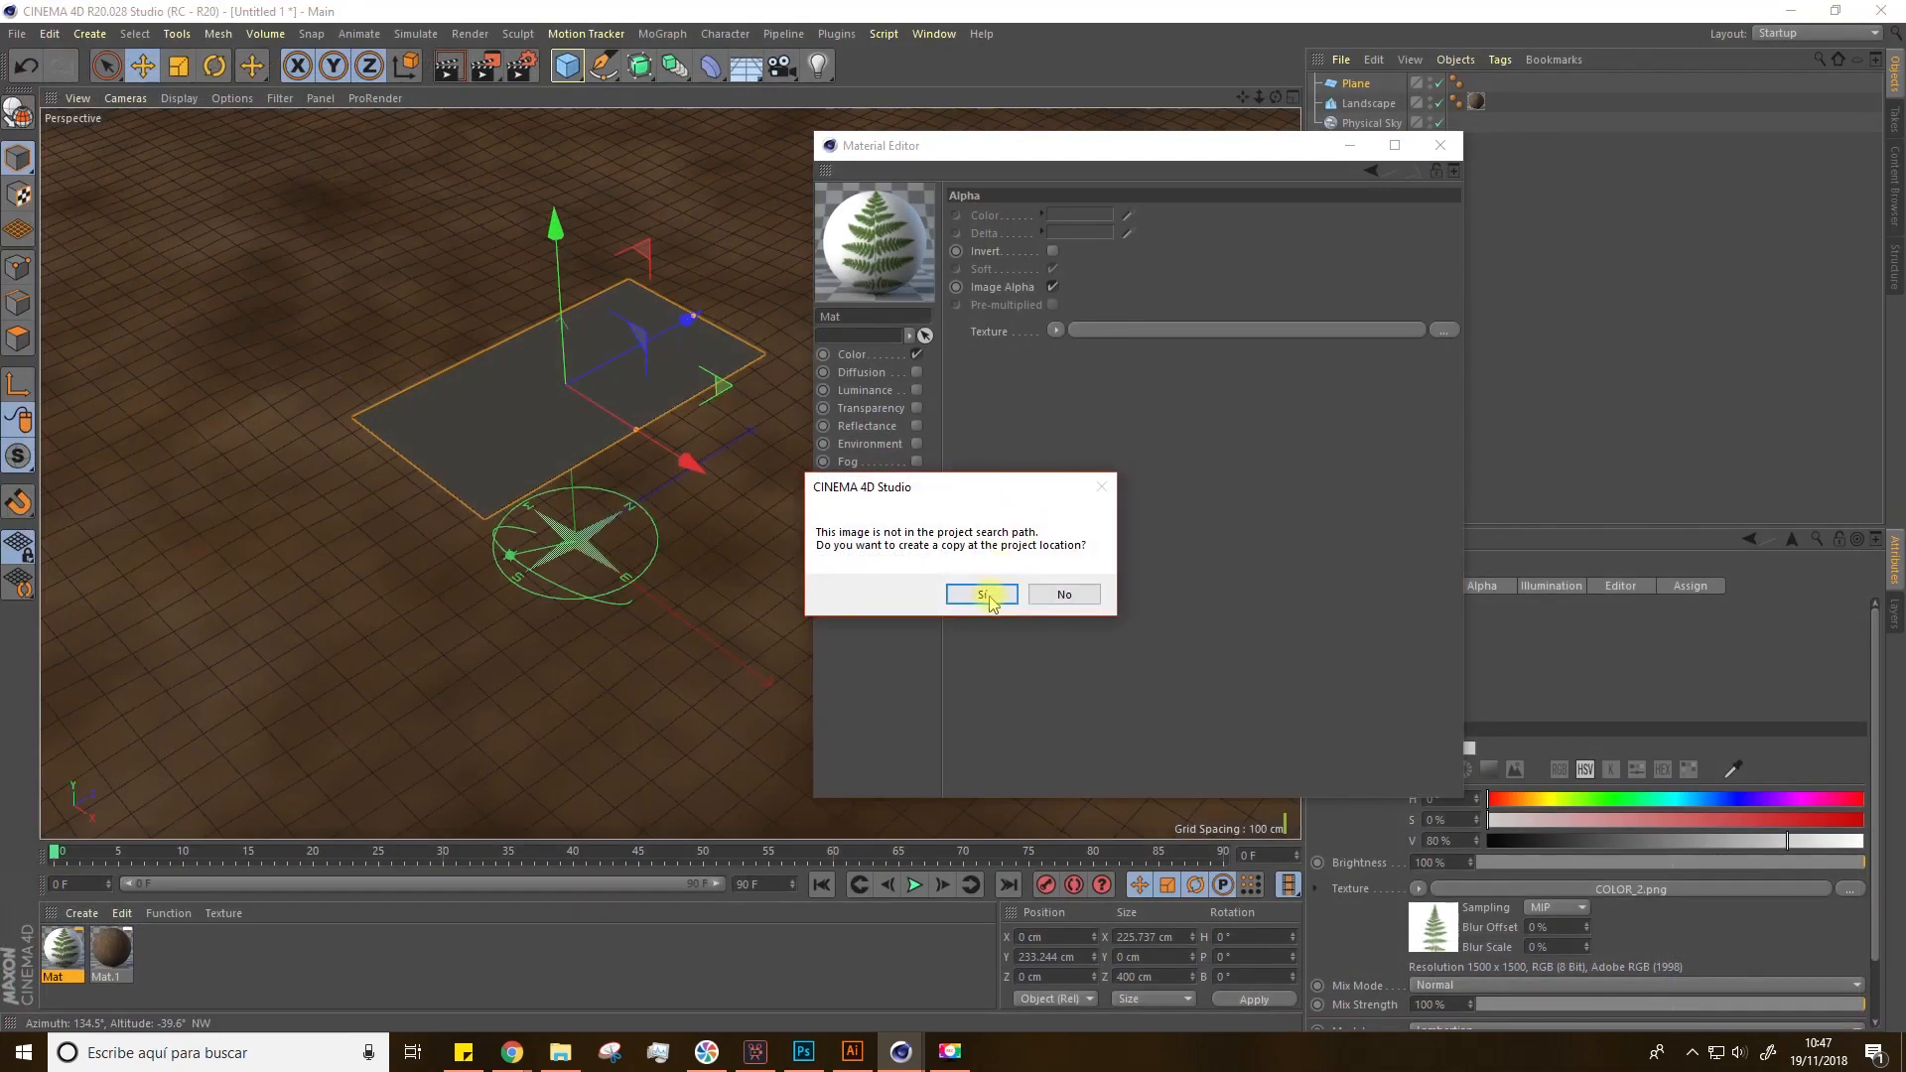
{"action": "left_click", "coordinate": [983, 596]}
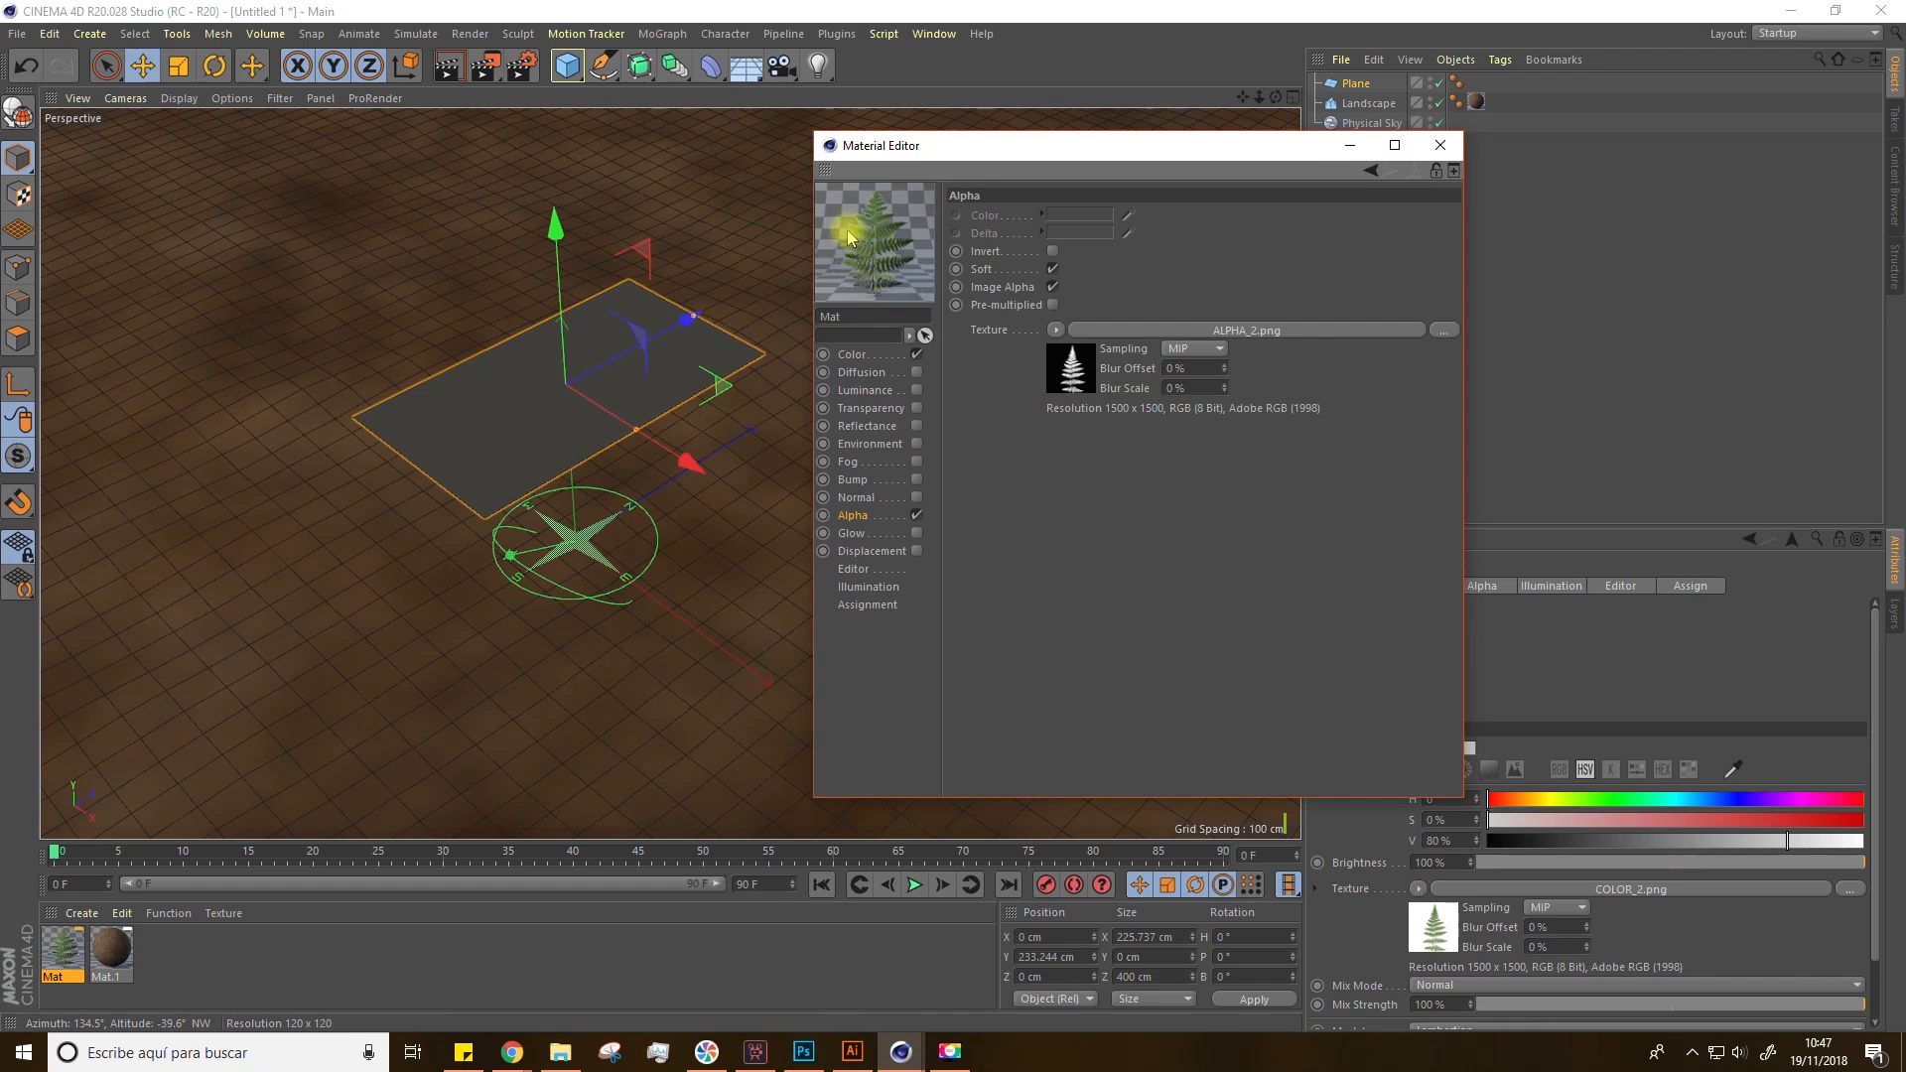
Step: Enable the Normal channel and load the NORMAL image as its texture, copying it to the project
{"action": "left_click", "coordinate": [873, 499]}
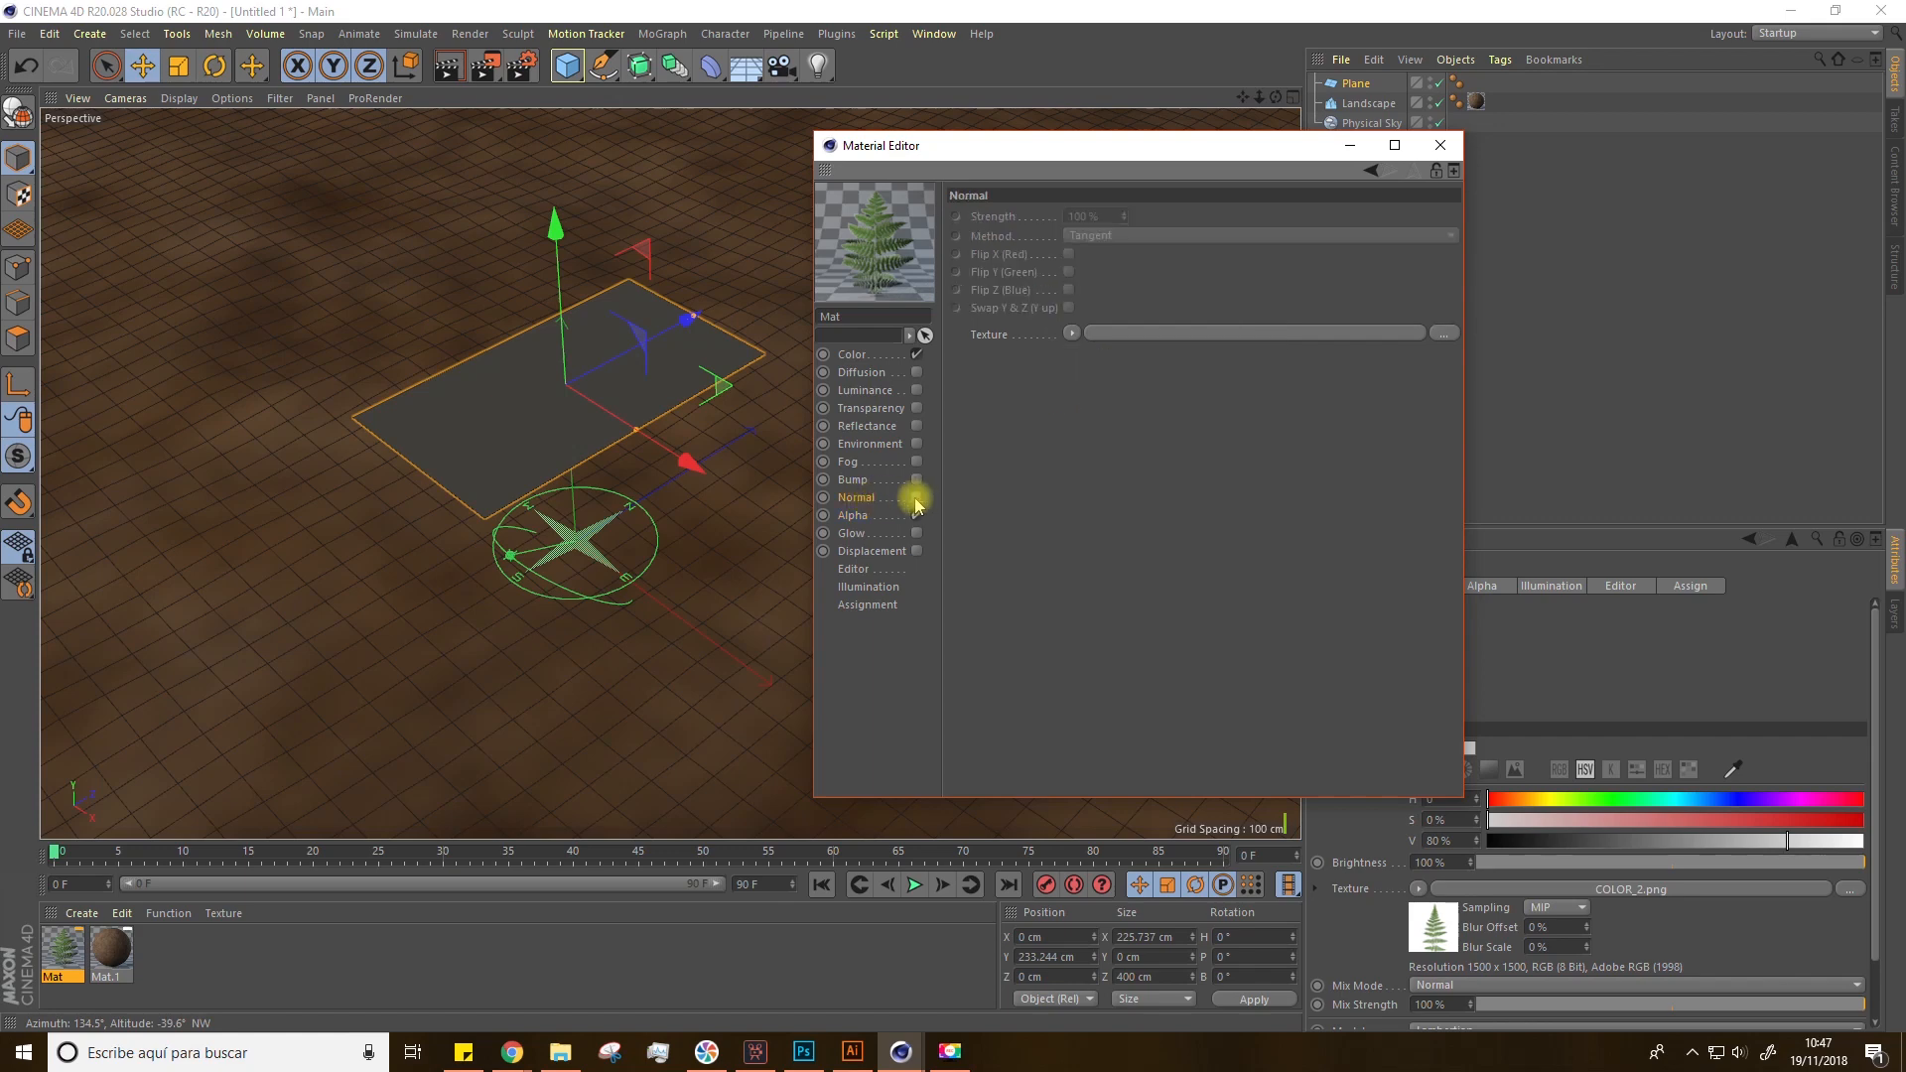
{"action": "left_click", "coordinate": [916, 498]}
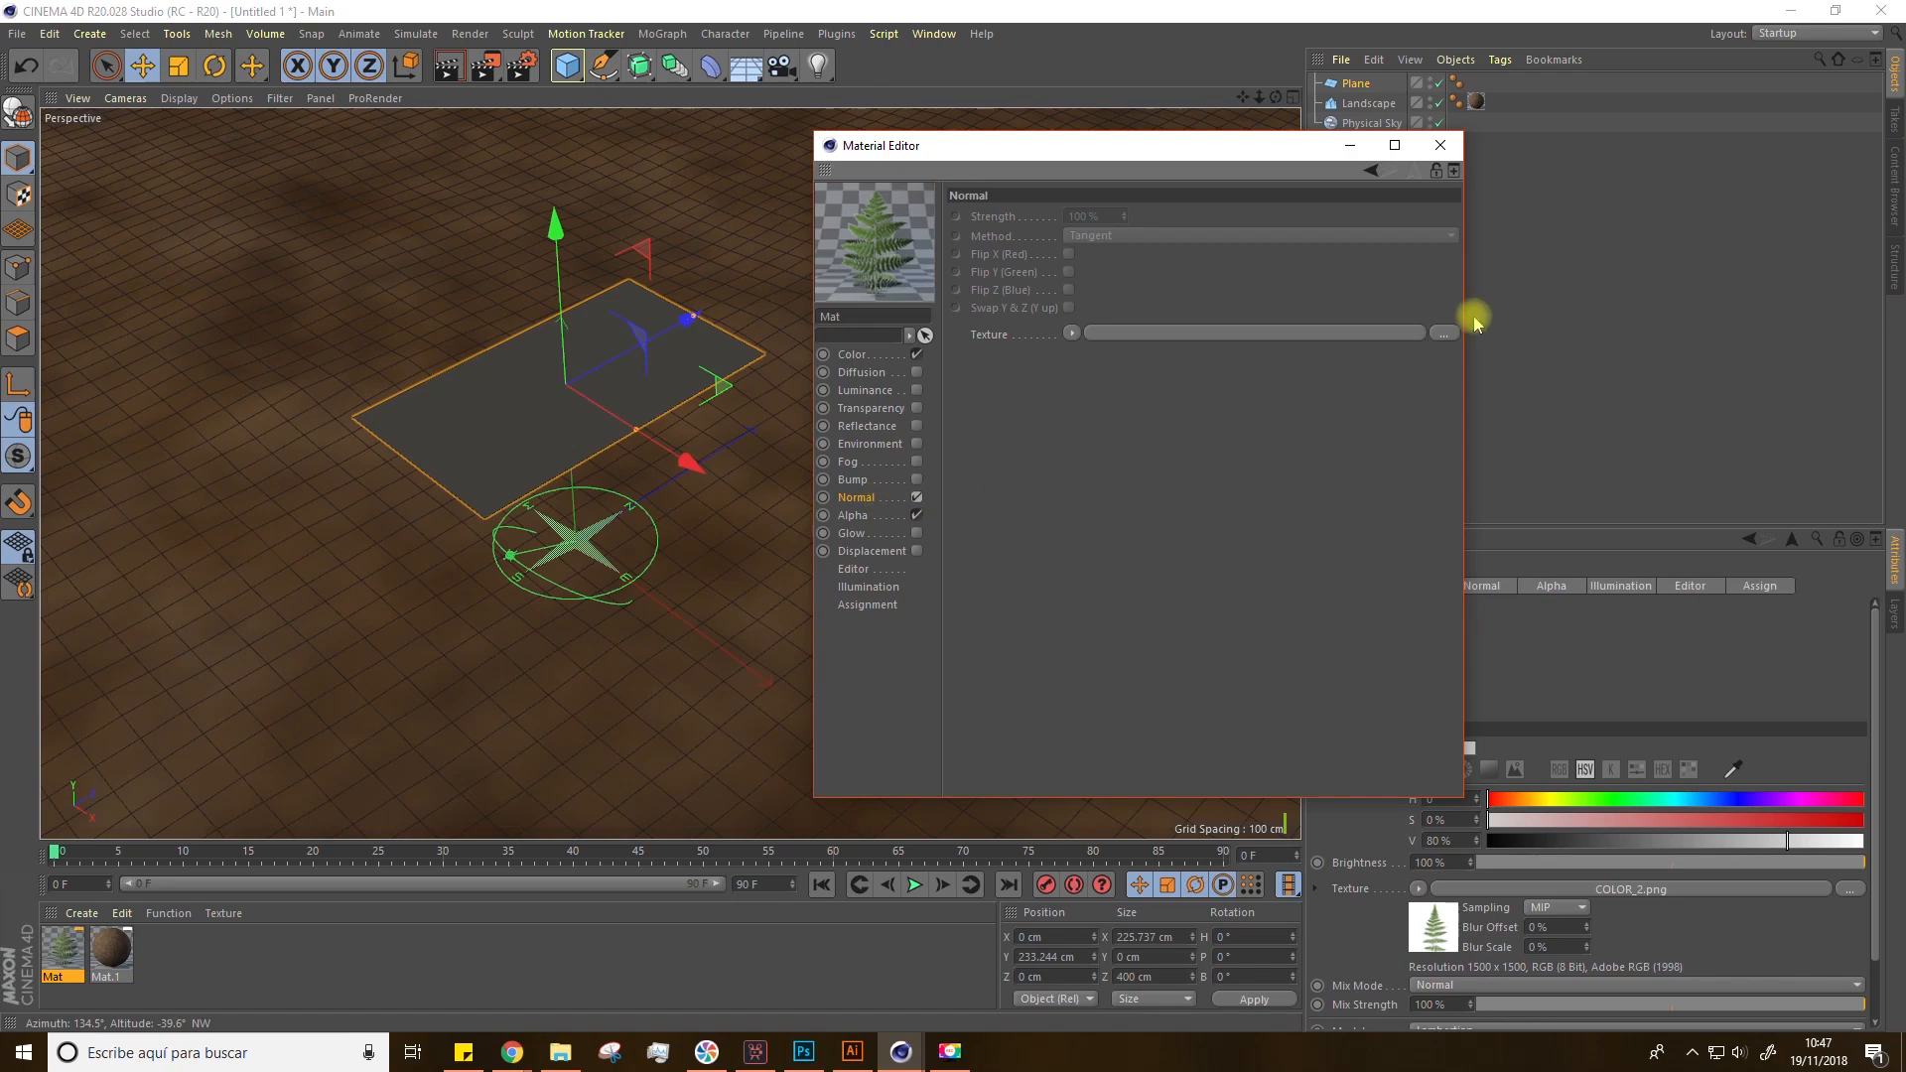
{"action": "left_click", "coordinate": [1444, 332]}
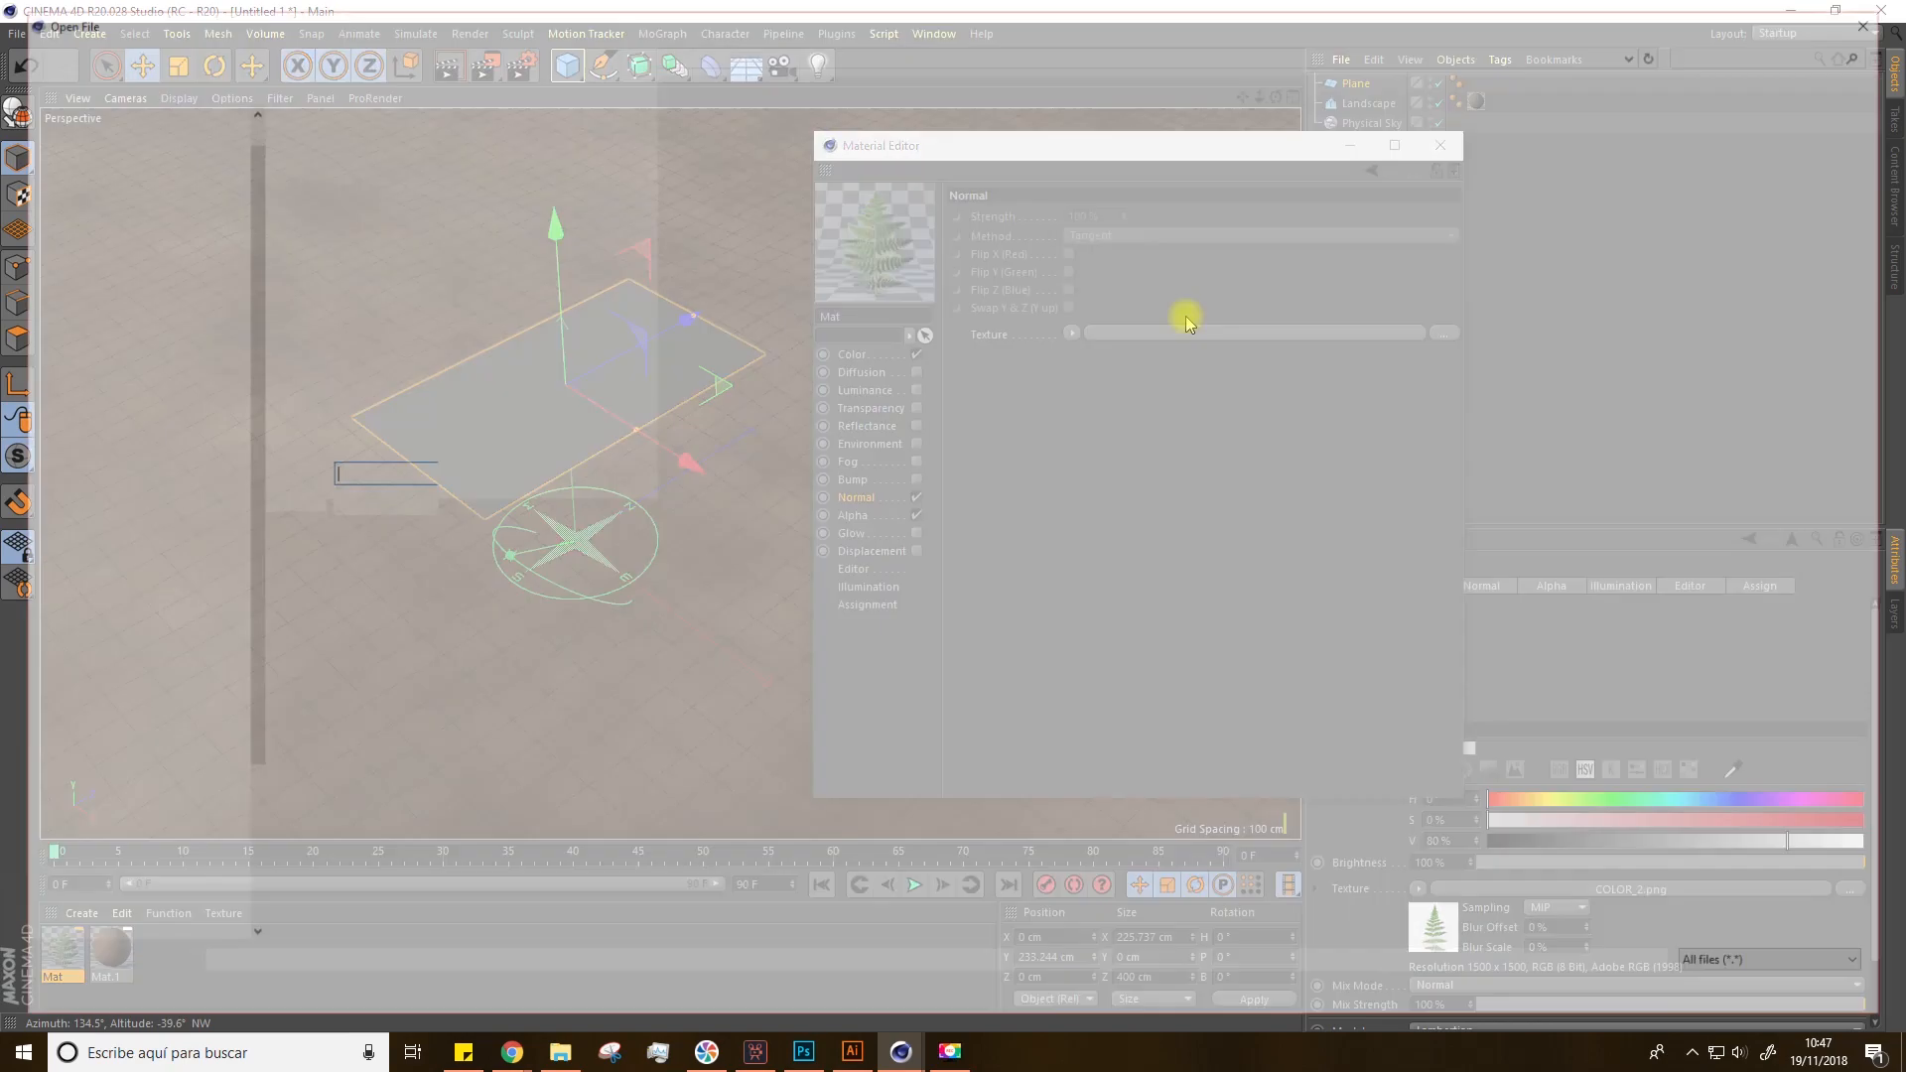
{"action": "left_click", "coordinate": [568, 169]}
{"action": "double_click", "coordinate": [568, 170]}
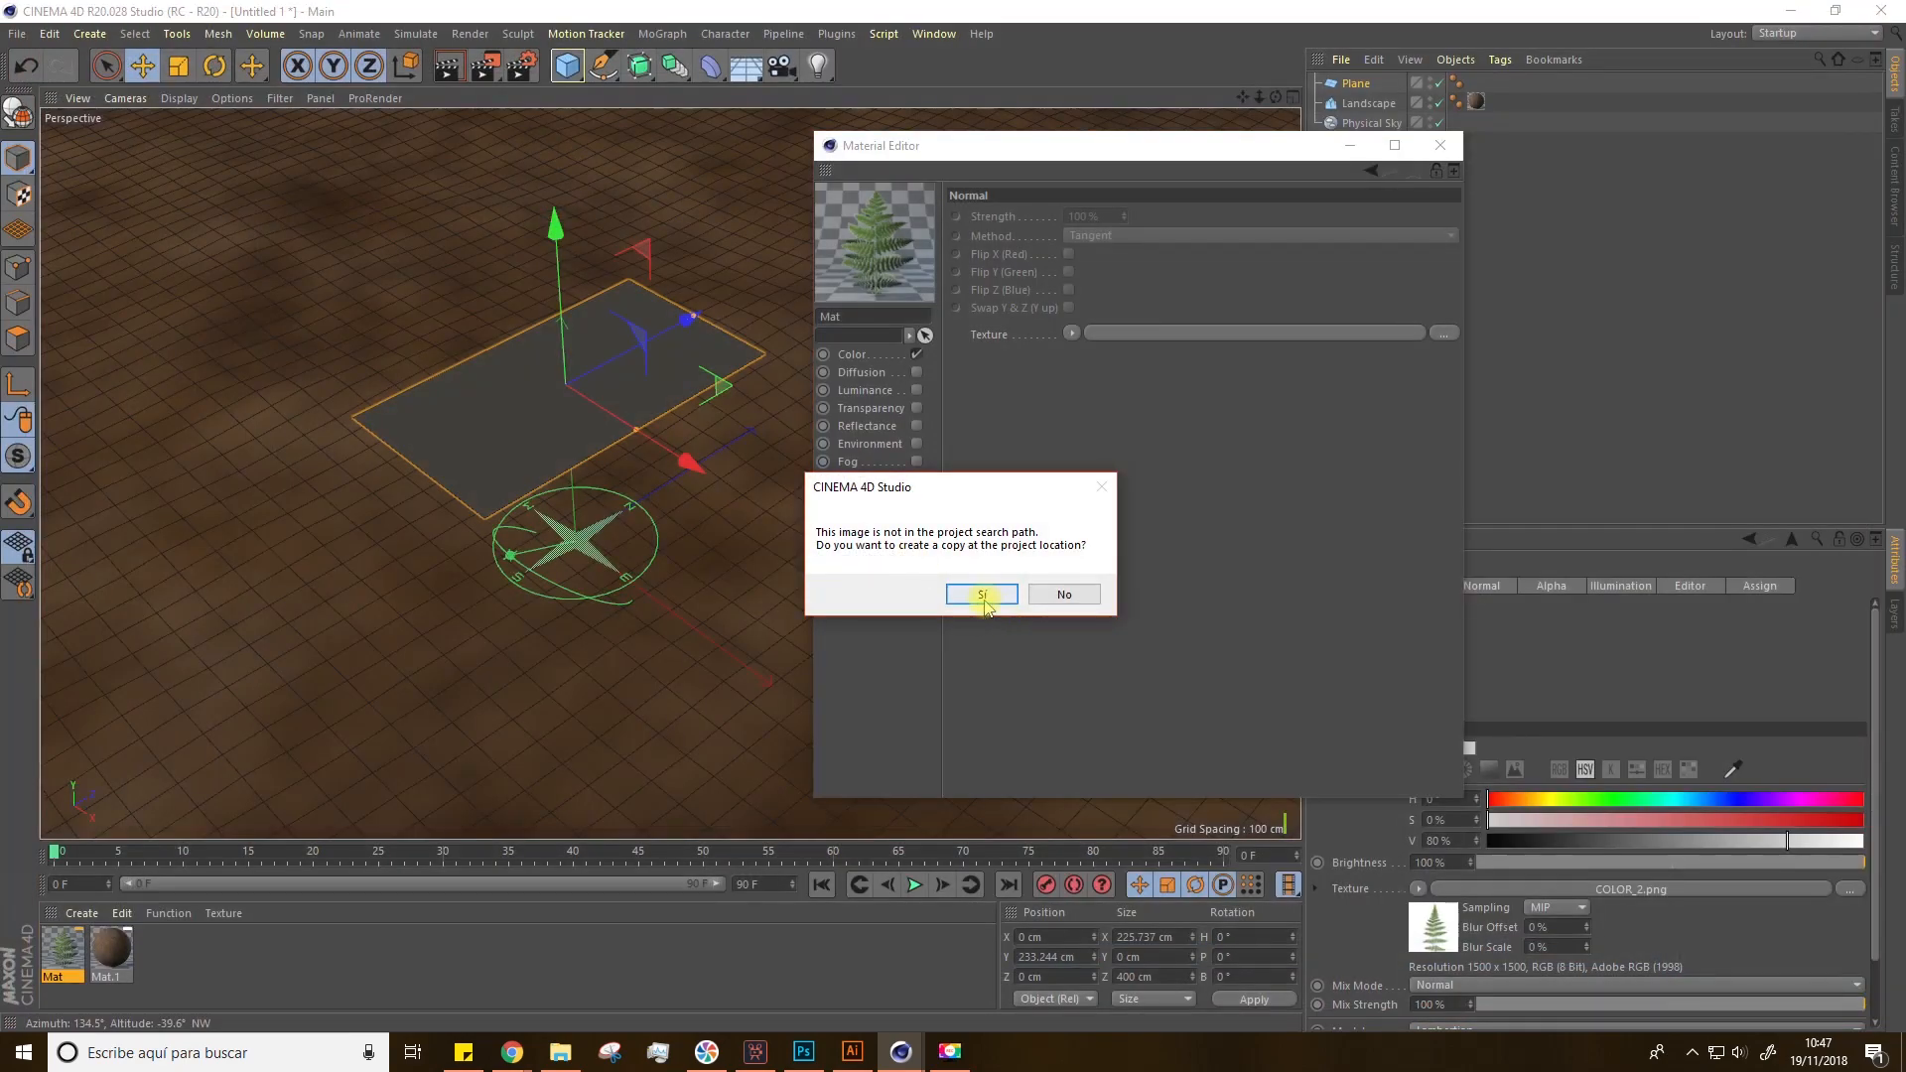
{"action": "left_click", "coordinate": [982, 596]}
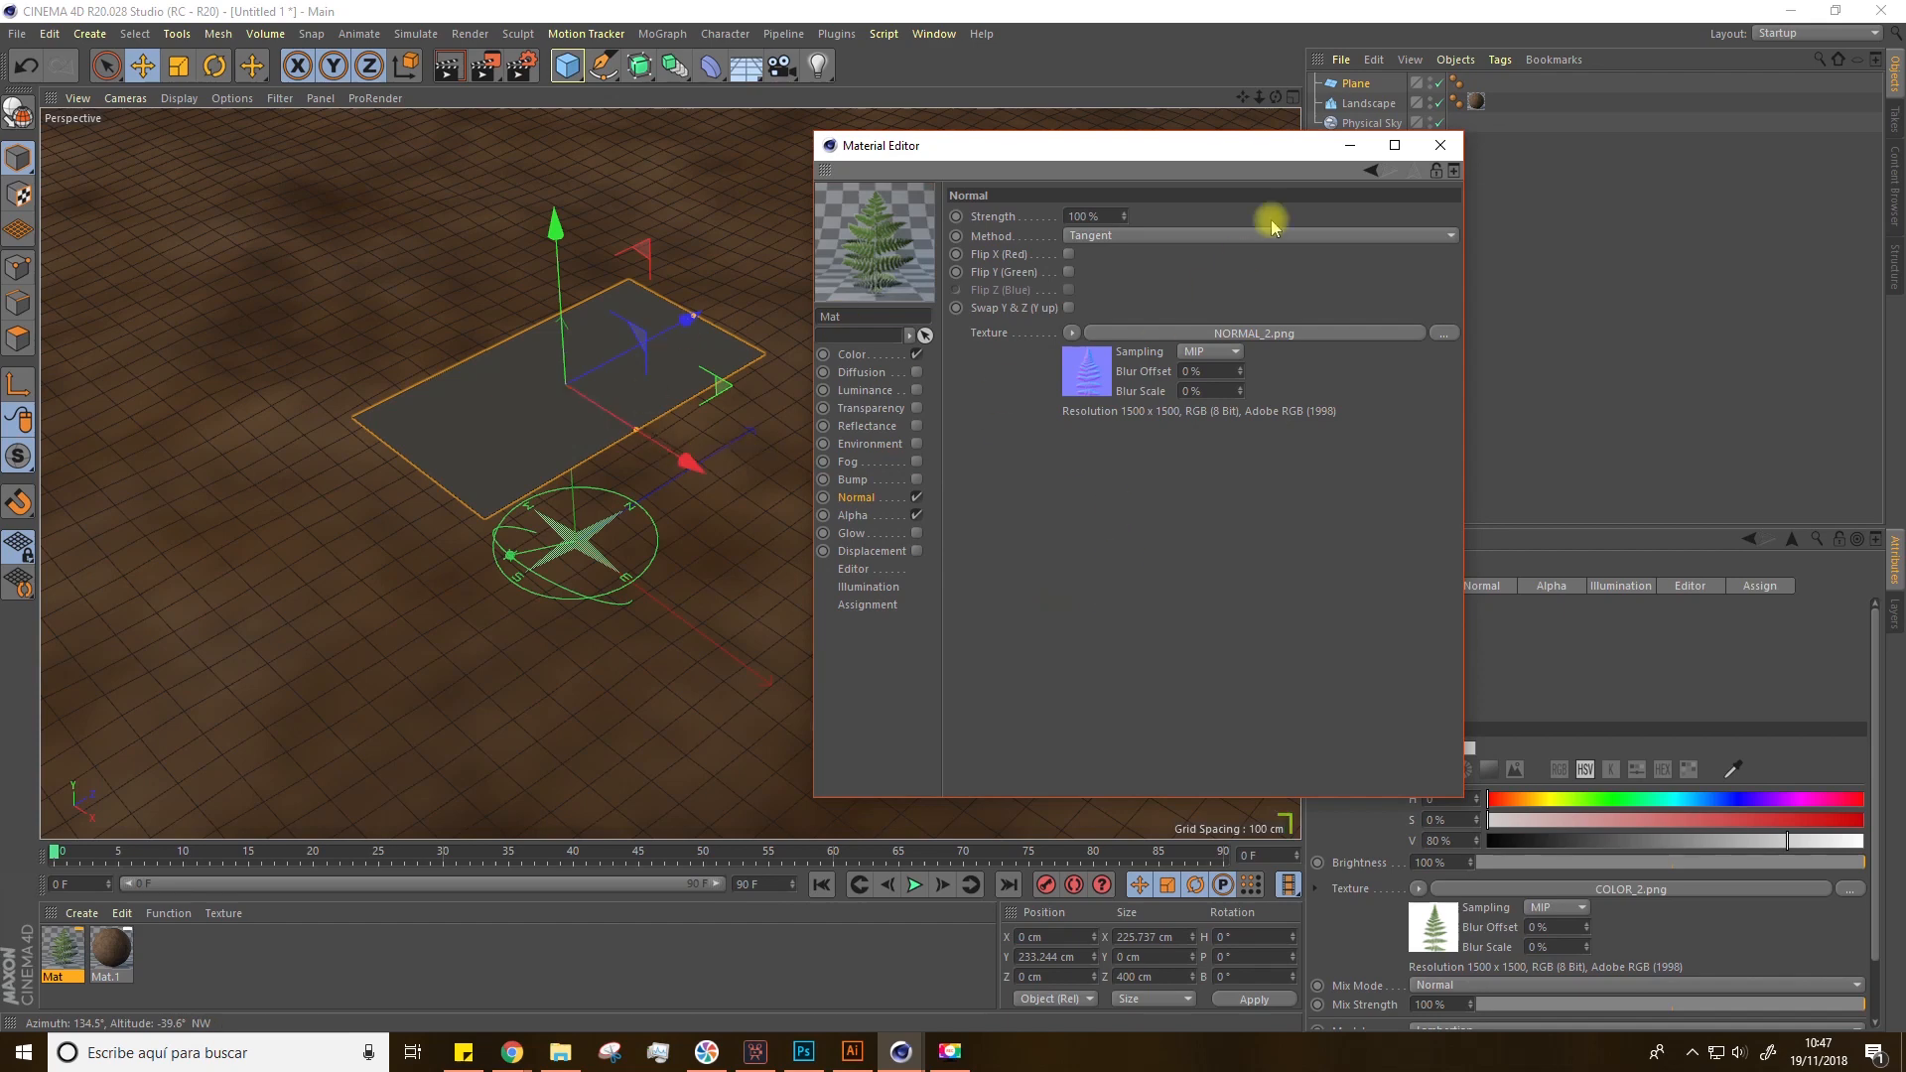
Step: Close the Material Editor and apply the new fern material to the plane
{"action": "left_click", "coordinate": [1440, 145]}
{"action": "left_click_drag", "start_coordinate": [60, 941], "coordinate": [482, 492]}
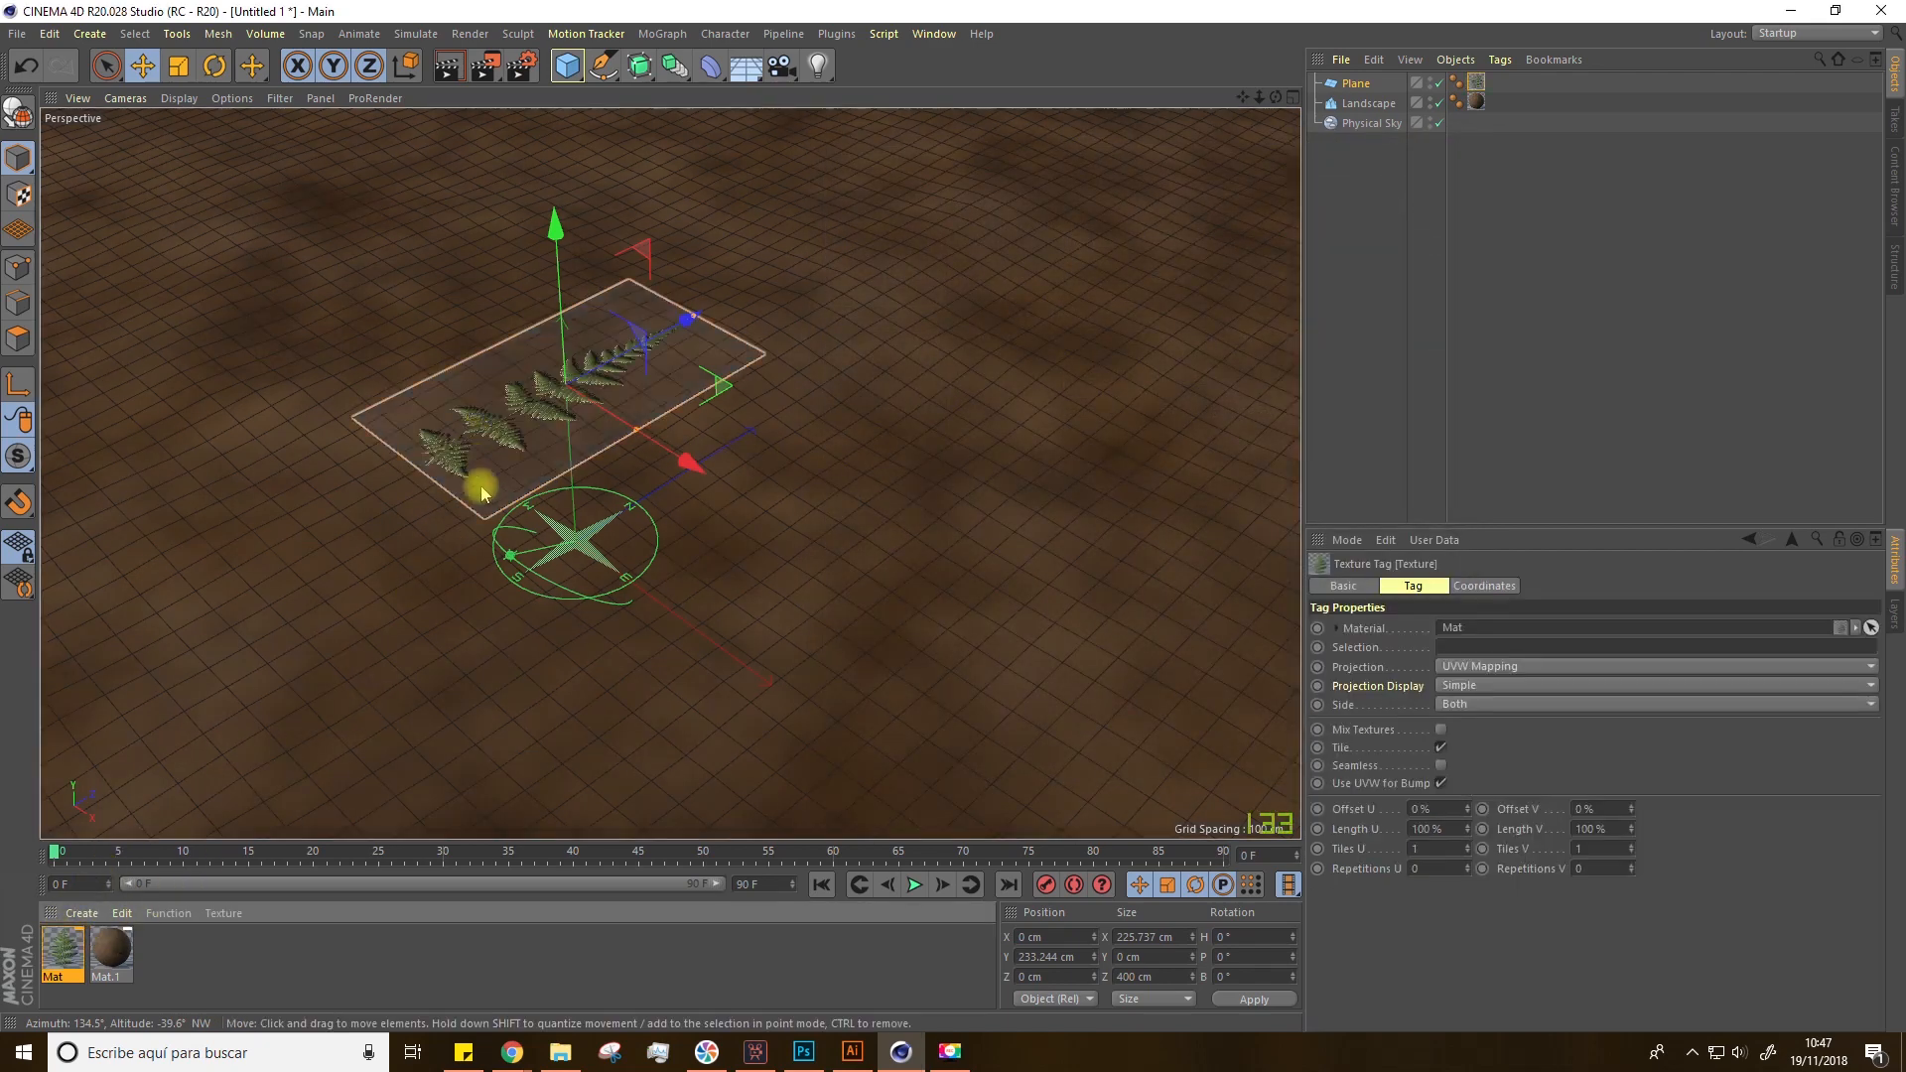
Step: Resize the plane's width to about 470 cm so the fern texture is not stretched
{"action": "scroll", "coordinate": [458, 420], "scroll_direction": "up", "scroll_amount": 5}
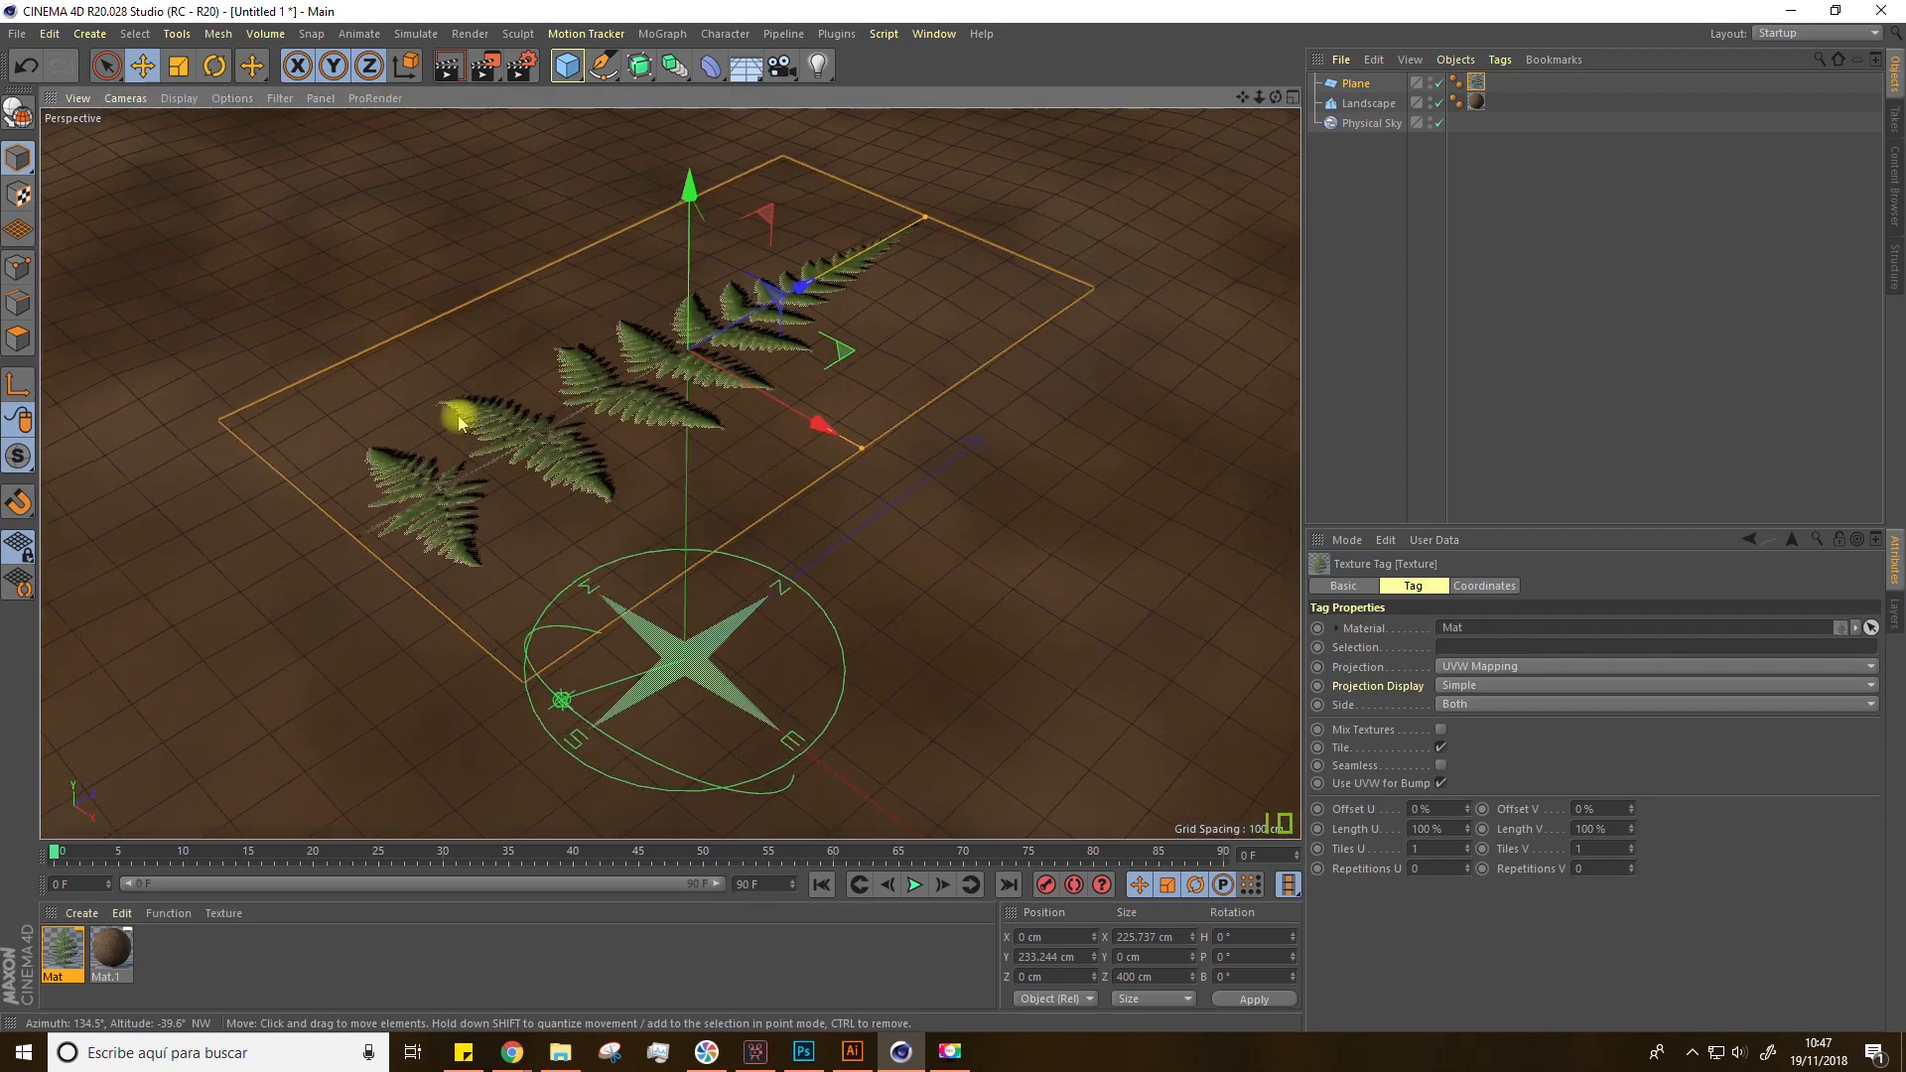
{"action": "left_click_drag", "start_coordinate": [457, 423], "coordinate": [647, 378], "text": "alt"}
{"action": "right_click_drag", "start_coordinate": [646, 378], "coordinate": [607, 370], "text": "alt"}
{"action": "mouse_move", "coordinate": [608, 388]}
{"action": "left_mouse_down", "text": "alt"}
{"action": "mouse_move", "coordinate": [600, 359]}
{"action": "mouse_move", "coordinate": [605, 381]}
{"action": "left_mouse_up", "text": "alt"}
{"action": "left_click_drag", "start_coordinate": [509, 296], "coordinate": [626, 471], "text": "alt"}
{"action": "left_click_drag", "start_coordinate": [646, 460], "coordinate": [737, 581]}
{"action": "key", "text": "ctrl+z"}
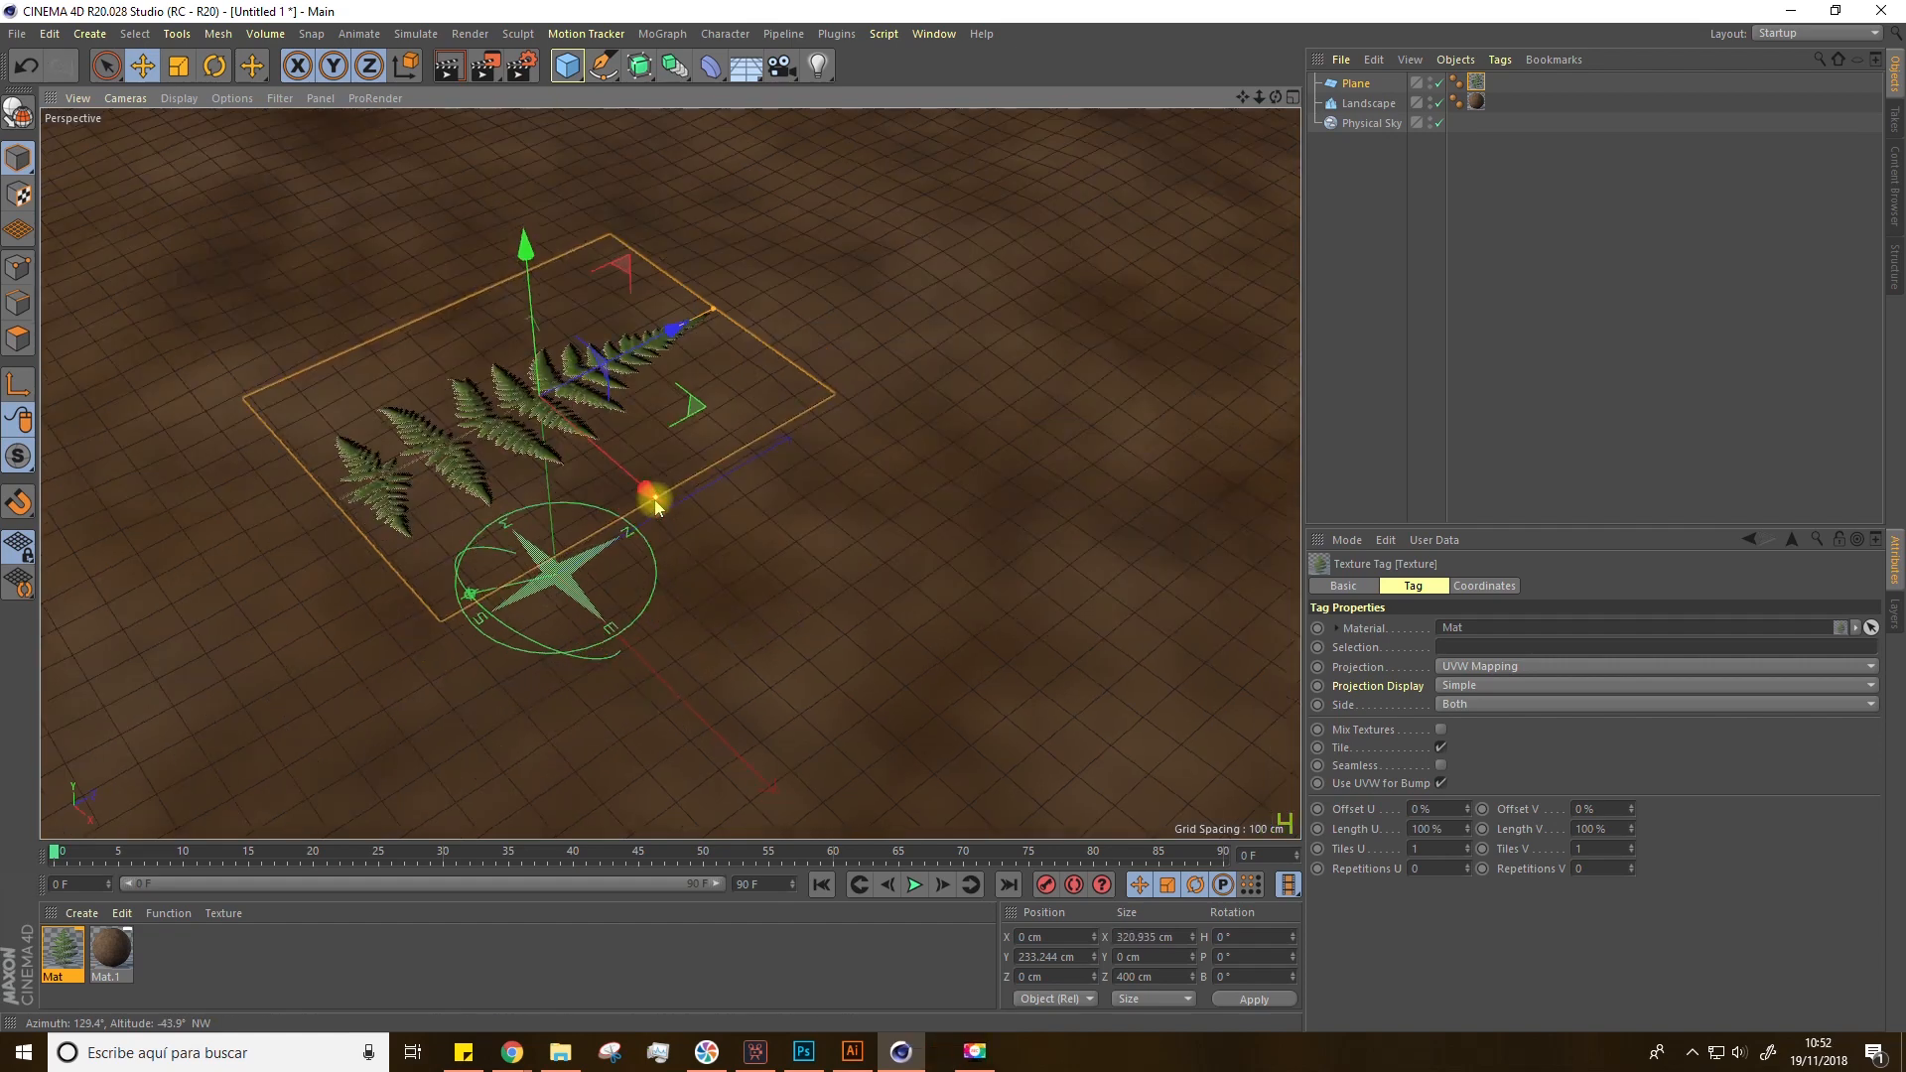
{"action": "left_click_drag", "start_coordinate": [658, 511], "coordinate": [549, 504]}
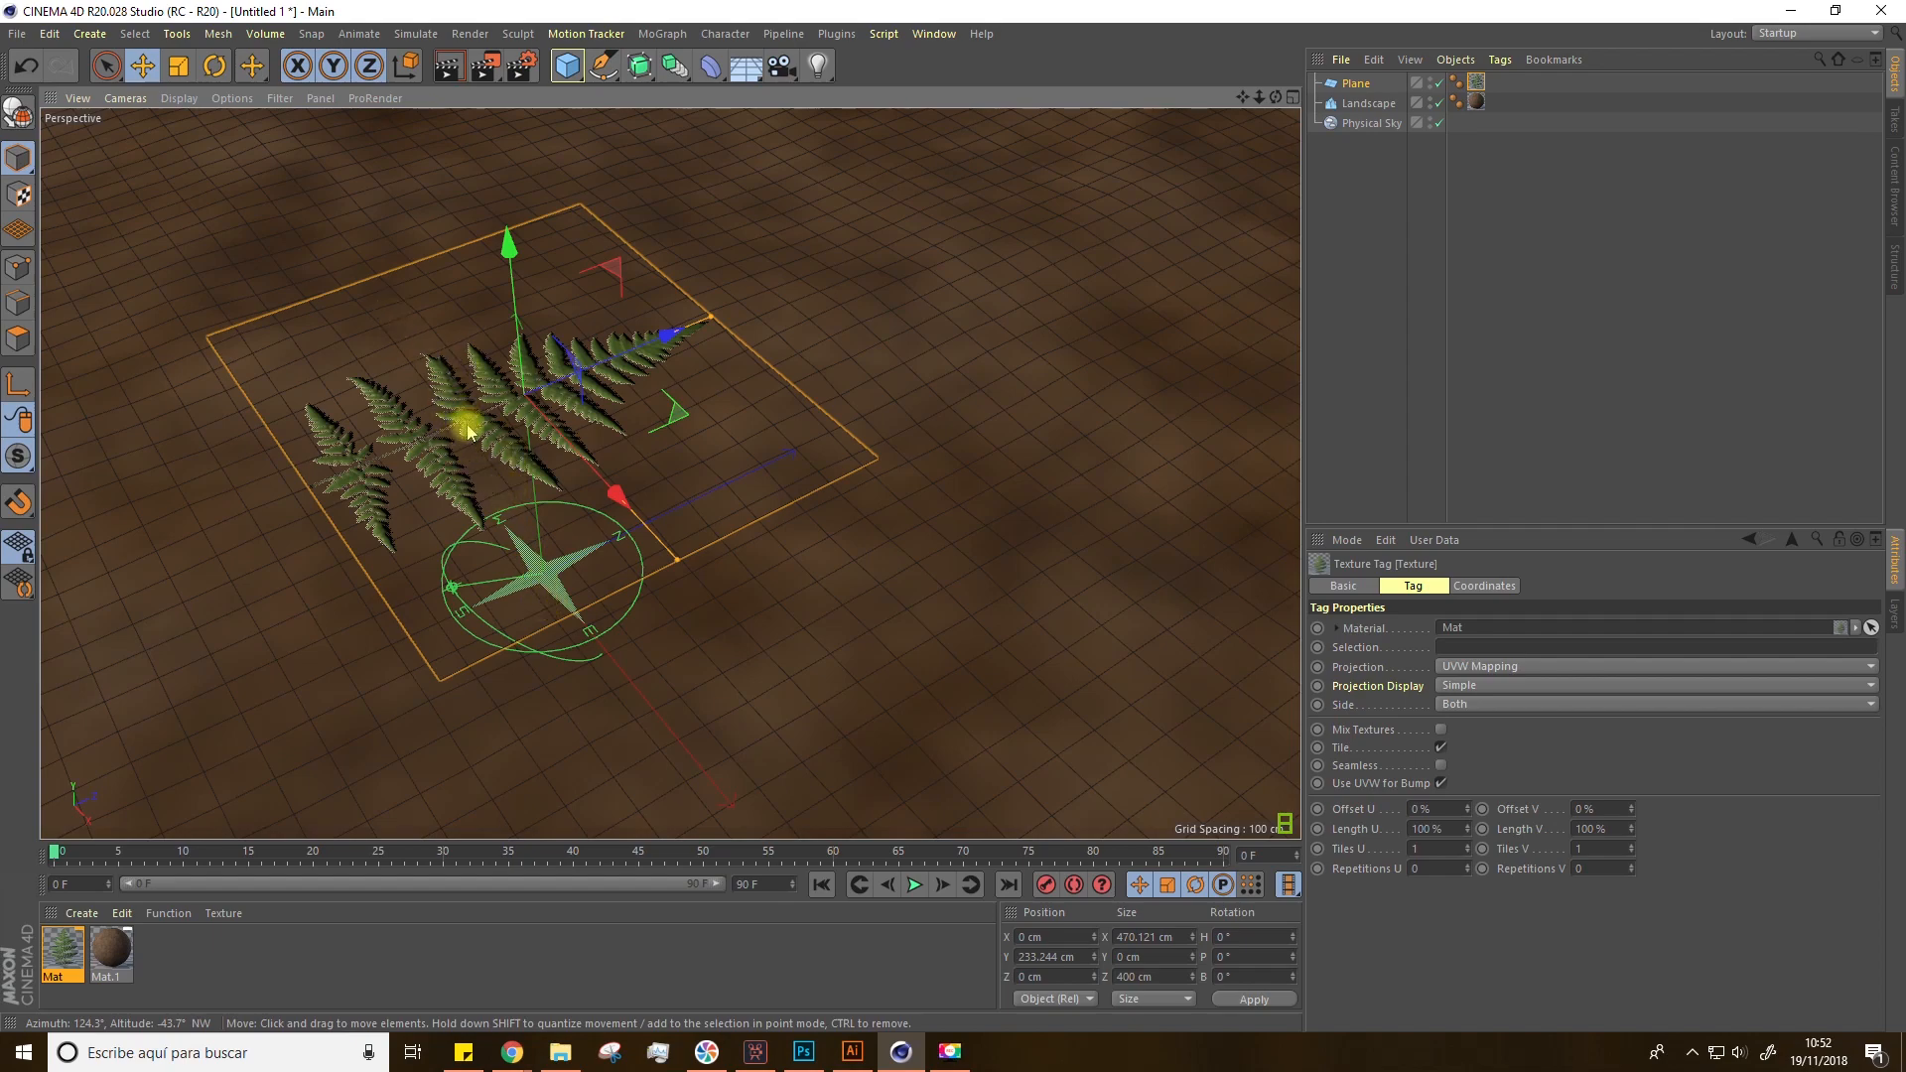
{"action": "left_click_drag", "start_coordinate": [635, 626], "coordinate": [582, 596], "text": "alt"}
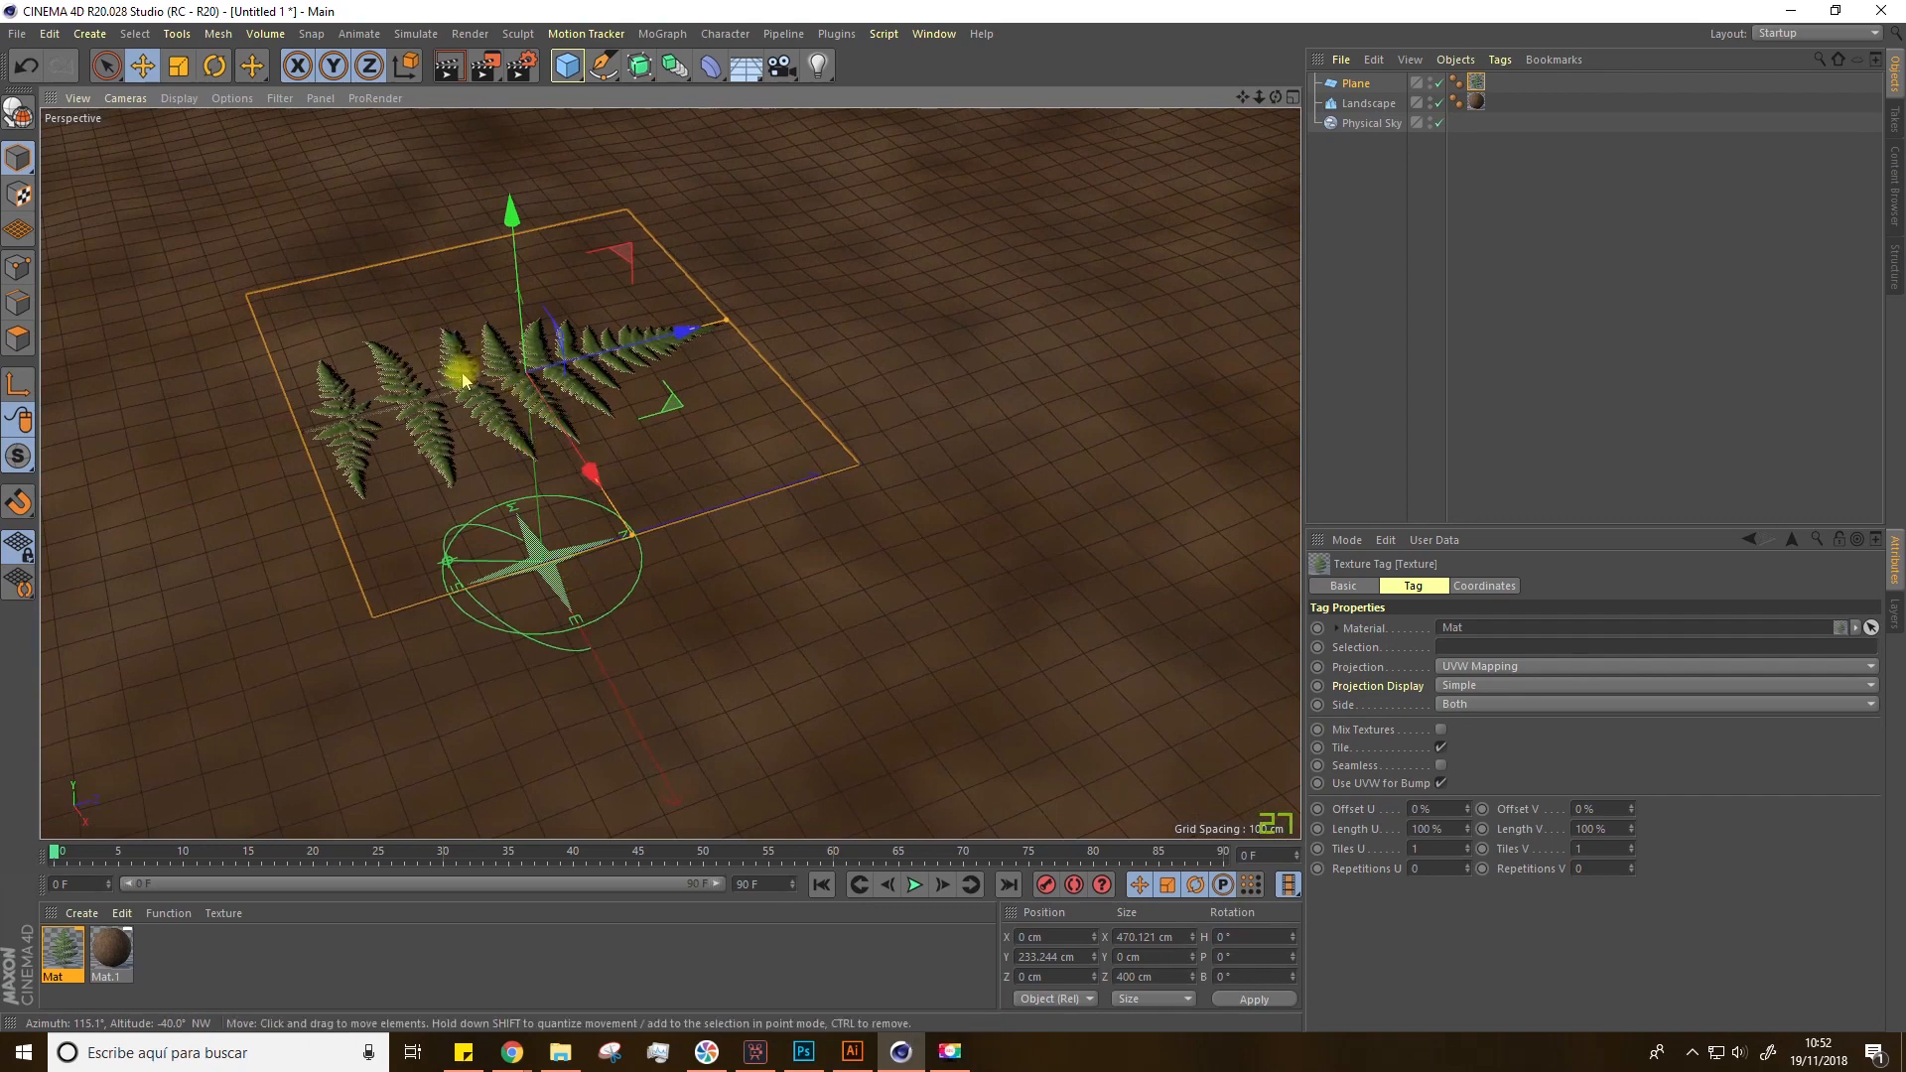
Step: Make the plane editable and select its polygon in Polygon mode
{"action": "left_click", "coordinate": [17, 118]}
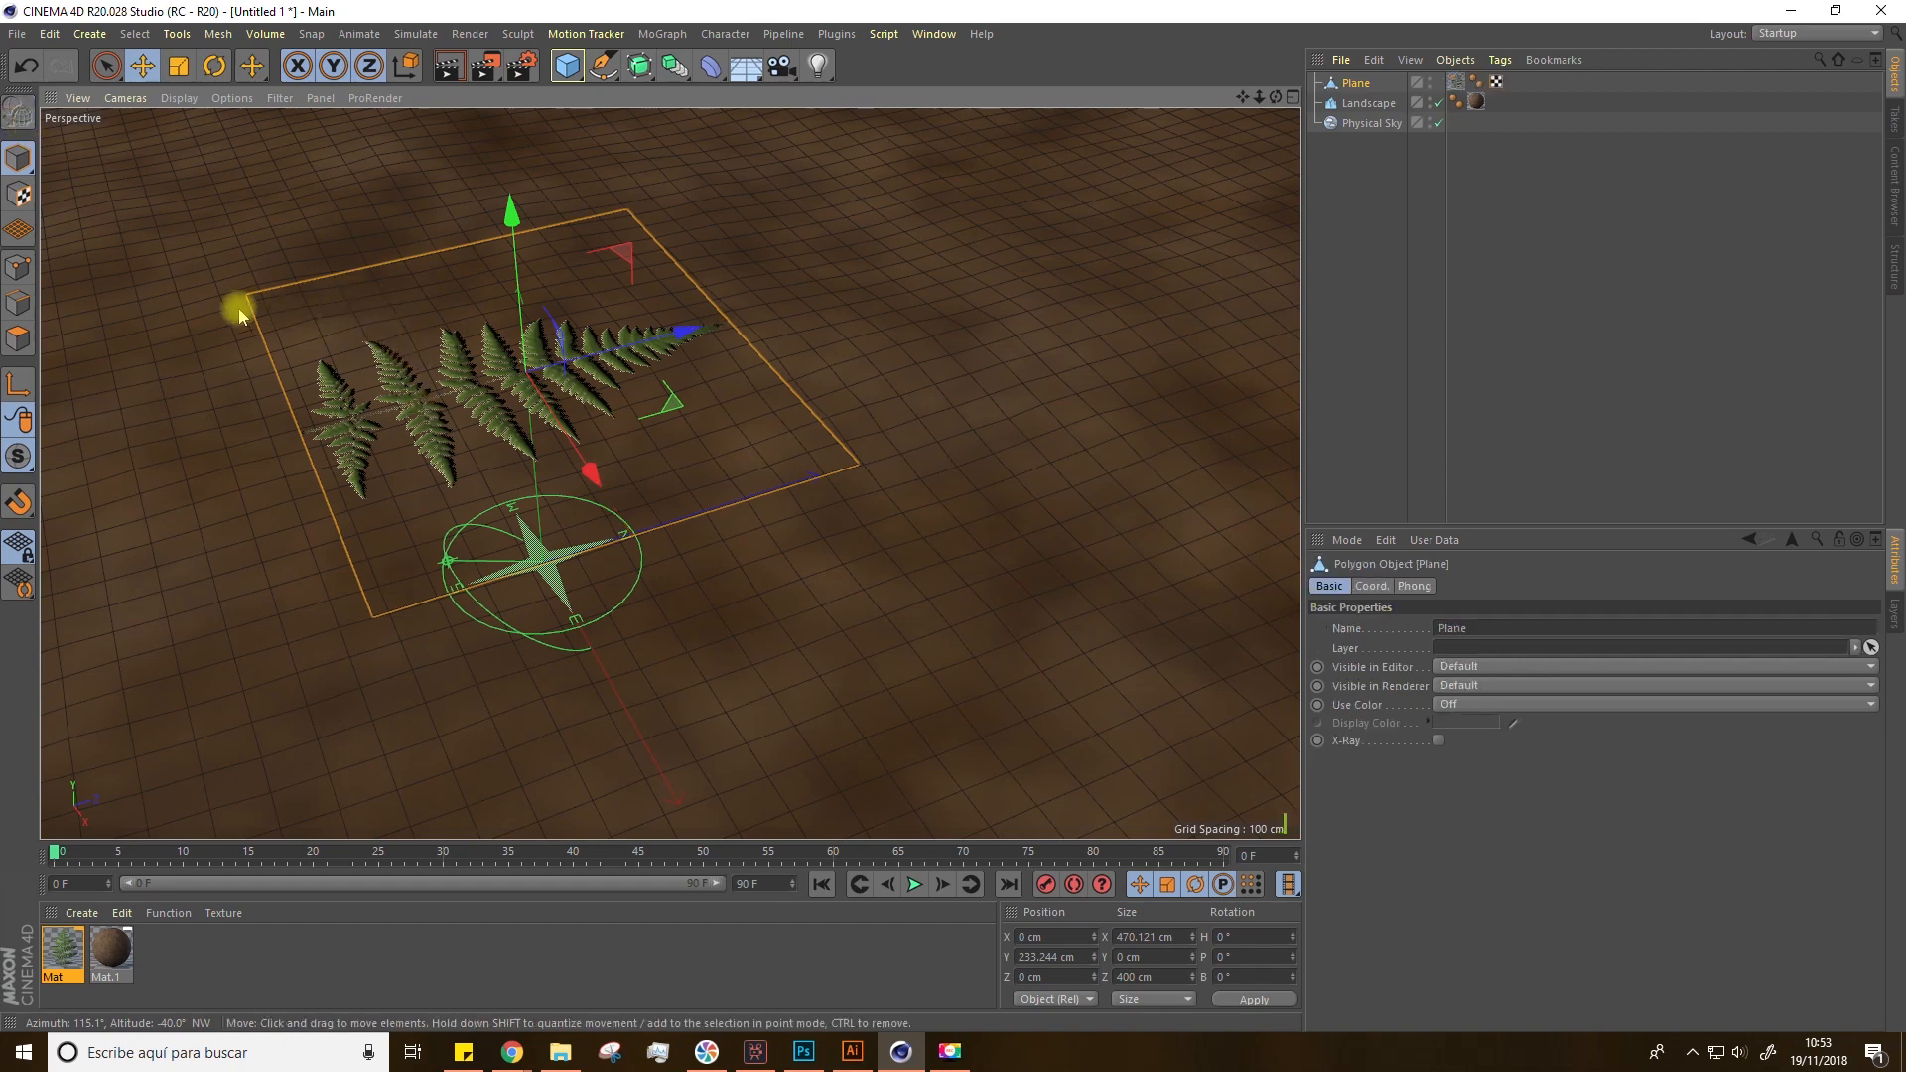
{"action": "left_click", "coordinate": [20, 338]}
{"action": "left_click", "coordinate": [334, 379]}
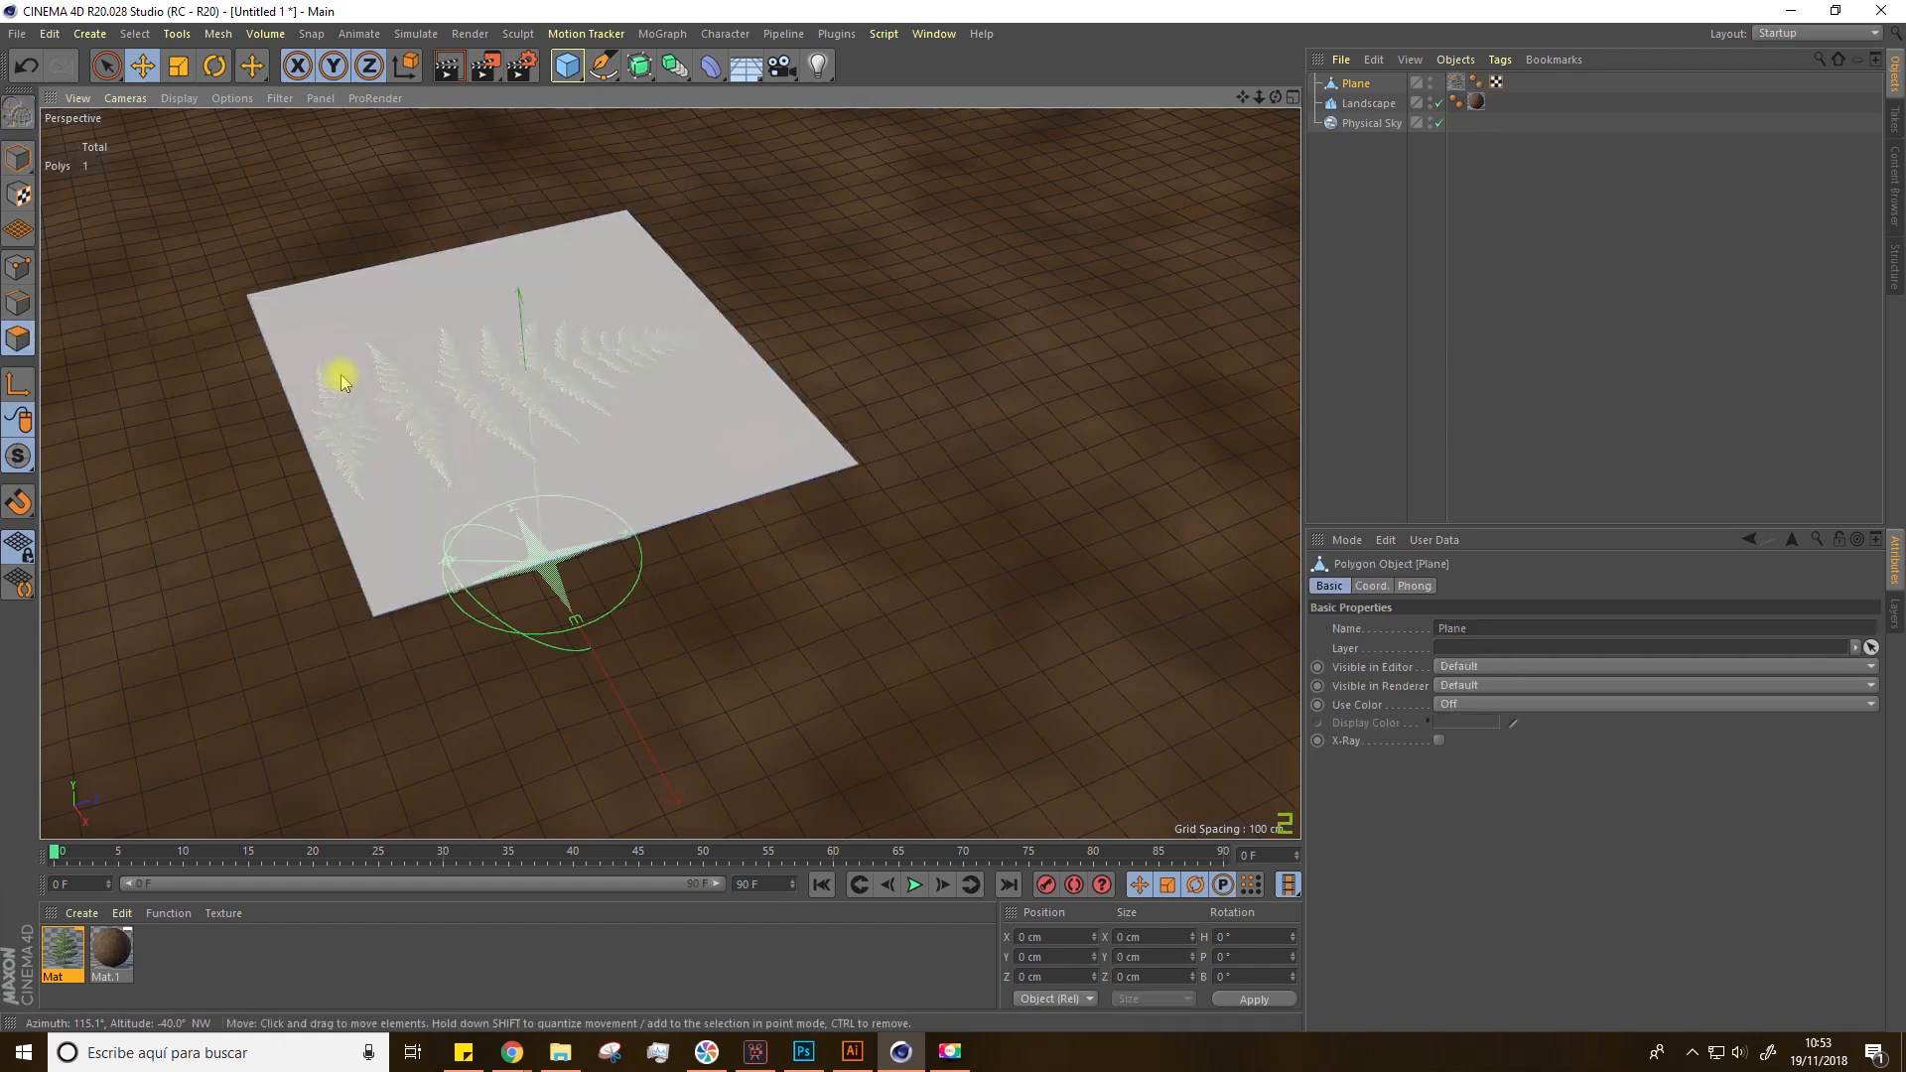
Step: Add three Loop/Path Cuts across the plane's width
{"action": "right_click", "coordinate": [367, 379]}
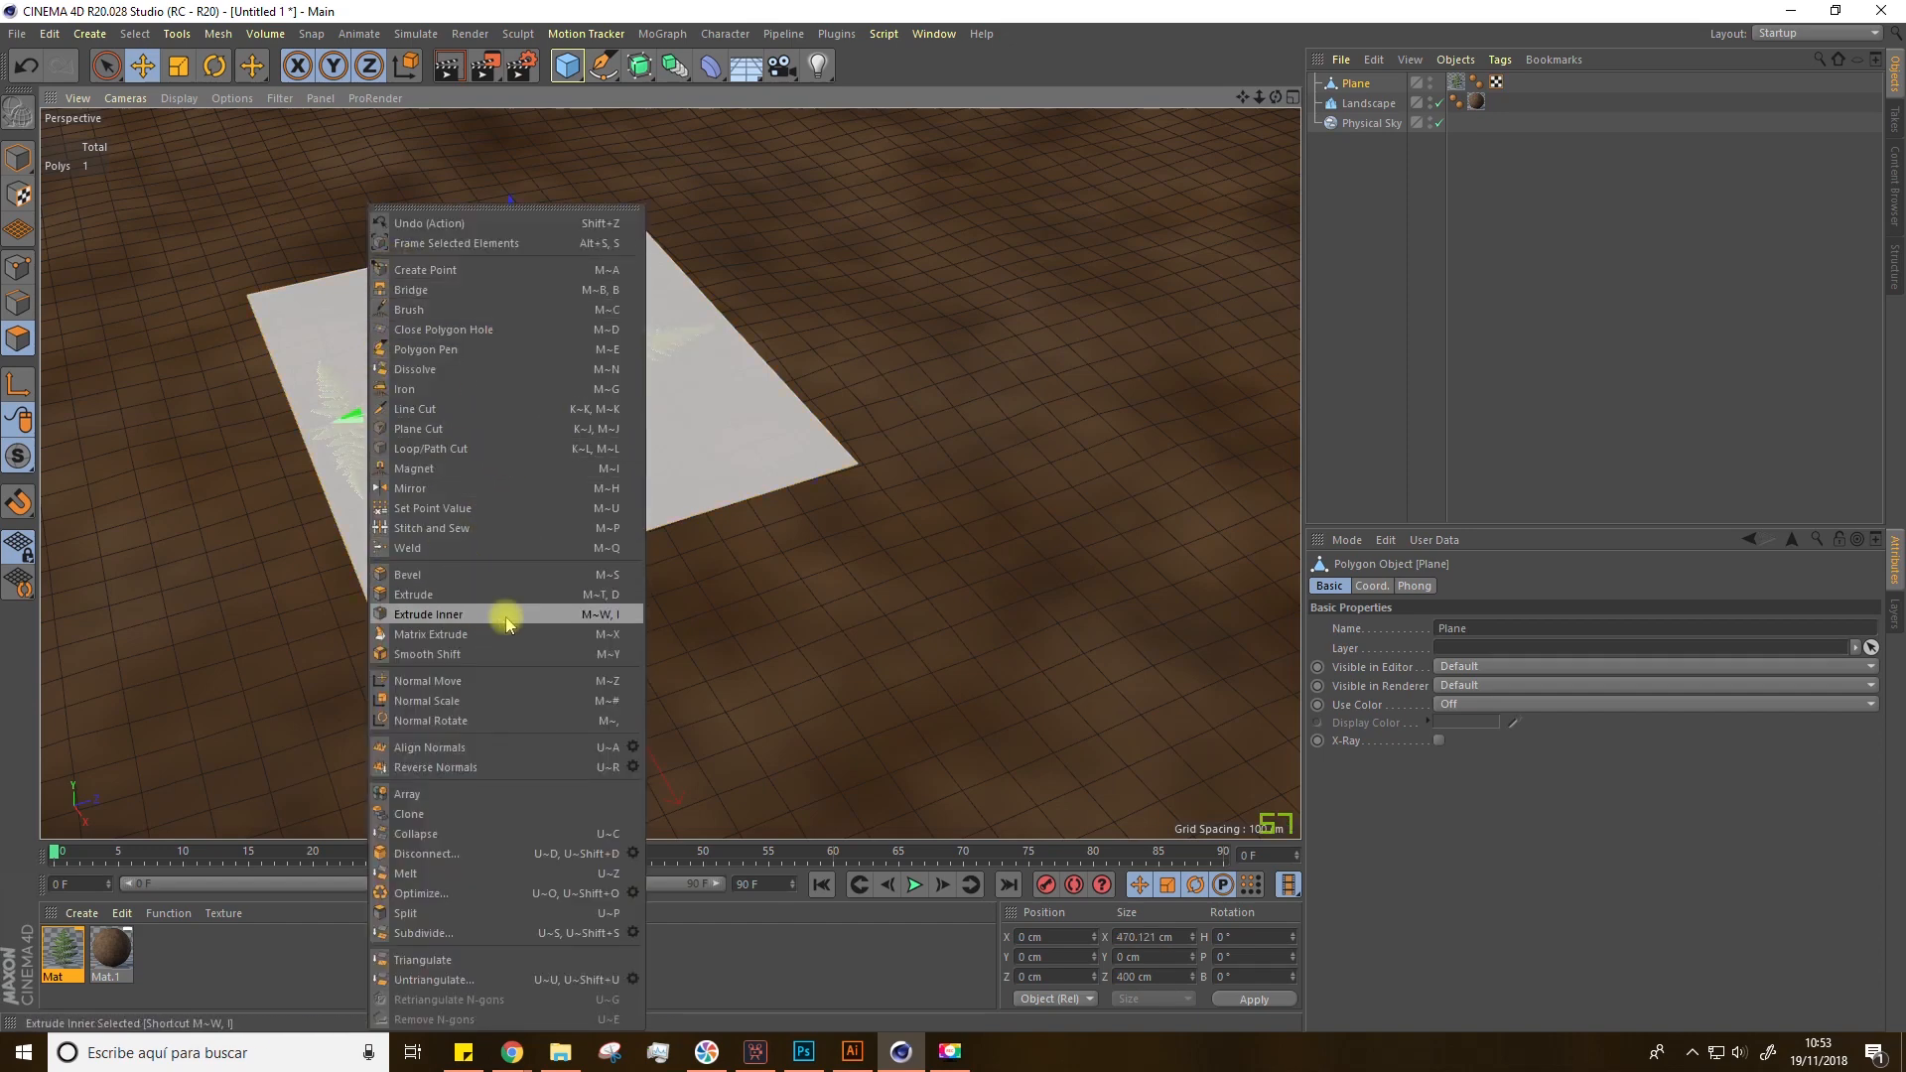
{"action": "left_click", "coordinate": [472, 449]}
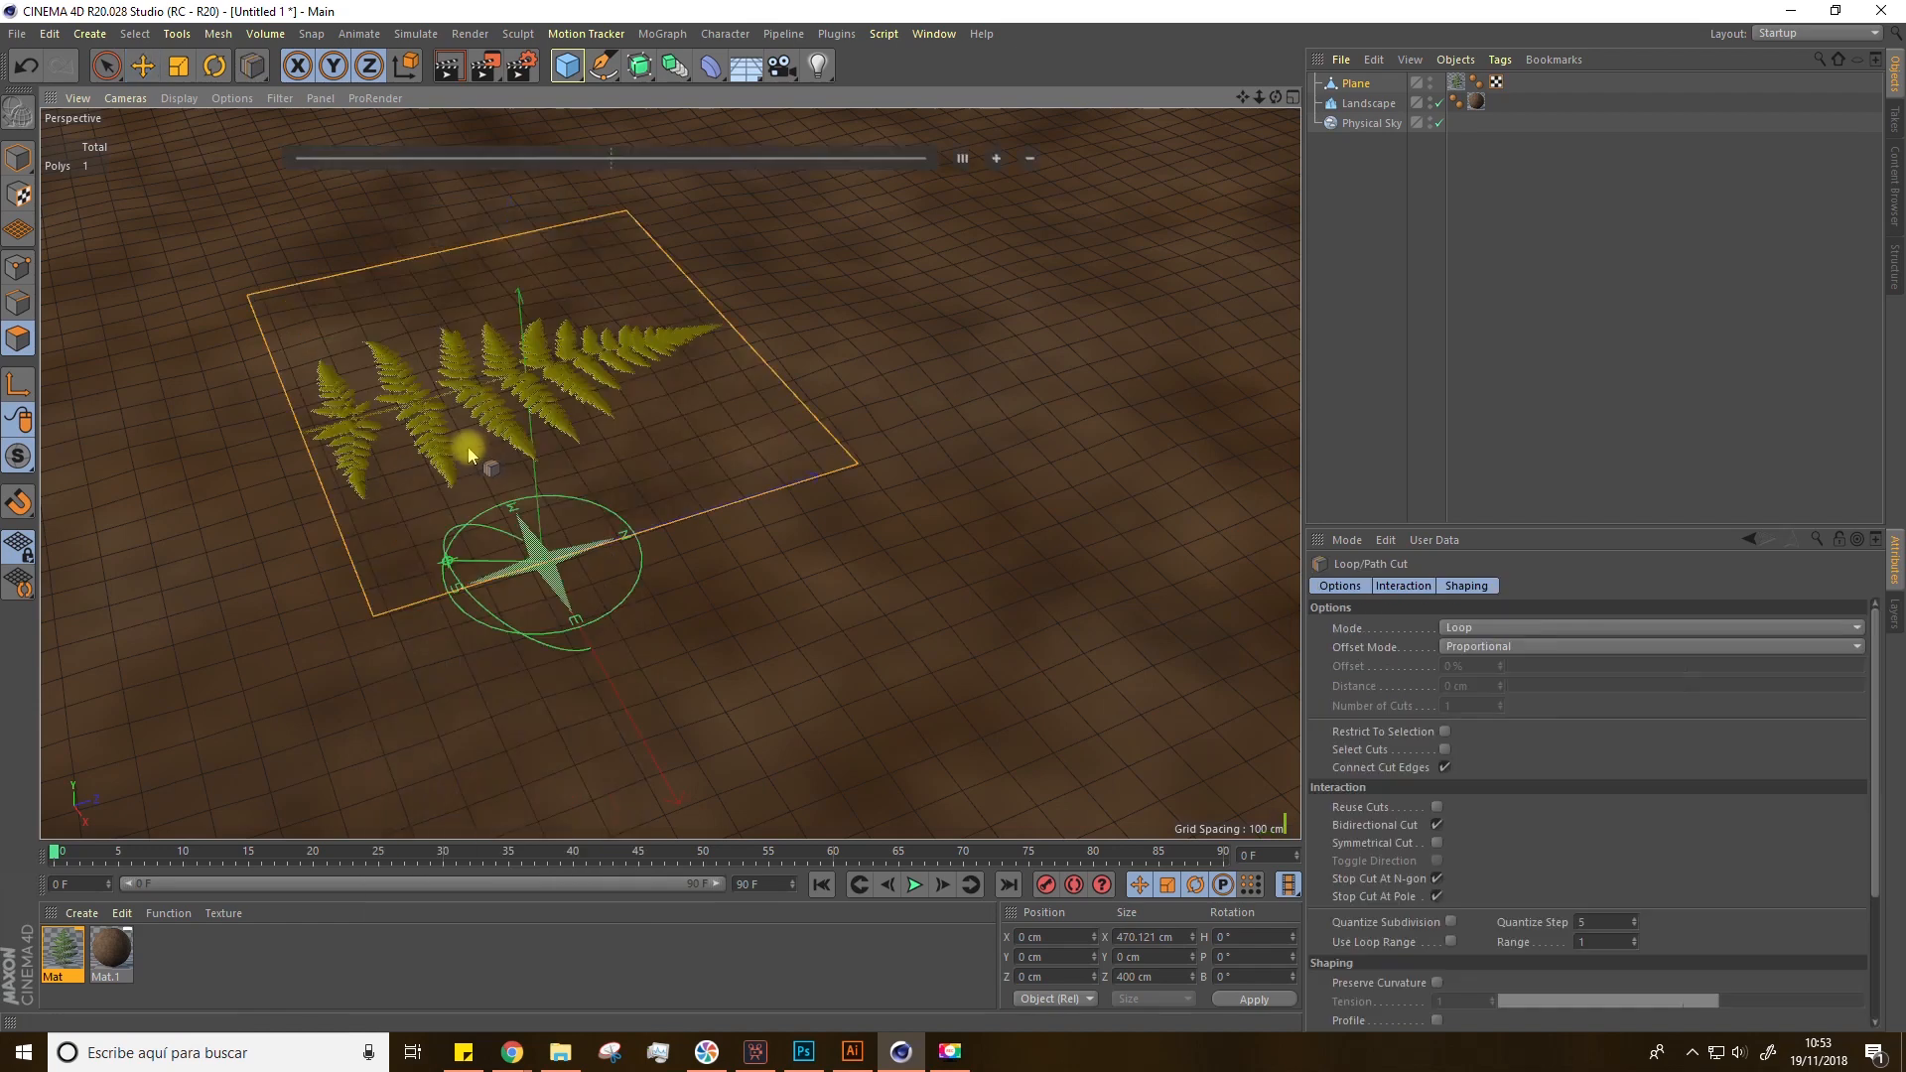
{"action": "left_click", "coordinate": [538, 575]}
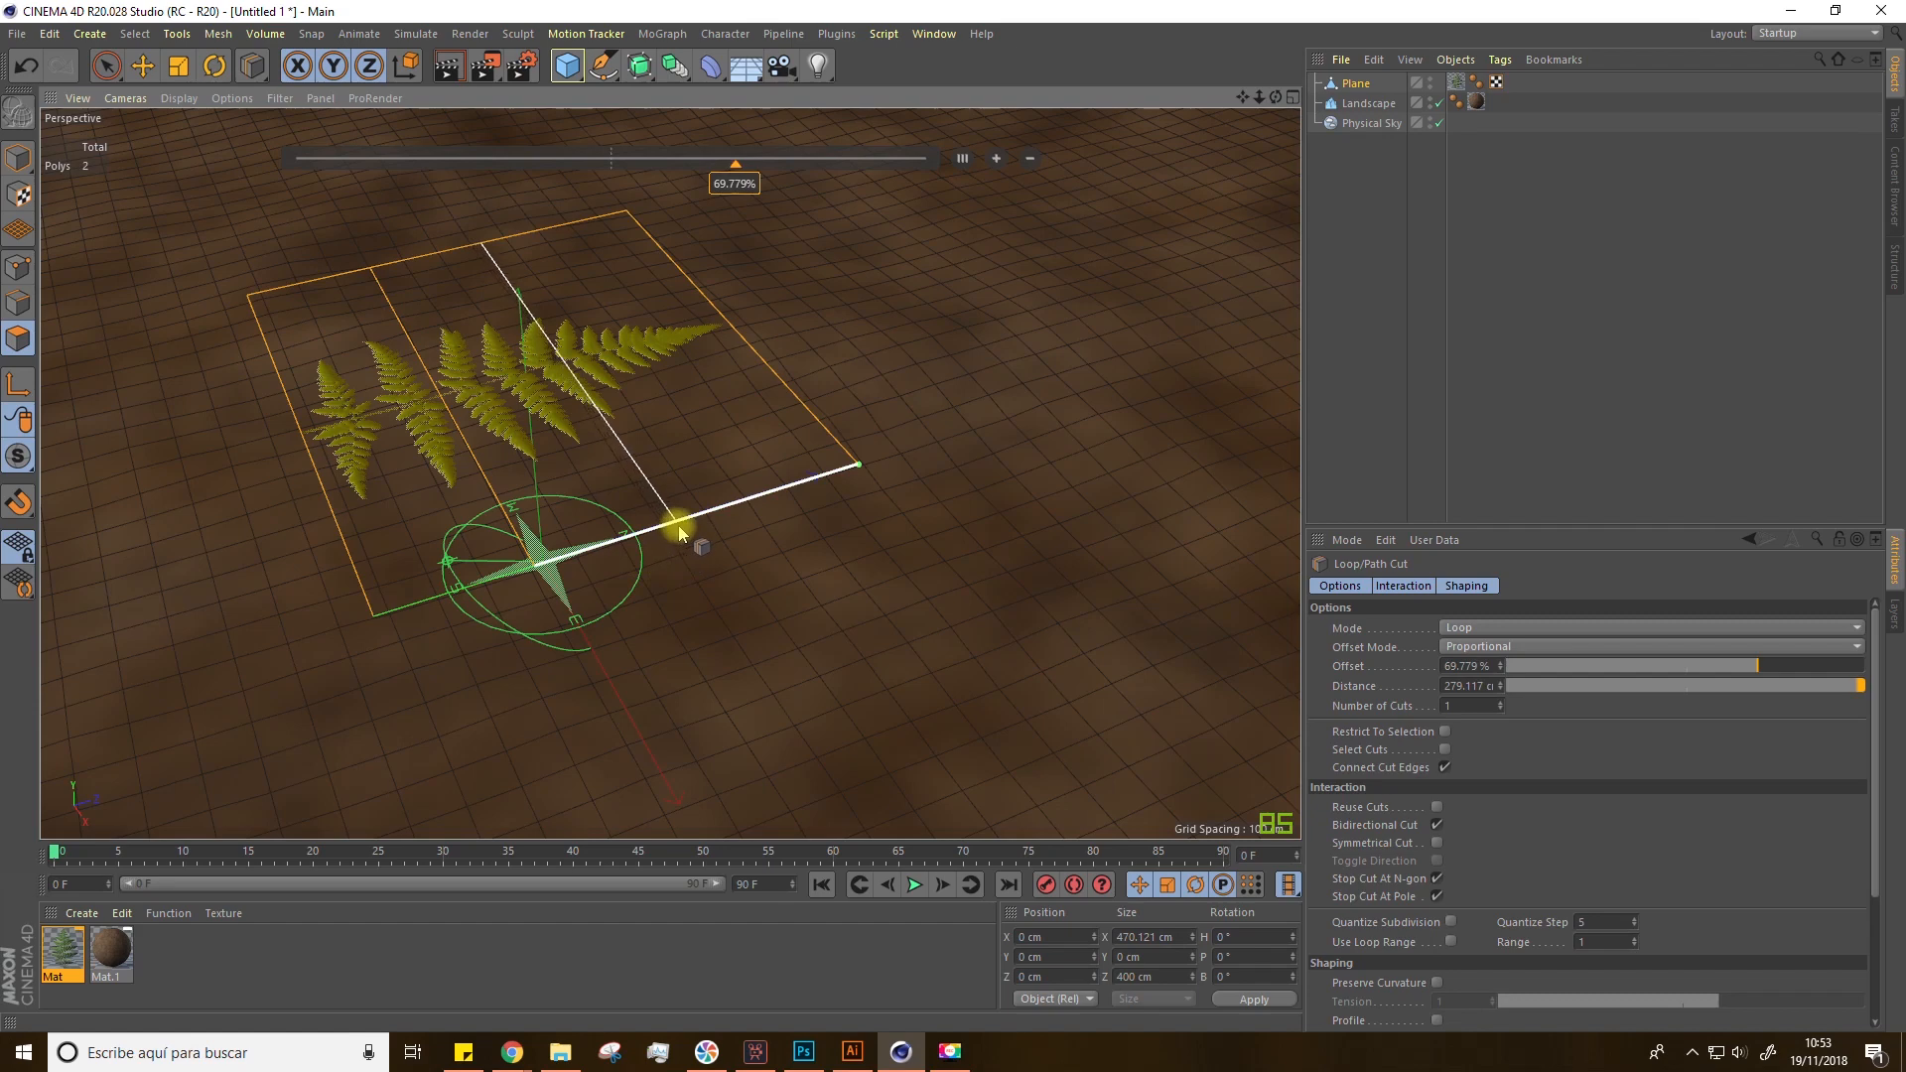
{"action": "left_click", "coordinate": [676, 531]}
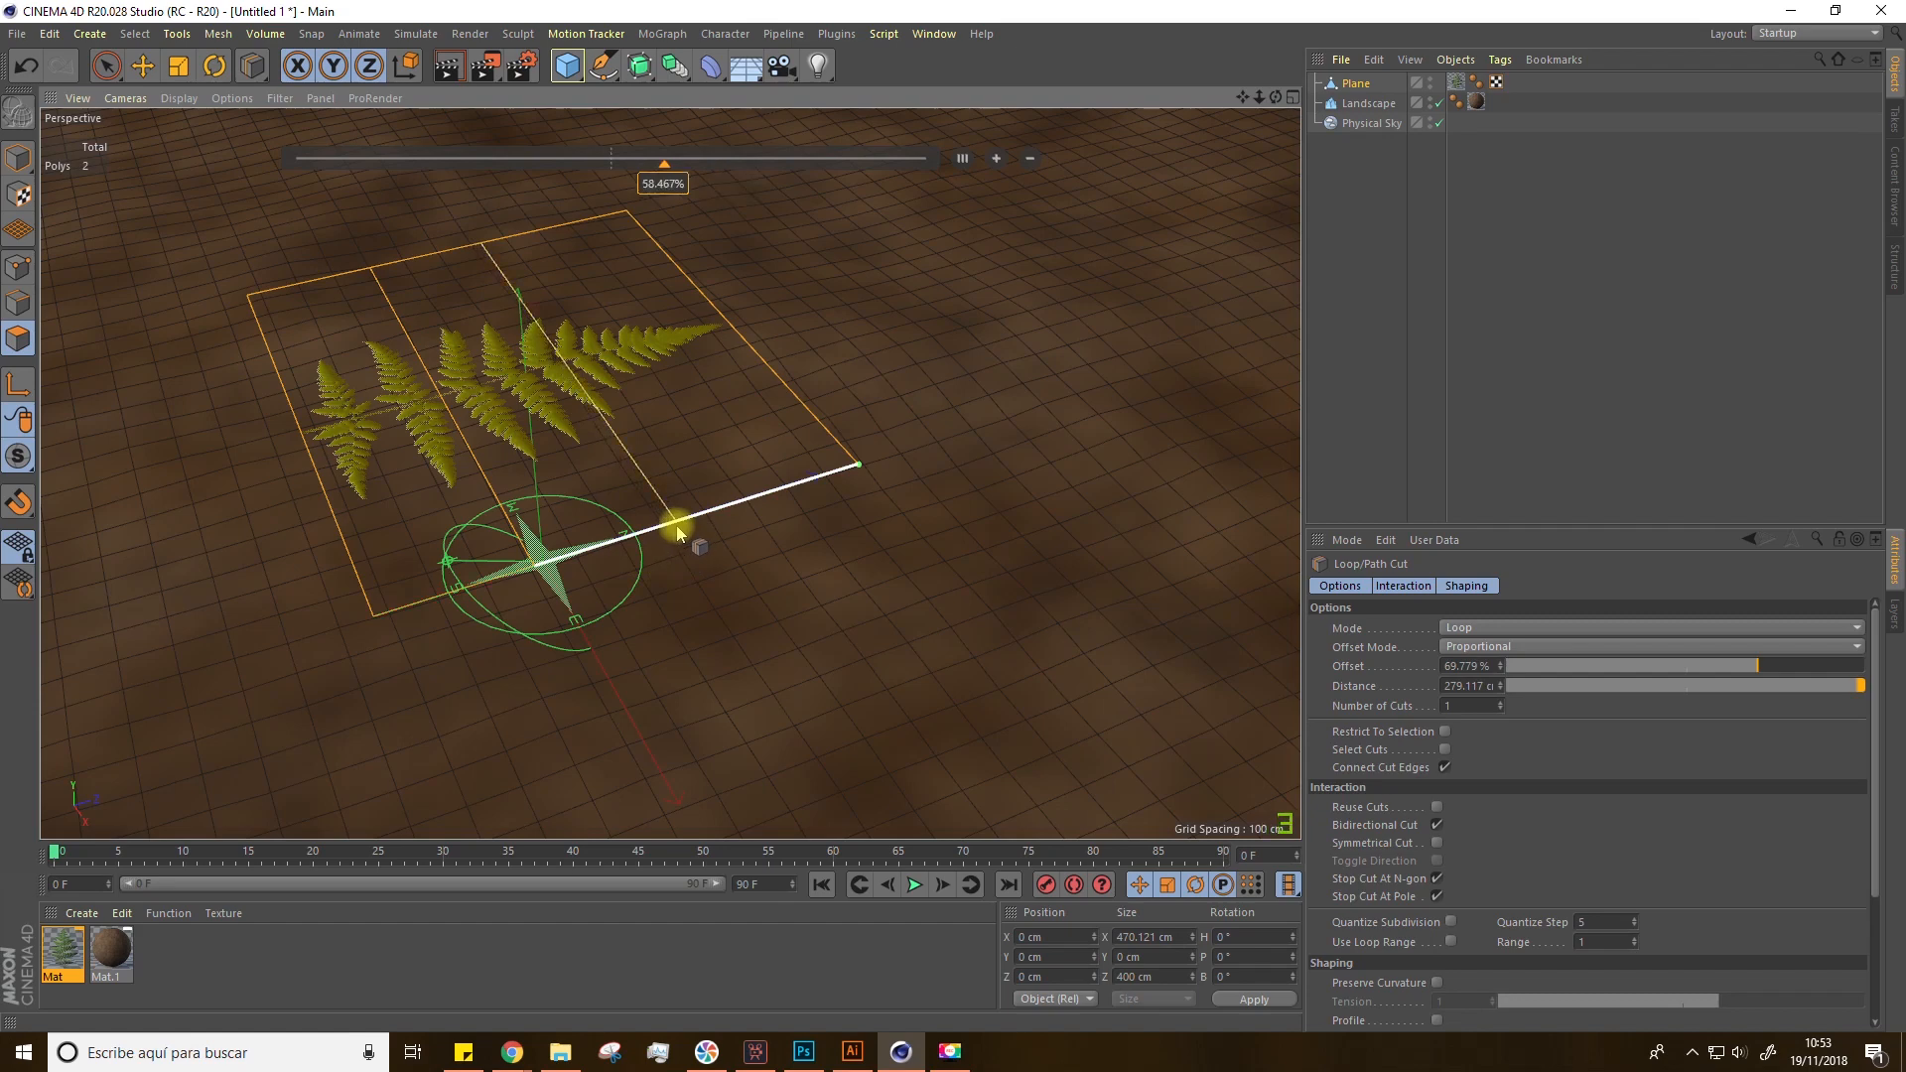
{"action": "left_click", "coordinate": [767, 506]}
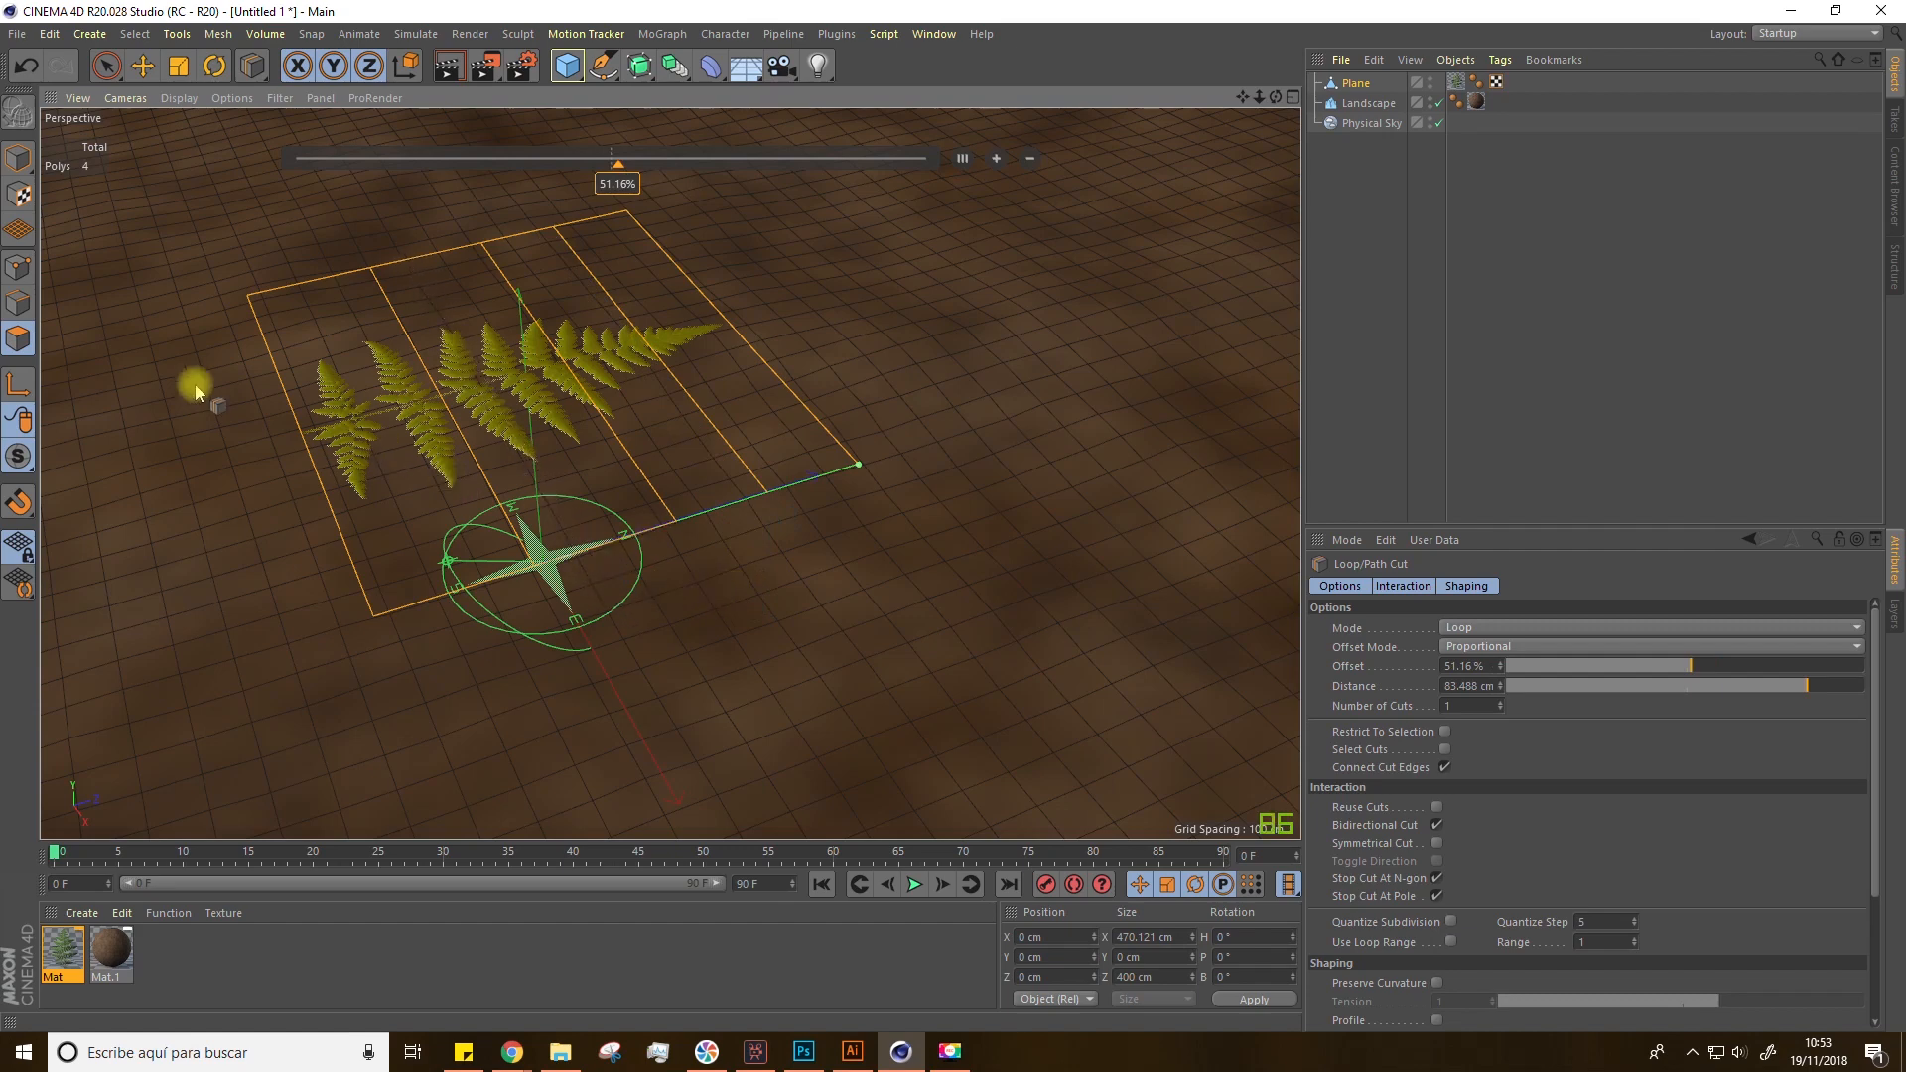
Step: Switch to Point mode with Live Selection and lift the plane's outer points to start bending the leaf
{"action": "left_click", "coordinate": [19, 270]}
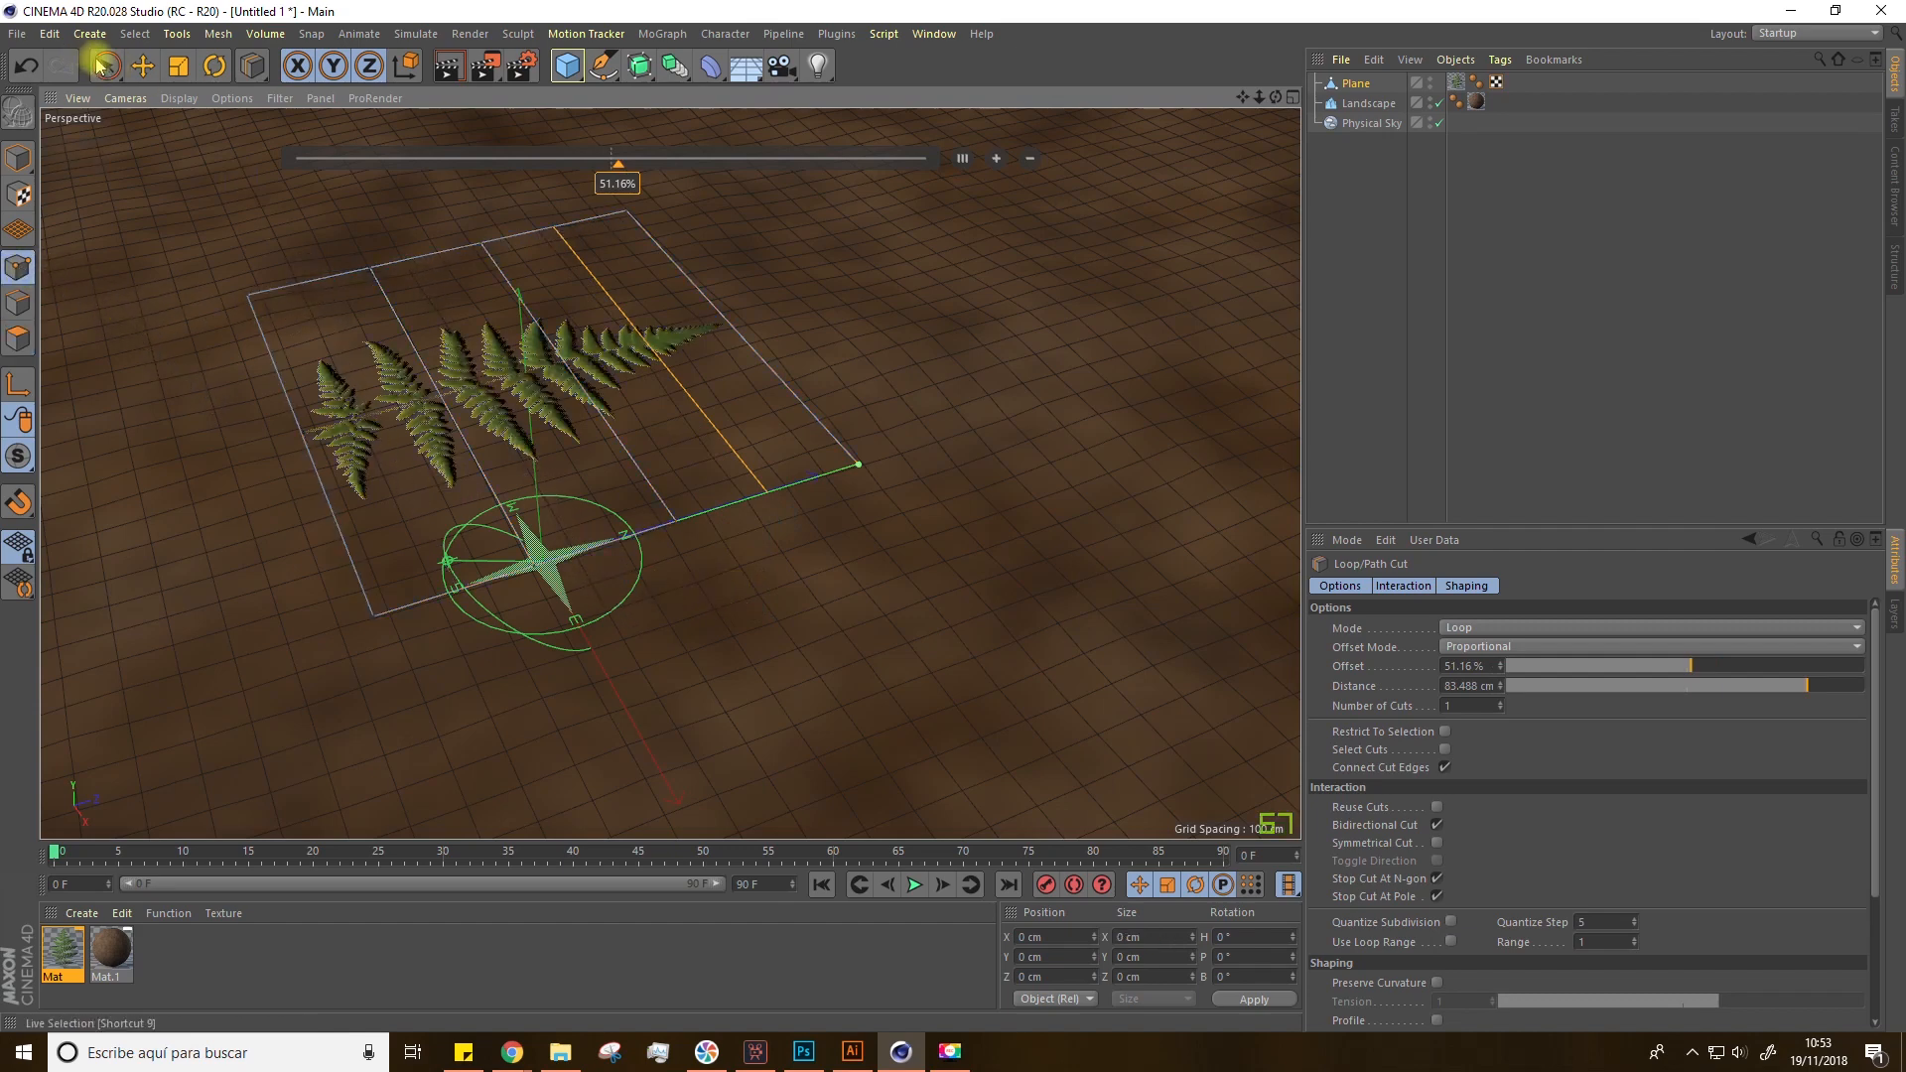
{"action": "left_click_drag", "start_coordinate": [111, 67], "coordinate": [196, 97]}
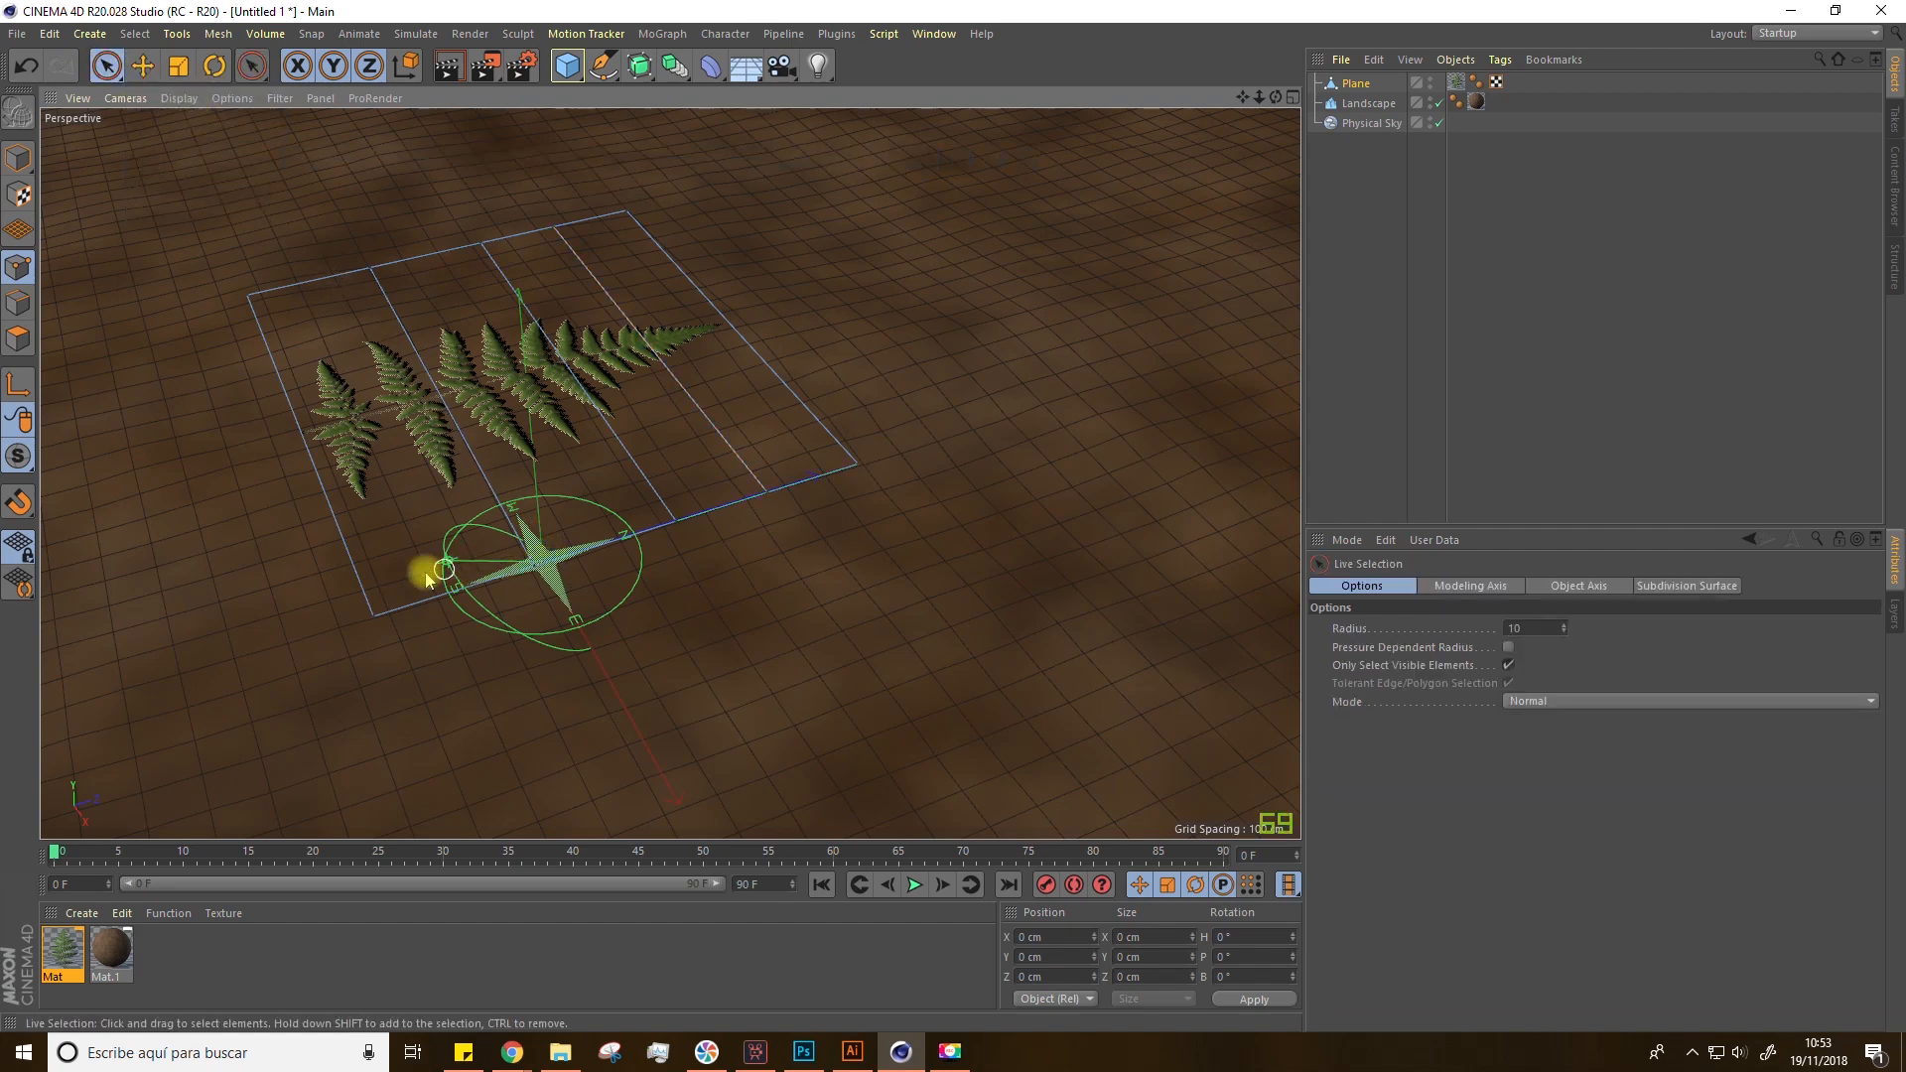
{"action": "left_click", "coordinate": [375, 615]}
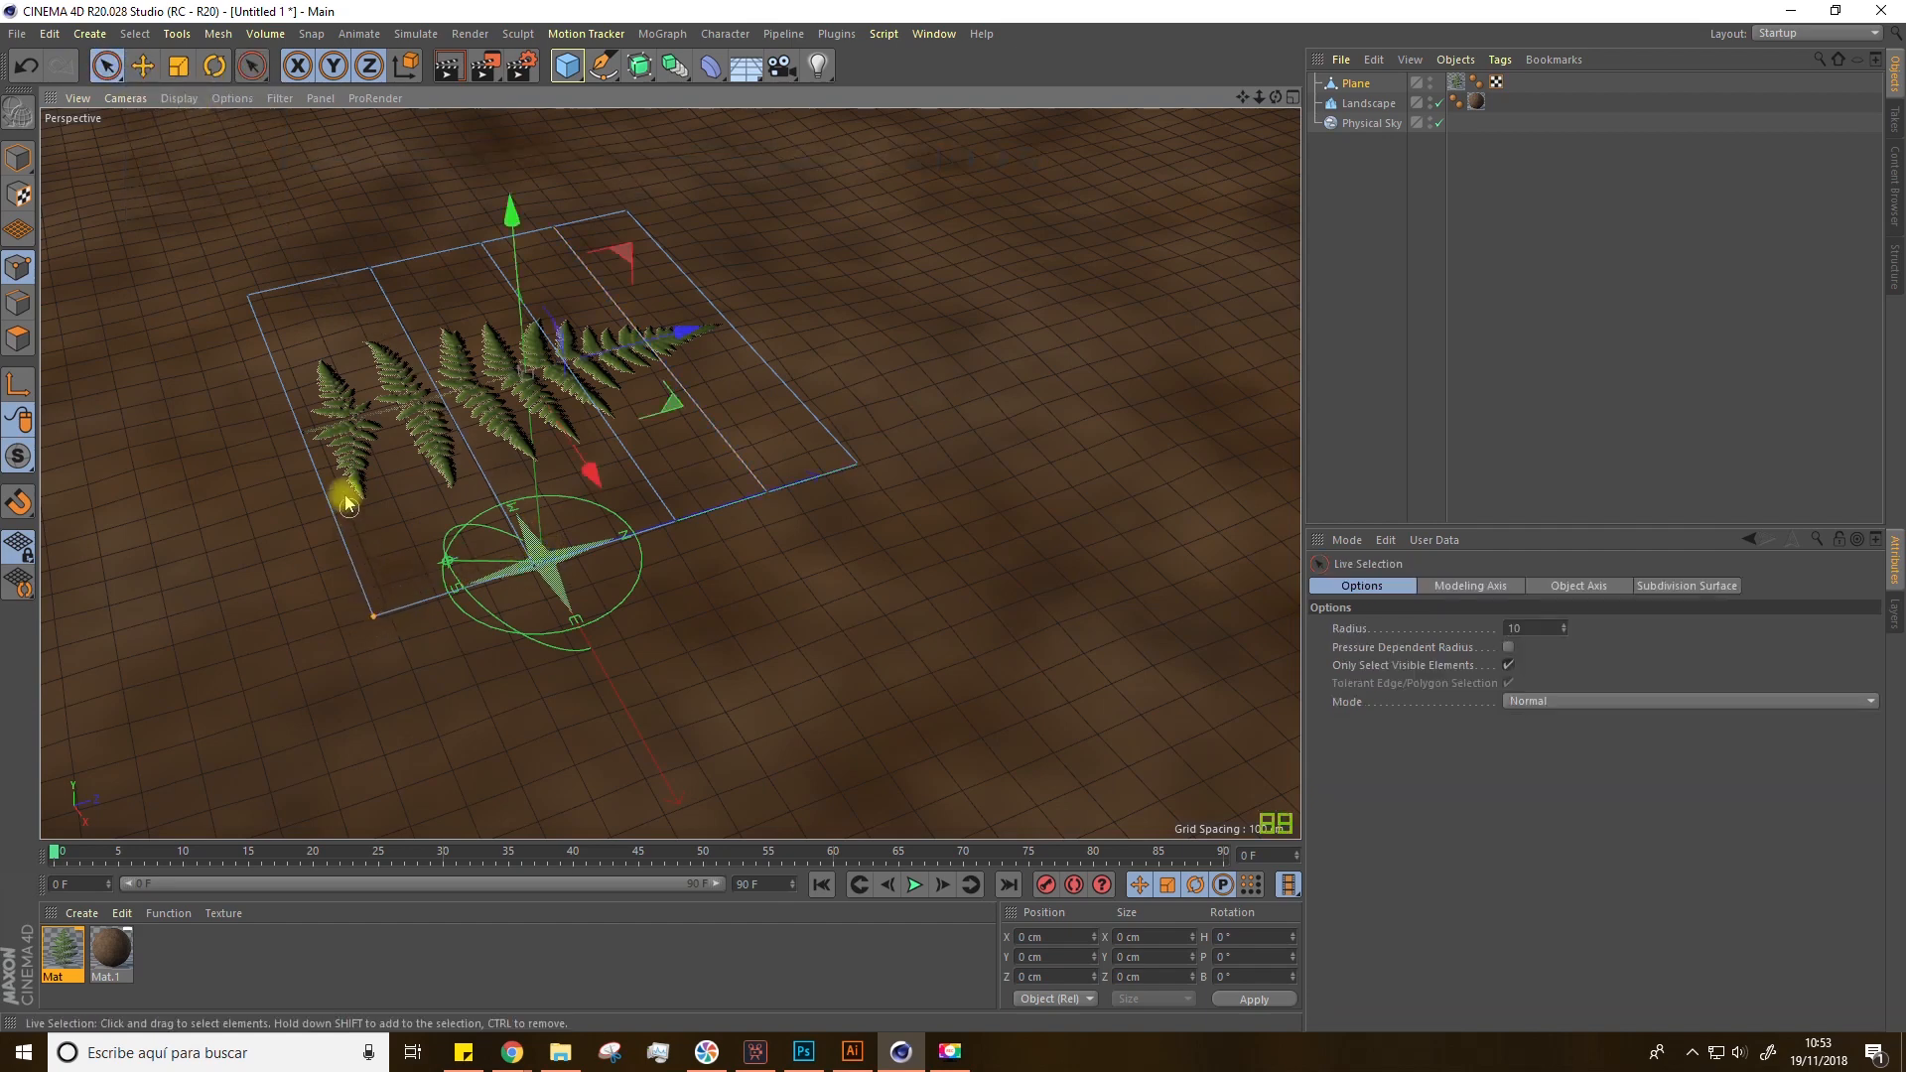
{"action": "left_click", "coordinate": [248, 294], "text": "shift"}
{"action": "left_click_drag", "start_coordinate": [268, 290], "coordinate": [274, 327]}
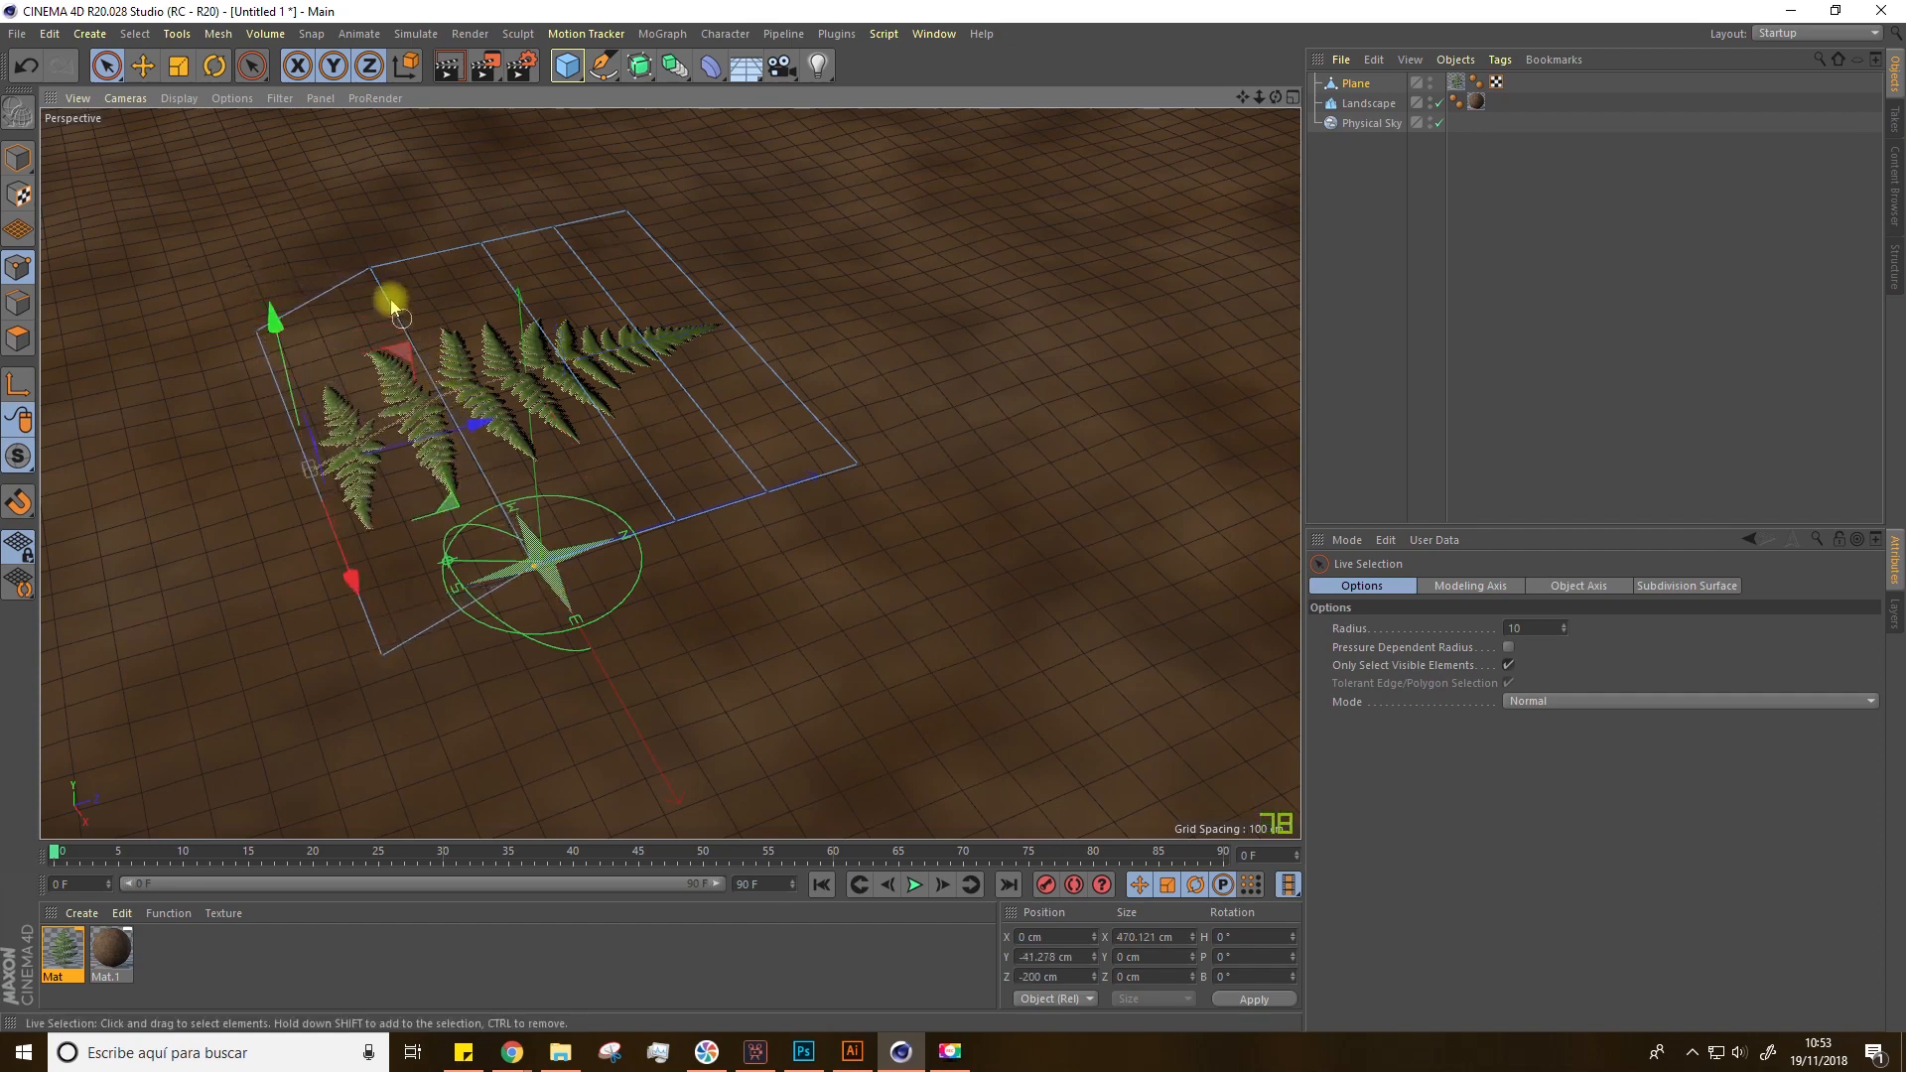
{"action": "left_click", "coordinate": [371, 268]}
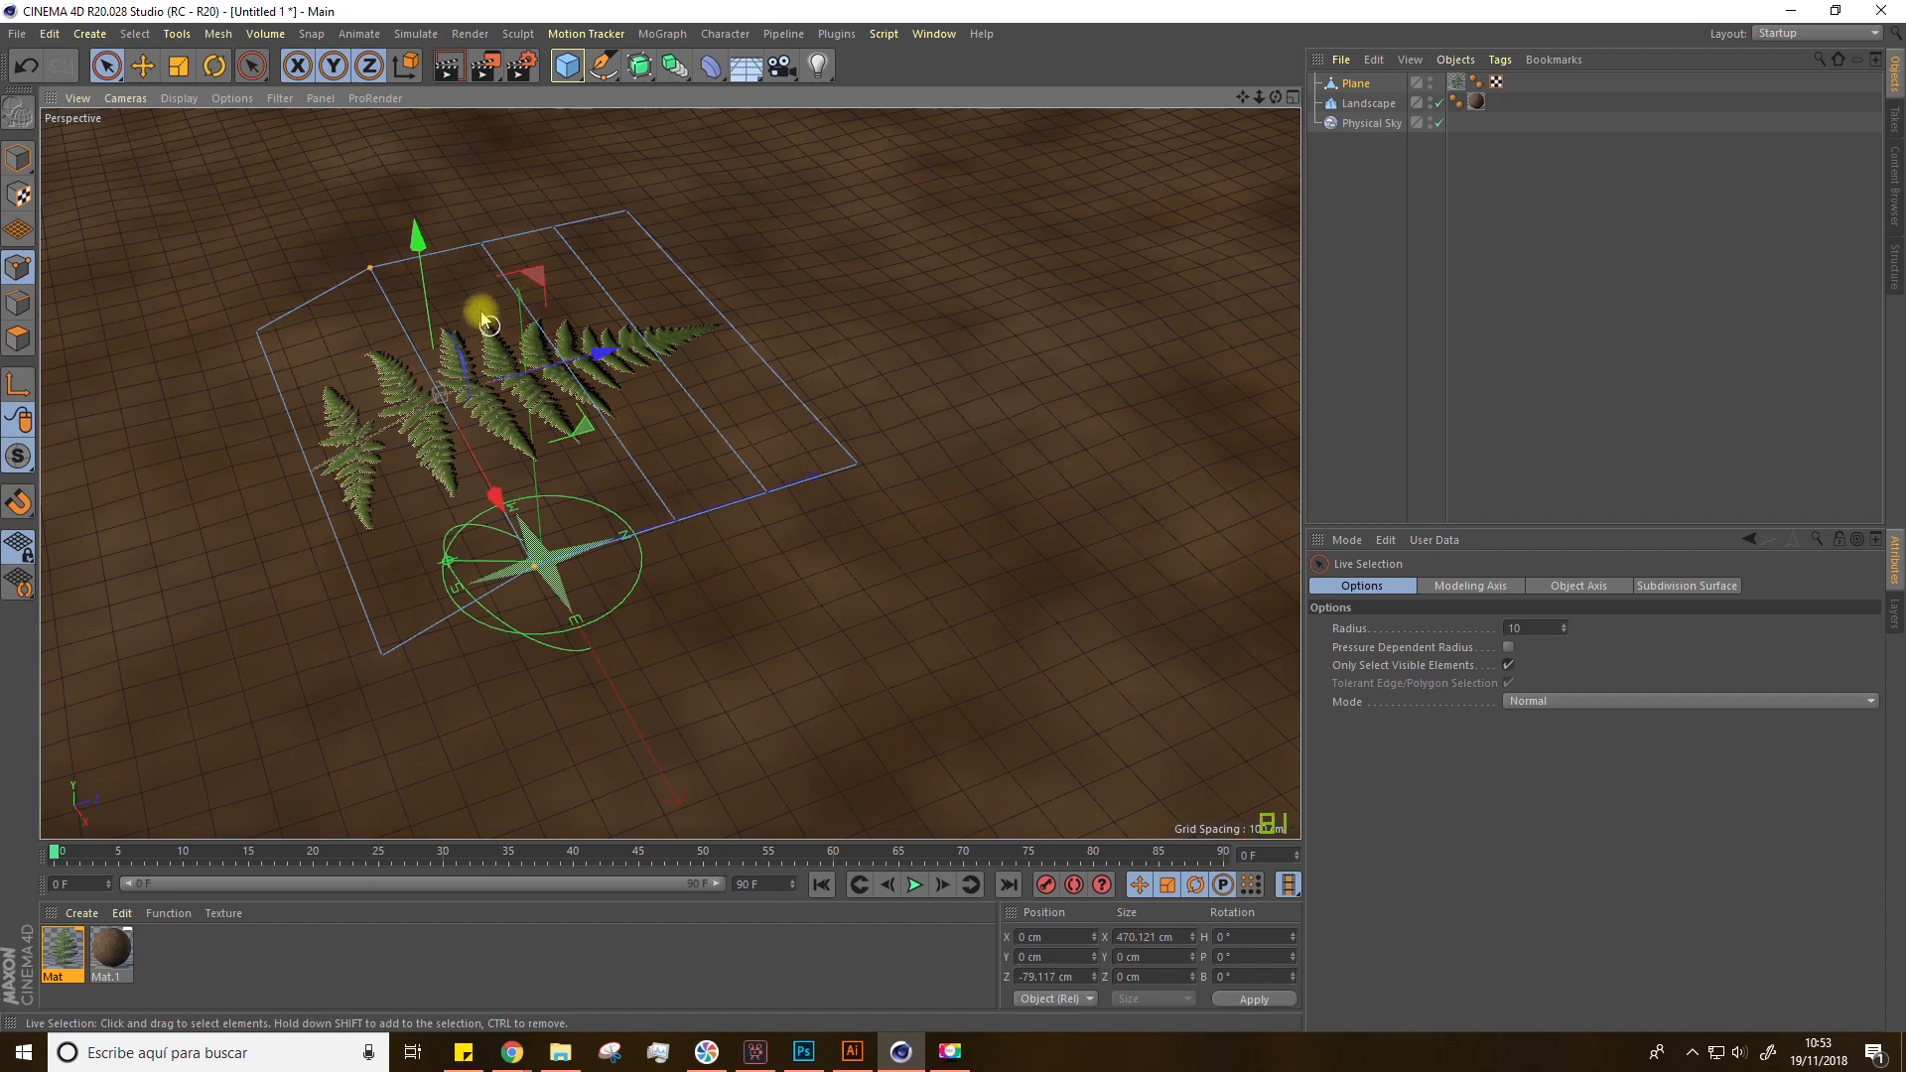
{"action": "left_click", "coordinate": [676, 520]}
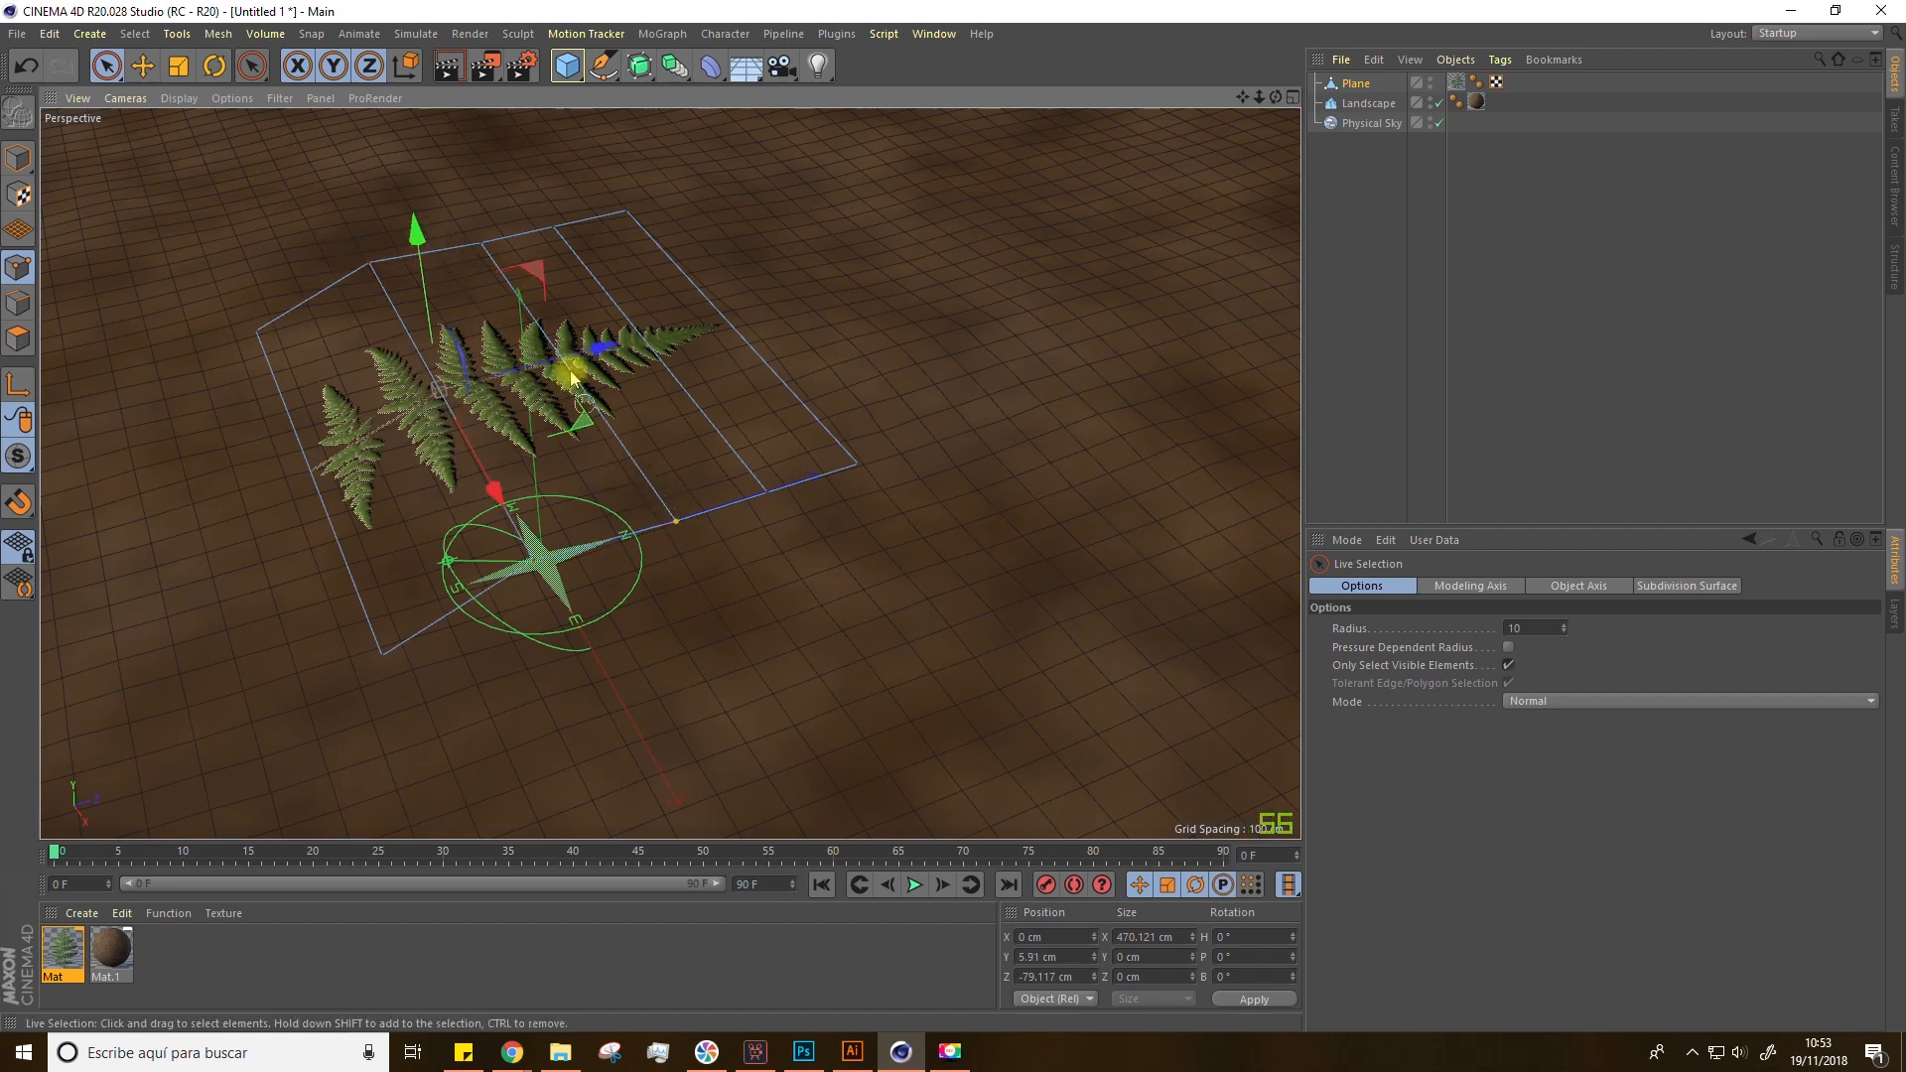
{"action": "left_click", "coordinate": [487, 244], "text": "shift"}
{"action": "left_click_drag", "start_coordinate": [553, 210], "coordinate": [546, 189]}
Step: Select and raise the remaining corner points to curve the plane into a leaf shape
{"action": "left_click_drag", "start_coordinate": [860, 470], "coordinate": [606, 198]}
{"action": "left_click_drag", "start_coordinate": [739, 167], "coordinate": [732, 198]}
{"action": "mouse_move", "coordinate": [646, 387]}
{"action": "left_mouse_down", "text": "alt"}
{"action": "mouse_move", "coordinate": [614, 325]}
{"action": "mouse_move", "coordinate": [639, 374]}
{"action": "left_mouse_up", "text": "alt"}
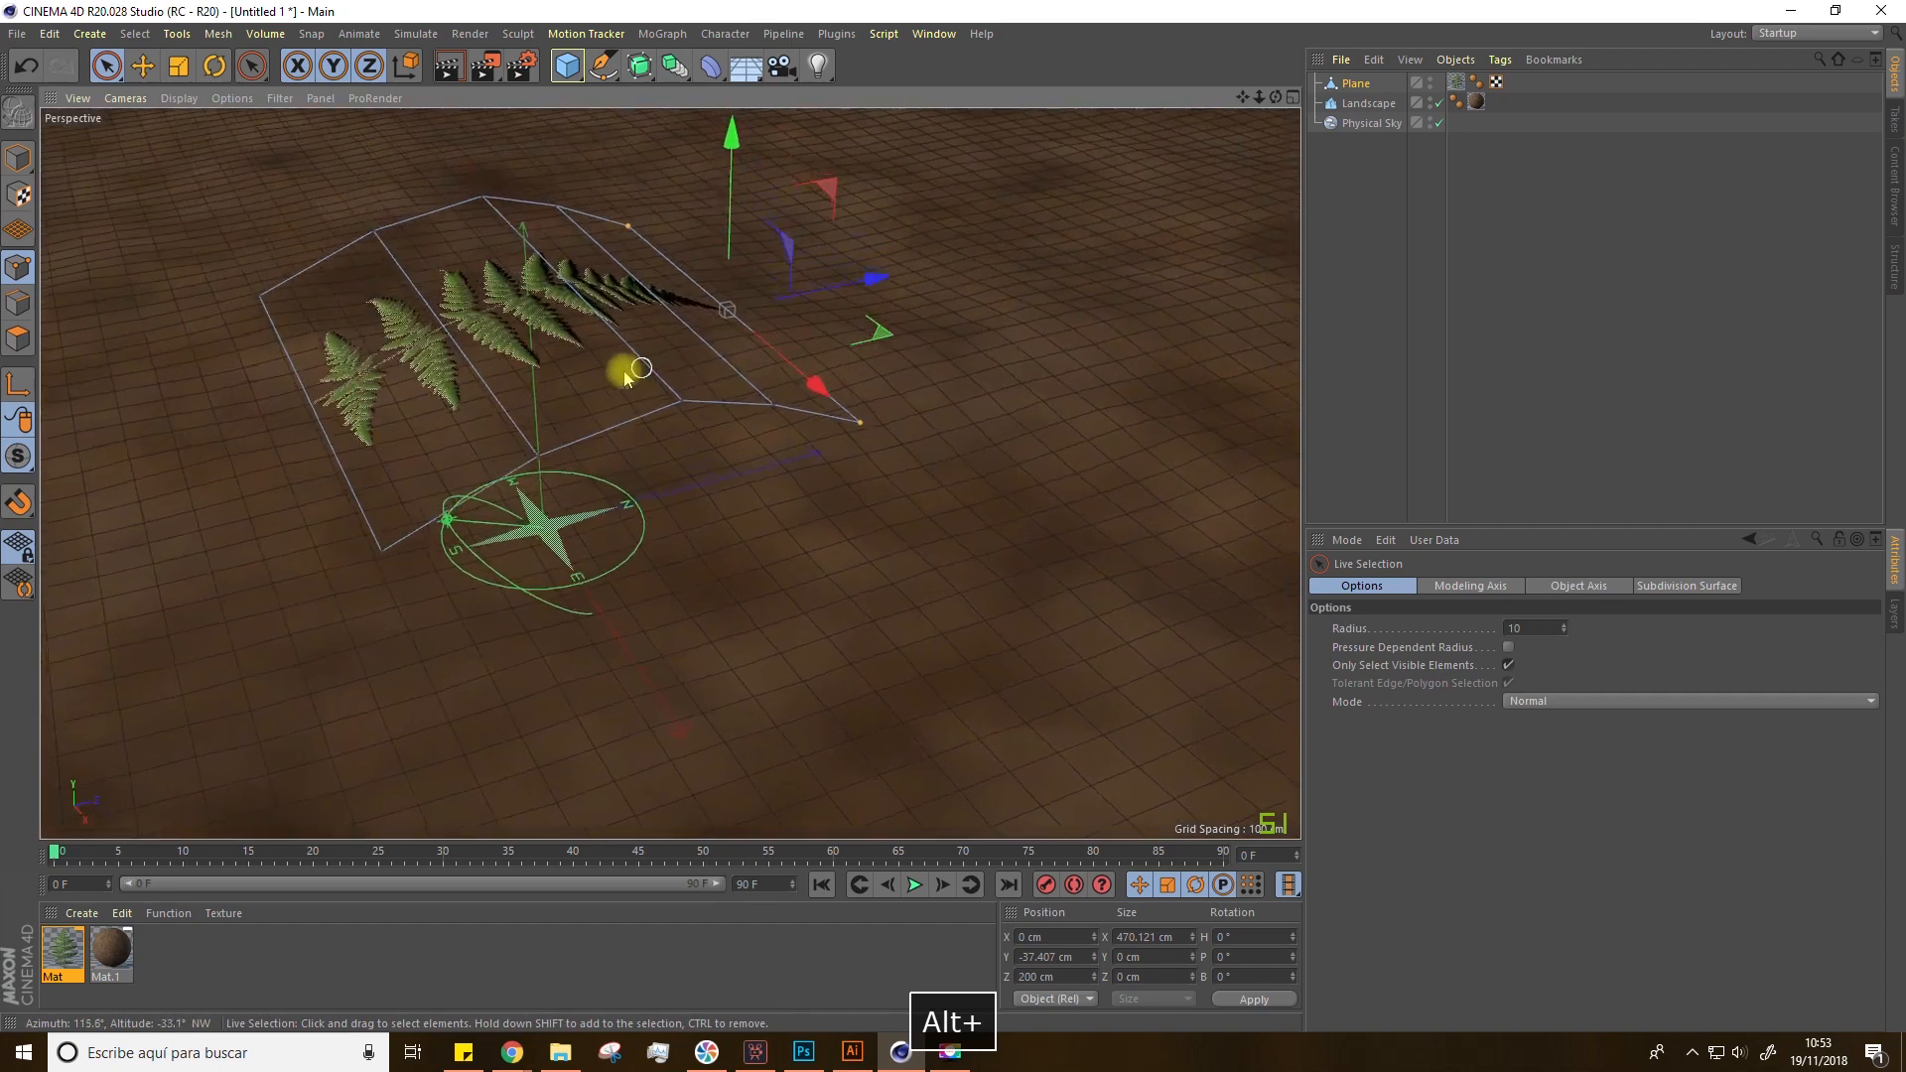
{"action": "left_click_drag", "start_coordinate": [391, 549], "coordinate": [257, 297]}
{"action": "left_click_drag", "start_coordinate": [477, 371], "coordinate": [482, 364]}
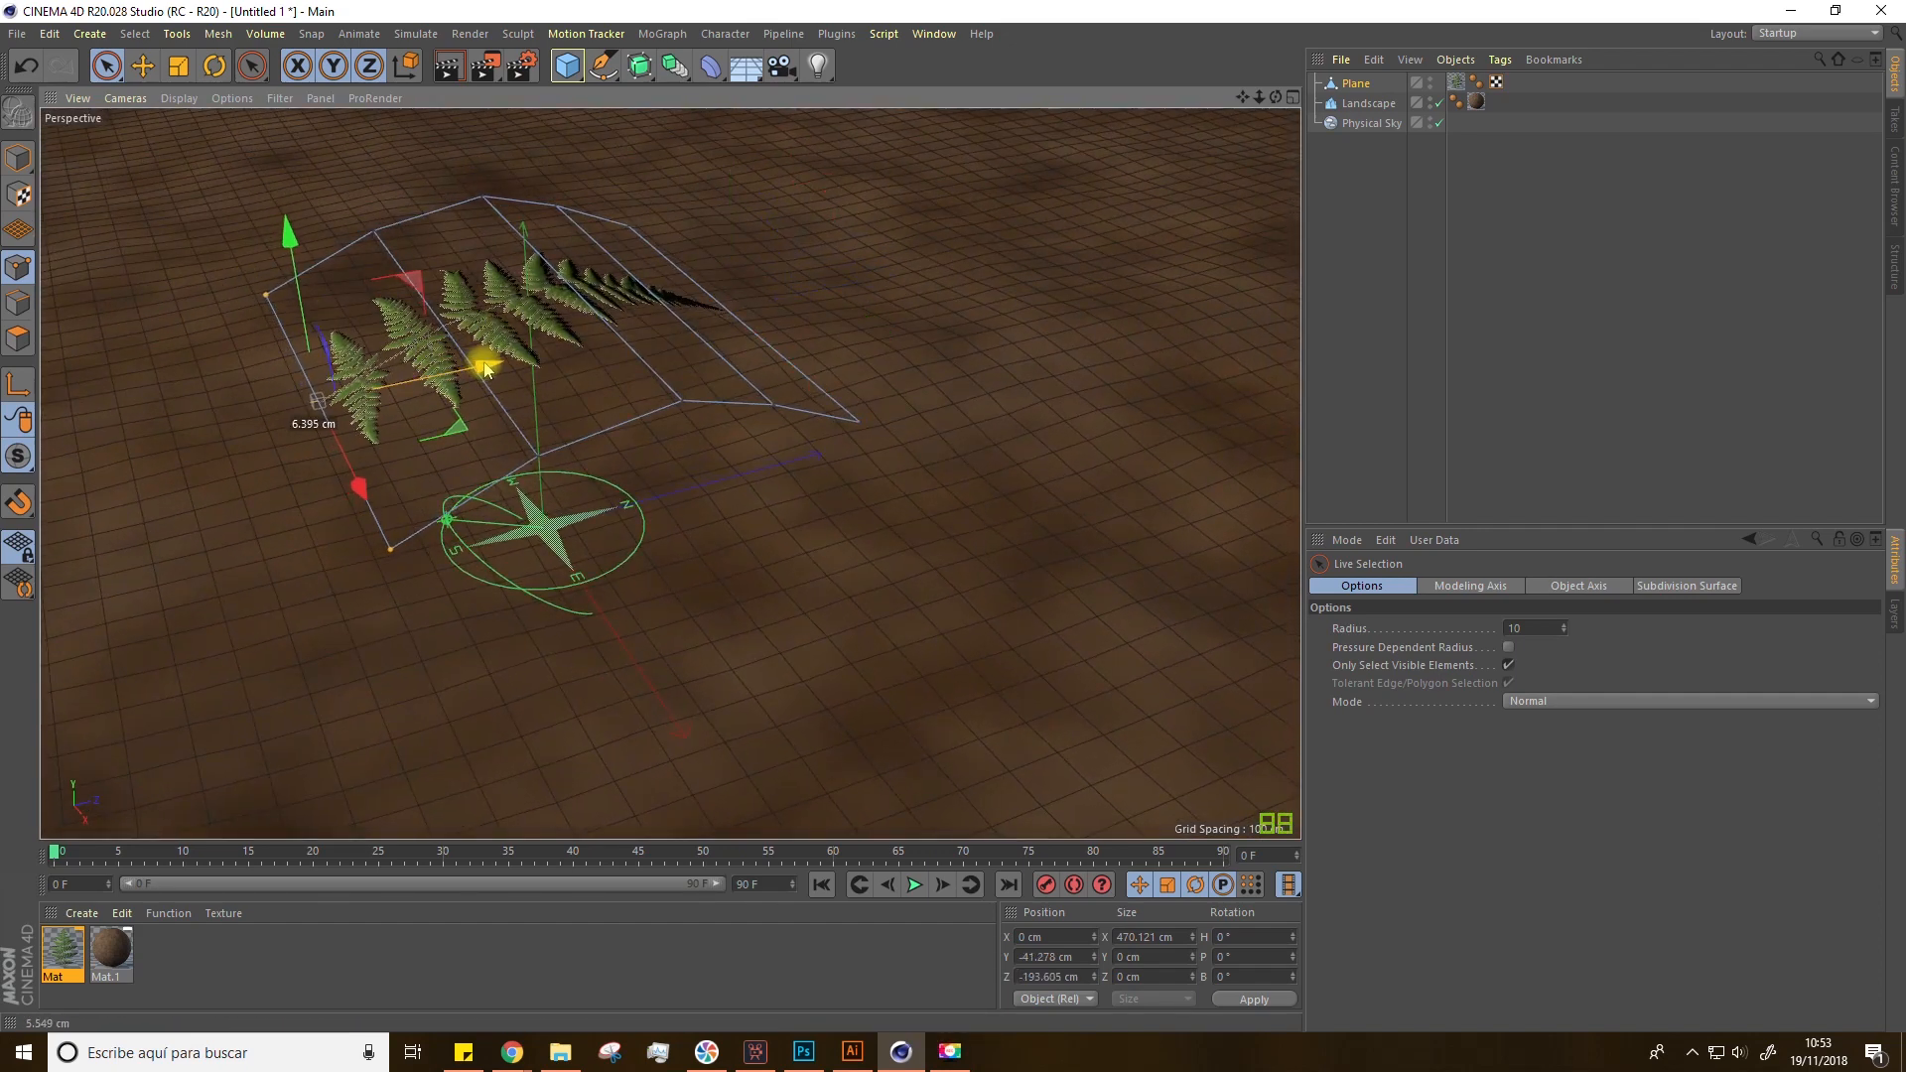
{"action": "left_click_drag", "start_coordinate": [287, 251], "coordinate": [672, 511], "text": "alt"}
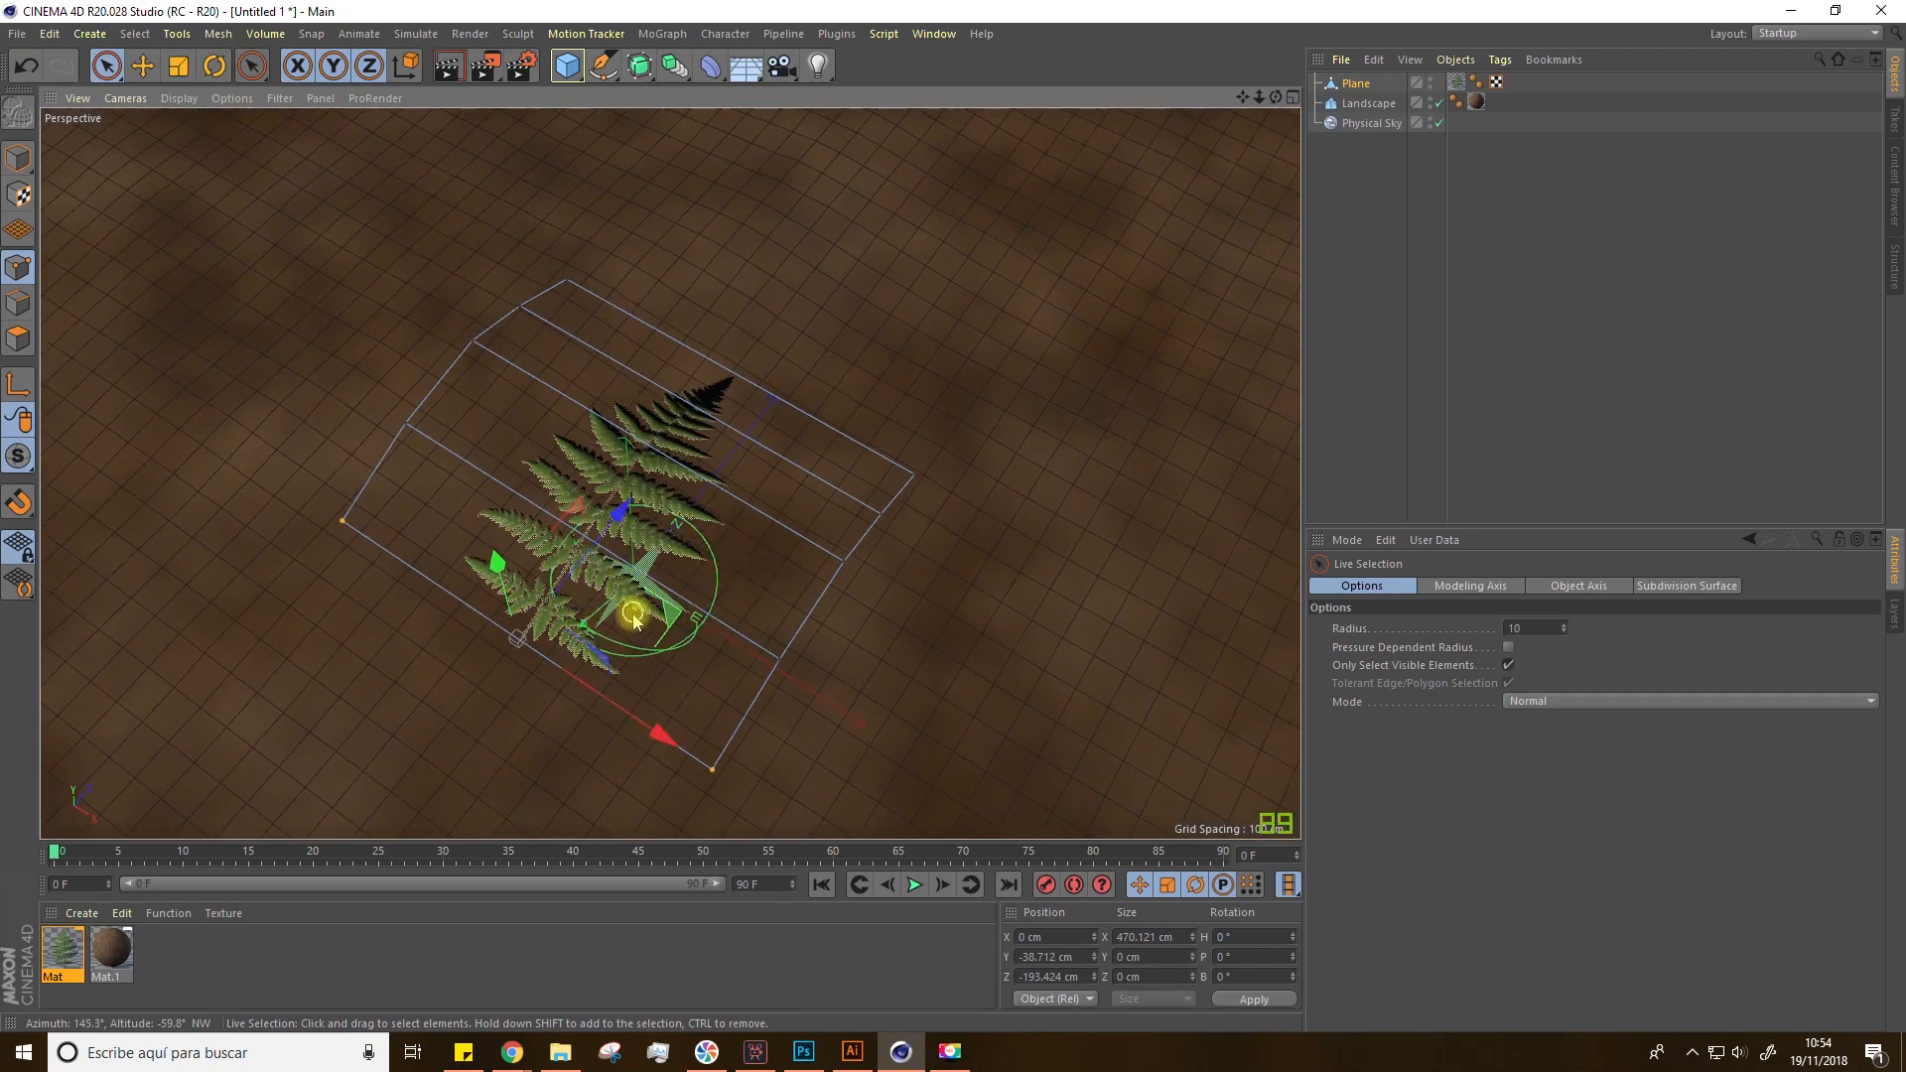
{"action": "scroll", "coordinate": [540, 647], "scroll_direction": "up", "scroll_amount": 4}
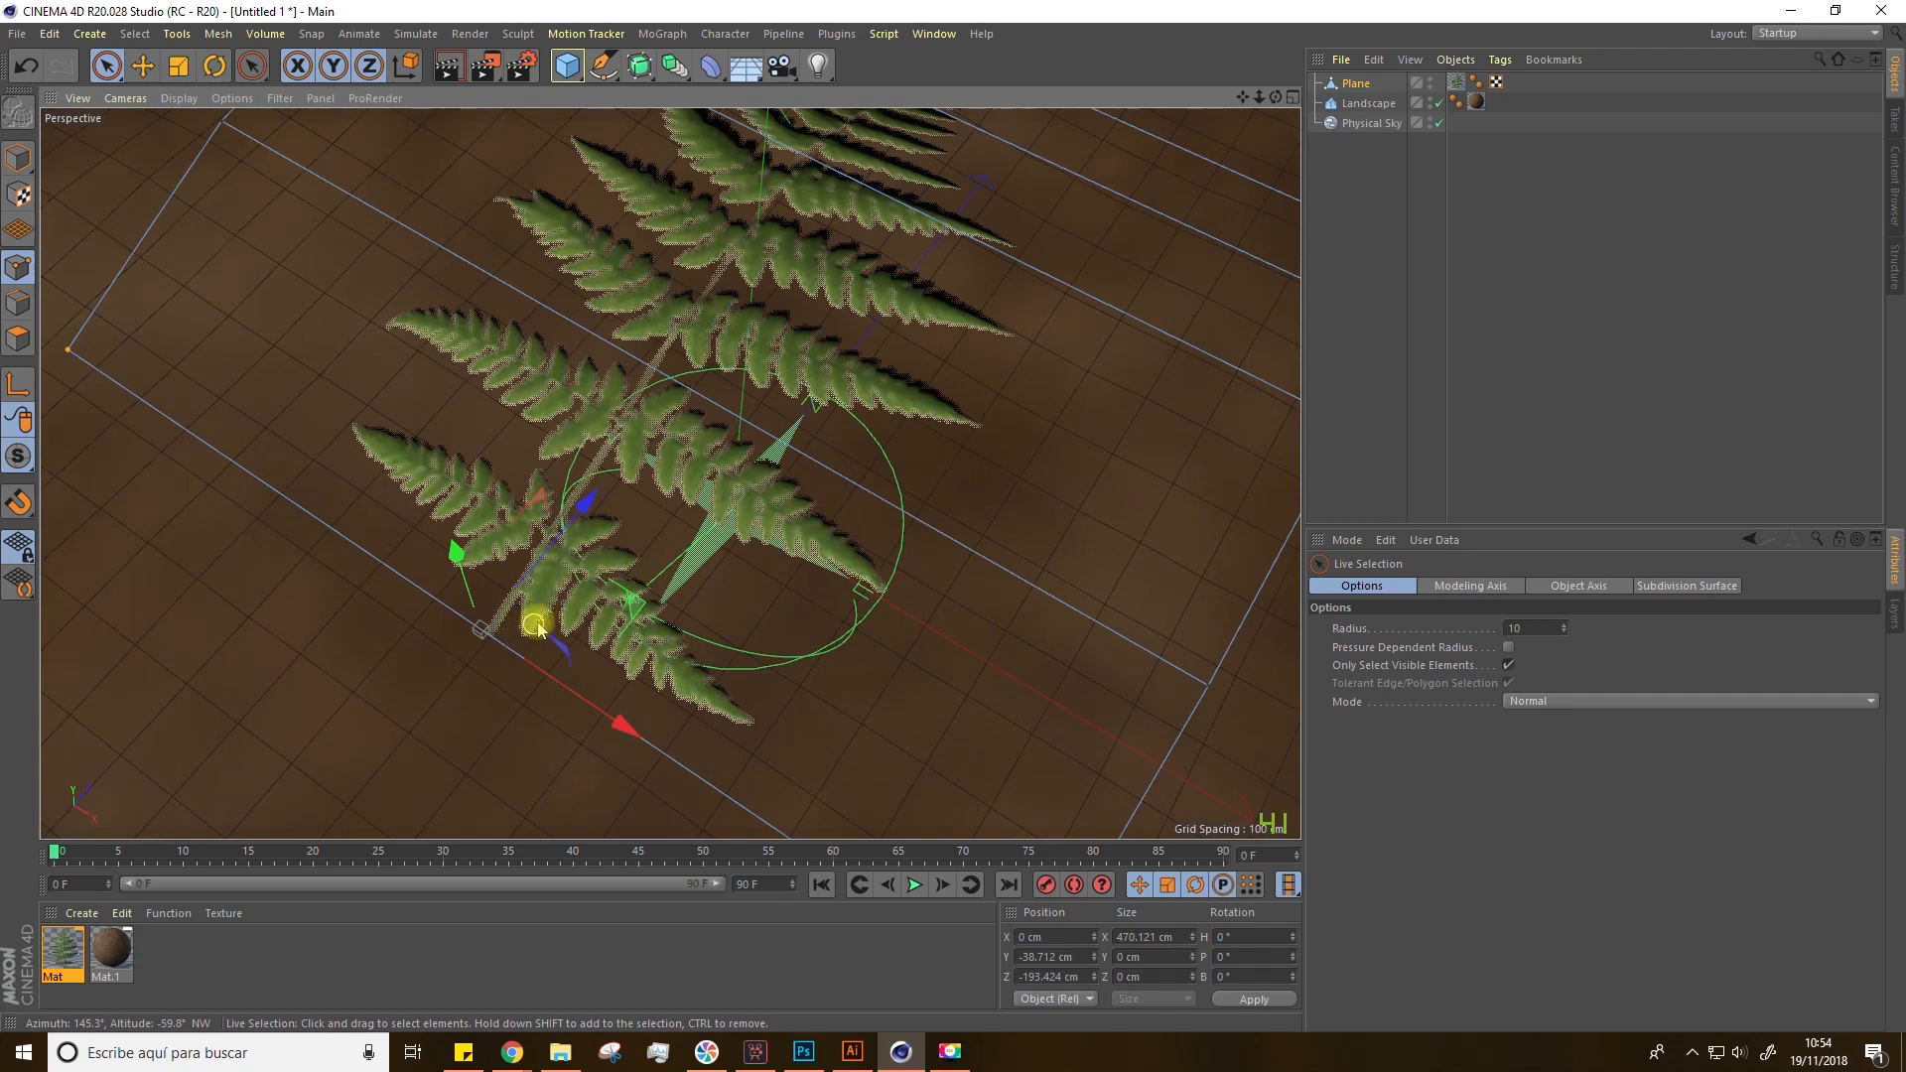
Step: Rename the bent leaf plane as PLANT
{"action": "scroll", "coordinate": [545, 615], "scroll_direction": "down", "scroll_amount": 3}
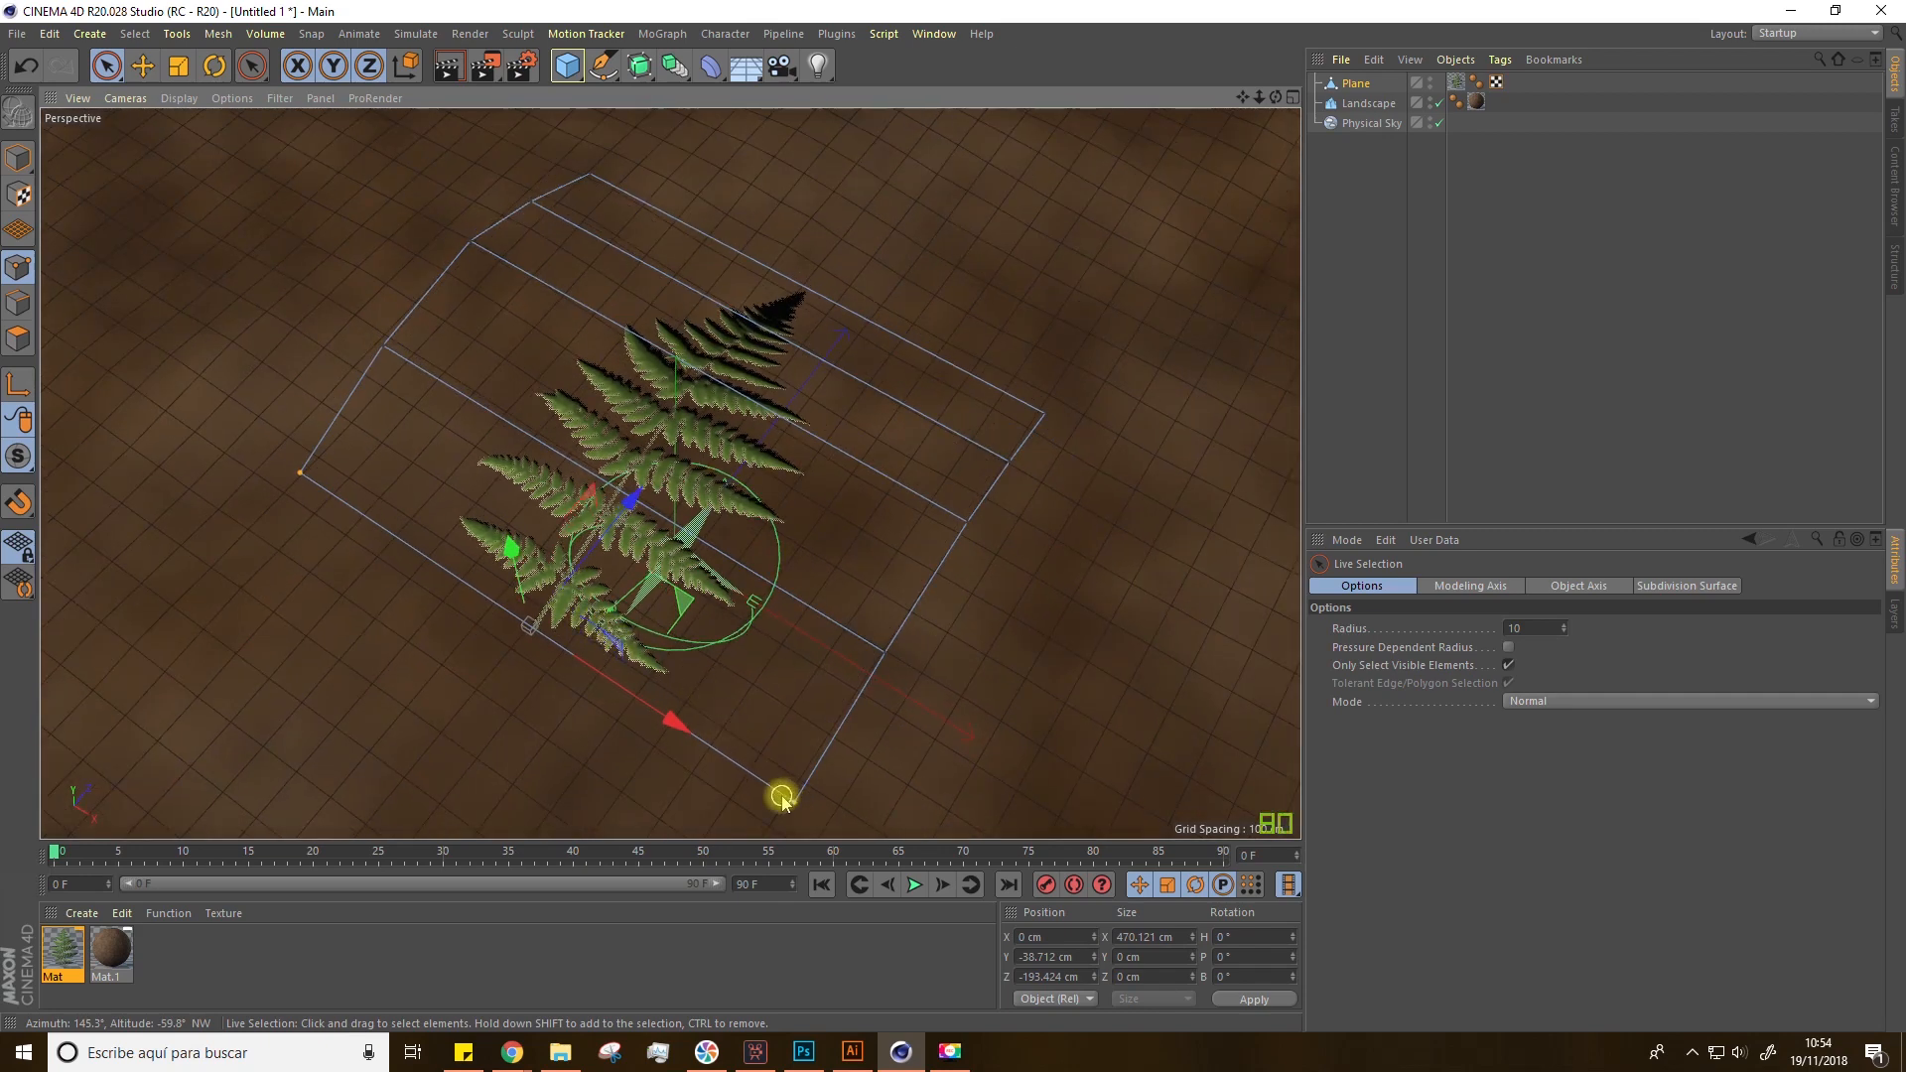
{"action": "left_click_drag", "start_coordinate": [782, 799], "coordinate": [740, 629], "text": "alt"}
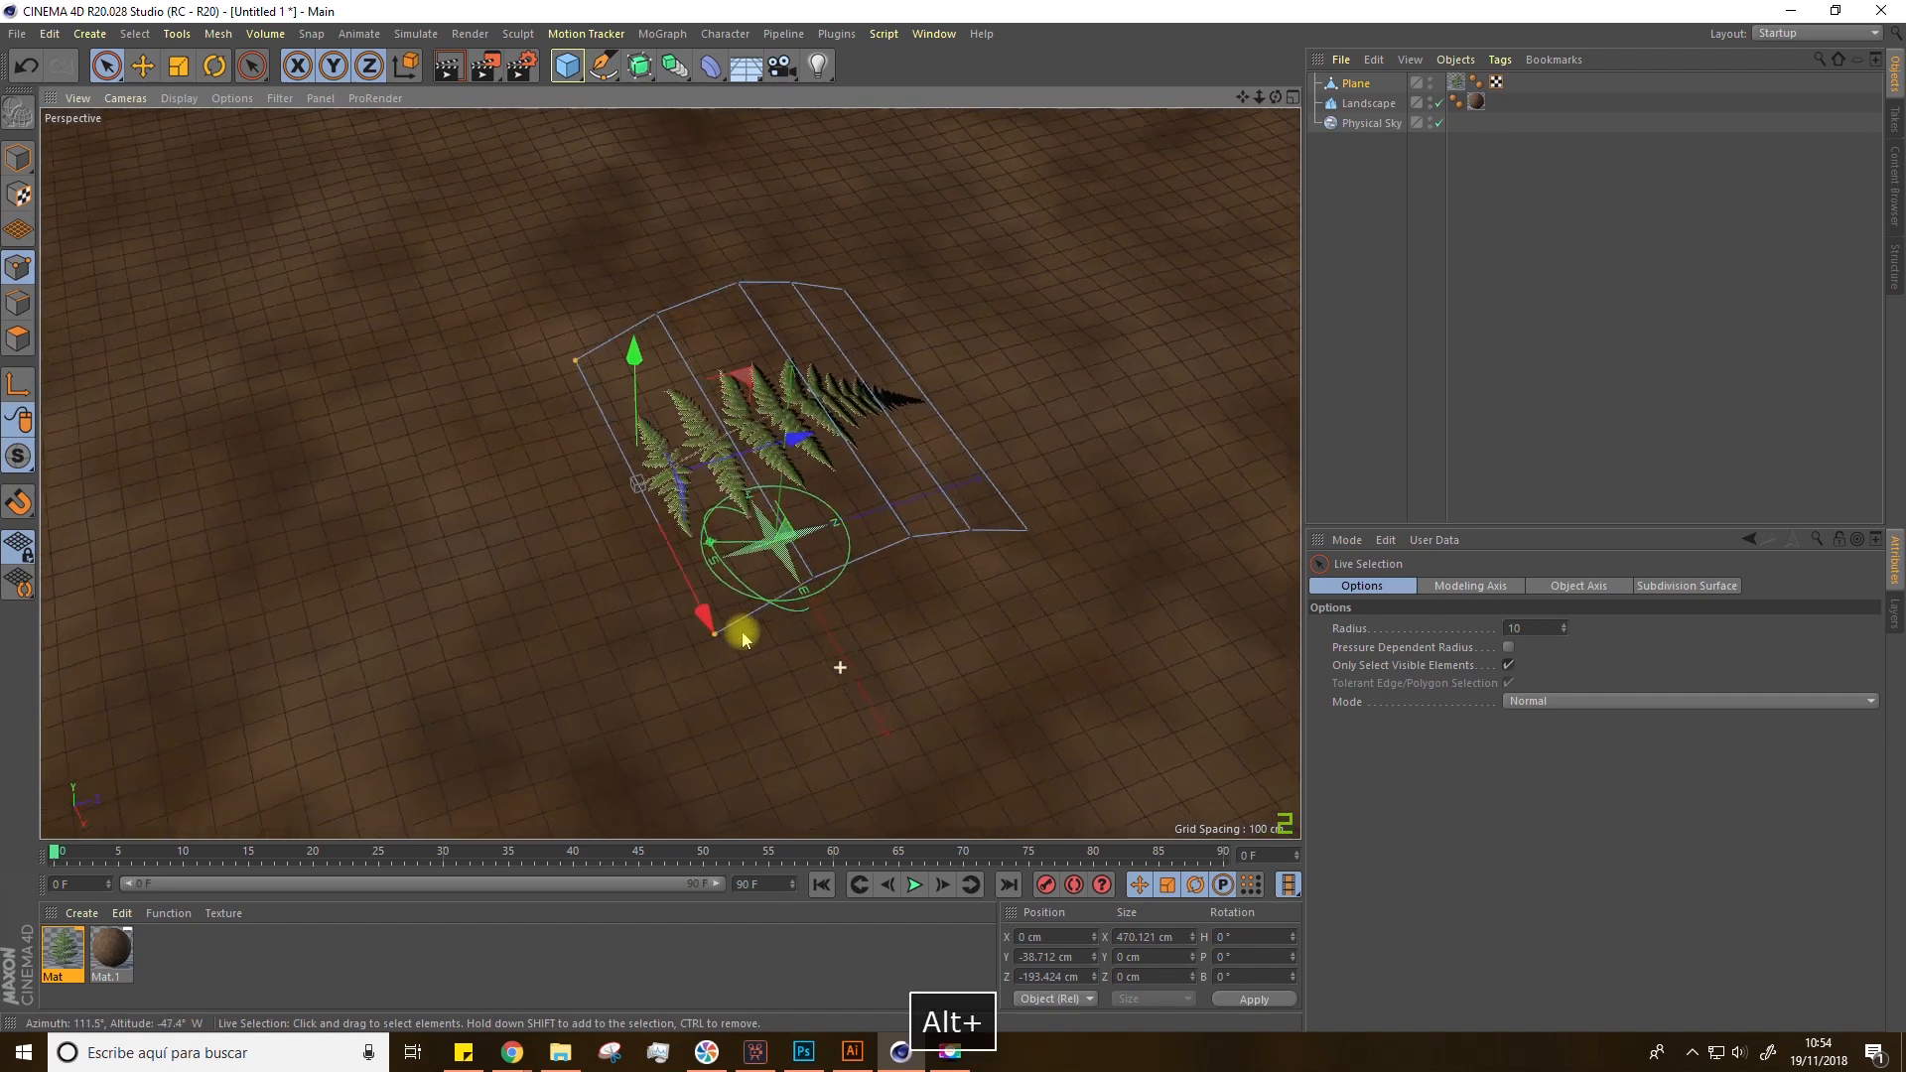
{"action": "left_click", "coordinate": [1339, 179]}
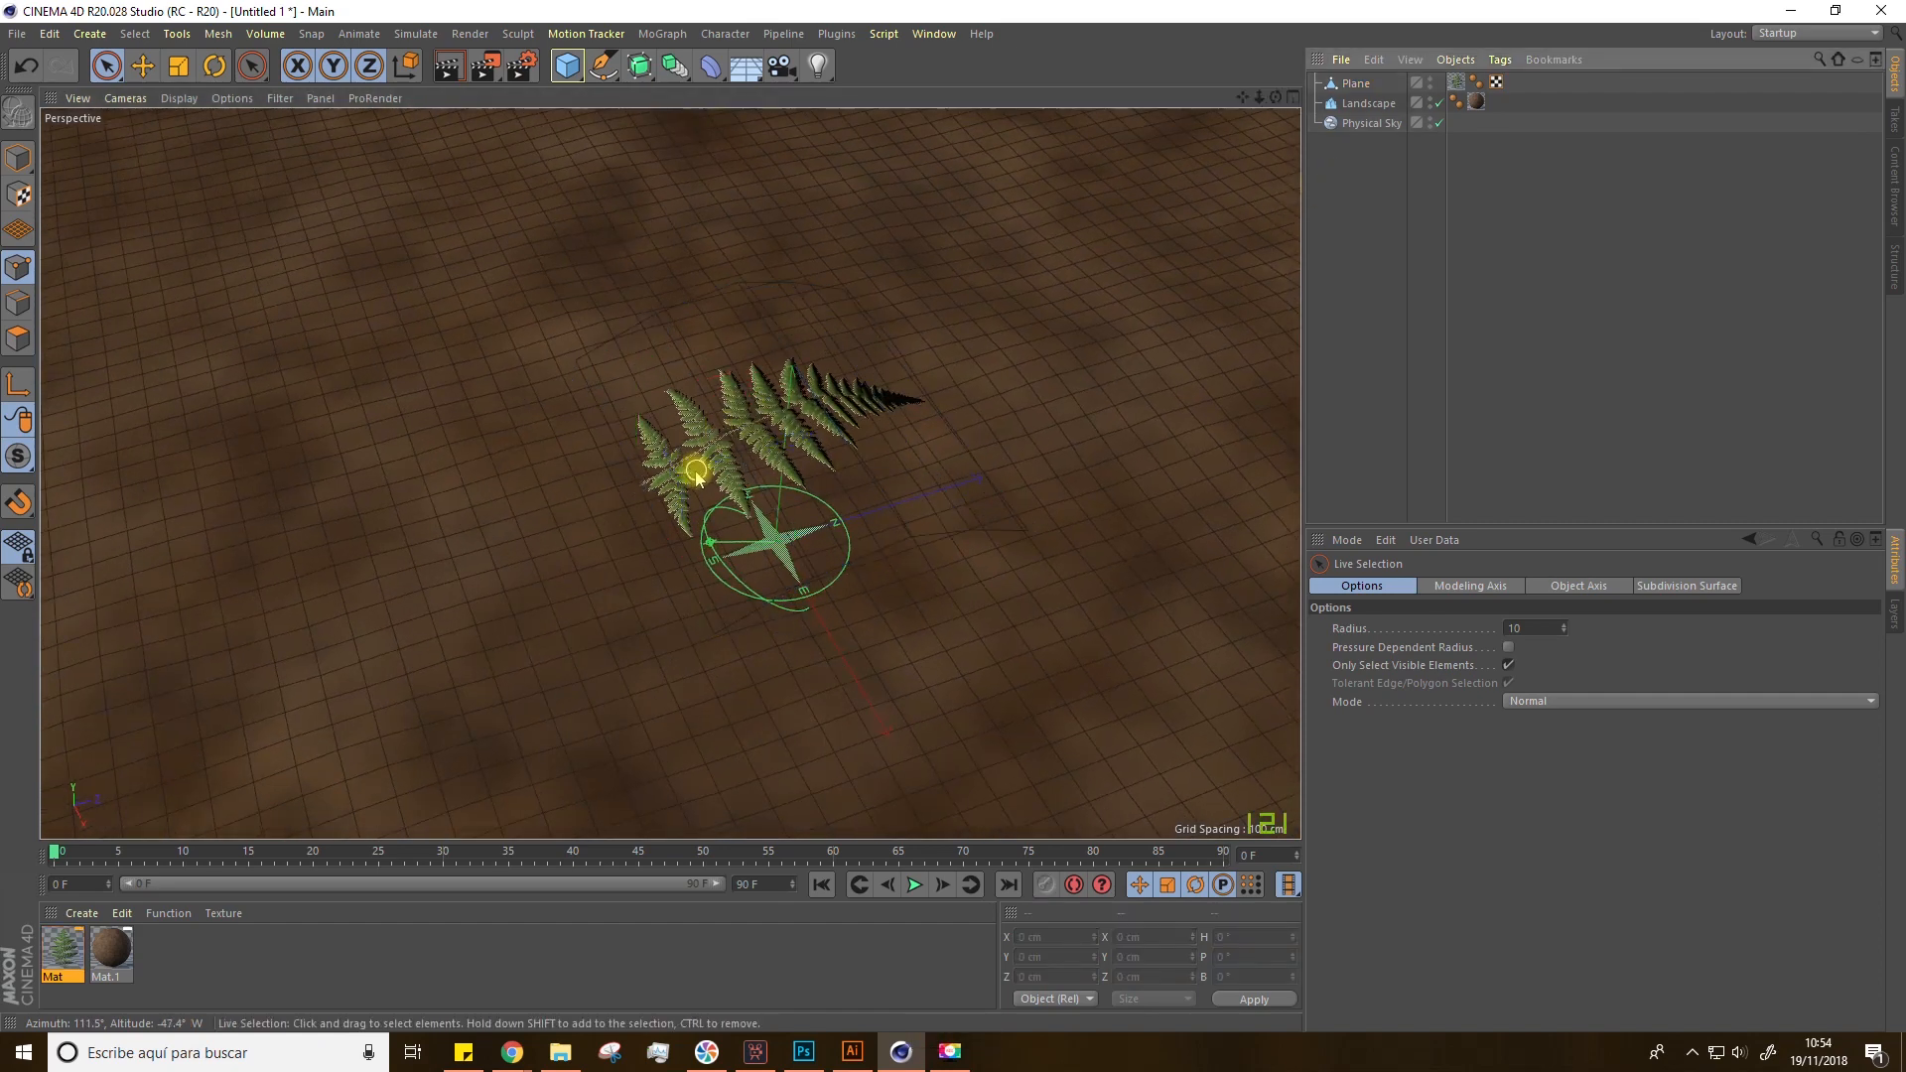
{"action": "left_click", "coordinate": [1356, 86]}
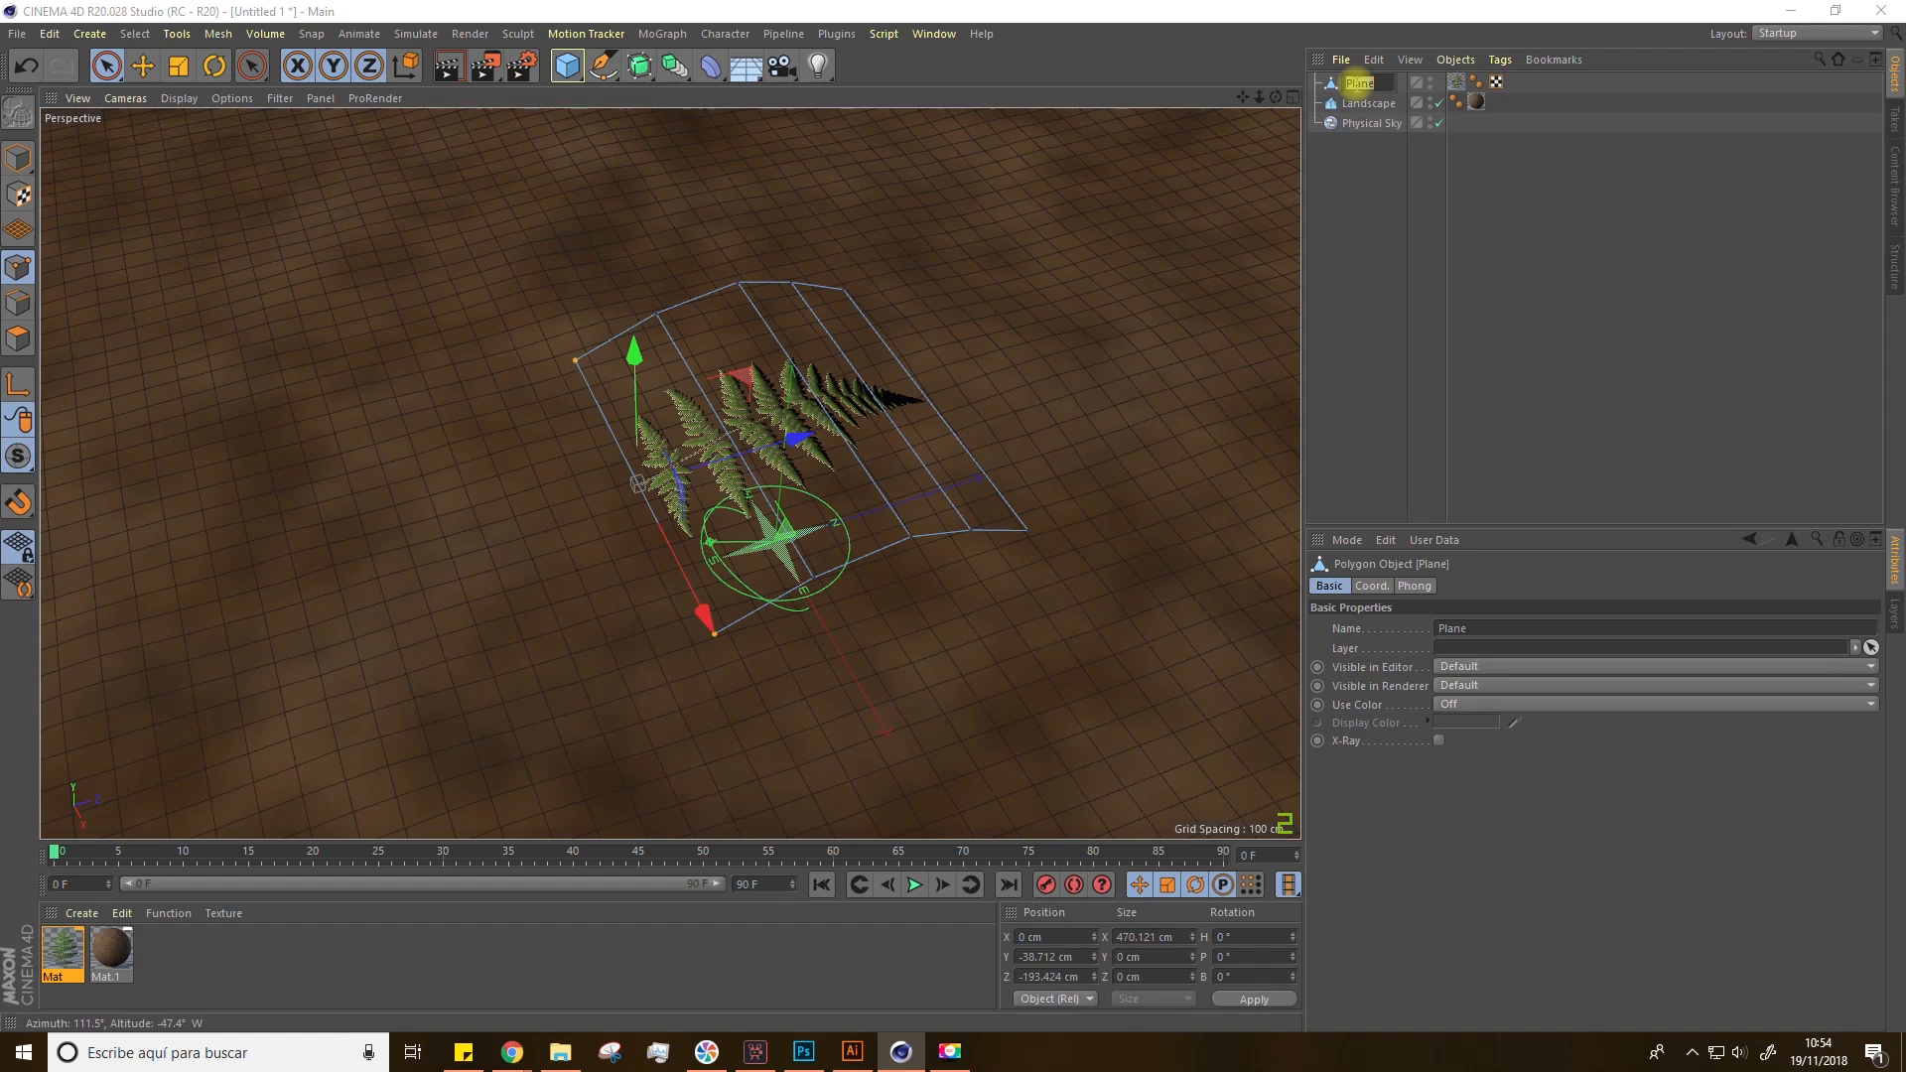
{"action": "type", "text": "Pla"}
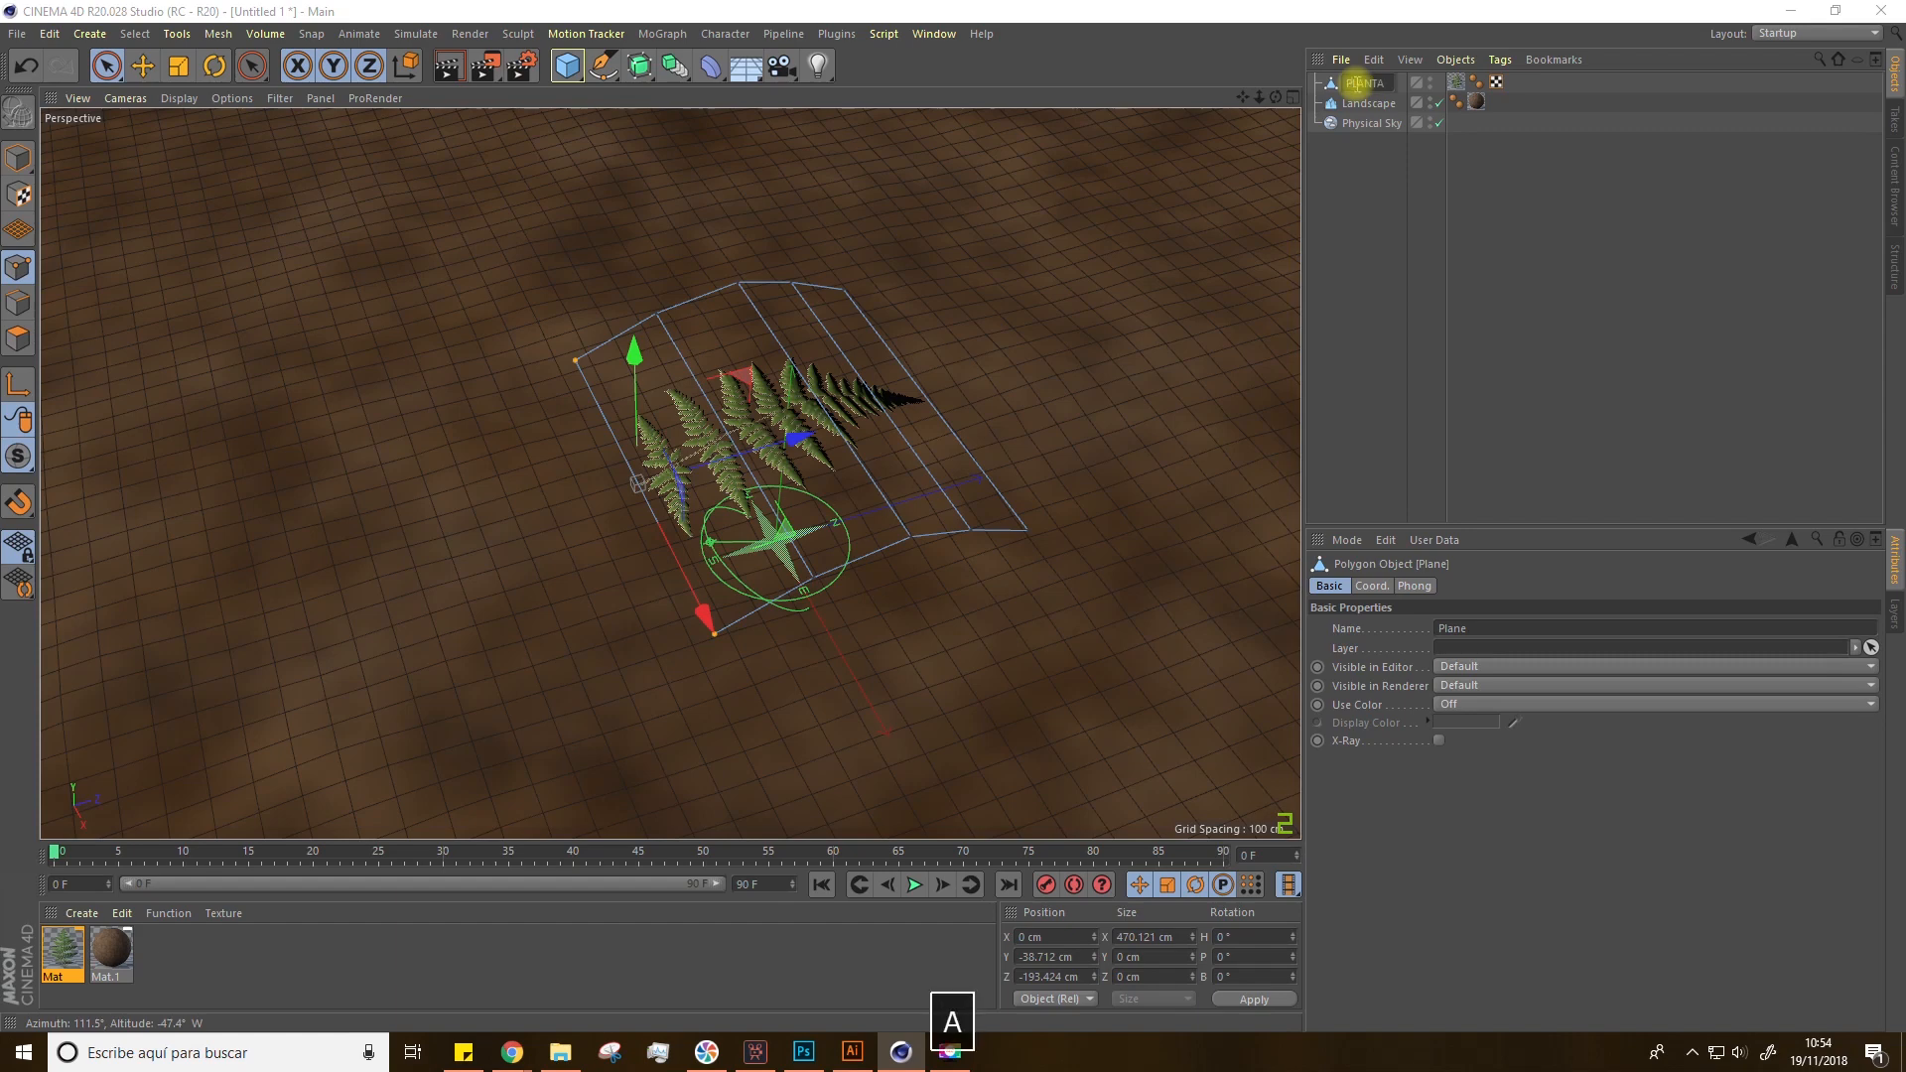
{"action": "type", "text": "NTA"}
{"action": "key", "text": "BackSpace"}
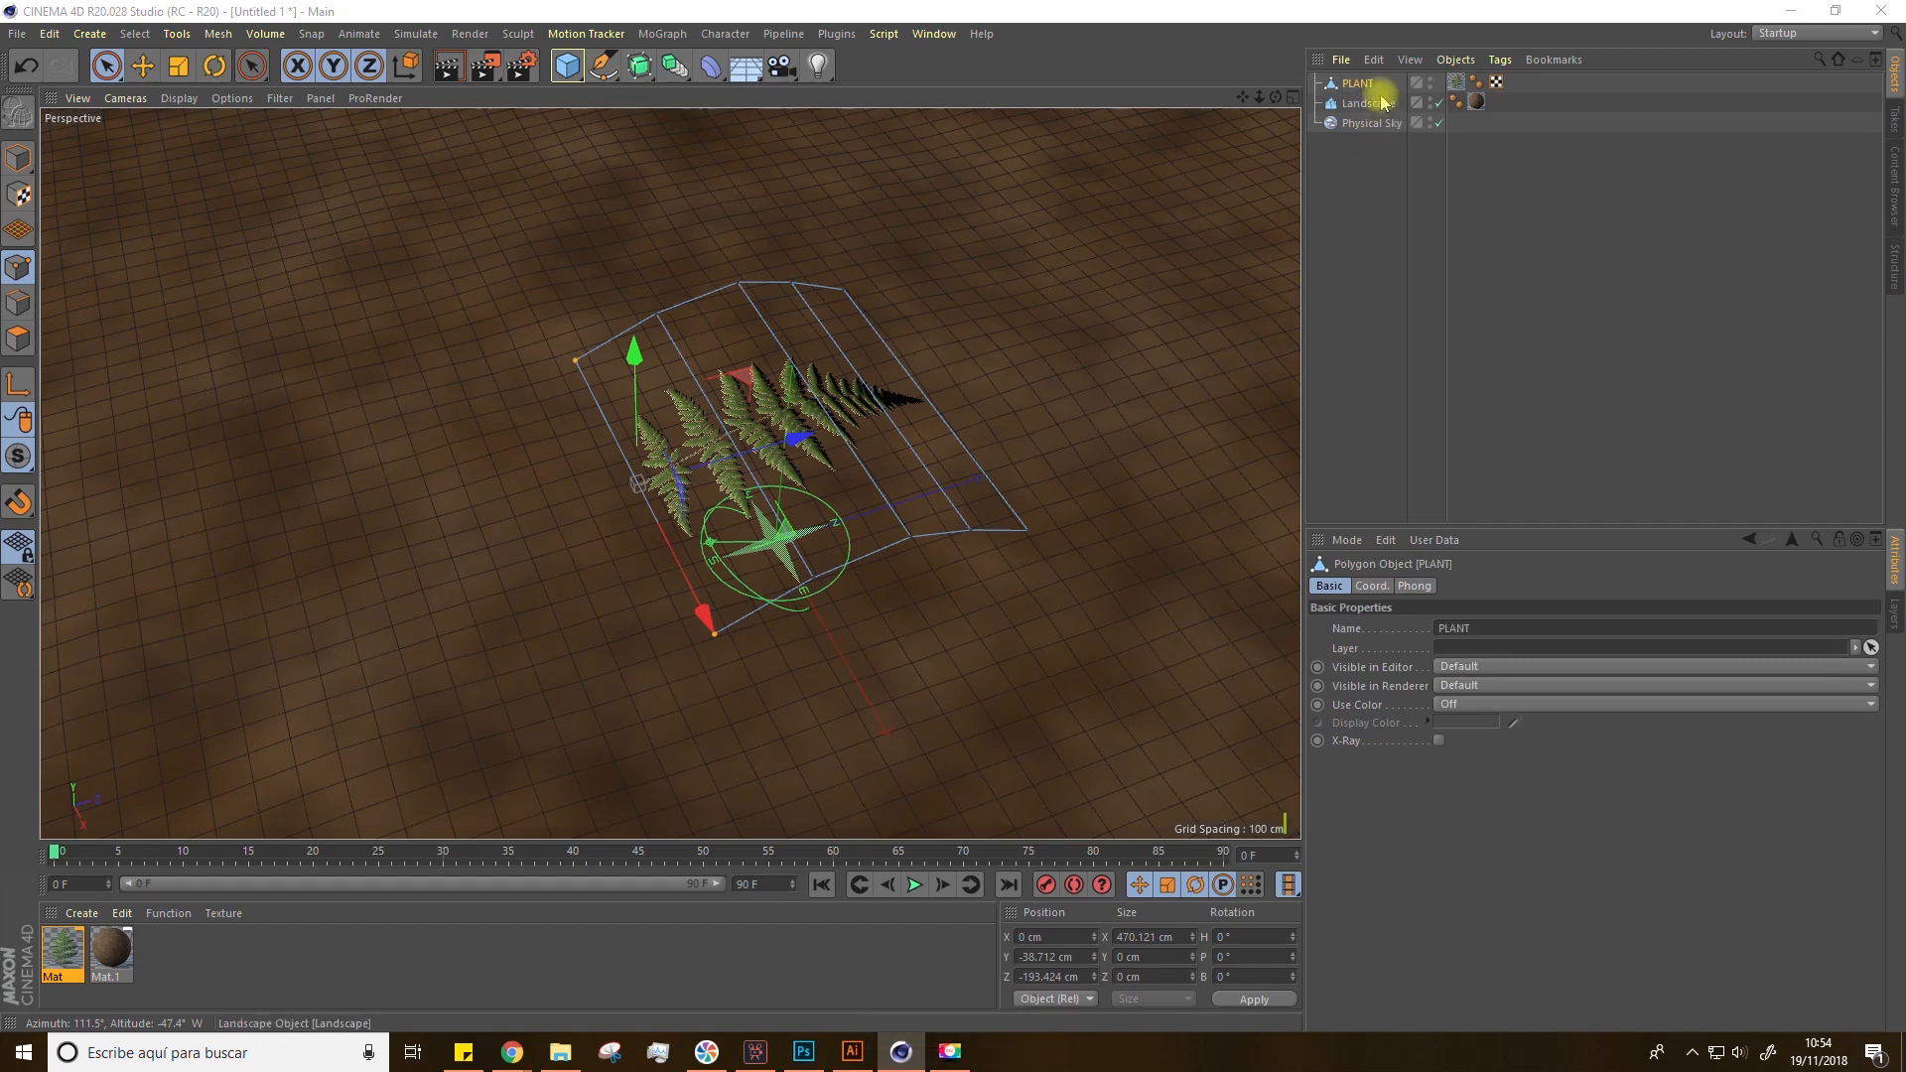
{"action": "left_click", "coordinate": [1356, 83]}
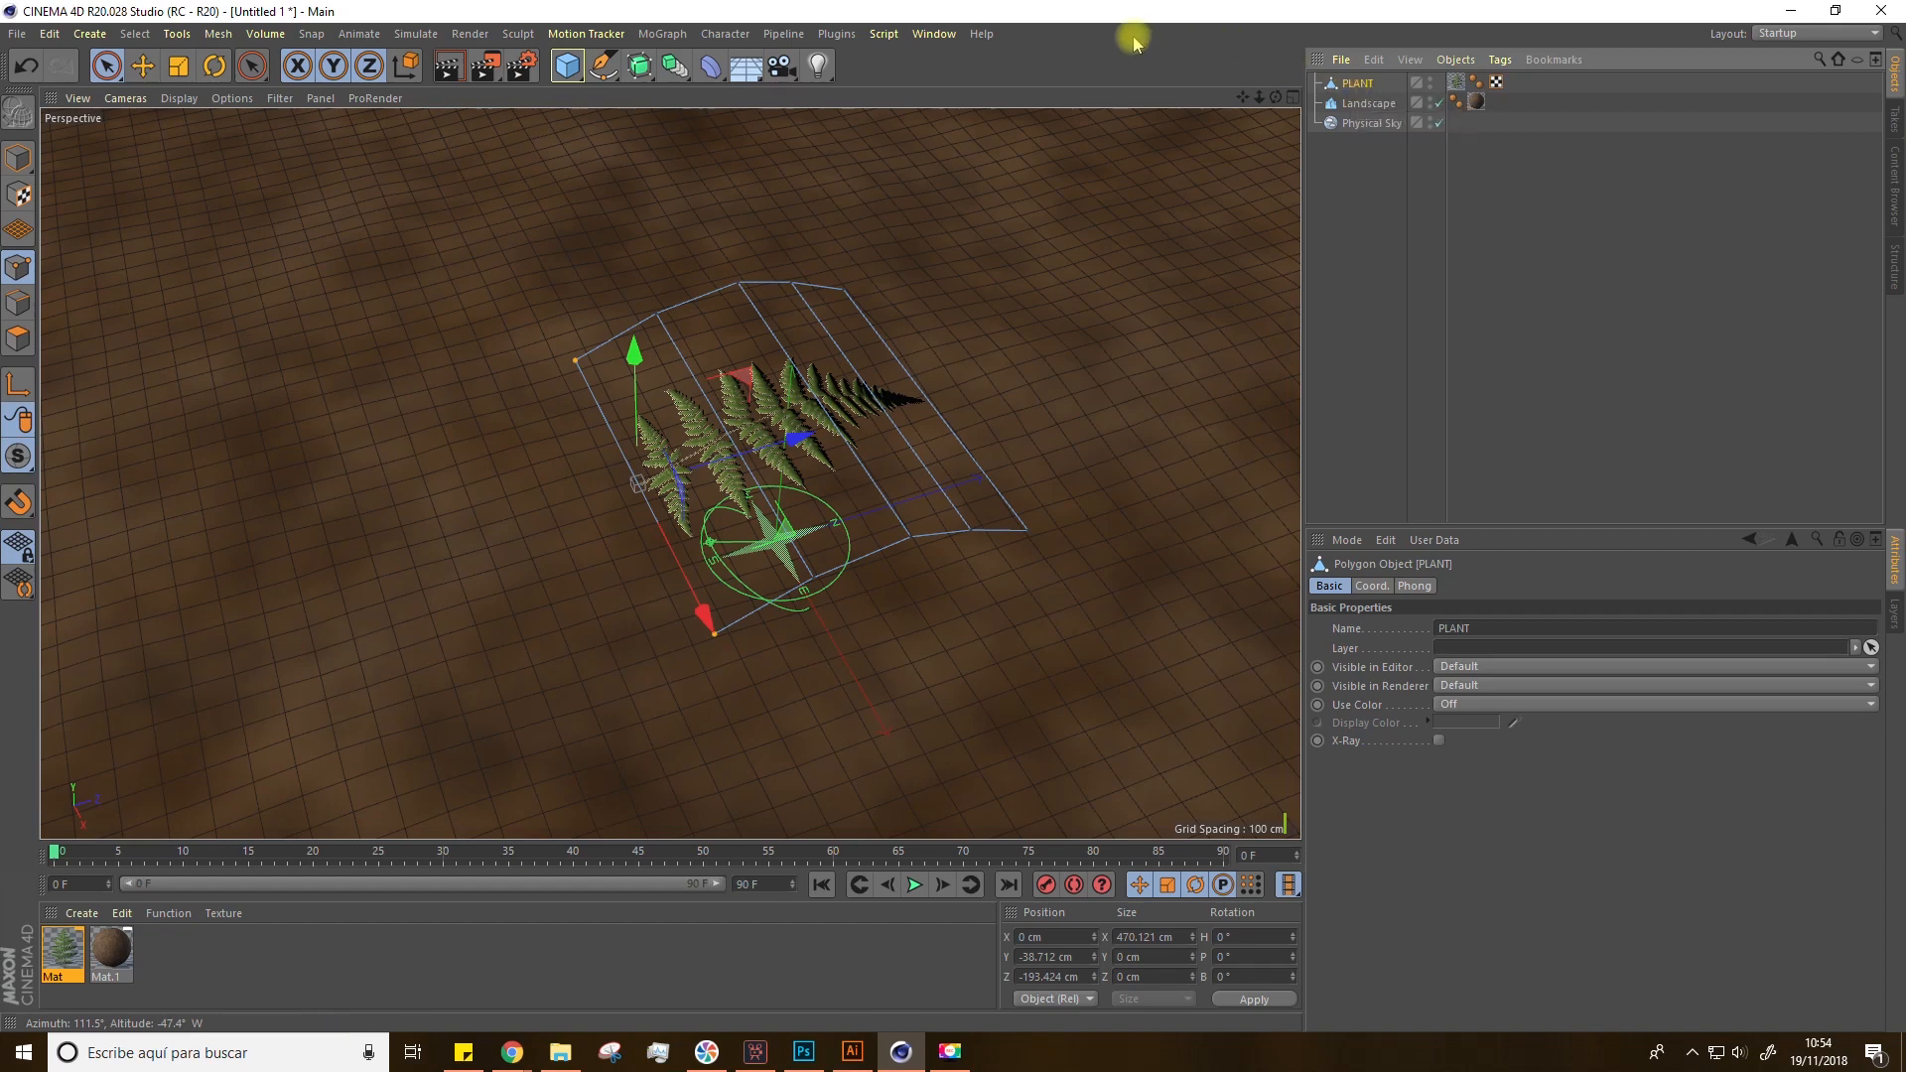
Step: Put PLANT inside a new Cloner and set the cloner to Radial mode on the XZ plane
{"action": "left_click", "coordinate": [661, 36]}
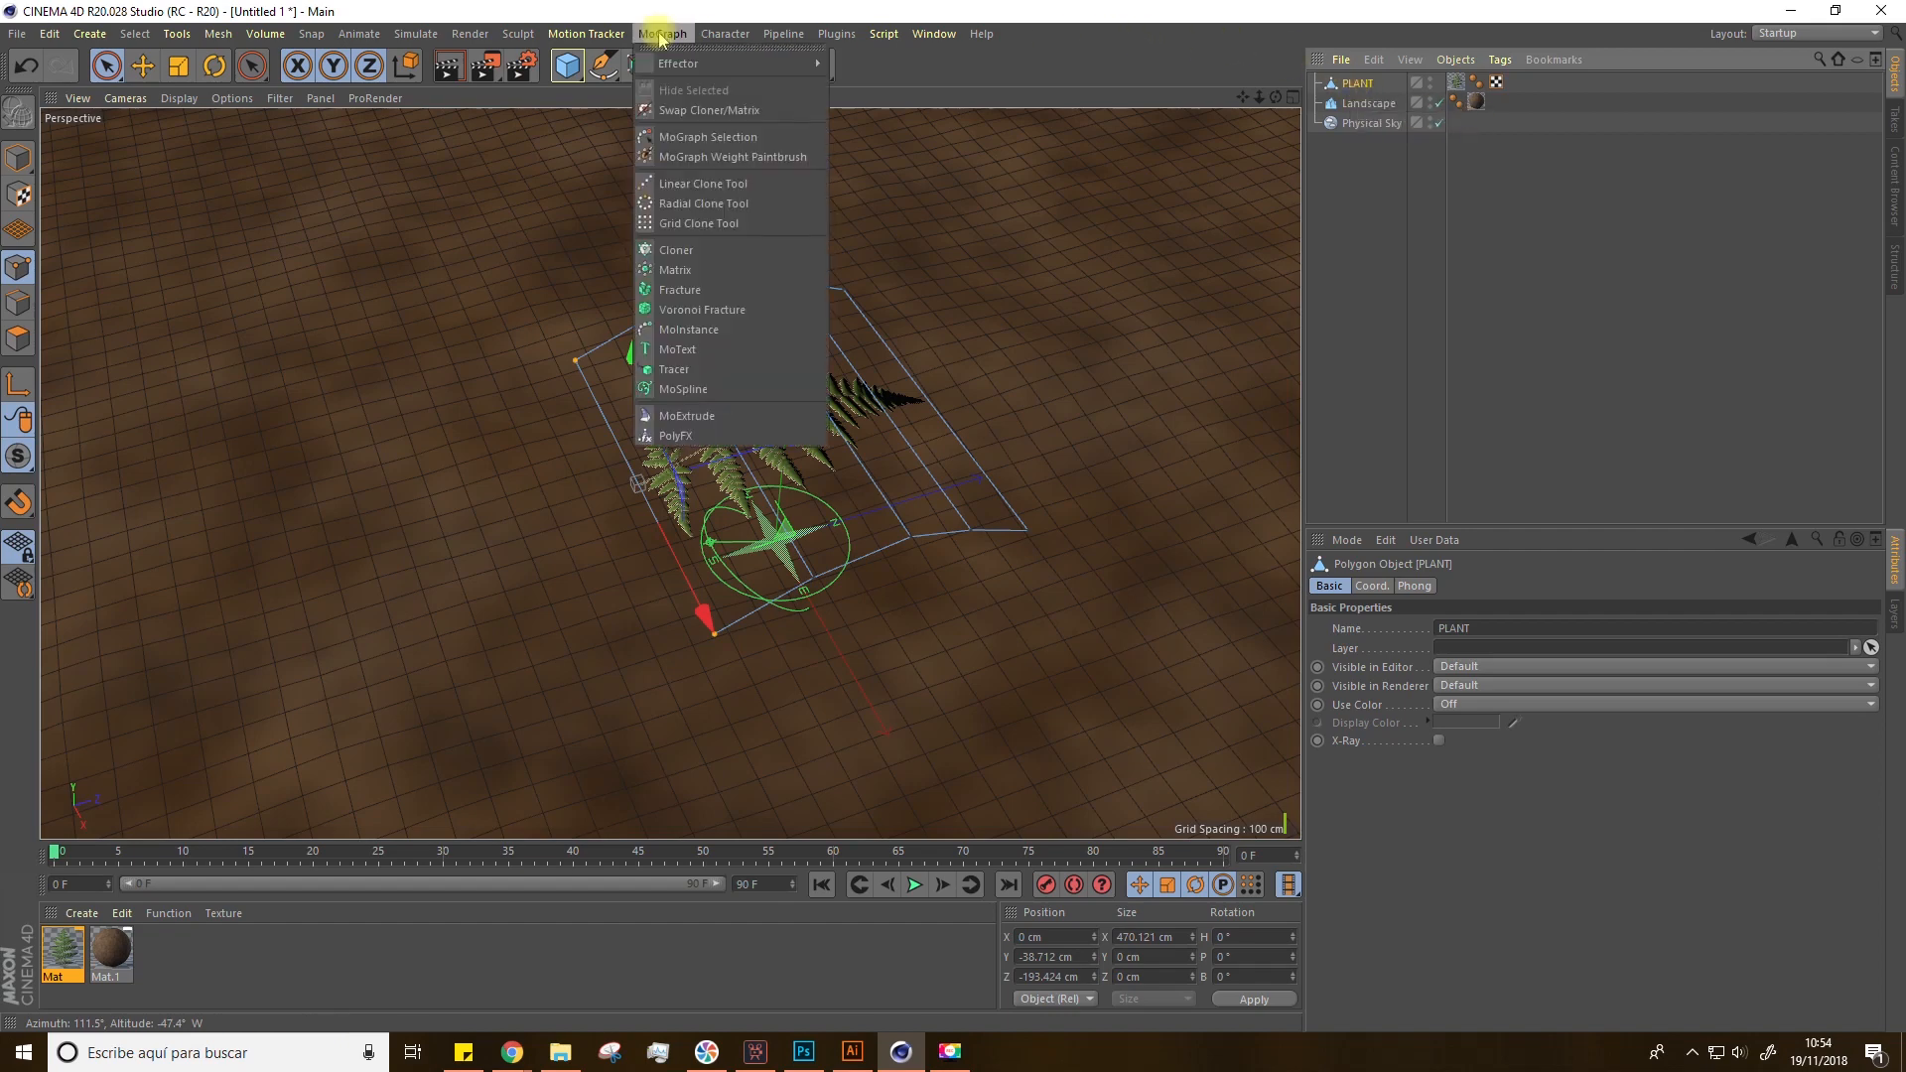
{"action": "left_click", "coordinate": [692, 252], "text": "alt"}
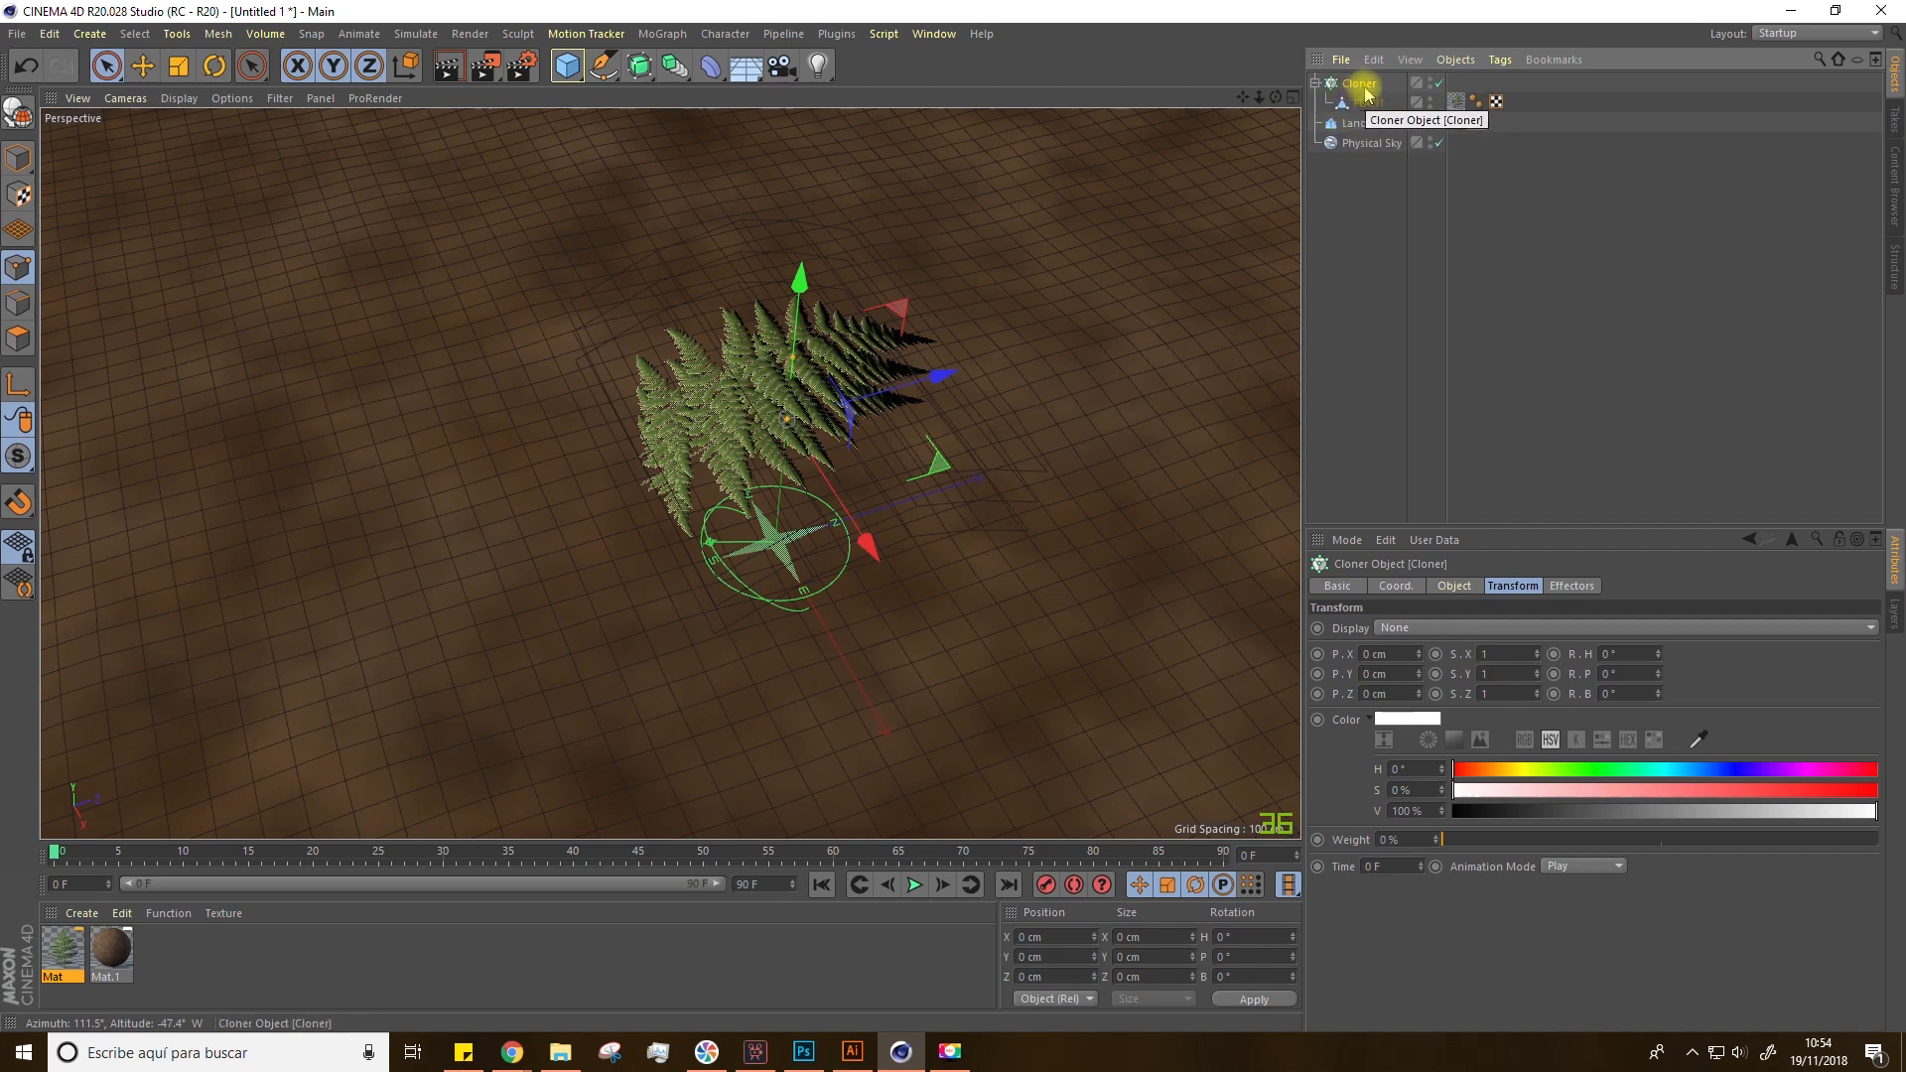
{"action": "left_click", "coordinate": [1451, 587]}
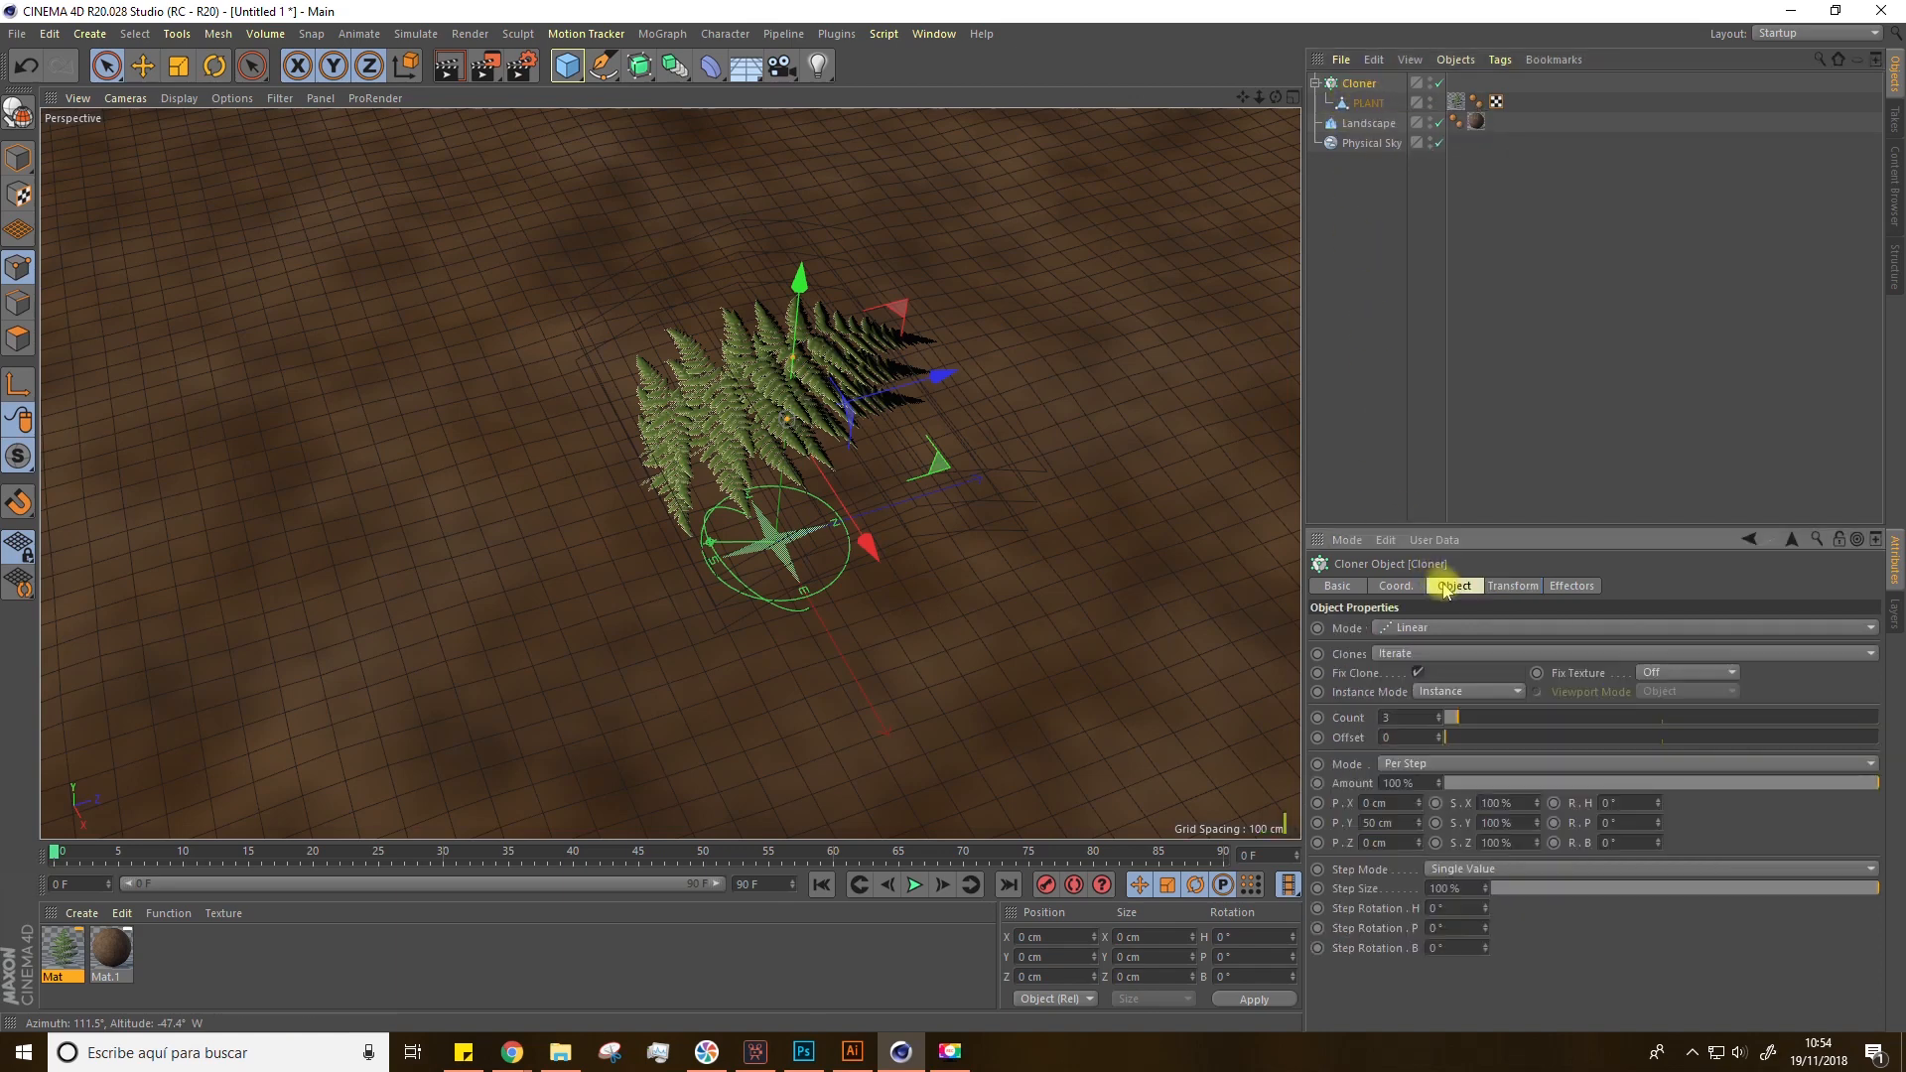
{"action": "left_click", "coordinate": [1413, 629]}
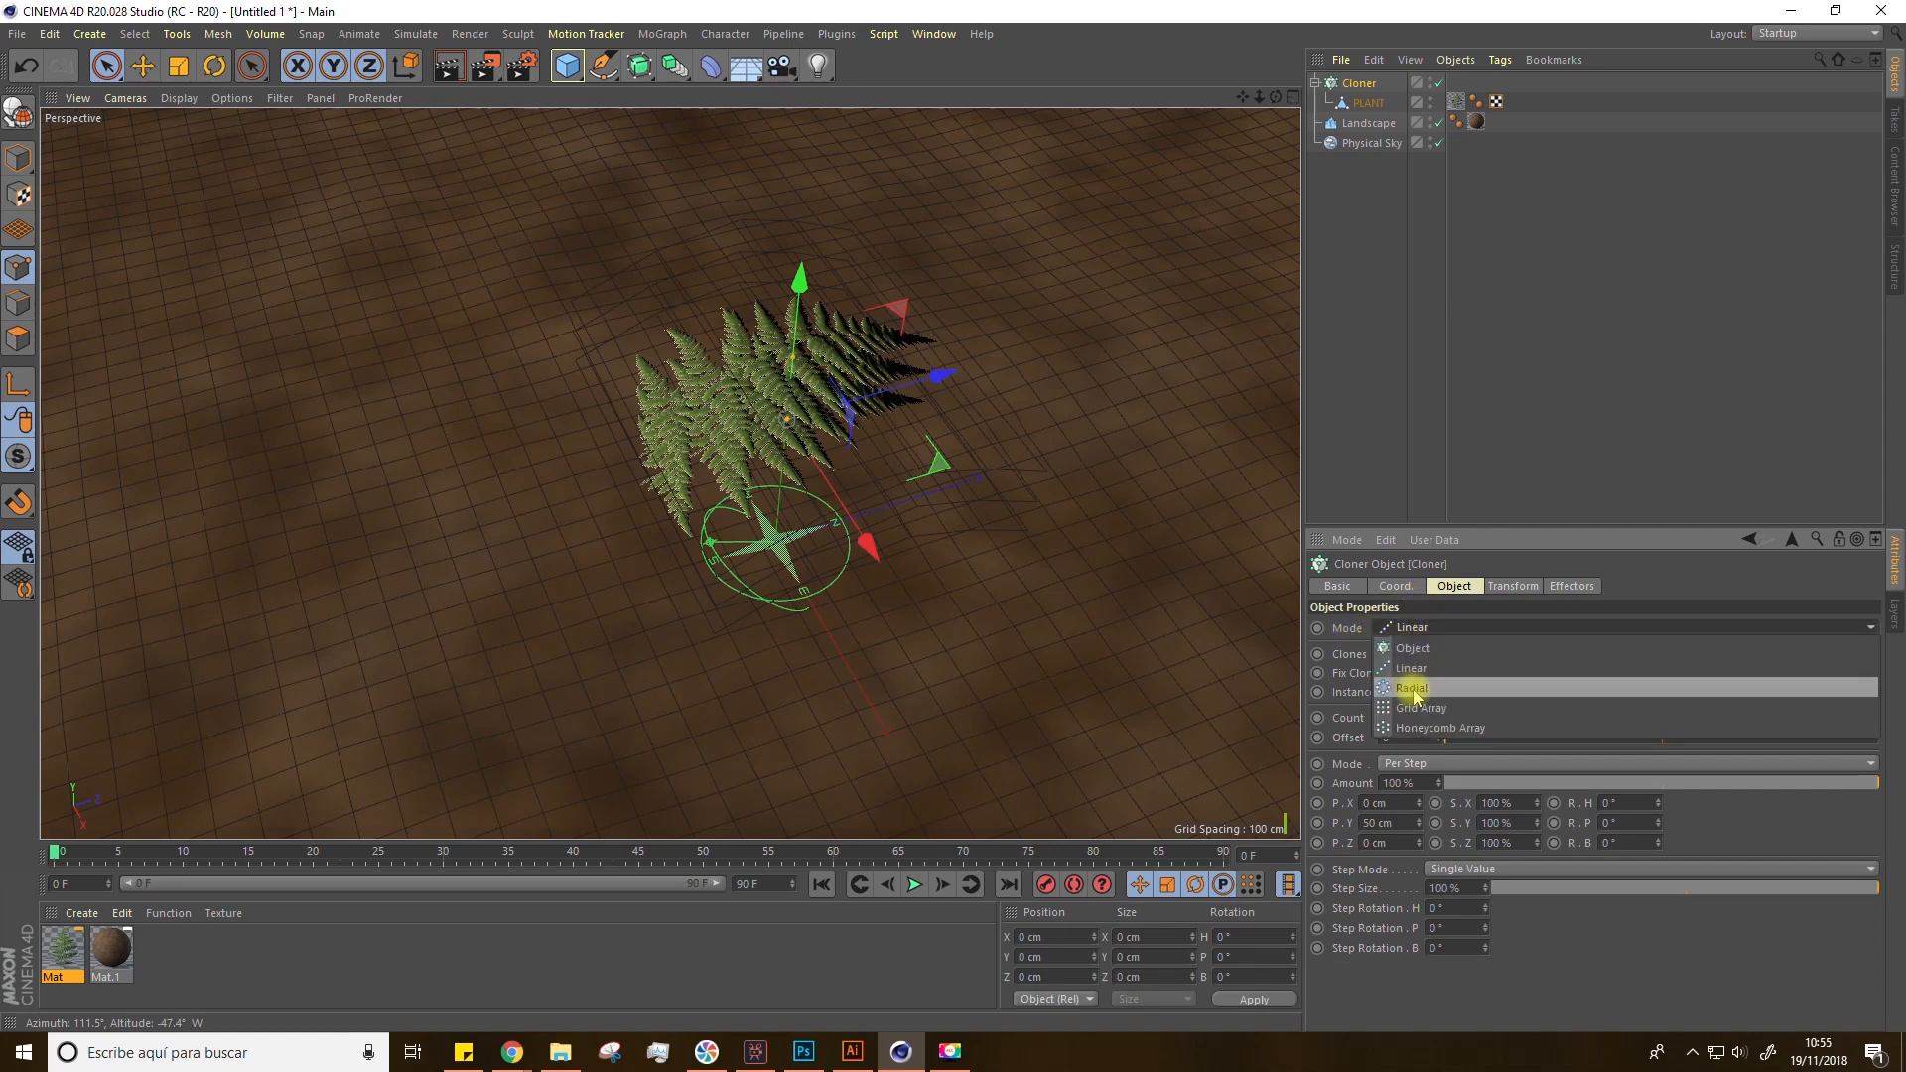
{"action": "left_click", "coordinate": [1414, 689]}
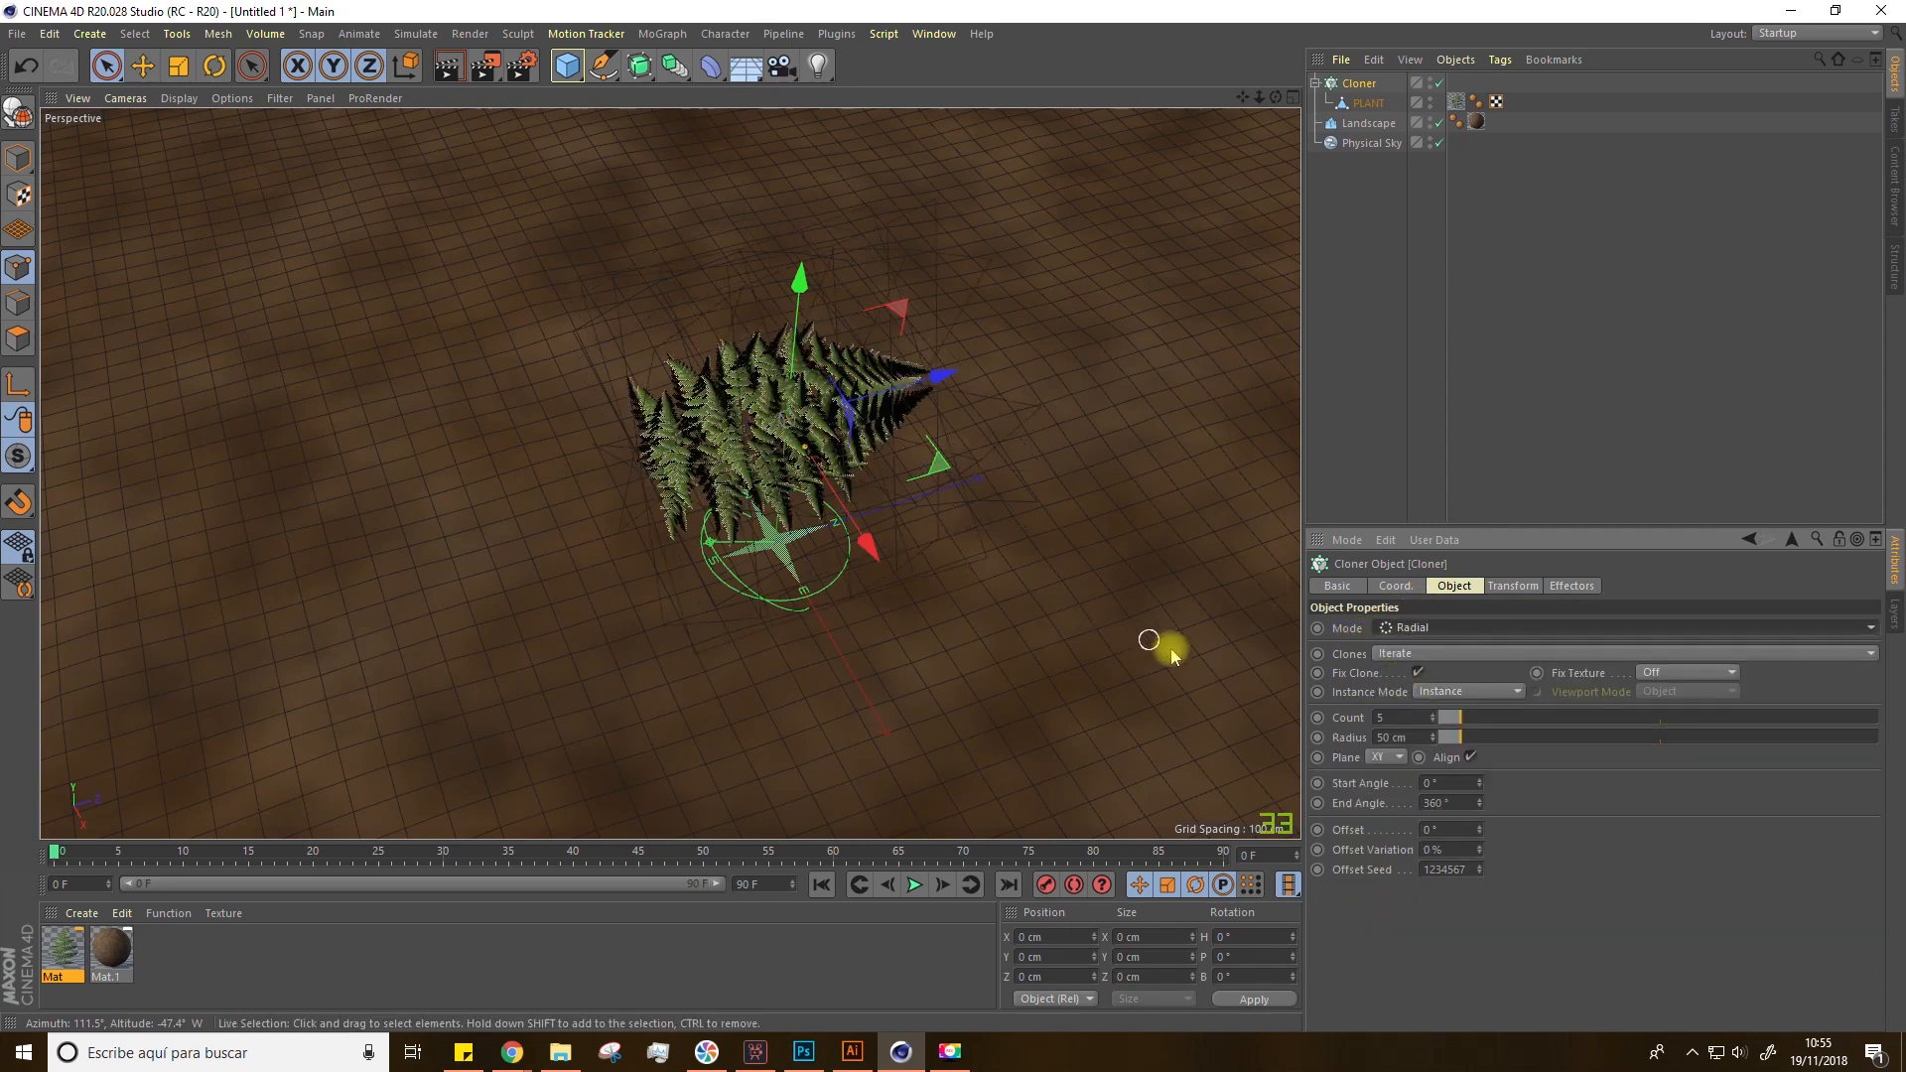
{"action": "left_click", "coordinate": [1384, 758]}
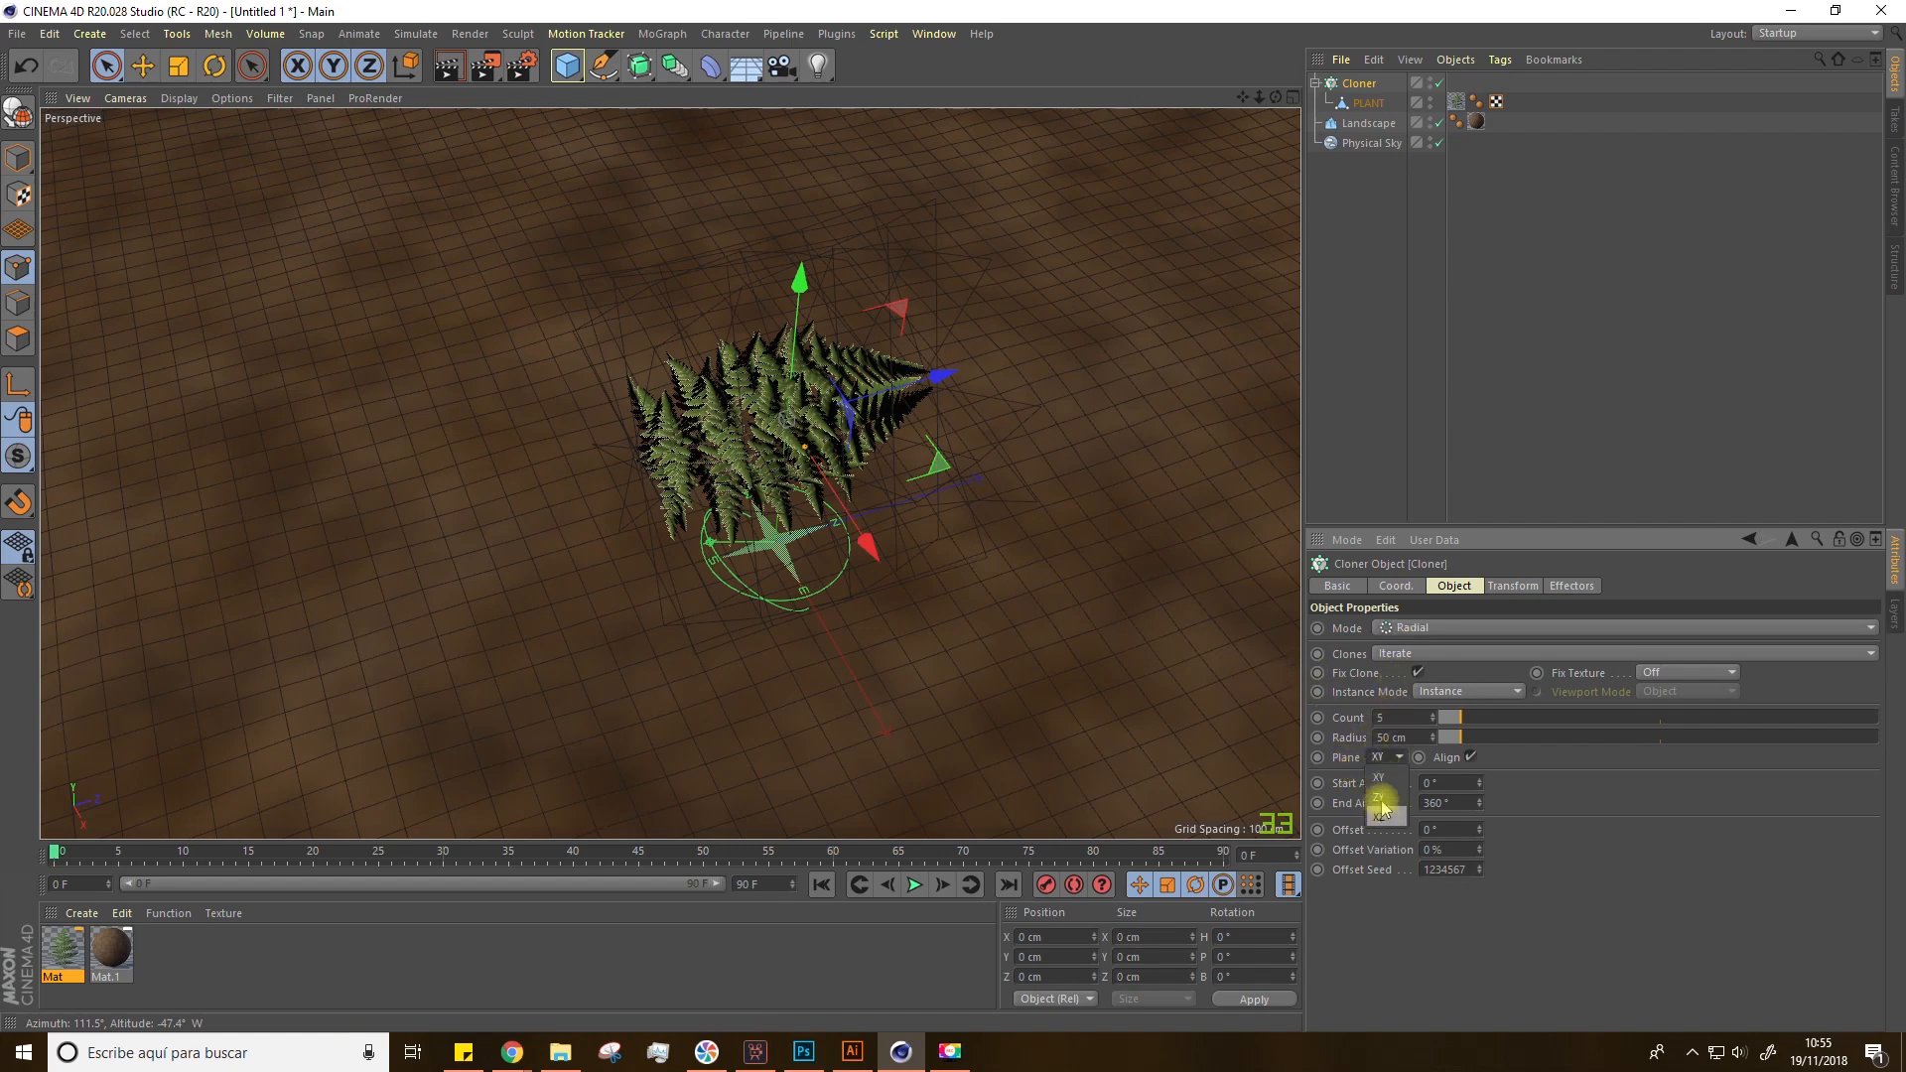
{"action": "left_click", "coordinate": [1385, 816]}
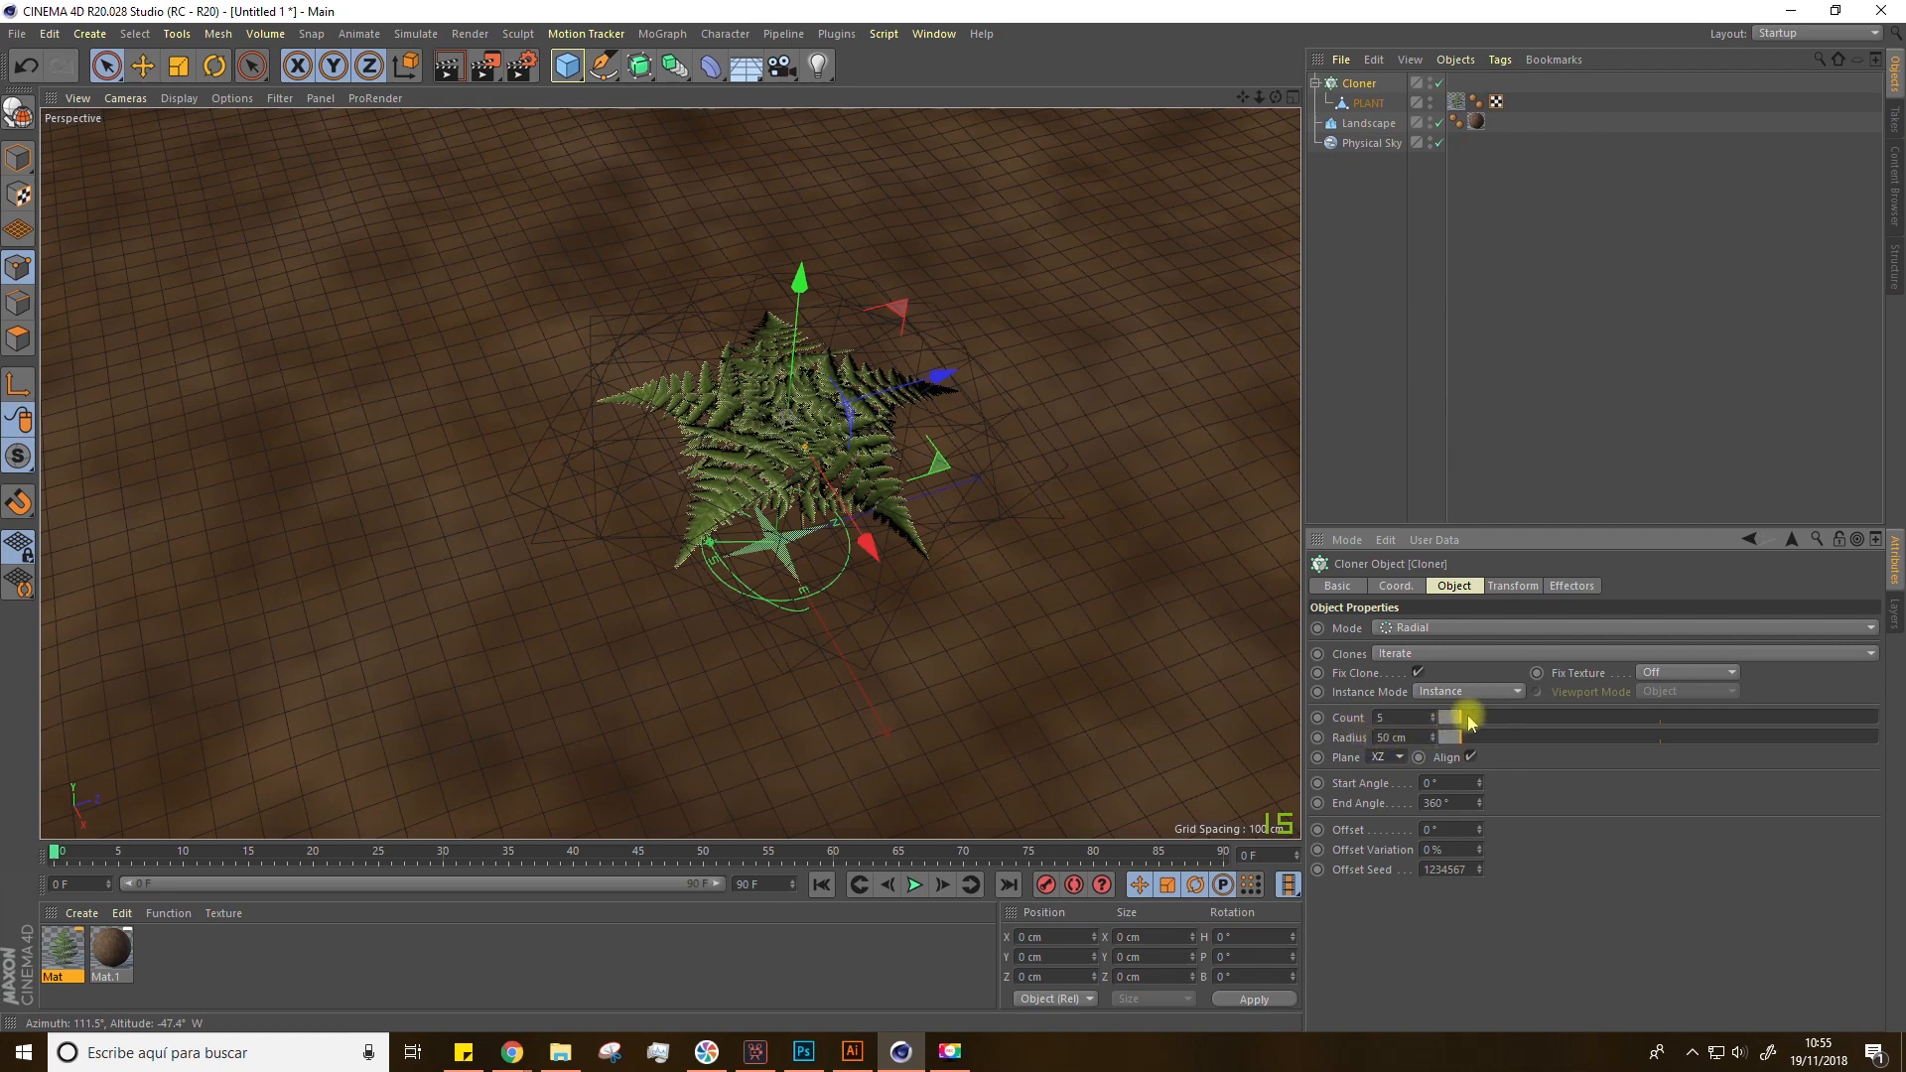
Step: Set the cloner's radius to 140 cm
{"action": "mouse_move", "coordinate": [1470, 739]}
{"action": "left_mouse_down"}
{"action": "mouse_move", "coordinate": [1527, 742]}
{"action": "mouse_move", "coordinate": [1501, 741]}
{"action": "left_mouse_up"}
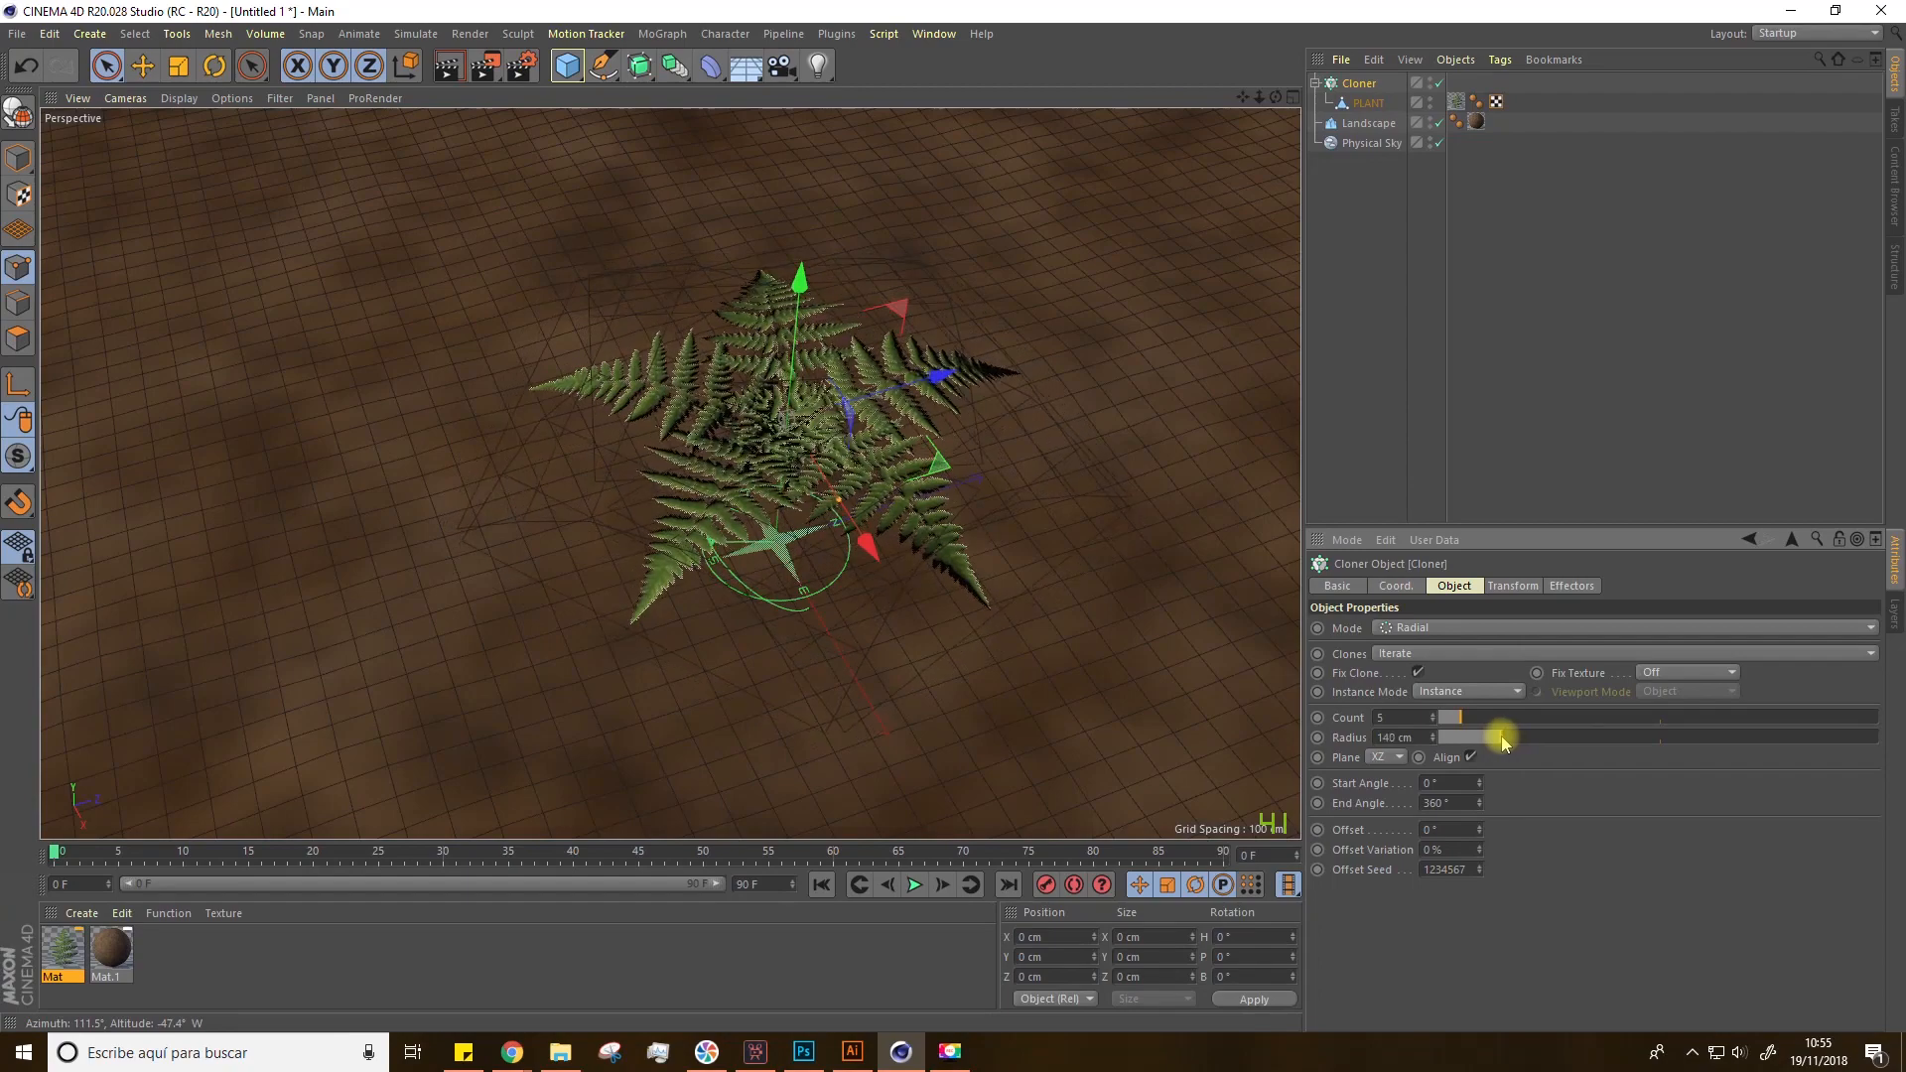
{"action": "left_click_drag", "start_coordinate": [1167, 649], "coordinate": [1149, 579], "text": "alt"}
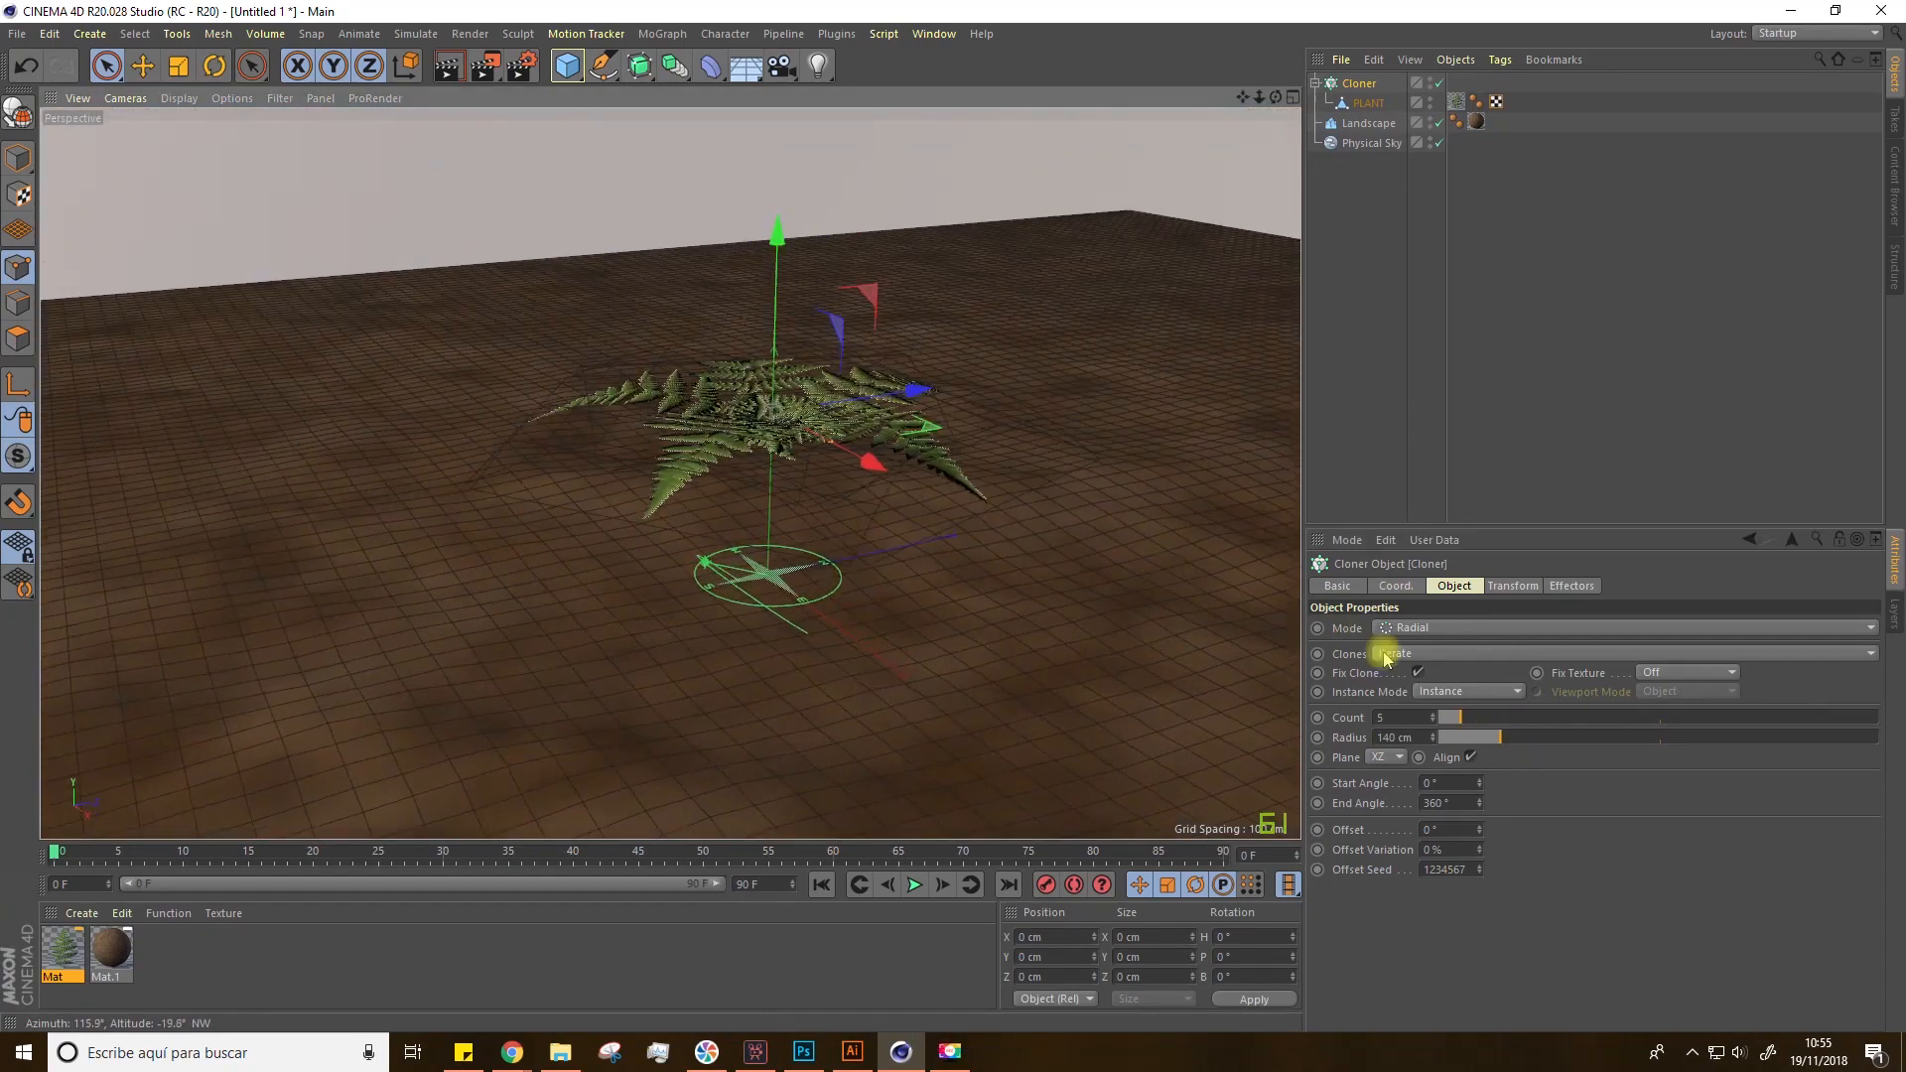
Step: Tilt the cloned leaves by setting the cloner's transform pitch rotation to 14°
{"action": "left_click", "coordinate": [1510, 587]}
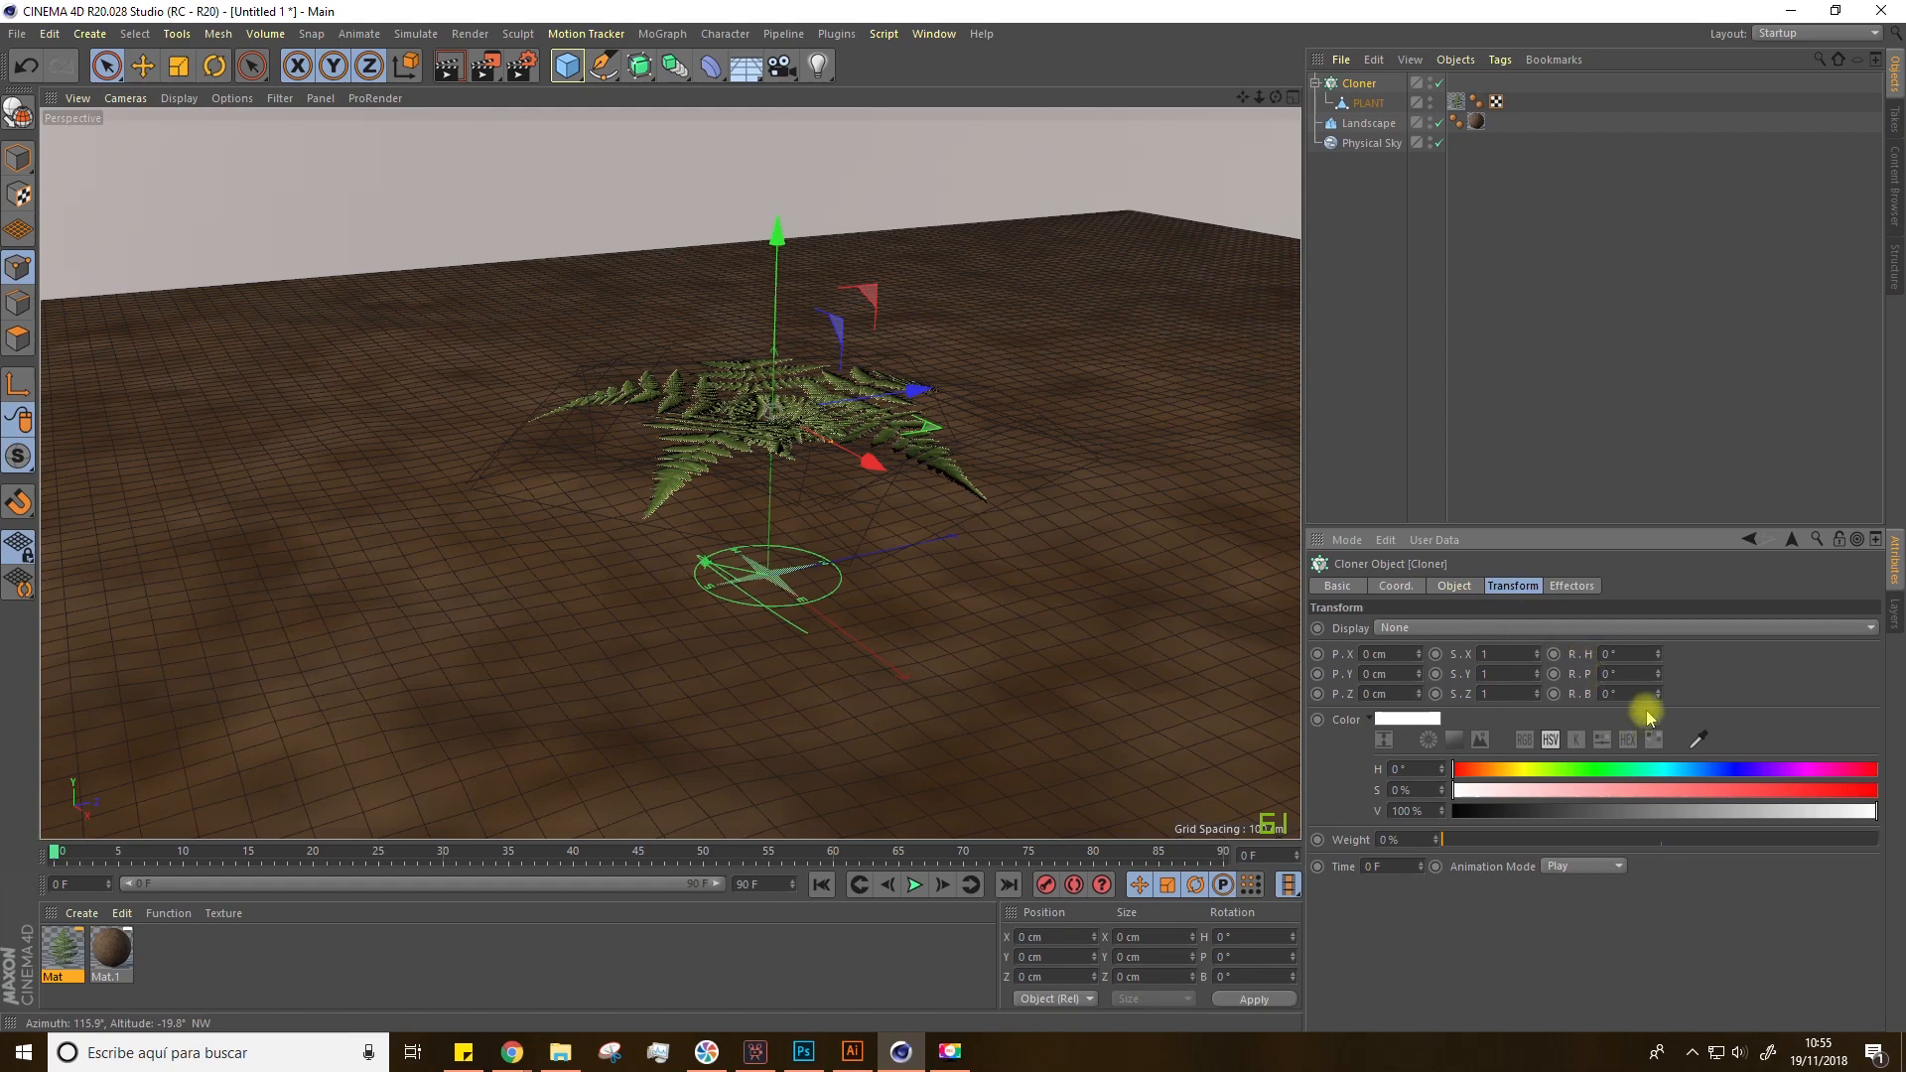
{"action": "left_click_drag", "start_coordinate": [1656, 693], "coordinate": [1658, 660]}
{"action": "key", "text": "ctrl+z"}
{"action": "left_click_drag", "start_coordinate": [1148, 527], "coordinate": [981, 537], "text": "alt"}
{"action": "left_click_drag", "start_coordinate": [1243, 98], "coordinate": [1126, 188]}
{"action": "left_click_drag", "start_coordinate": [678, 234], "coordinate": [634, 363]}
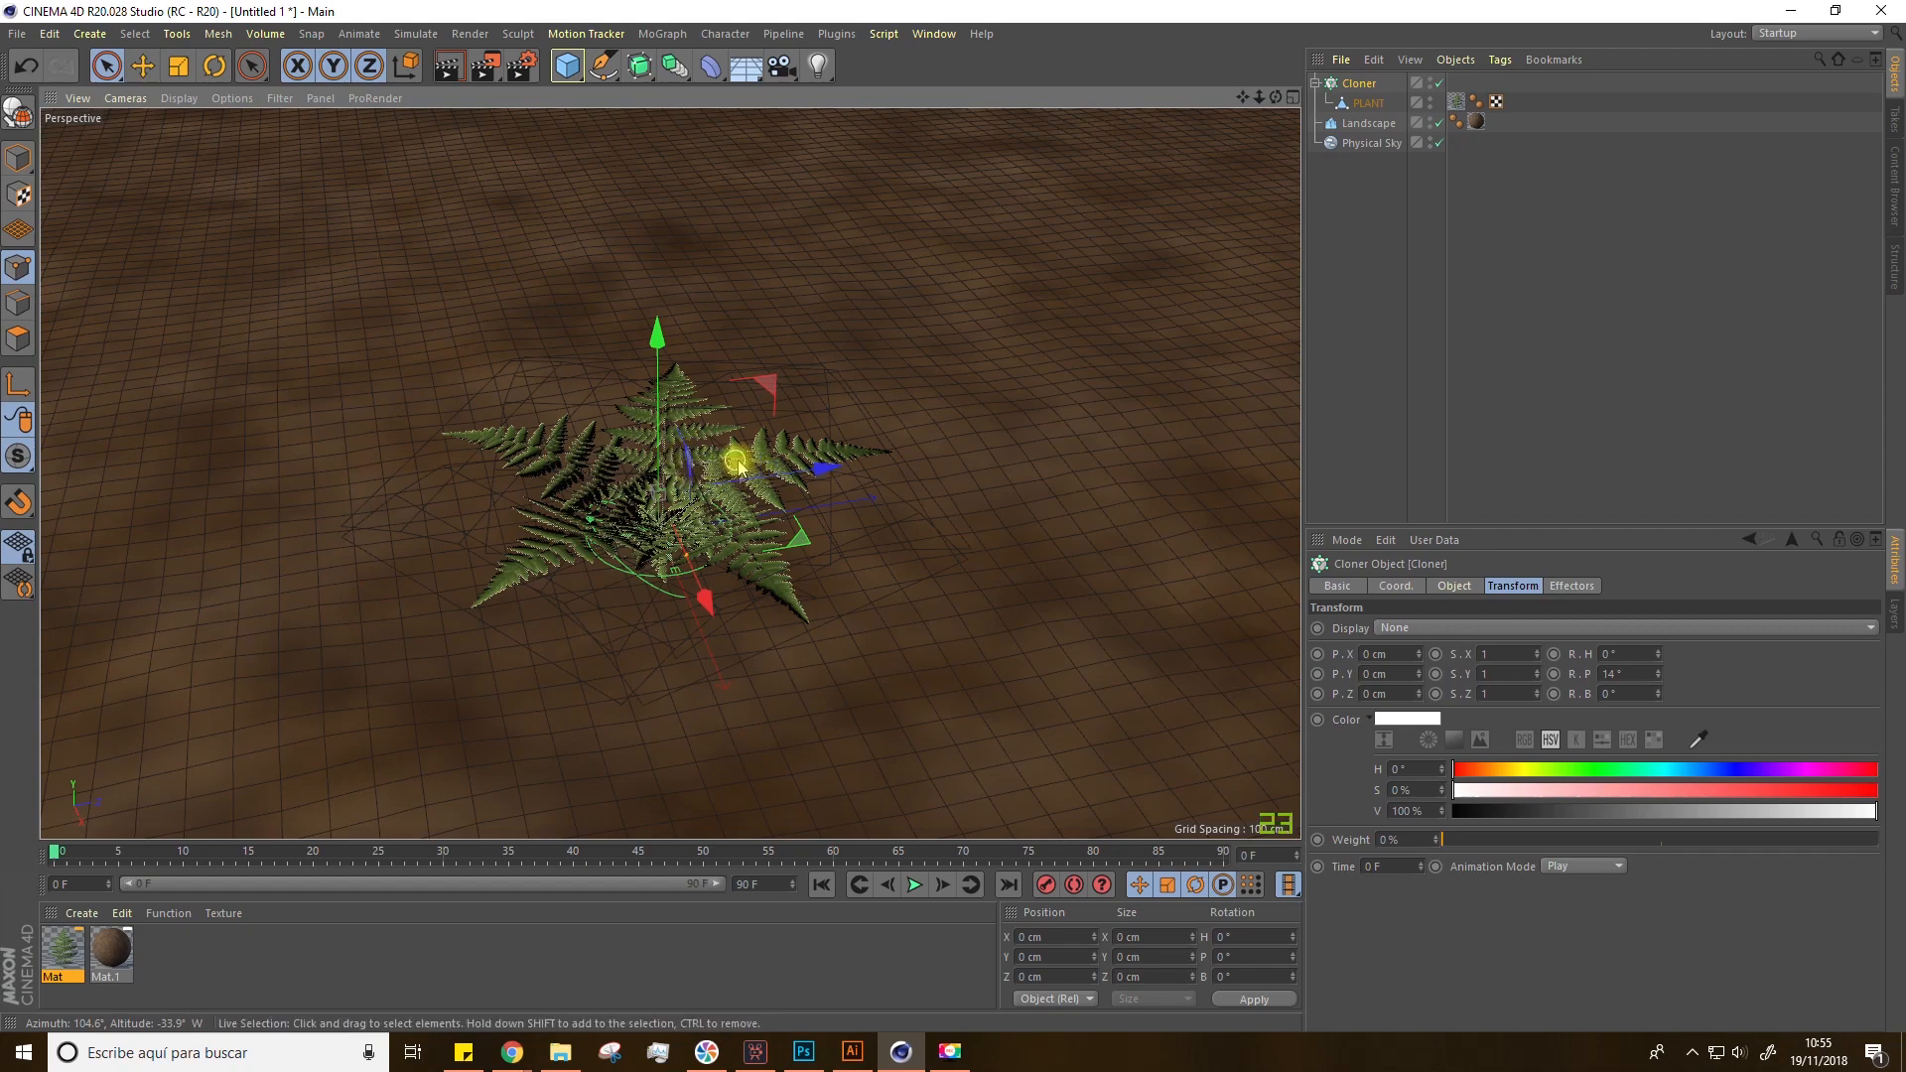
Step: Move the cloner down so the fern leaves rest on the ground, previewing with a viewport render
{"action": "left_click", "coordinate": [448, 66]}
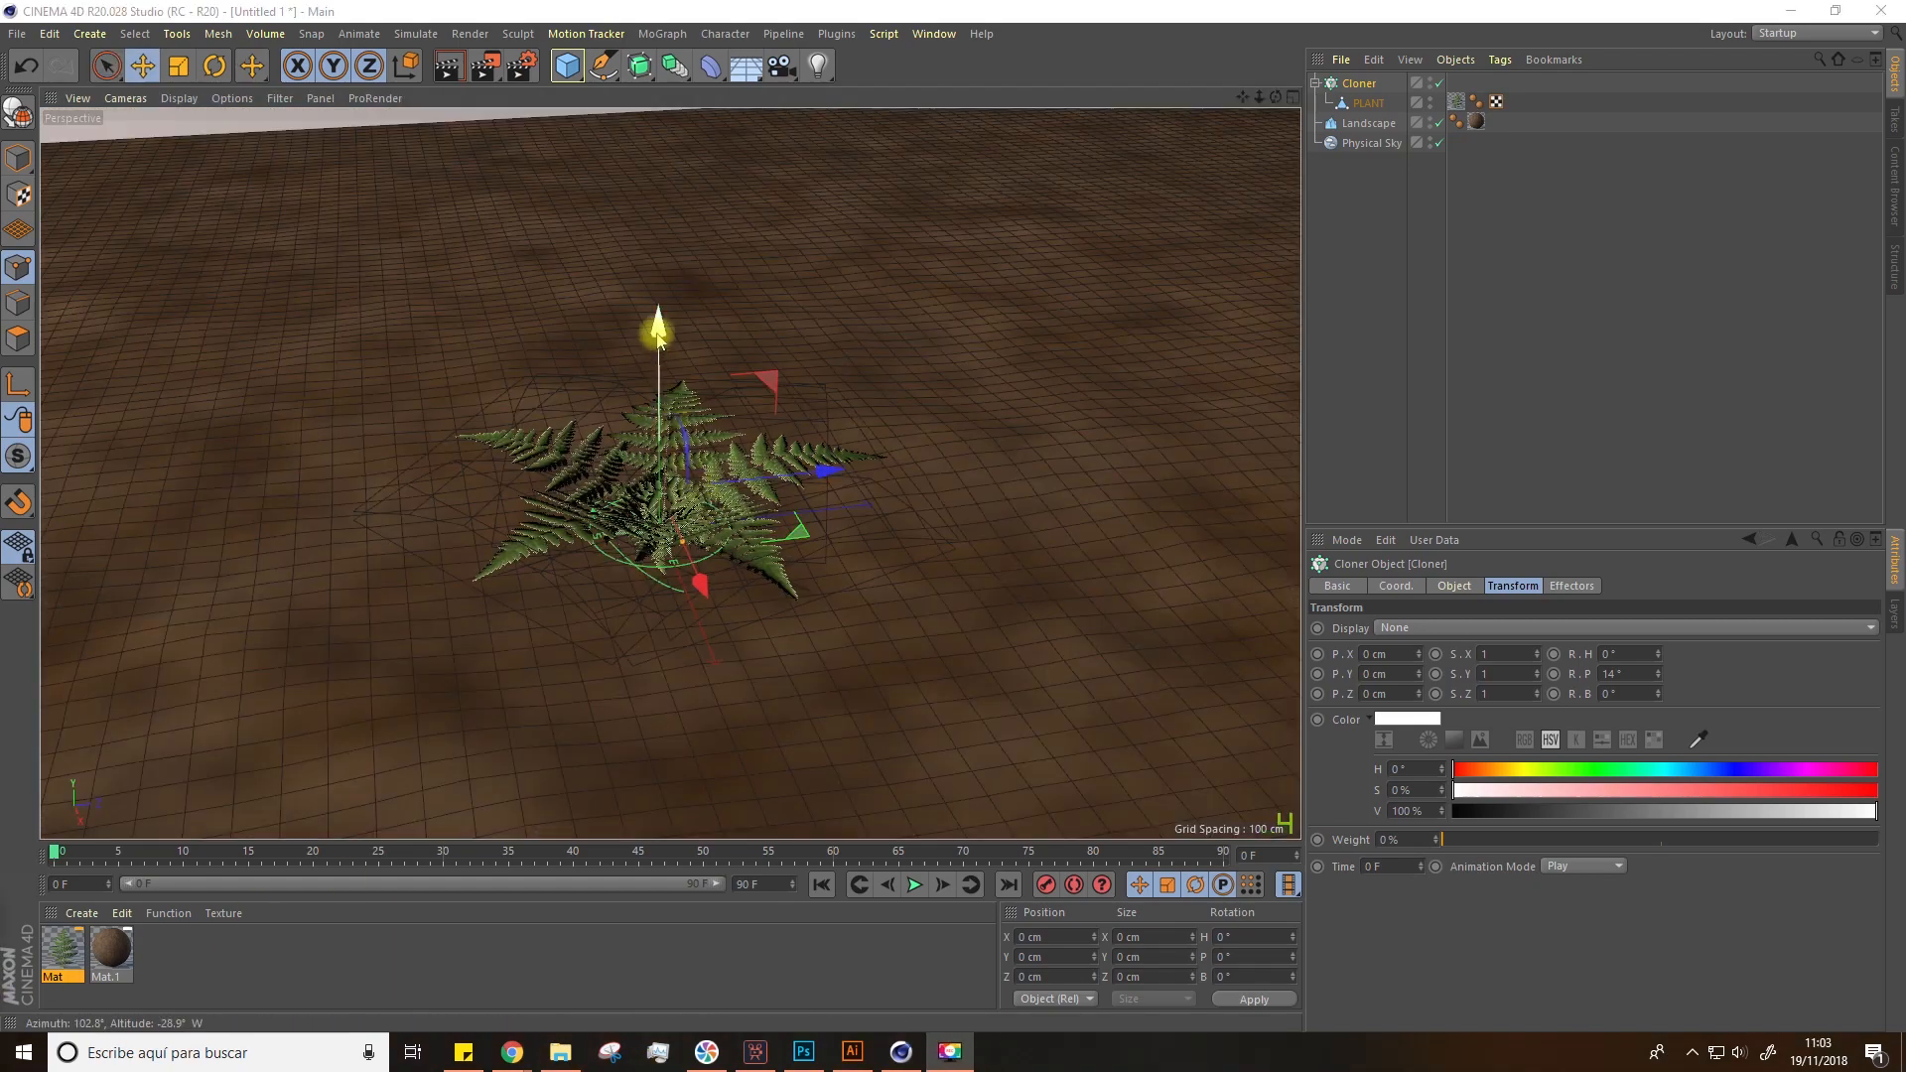
{"action": "left_click_drag", "start_coordinate": [652, 328], "coordinate": [661, 453]}
{"action": "left_click_drag", "start_coordinate": [663, 376], "coordinate": [626, 397], "text": "alt"}
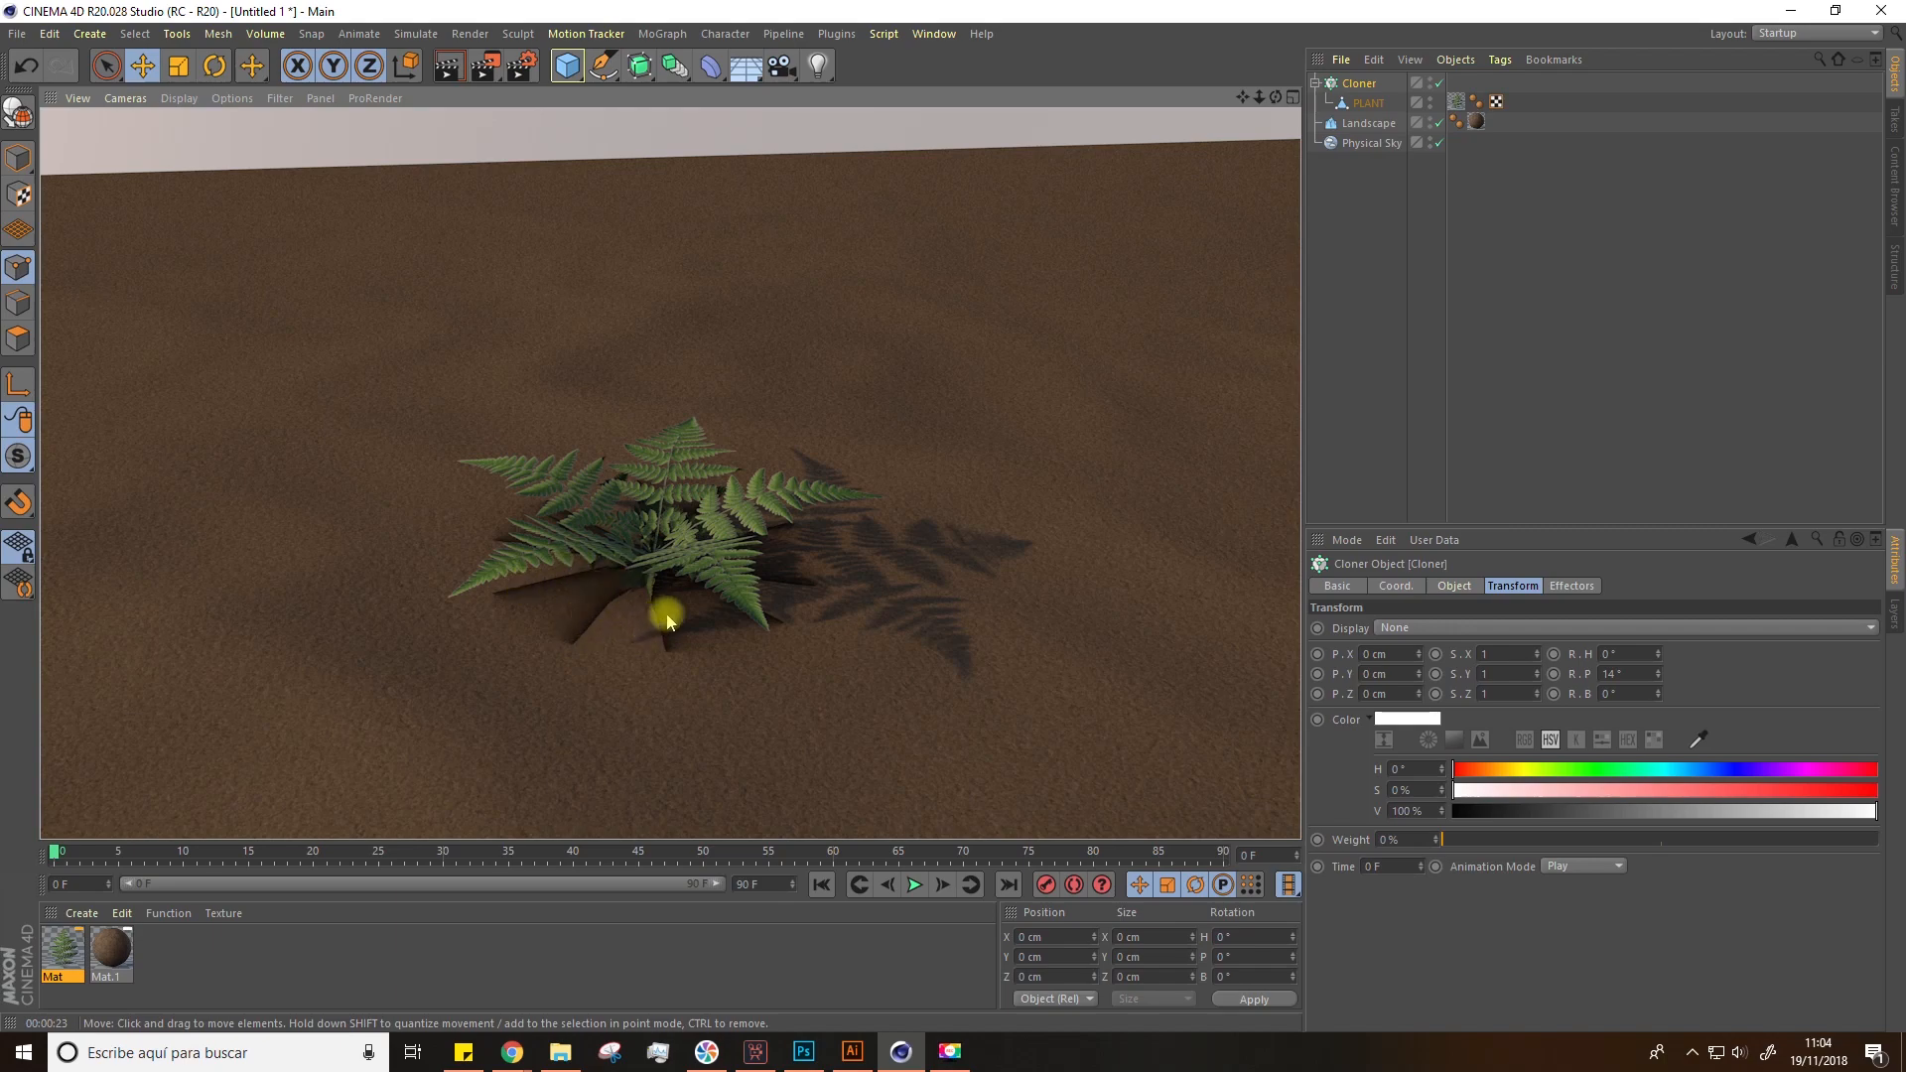
Step: Add a Compositing tag to PLANT and turn off Seen by AO
{"action": "left_click", "coordinate": [1358, 104]}
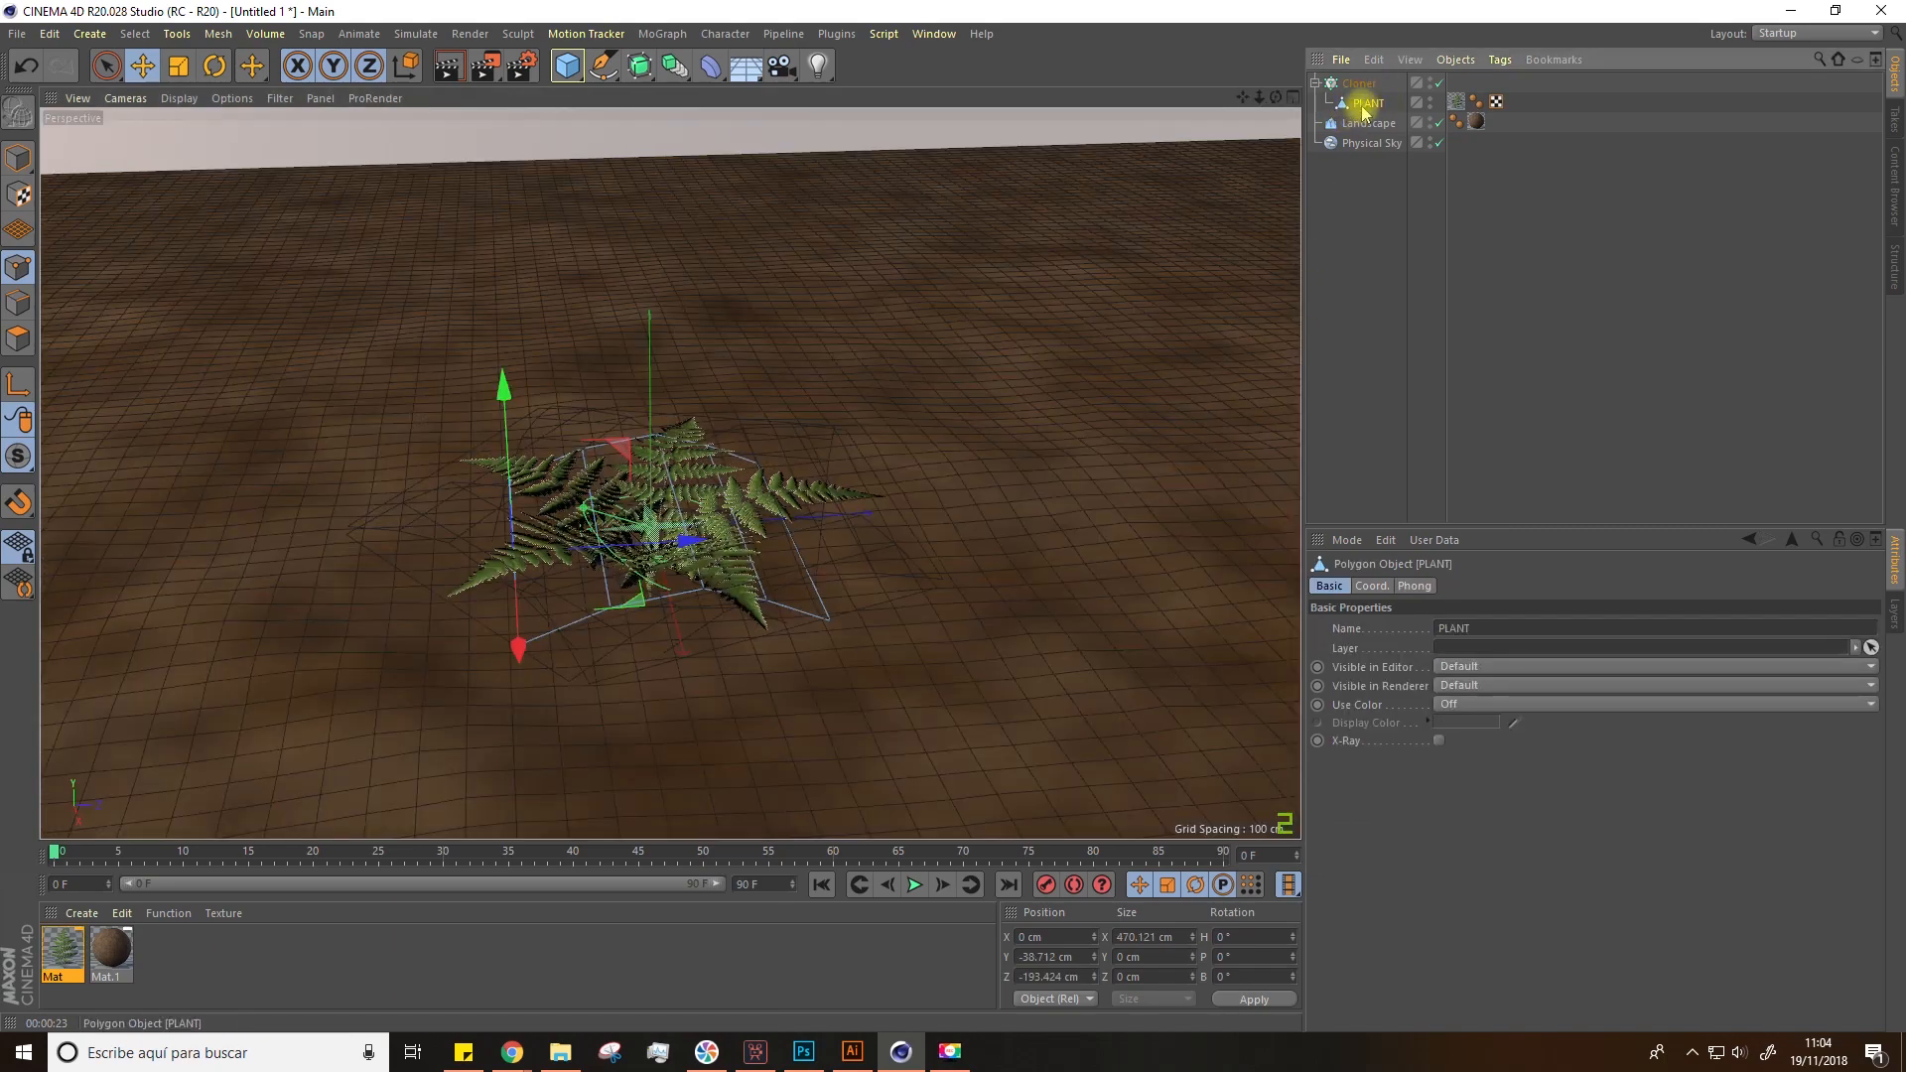
{"action": "right_click", "coordinate": [1365, 112]}
{"action": "mouse_move", "coordinate": [1380, 117]}
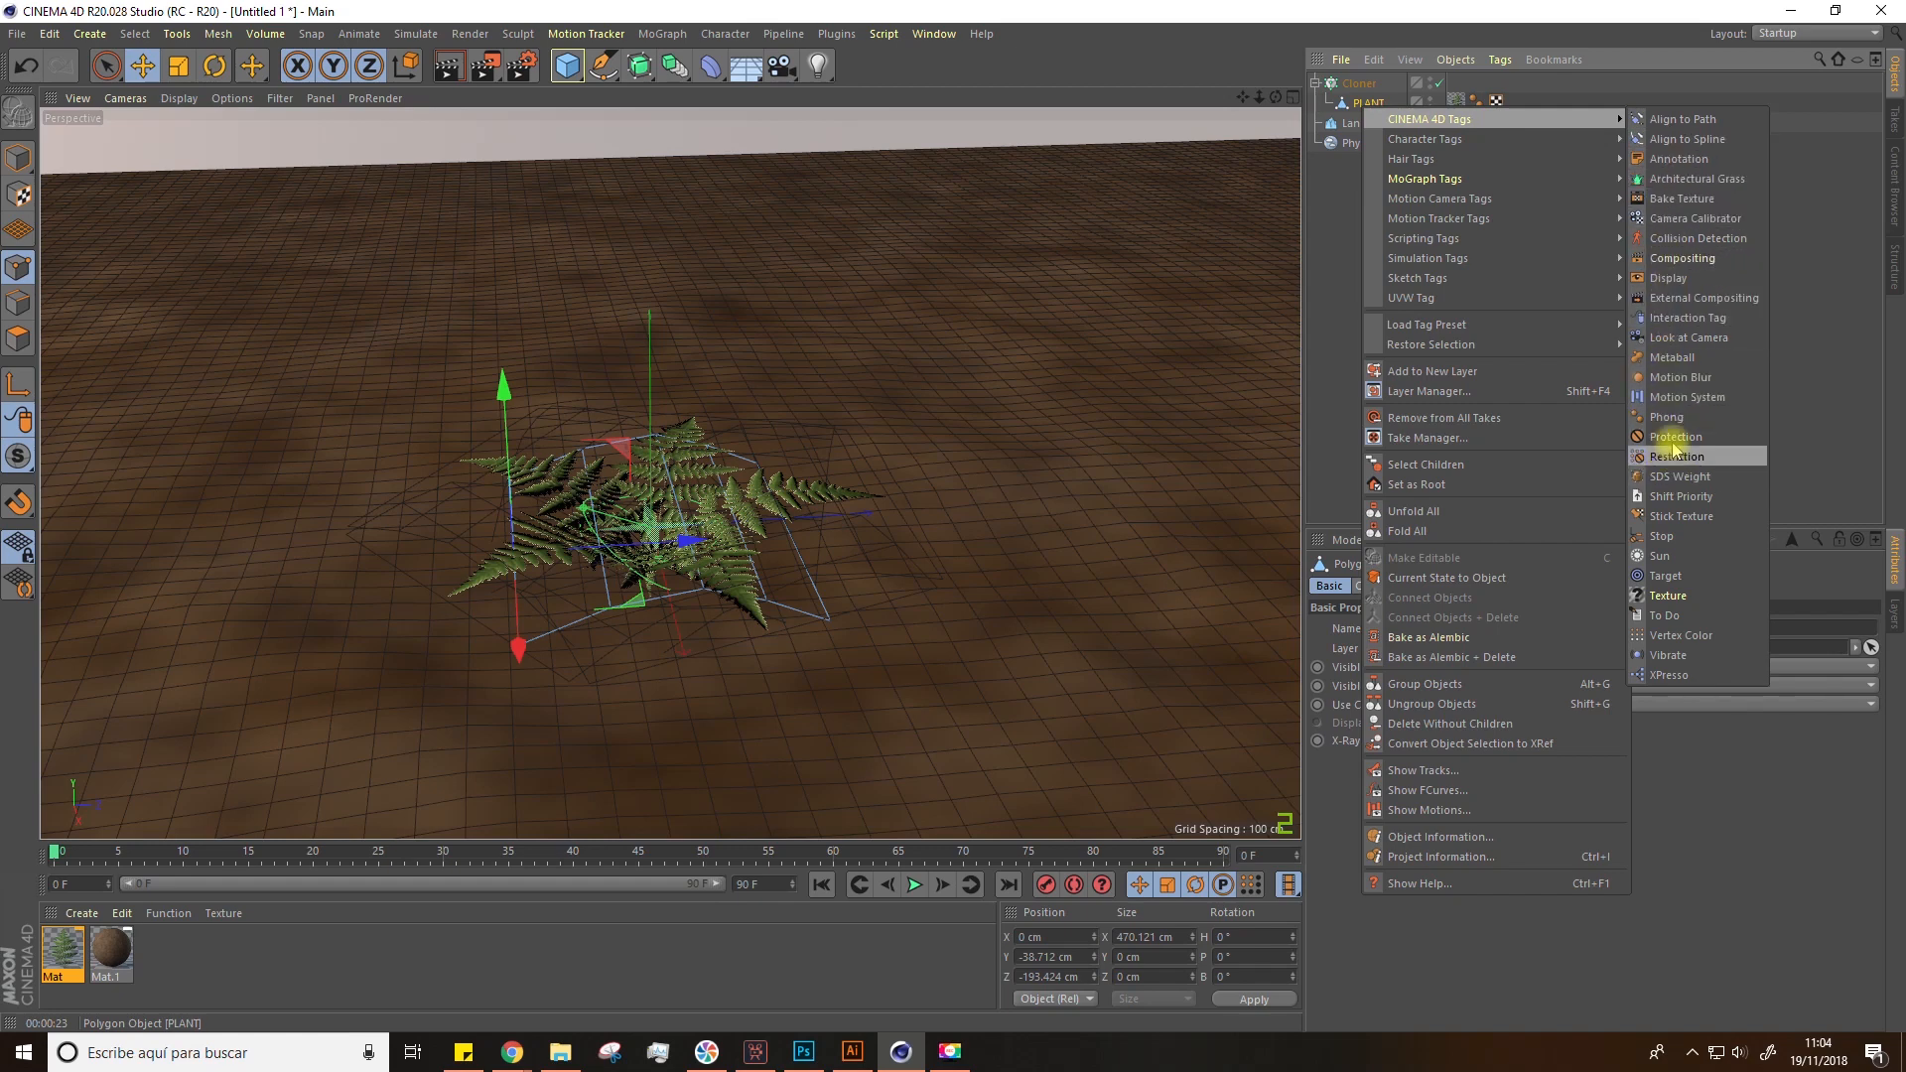
{"action": "left_click", "coordinate": [1726, 262]}
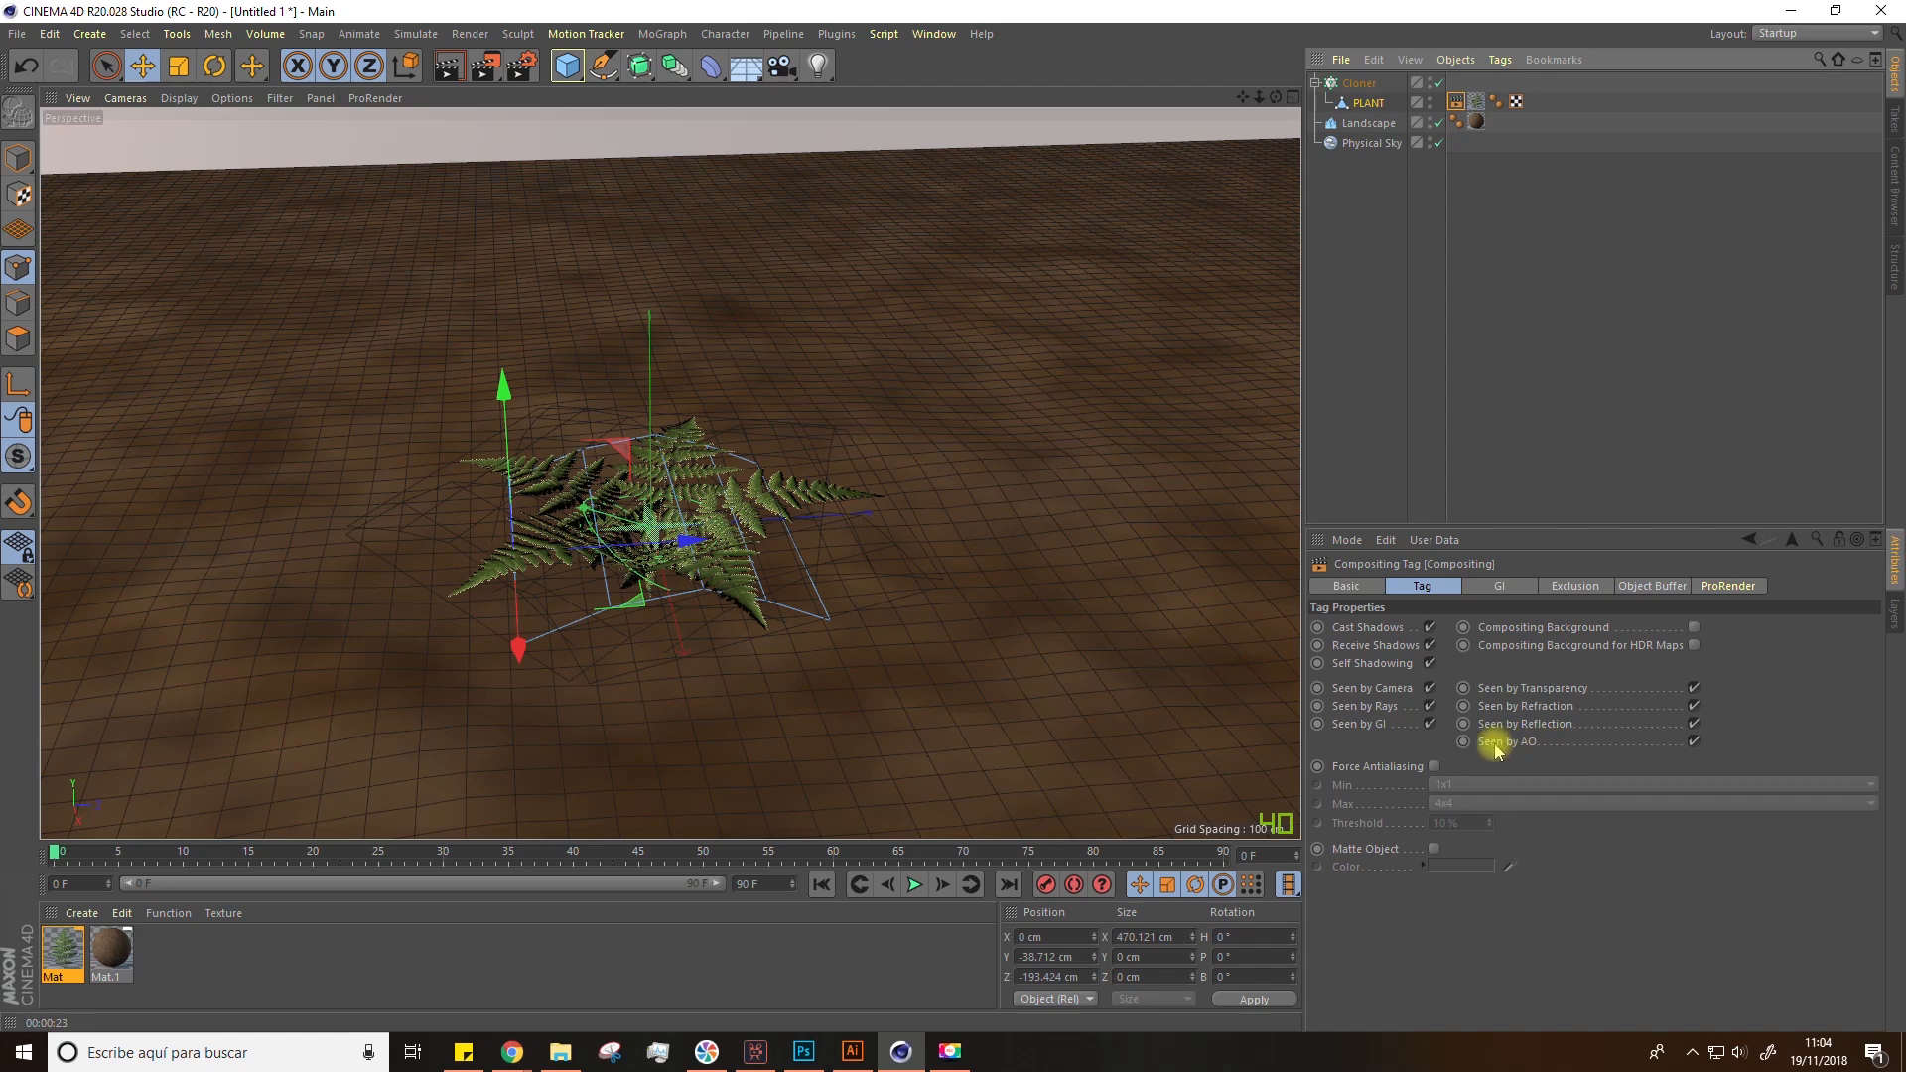
{"action": "left_click", "coordinate": [1693, 744]}
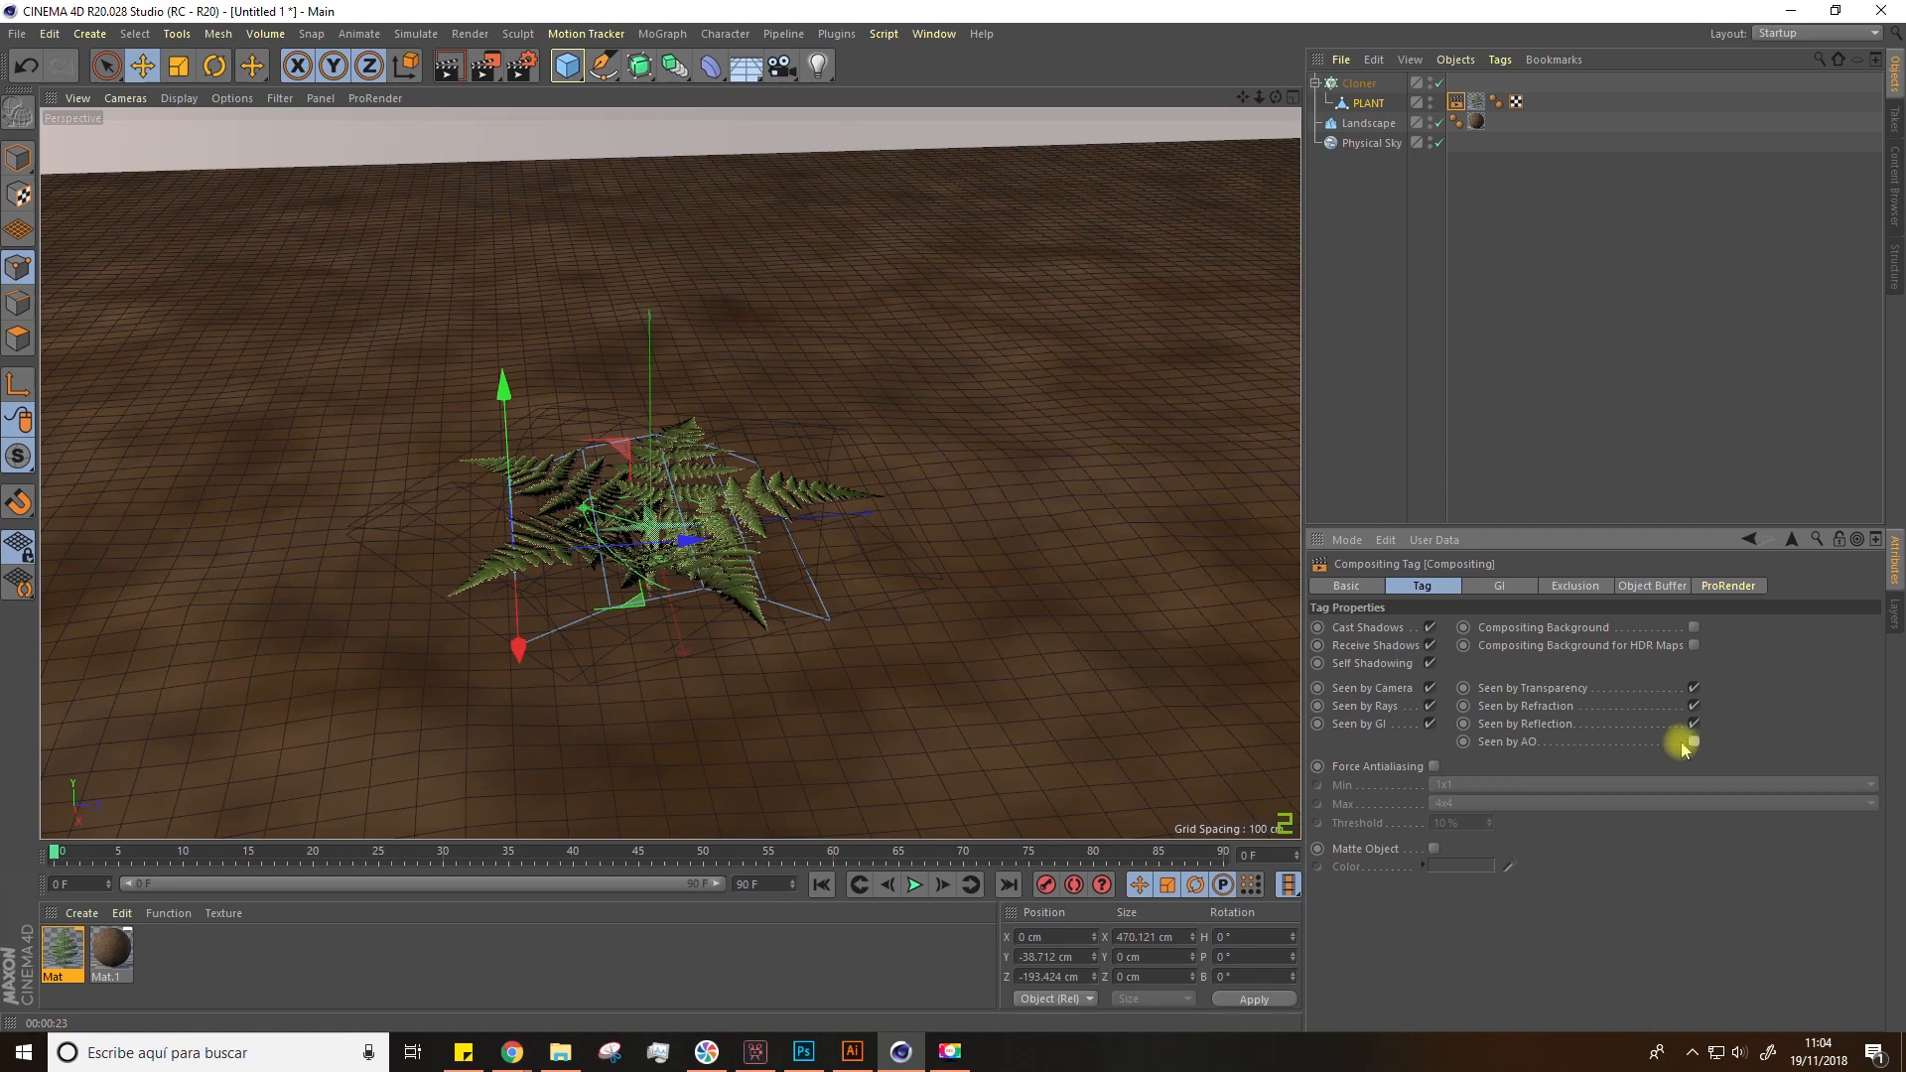
Step: Preview the viewport render, then switch the viewport display to Gouraud Shading
{"action": "left_click", "coordinate": [448, 65]}
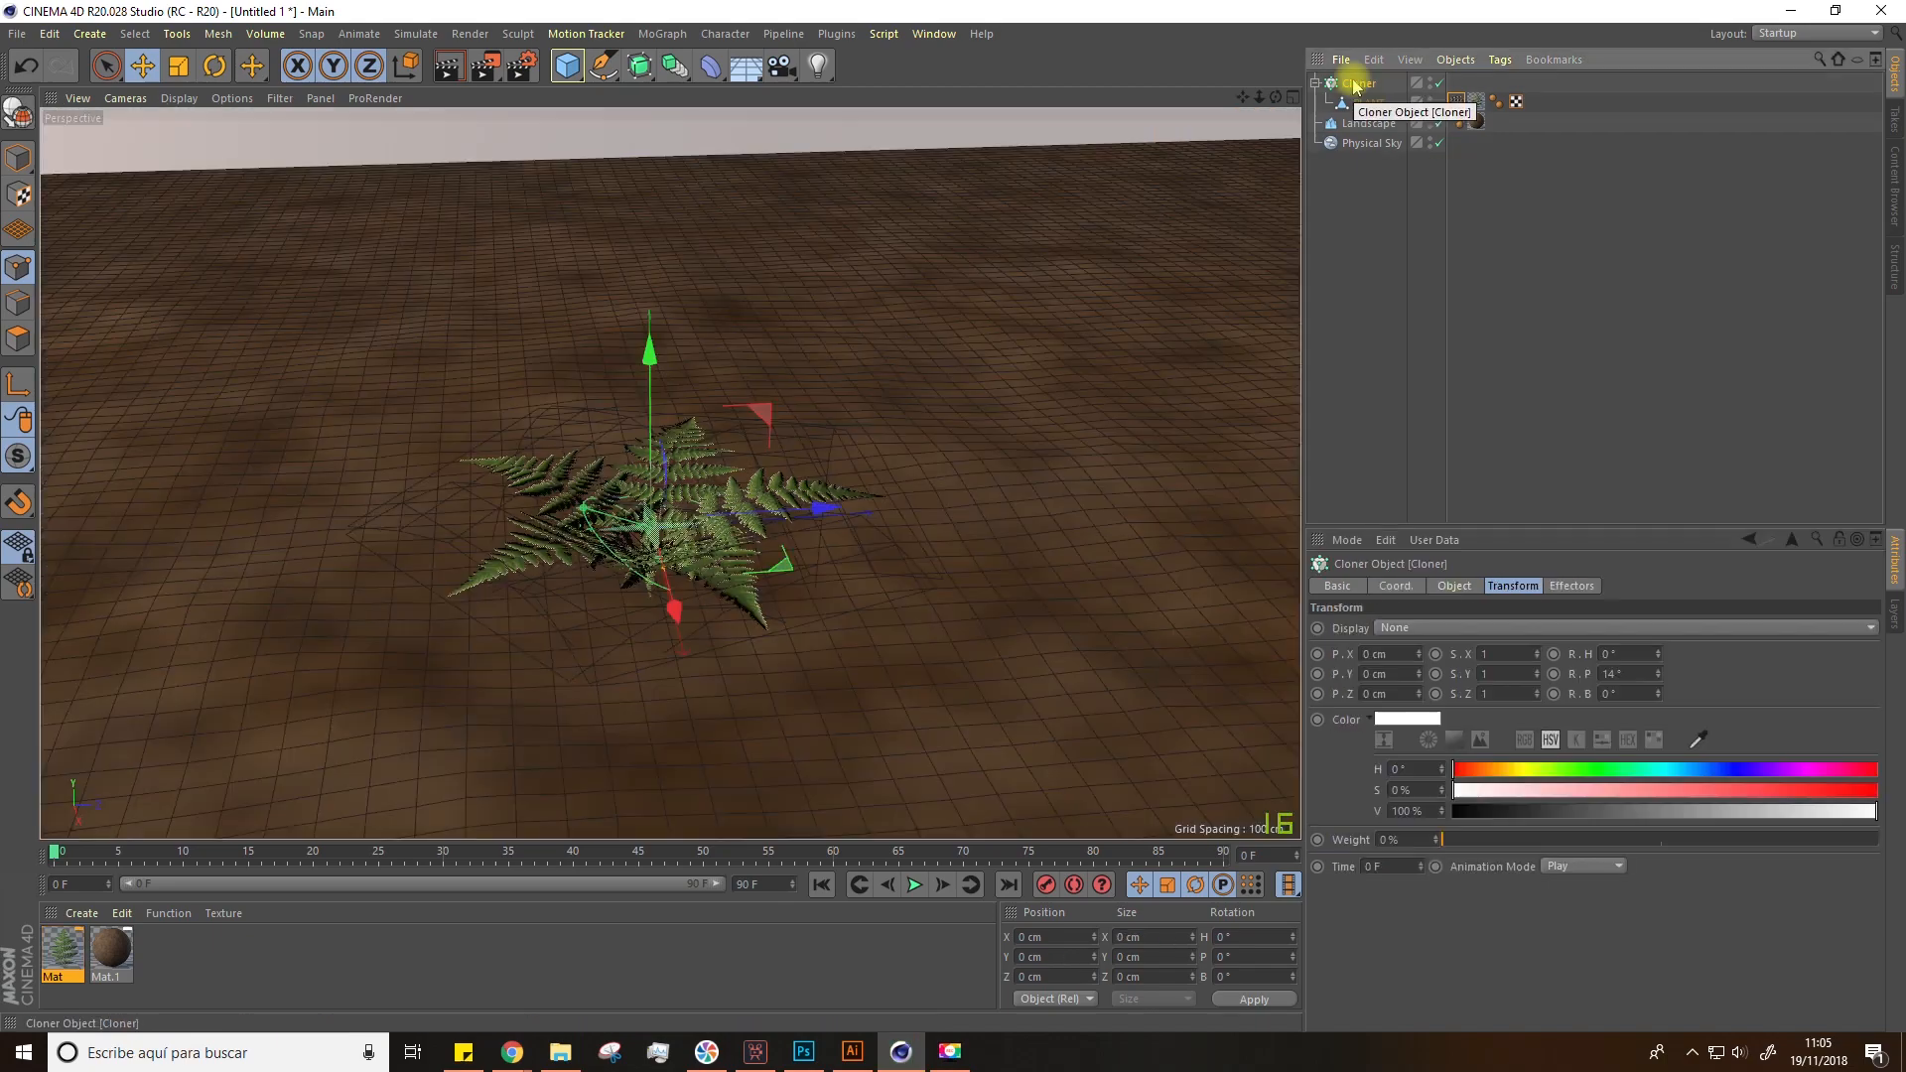
{"action": "left_click", "coordinate": [1358, 83]}
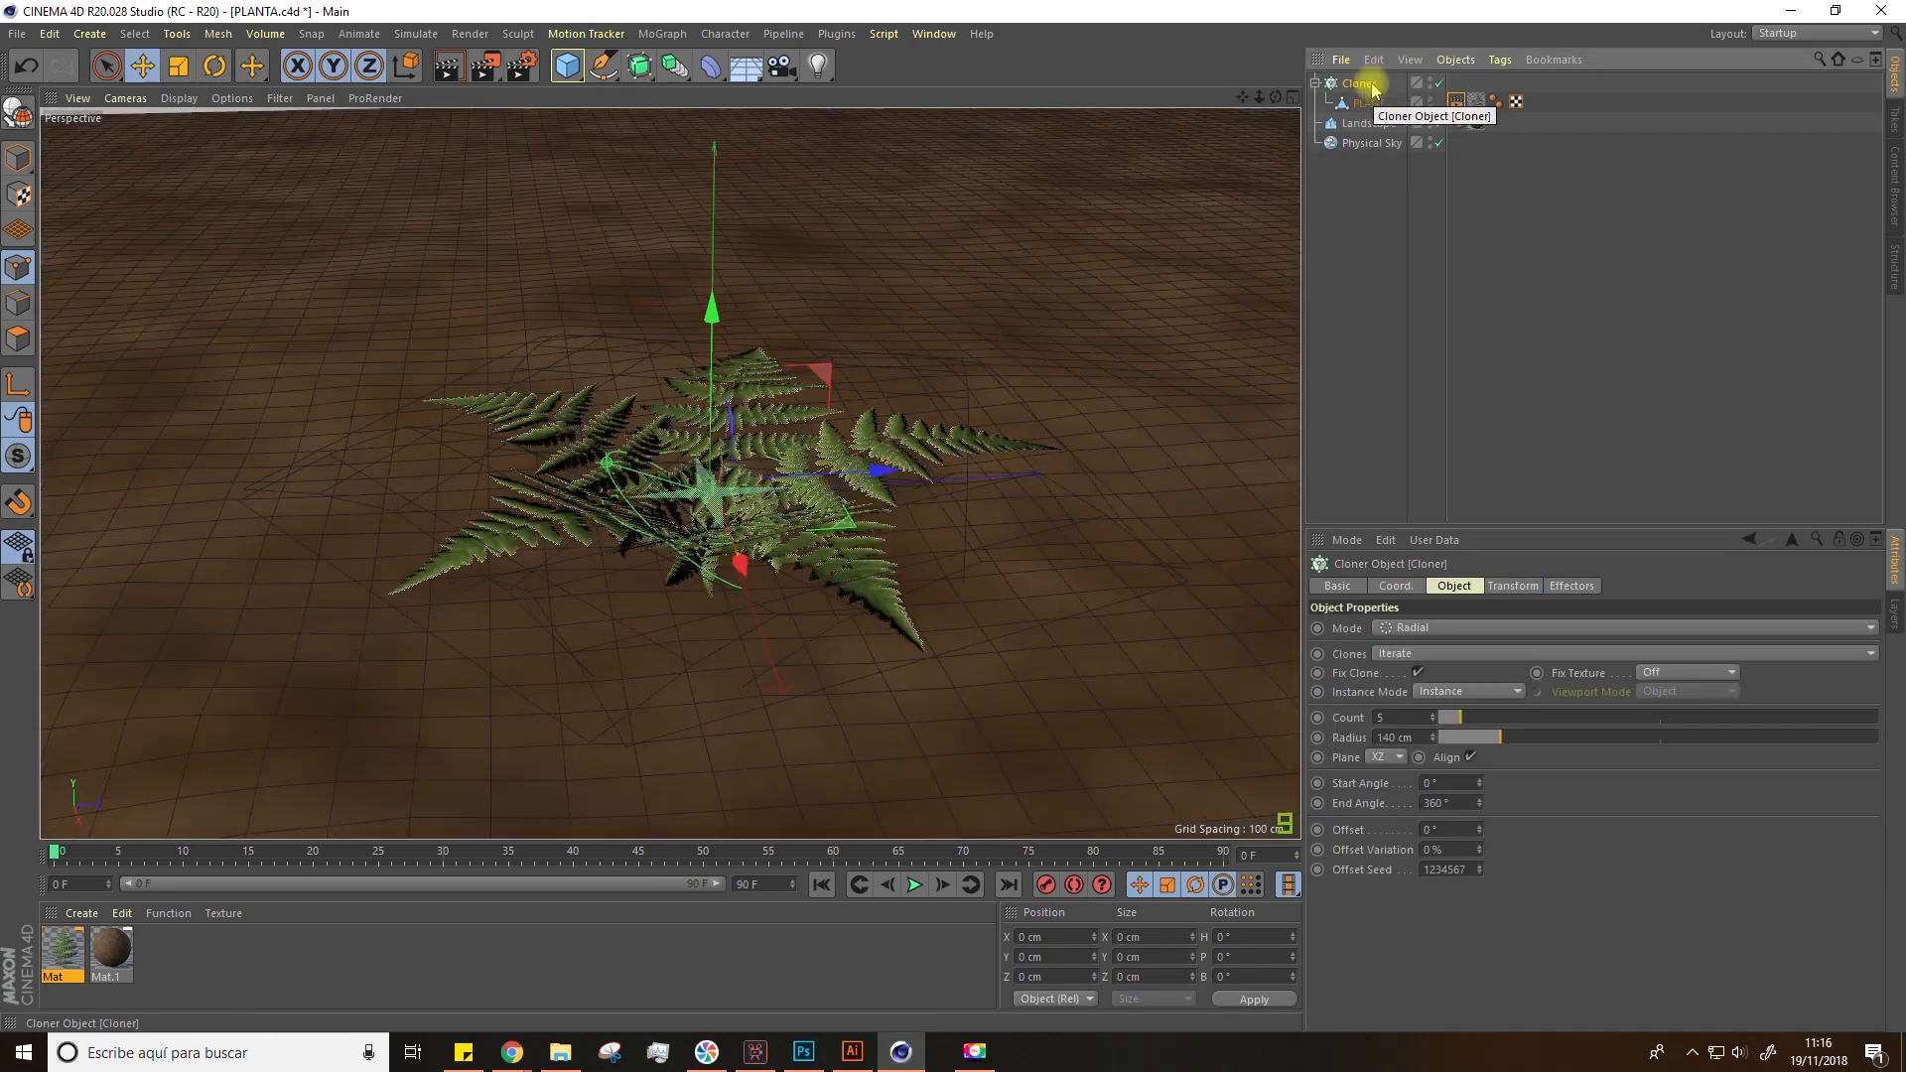
{"action": "left_click", "coordinate": [180, 98]}
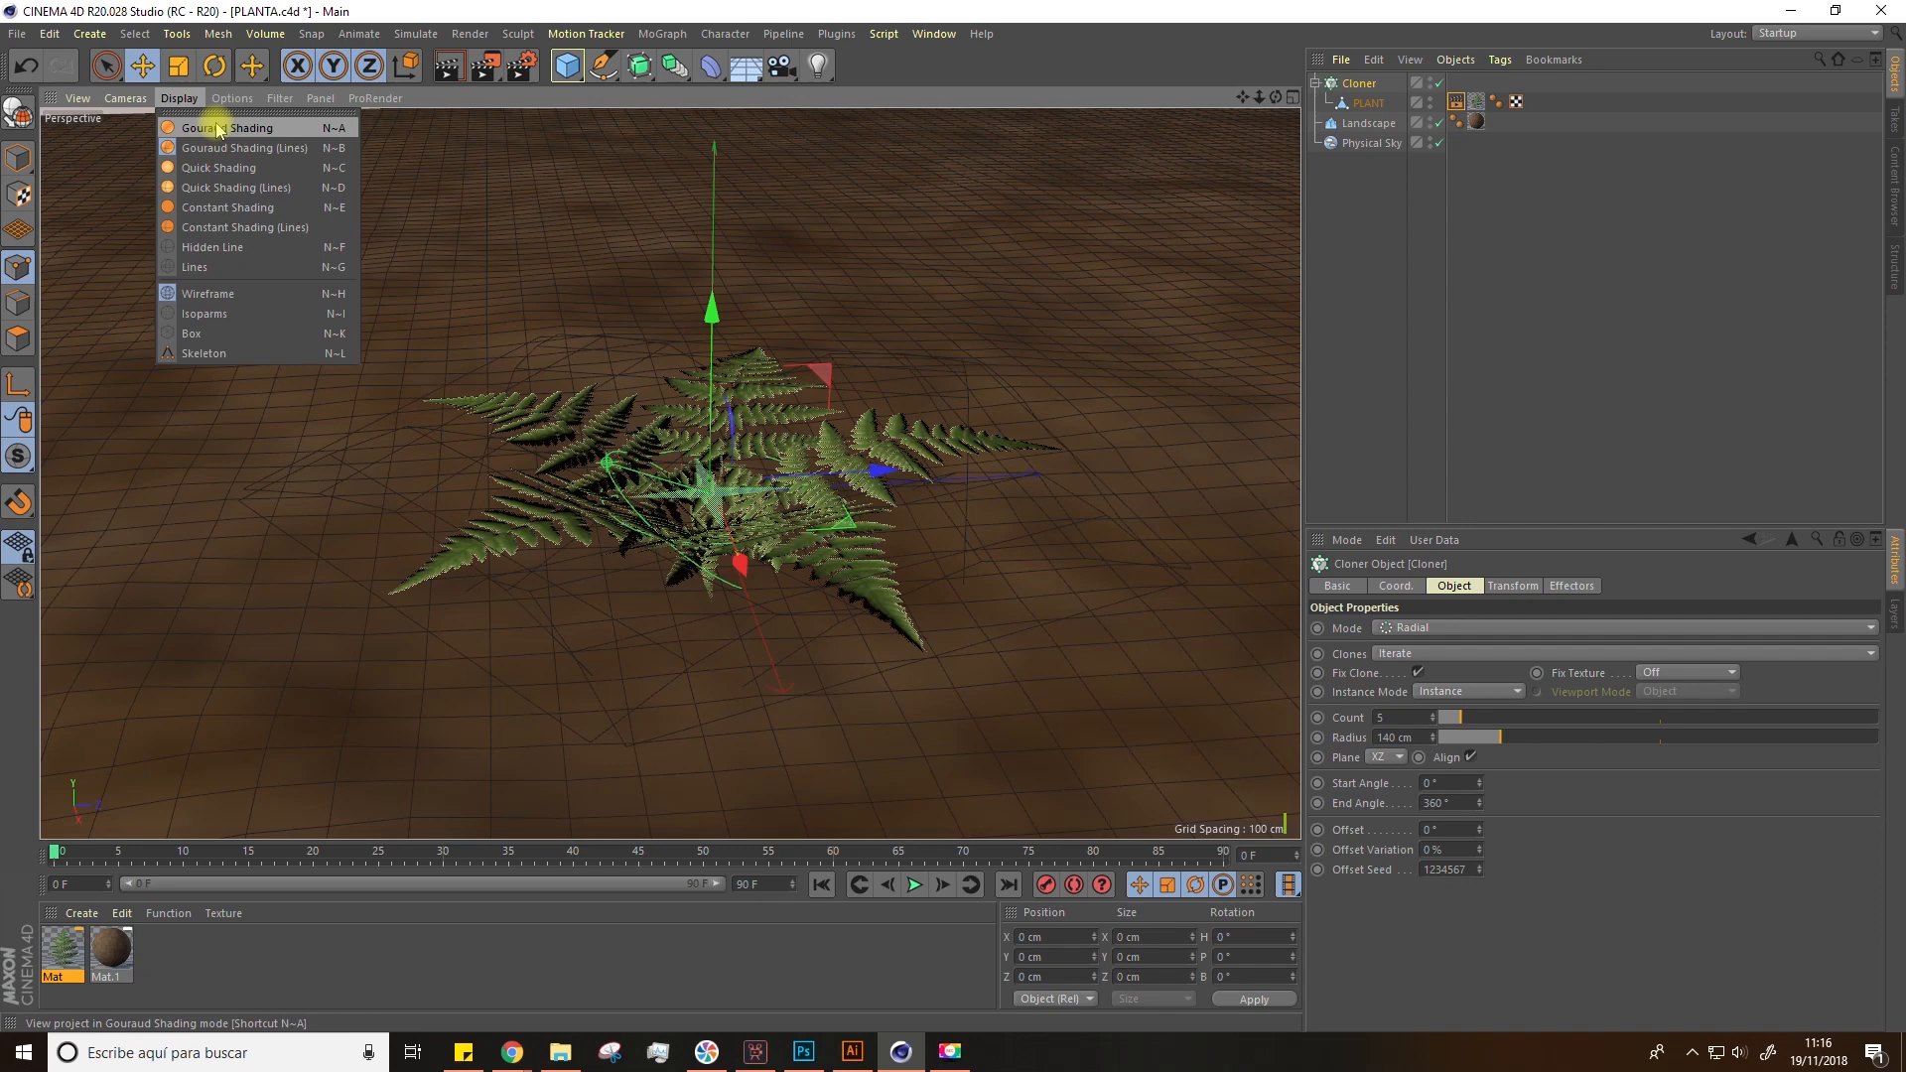
{"action": "left_click", "coordinate": [218, 129]}
{"action": "left_click_drag", "start_coordinate": [507, 369], "coordinate": [523, 395], "text": "alt"}
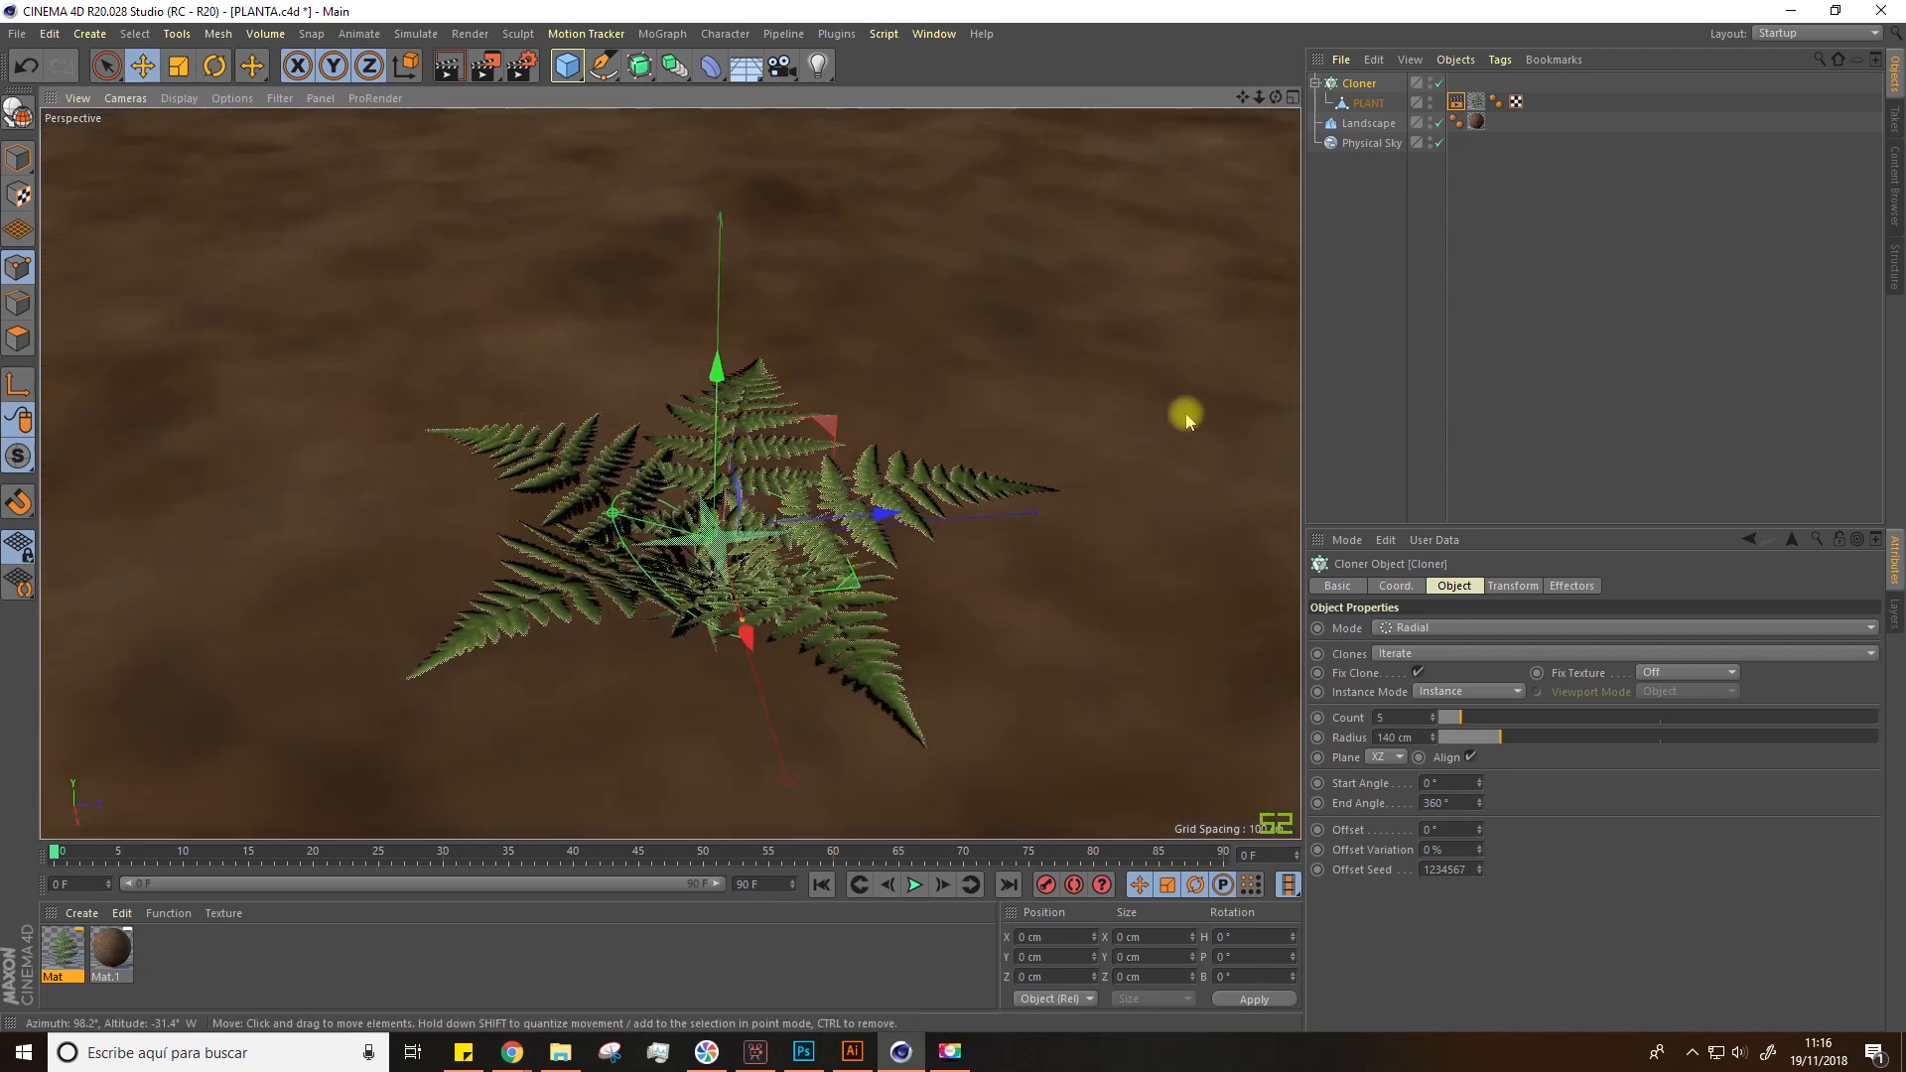
{"action": "left_click_drag", "start_coordinate": [692, 566], "coordinate": [698, 515], "text": "alt"}
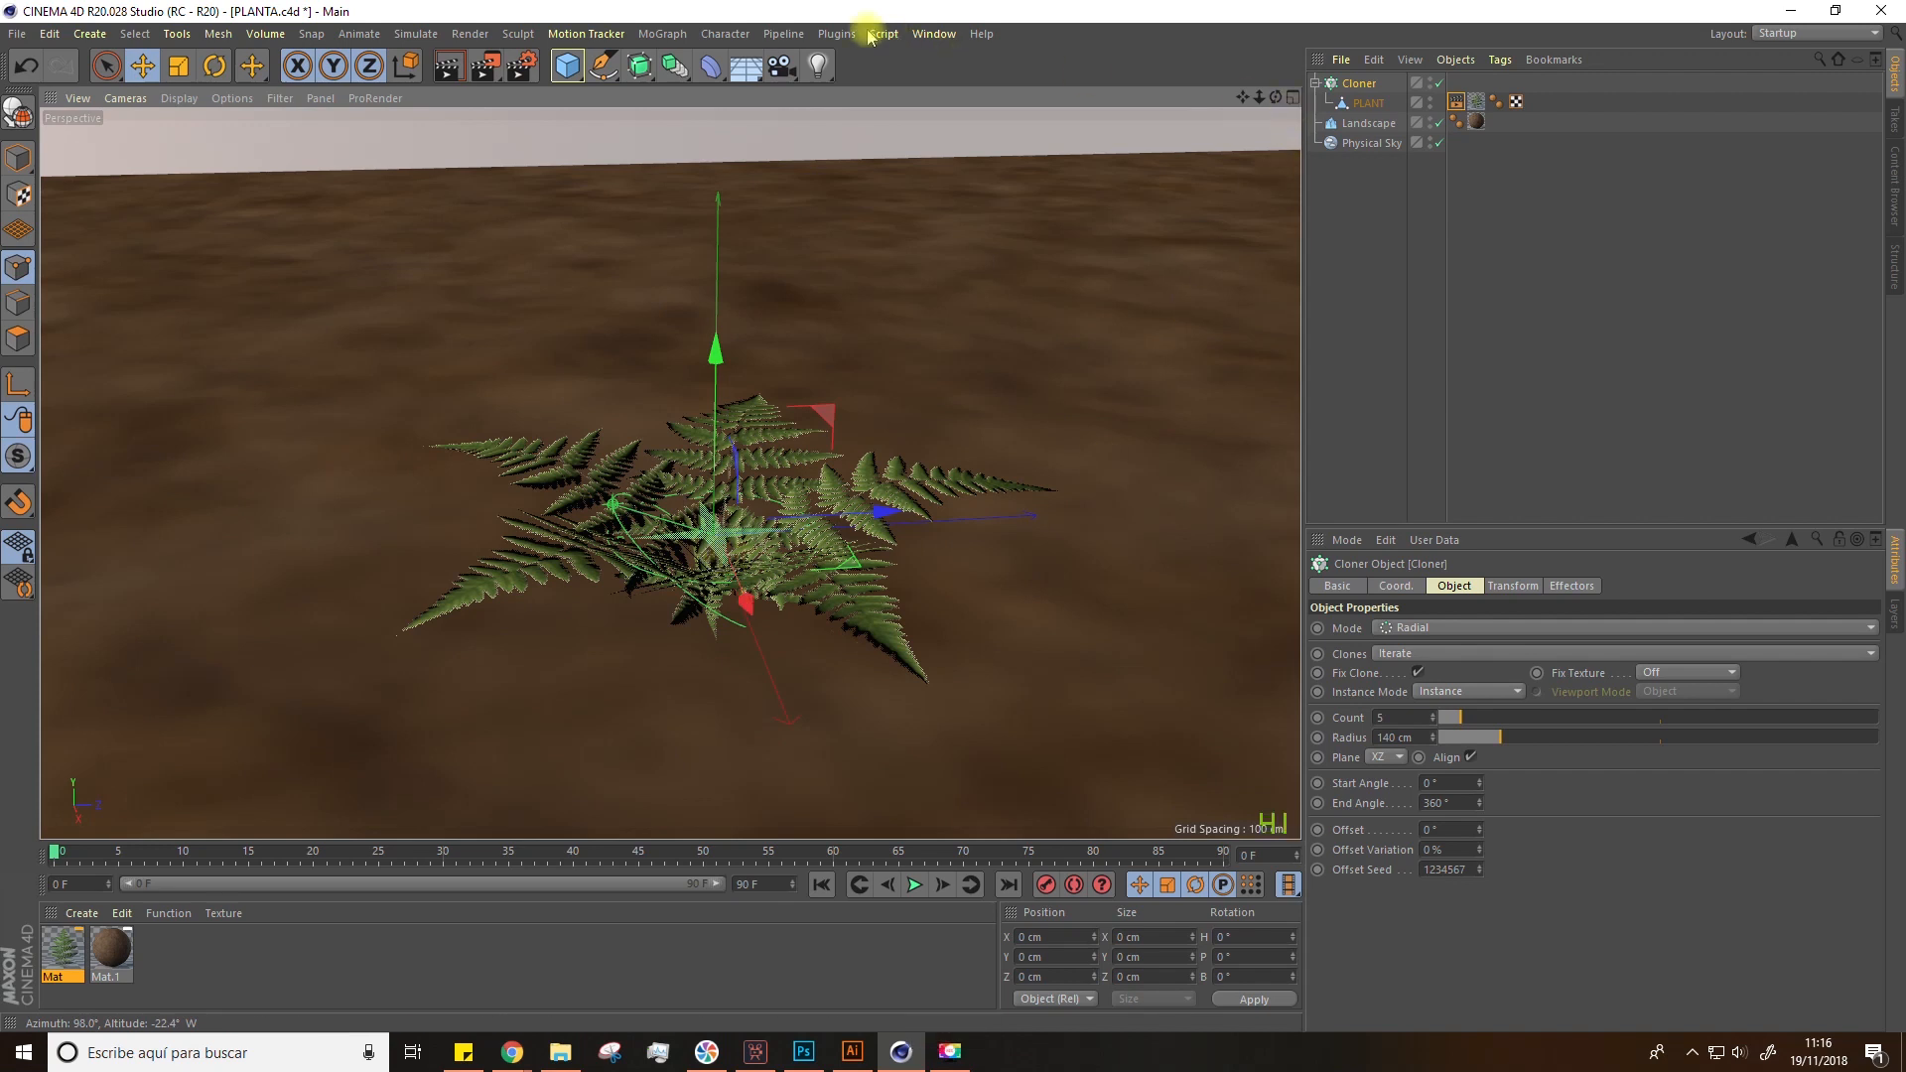
Step: Wrap the radial Cloner in a second Cloner in Linear mode and set its count to 2
{"action": "left_click", "coordinate": [662, 33]}
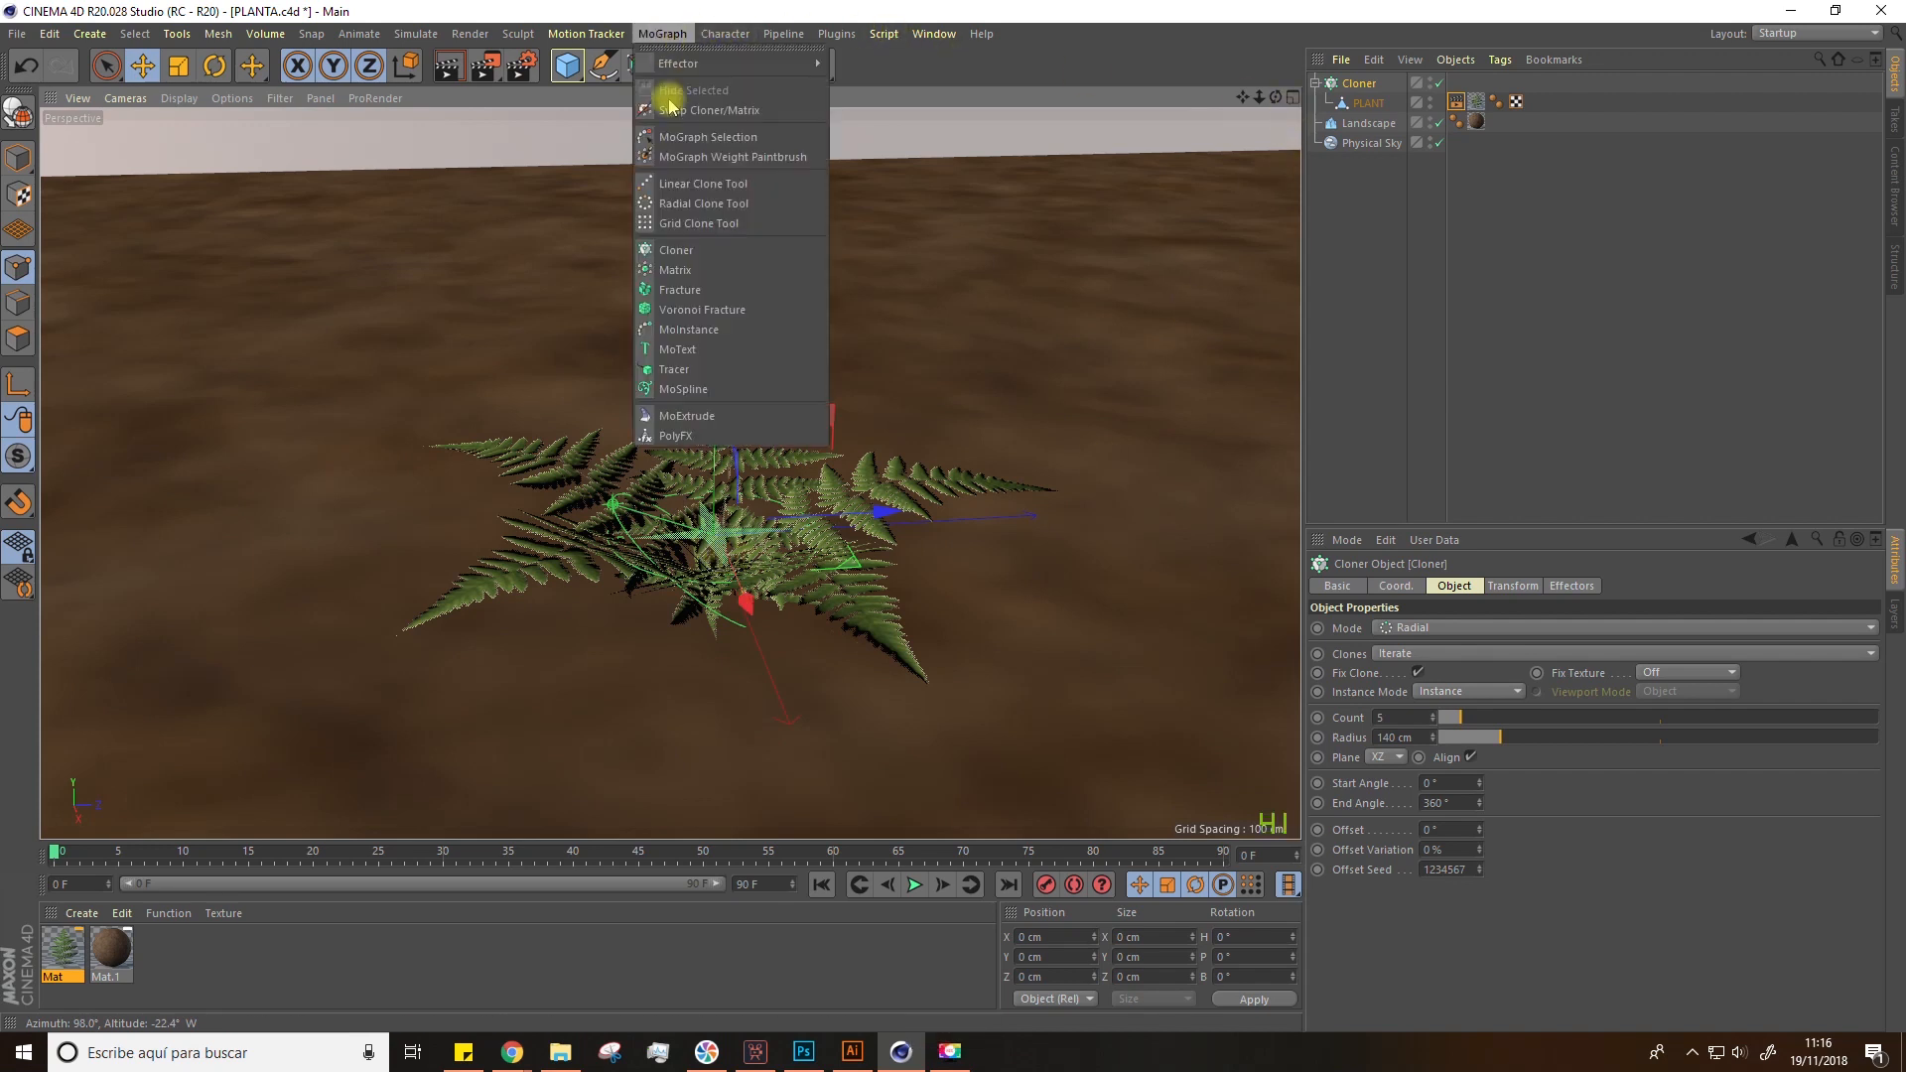
{"action": "left_click", "coordinate": [695, 254], "text": "alt"}
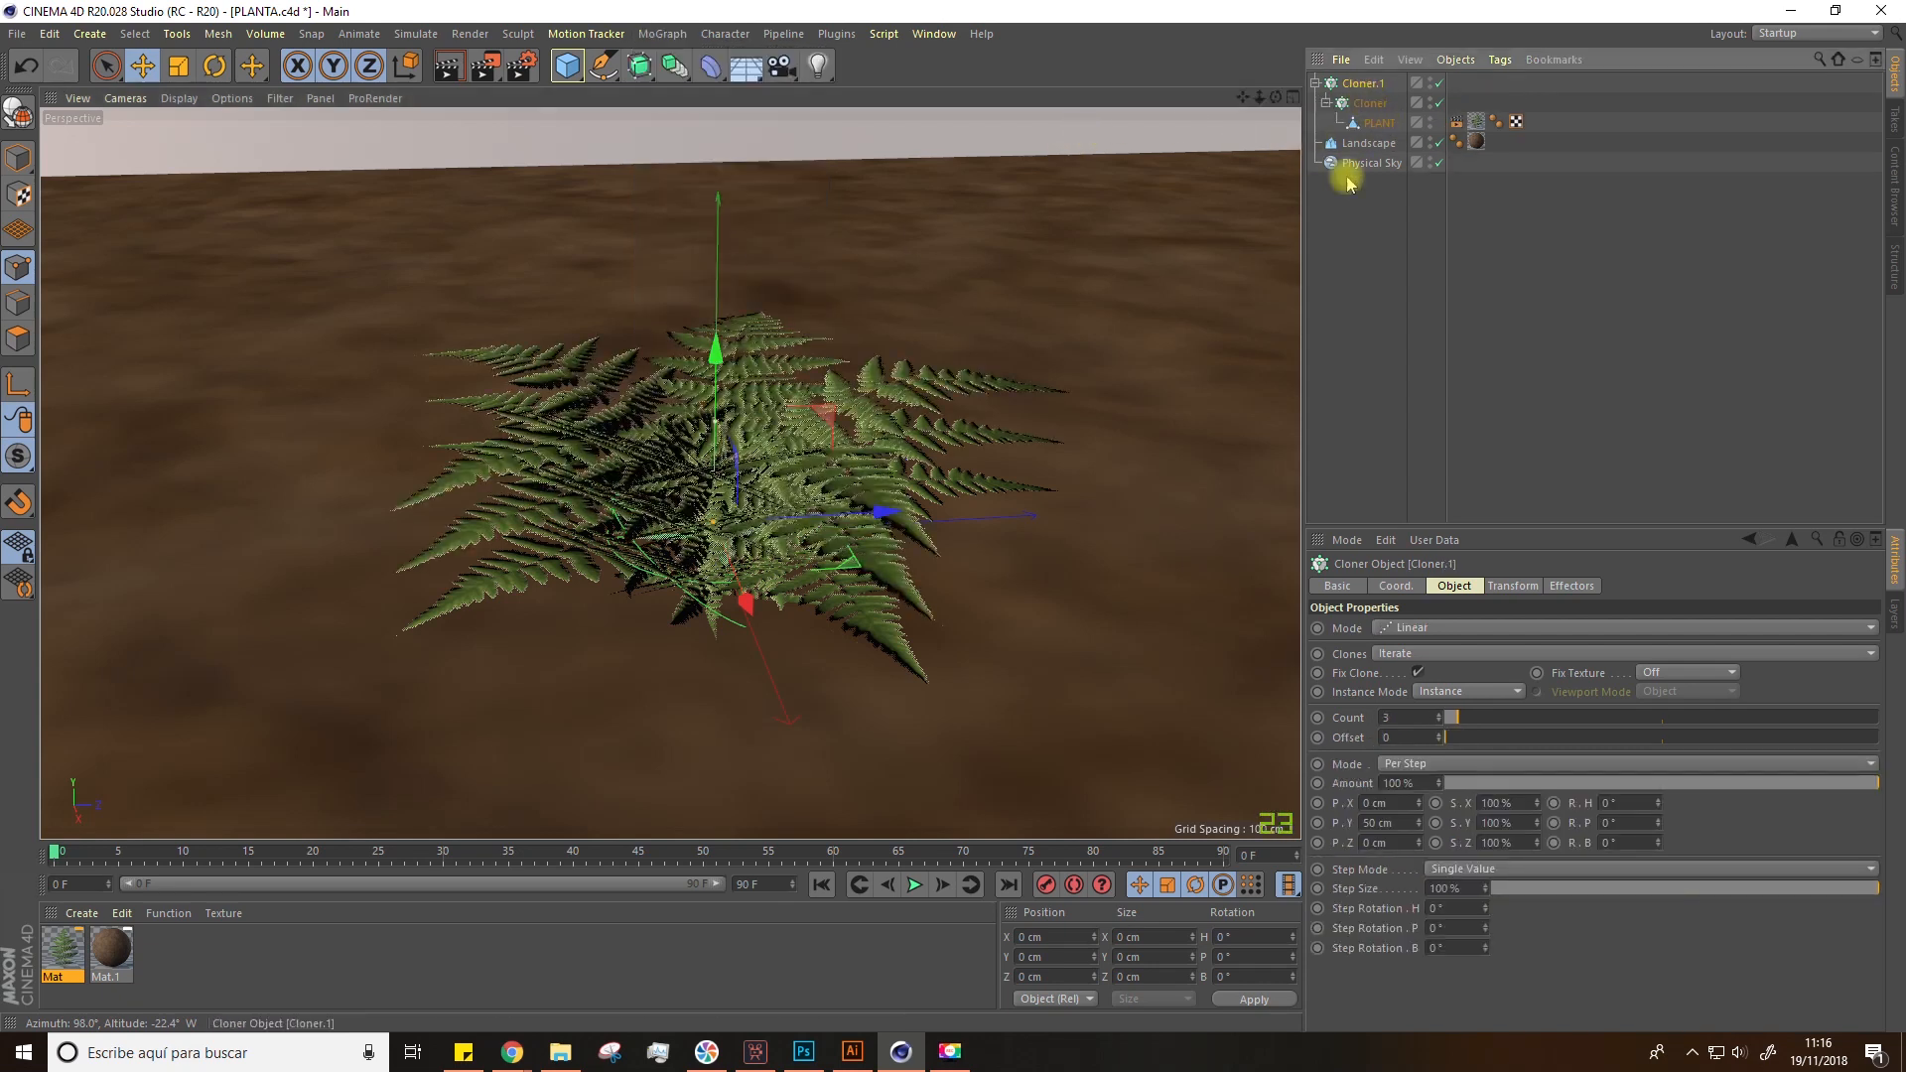
{"action": "left_click", "coordinate": [1449, 584]}
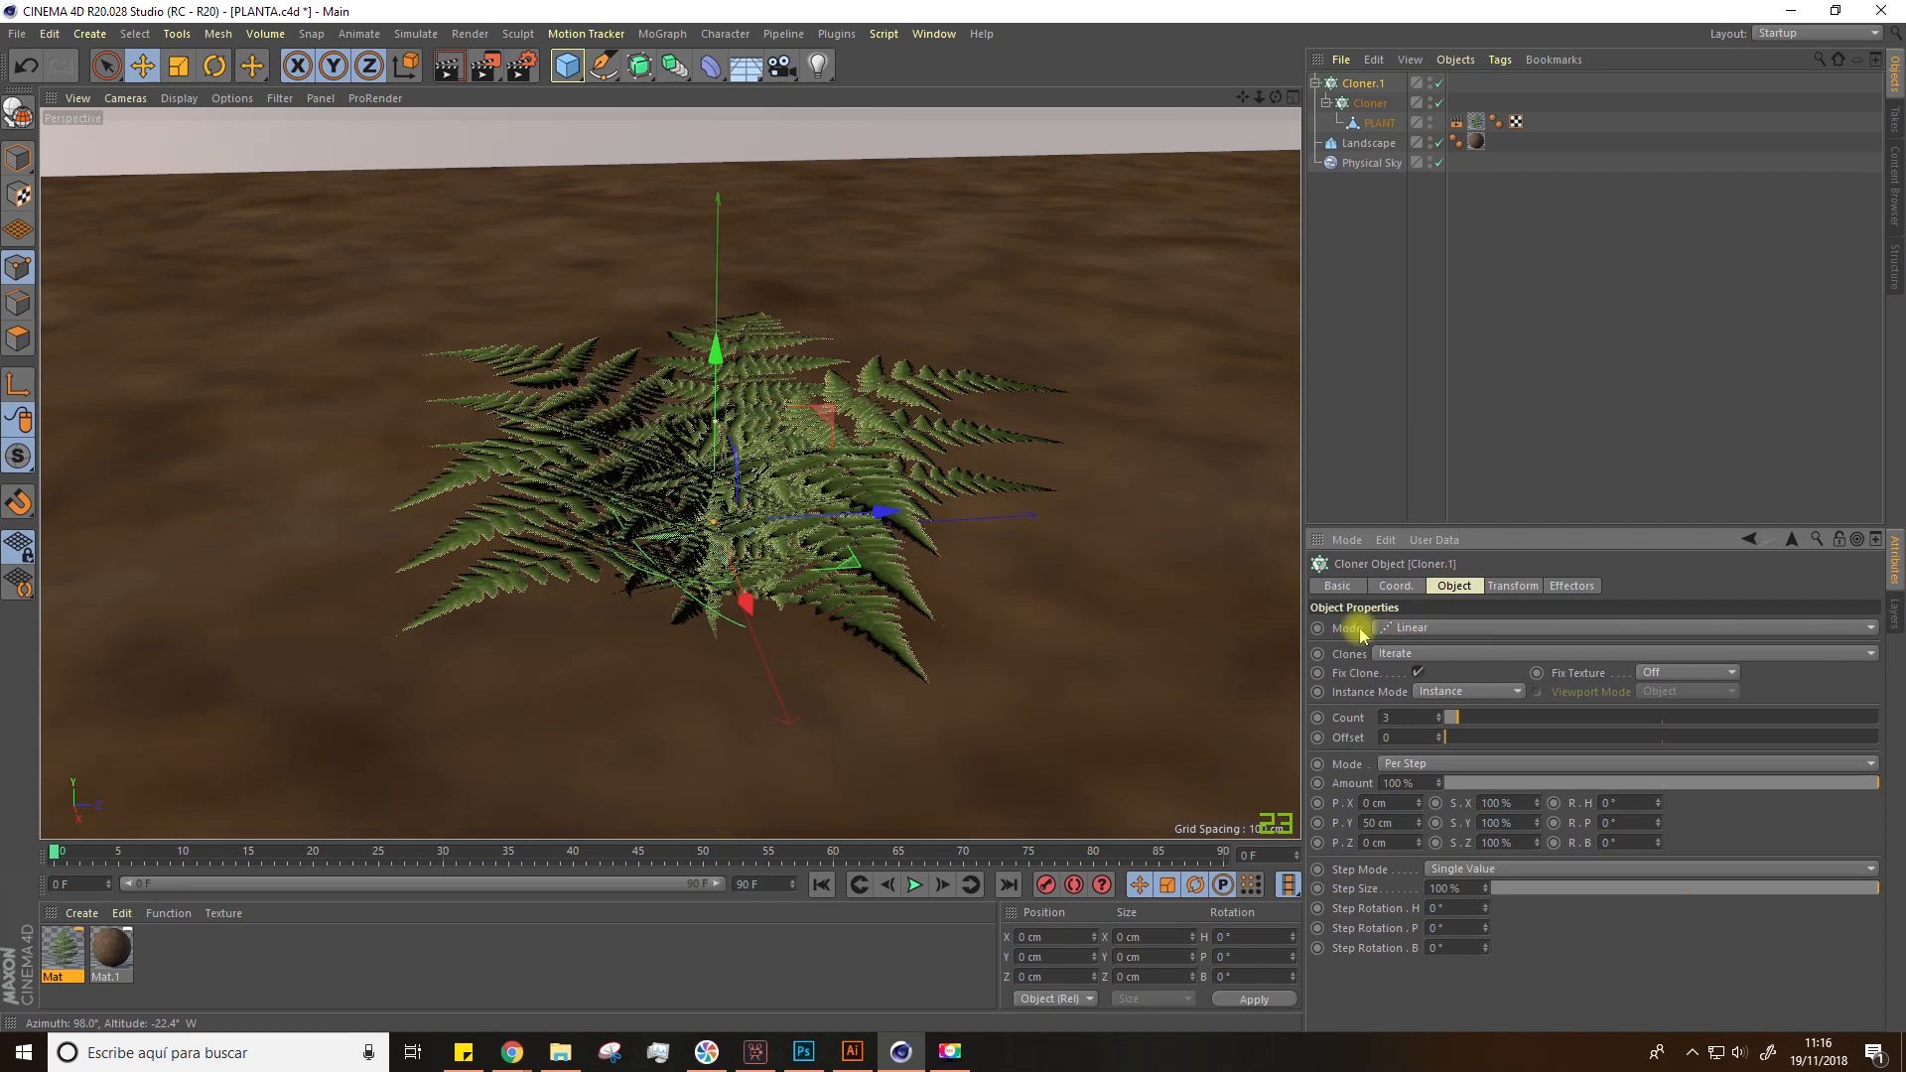
{"action": "left_click", "coordinate": [1414, 632]}
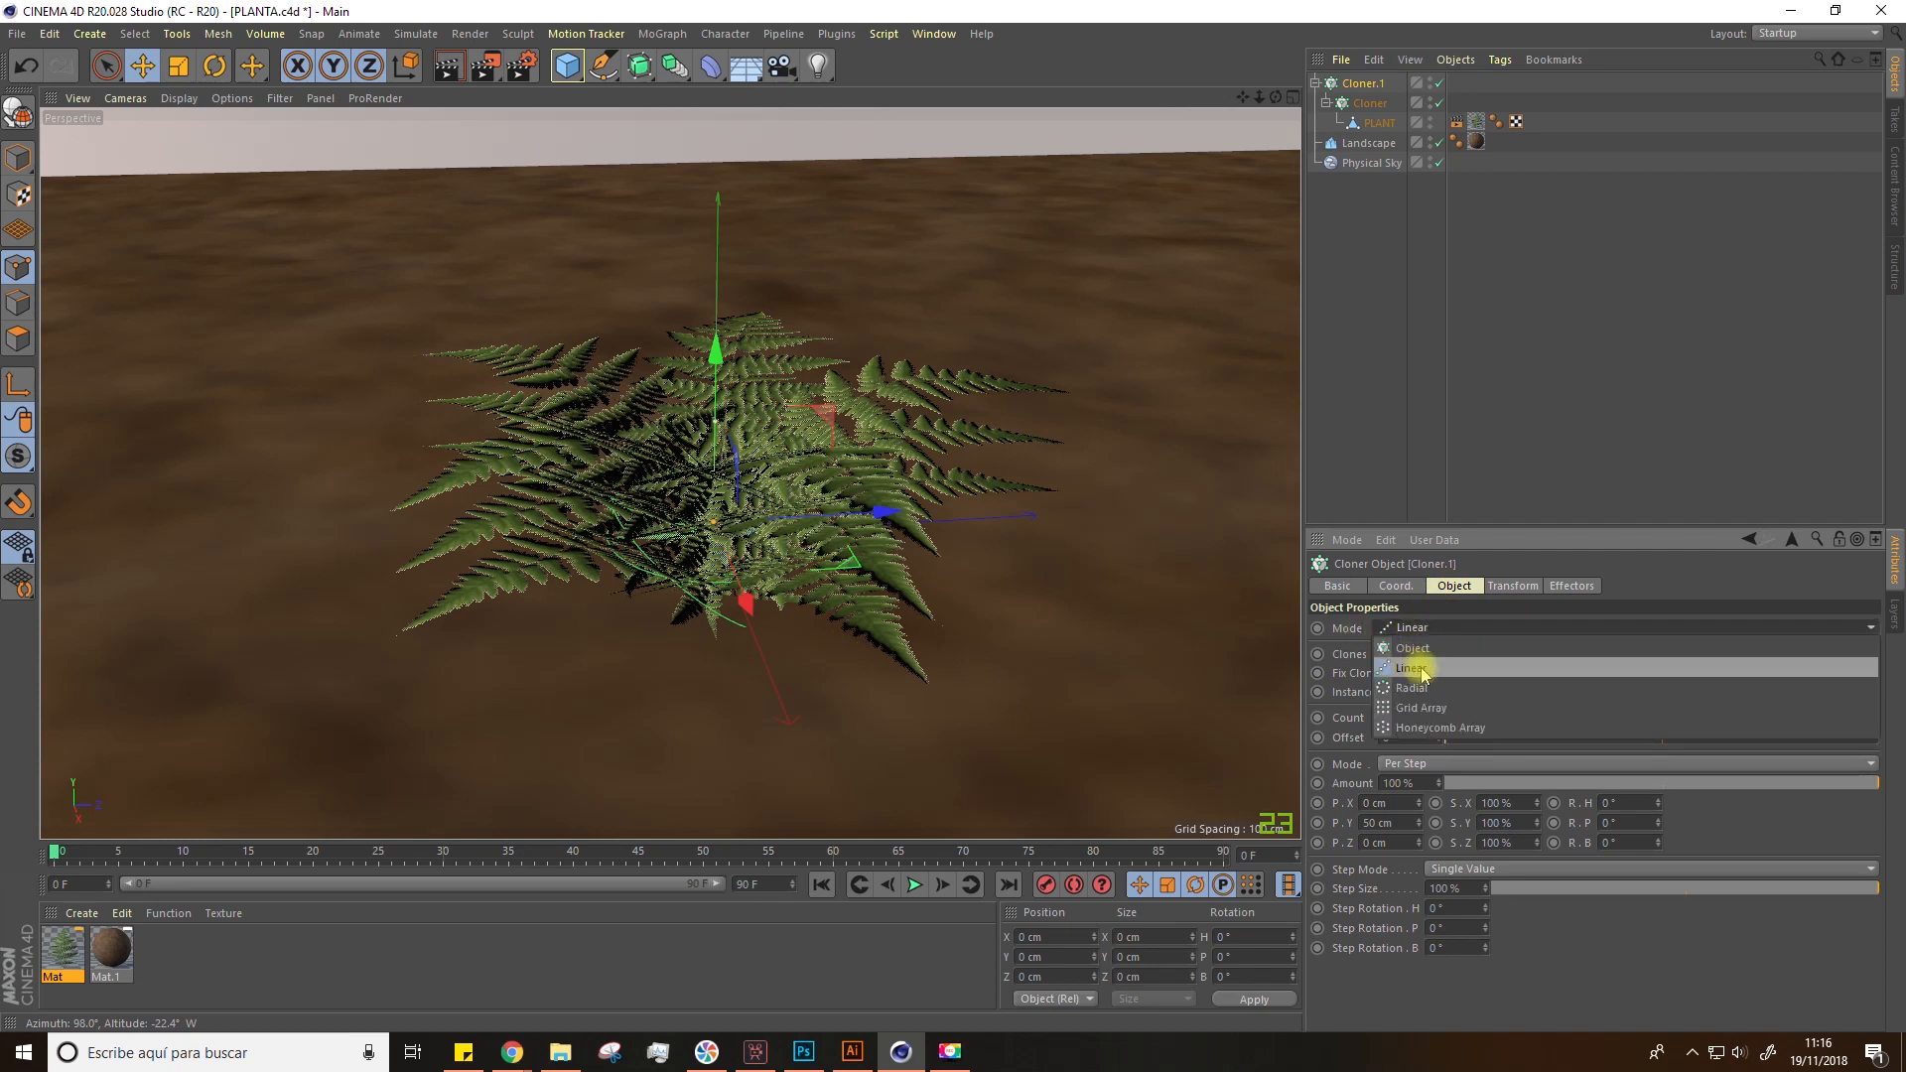
{"action": "left_click", "coordinate": [1414, 671]}
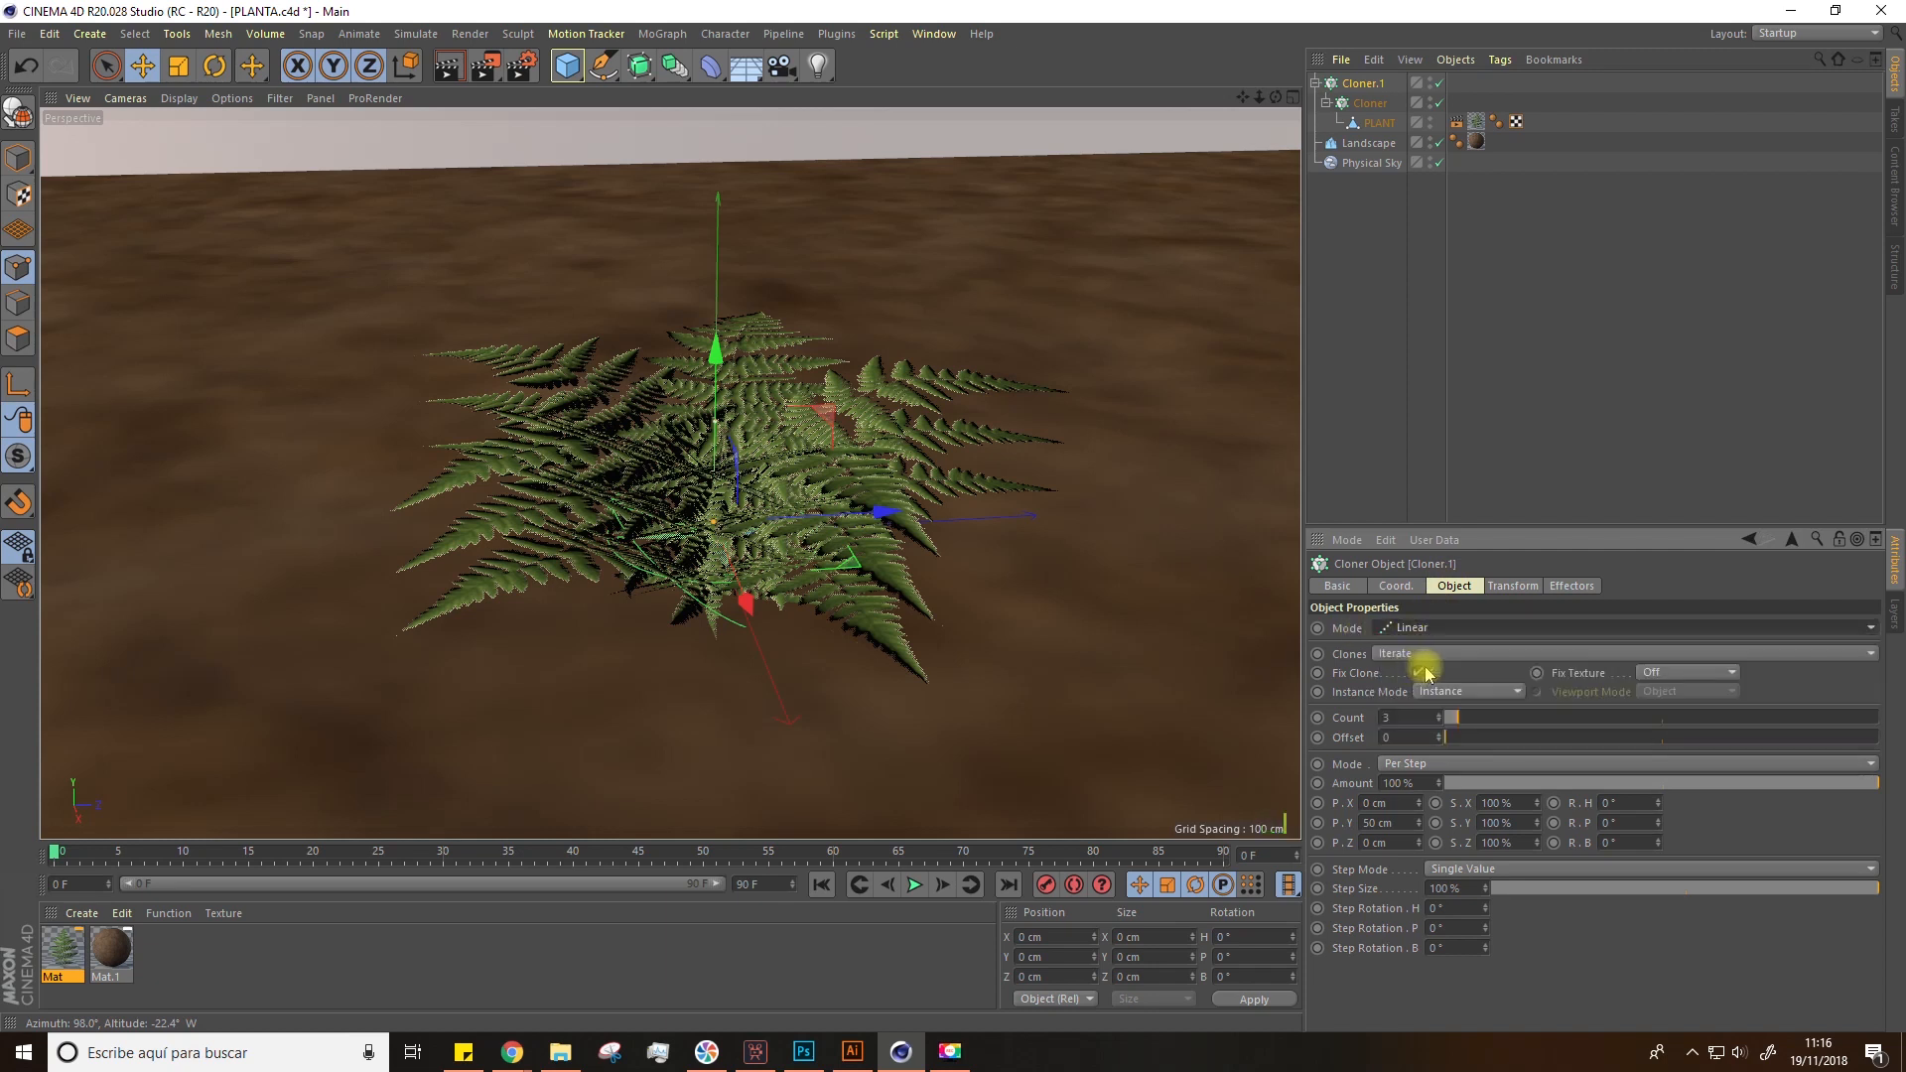
{"action": "left_click", "coordinate": [1439, 722]}
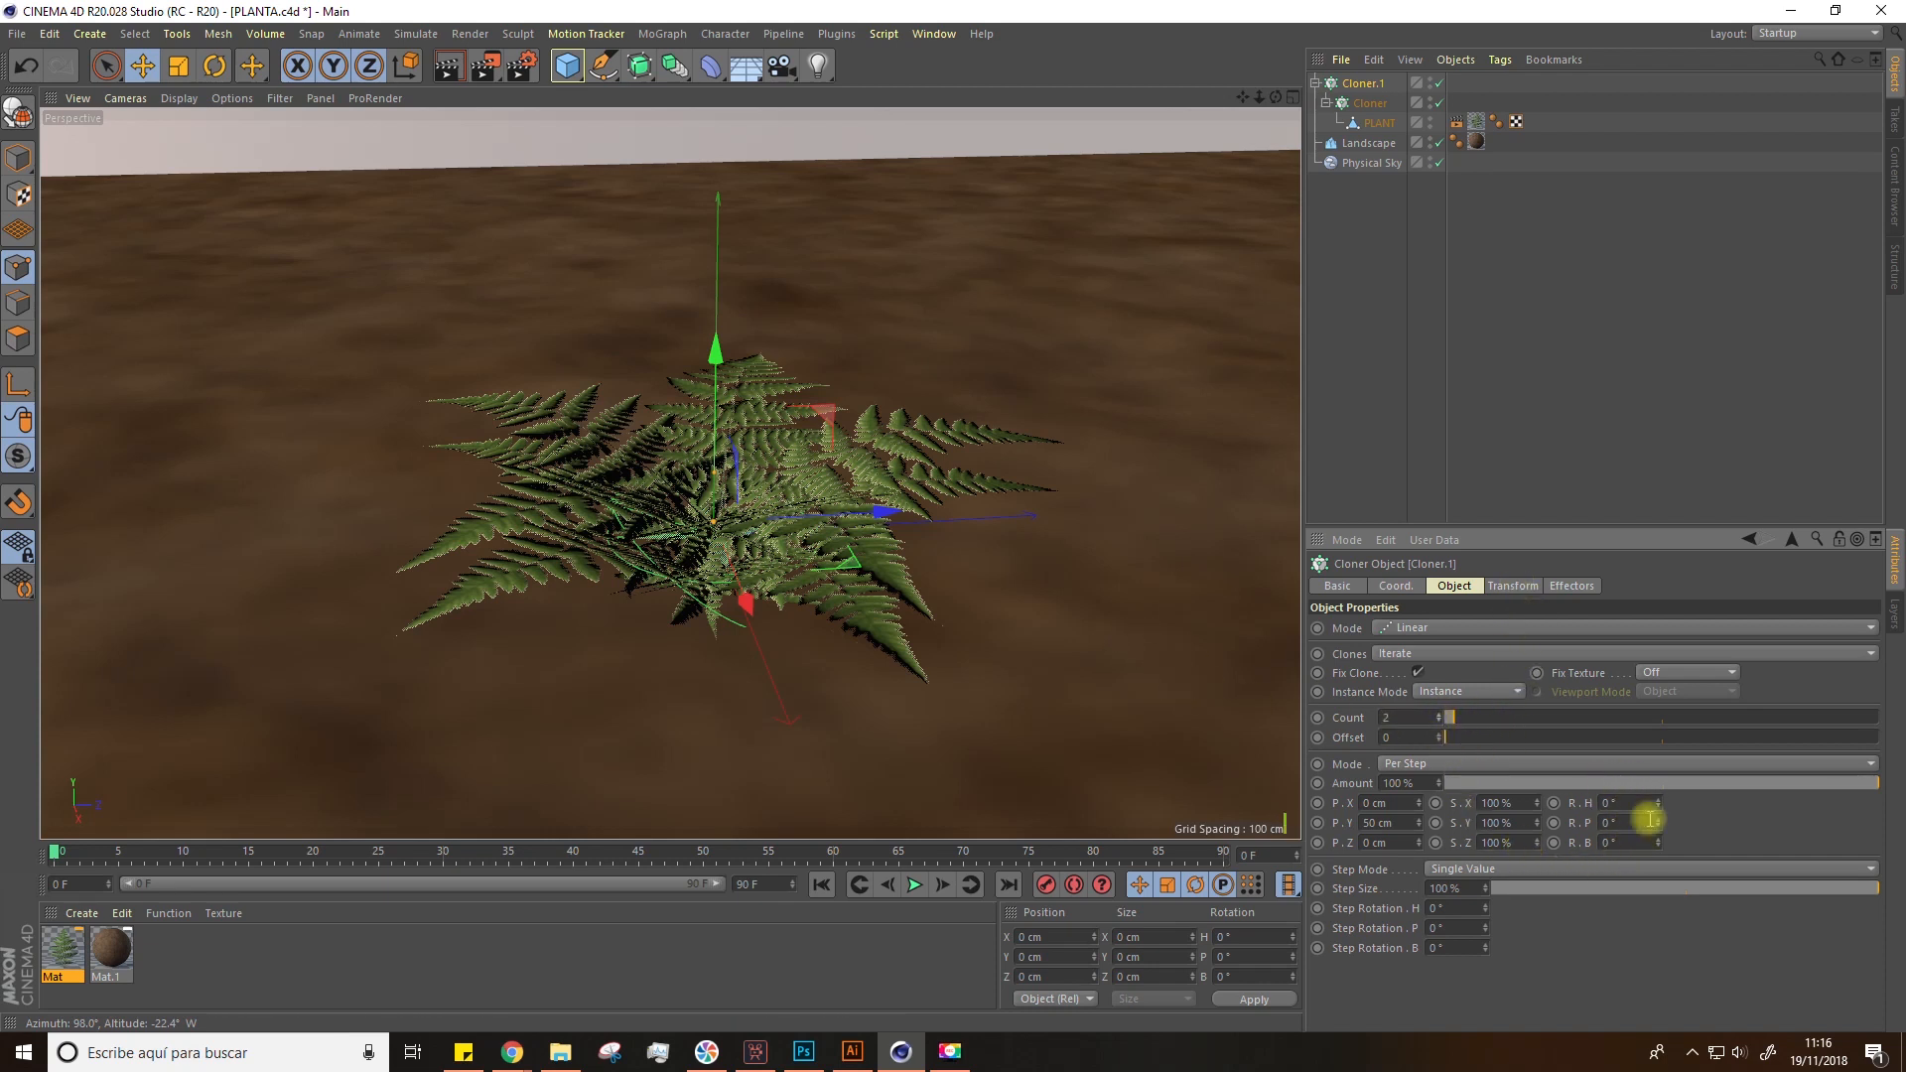
Step: Set the linear cloner's per-step heading rotation to 40°, undoing the first attempts
{"action": "left_click_drag", "start_coordinate": [1660, 828], "coordinate": [1660, 826]}
{"action": "key", "text": "ctrl+z"}
{"action": "key", "text": "ctrl+z"}
{"action": "key", "text": "ctrl+z"}
{"action": "key", "text": "ctrl+z"}
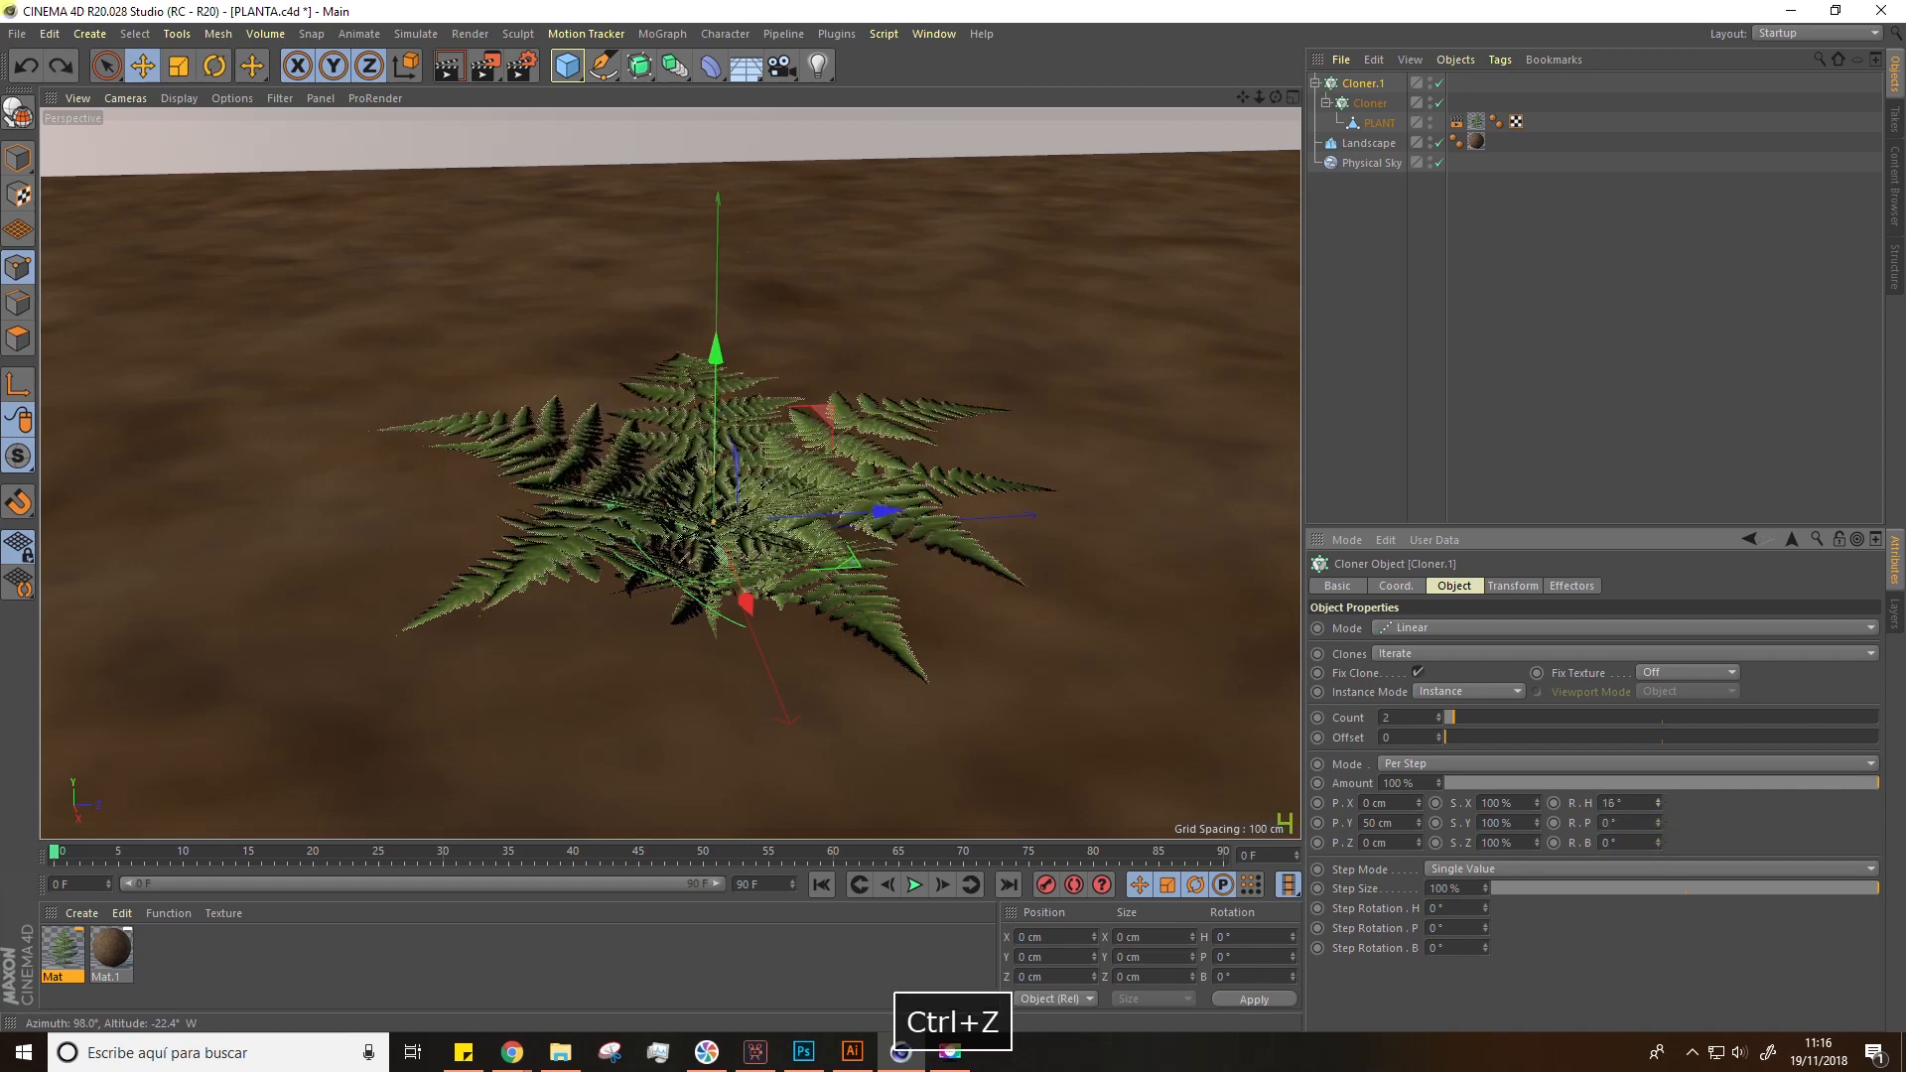
{"action": "left_click_drag", "start_coordinate": [1658, 803], "coordinate": [1657, 791]}
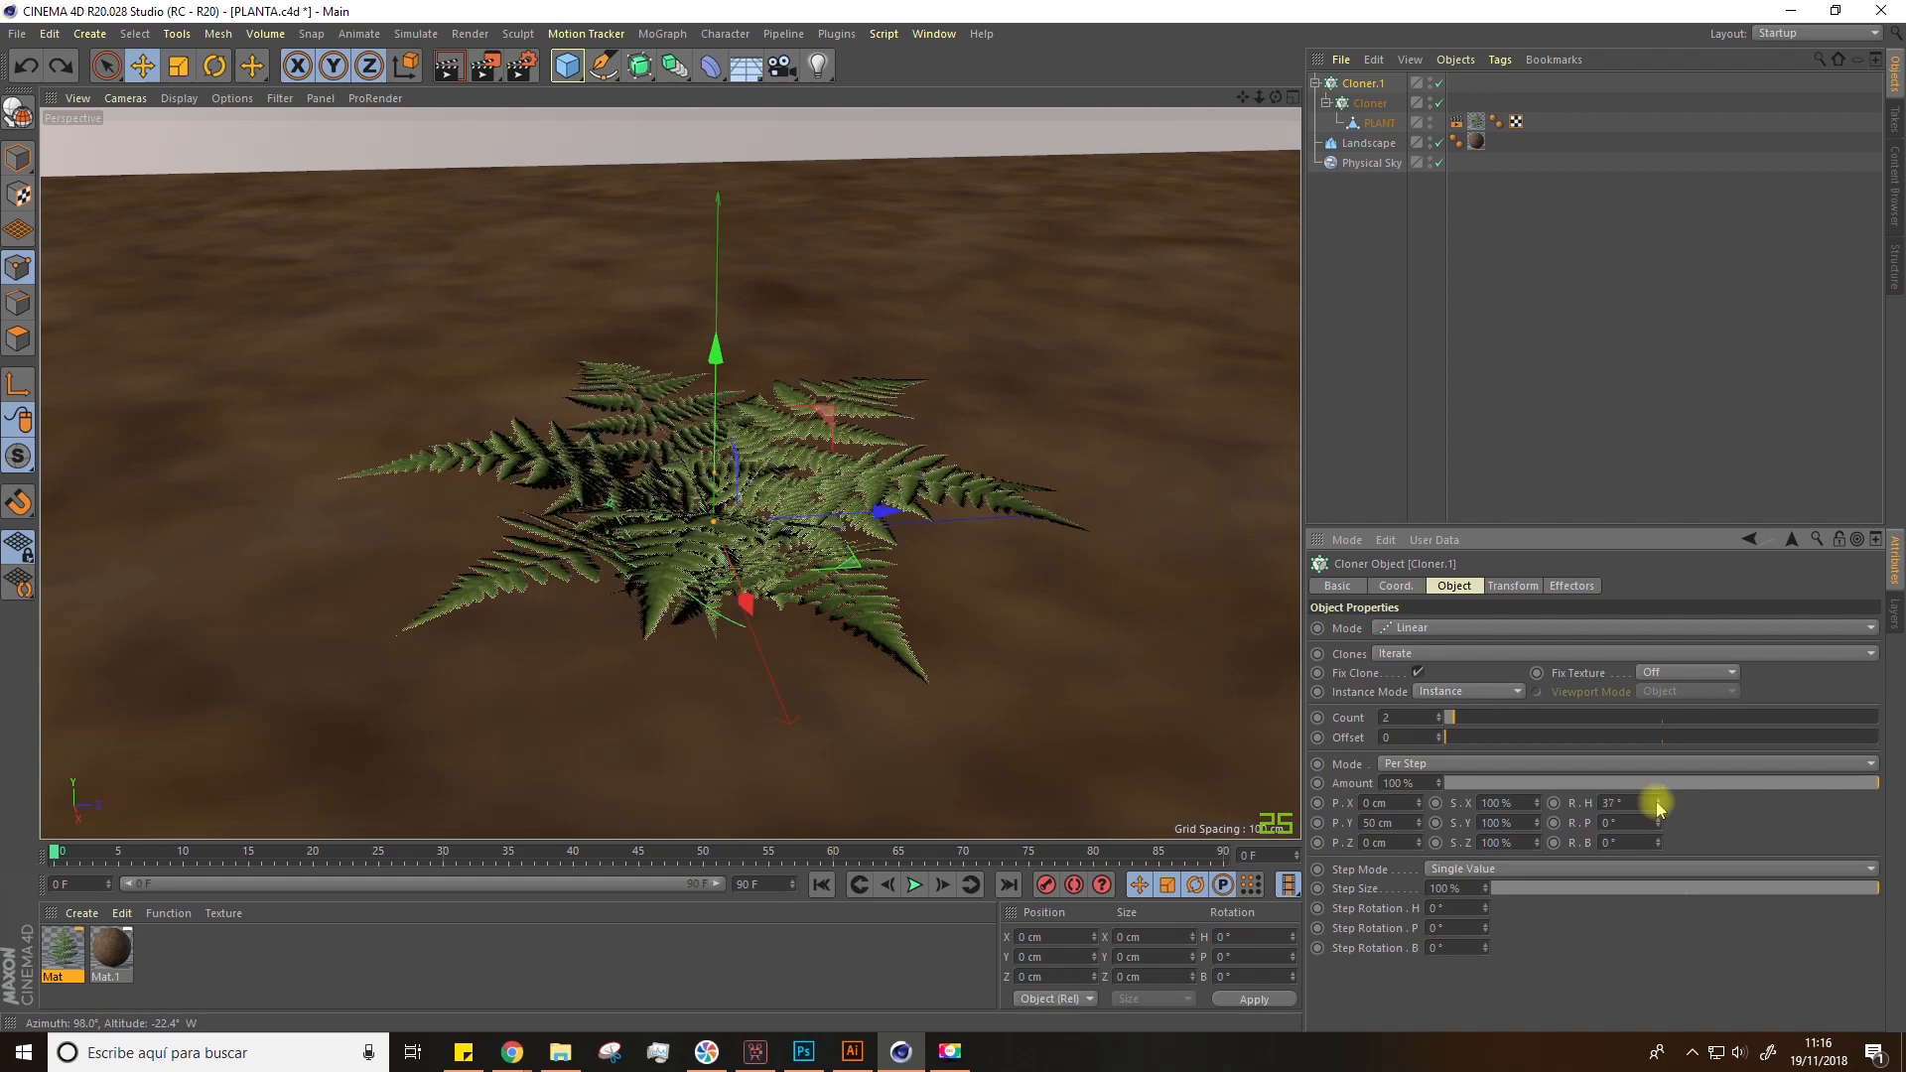
{"action": "left_click", "coordinate": [1656, 798]}
{"action": "left_click", "coordinate": [1657, 798]}
{"action": "left_click", "coordinate": [1657, 798]}
{"action": "left_click_drag", "start_coordinate": [880, 659], "coordinate": [1152, 224], "text": "alt"}
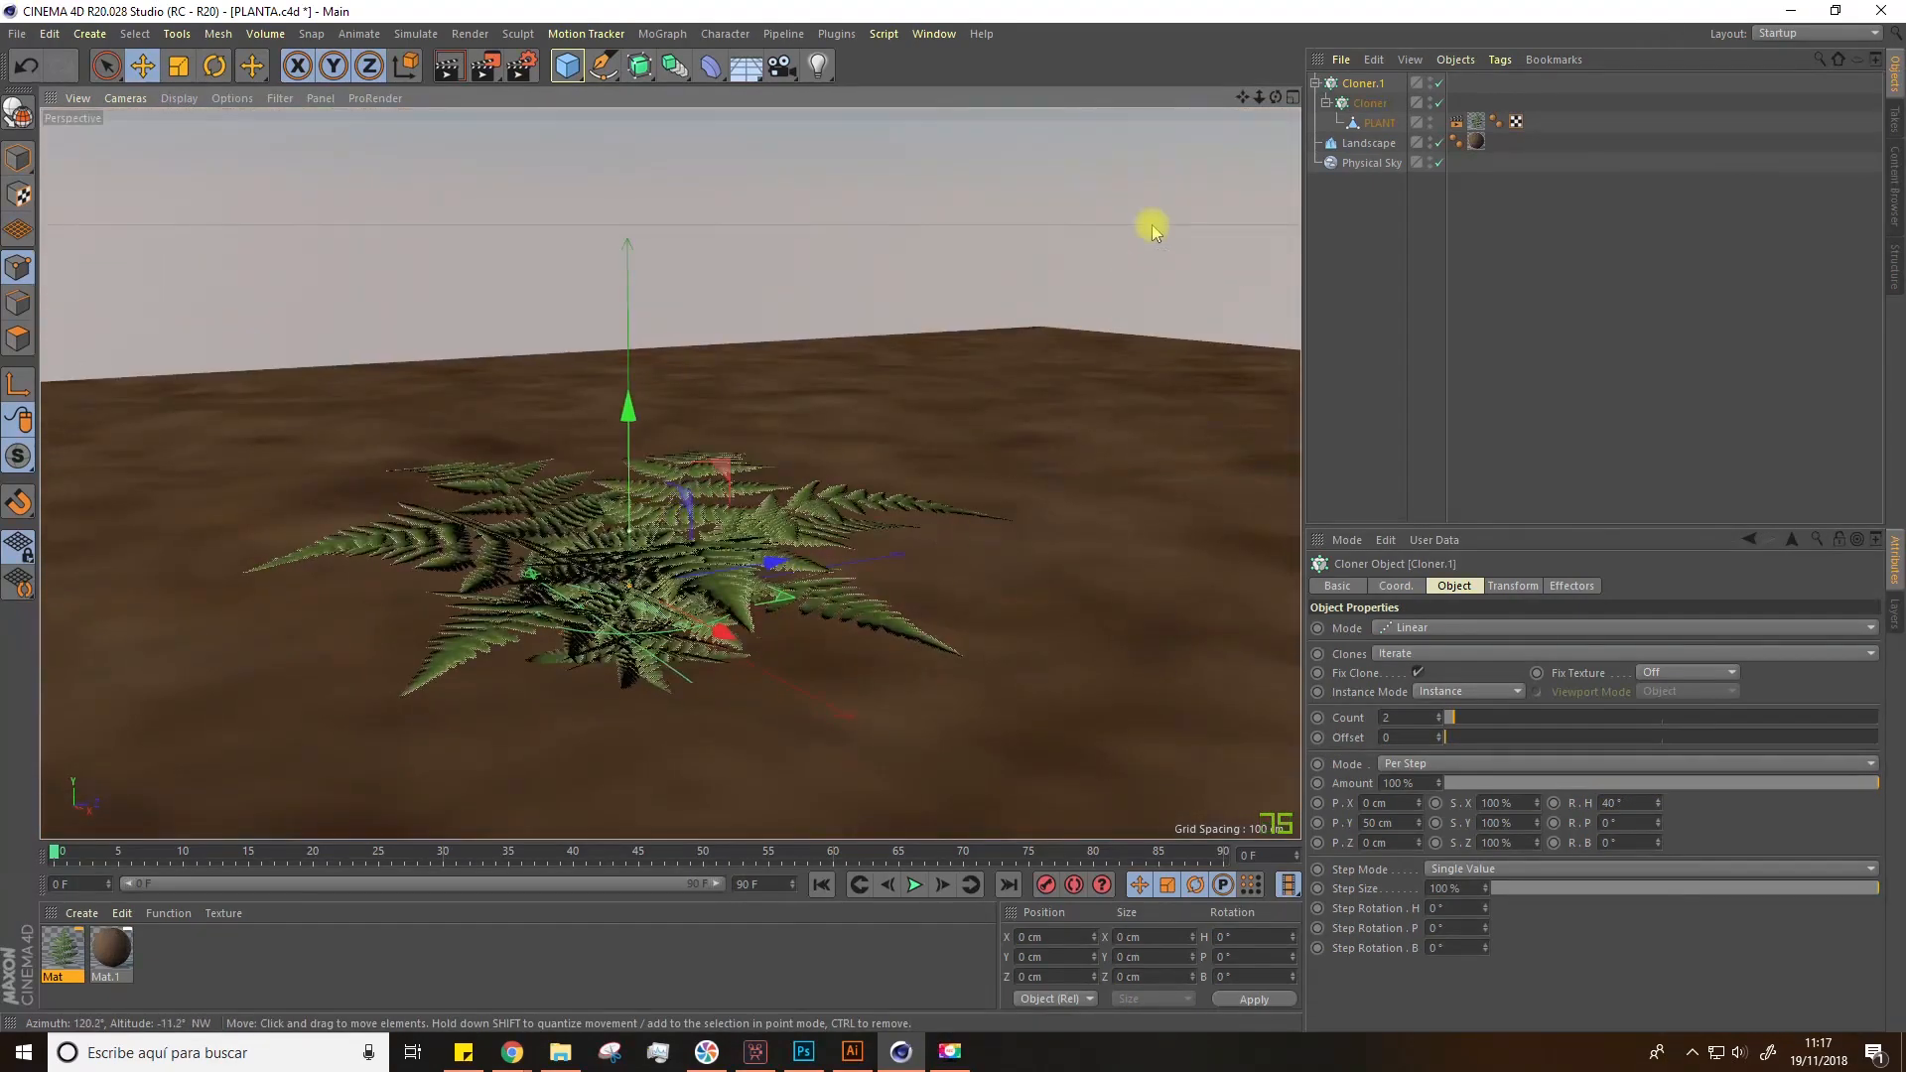
Step: Set the linear cloner's count to 3, its per-step scale to 80% on all axes and its Y position to 37 cm
{"action": "left_click", "coordinate": [1441, 715]}
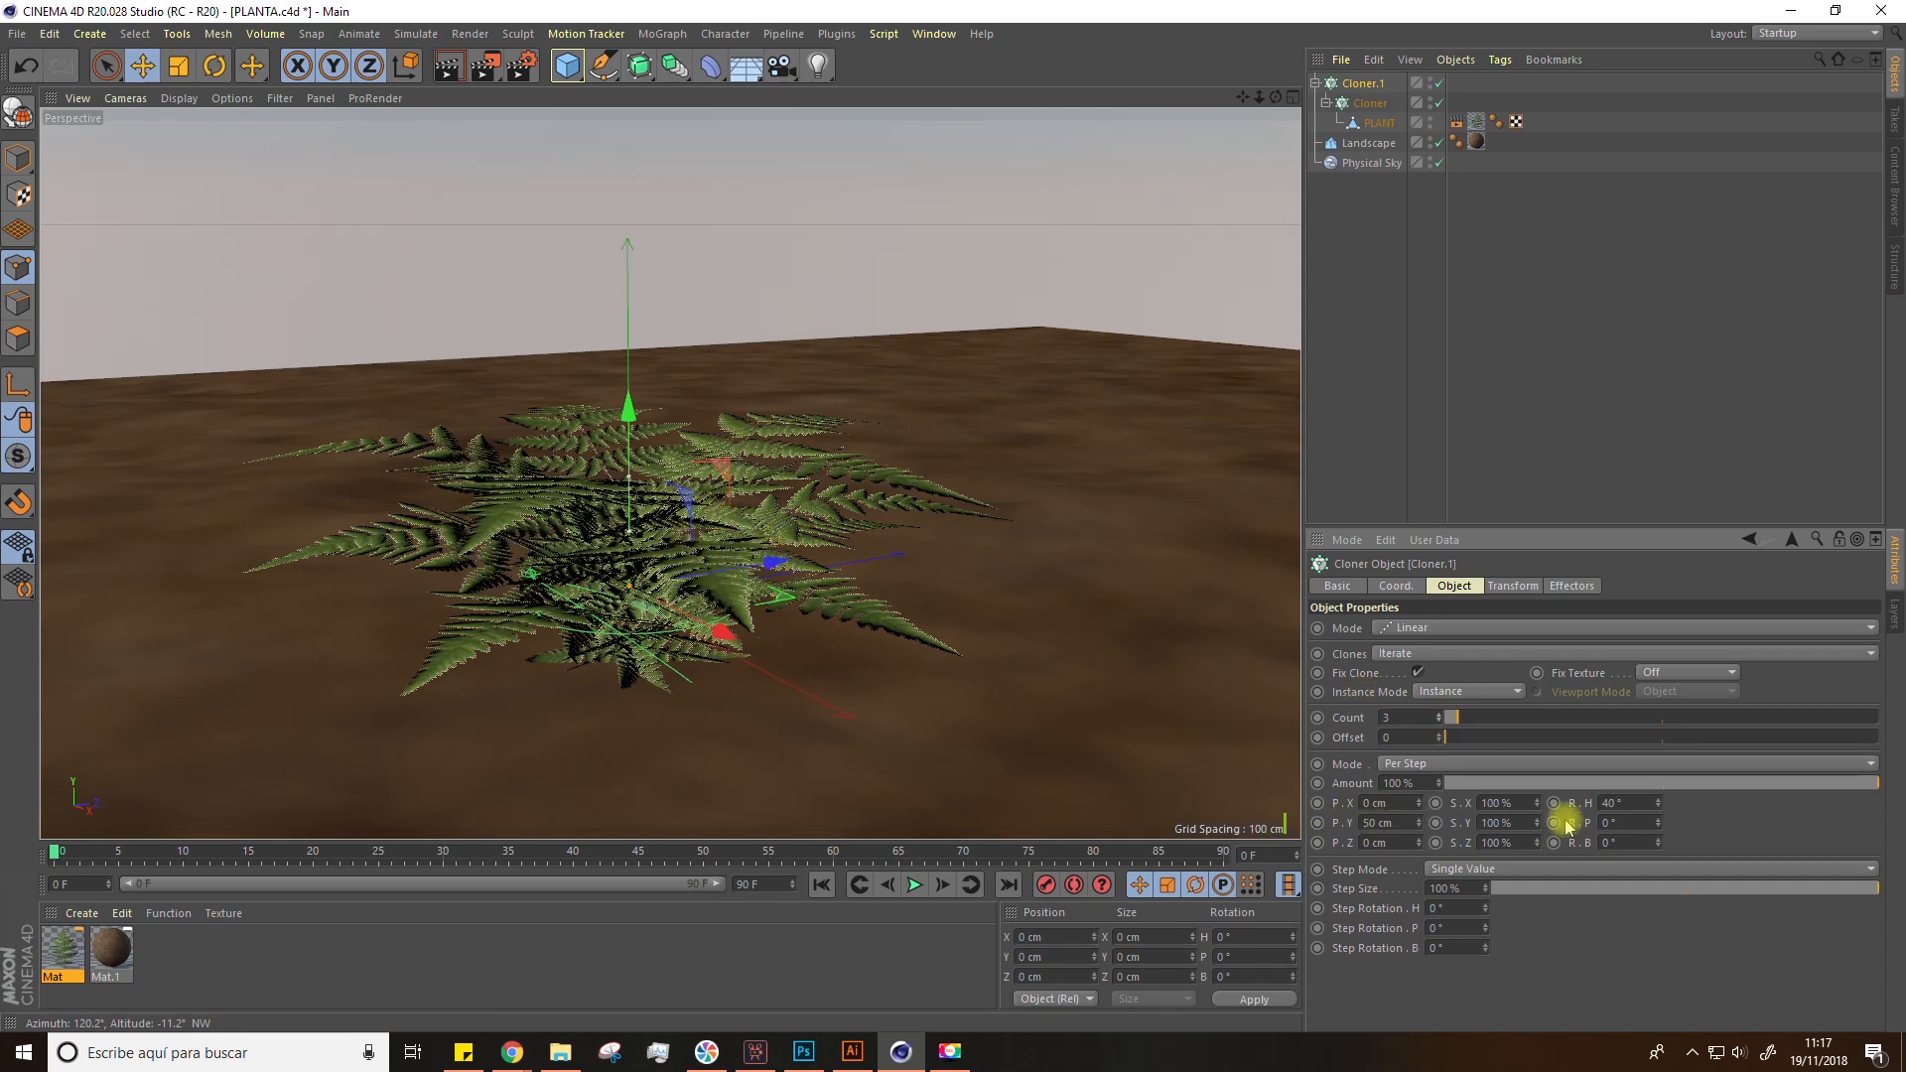
{"action": "left_click_drag", "start_coordinate": [1537, 803], "coordinate": [1537, 818]}
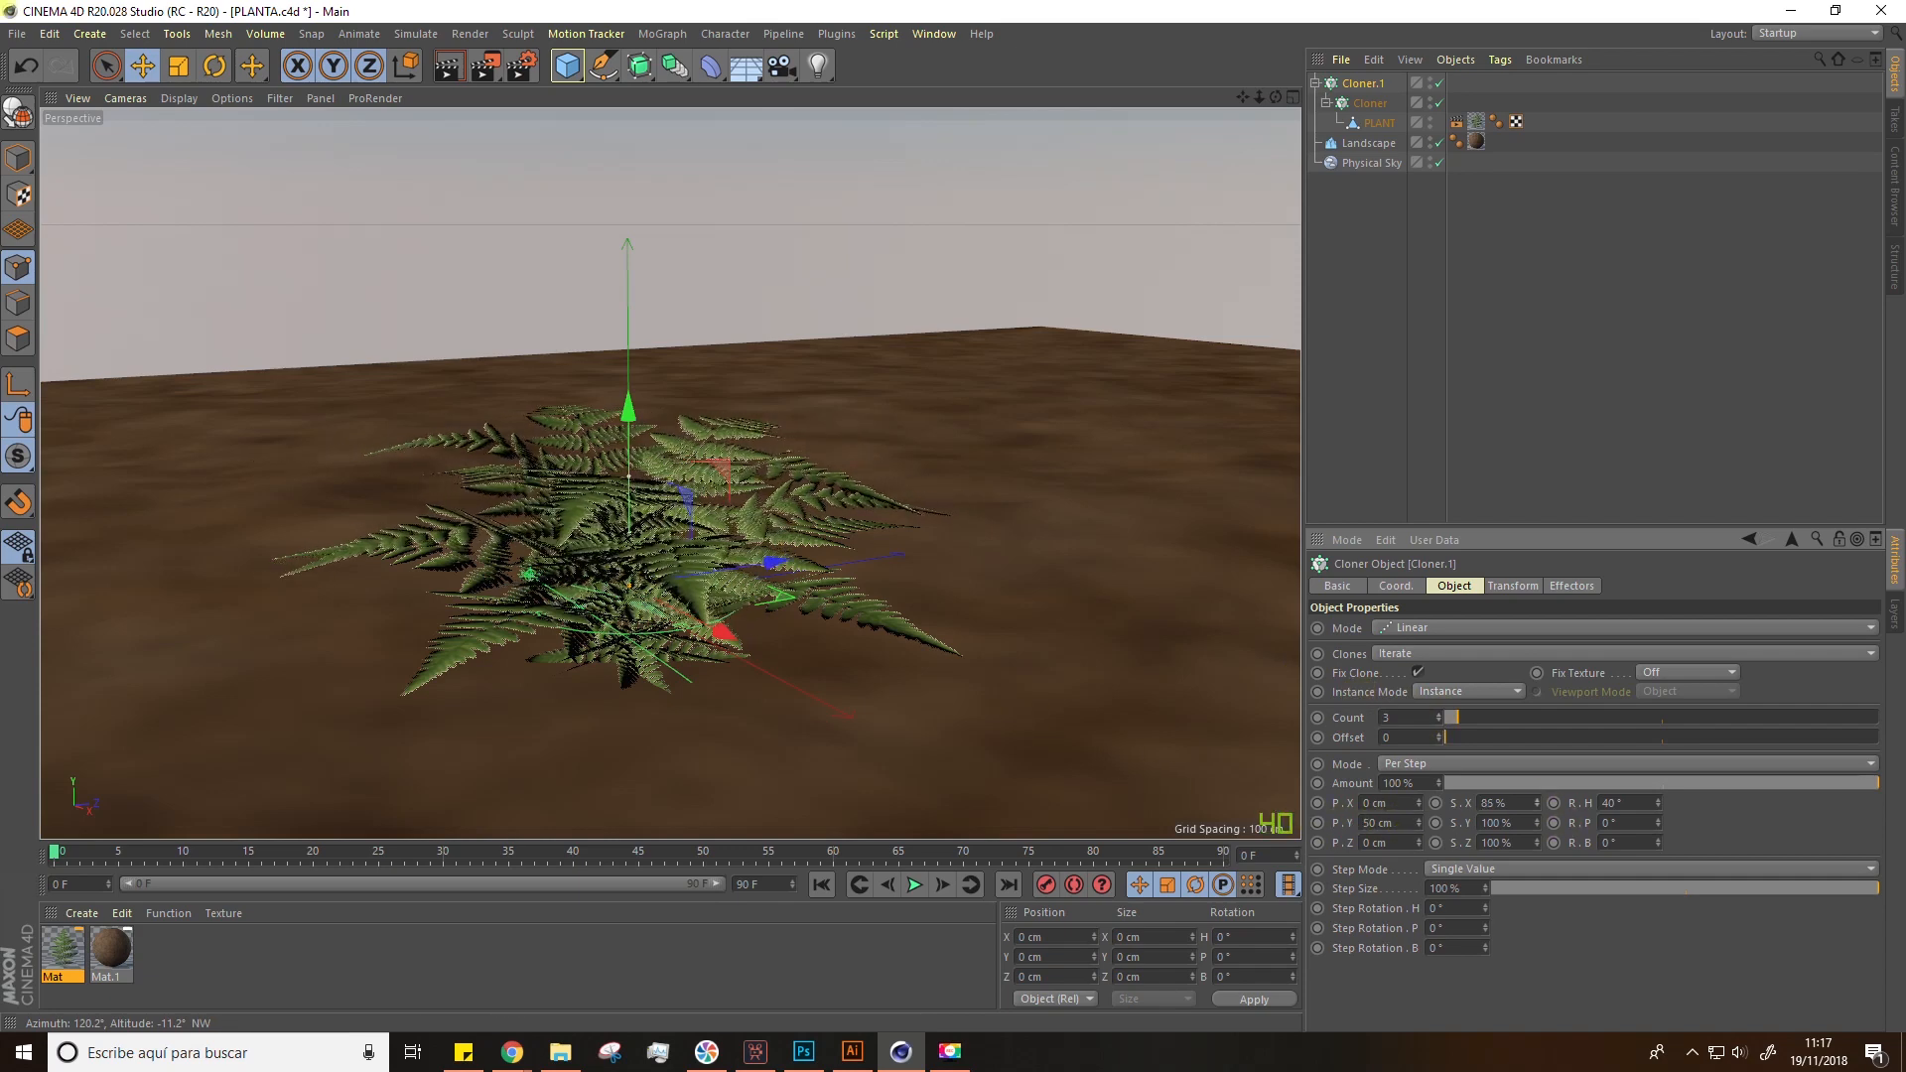
{"action": "left_click", "coordinate": [1527, 802]}
{"action": "type", "text": "80"}
{"action": "key", "text": "Tab"}
{"action": "type", "text": "80"}
{"action": "key", "text": "Tab"}
{"action": "type", "text": "8"}
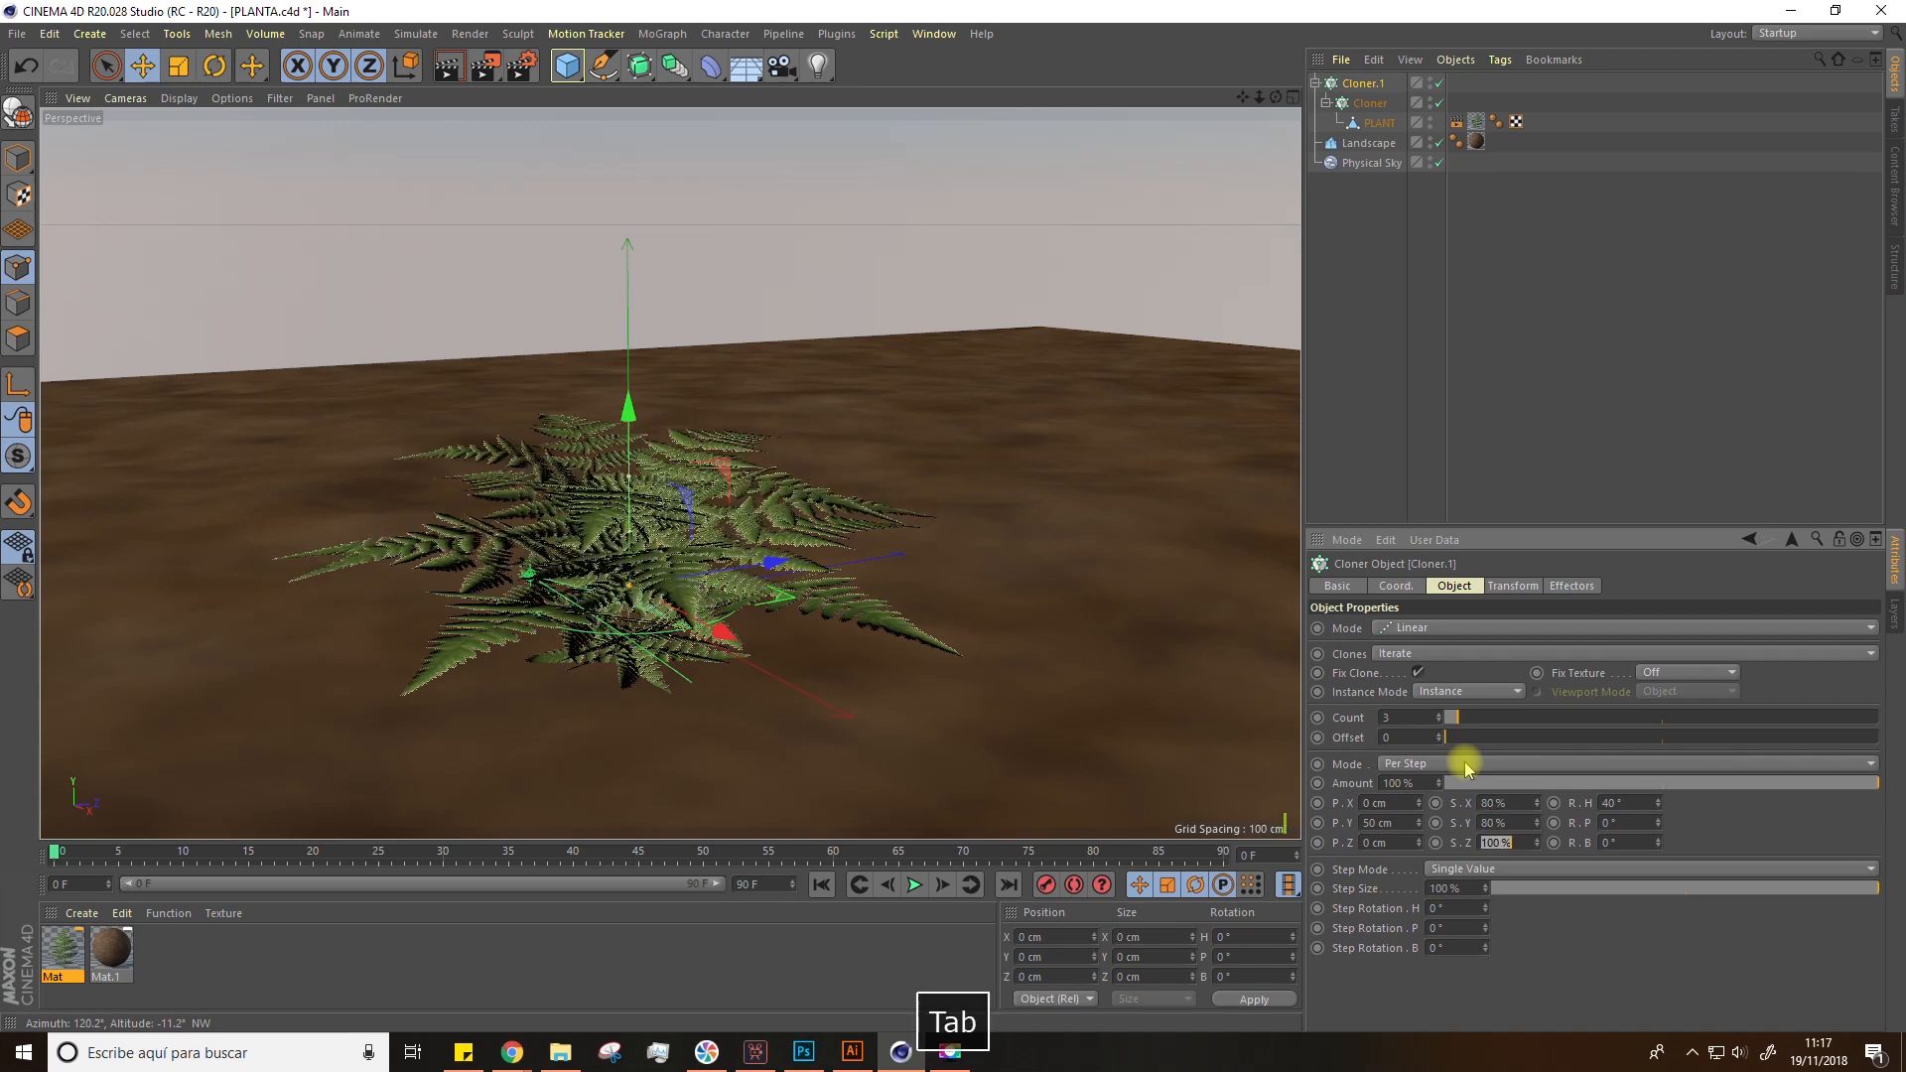
{"action": "type", "text": "0"}
{"action": "key", "text": "Tab"}
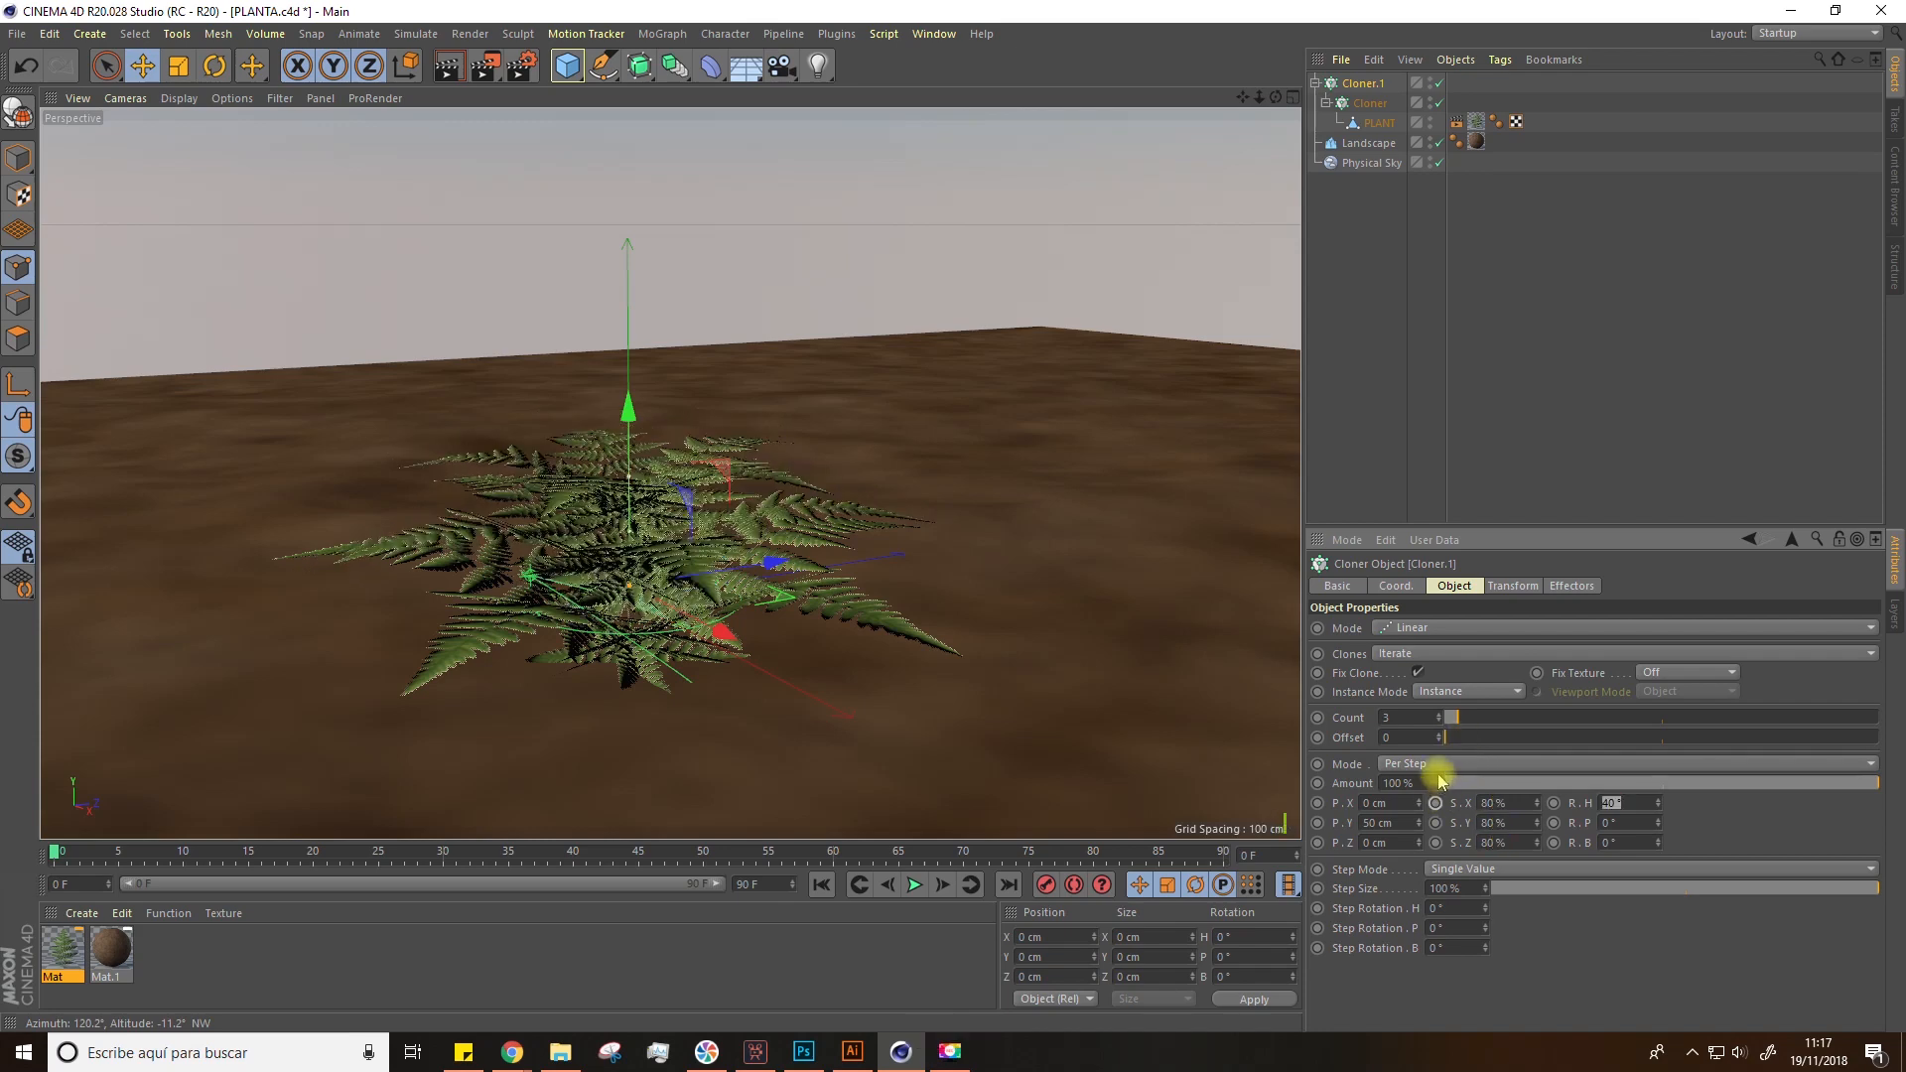
{"action": "left_click_drag", "start_coordinate": [1417, 824], "coordinate": [1418, 839]}
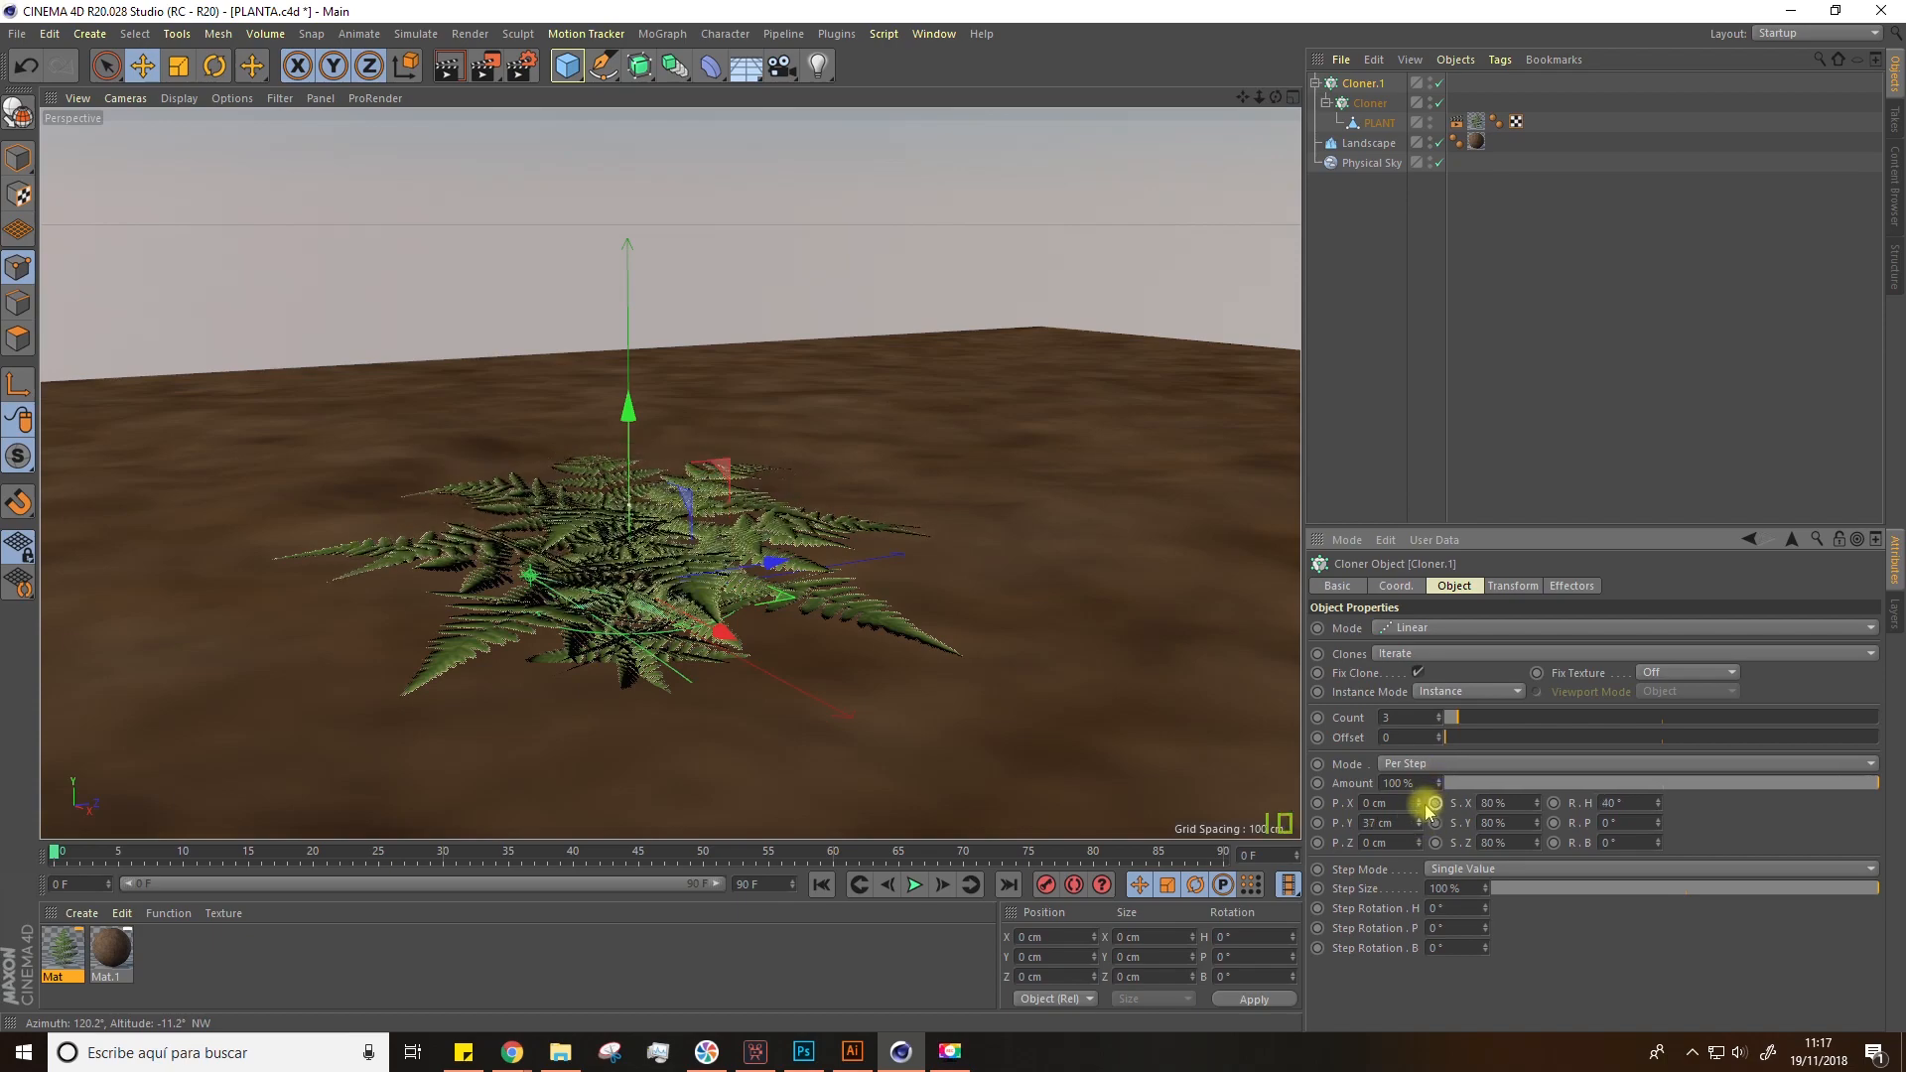
Step: Preview the fern plant with a viewport render from a few camera angles
{"action": "mouse_move", "coordinate": [883, 548]}
{"action": "left_mouse_down", "text": "alt"}
{"action": "mouse_move", "coordinate": [877, 592]}
{"action": "mouse_move", "coordinate": [875, 573]}
{"action": "left_mouse_up", "text": "alt"}
{"action": "scroll", "coordinate": [616, 633], "scroll_direction": "up", "scroll_amount": 3}
{"action": "mouse_move", "coordinate": [616, 634]}
{"action": "left_mouse_down", "text": "alt"}
{"action": "mouse_move", "coordinate": [621, 689]}
{"action": "mouse_move", "coordinate": [601, 628]}
{"action": "left_mouse_up", "text": "alt"}
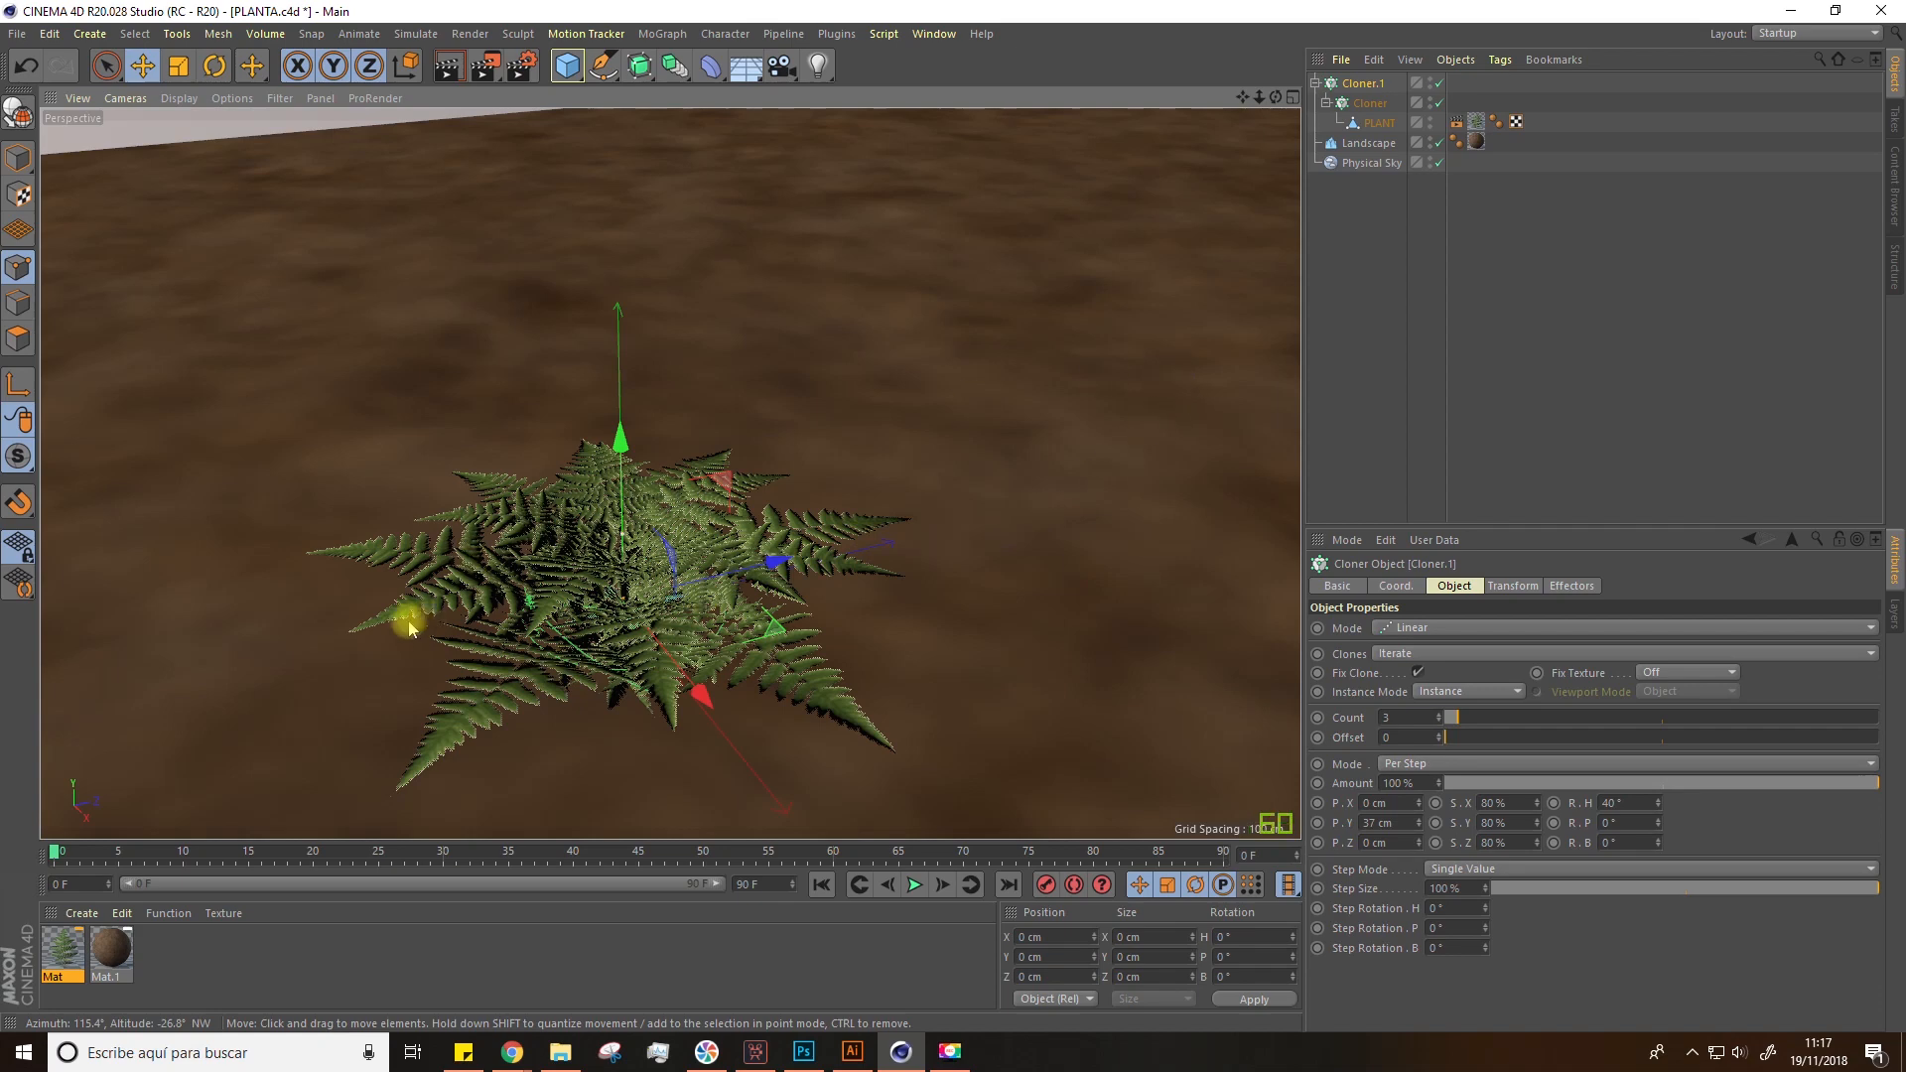
{"action": "scroll", "coordinate": [575, 591], "scroll_direction": "down", "scroll_amount": 2}
{"action": "left_click", "coordinate": [456, 69]}
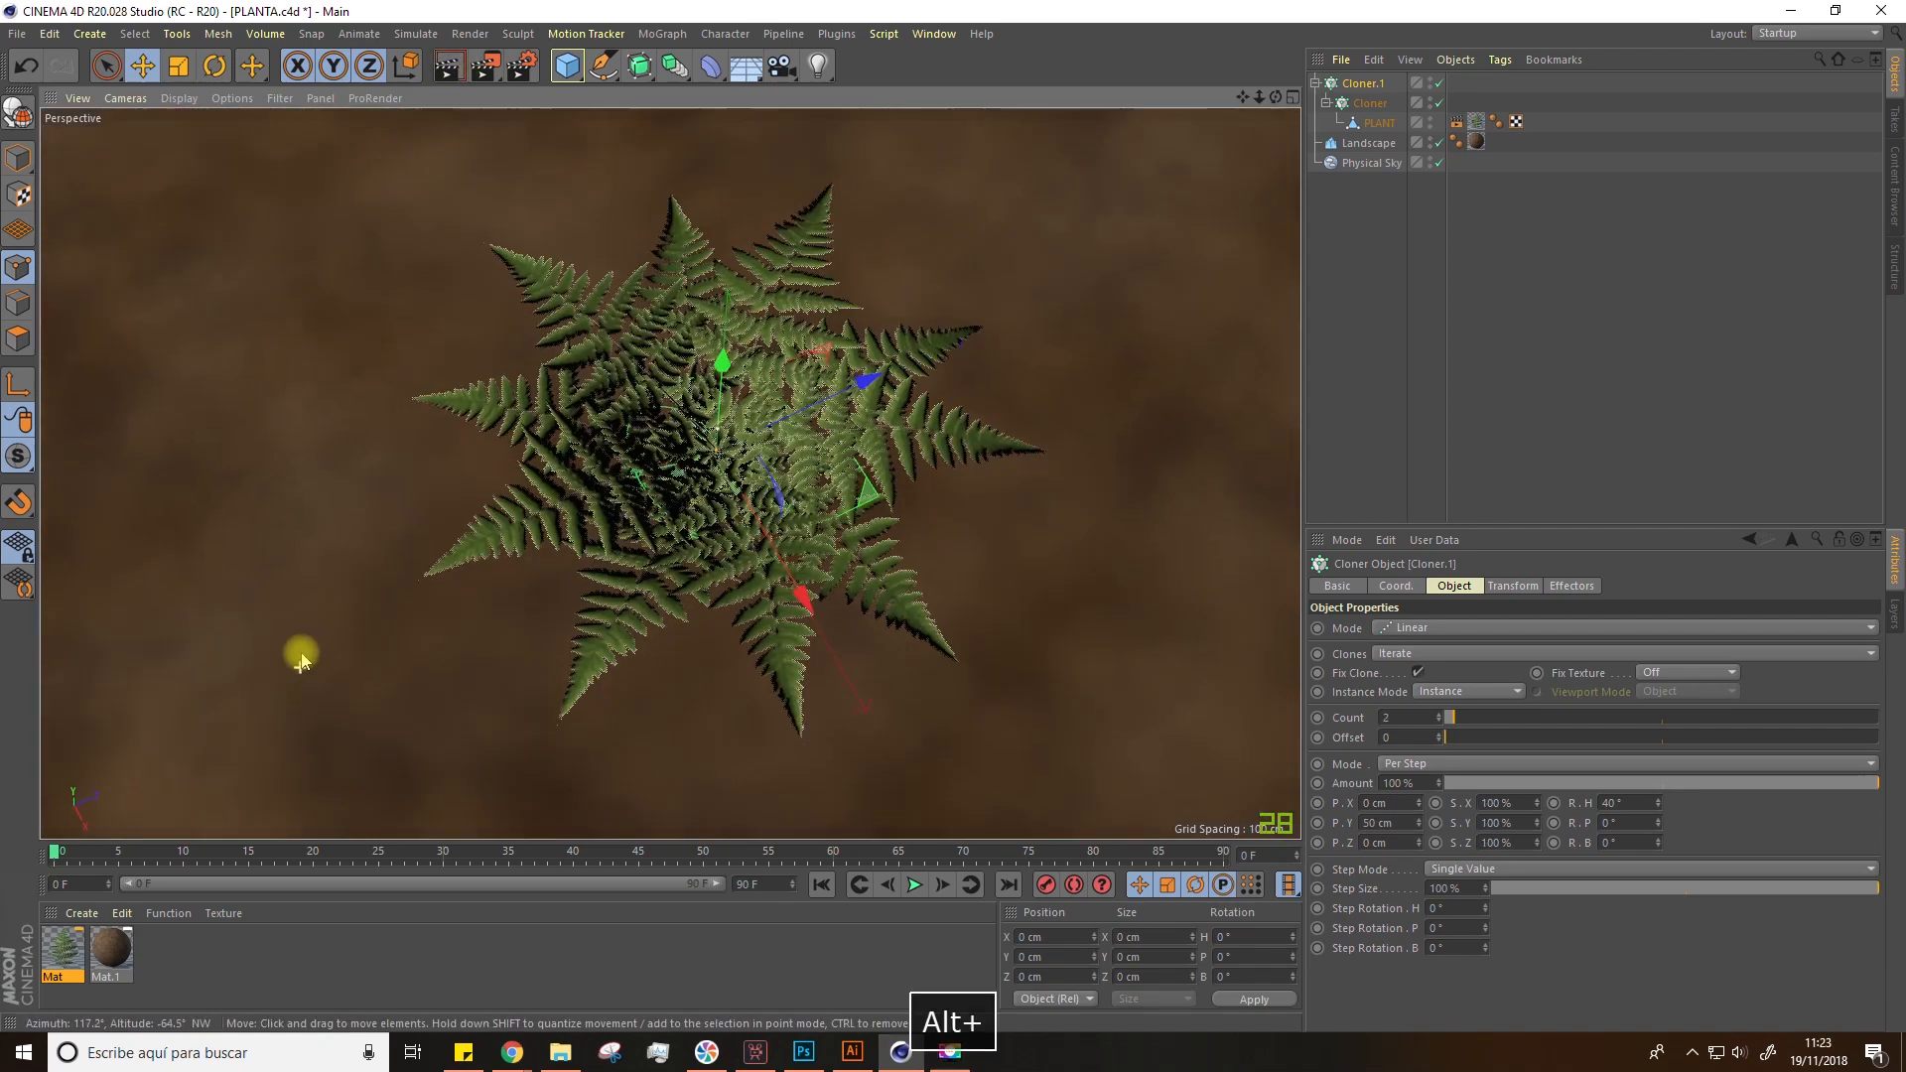
{"action": "left_click_drag", "start_coordinate": [307, 659], "coordinate": [325, 574], "text": "alt"}
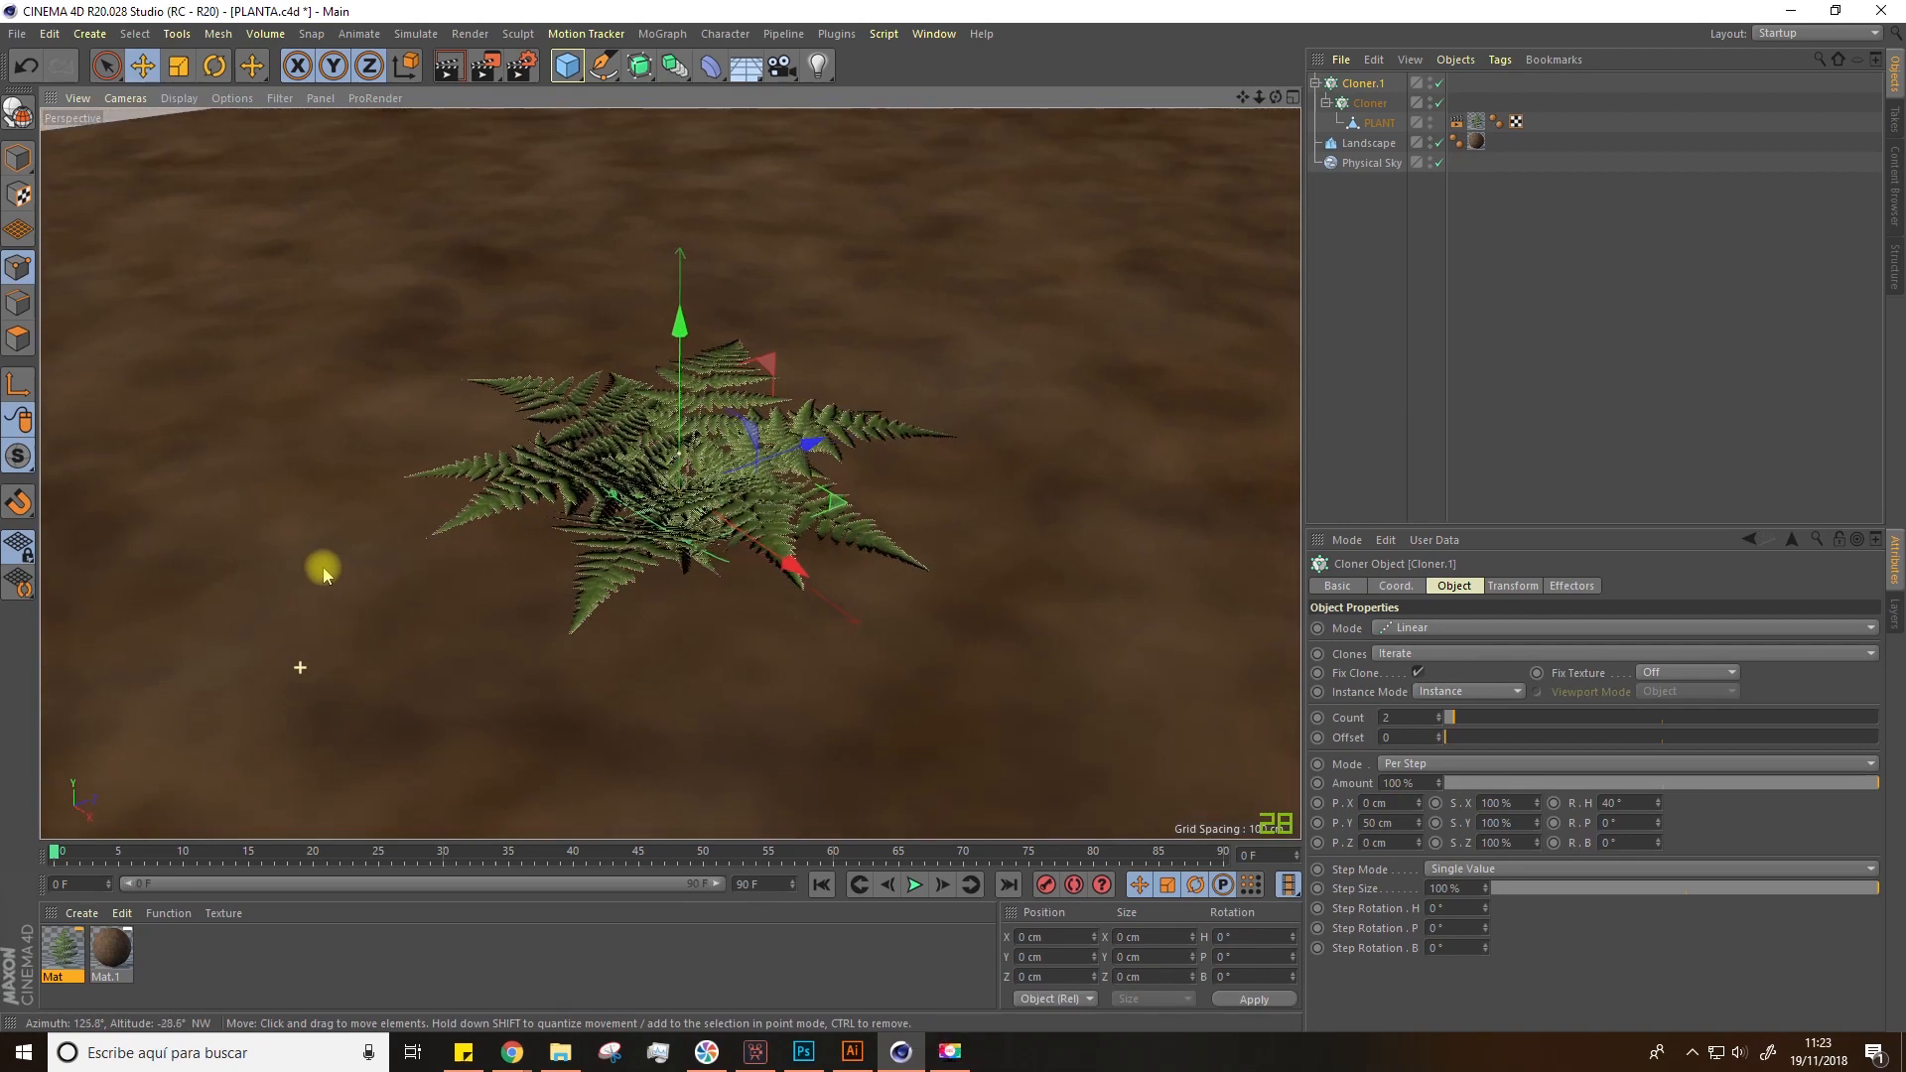
Step: Set the linear cloner's count to 3 and its per-step scale to 80% on X, Y and Z
{"action": "left_click", "coordinate": [1441, 715]}
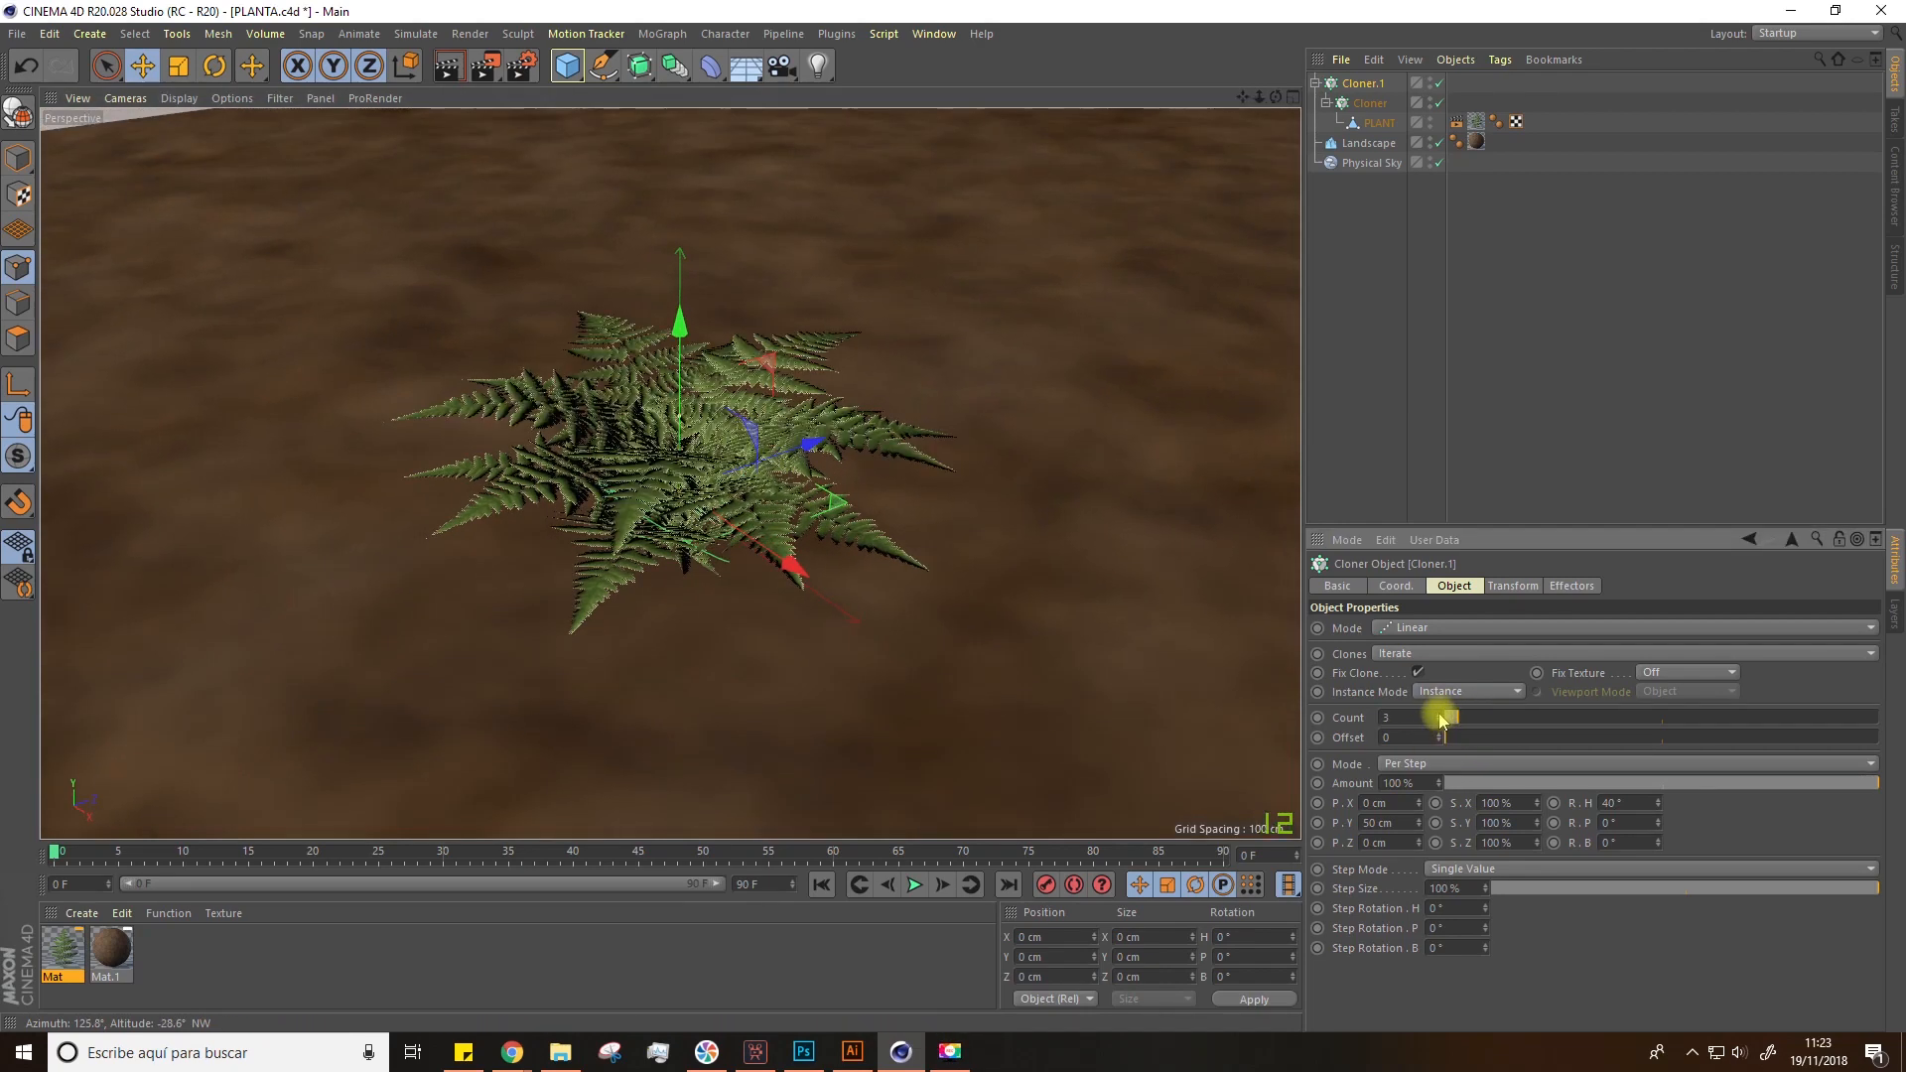
{"action": "left_click", "coordinate": [1467, 803]}
{"action": "type", "text": "80"}
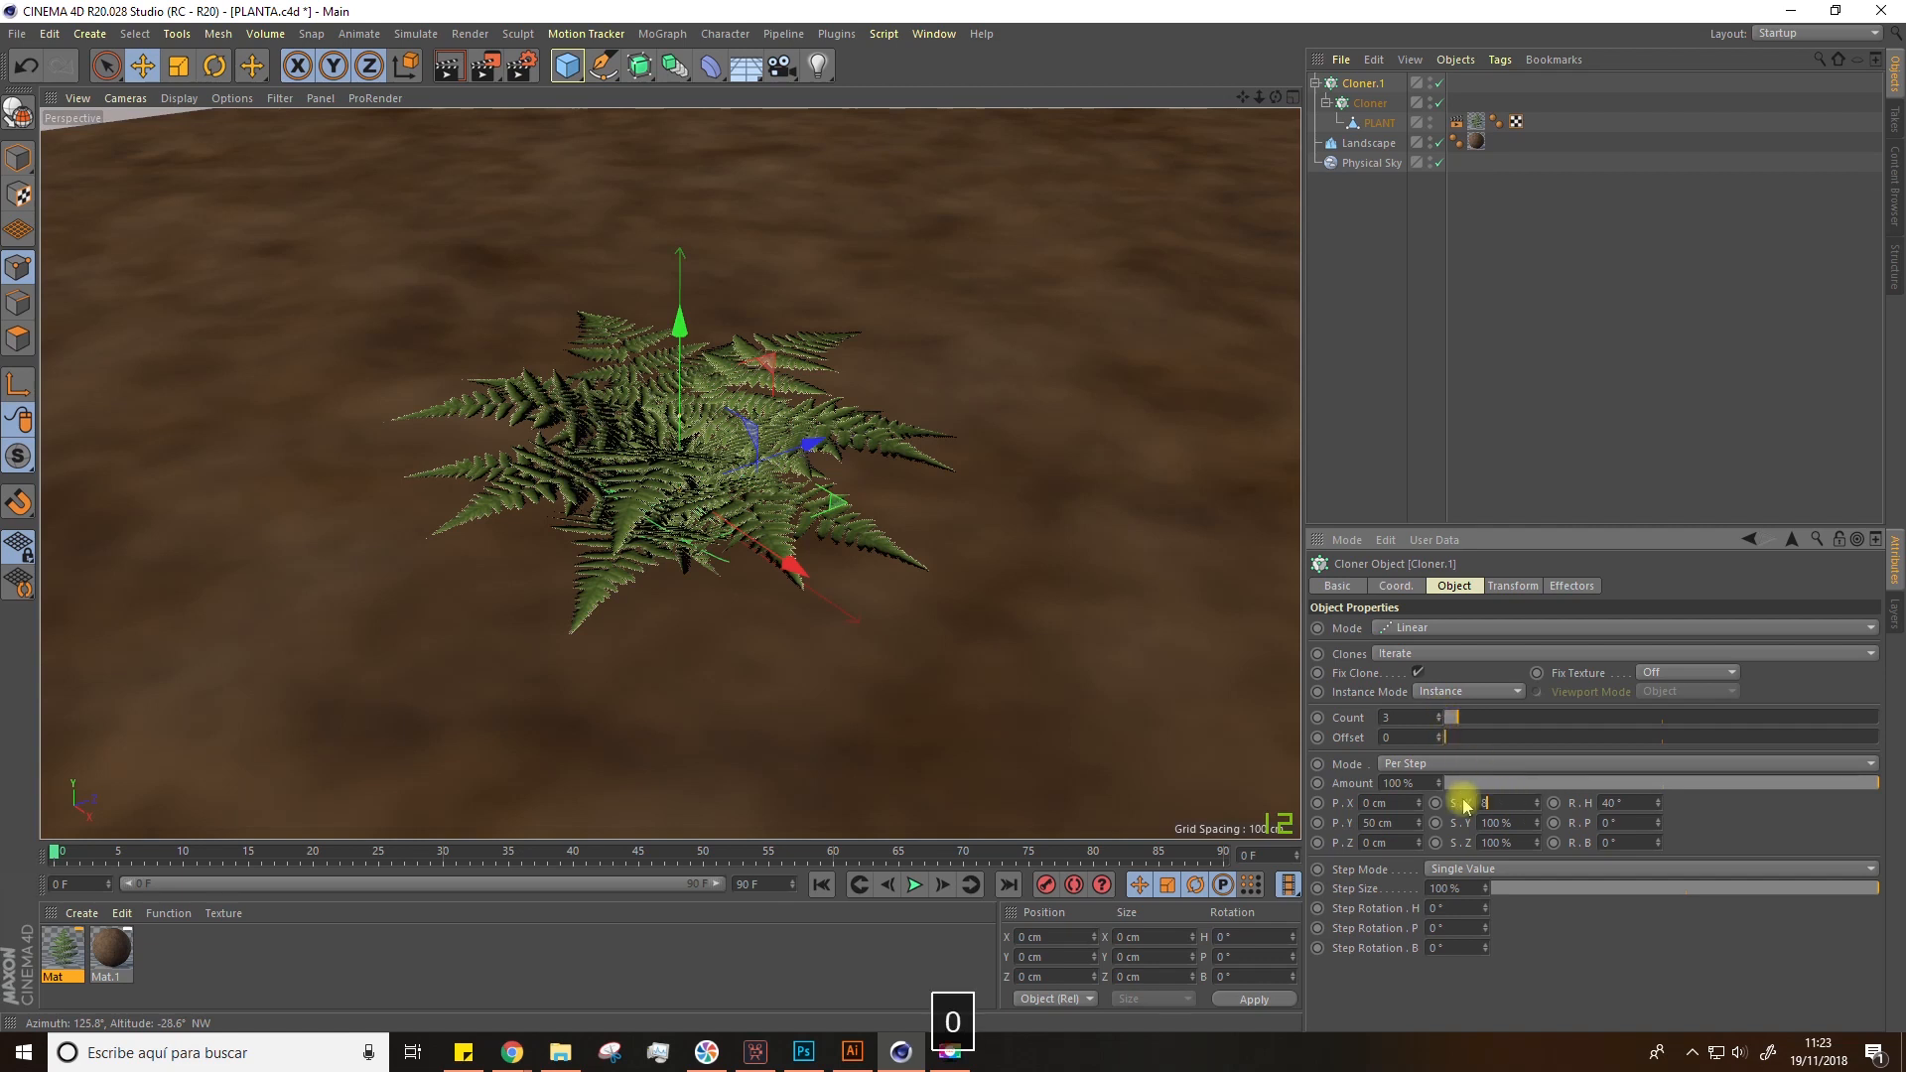
{"action": "type", "text": "0"}
{"action": "key", "text": "BackSpace"}
{"action": "key", "text": "Tab"}
{"action": "type", "text": "800"}
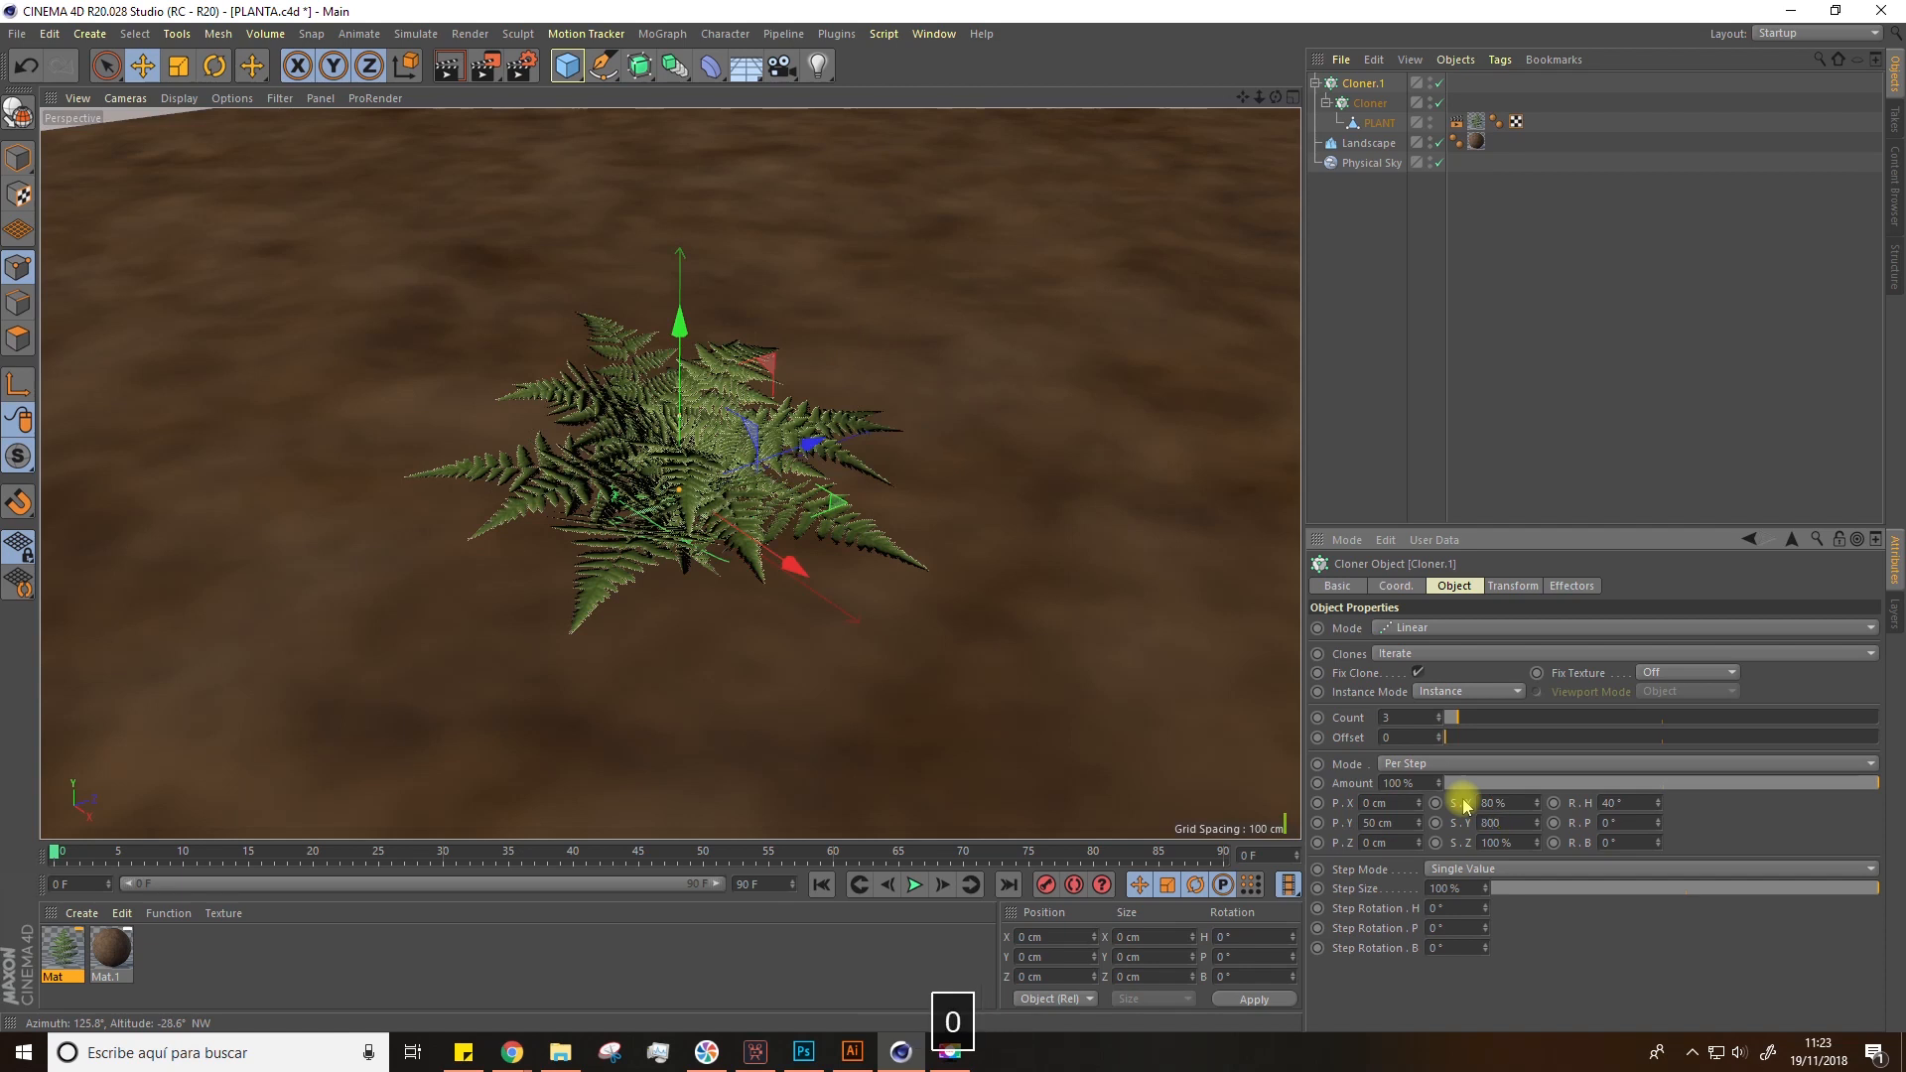
{"action": "key", "text": "BackSpace"}
{"action": "key", "text": "Tab"}
{"action": "type", "text": "8"}
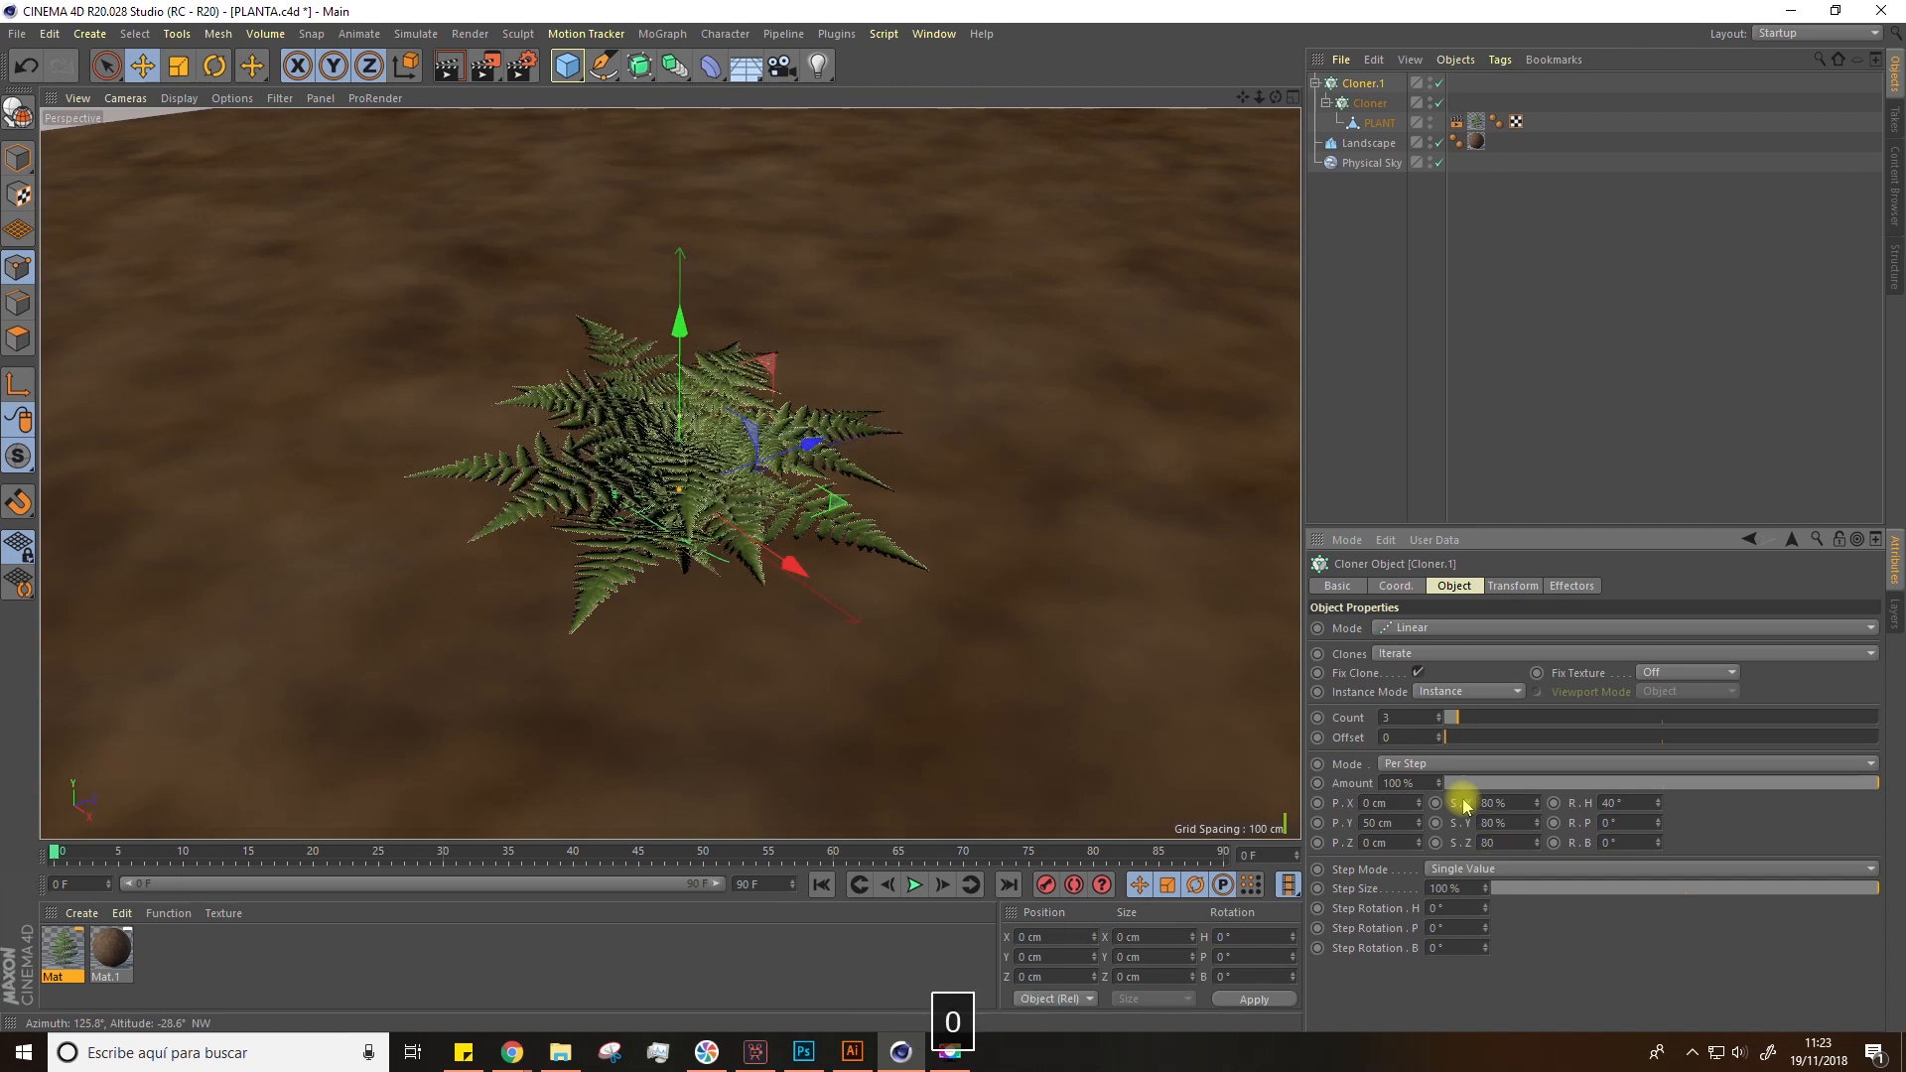
{"action": "key", "text": "Return"}
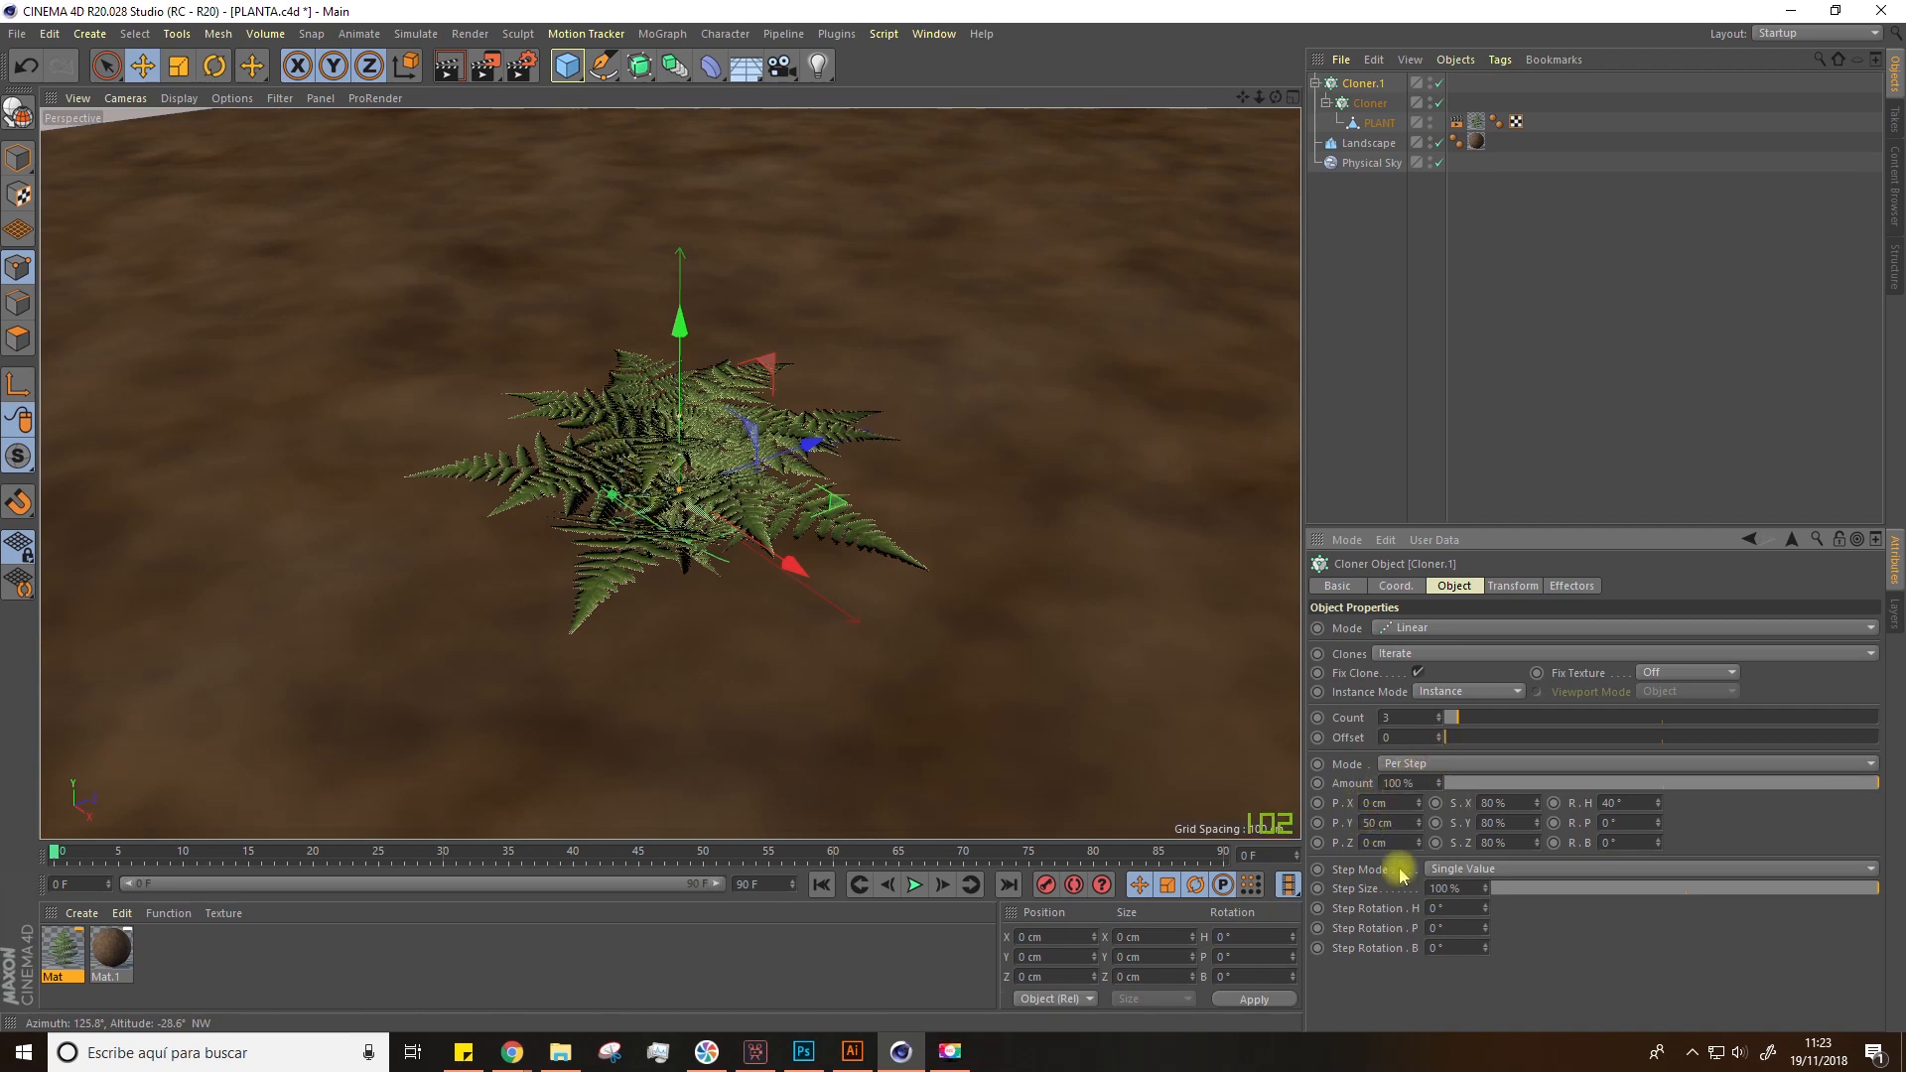
Step: Set the linear cloner's per-step Y position to 30 cm
{"action": "left_click_drag", "start_coordinate": [1377, 819], "coordinate": [1350, 809]}
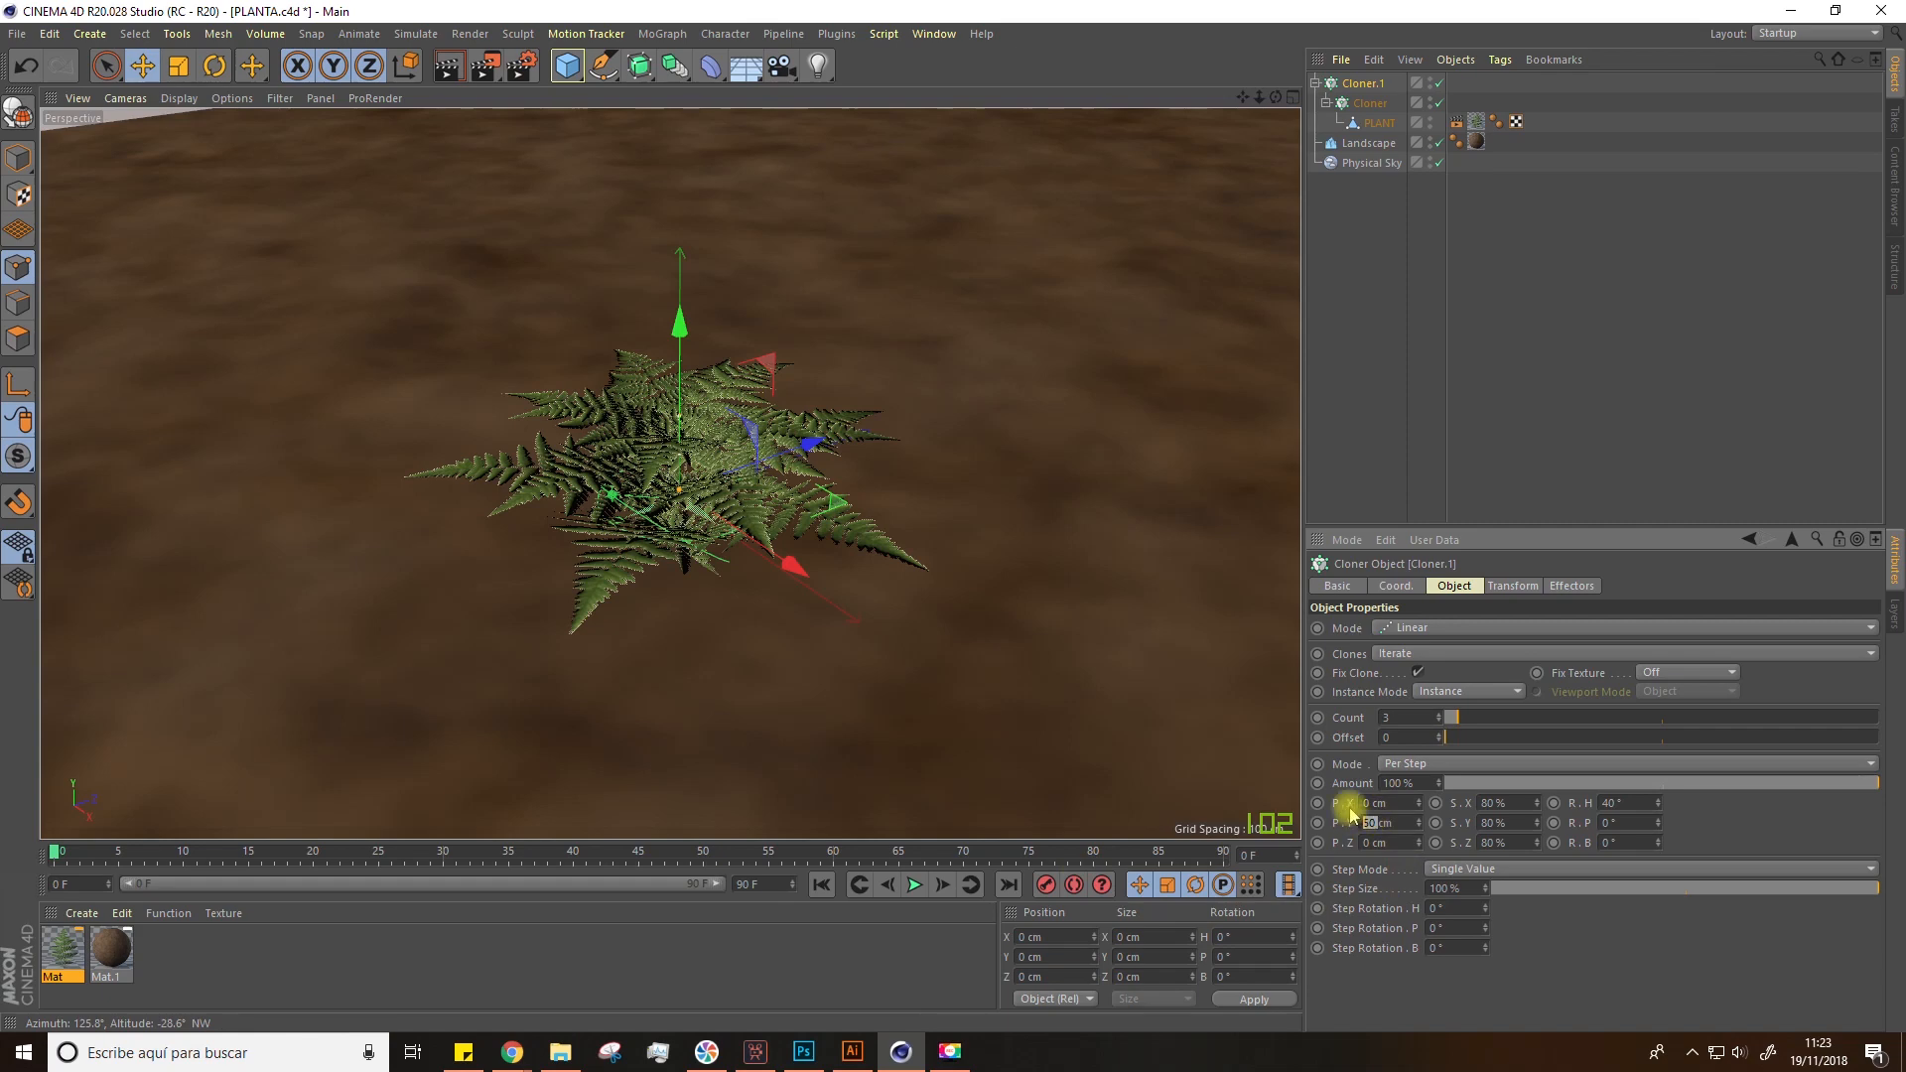
{"action": "type", "text": "3"}
{"action": "key", "text": "Return"}
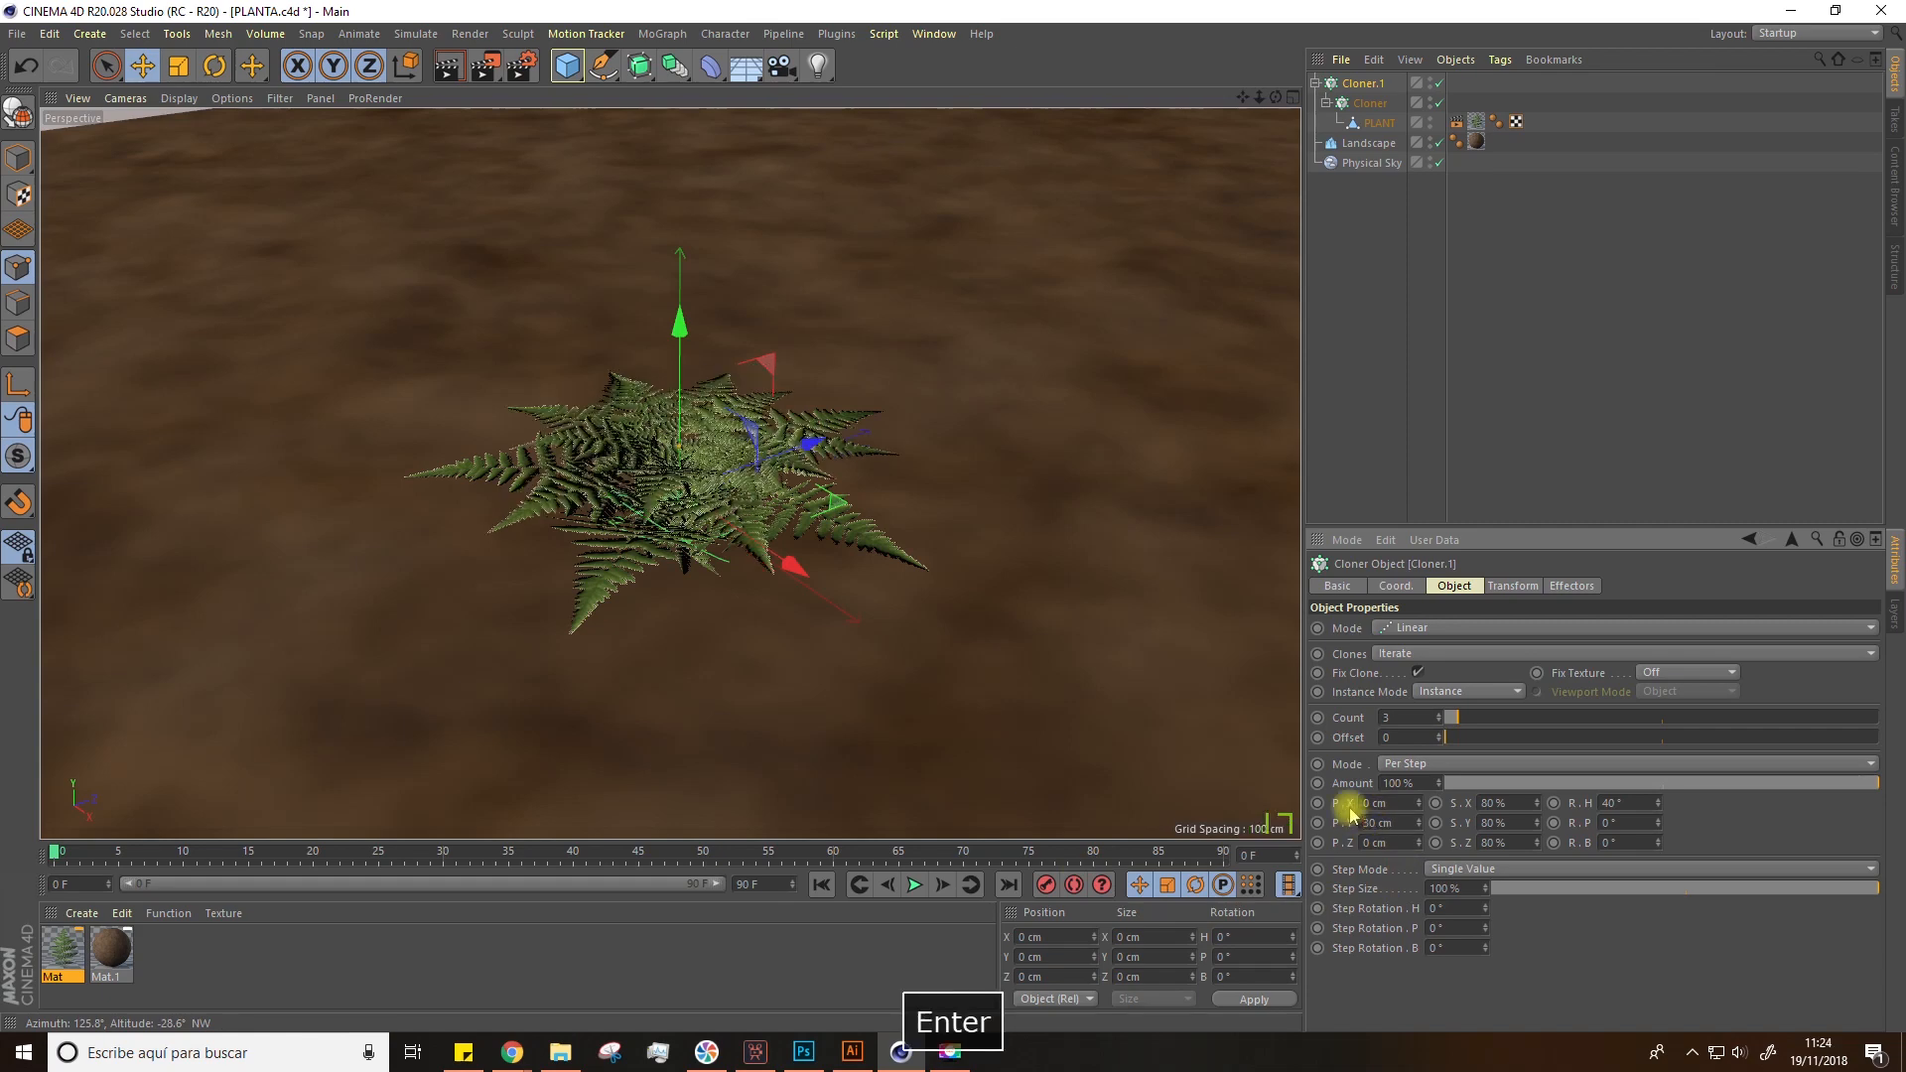
{"action": "scroll", "coordinate": [779, 553], "scroll_direction": "up", "scroll_amount": 4}
{"action": "left_click_drag", "start_coordinate": [573, 357], "coordinate": [553, 434], "text": "alt"}
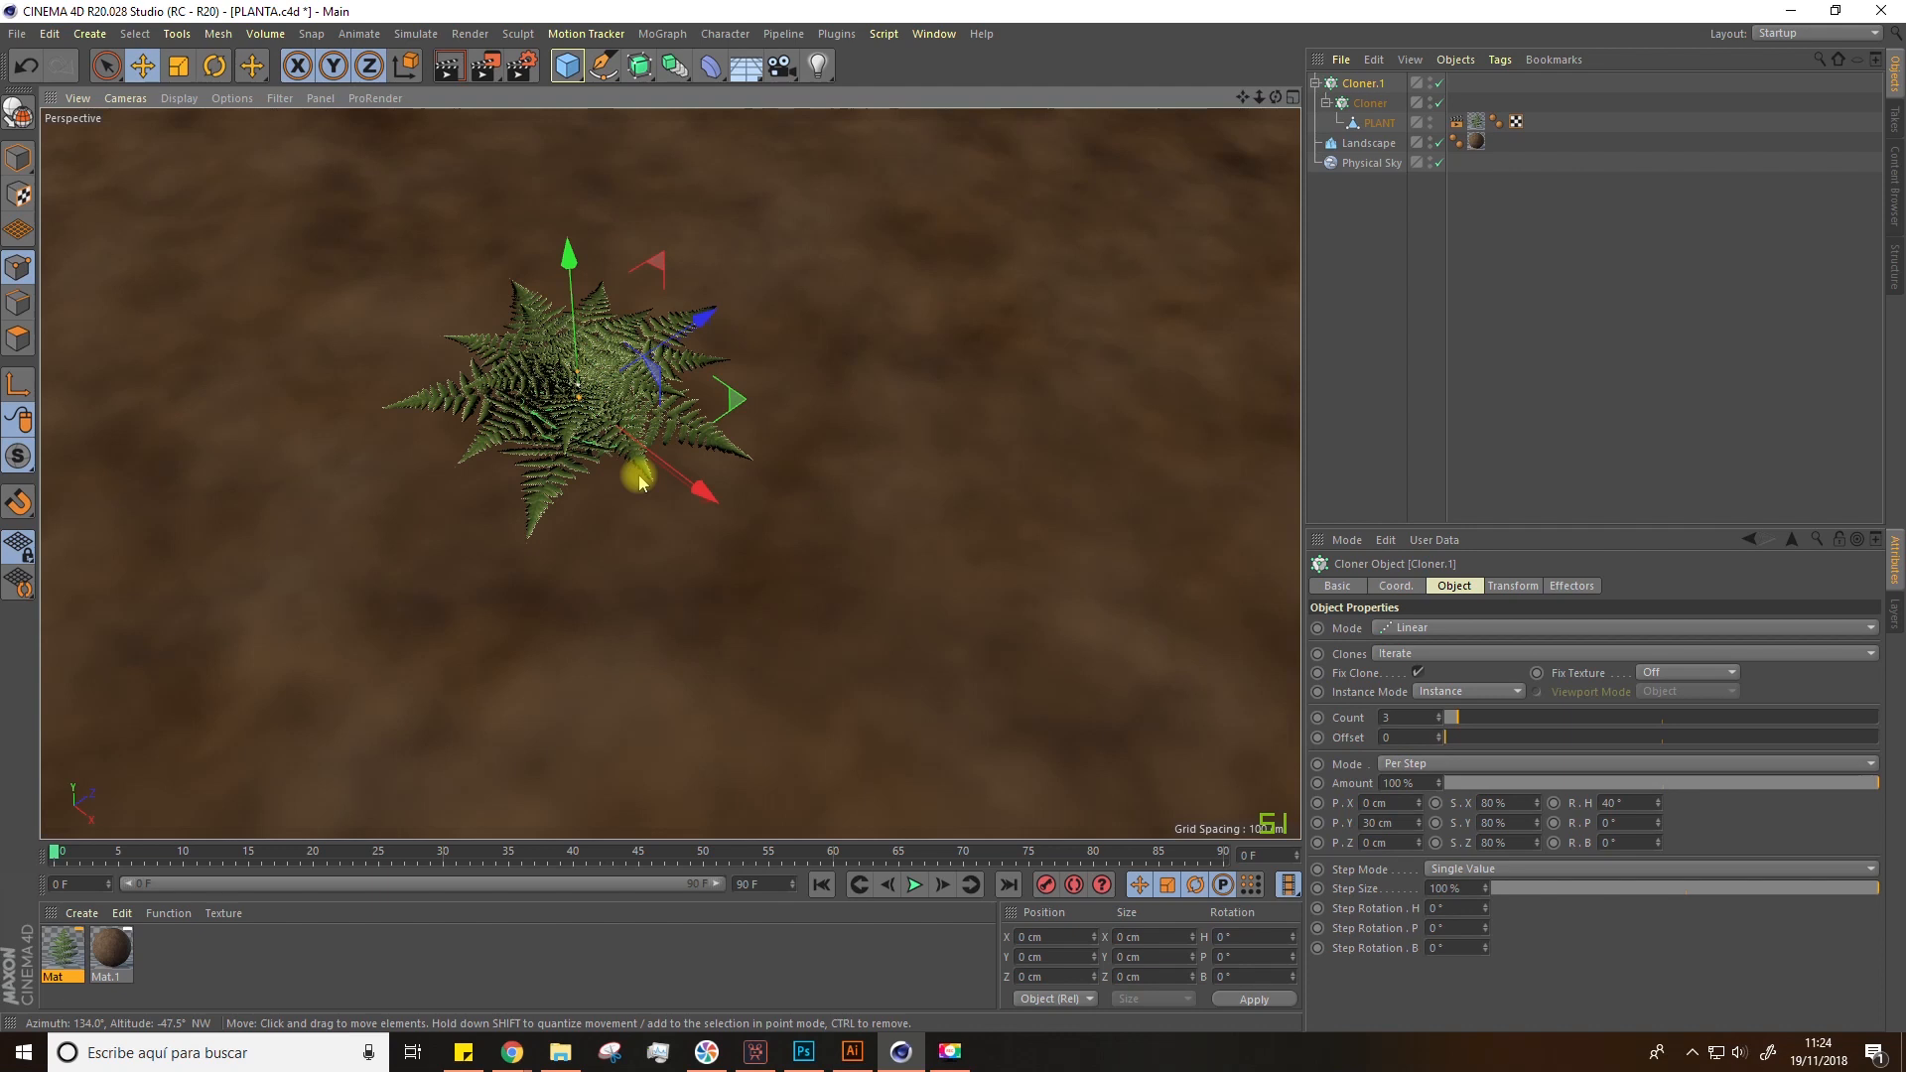
Step: Group the whole fern cloner hierarchy into a Null object
{"action": "left_click", "coordinate": [1348, 301]}
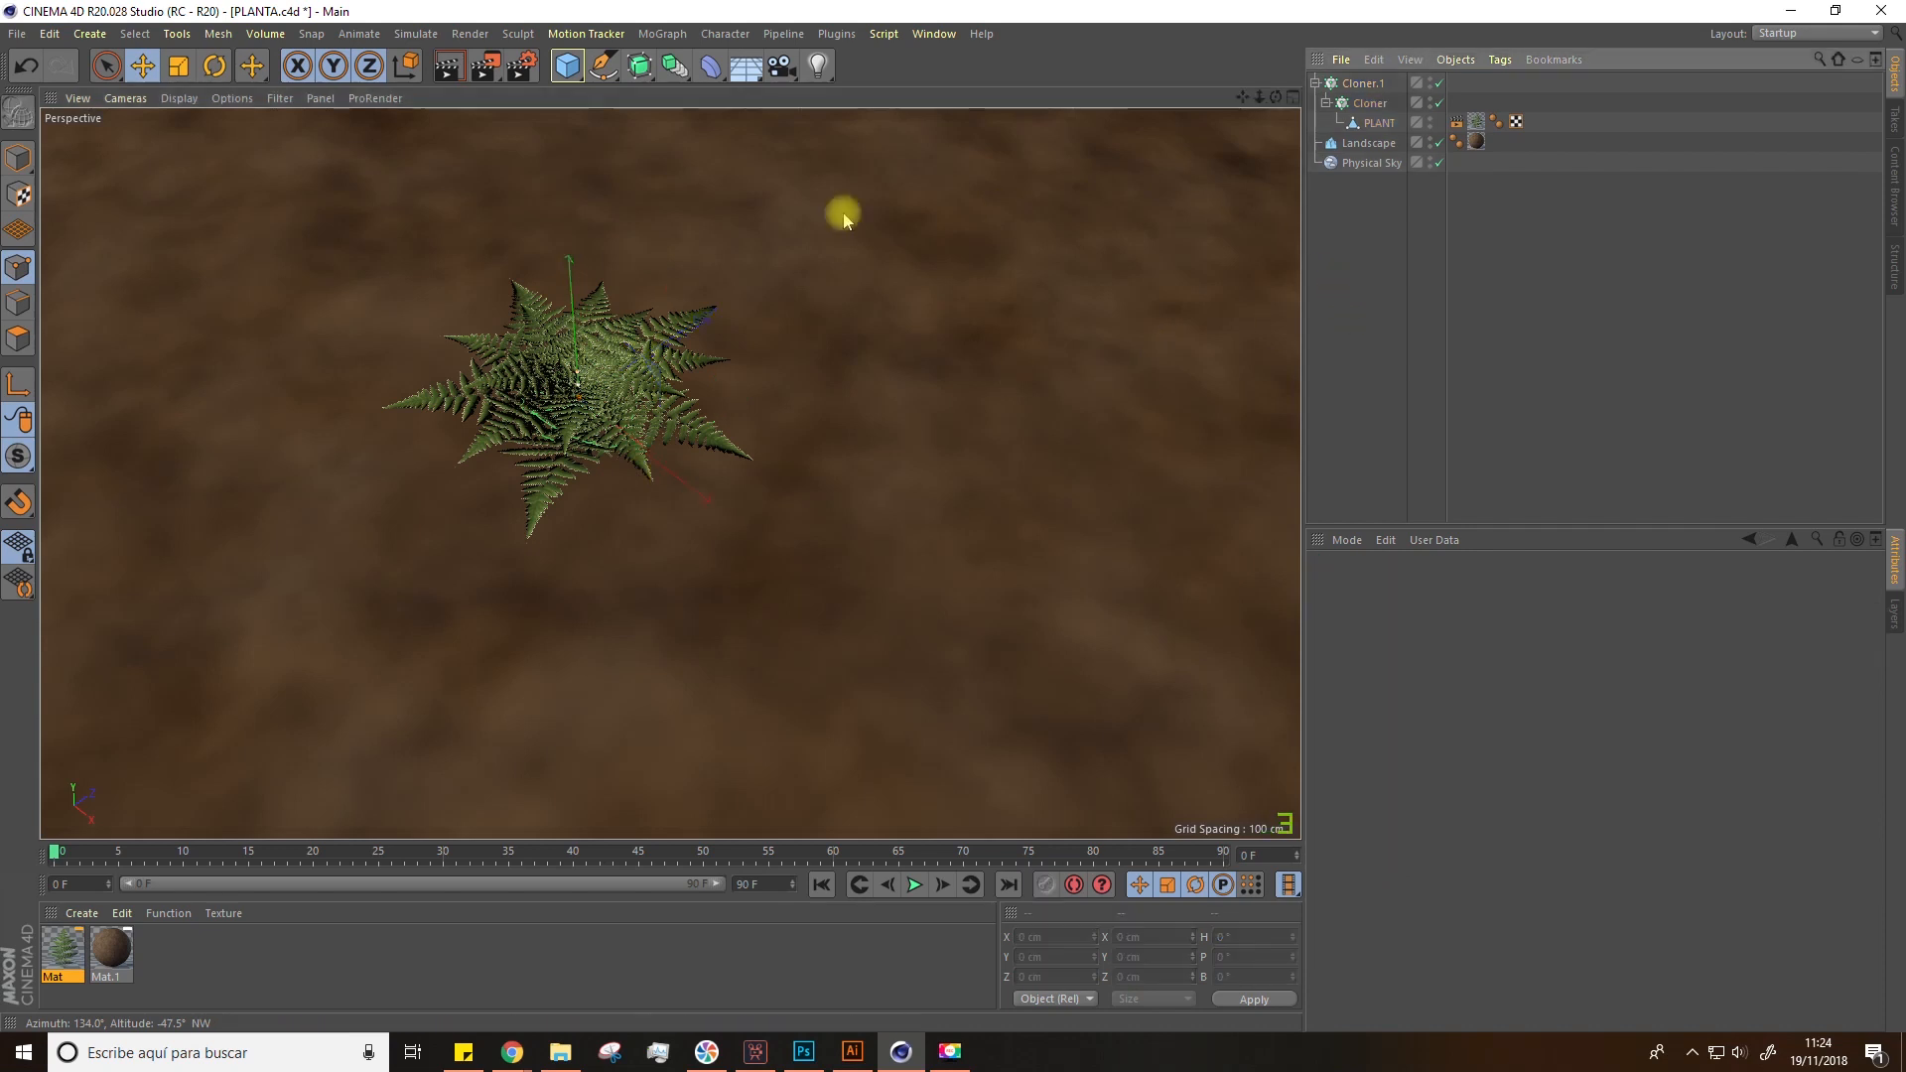
{"action": "left_click", "coordinate": [1362, 84]}
{"action": "left_click", "coordinate": [1379, 123], "text": "shift"}
{"action": "right_click", "coordinate": [1379, 127]}
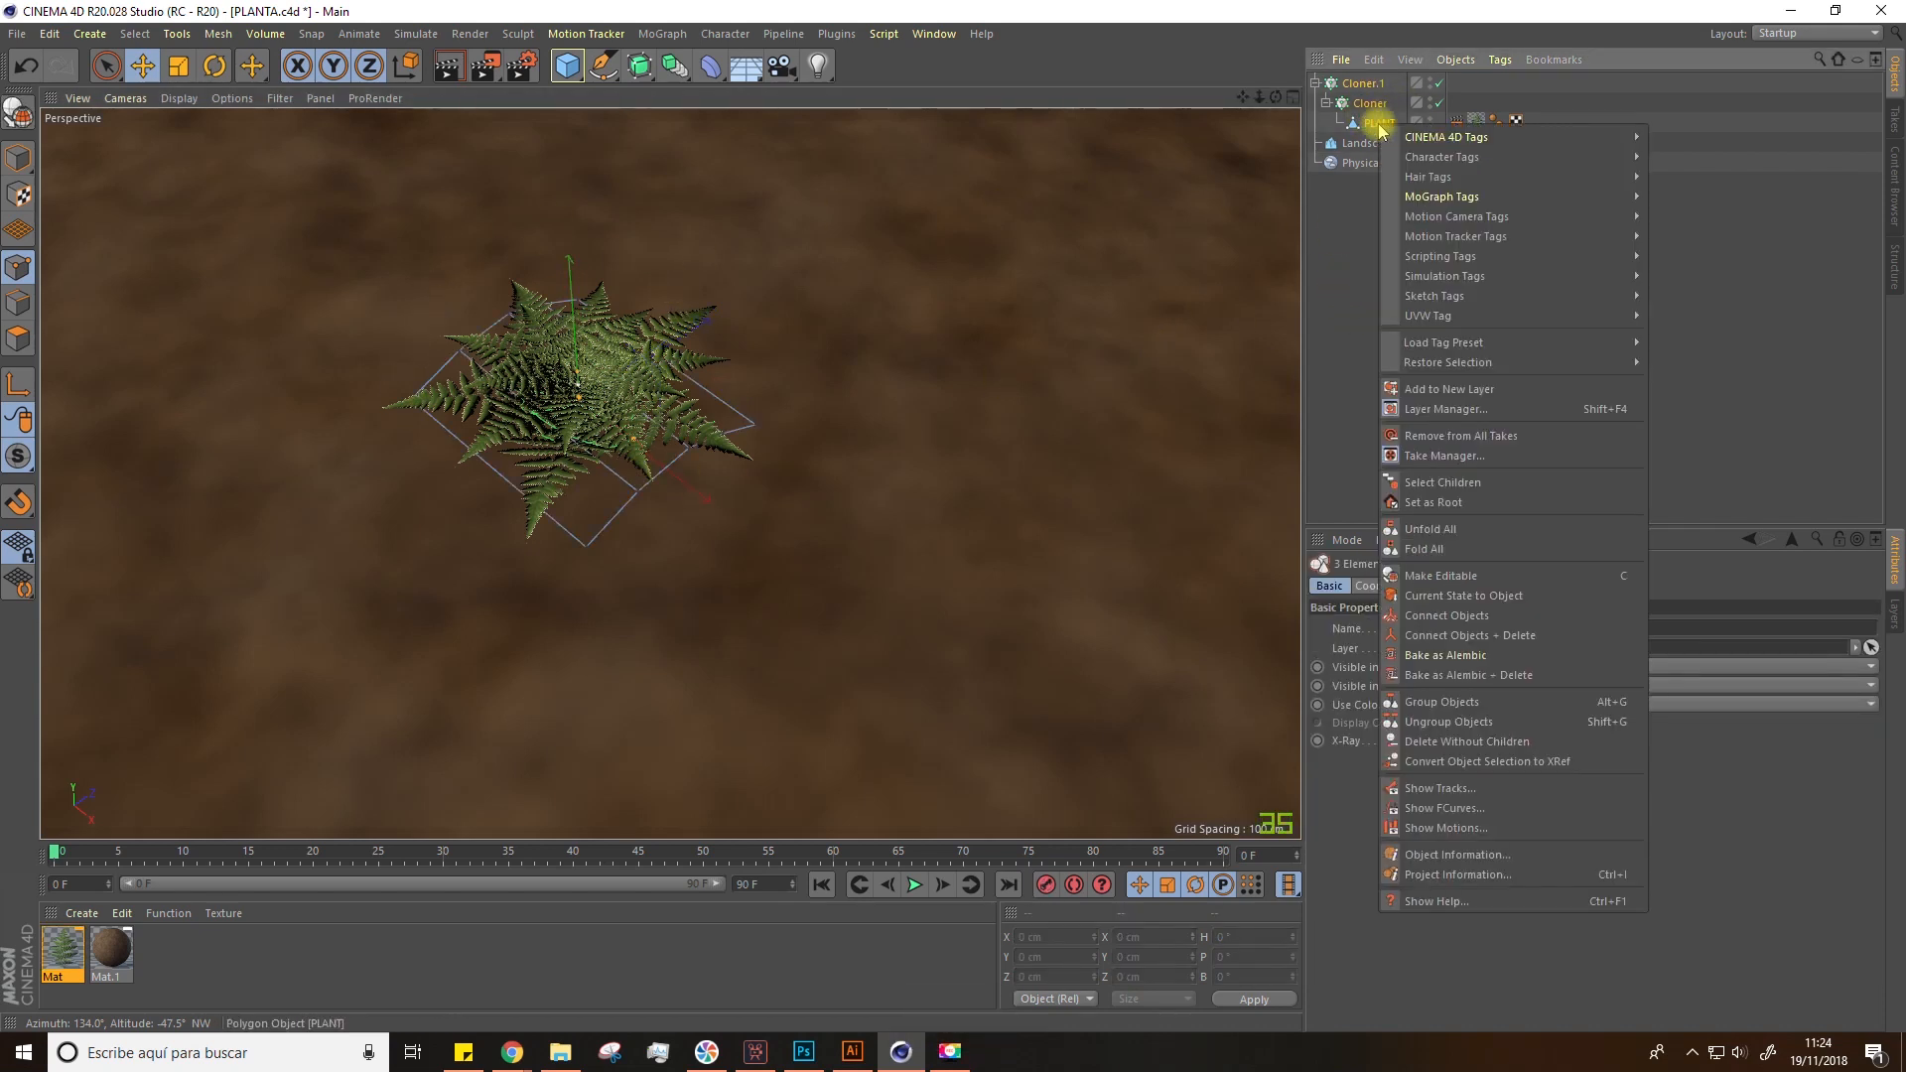
{"action": "left_click", "coordinate": [1430, 702]}
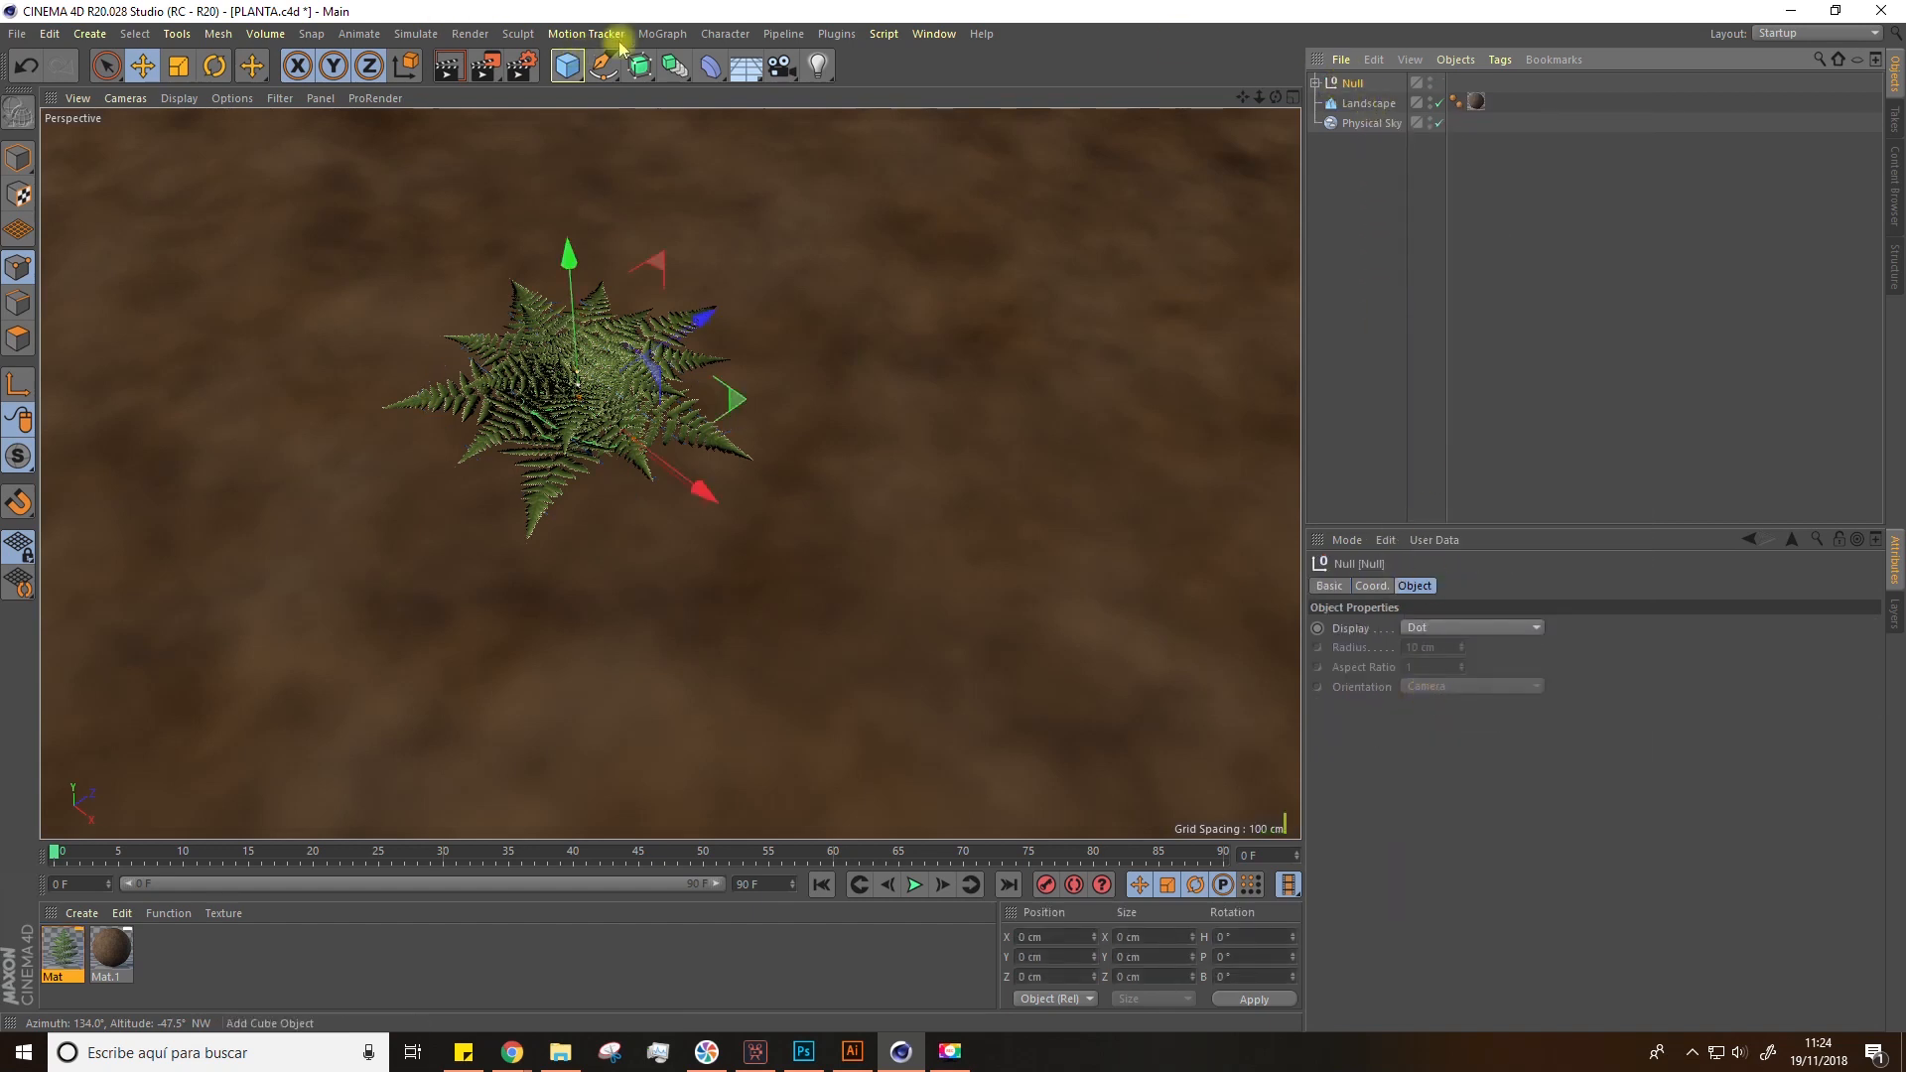
Step: Add a new Cloner, put the fern Null inside it, and set its mode to Grid Array
{"action": "left_click", "coordinate": [662, 34]}
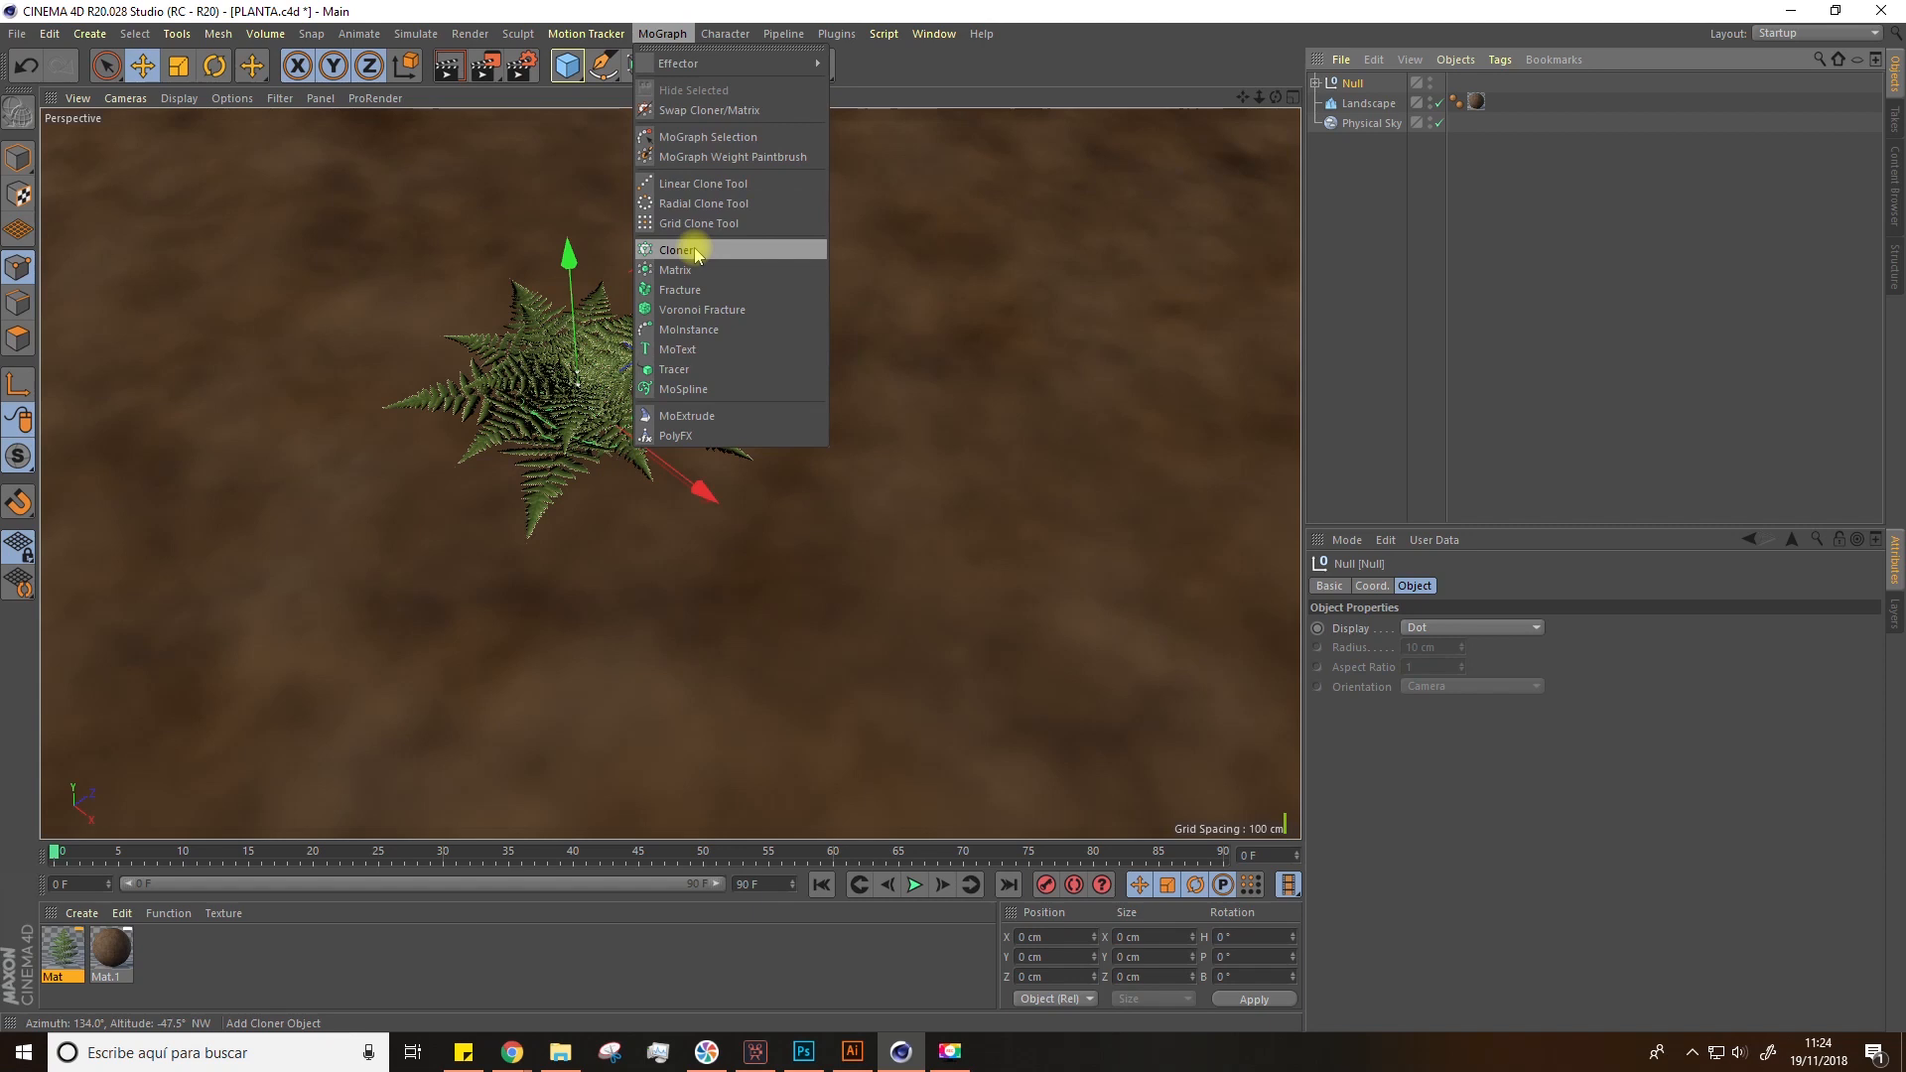
{"action": "left_click", "coordinate": [680, 251]}
{"action": "left_click_drag", "start_coordinate": [1356, 102], "coordinate": [1353, 80]}
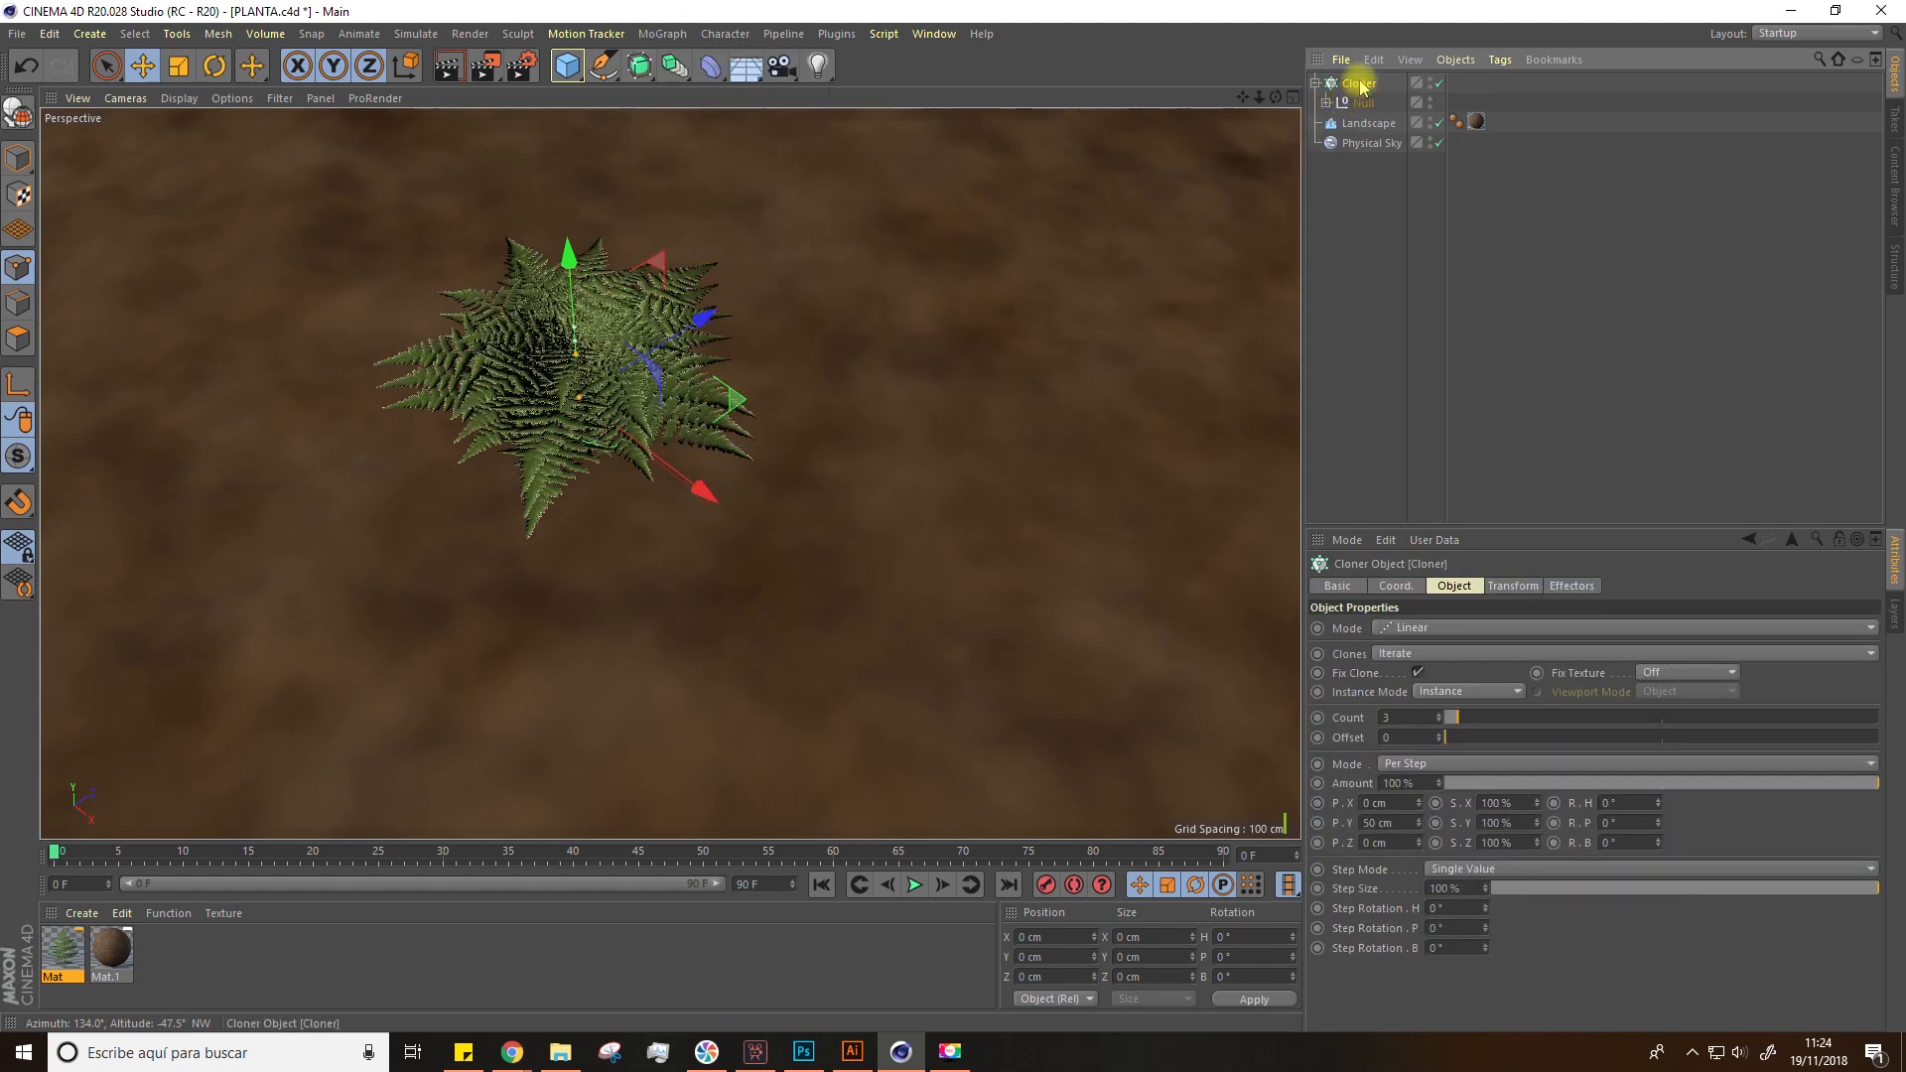
{"action": "left_click", "coordinate": [1382, 627]}
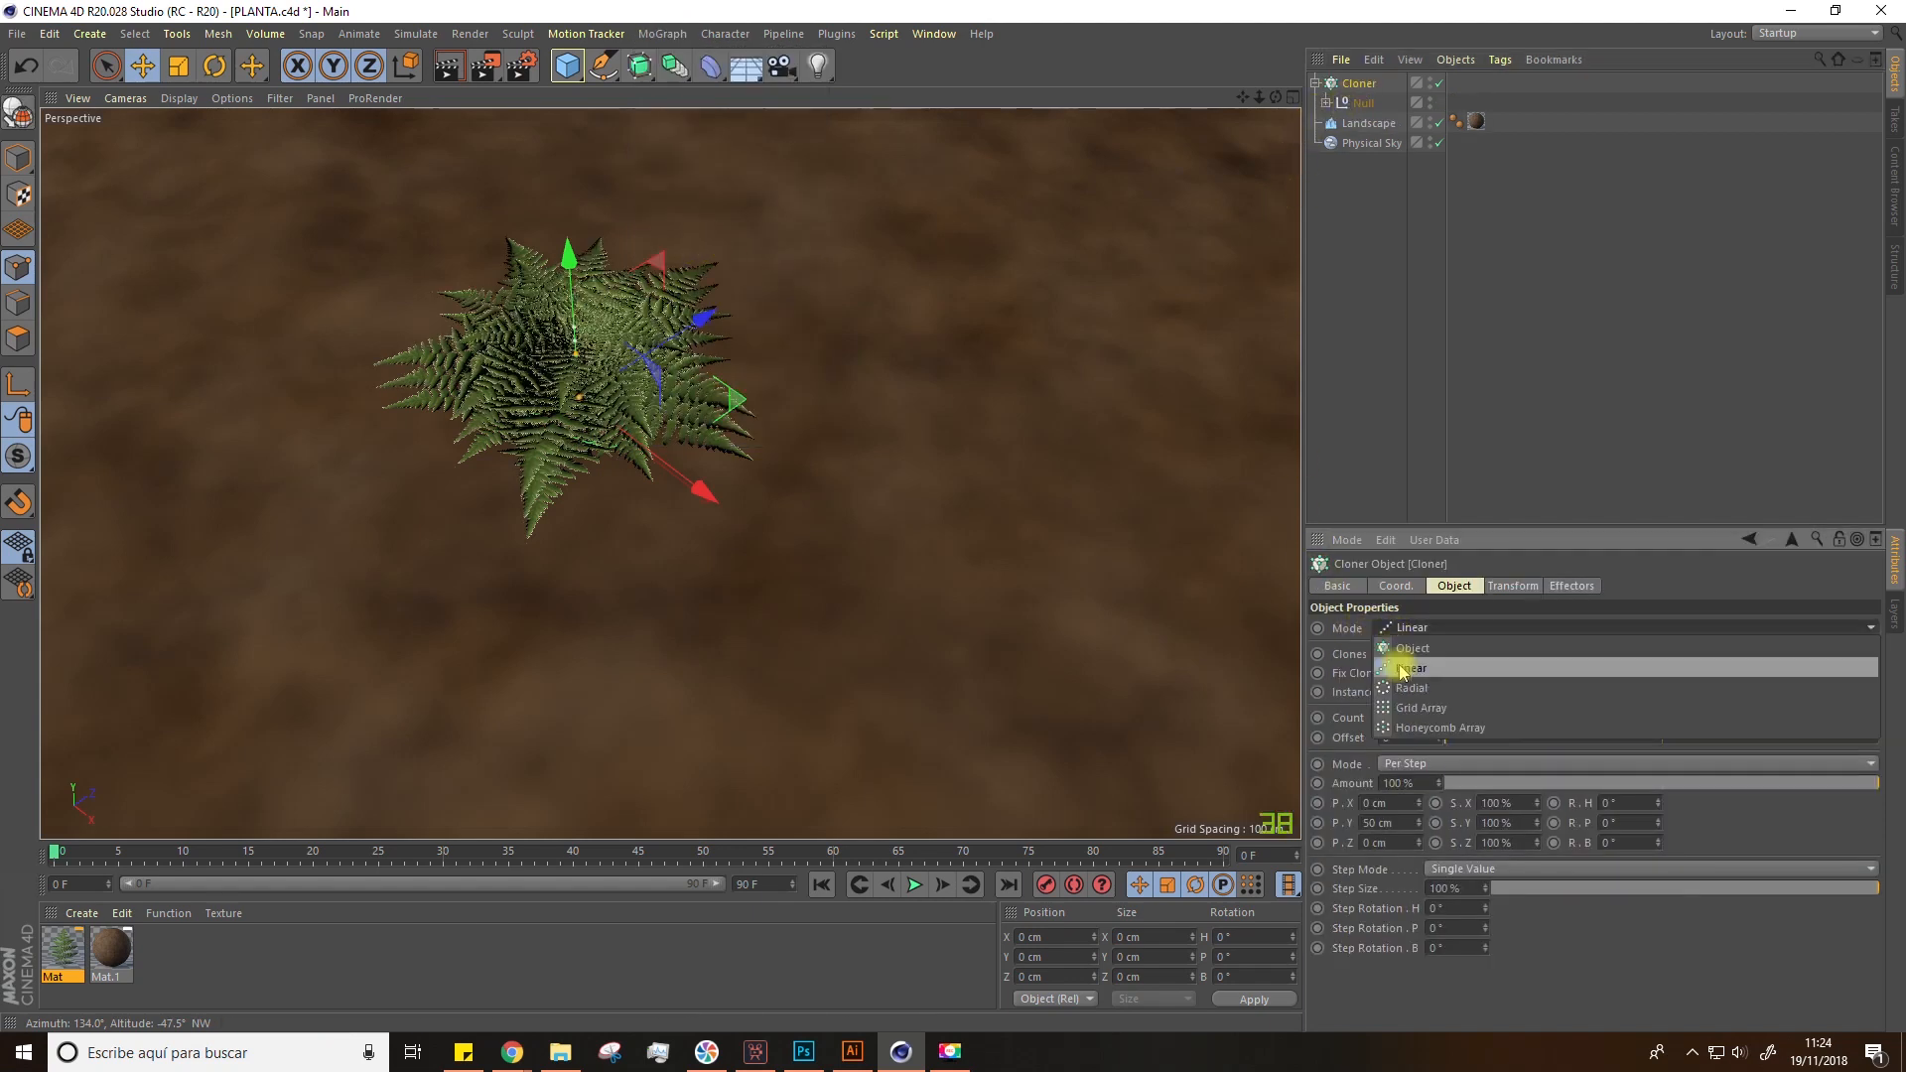
{"action": "left_click", "coordinate": [1432, 709]}
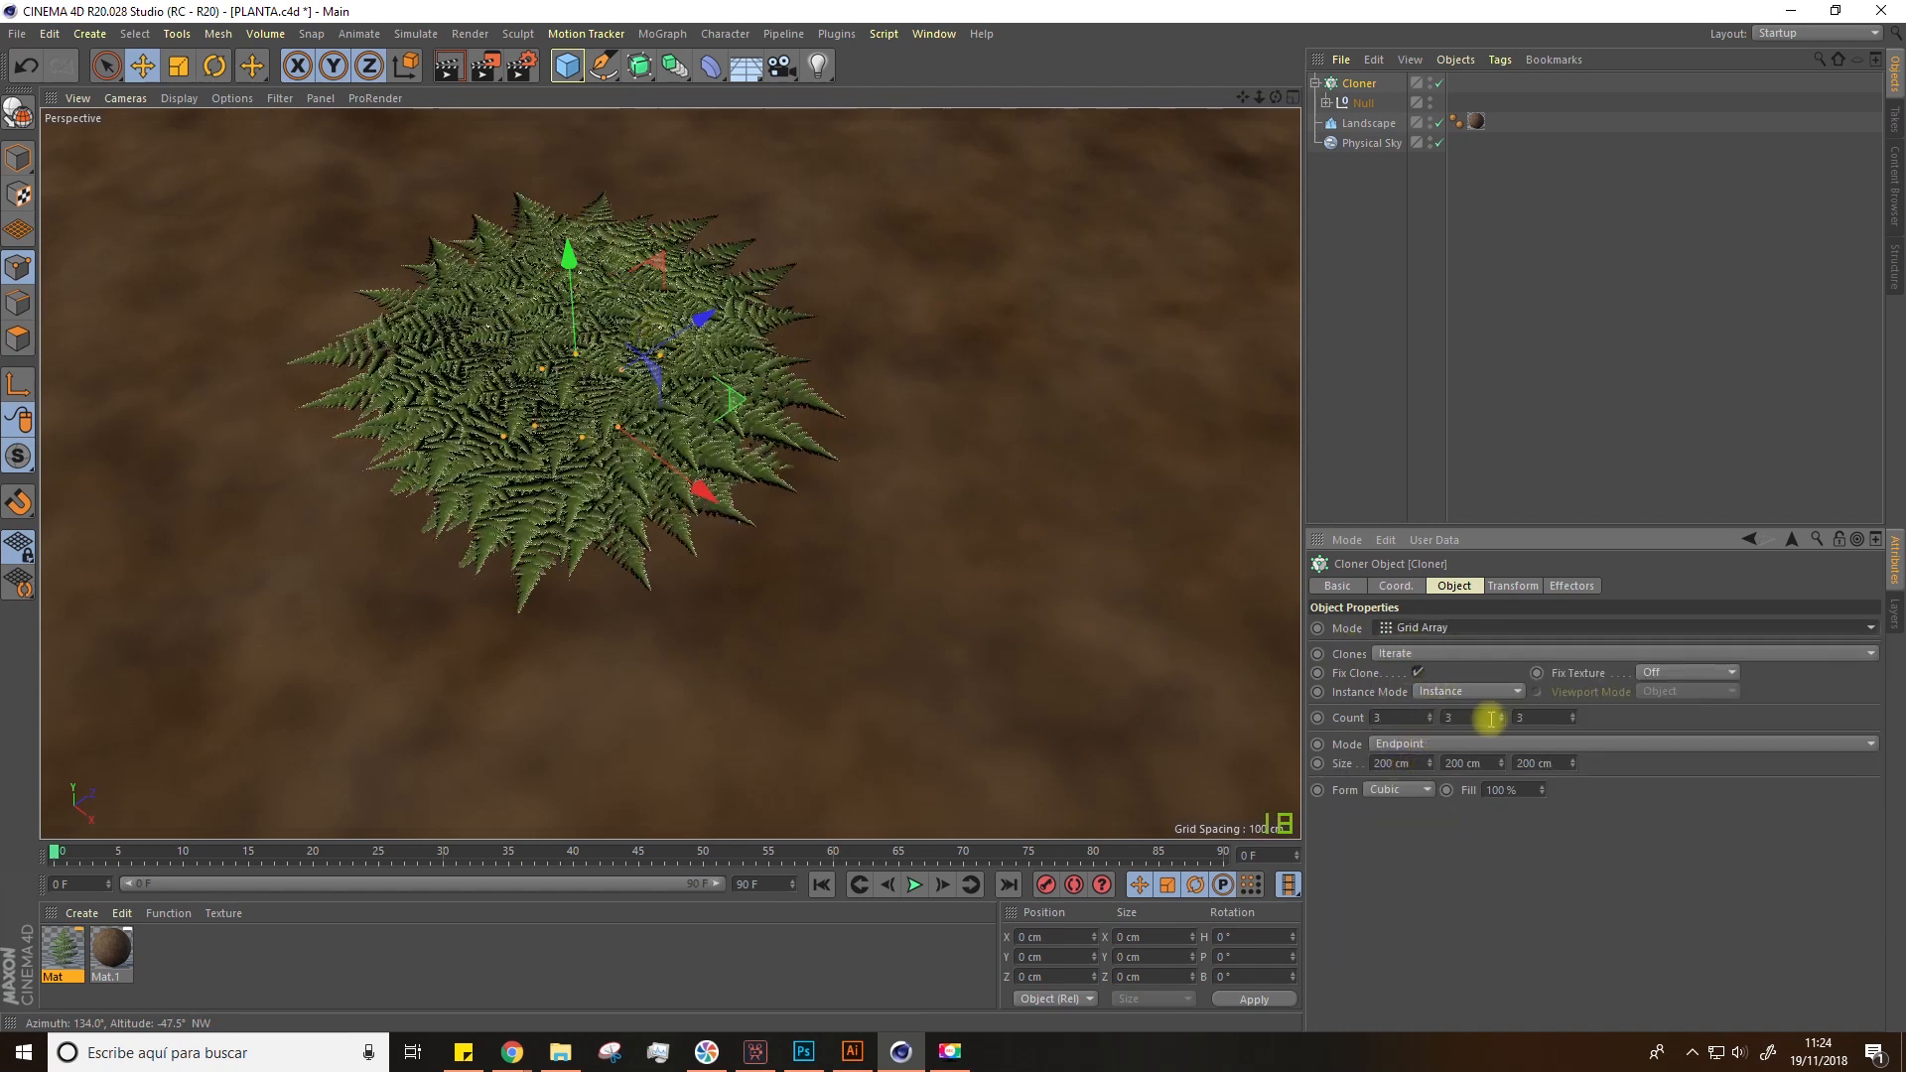
Step: Set the grid array counts to 5, 1 and 5 on X, Y and Z
{"action": "left_click_drag", "start_coordinate": [1398, 720], "coordinate": [1298, 717]}
{"action": "type", "text": "5"}
{"action": "key", "text": "Return"}
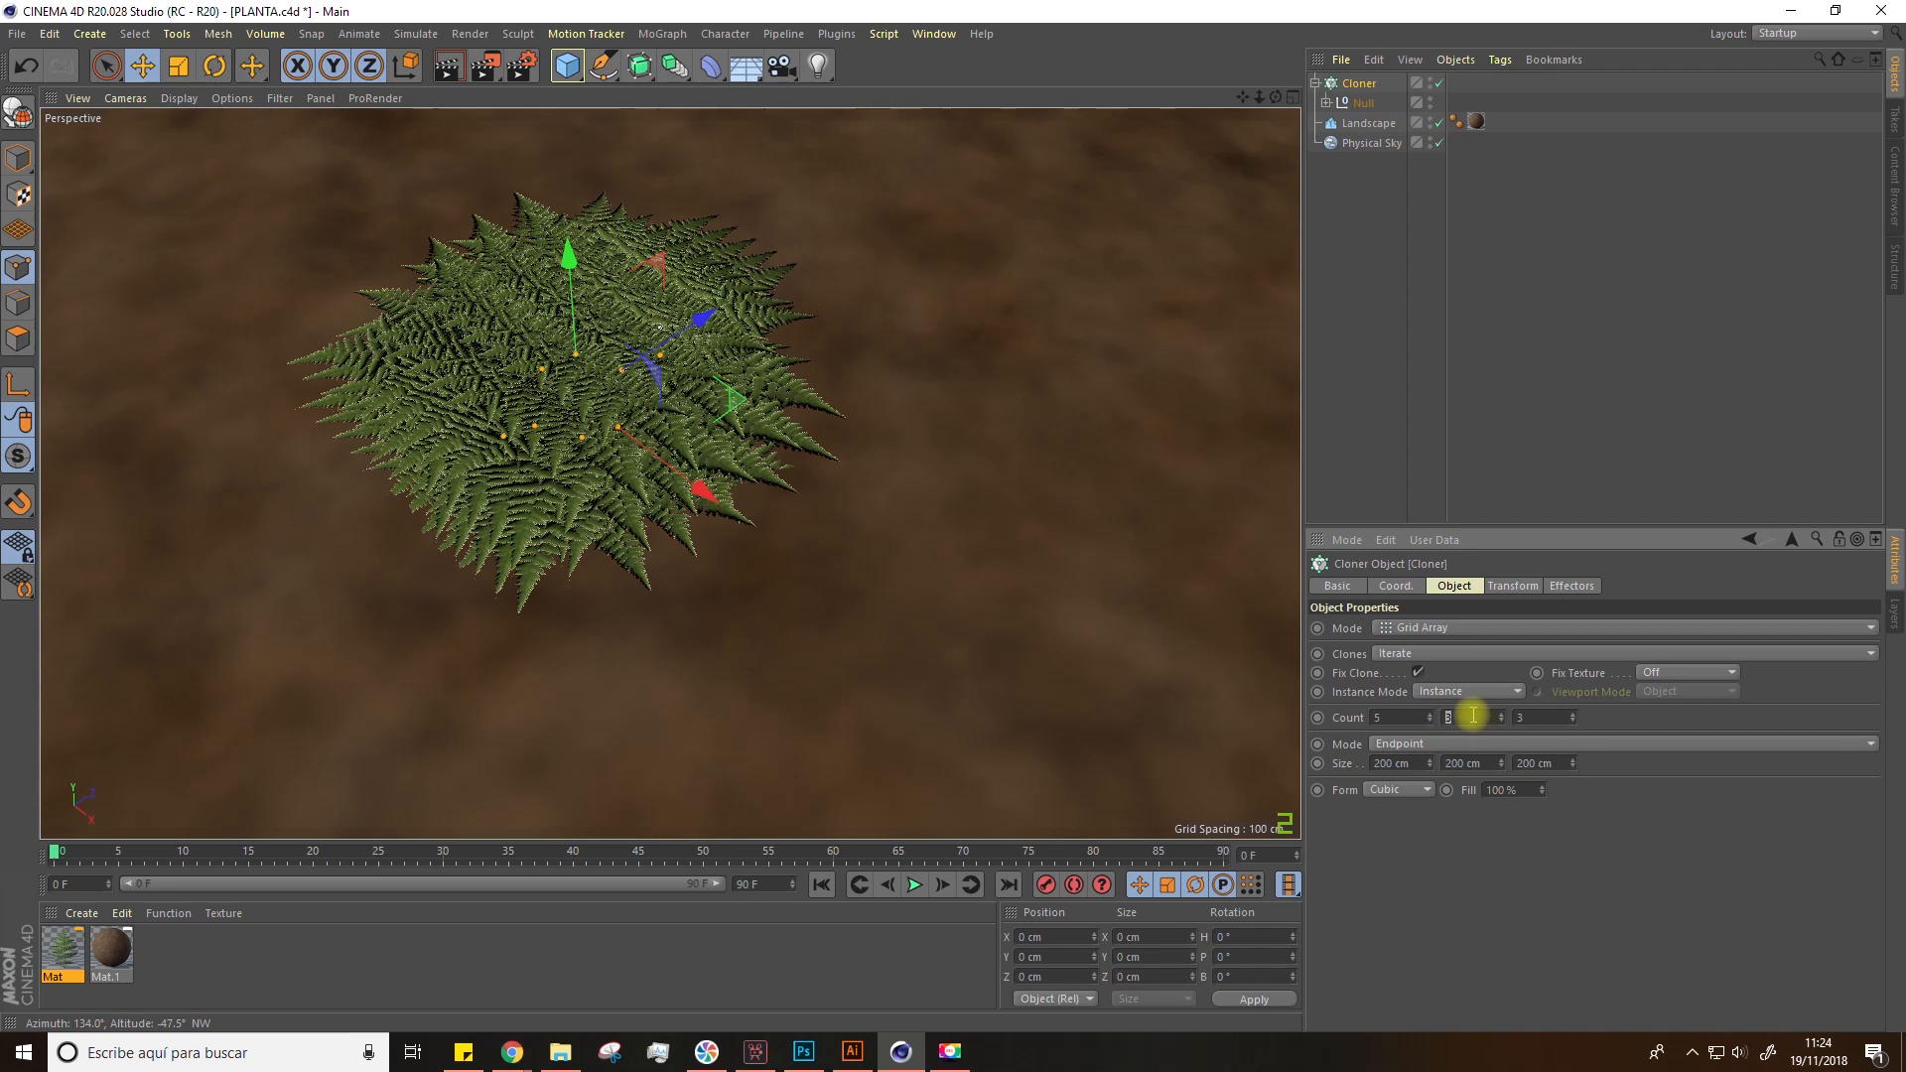
{"action": "type", "text": "1"}
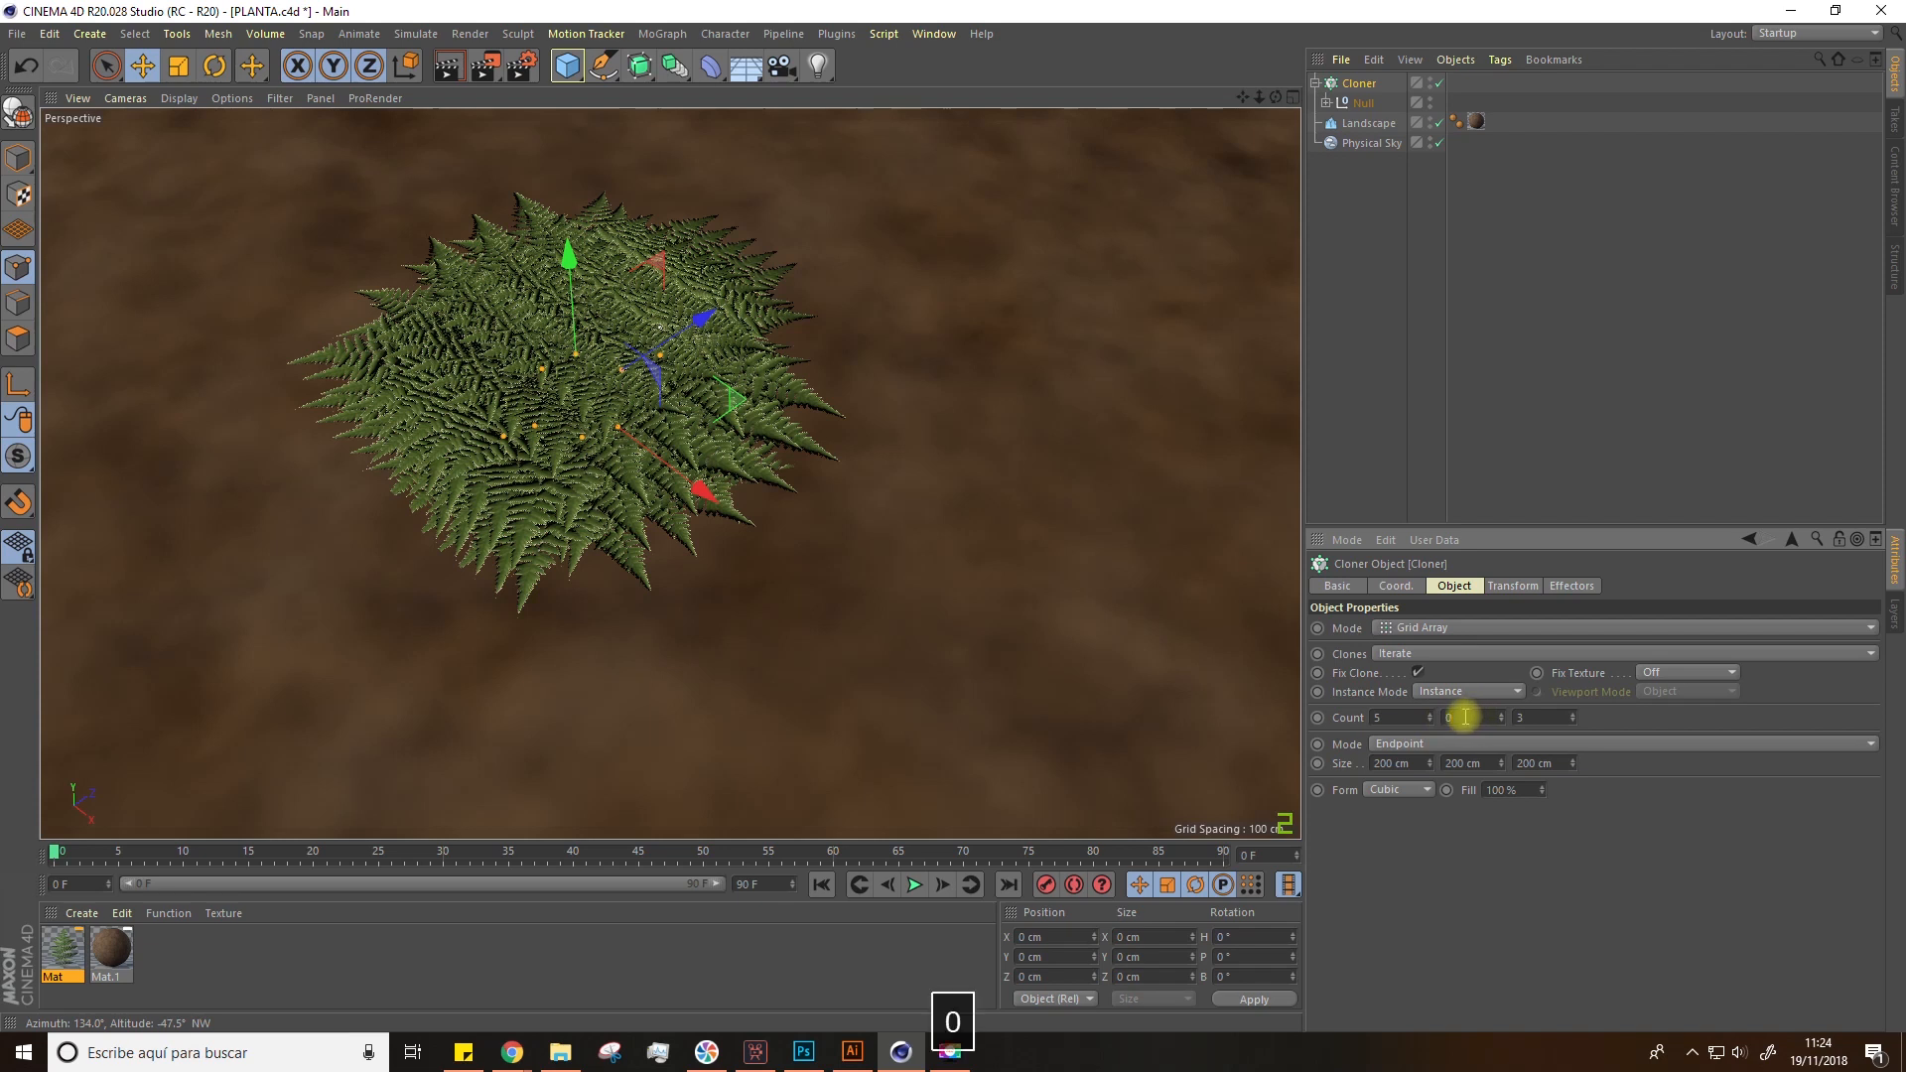
{"action": "key", "text": "BackSpace"}
{"action": "type", "text": "1"}
{"action": "key", "text": "Return"}
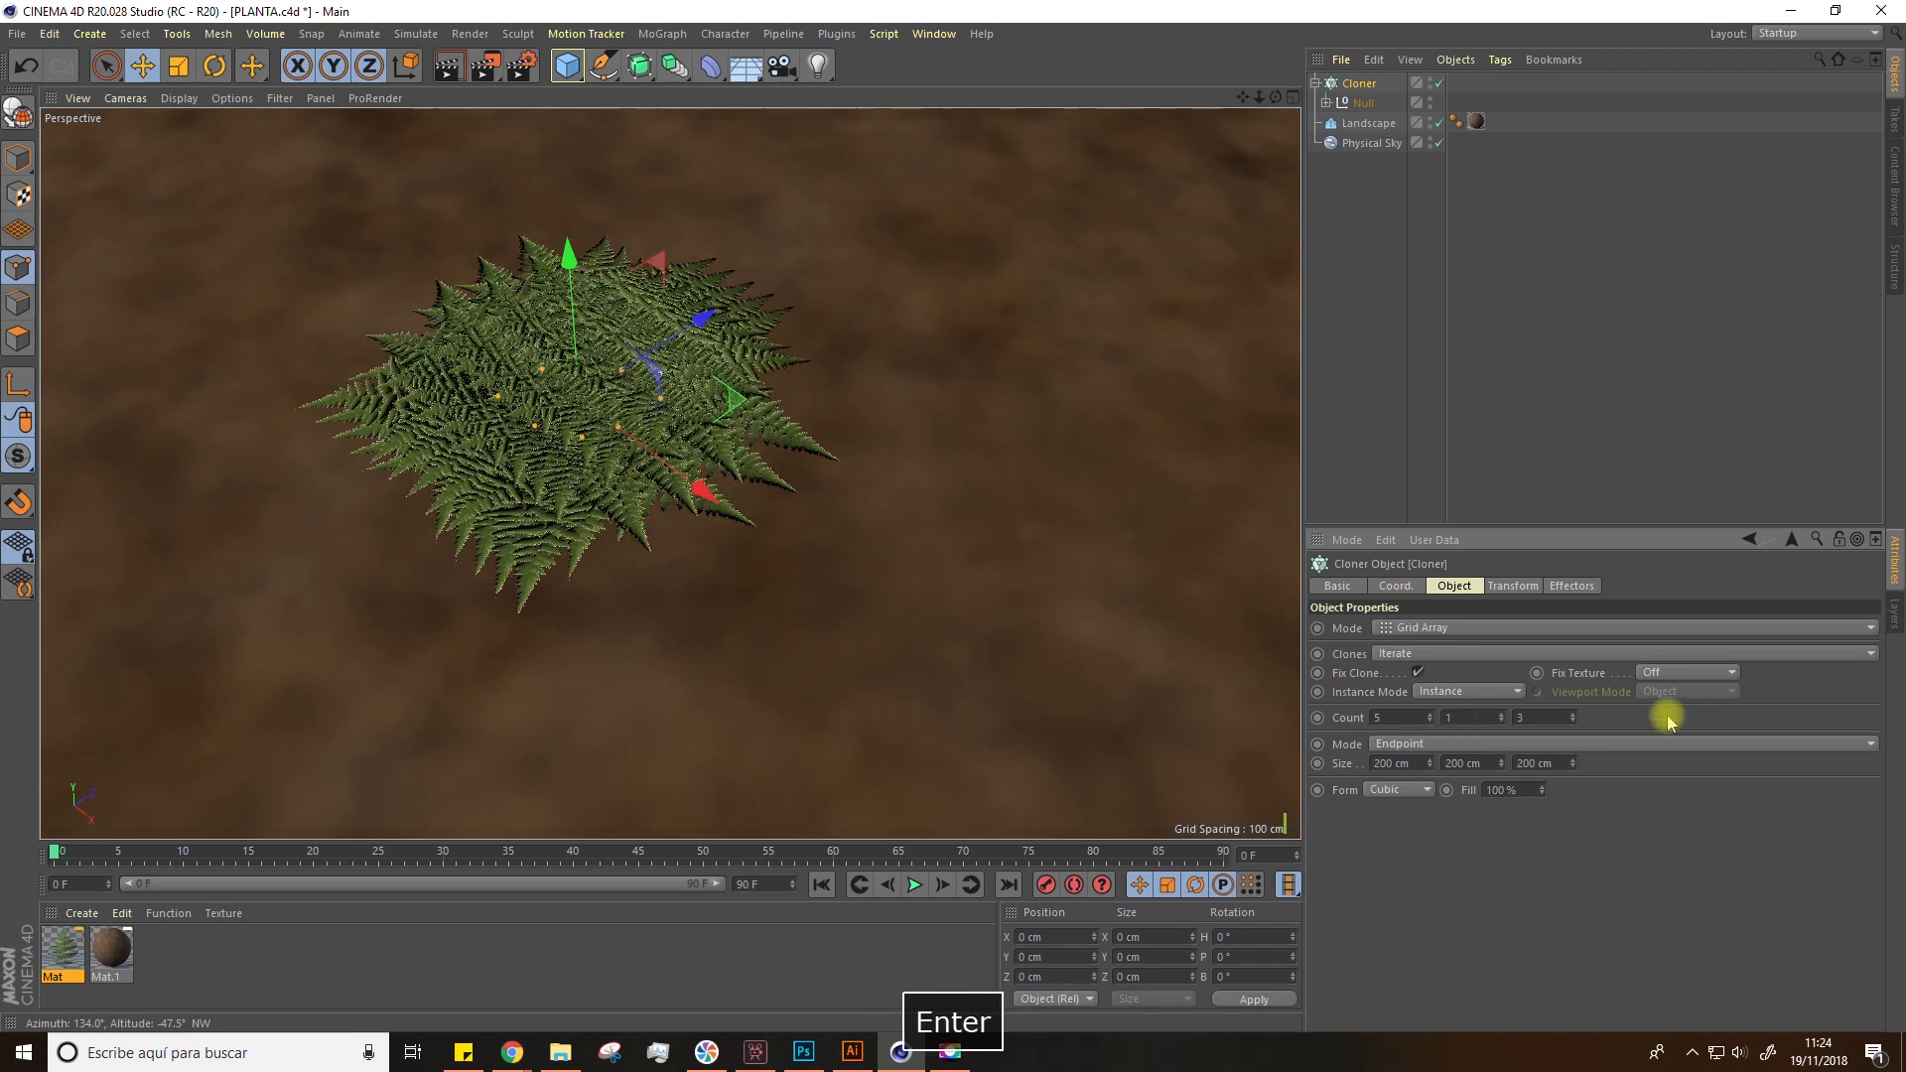
{"action": "left_click_drag", "start_coordinate": [1561, 719], "coordinate": [1505, 719]}
{"action": "type", "text": "5"}
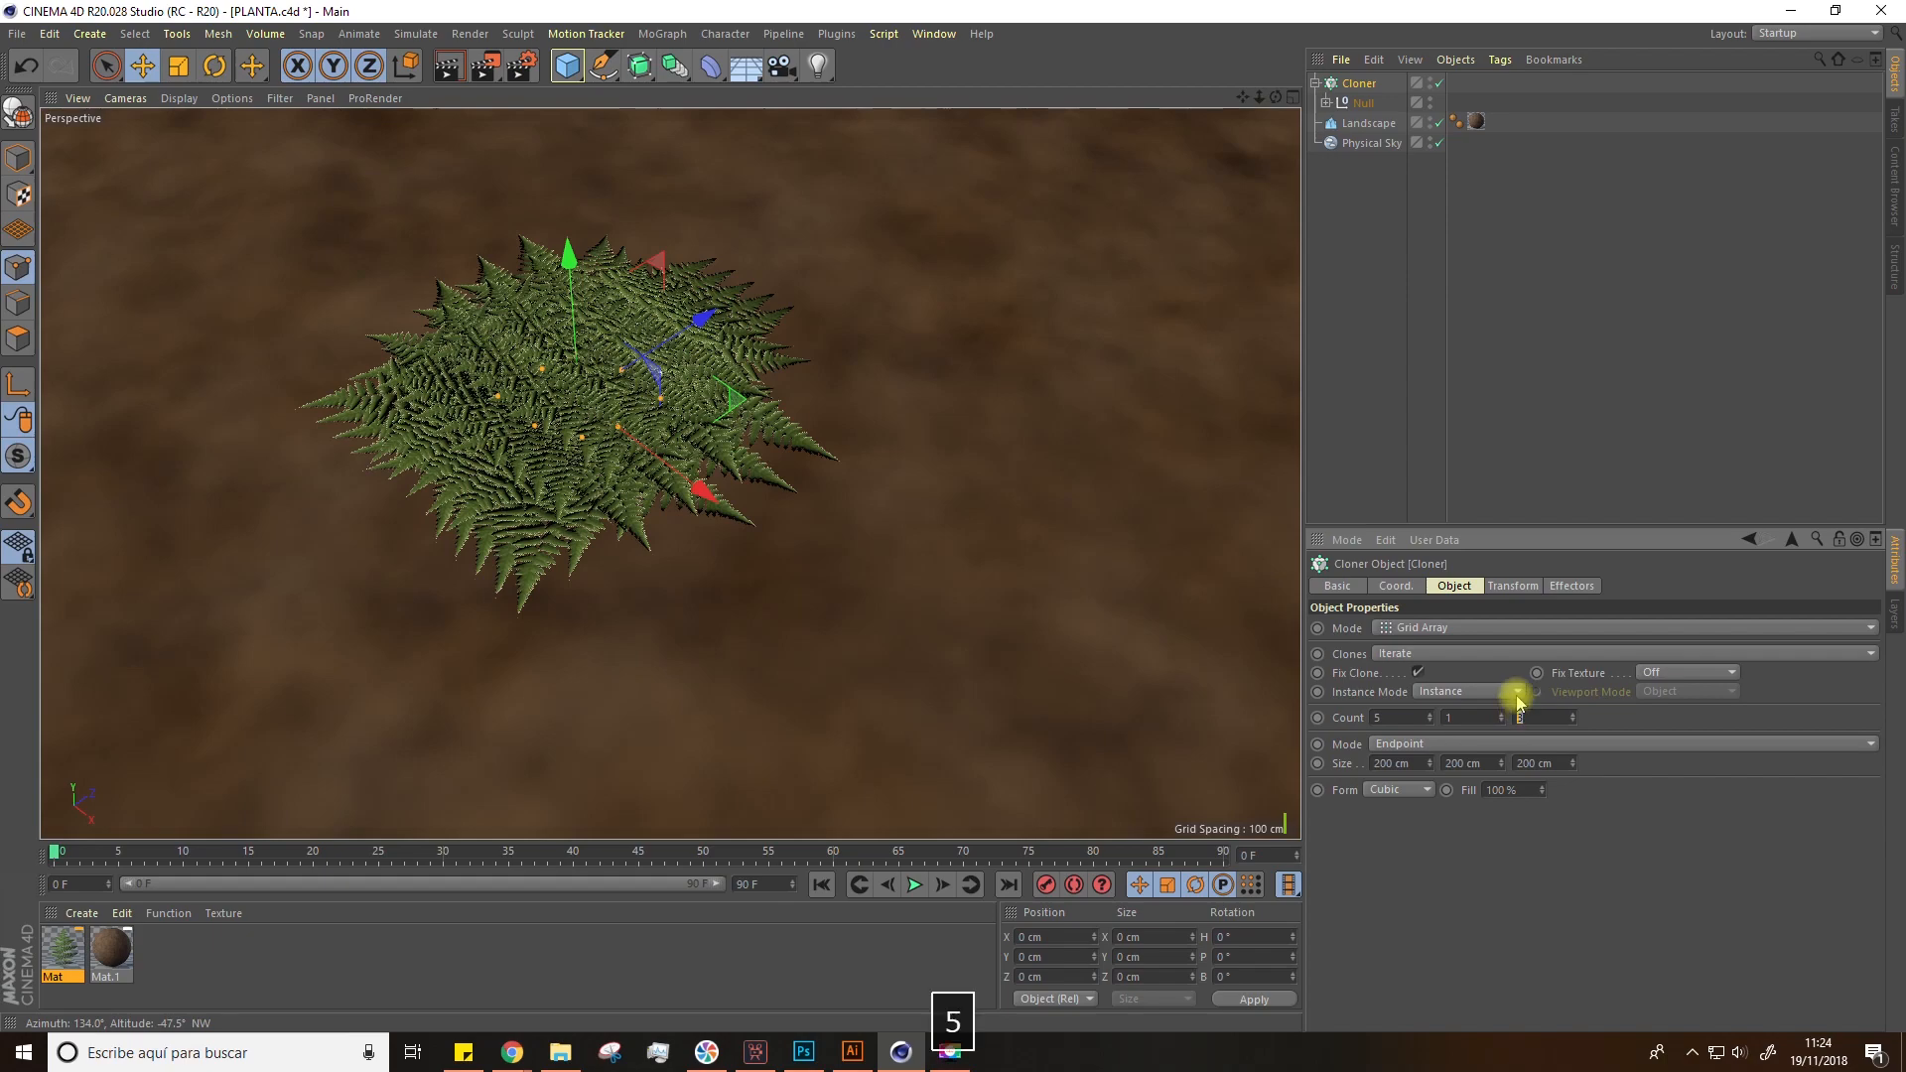
{"action": "key", "text": "Return"}
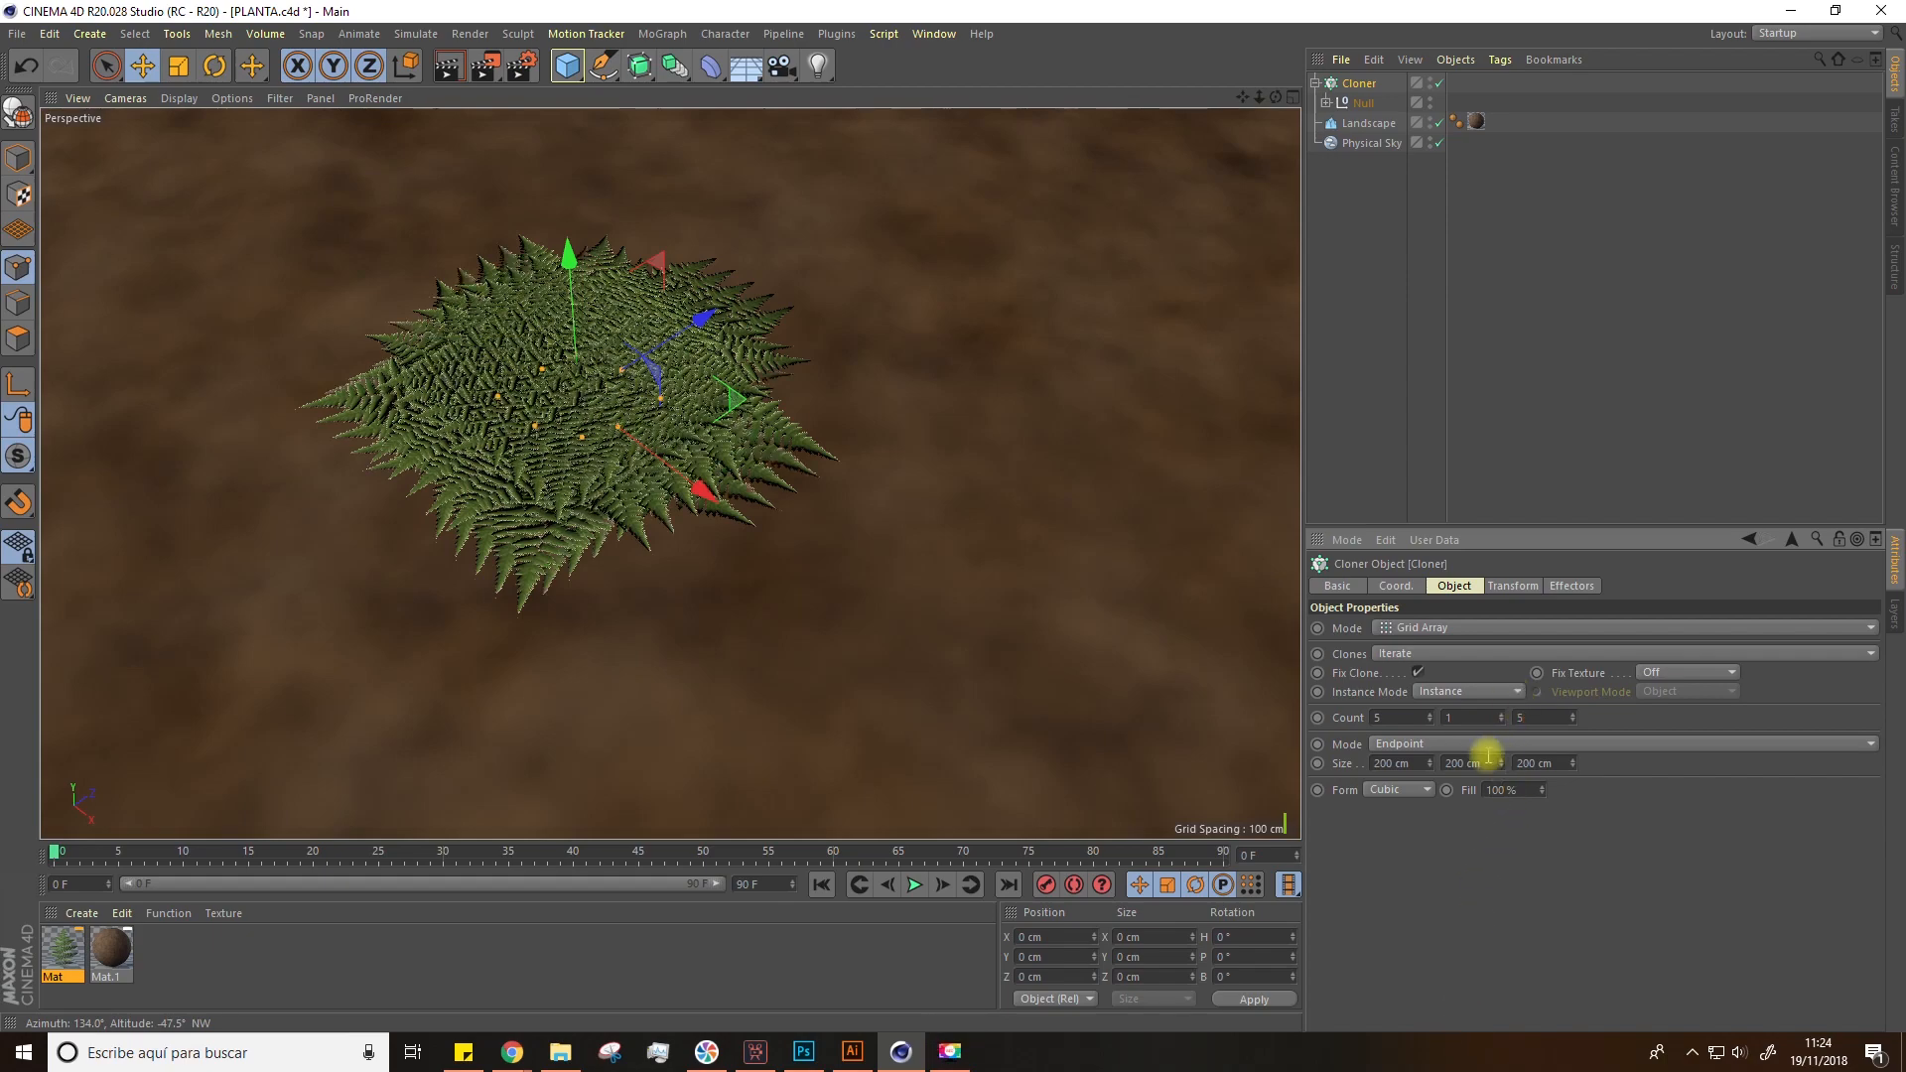
Step: Stretch the grid array's X size to about 1708 cm
{"action": "left_click_drag", "start_coordinate": [1431, 763], "coordinate": [1430, 625]}
{"action": "scroll", "coordinate": [1050, 652], "scroll_direction": "down", "scroll_amount": 5}
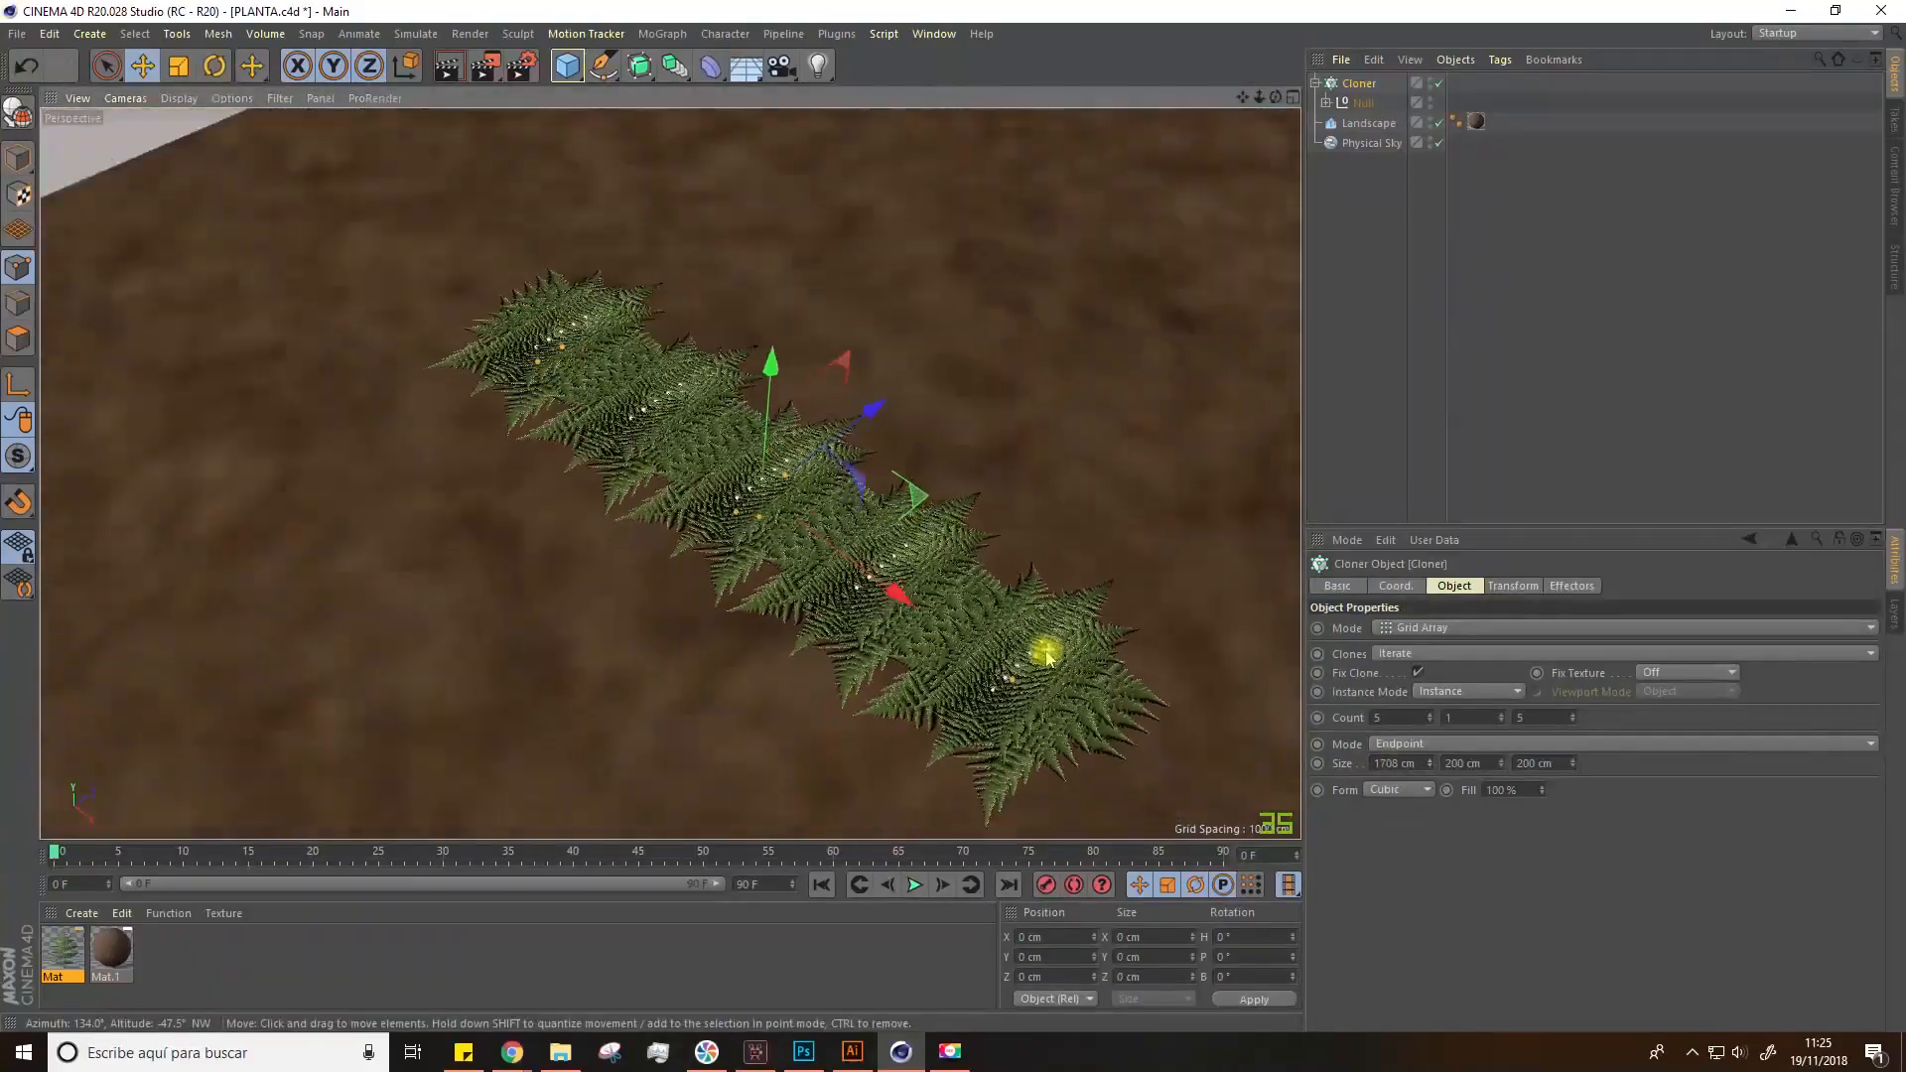
{"action": "mouse_move", "coordinate": [1572, 763]}
{"action": "left_mouse_down"}
{"action": "mouse_move", "coordinate": [1572, 610]}
{"action": "mouse_move", "coordinate": [1210, 627]}
{"action": "left_mouse_up"}
{"action": "scroll", "coordinate": [561, 243], "scroll_direction": "down", "scroll_amount": 5}
{"action": "left_click_drag", "start_coordinate": [553, 221], "coordinate": [723, 387], "text": "alt"}
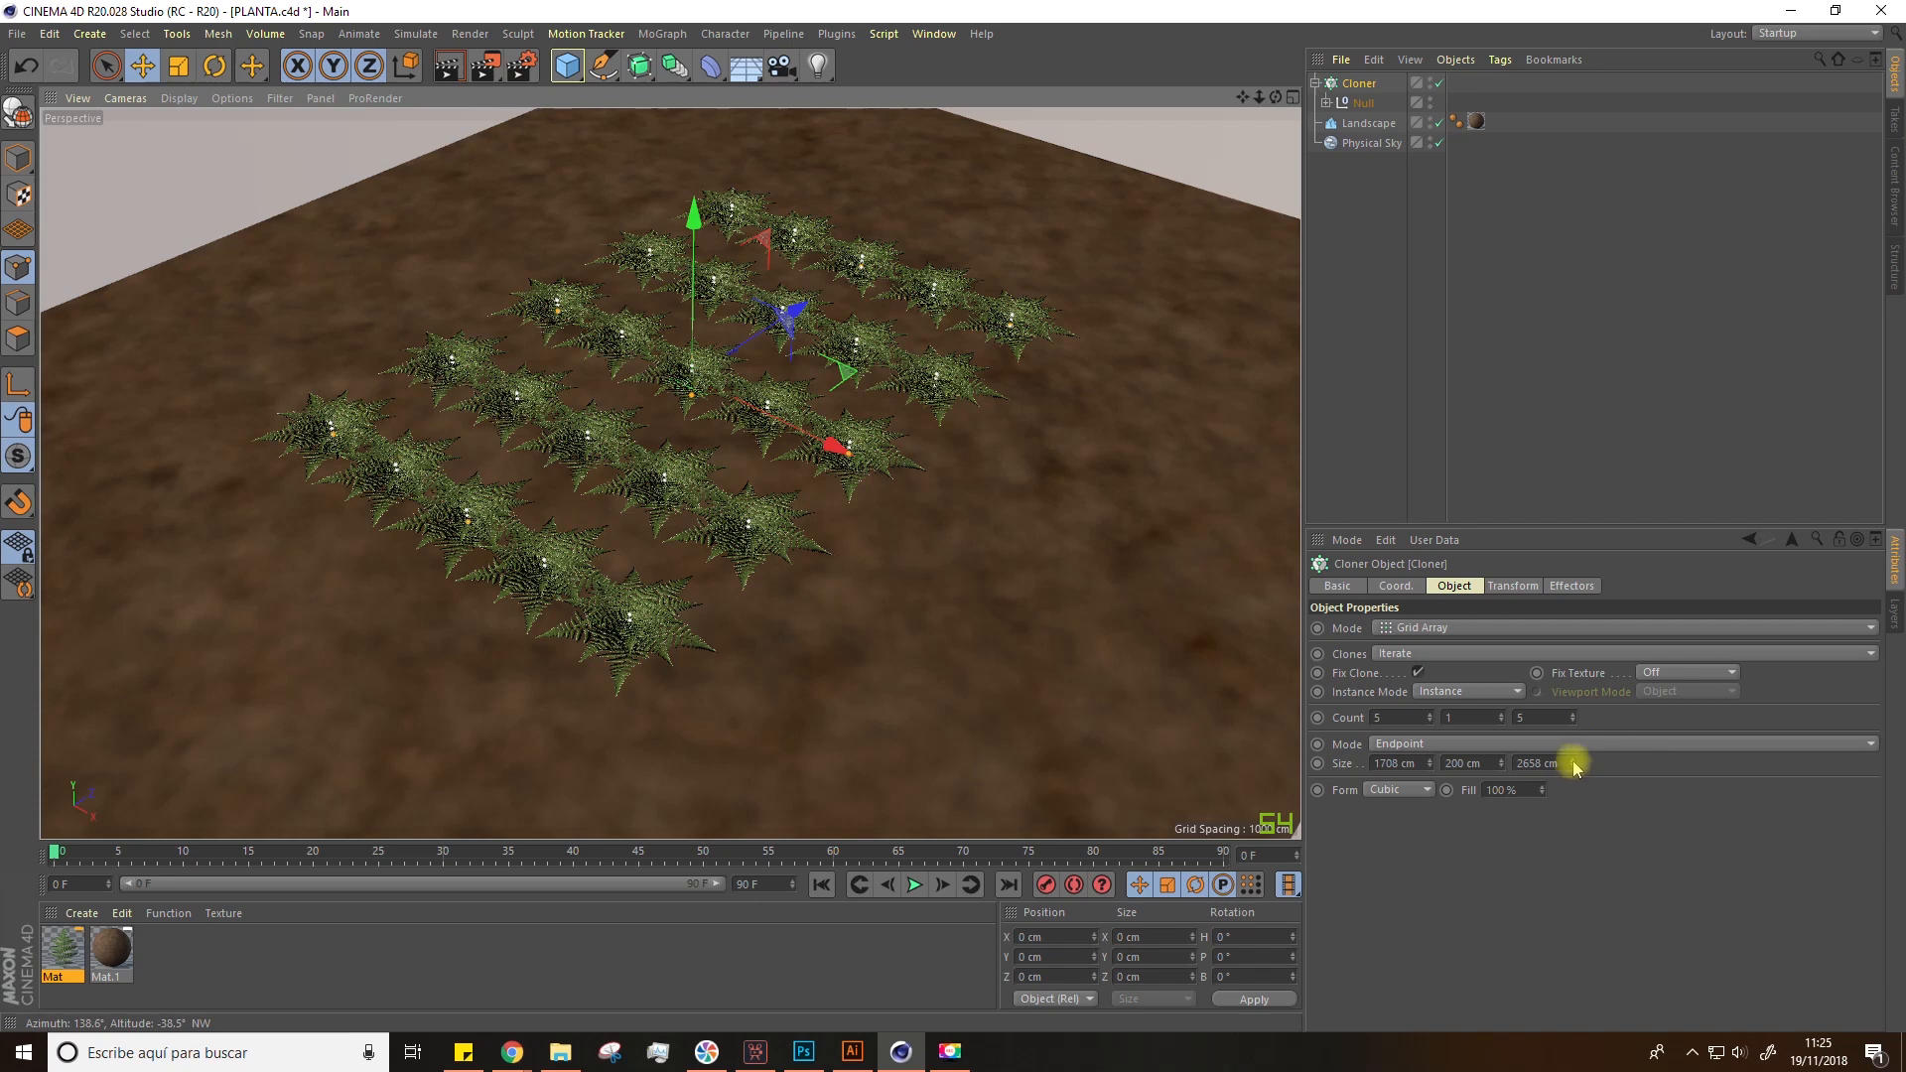
{"action": "key", "text": "ctrl+z"}
{"action": "key", "text": "ctrl+z"}
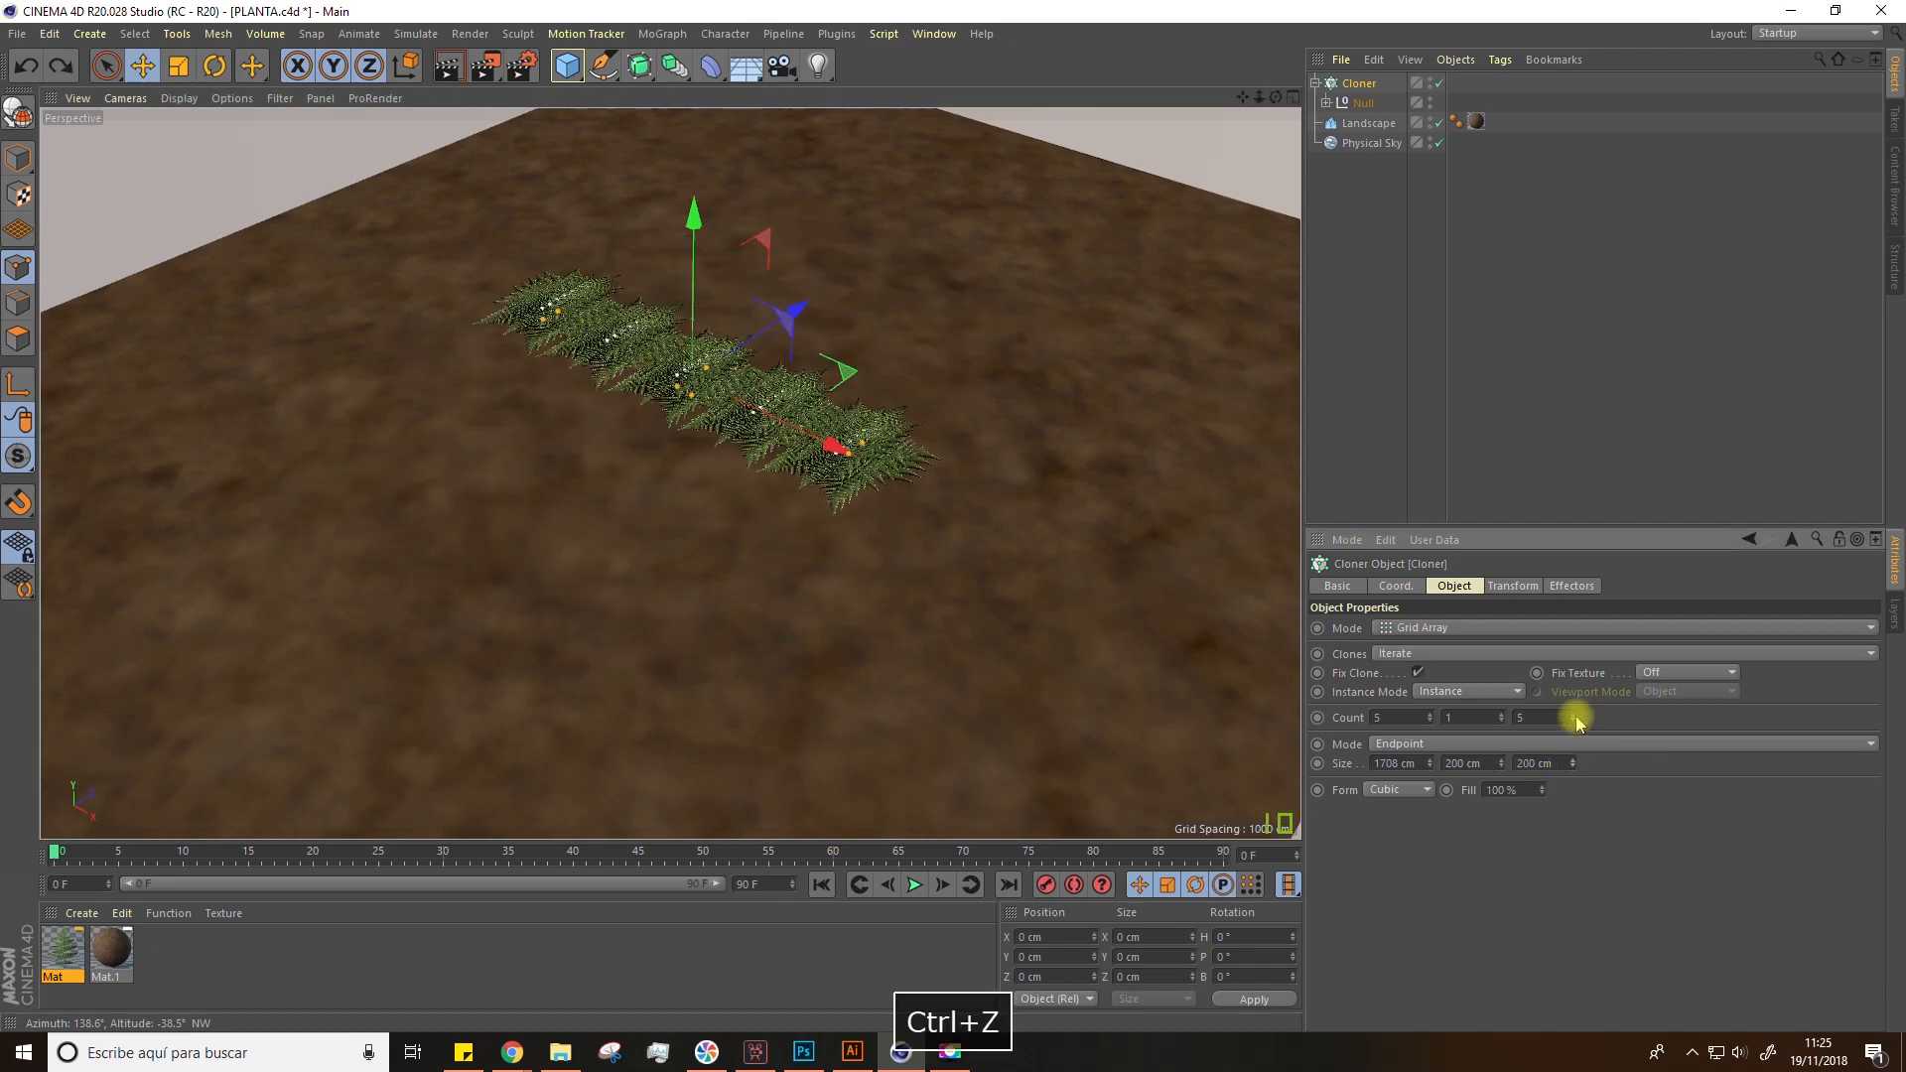
Step: Set the grid array's Z size to 2680 cm and render the active view
{"action": "left_click", "coordinate": [1573, 766]}
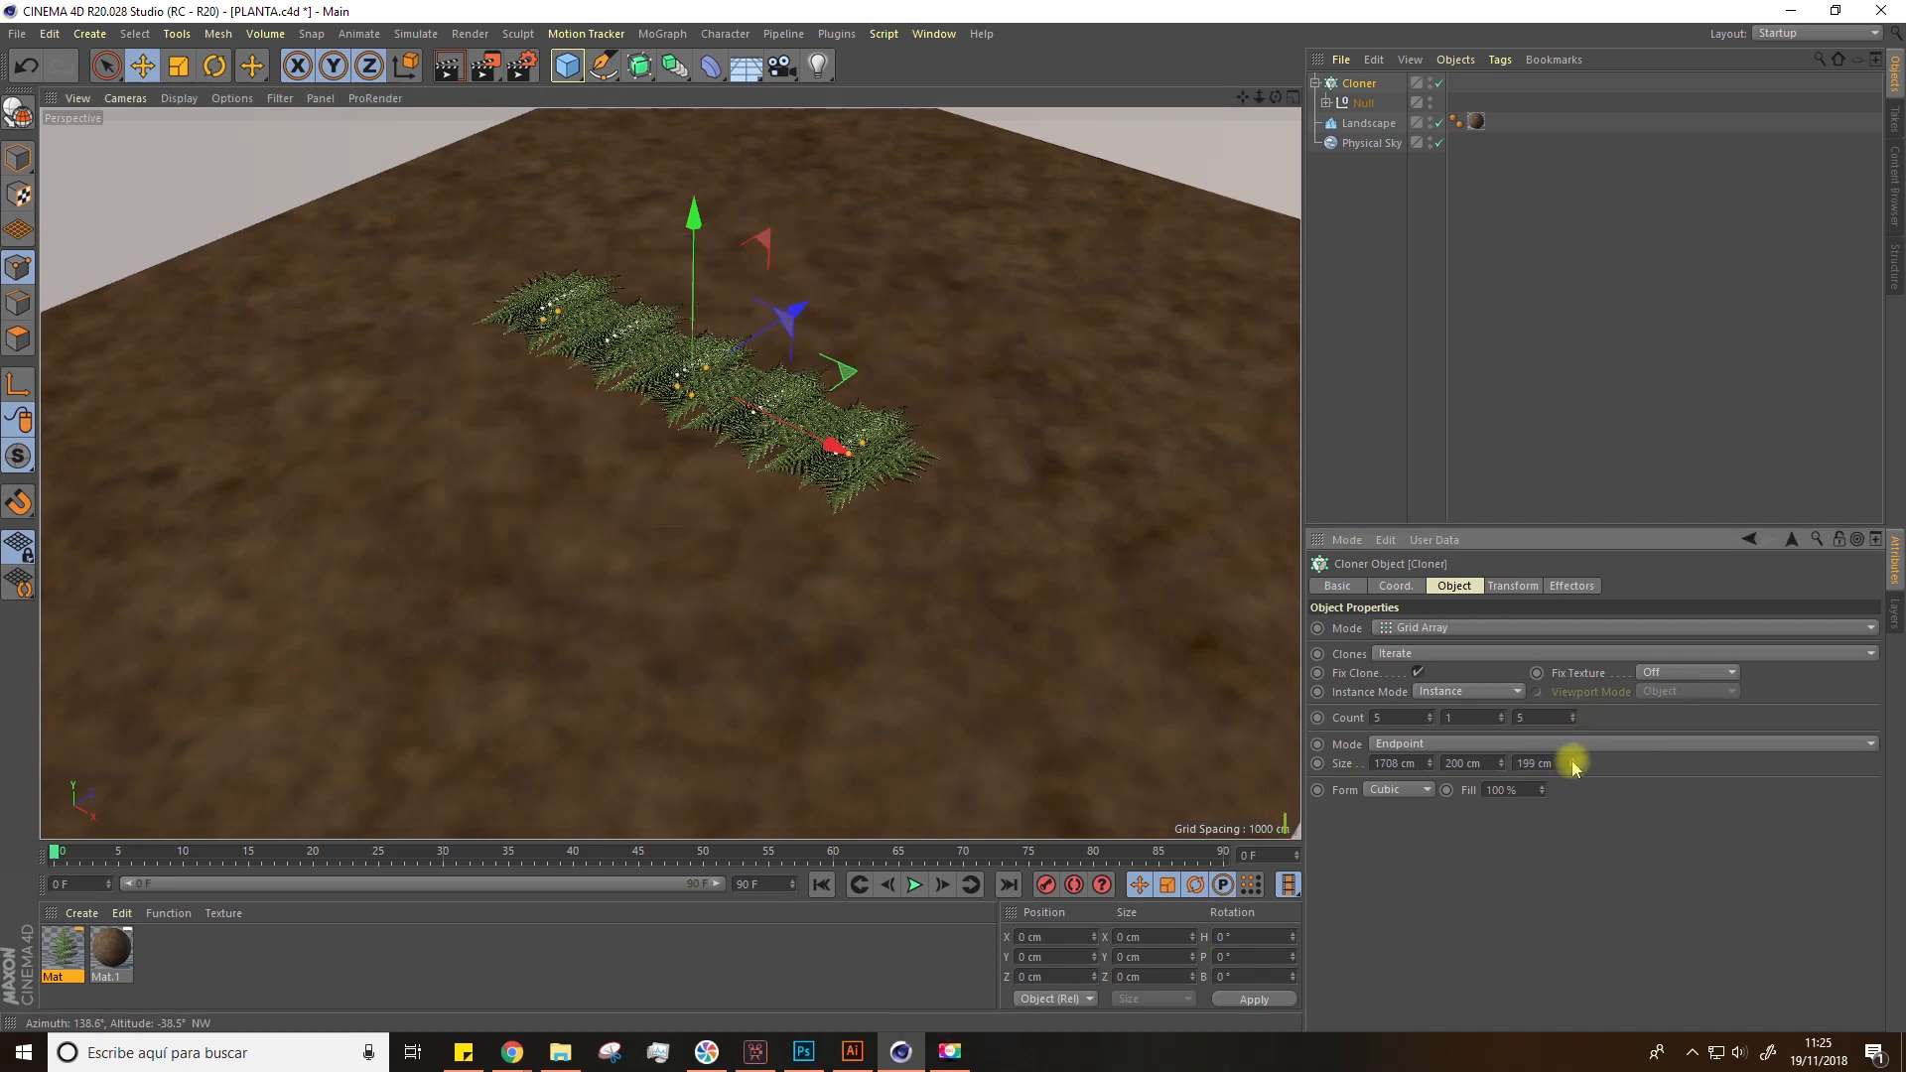
{"action": "left_click_drag", "start_coordinate": [1573, 766], "coordinate": [747, 526]}
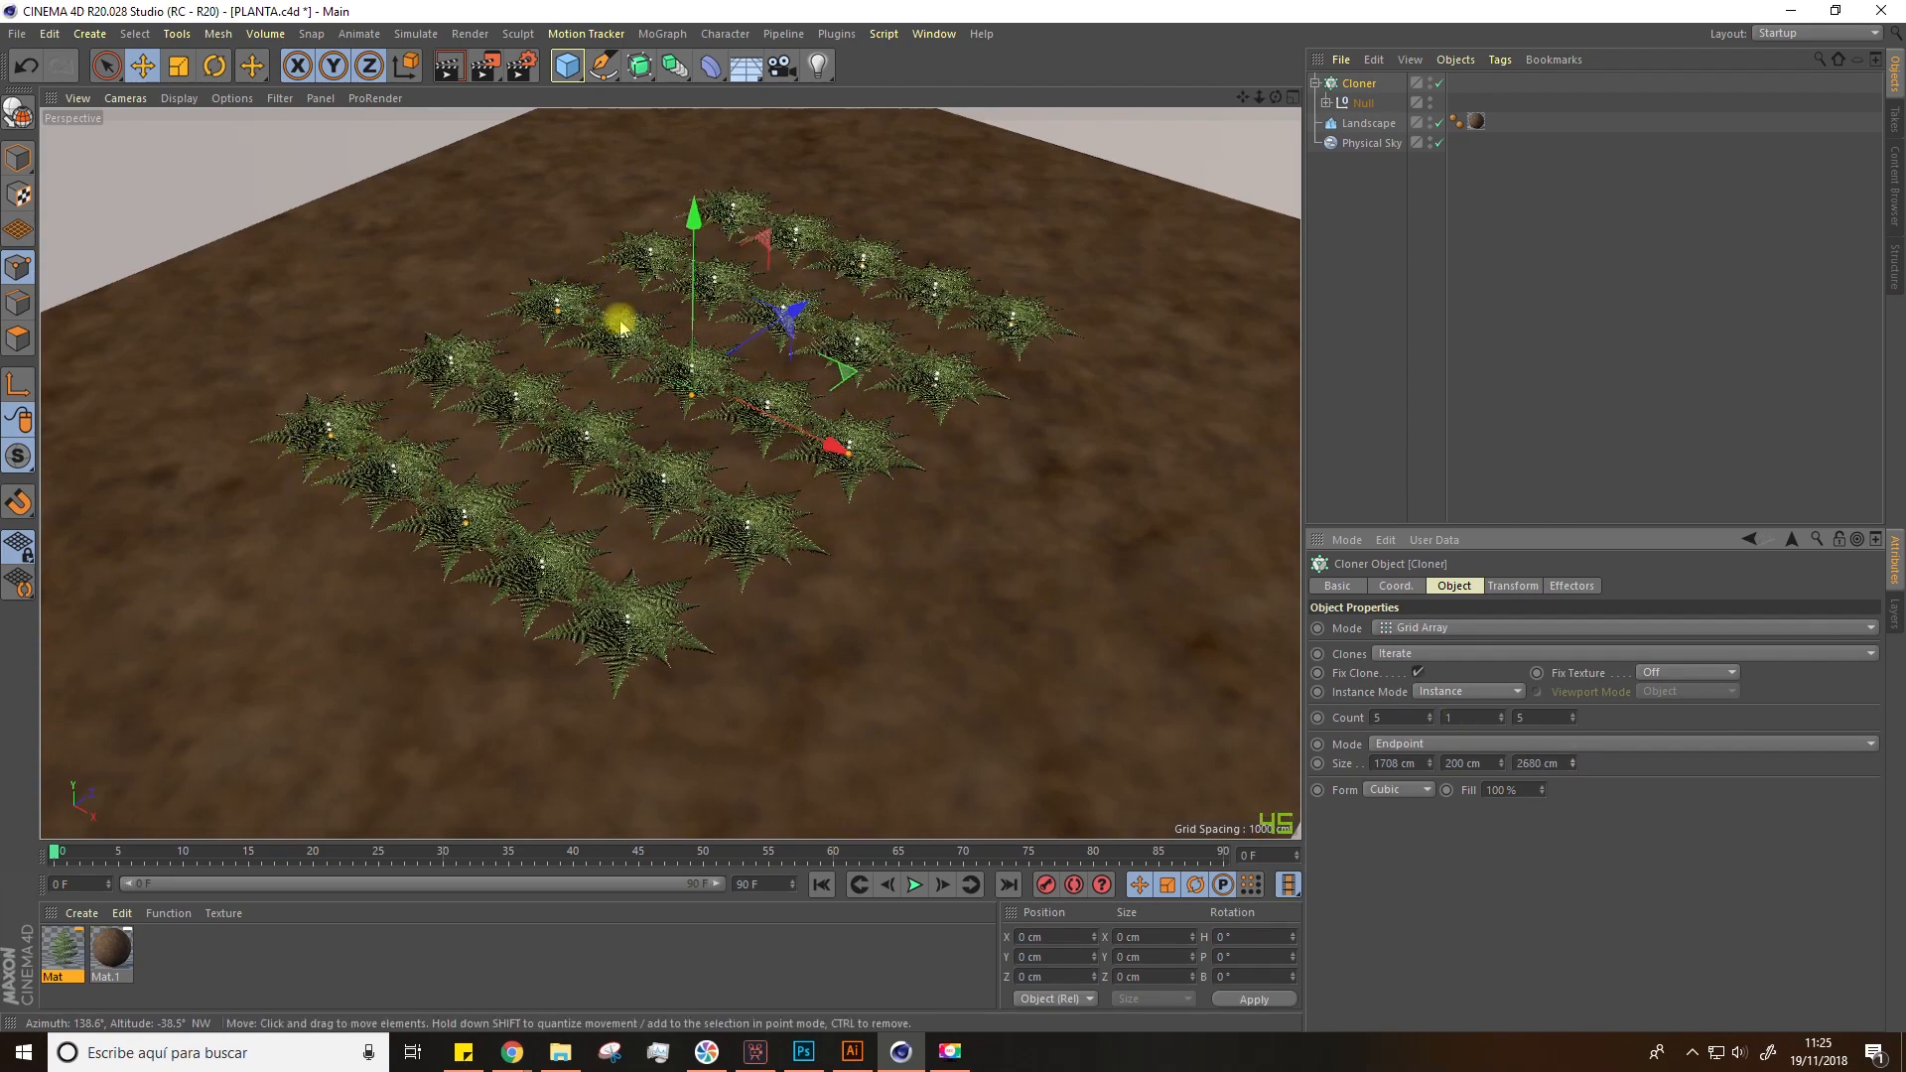
{"action": "scroll", "coordinate": [667, 333], "scroll_direction": "up", "scroll_amount": 4}
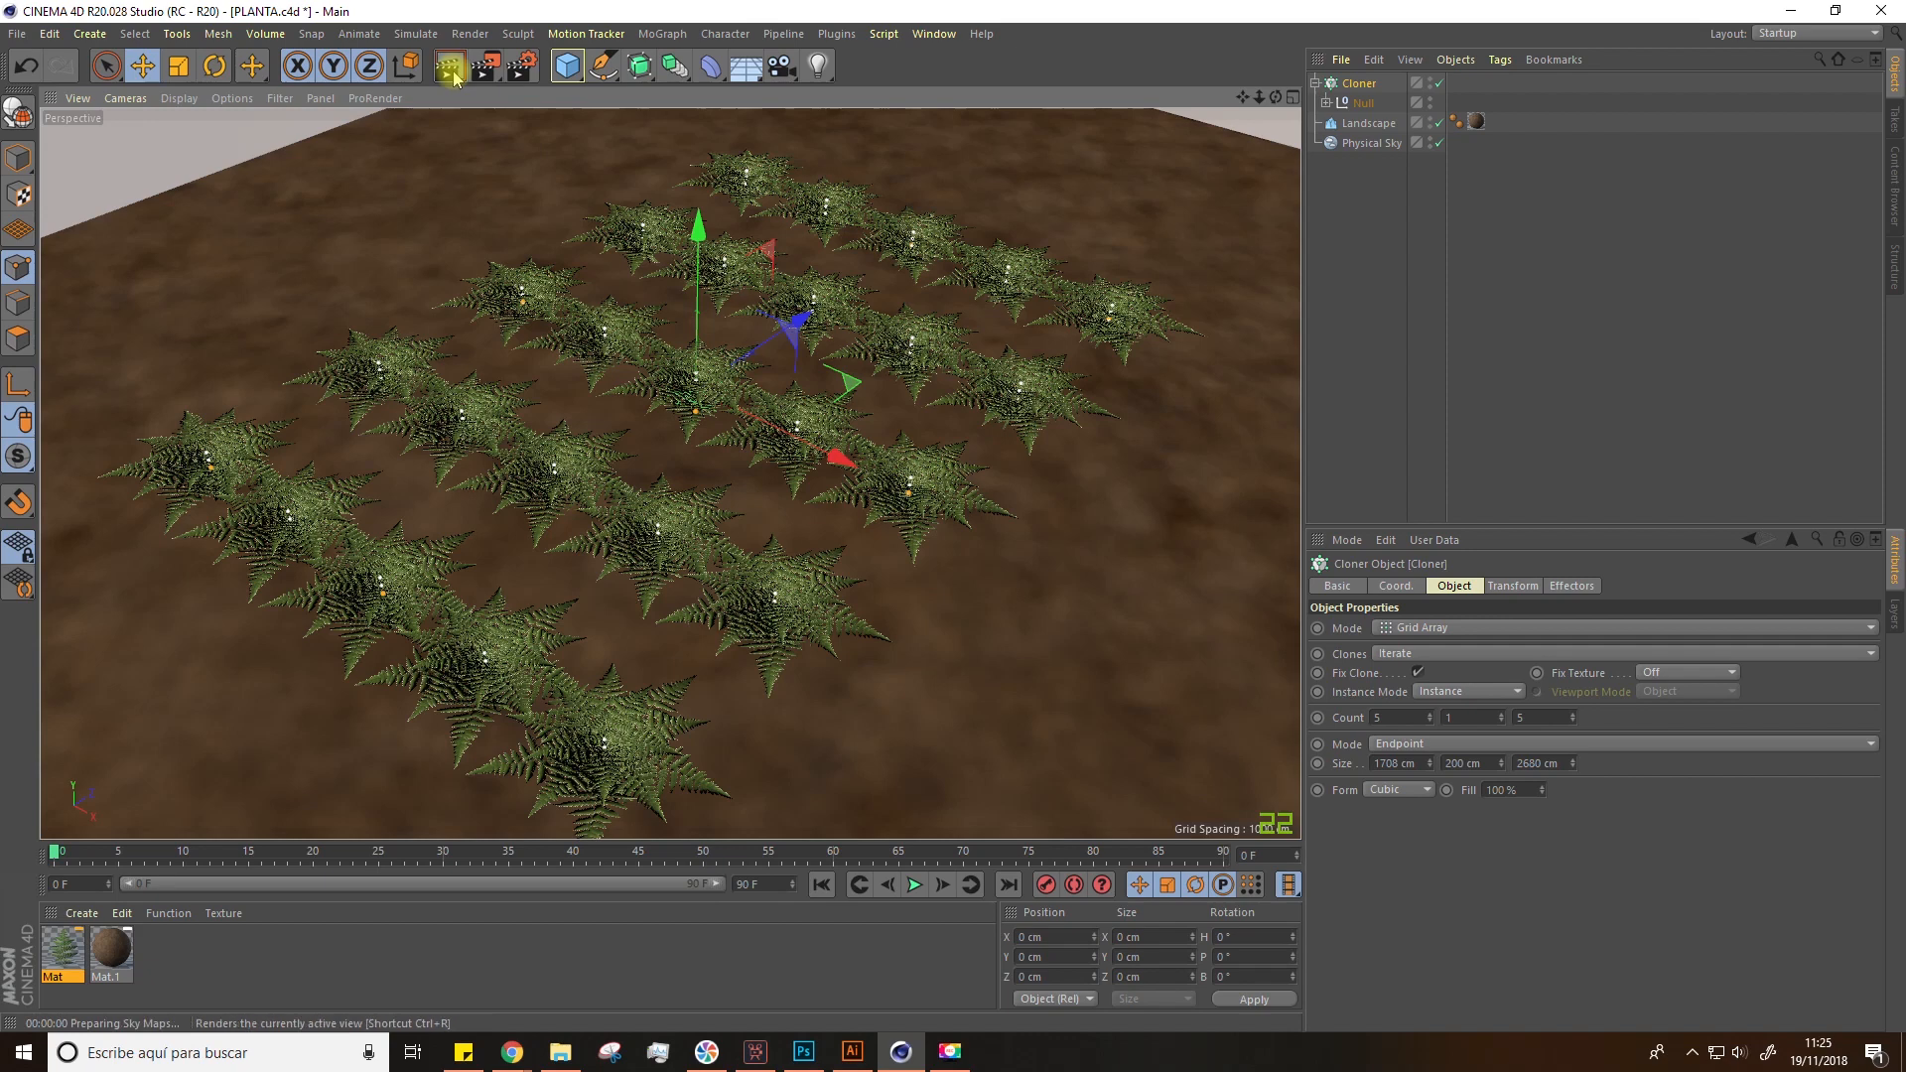
{"action": "left_click", "coordinate": [449, 65]}
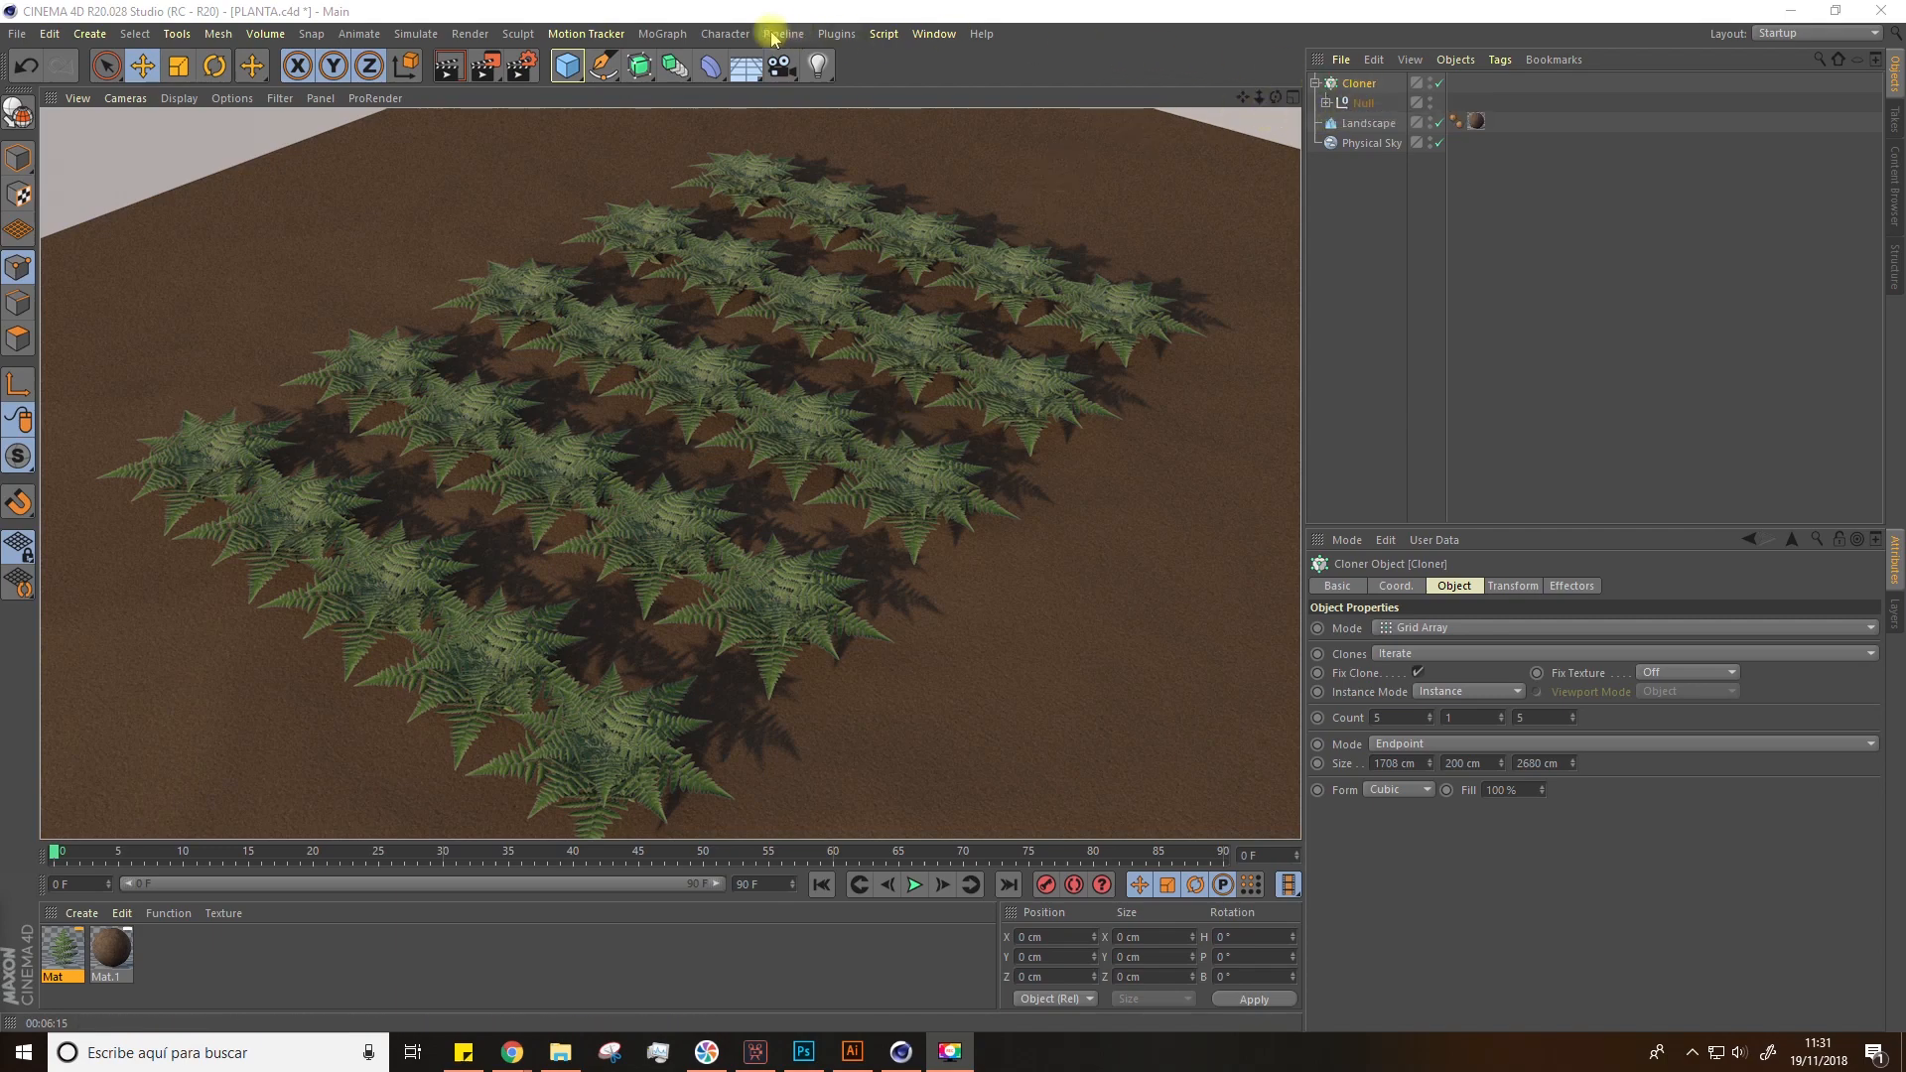
Step: Add a Random effector to the grid Cloner and open its parameters
{"action": "left_click", "coordinate": [654, 35]}
{"action": "mouse_move", "coordinate": [765, 61]}
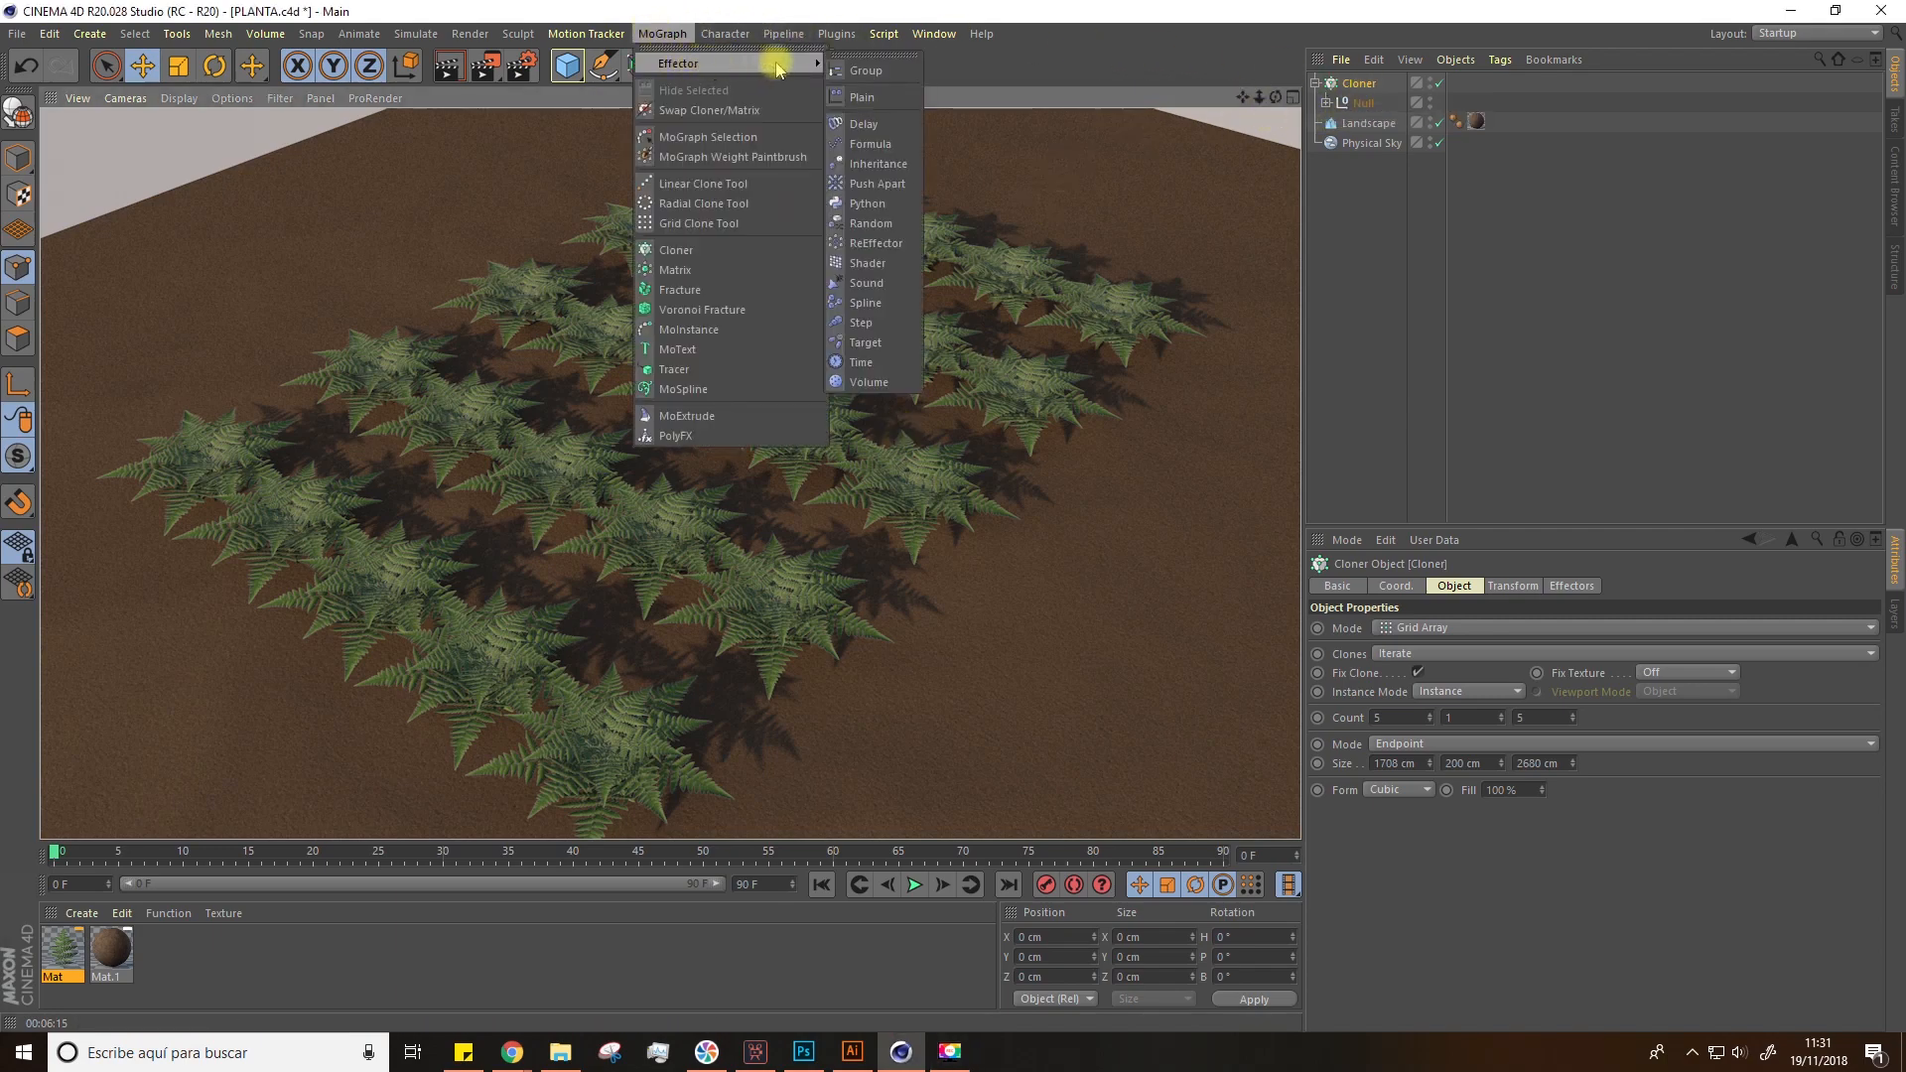
{"action": "left_click", "coordinate": [871, 224]}
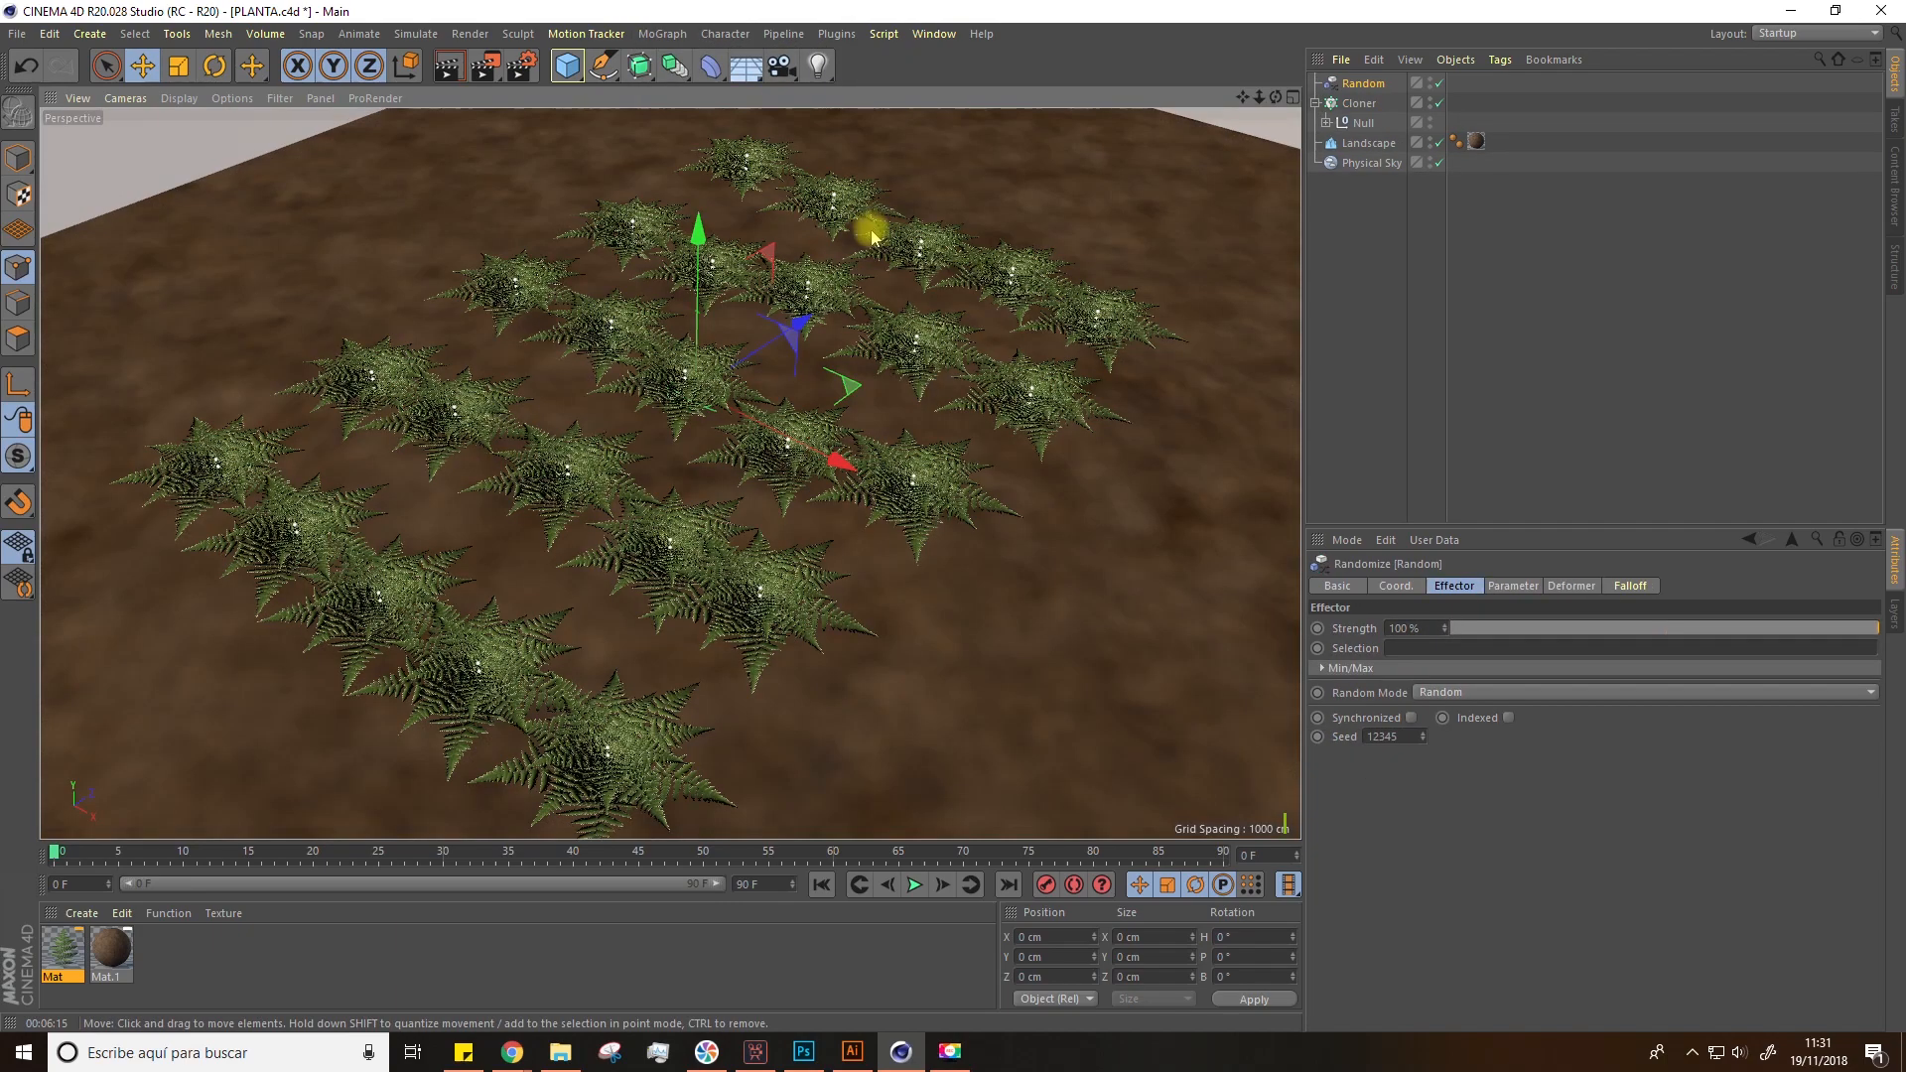
{"action": "left_click", "coordinate": [1358, 103]}
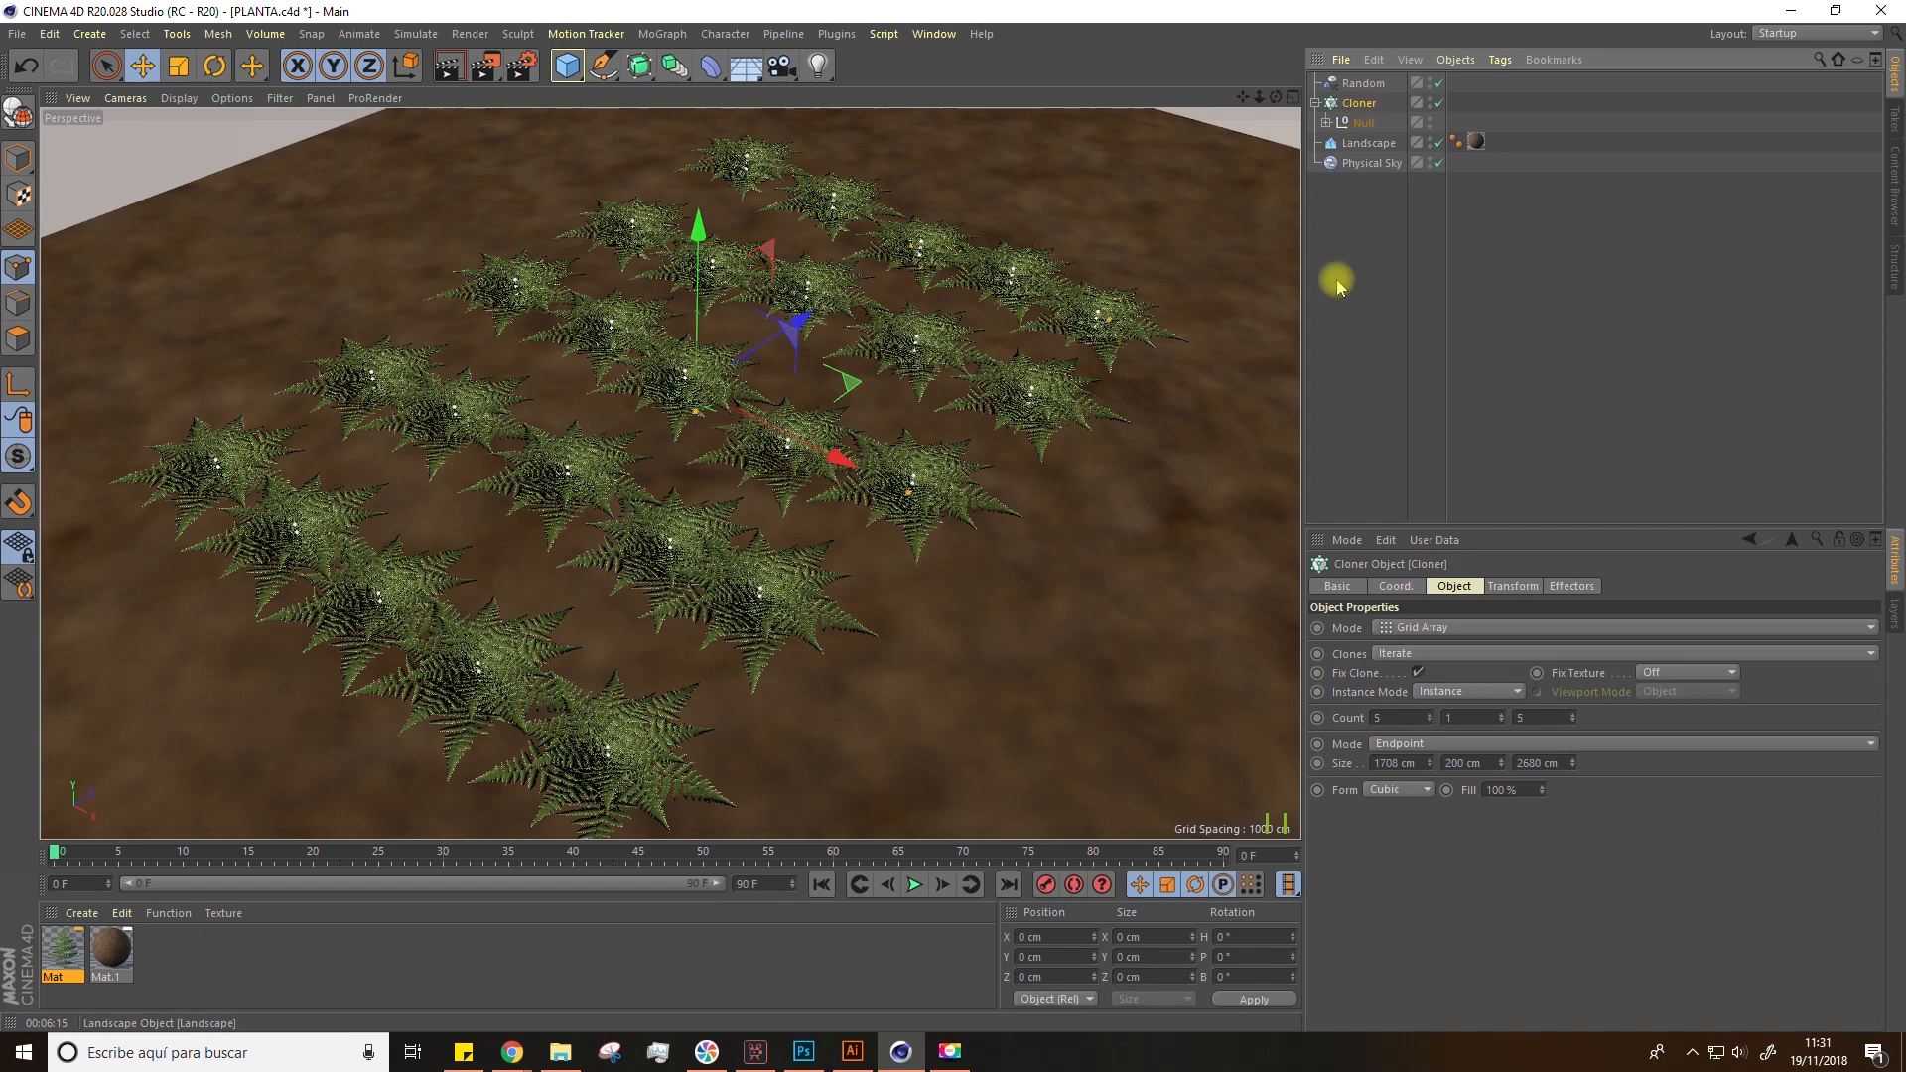
{"action": "left_click", "coordinate": [1568, 585]}
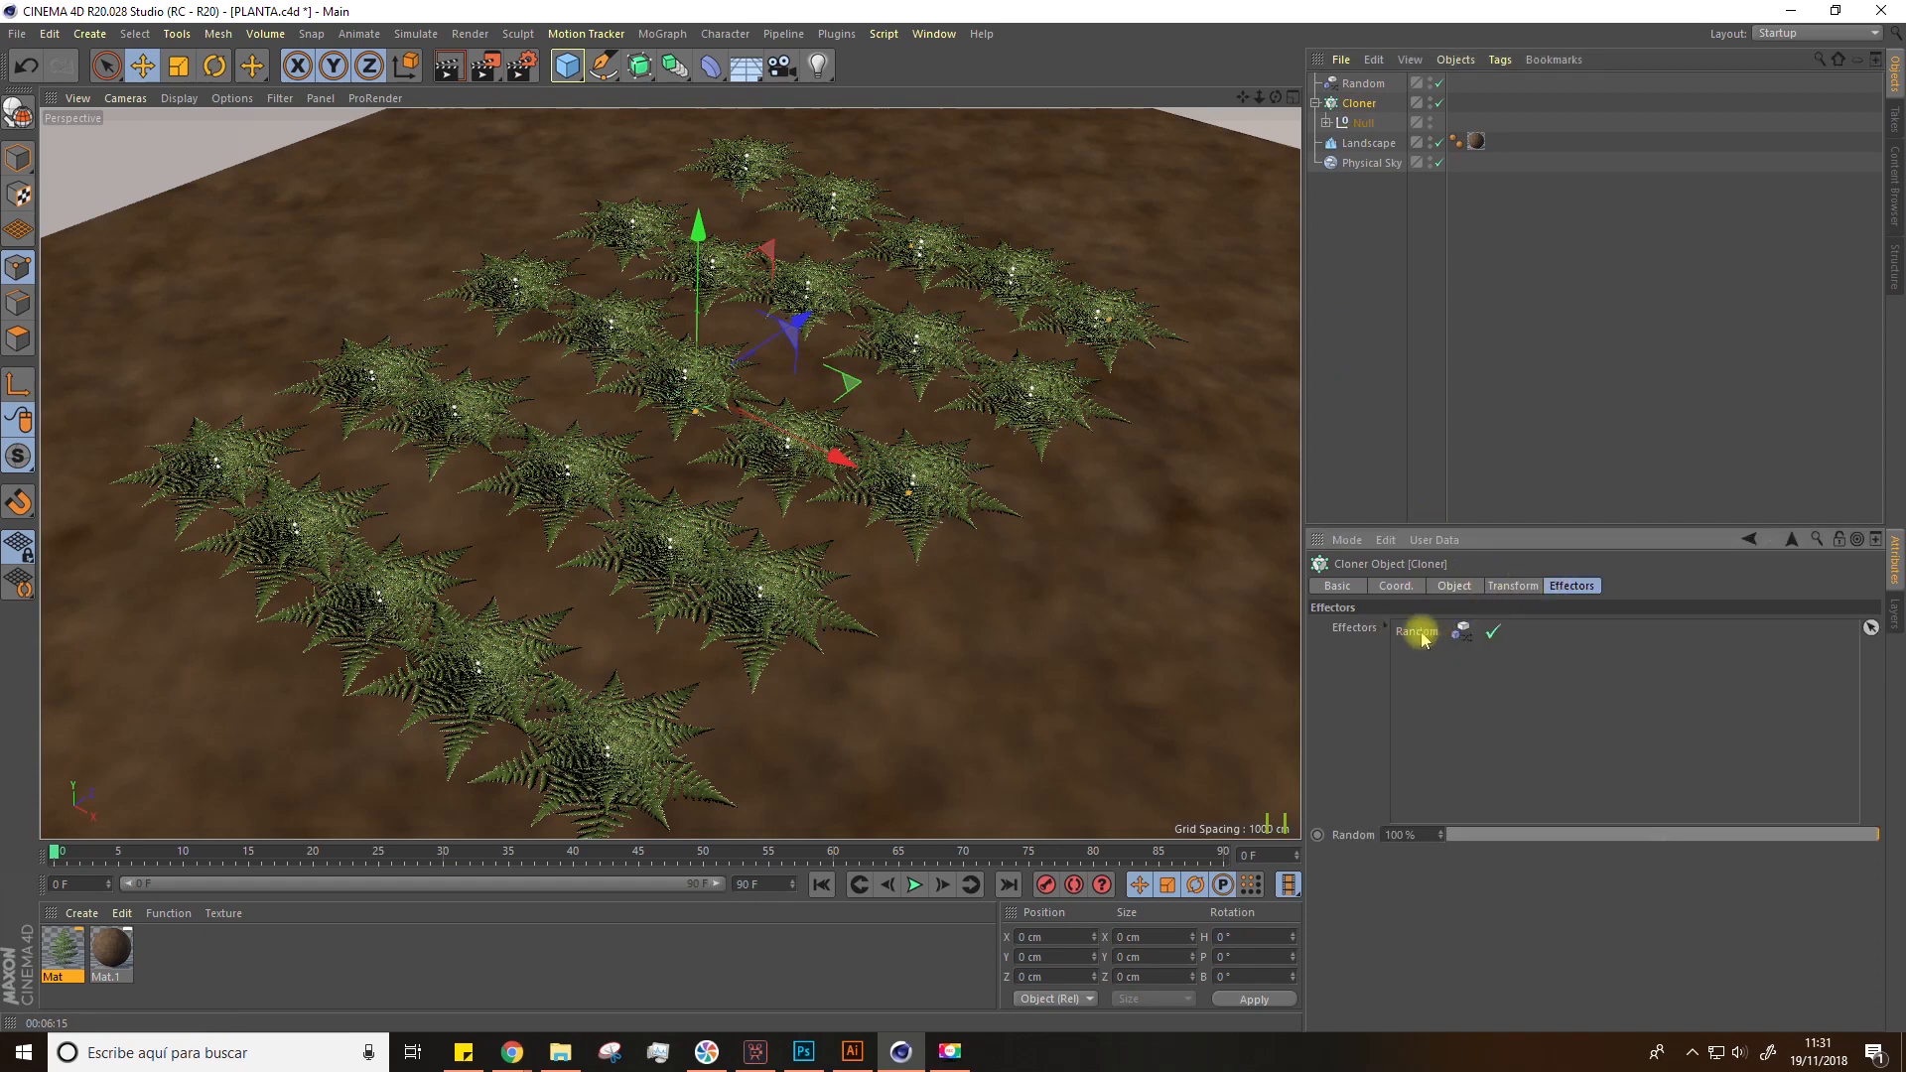
{"action": "left_click", "coordinate": [1362, 83]}
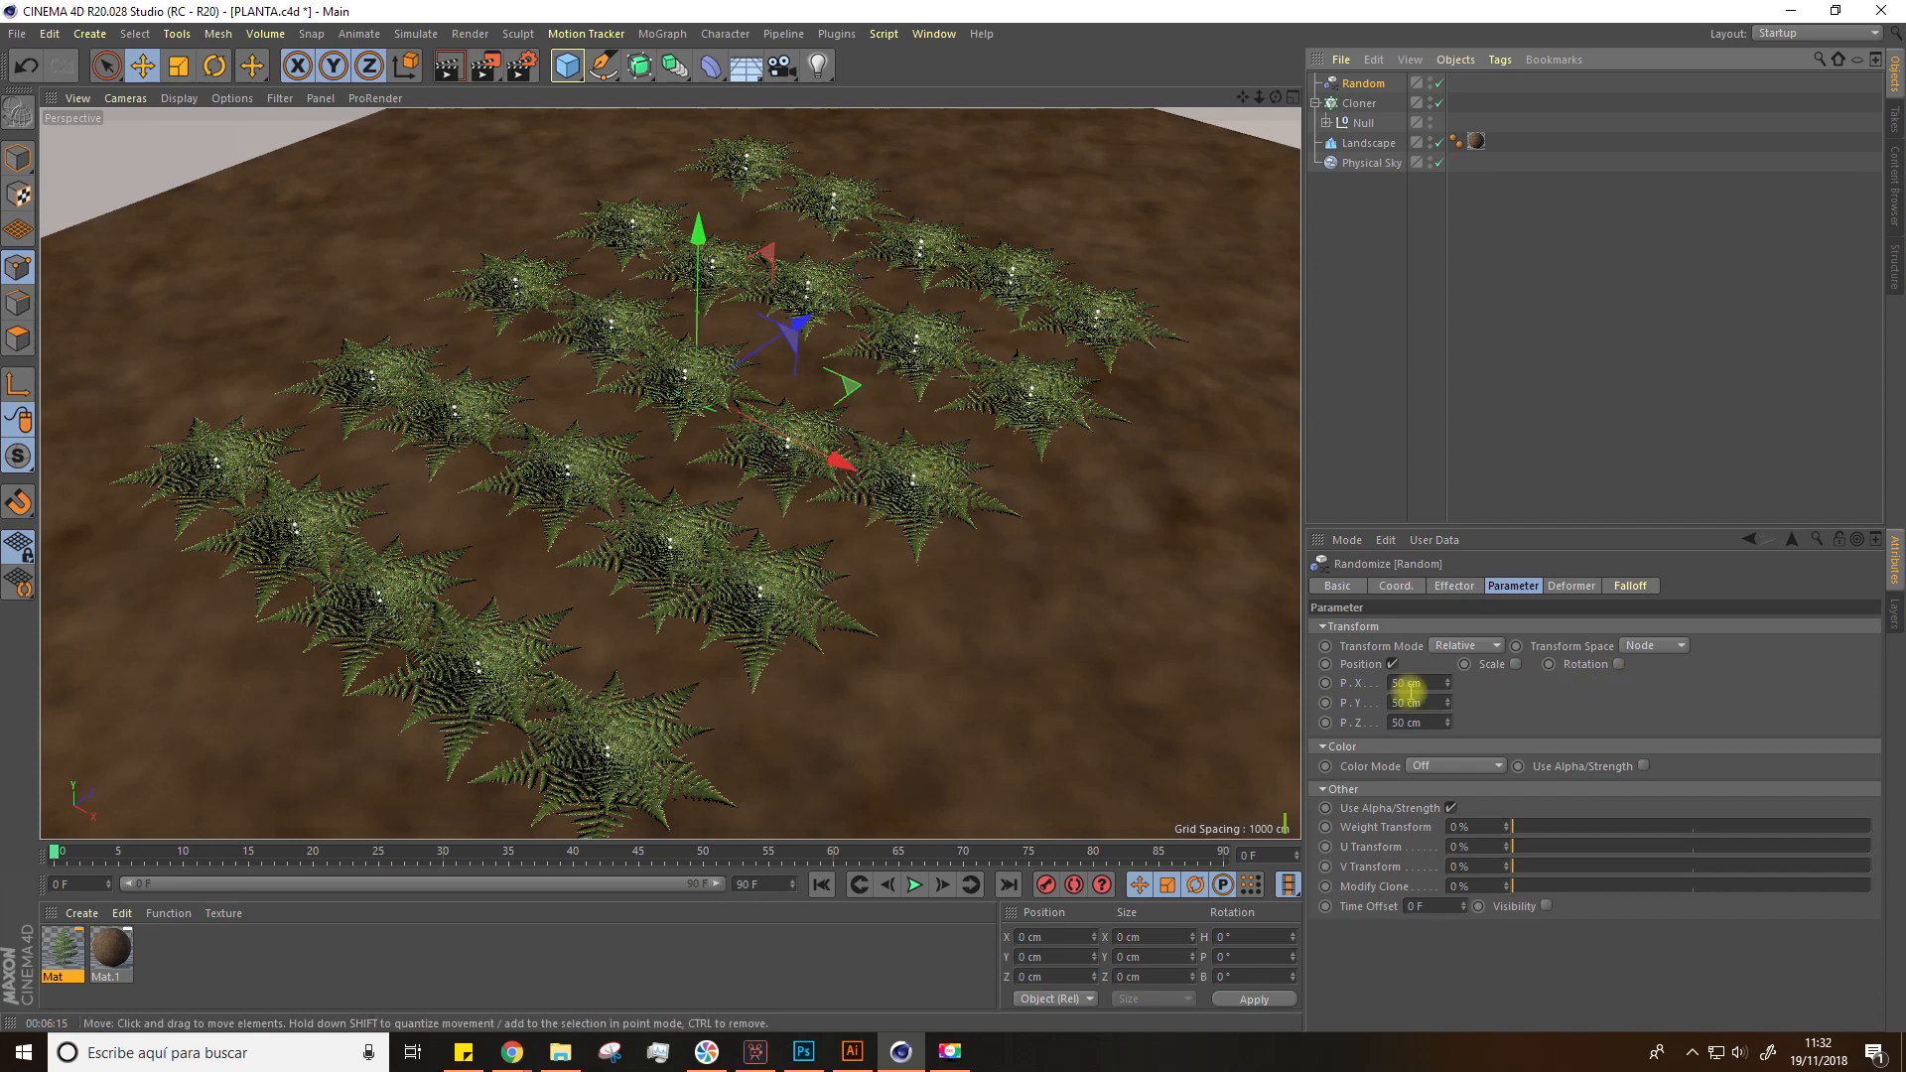
Step: Enable Scale and Rotation in the Random effector and adjust the position randomness
{"action": "left_click", "coordinate": [1515, 666]}
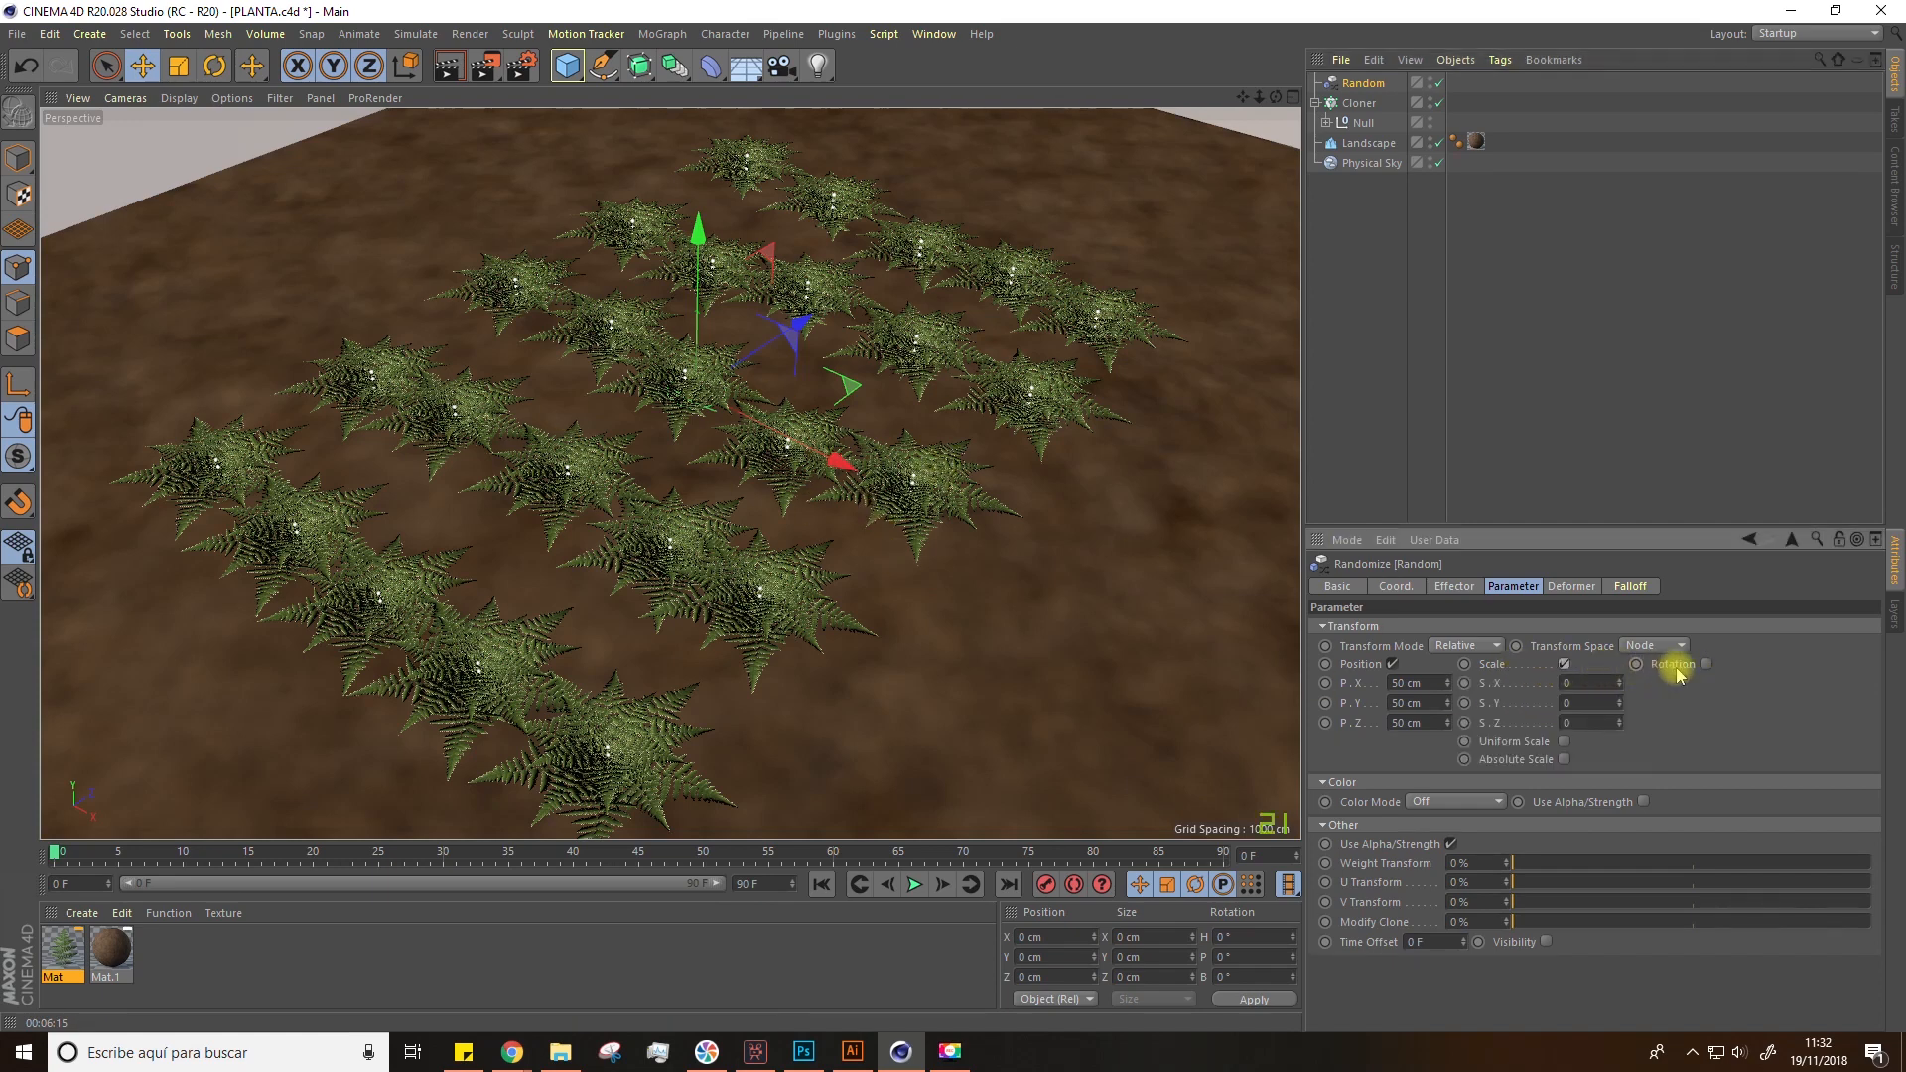
{"action": "left_click", "coordinate": [1706, 664]}
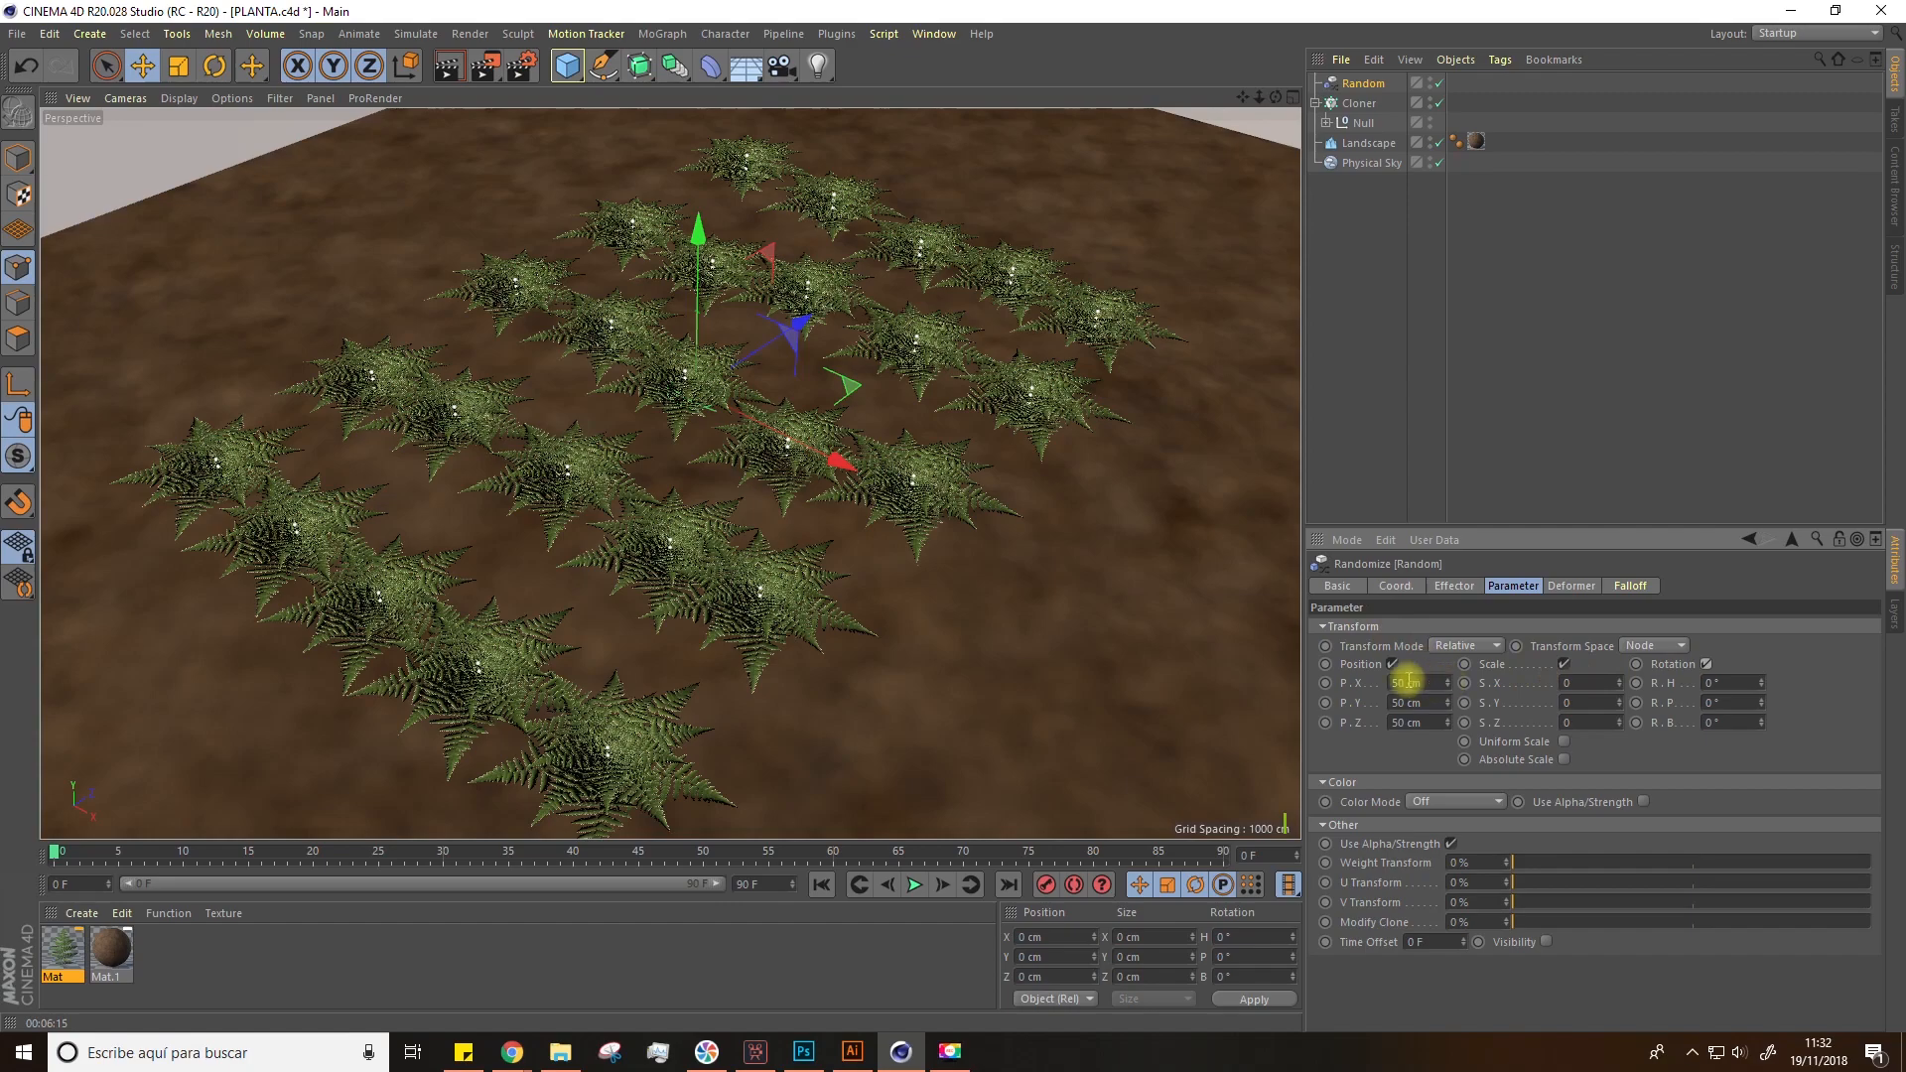
{"action": "mouse_move", "coordinate": [1446, 683]}
{"action": "left_mouse_down"}
{"action": "mouse_move", "coordinate": [1416, 683]}
{"action": "mouse_move", "coordinate": [1451, 685]}
{"action": "mouse_move", "coordinate": [1448, 740]}
{"action": "mouse_move", "coordinate": [1446, 672]}
{"action": "left_mouse_up"}
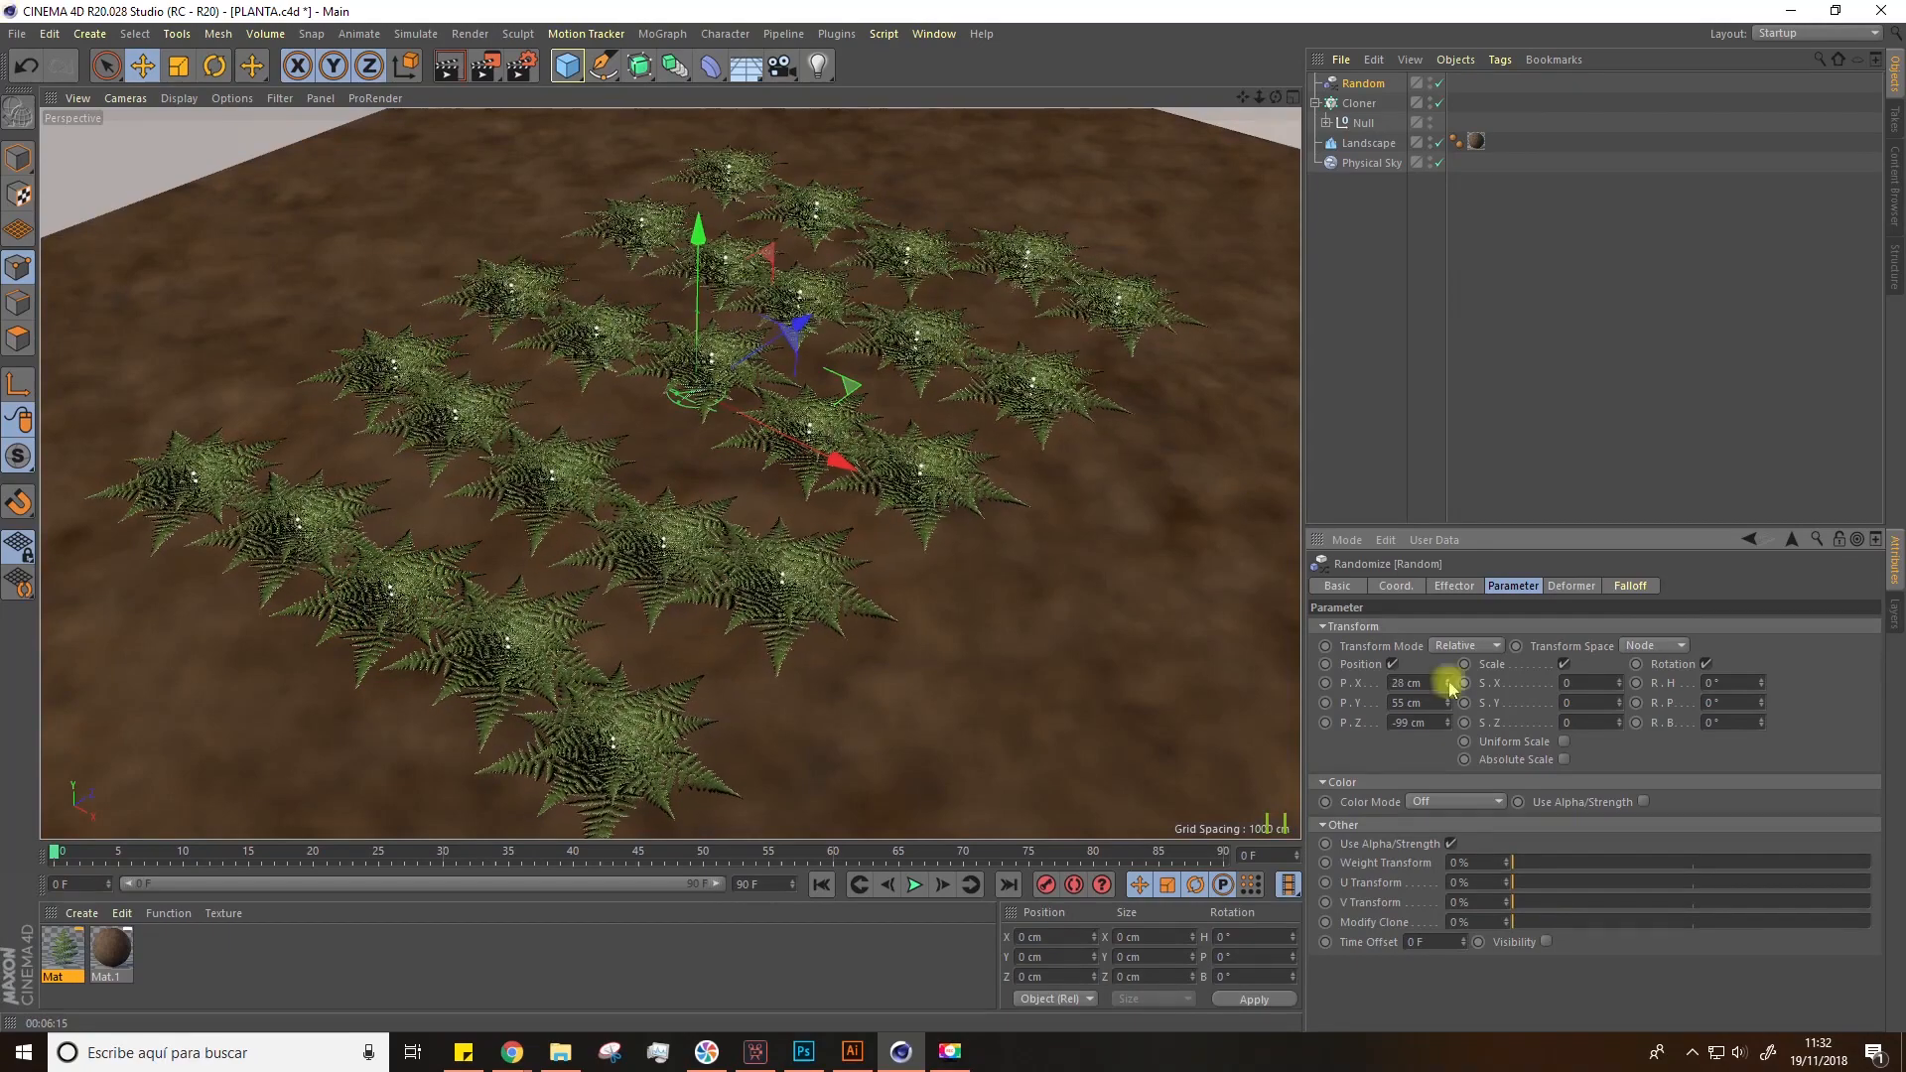
Step: Turn on Uniform Scale with a scale randomness of 0.14 and adjust the heading rotation randomness
{"action": "left_click", "coordinate": [1563, 742]}
{"action": "mouse_move", "coordinate": [1619, 683]}
{"action": "left_mouse_down"}
{"action": "mouse_move", "coordinate": [1619, 699]}
{"action": "mouse_move", "coordinate": [1619, 668]}
{"action": "left_mouse_up"}
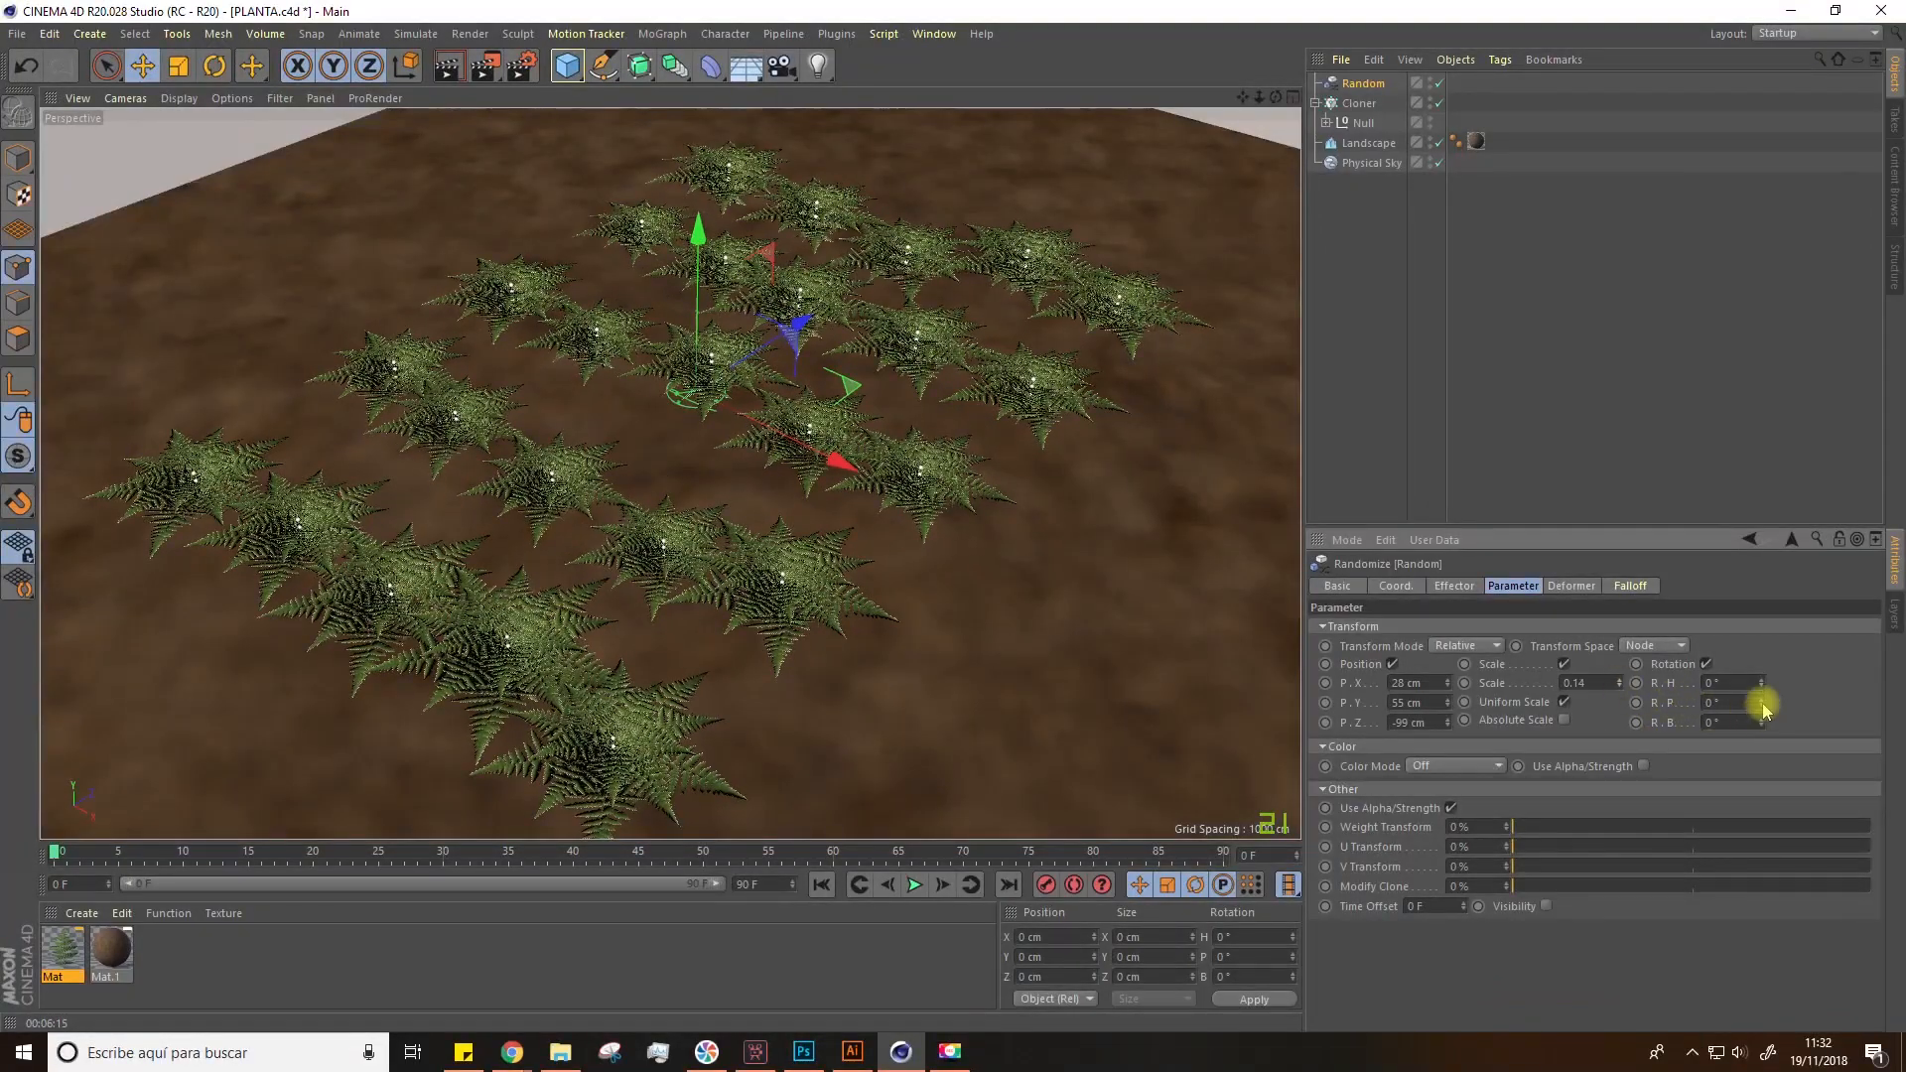
{"action": "left_click_drag", "start_coordinate": [1760, 683], "coordinate": [1760, 702]}
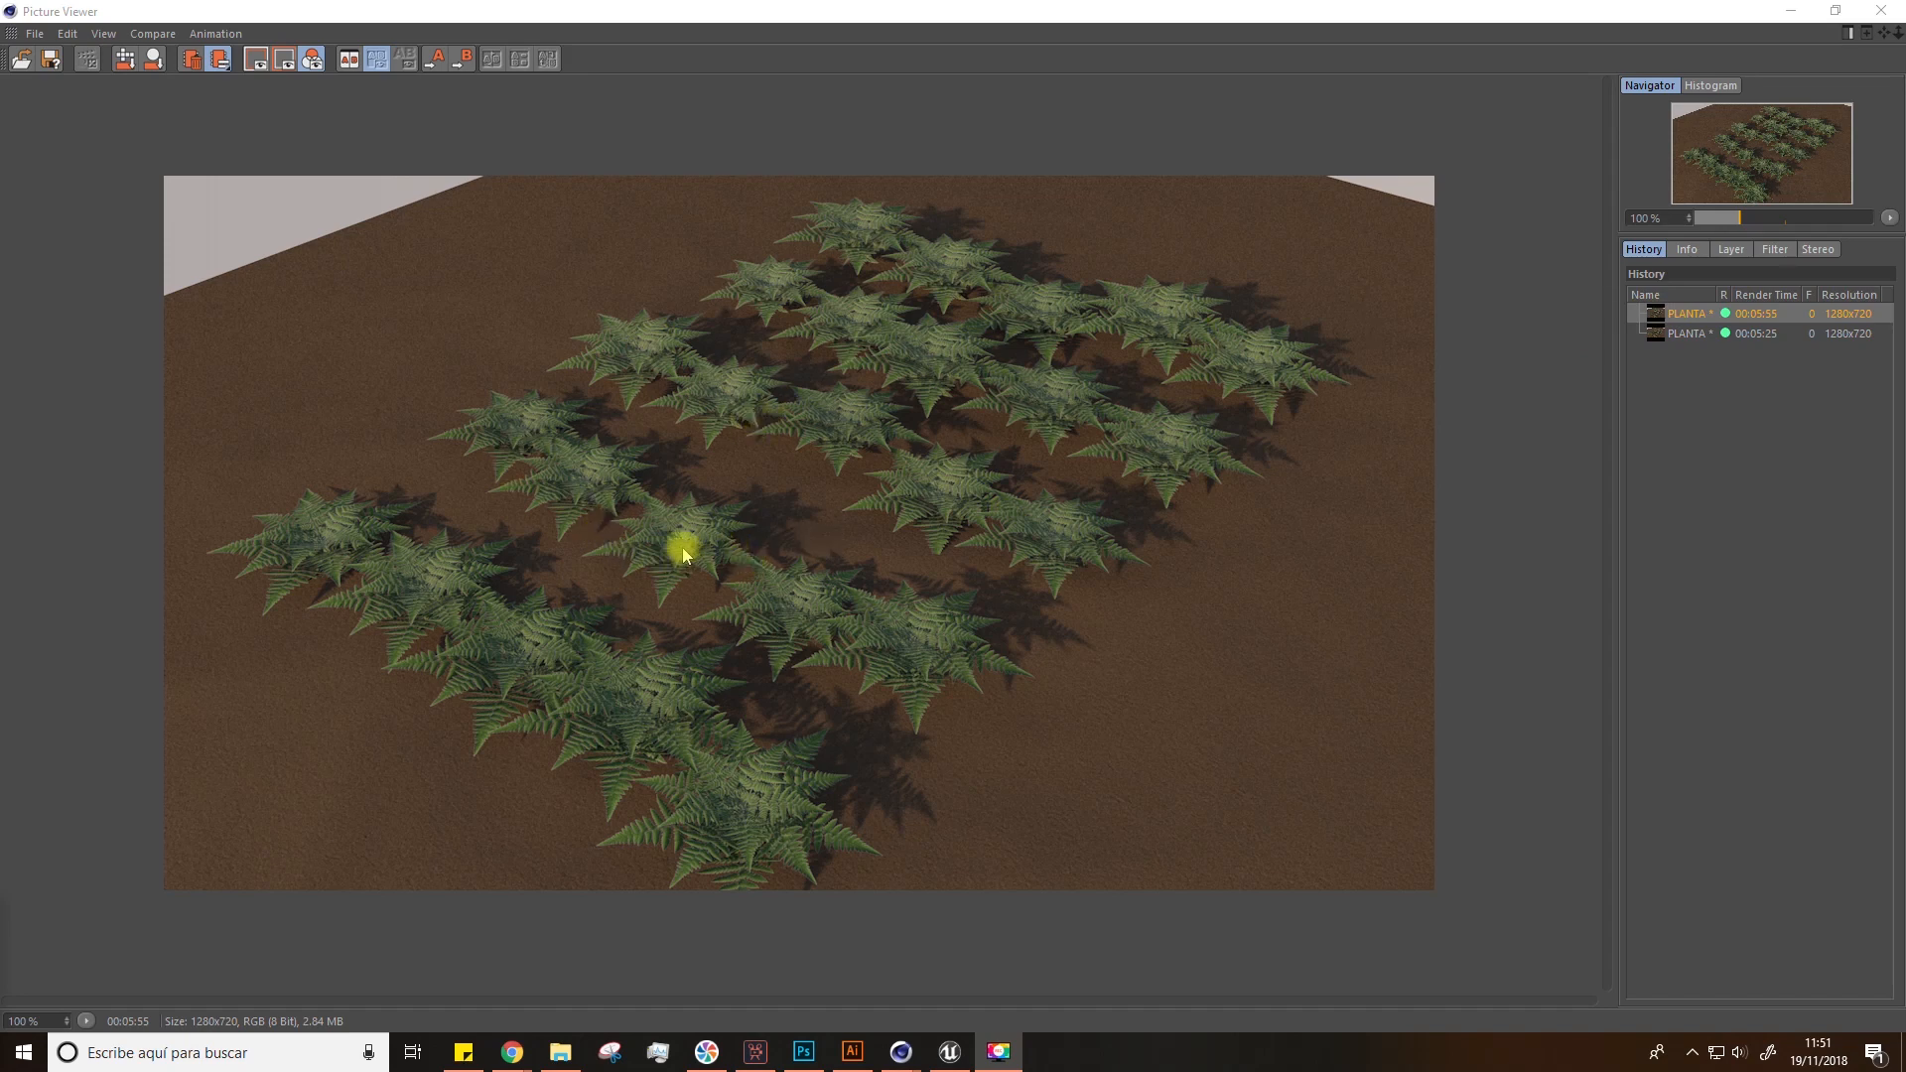
Step: Compare the two renders stored in the Picture Viewer history
{"action": "left_click", "coordinate": [1687, 333]}
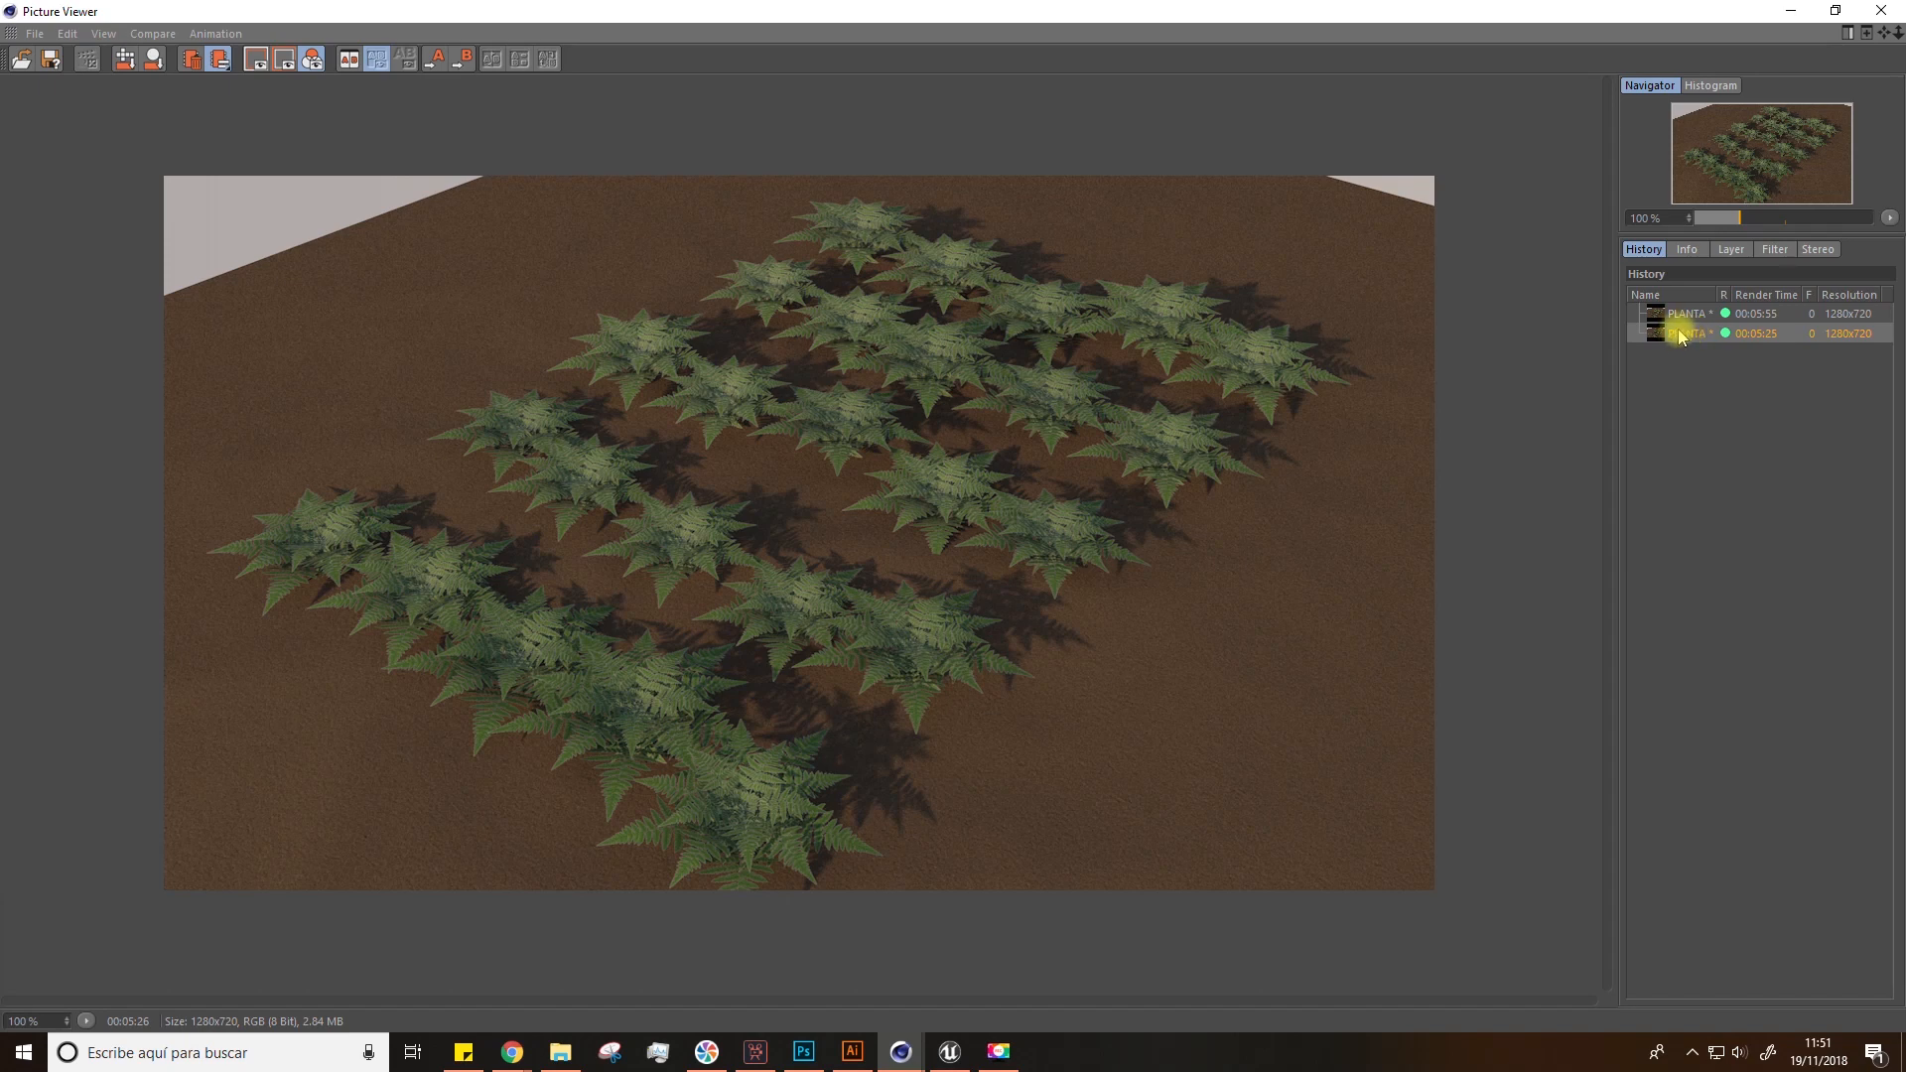
{"action": "left_click", "coordinate": [1688, 316]}
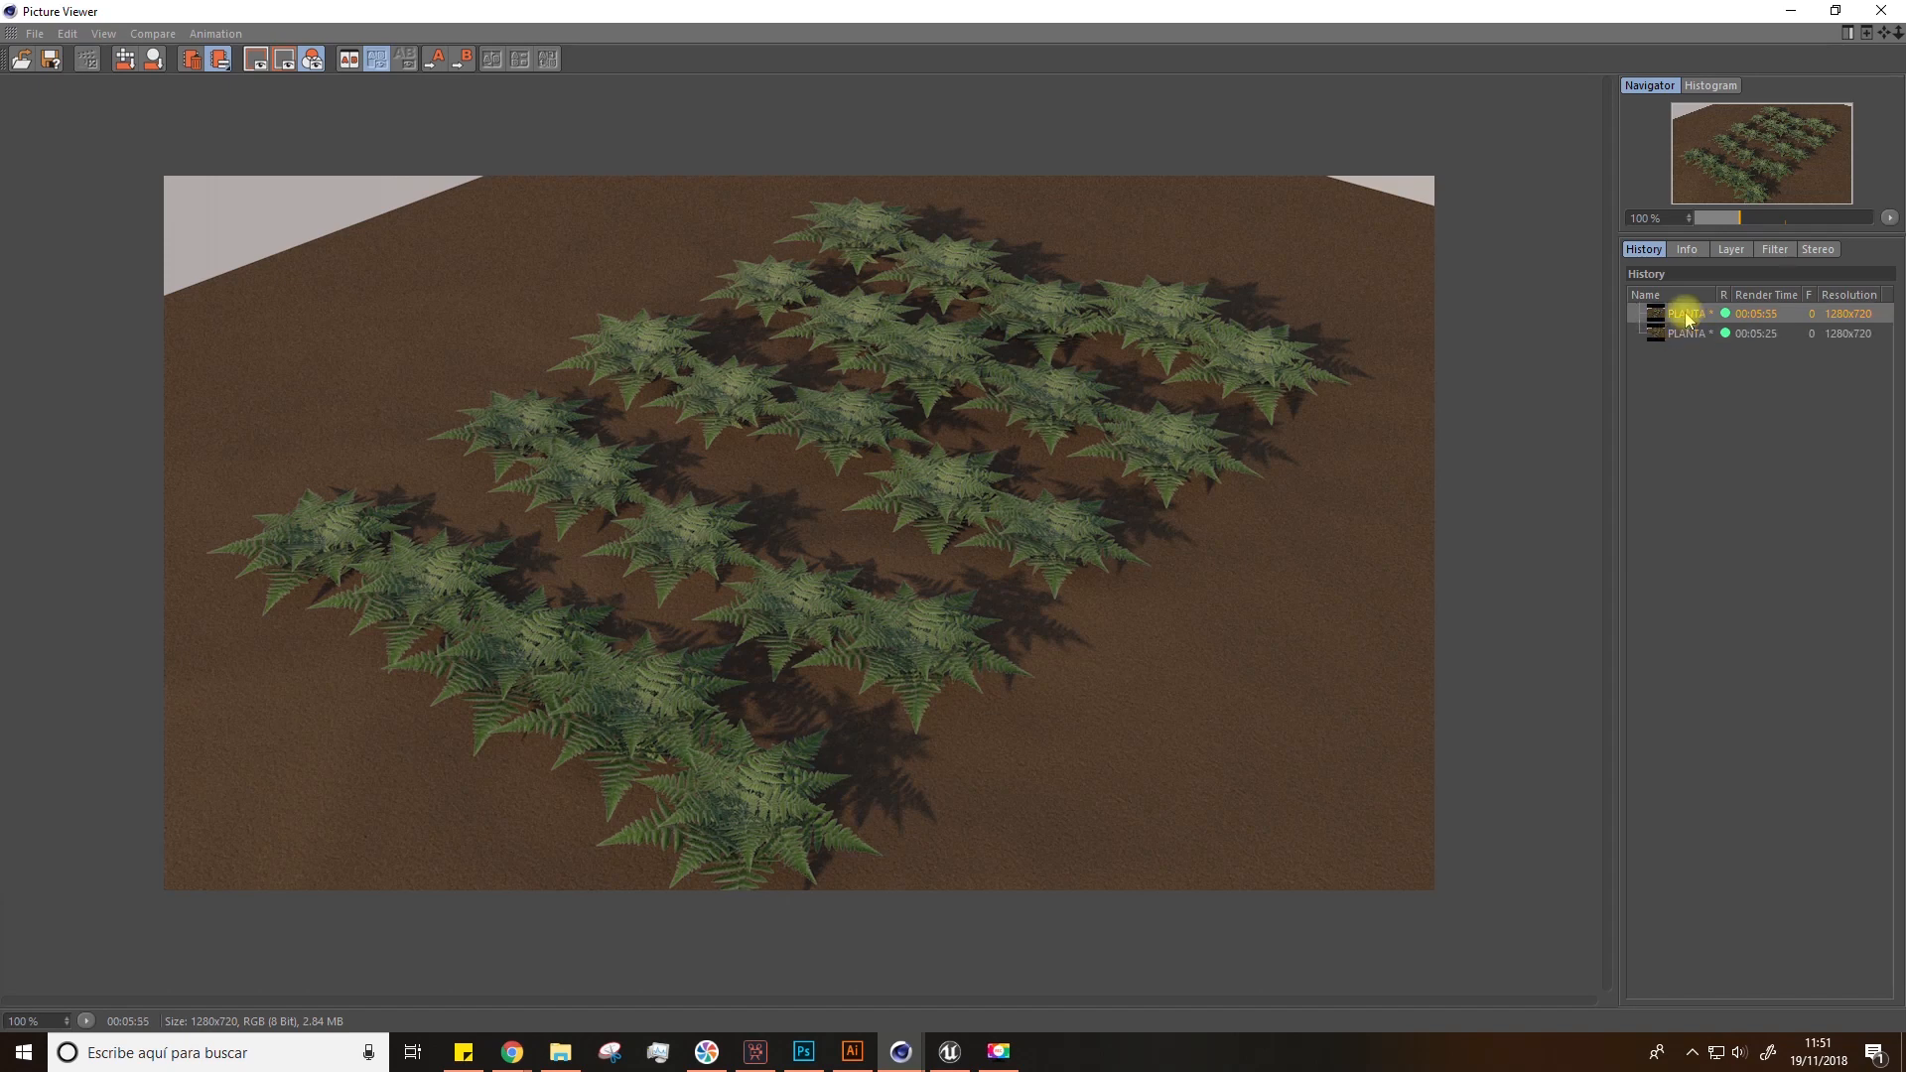
{"action": "left_click", "coordinate": [1688, 334]}
{"action": "left_click", "coordinate": [1687, 316]}
{"action": "left_click", "coordinate": [1687, 335]}
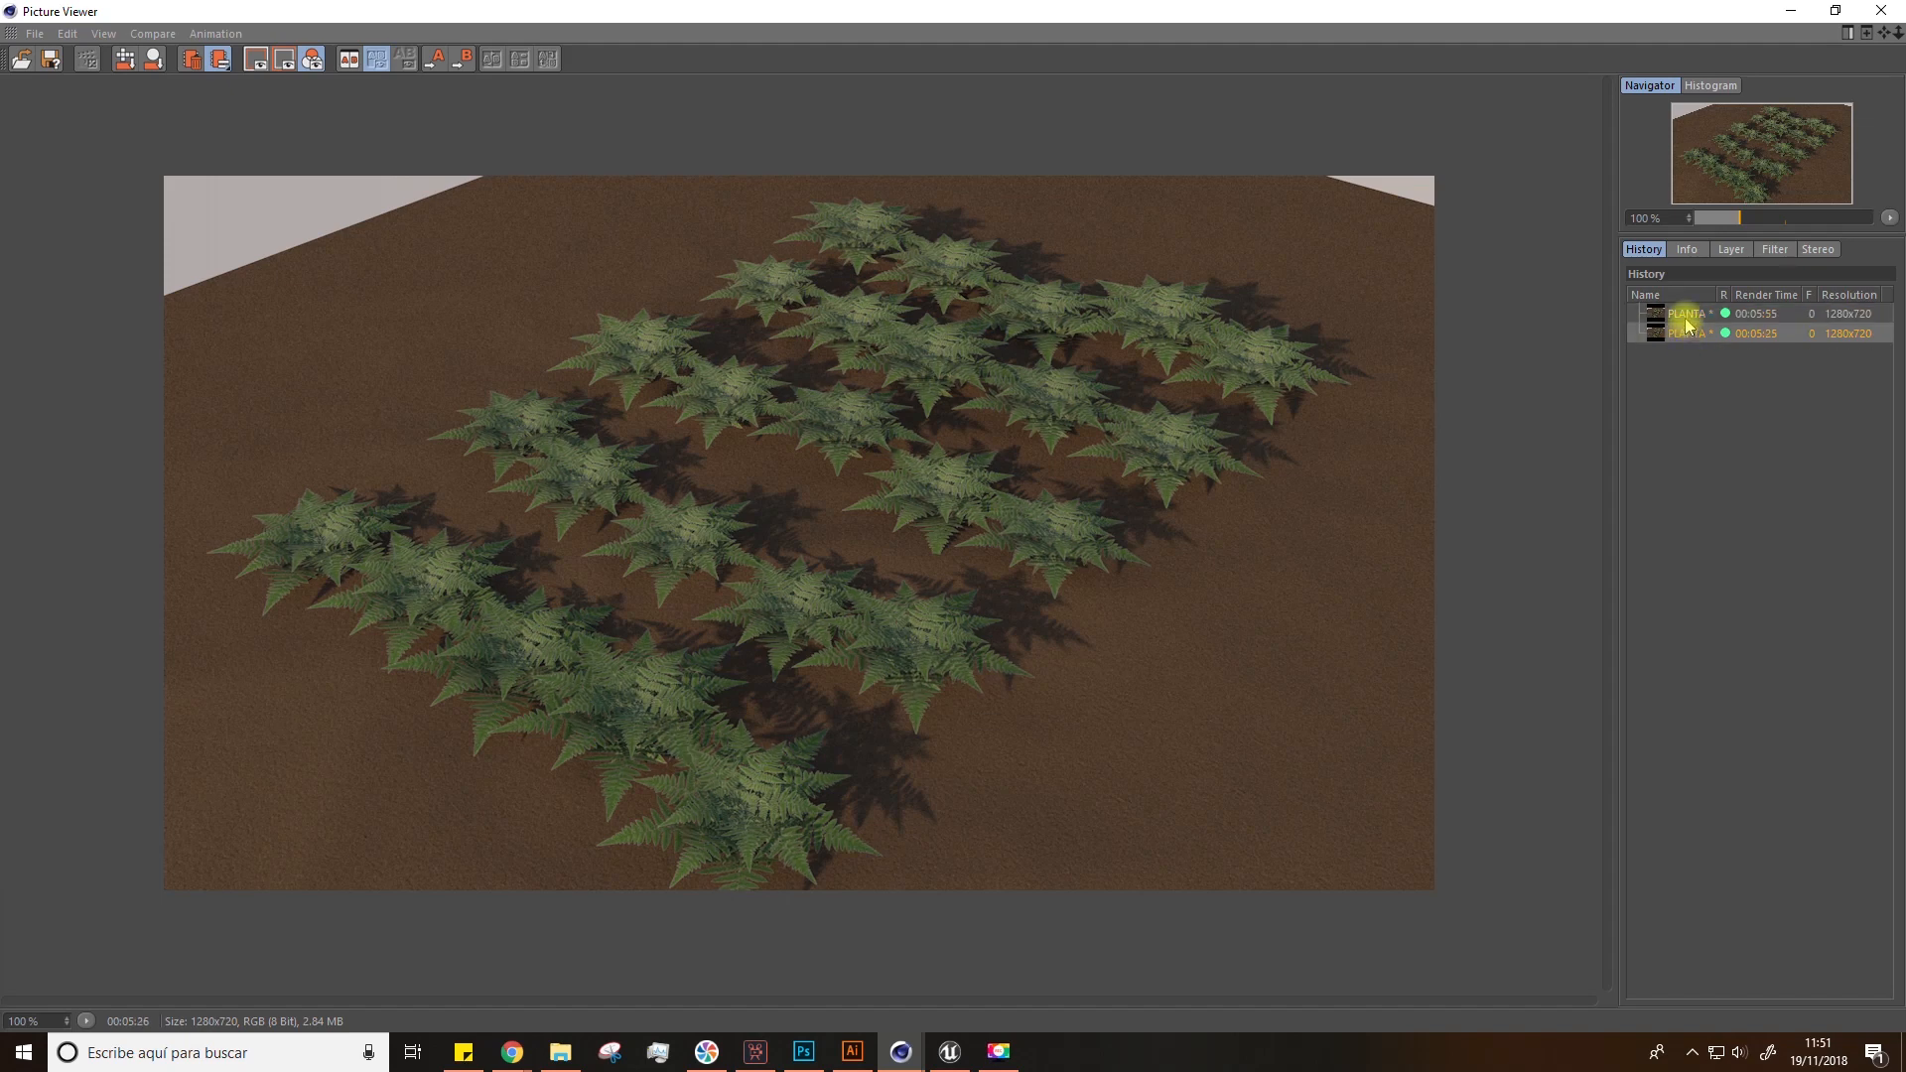
{"action": "left_click", "coordinate": [1686, 316]}
{"action": "left_click", "coordinate": [1685, 335]}
{"action": "left_click", "coordinate": [1686, 316]}
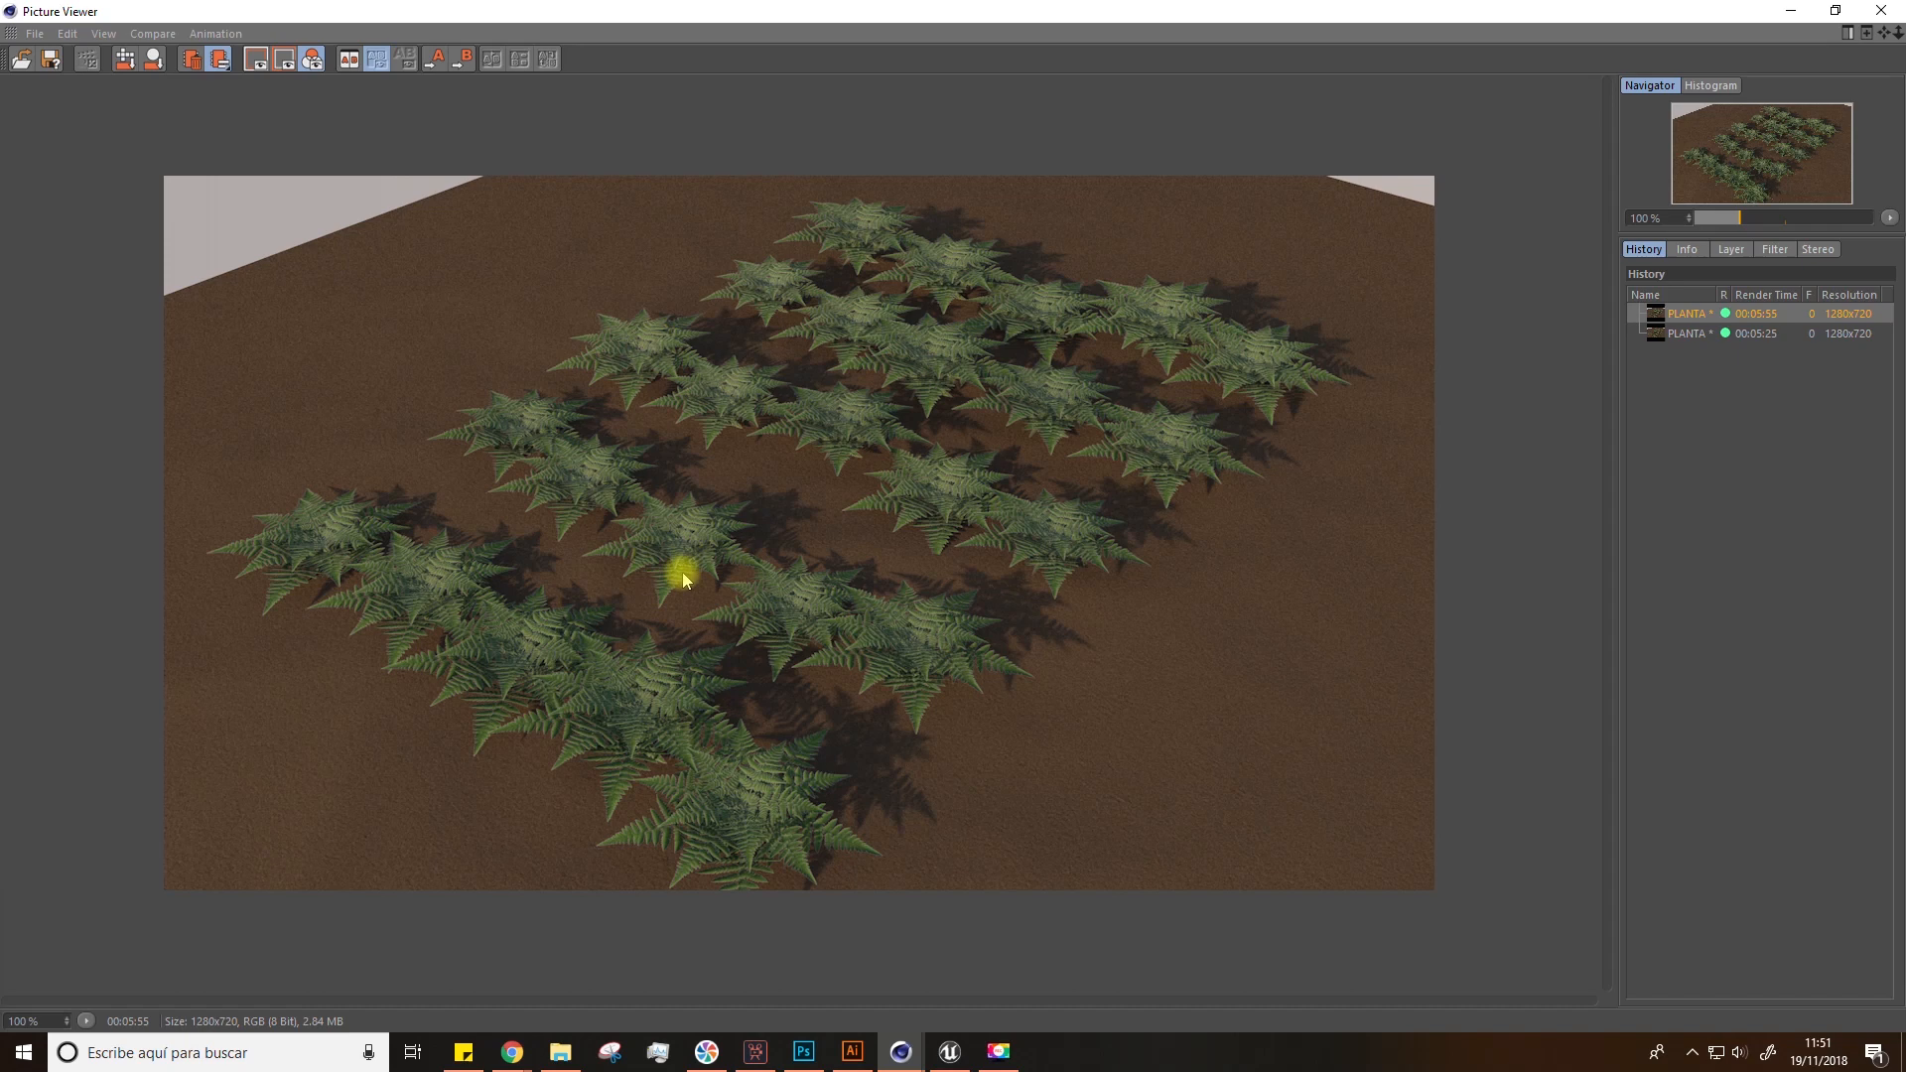
{"action": "left_click", "coordinate": [1679, 335]}
{"action": "left_click", "coordinate": [1679, 316]}
{"action": "left_click", "coordinate": [1687, 334]}
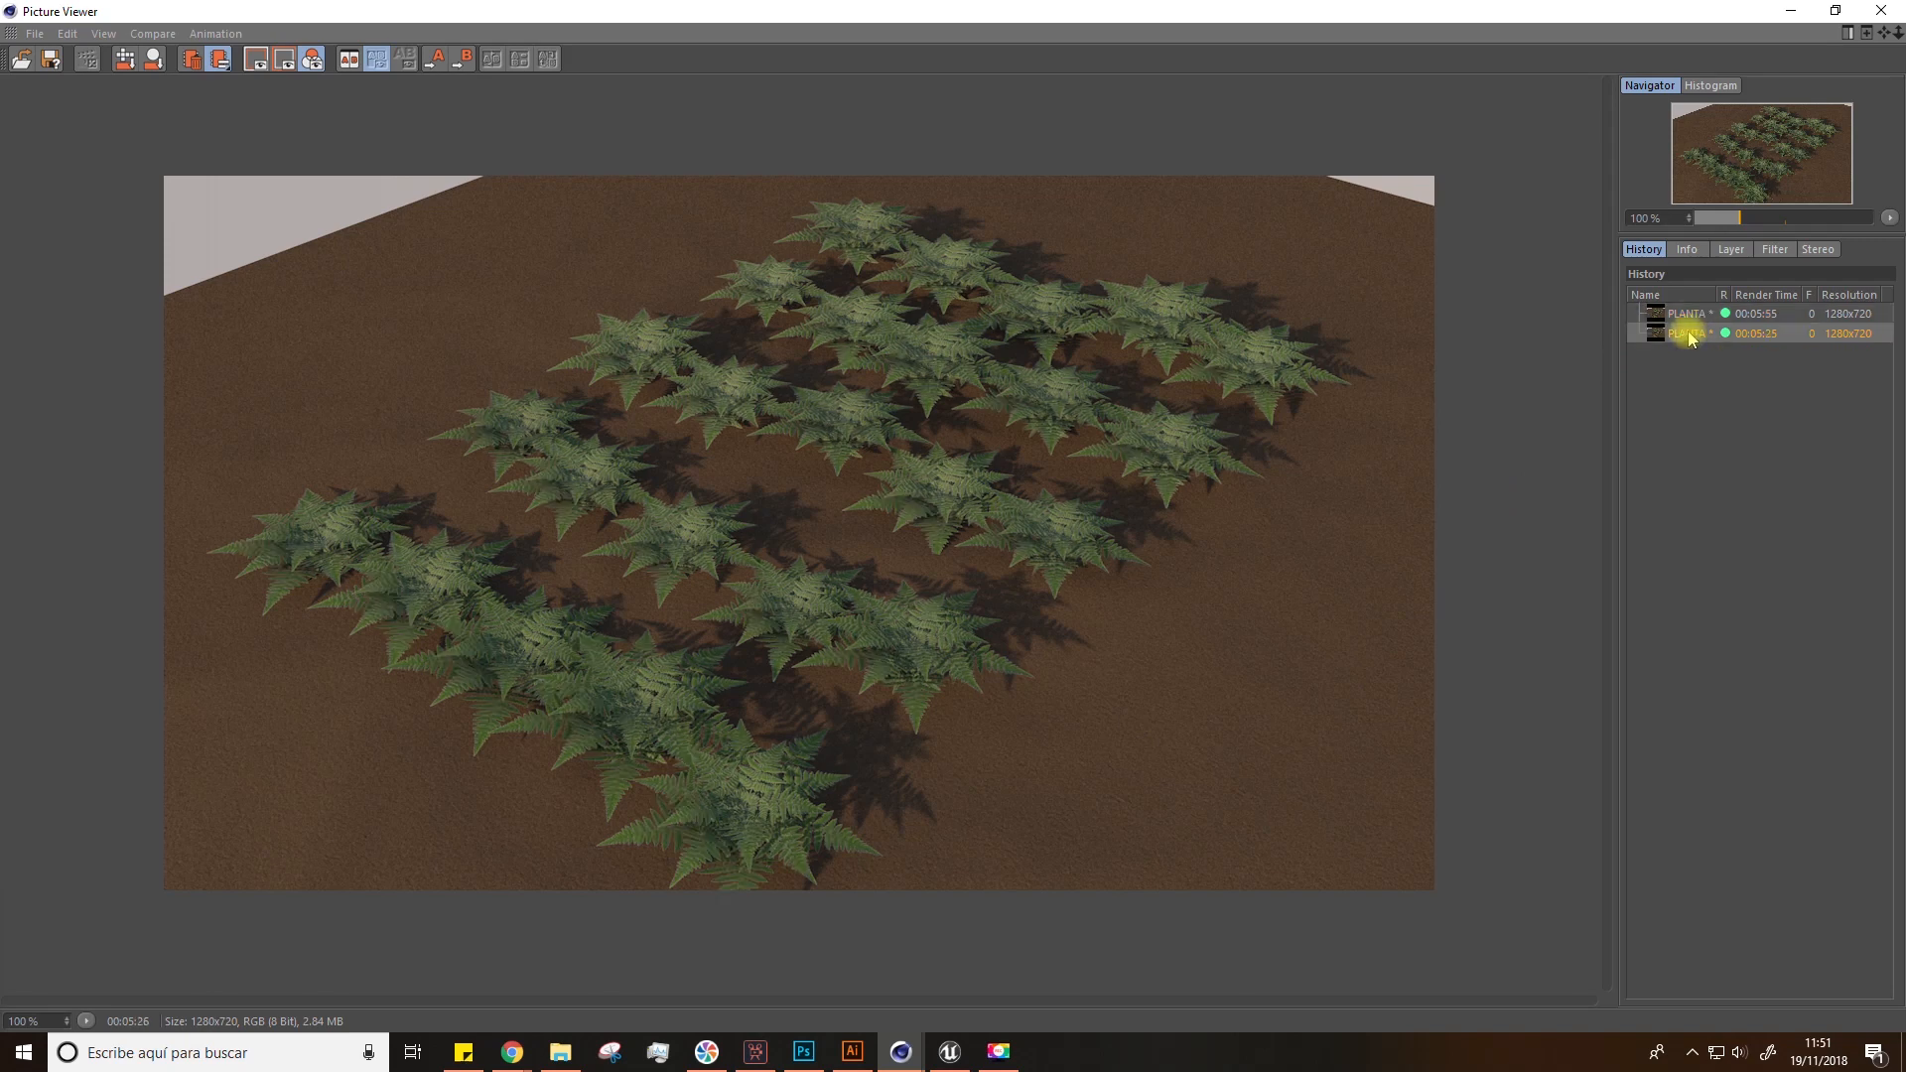
{"action": "left_click", "coordinate": [1688, 313]}
{"action": "left_click", "coordinate": [1686, 334]}
{"action": "left_click", "coordinate": [1688, 315]}
{"action": "left_click", "coordinate": [1687, 334]}
{"action": "left_click", "coordinate": [1689, 316]}
{"action": "left_click", "coordinate": [1689, 335]}
{"action": "left_click", "coordinate": [1687, 317]}
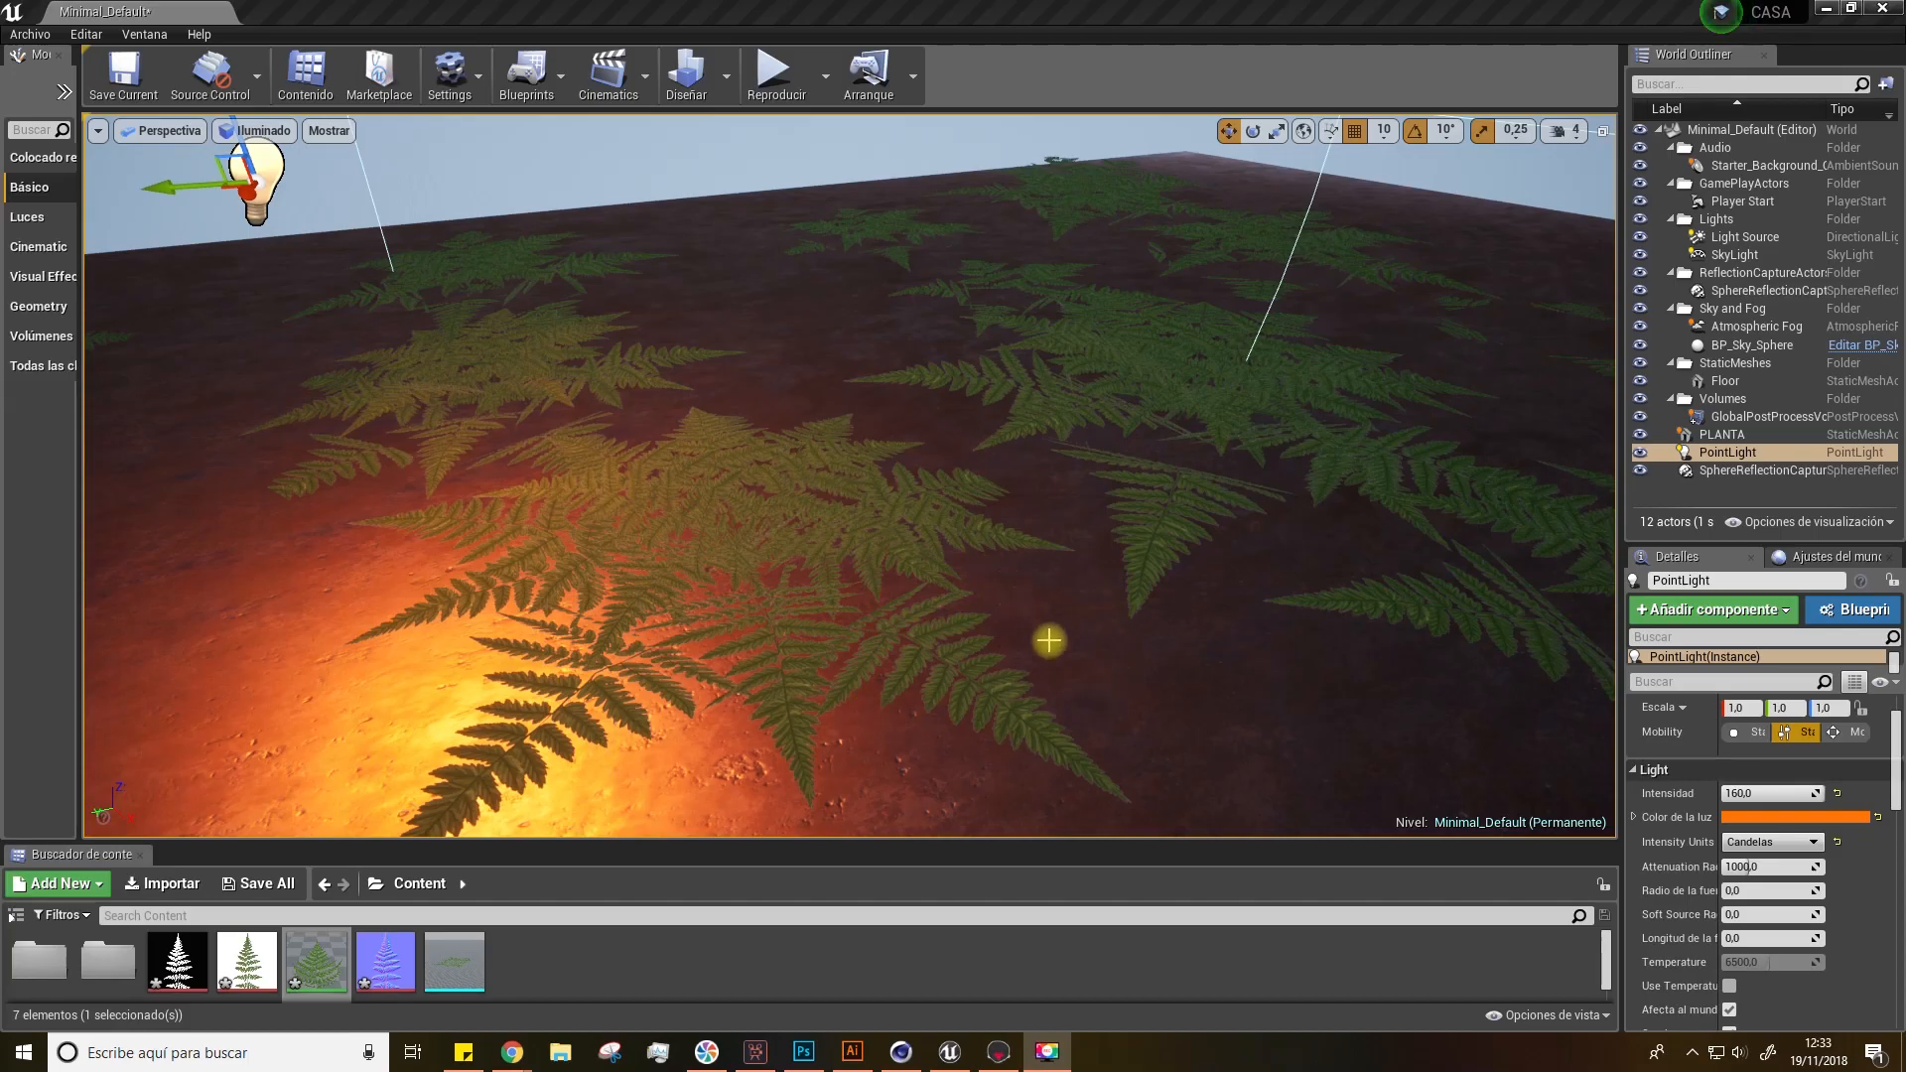
Step: Look over the fern scene in Unreal Engine and Marmoset Toolbag
{"action": "left_click_drag", "start_coordinate": [968, 562], "coordinate": [970, 562], "text": "alt"}
{"action": "mouse_move", "coordinate": [969, 562]}
{"action": "right_mouse_down", "text": "alt"}
{"action": "mouse_move", "coordinate": [933, 562]}
{"action": "mouse_move", "coordinate": [1003, 562]}
{"action": "mouse_move", "coordinate": [951, 562]}
{"action": "right_mouse_up", "text": "alt"}
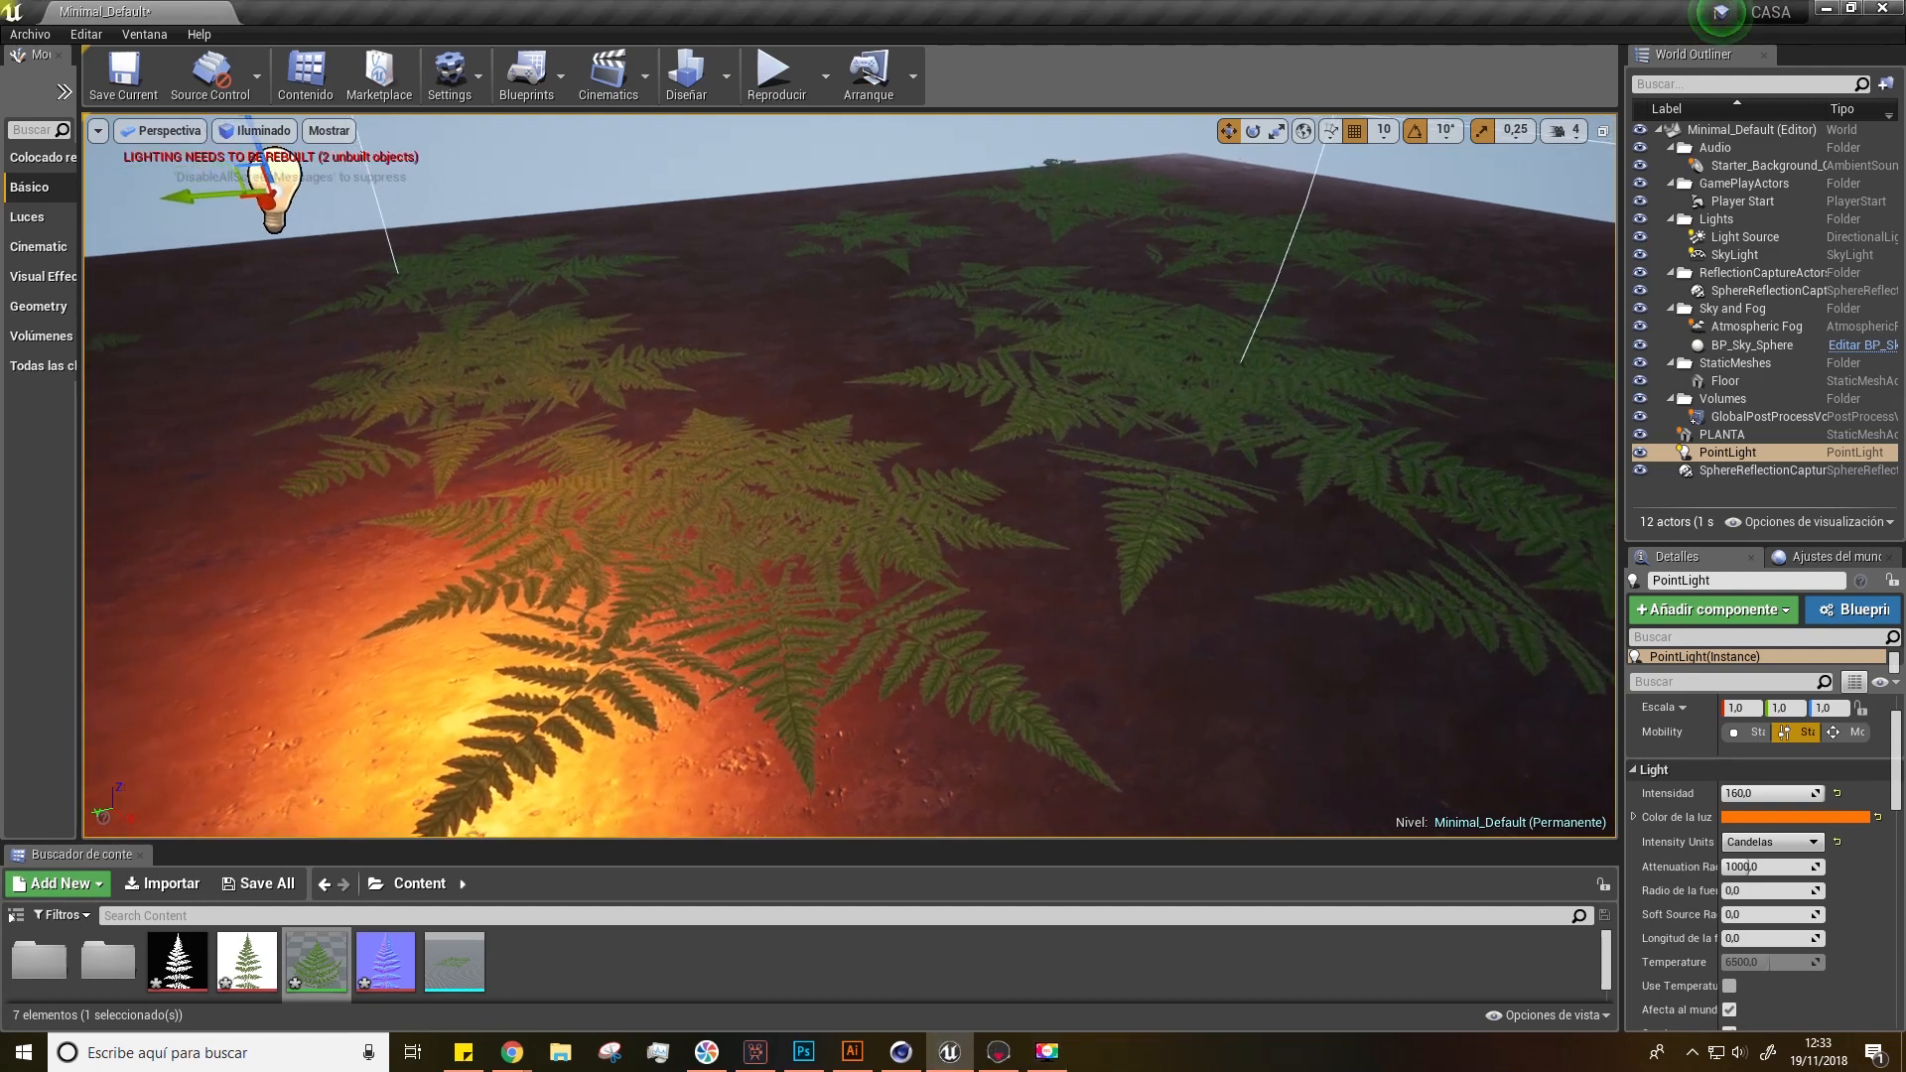
{"action": "left_click", "coordinate": [1000, 1051]}
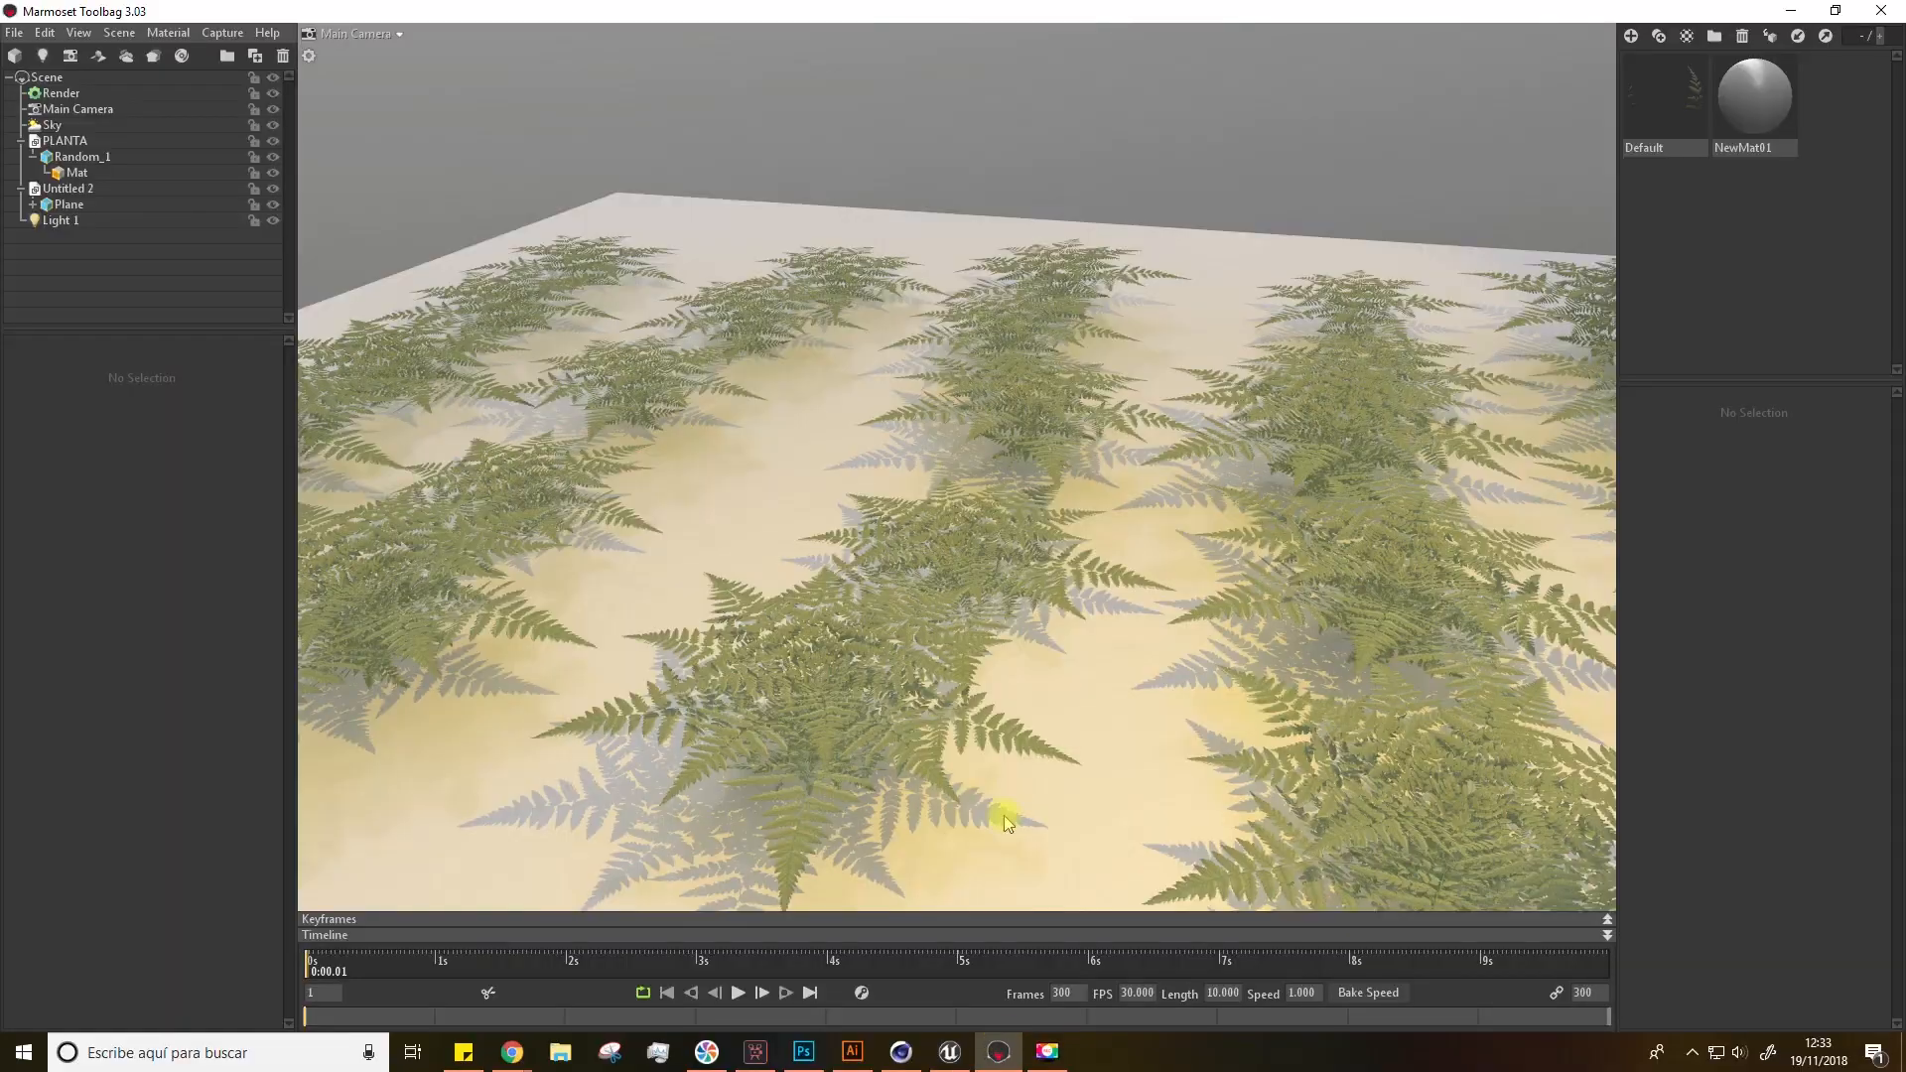
{"action": "left_click_drag", "start_coordinate": [787, 532], "coordinate": [718, 548], "text": "alt"}
{"action": "left_click_drag", "start_coordinate": [643, 562], "coordinate": [997, 467]}
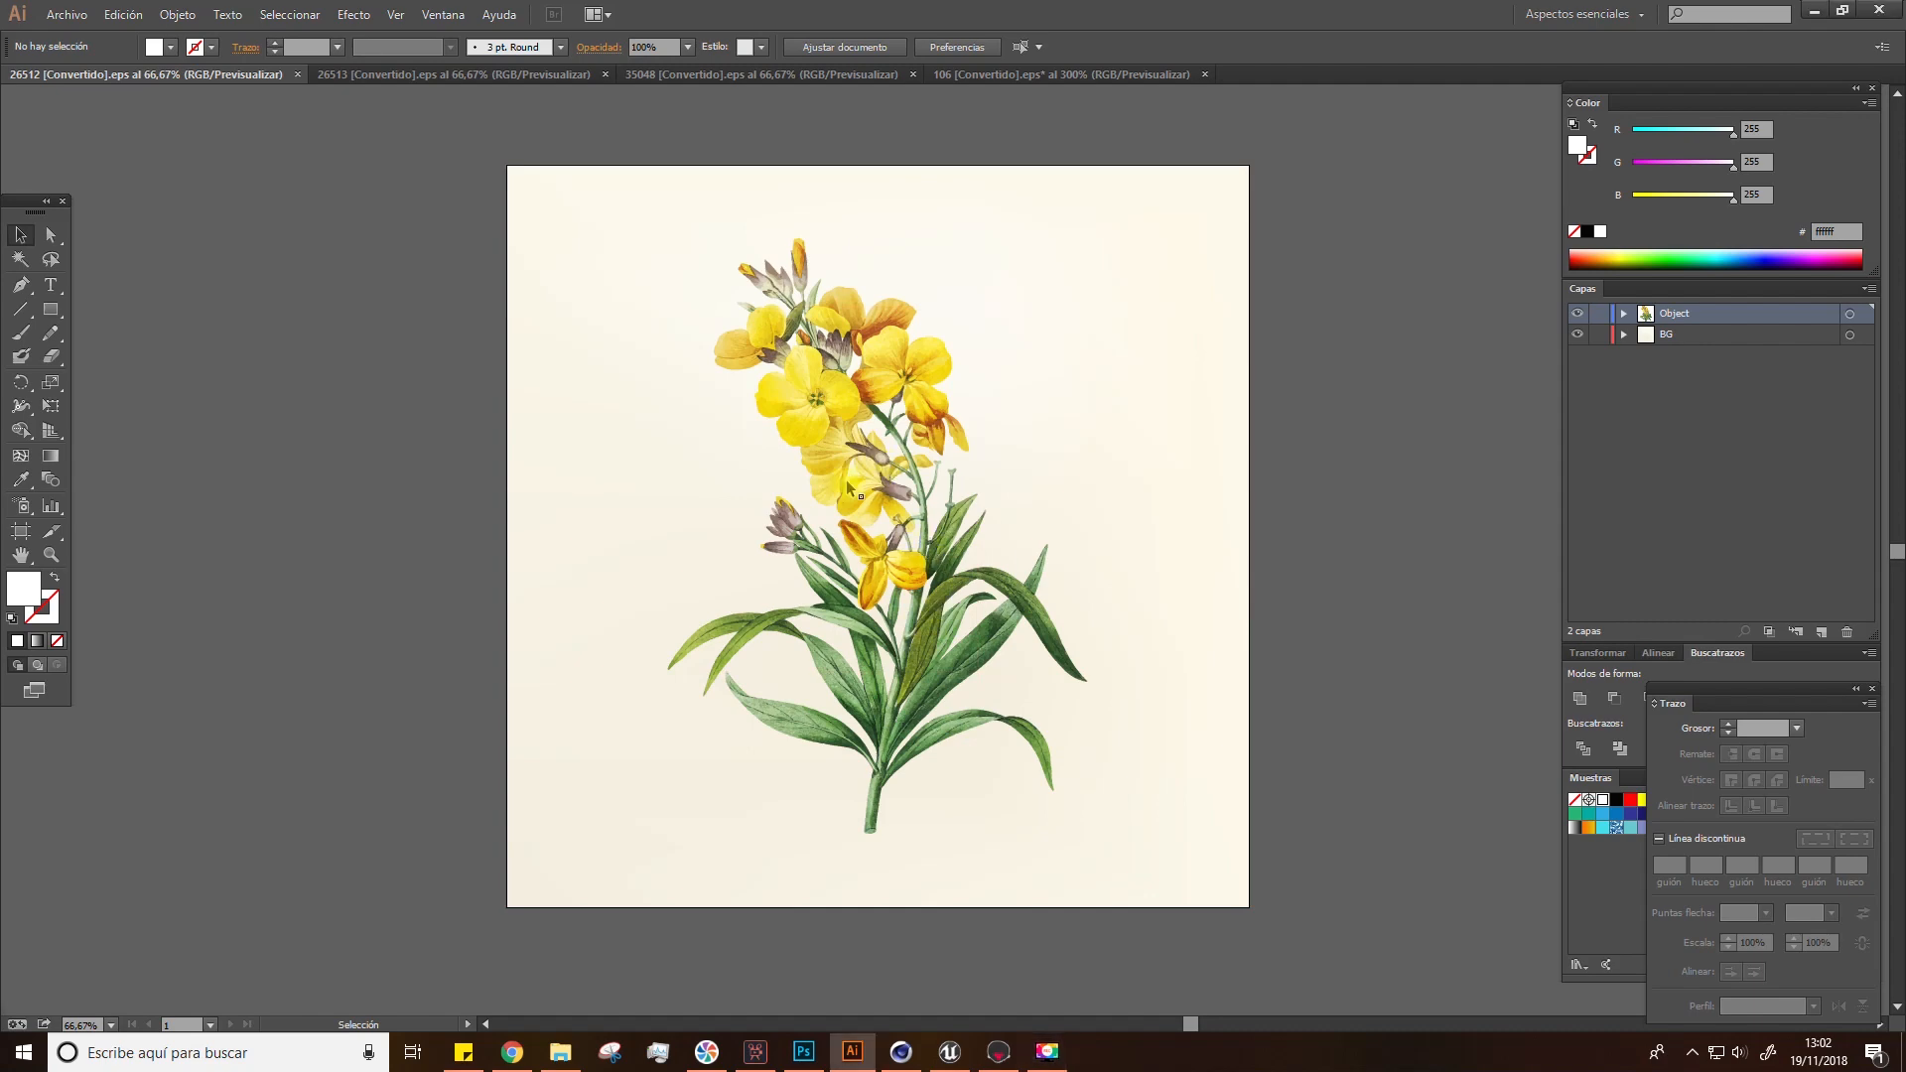
Step: Bring the flower illustration into a new Photoshop document and scale it to fill the canvas
{"action": "left_click", "coordinate": [846, 426]}
{"action": "left_click_drag", "start_coordinate": [829, 405], "coordinate": [807, 573]}
{"action": "key", "text": "space"}
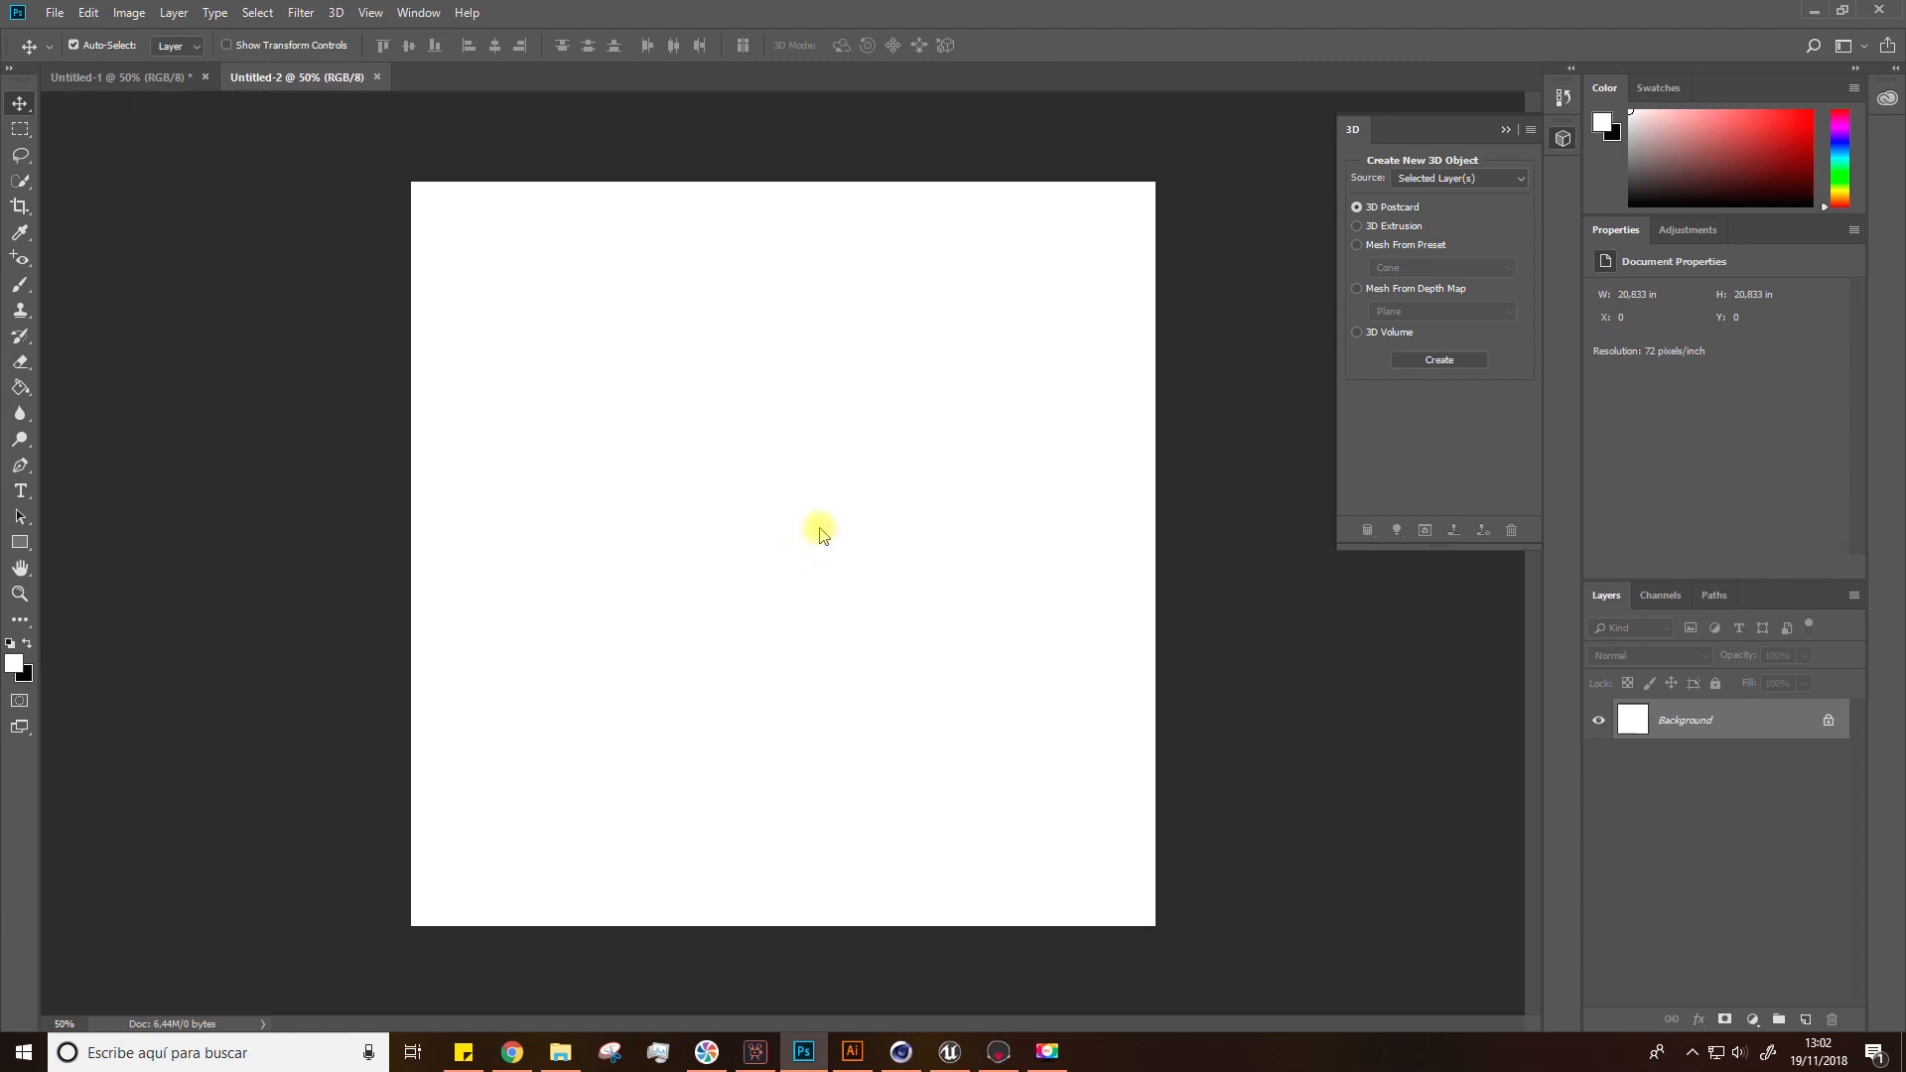
{"action": "left_click_drag", "start_coordinate": [794, 541], "coordinate": [795, 540]}
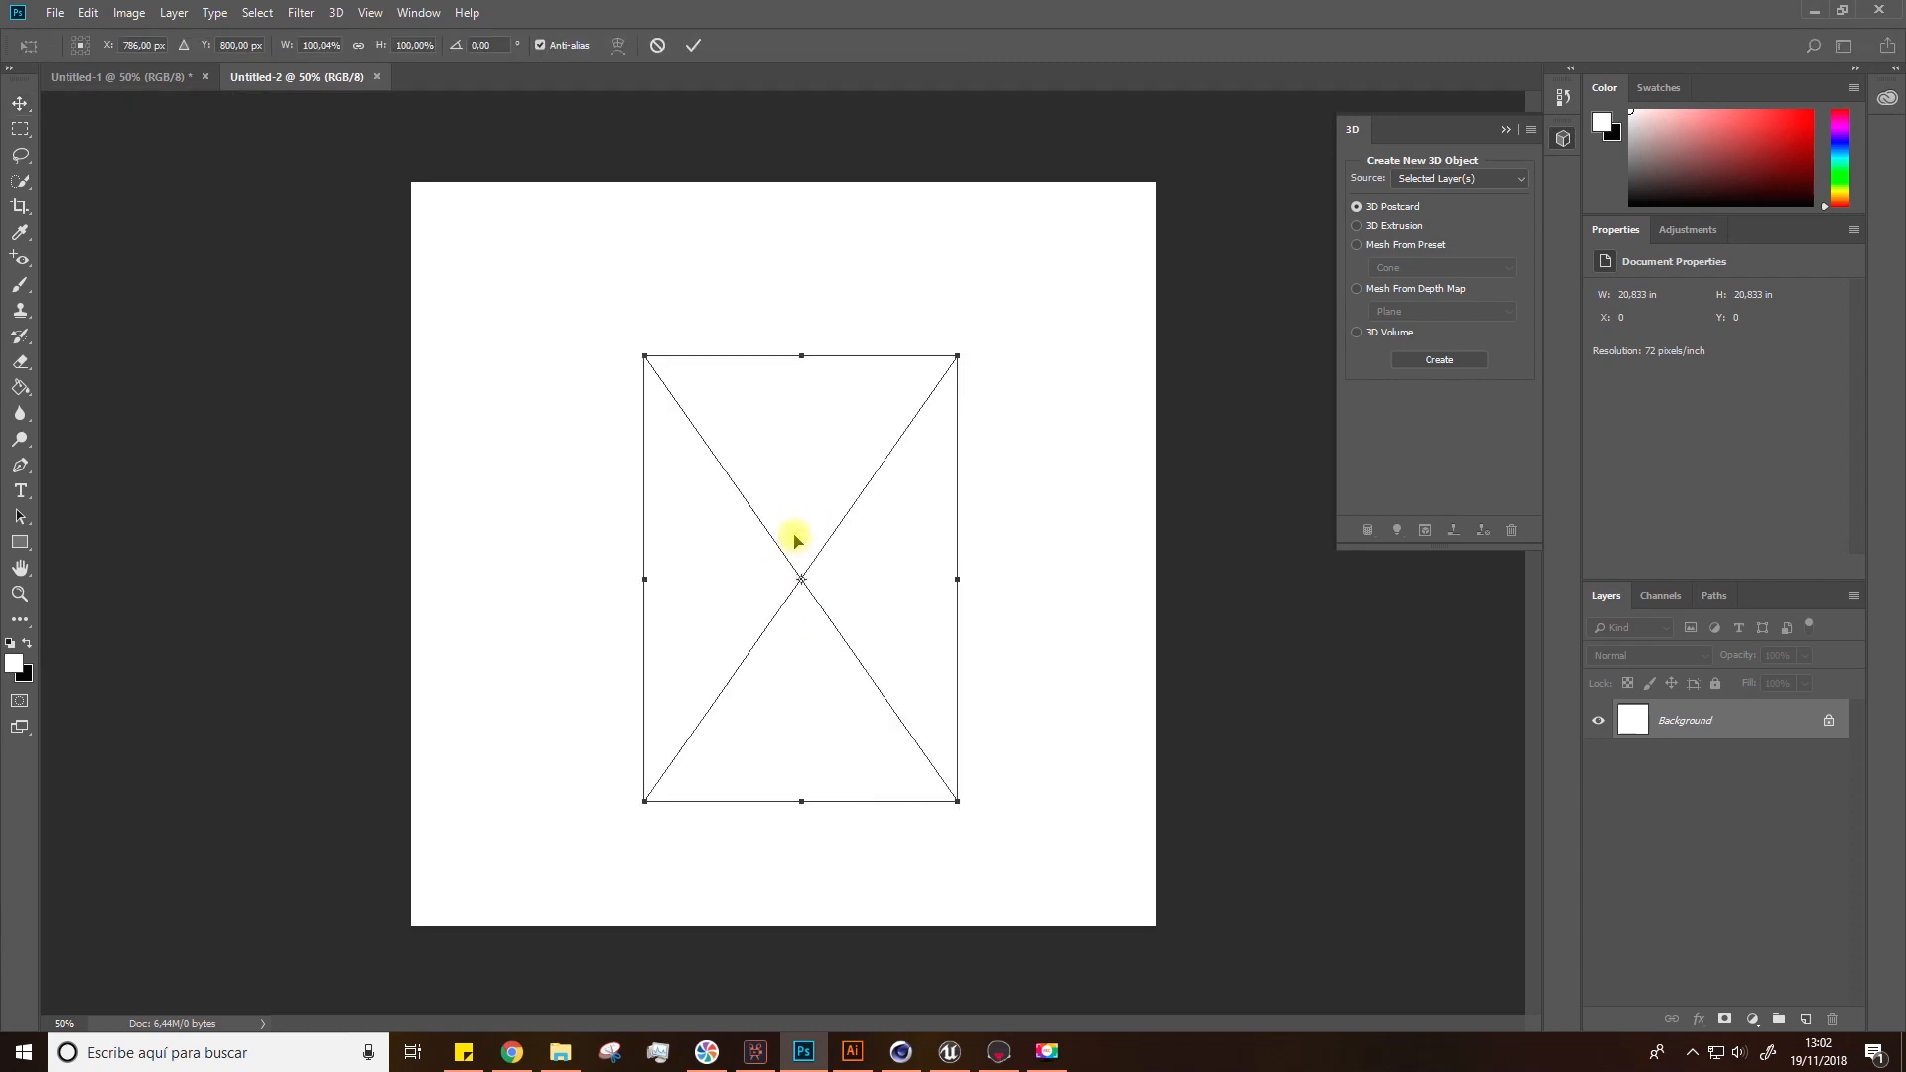
{"action": "left_click_drag", "start_coordinate": [953, 797], "coordinate": [1041, 919], "text": "shift"}
{"action": "left_click_drag", "start_coordinate": [641, 355], "coordinate": [494, 215], "text": "shift"}
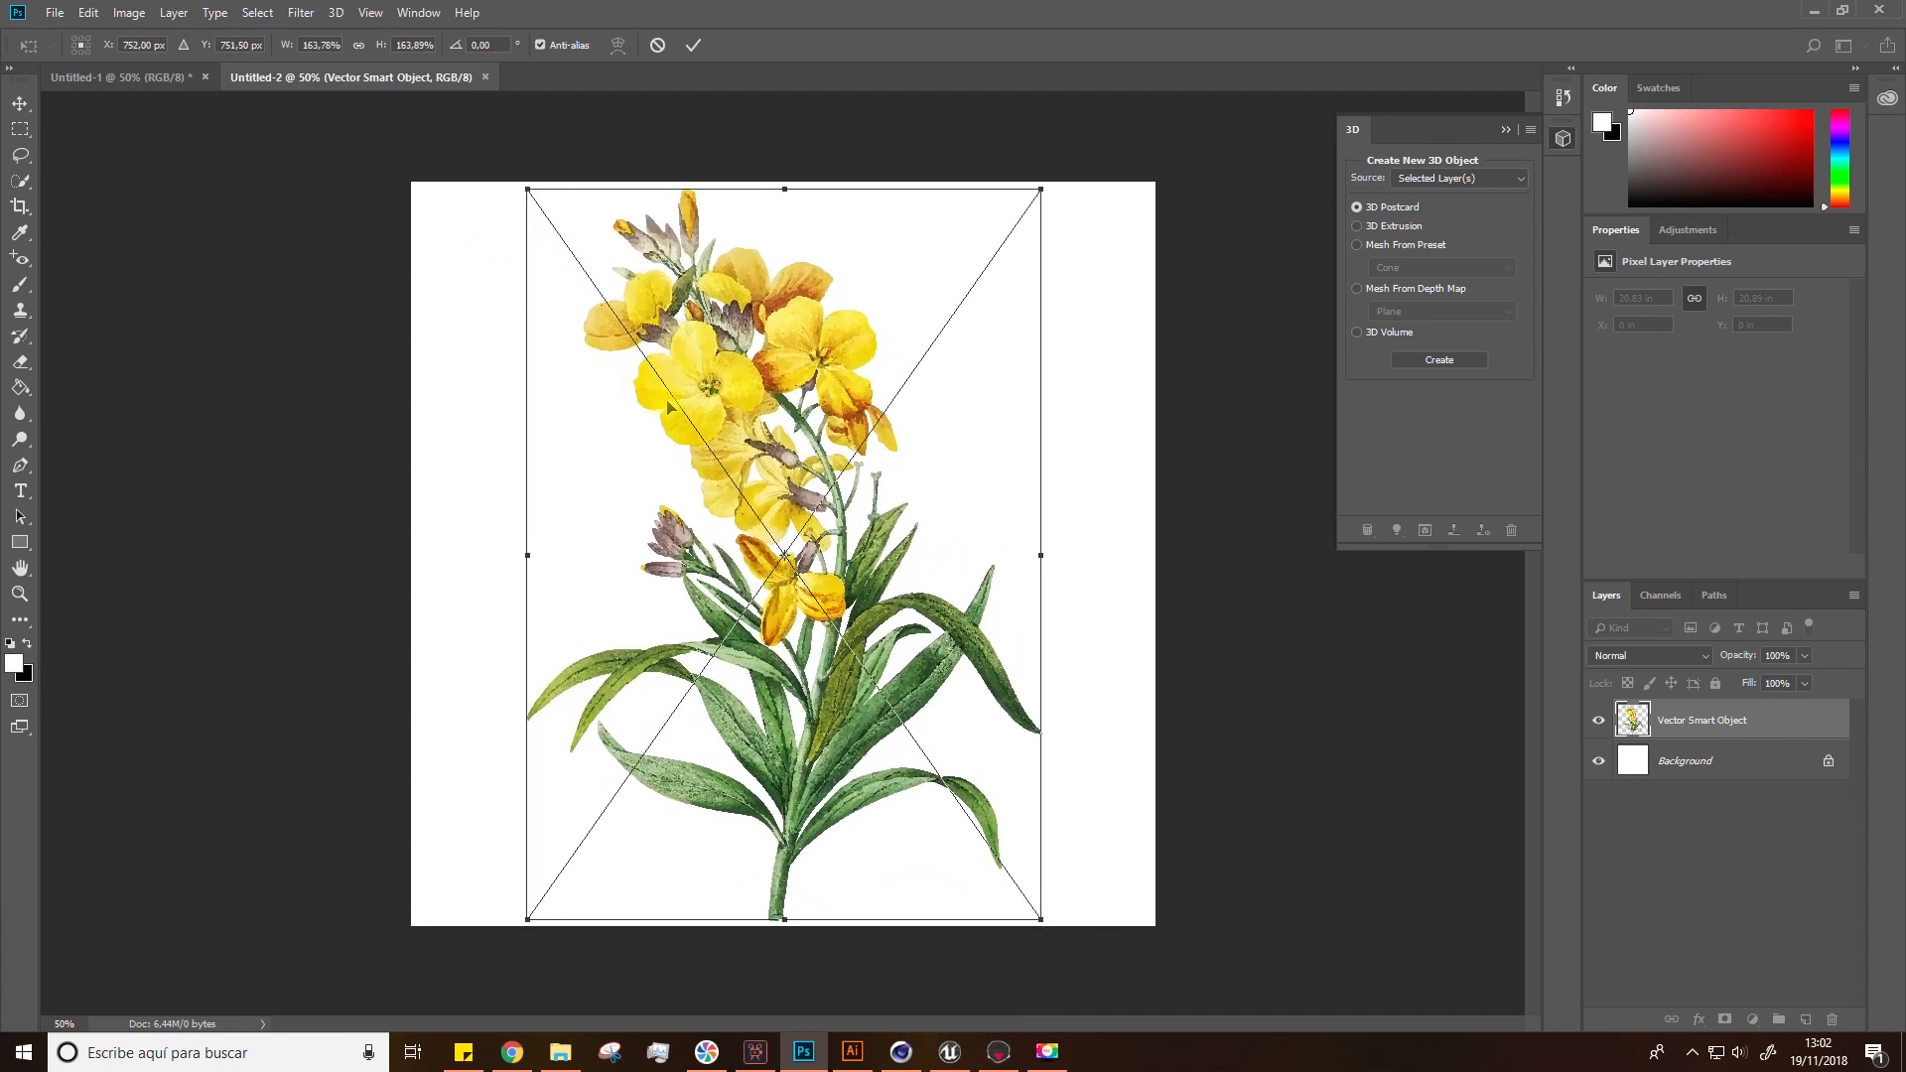
{"action": "key", "text": "Return"}
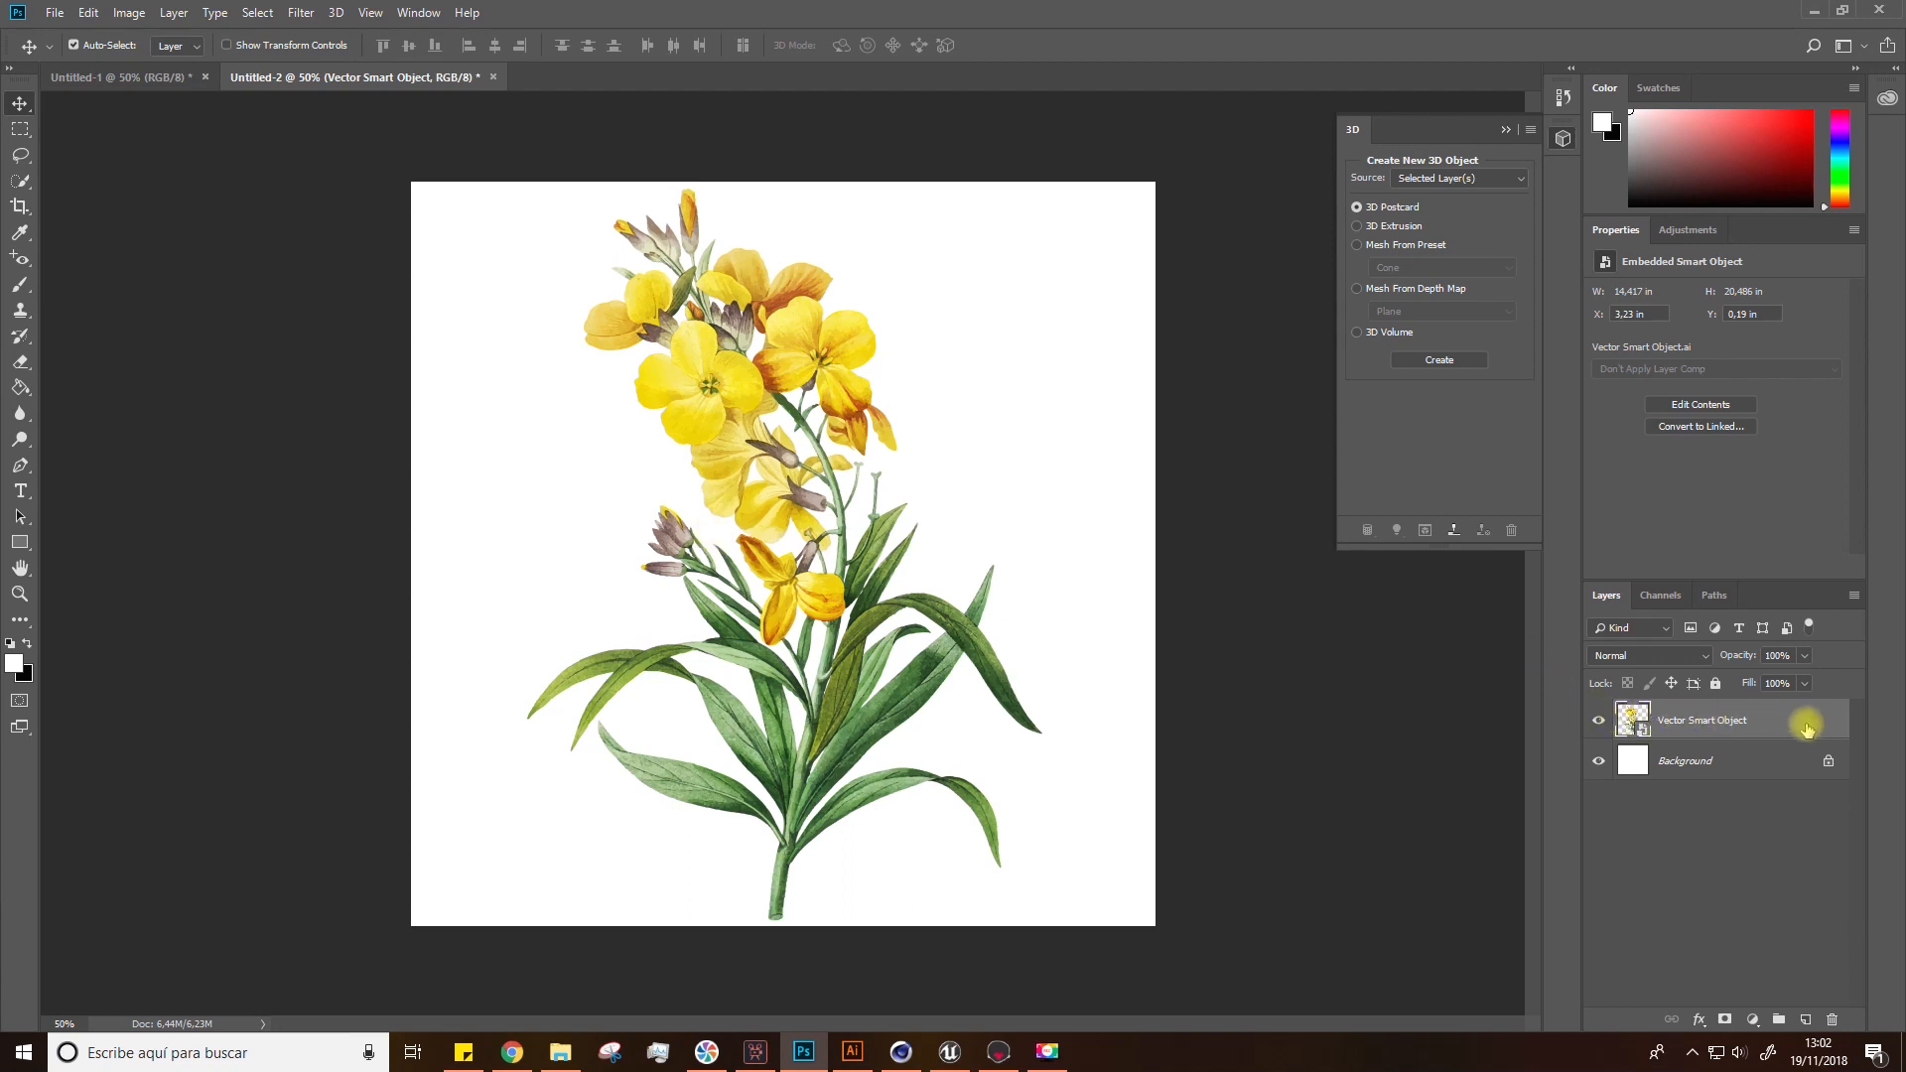
Step: Add a white Color Overlay layer style to the flower layer
{"action": "double_click", "coordinate": [1835, 727]}
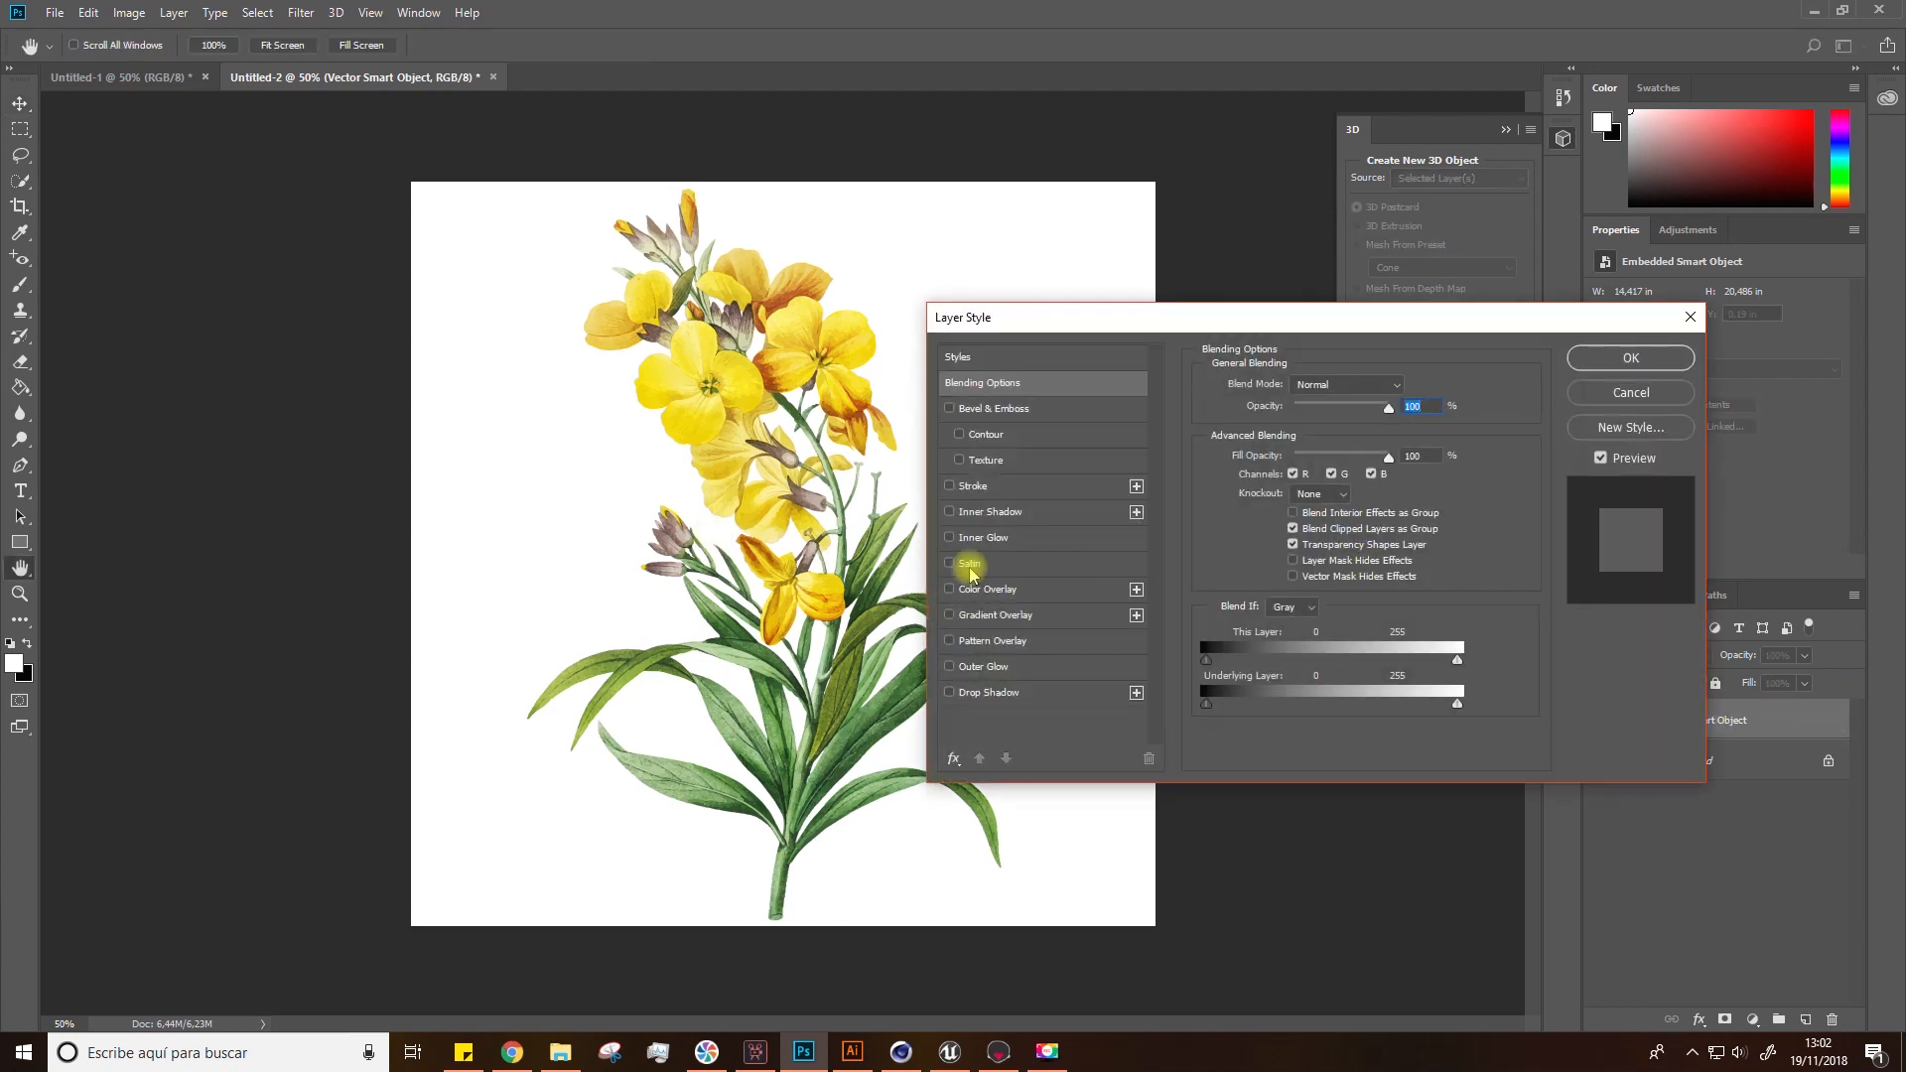
{"action": "left_click", "coordinate": [986, 592]}
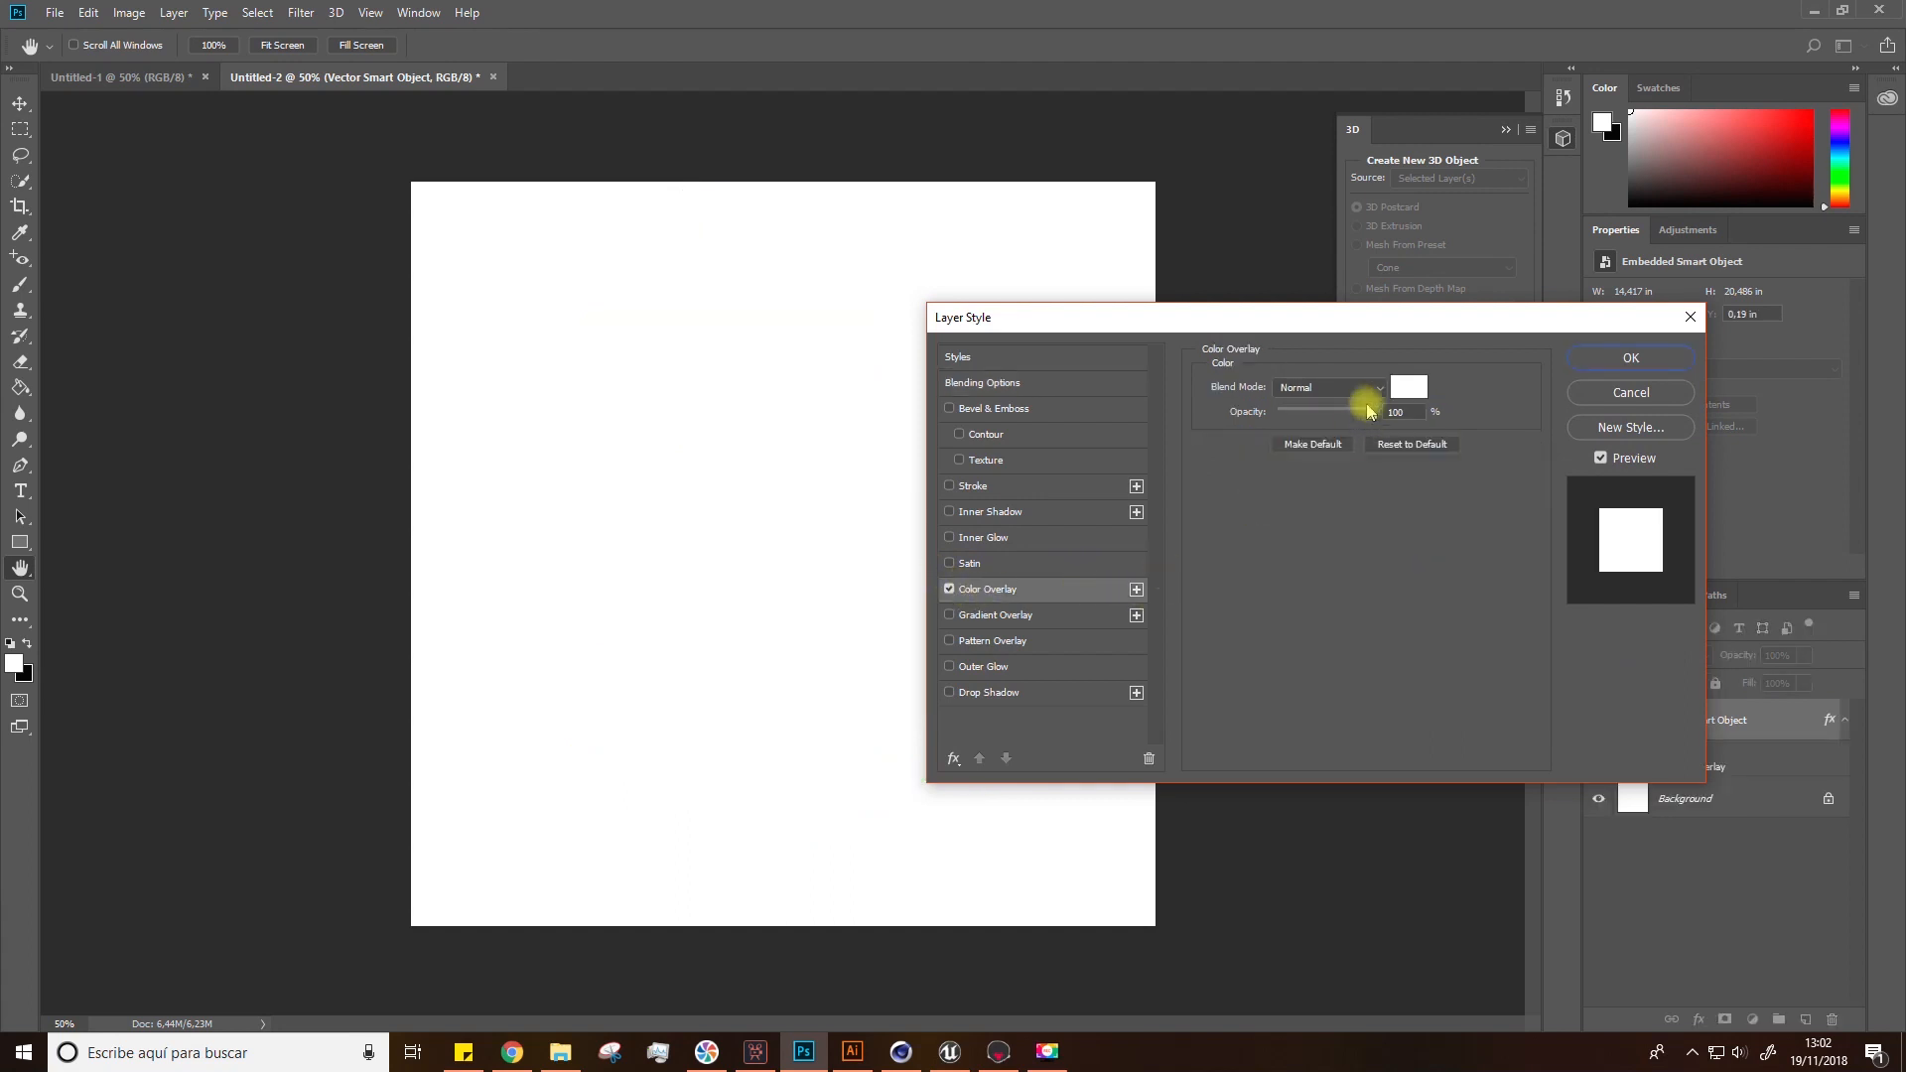
{"action": "left_click", "coordinate": [1630, 358]}
Step: Fill the background layer with black, then undo the fill and the color overlay
{"action": "left_click", "coordinate": [1668, 794]}
{"action": "key", "text": "g"}
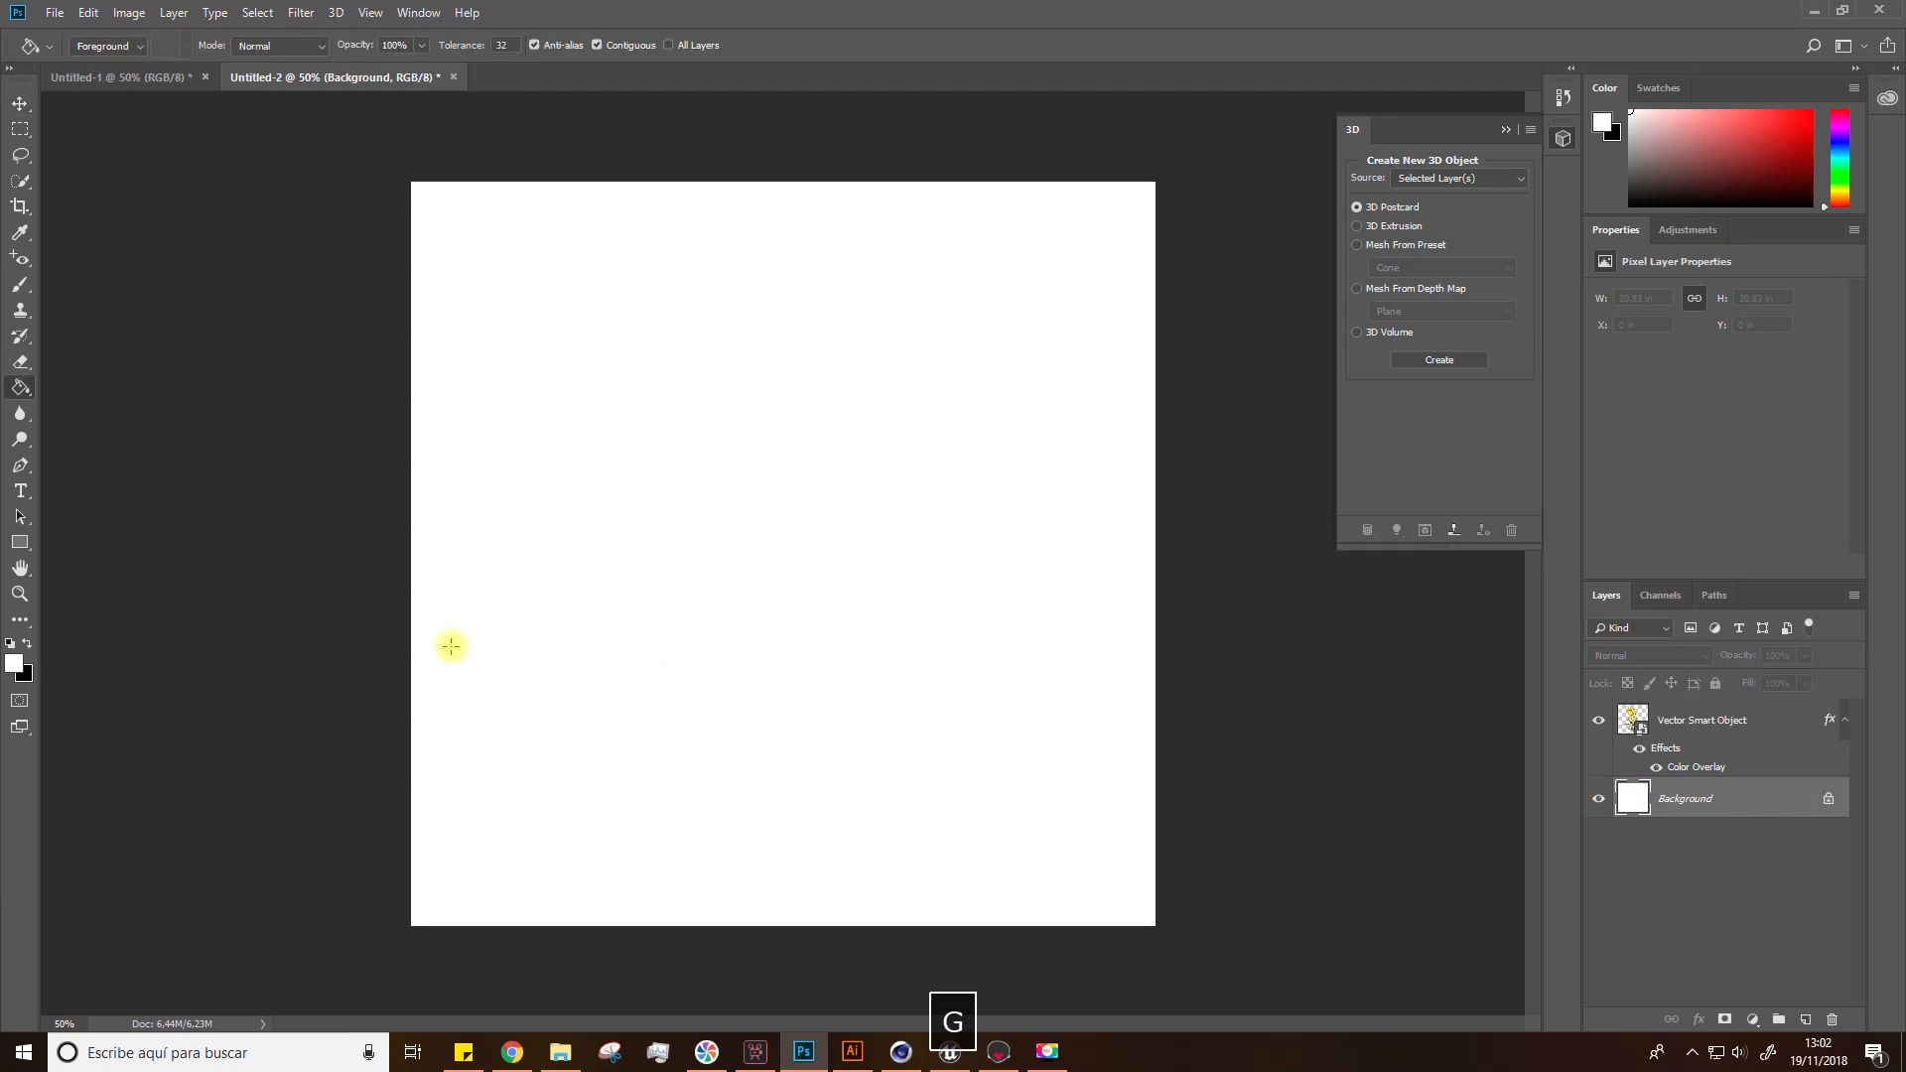
{"action": "left_click", "coordinate": [26, 643]}
{"action": "left_click", "coordinate": [415, 751]}
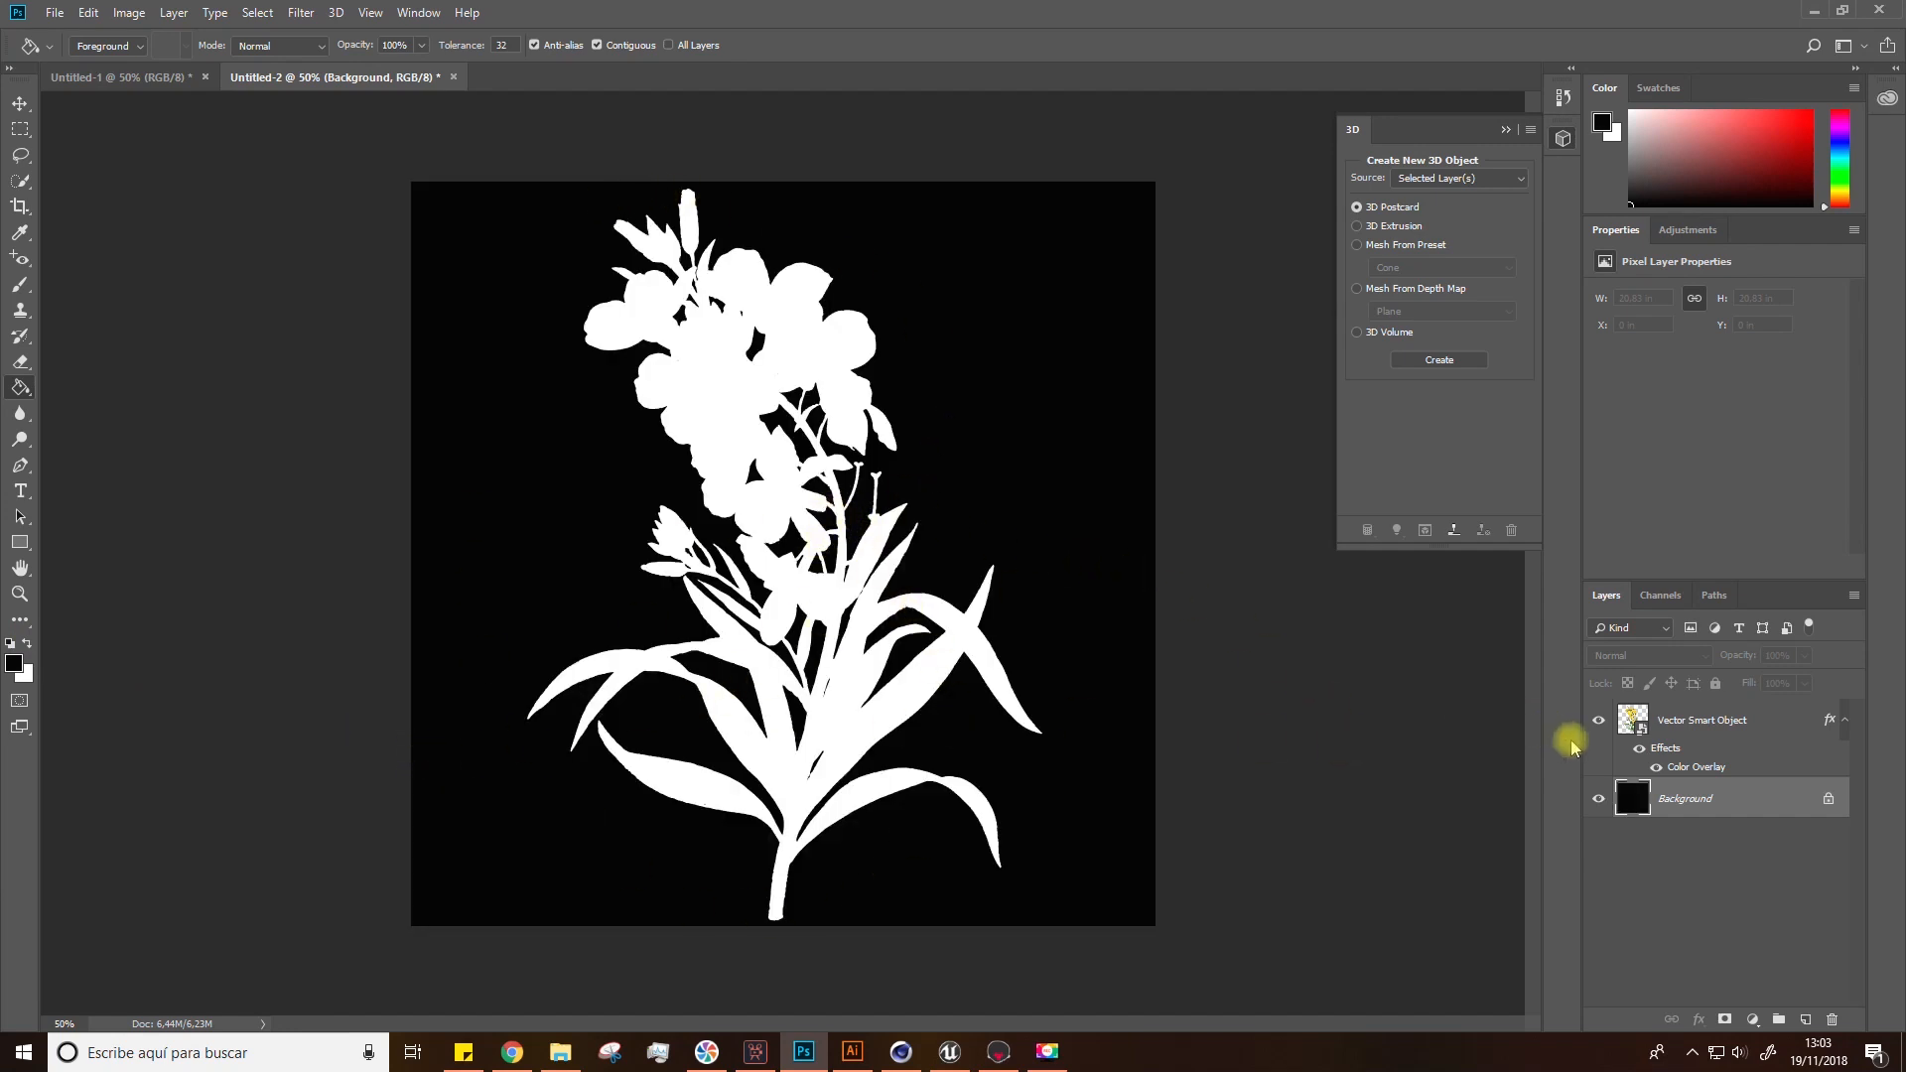
{"action": "key", "text": "ctrl+alt+z"}
{"action": "key", "text": "ctrl+alt+z"}
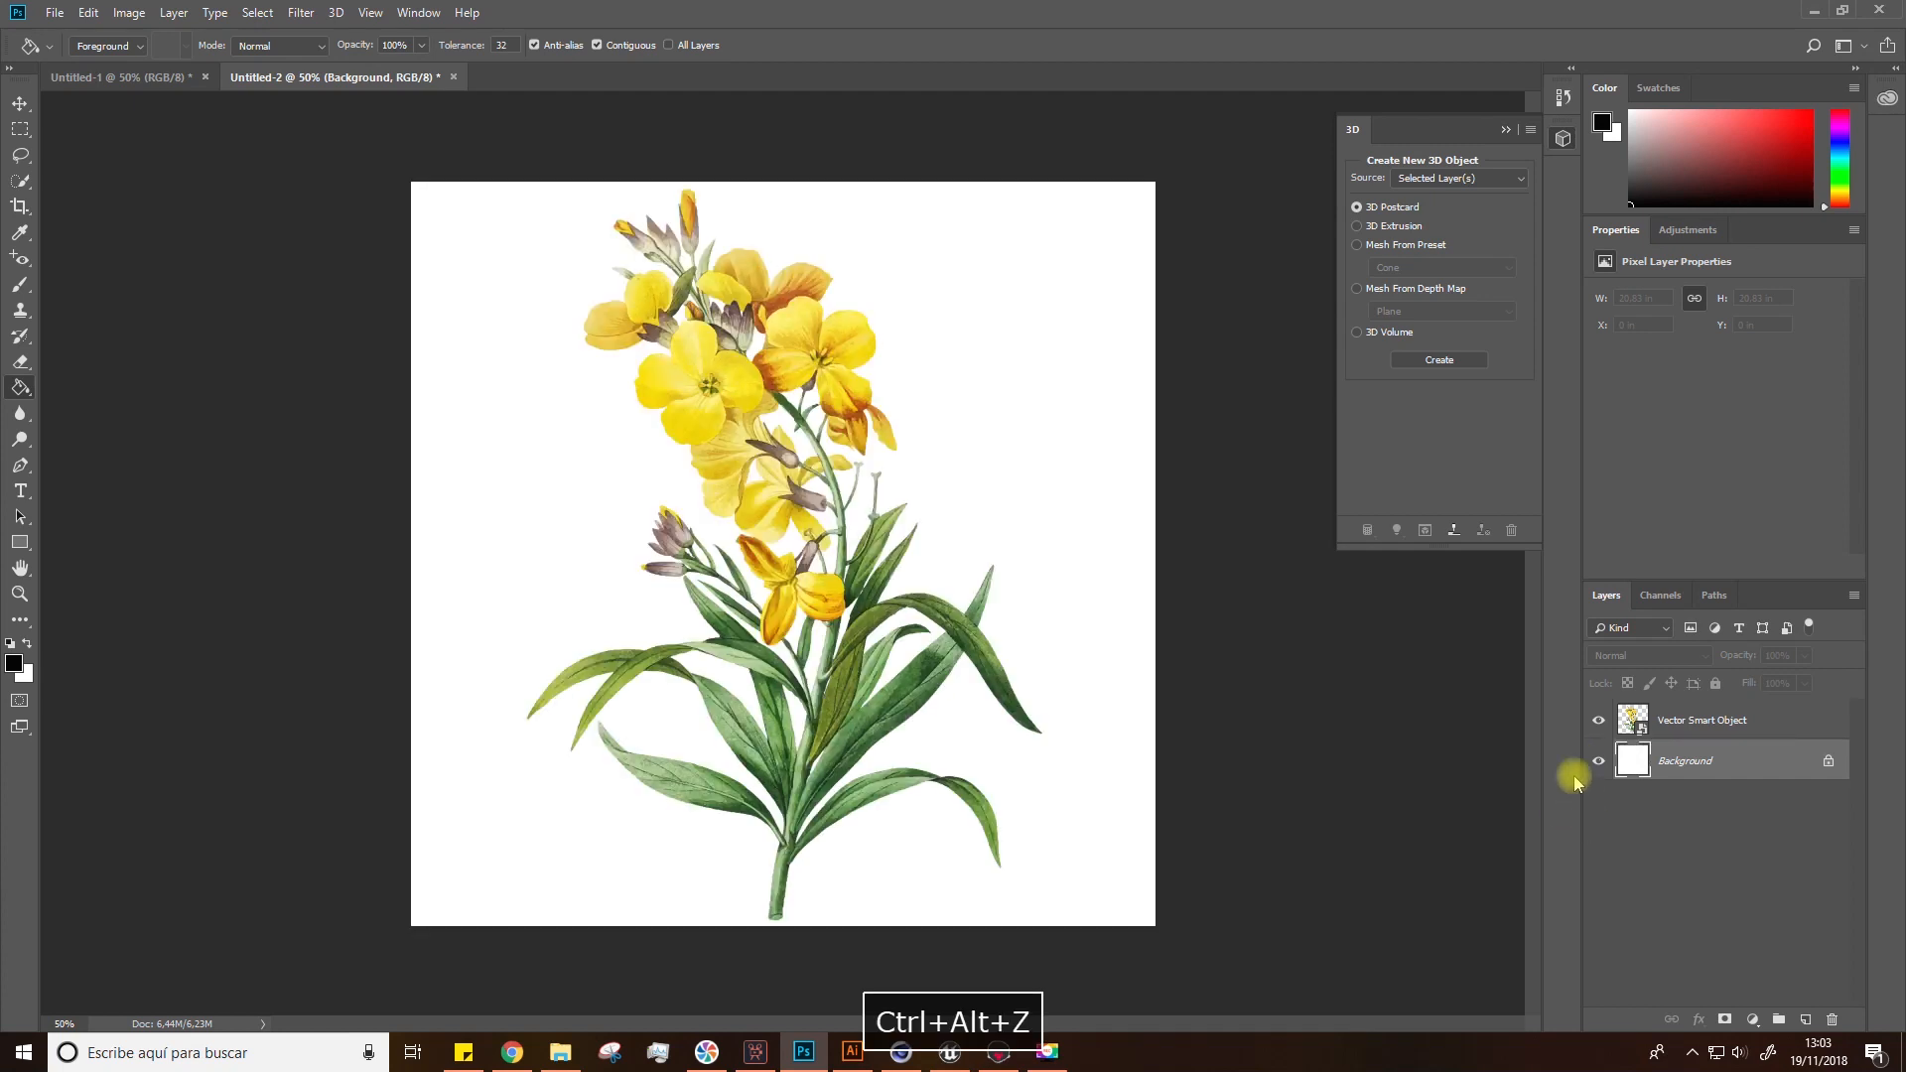
Step: Merge the flower layer and the background layer into a single layer
{"action": "left_click", "coordinate": [1636, 723]}
{"action": "left_click", "coordinate": [1654, 759], "text": "shift"}
{"action": "right_click", "coordinate": [1664, 751]}
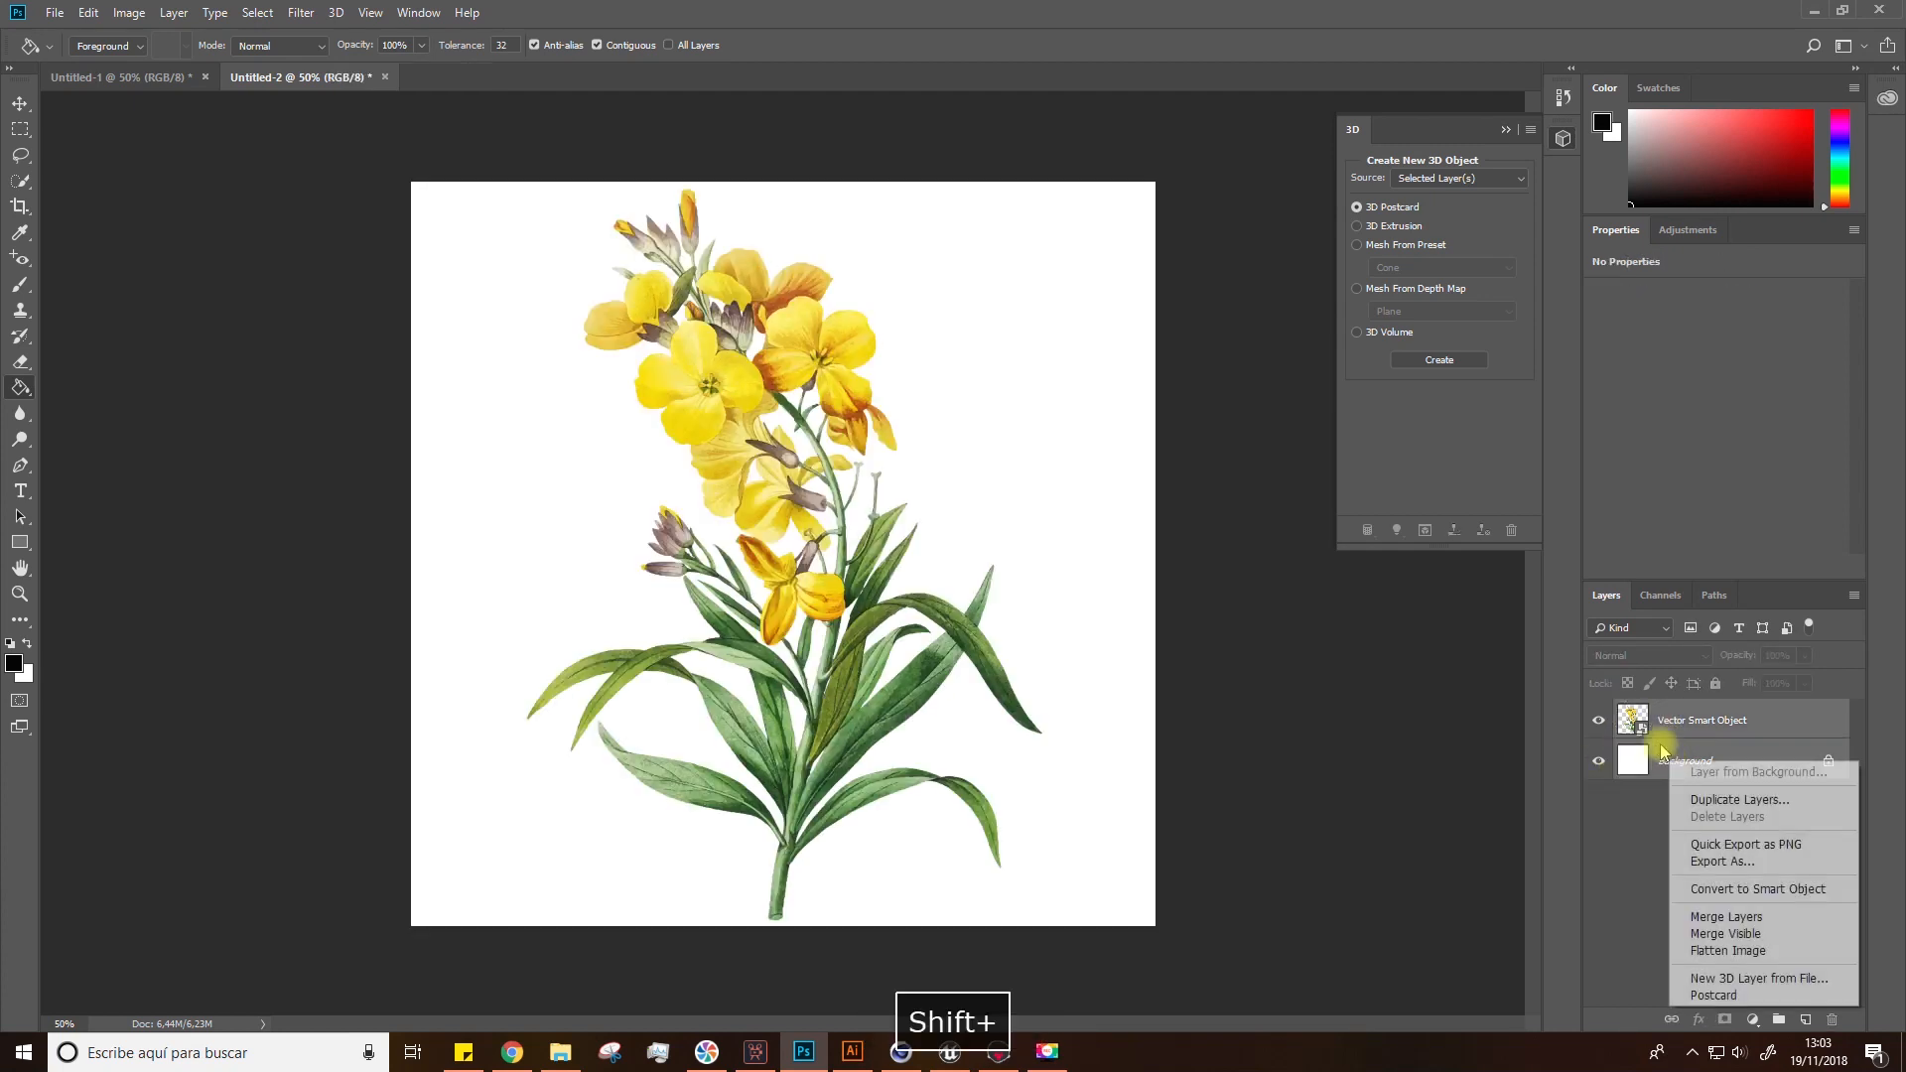
{"action": "left_click", "coordinate": [1727, 916]}
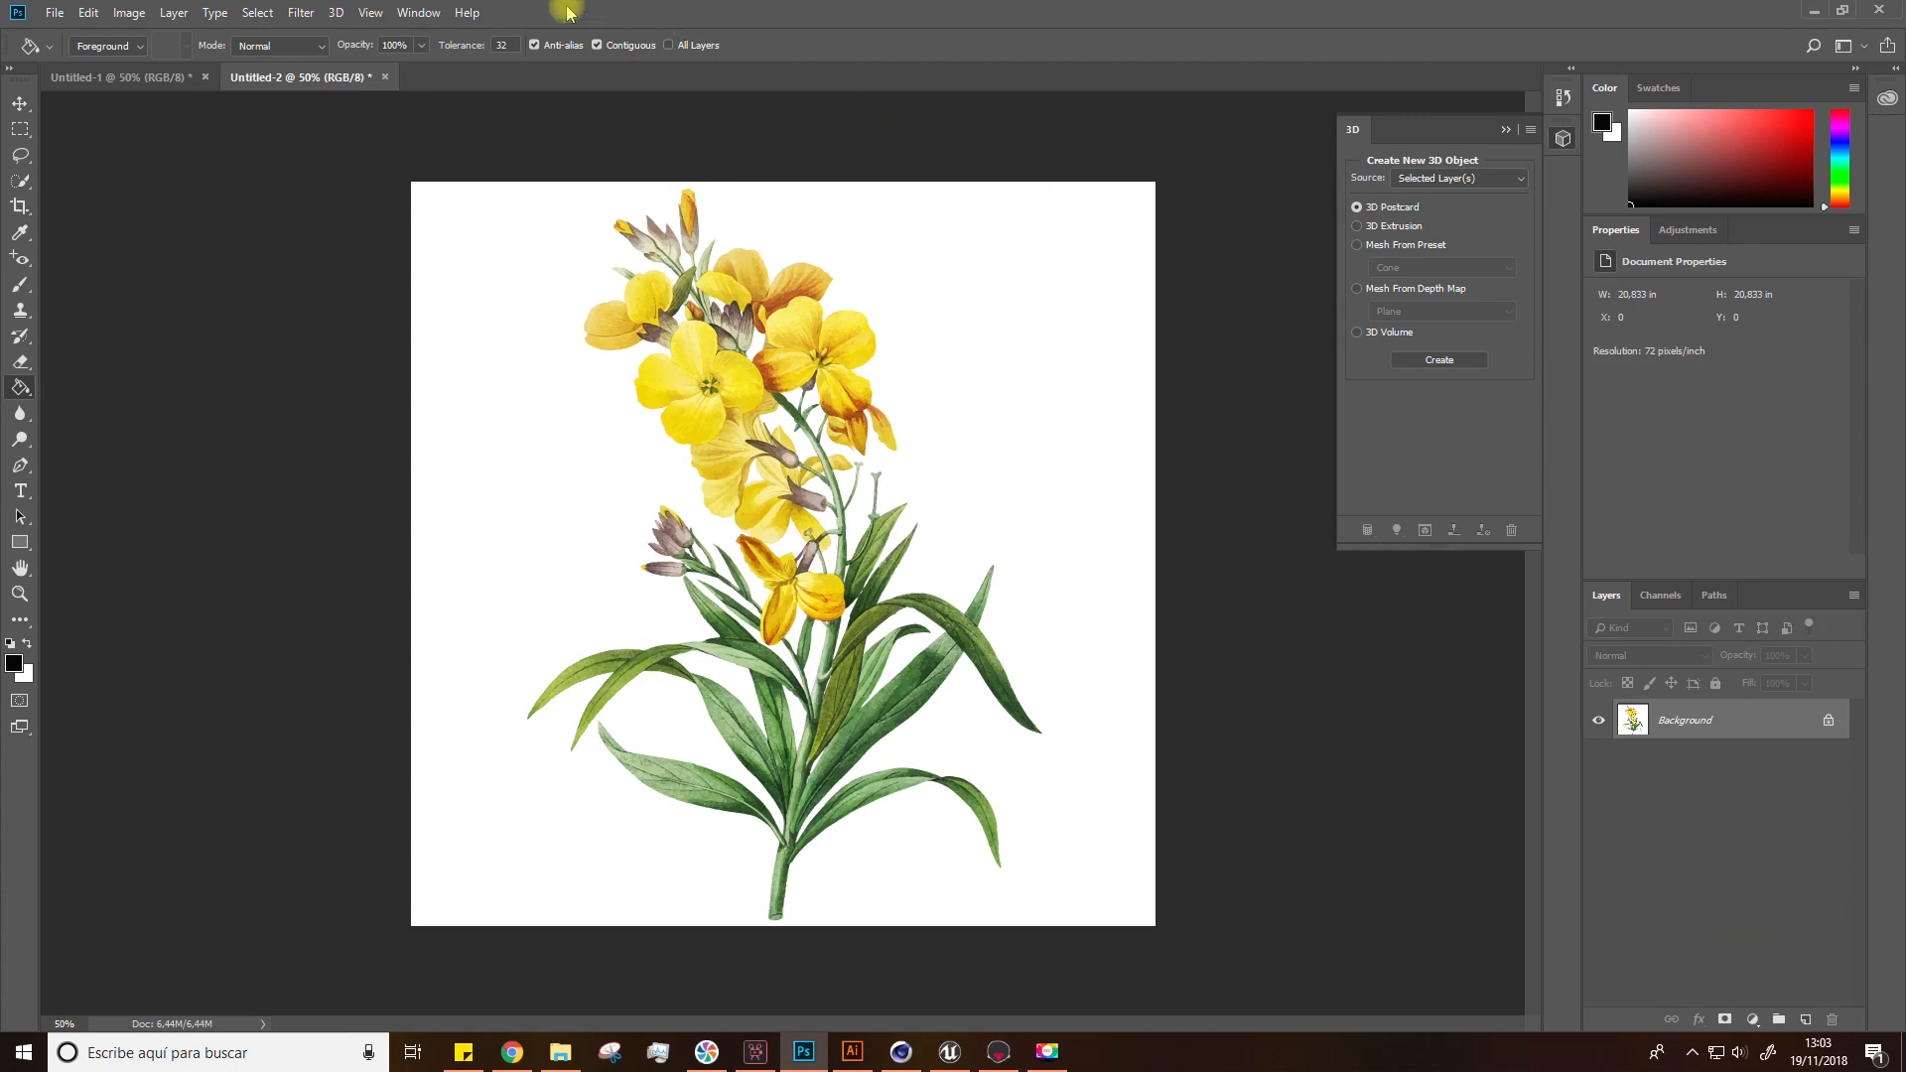
Step: Generate a normal map from the flower image using the 3D filter with its default settings
{"action": "left_click", "coordinate": [301, 11]}
{"action": "mouse_move", "coordinate": [317, 220]}
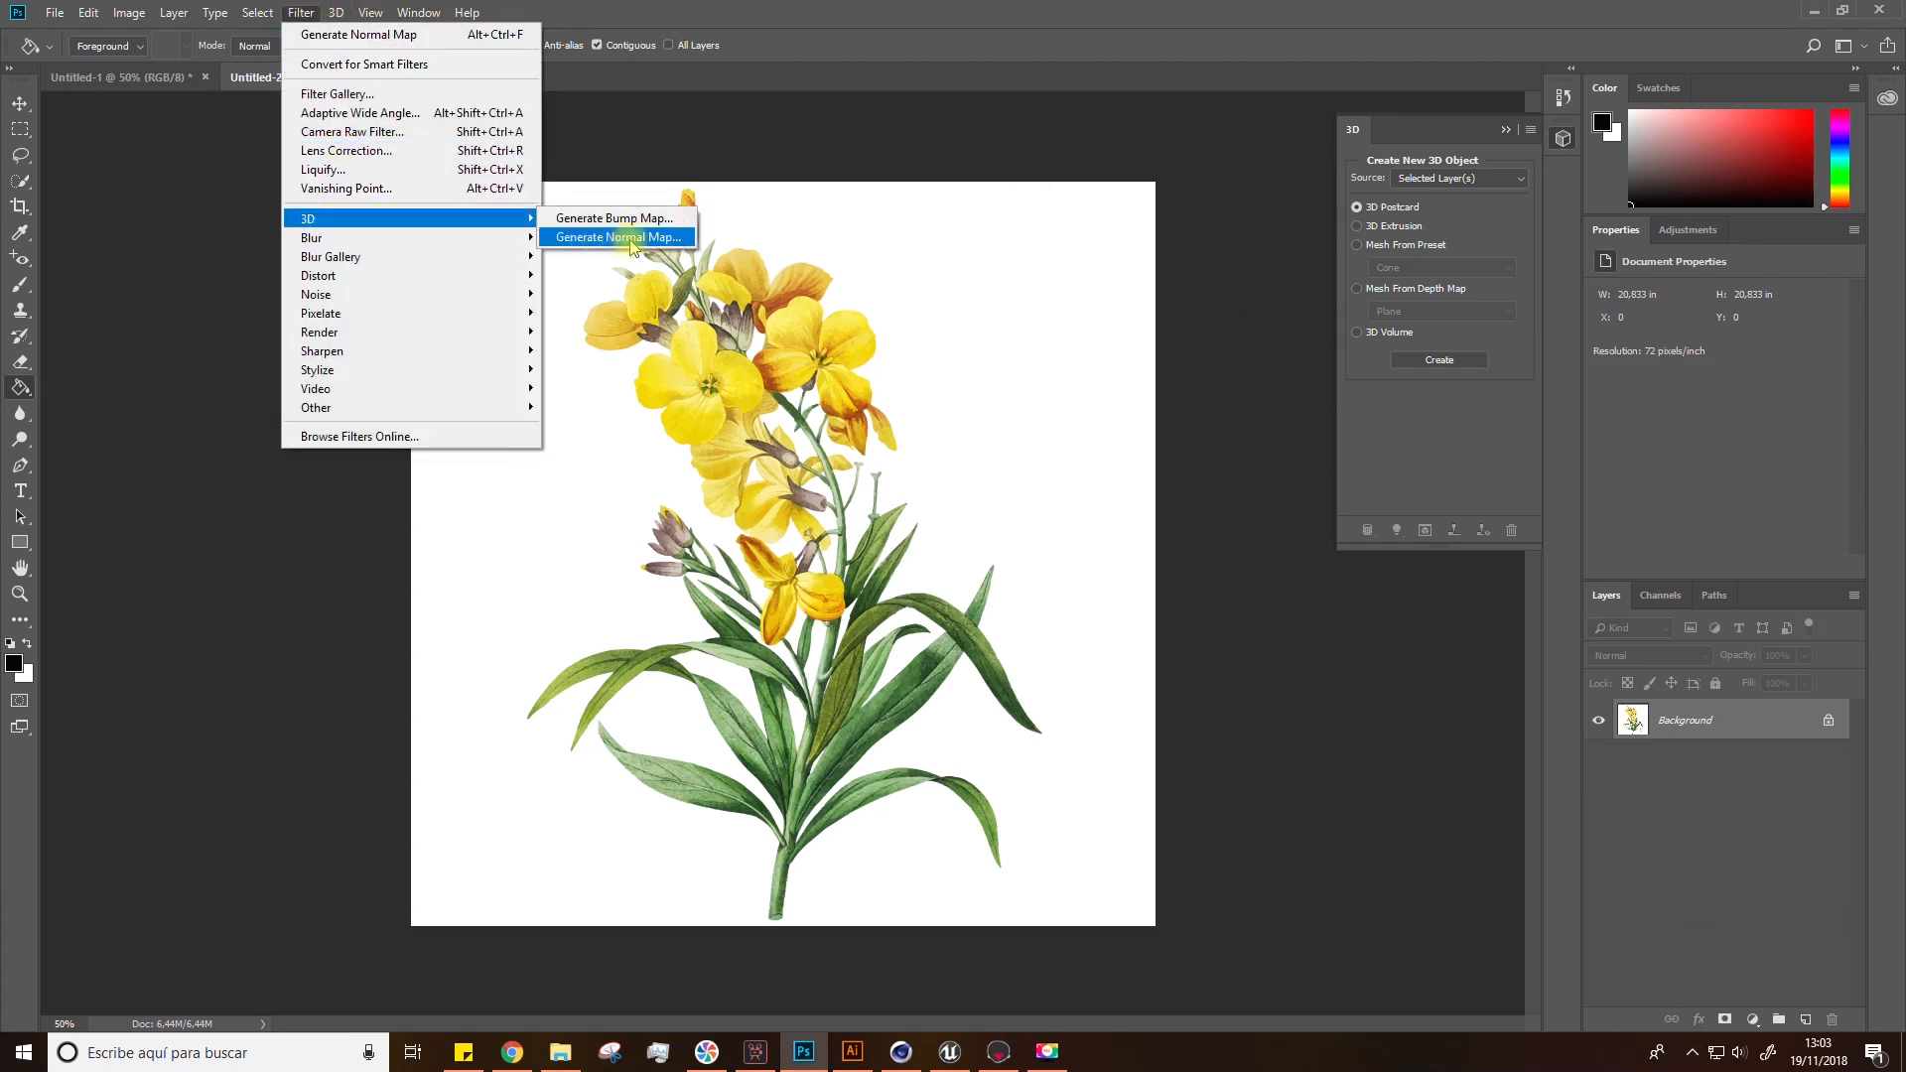
{"action": "left_click", "coordinate": [617, 237]}
{"action": "left_click", "coordinate": [1010, 481]}
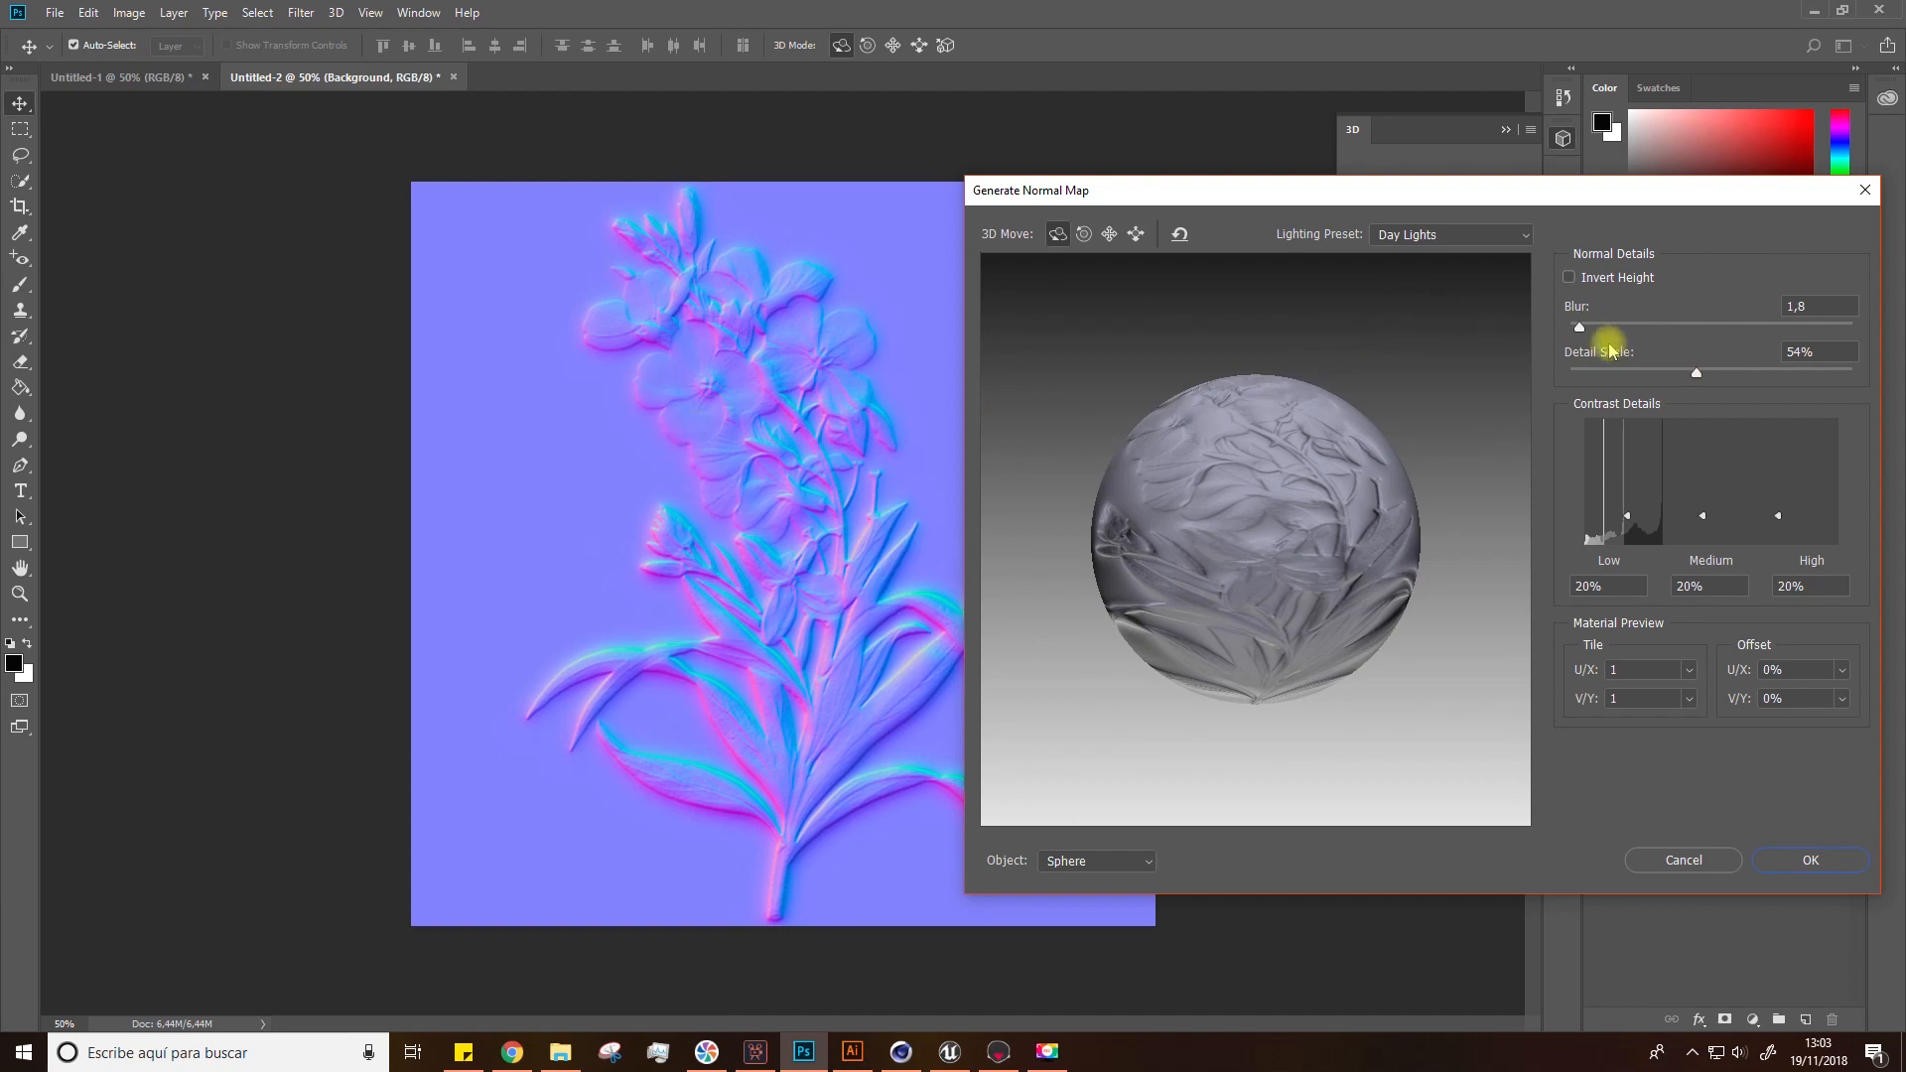
{"action": "left_click", "coordinate": [1806, 860]}
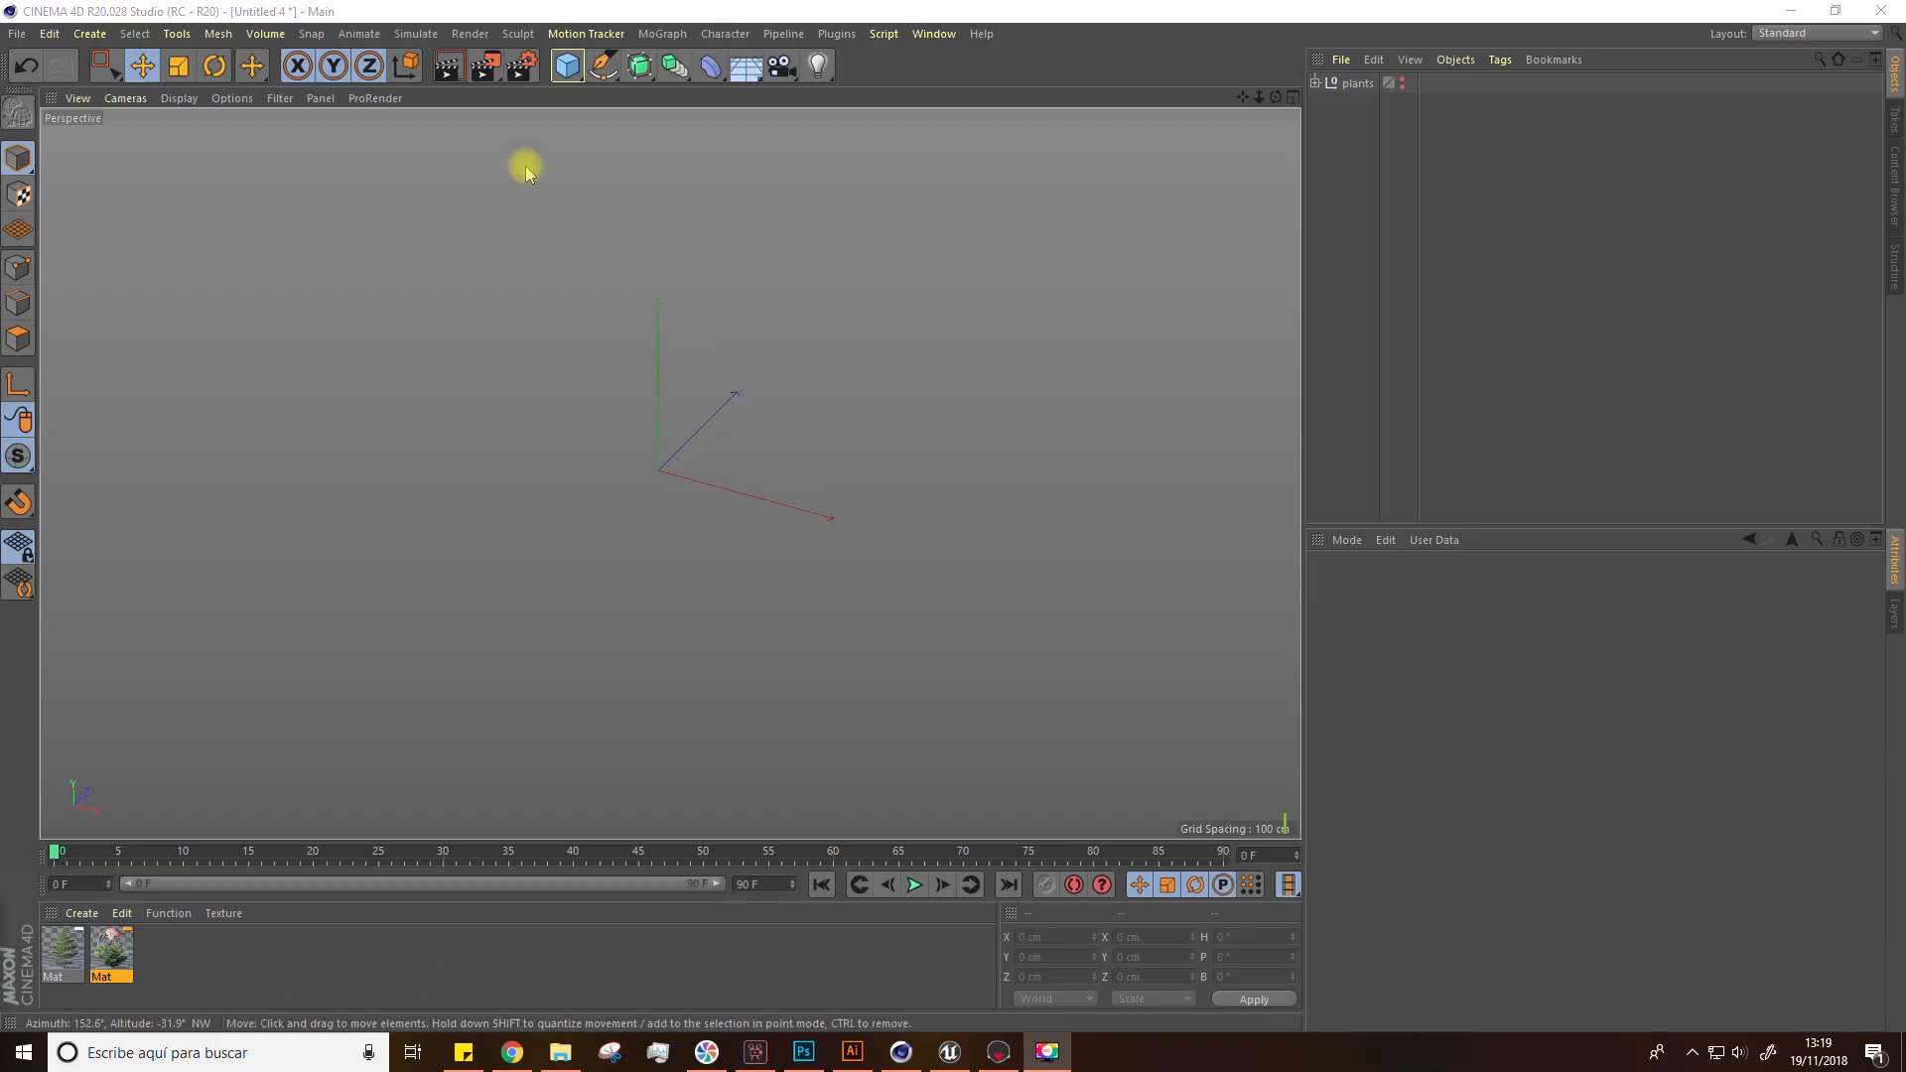
Step: Add a plane object and set its width and height segments to 1
{"action": "left_click", "coordinate": [565, 66]}
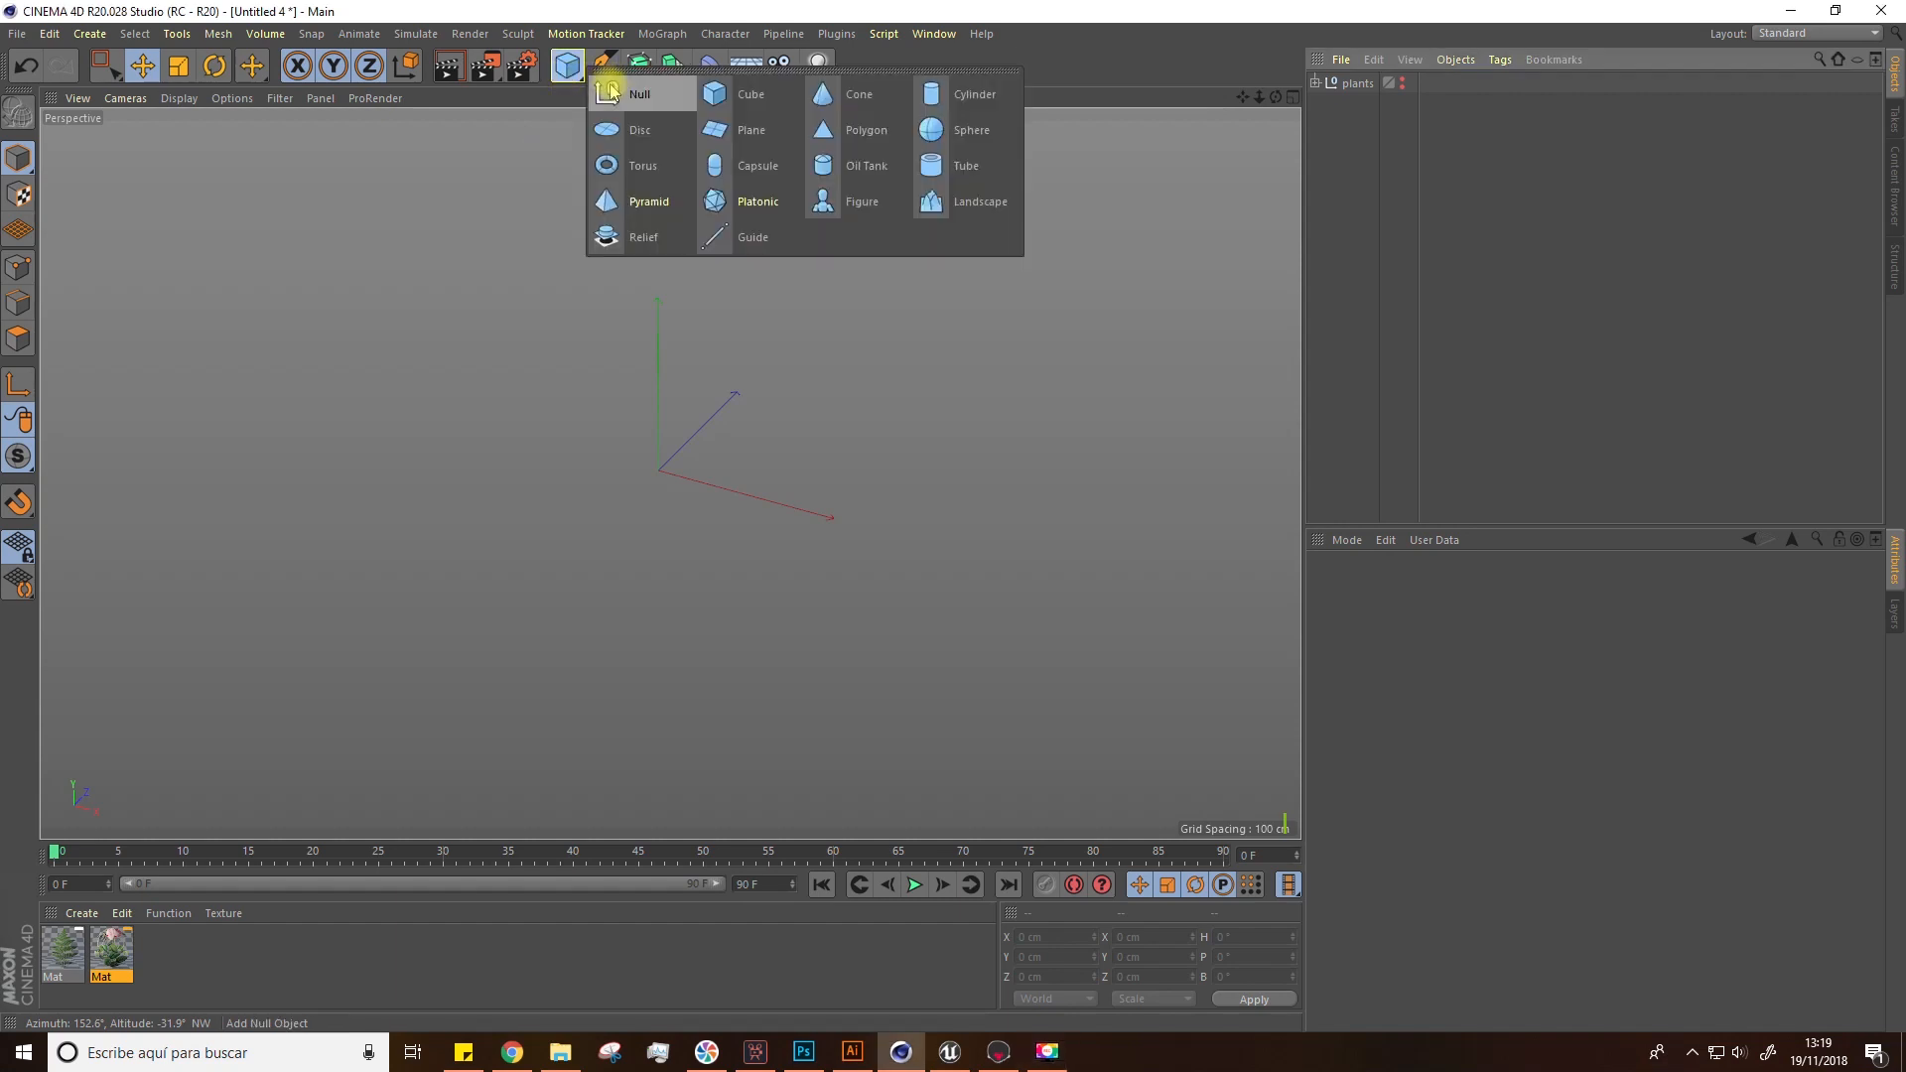
{"action": "left_click", "coordinate": [709, 126]}
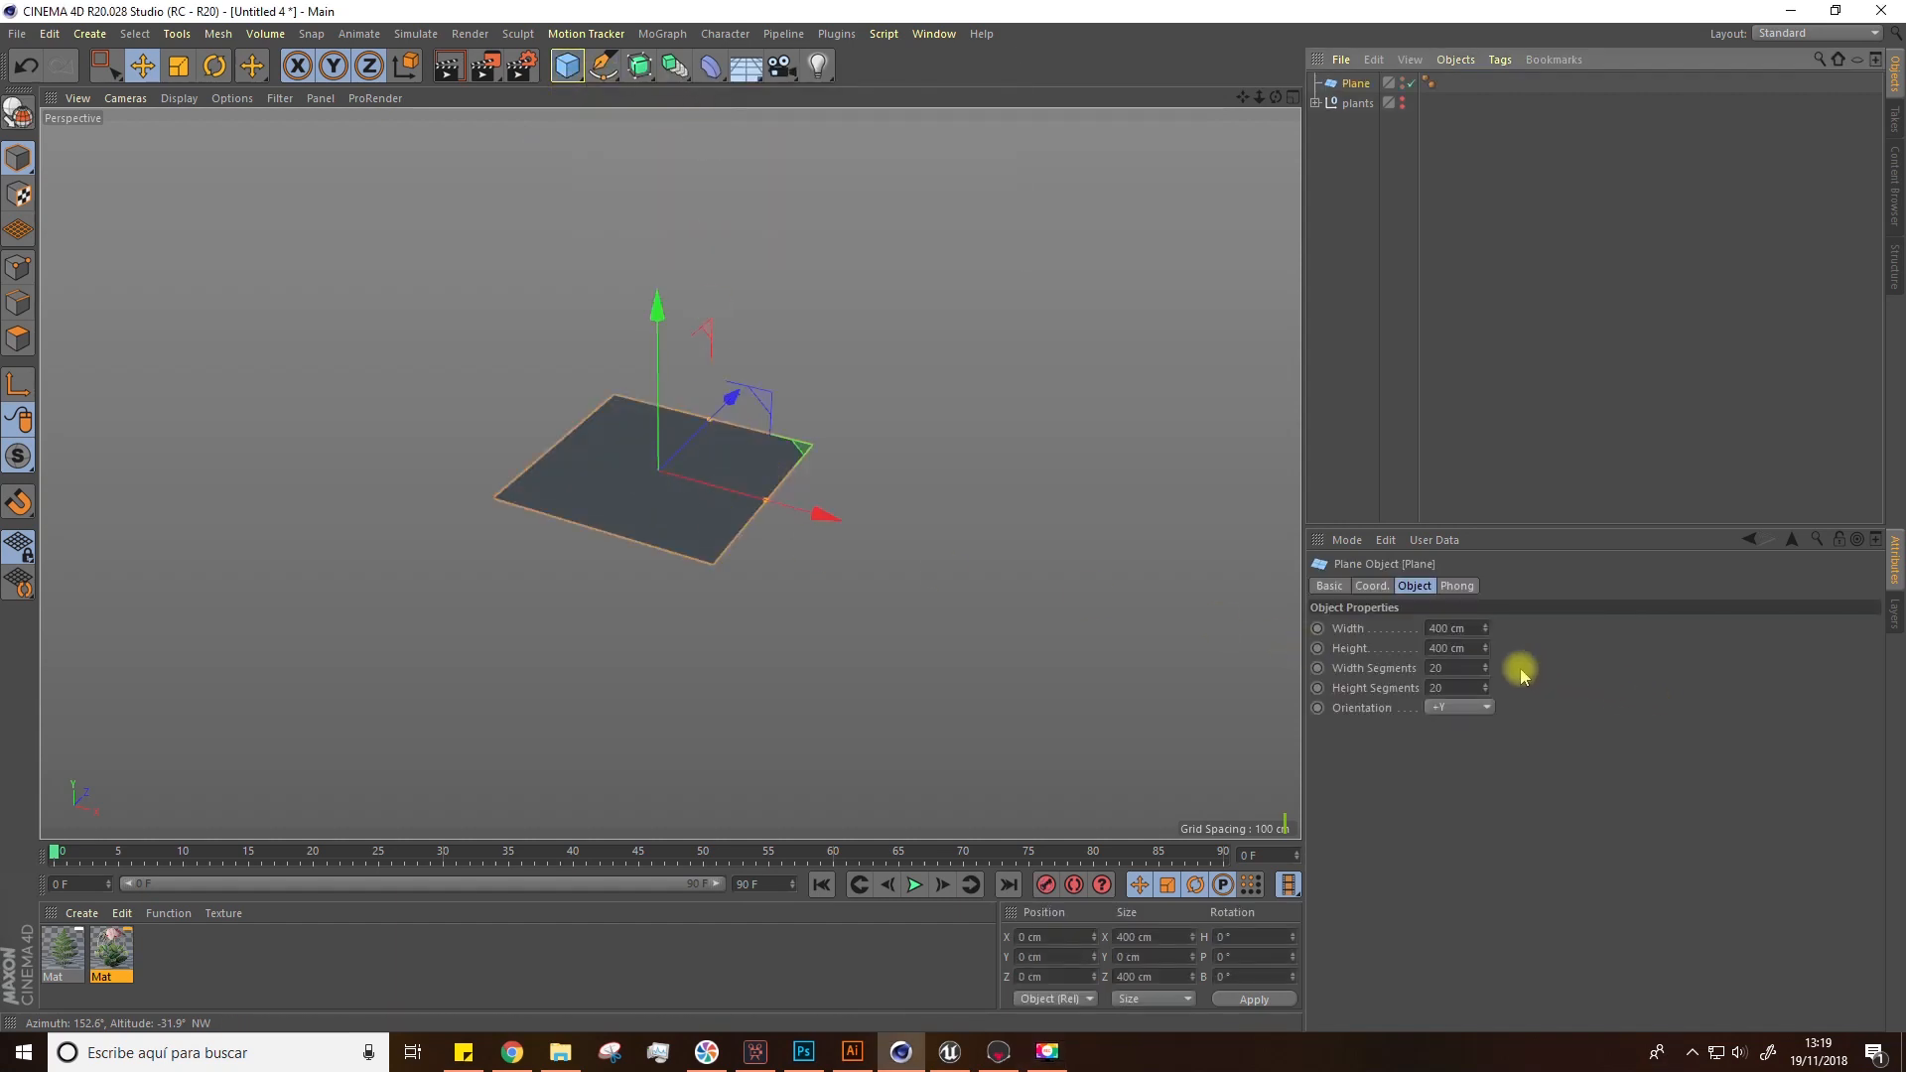
{"action": "left_click", "coordinate": [1439, 667]}
{"action": "type", "text": "1"}
{"action": "key", "text": "Tab"}
{"action": "type", "text": "1"}
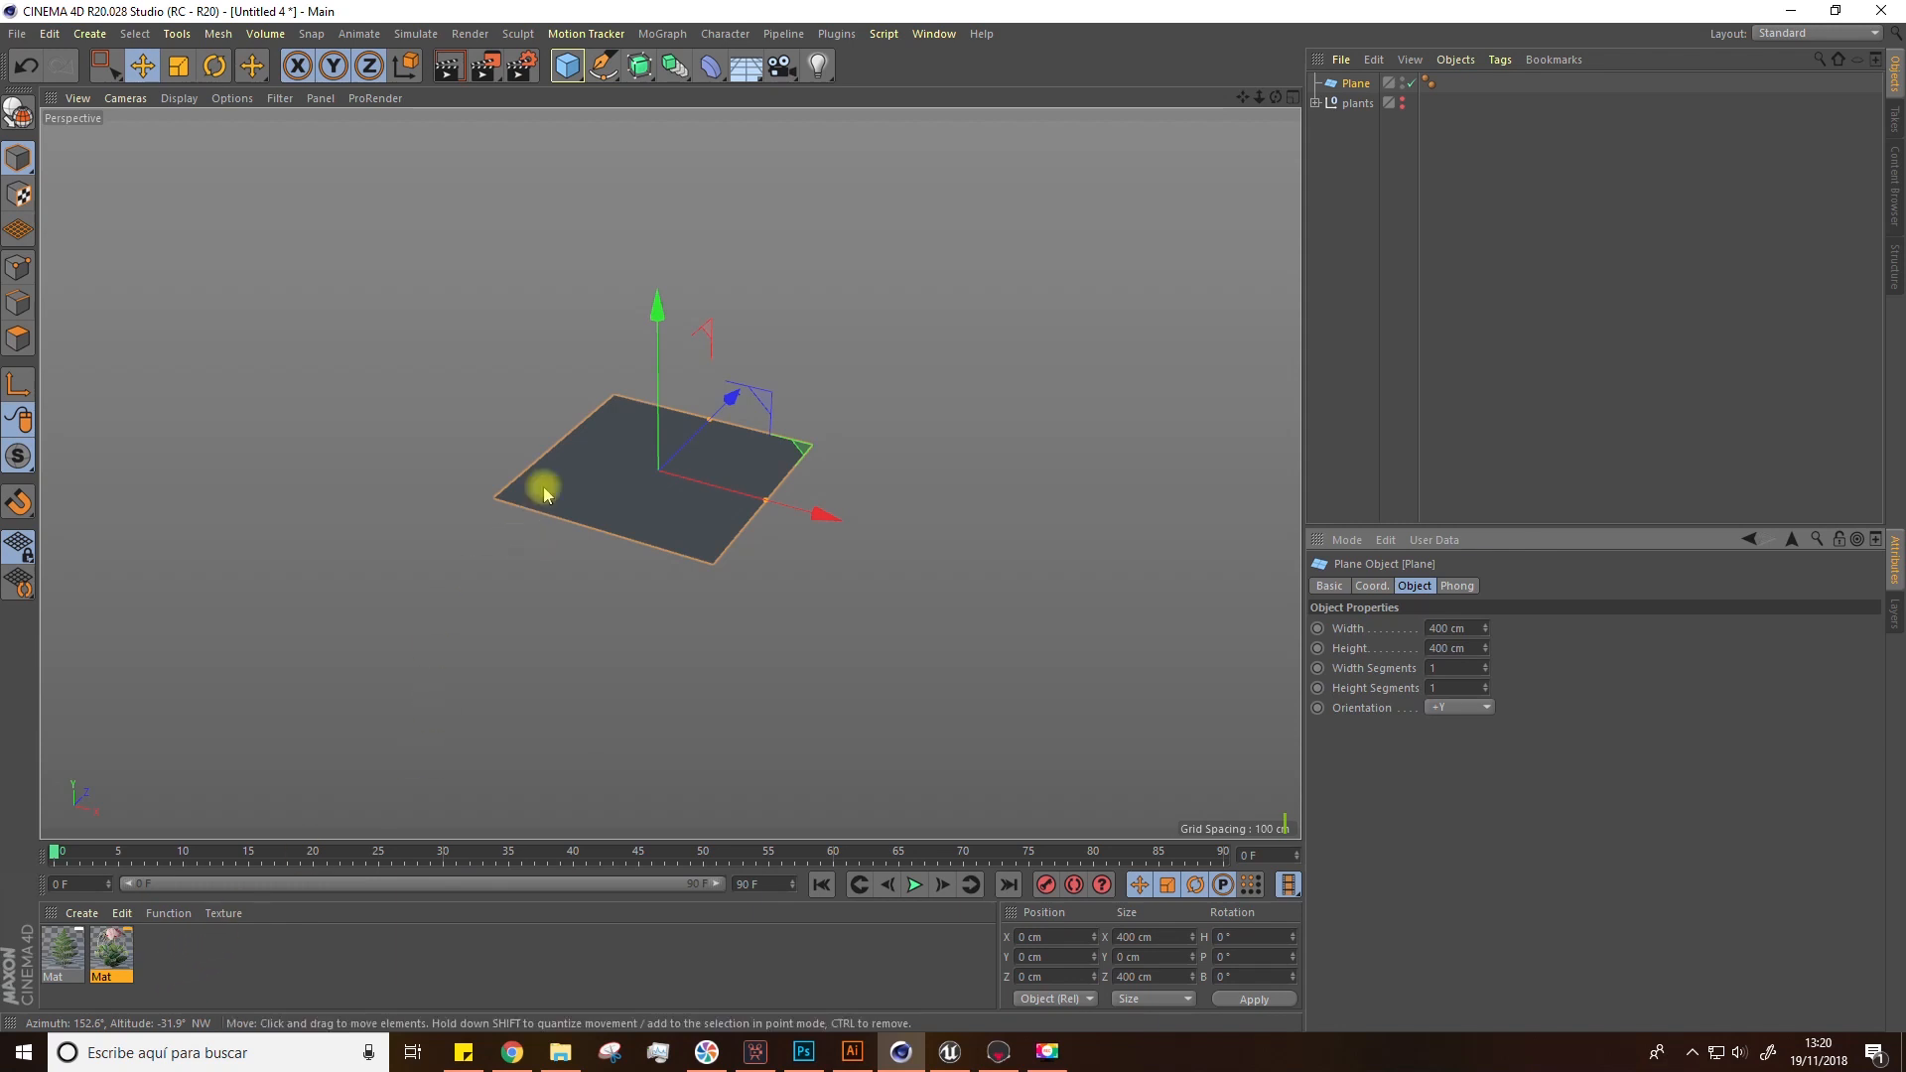
Step: Create a new material and load the Untitled-1 image as its Color texture, copying it to the project location
{"action": "double_click", "coordinate": [166, 956]}
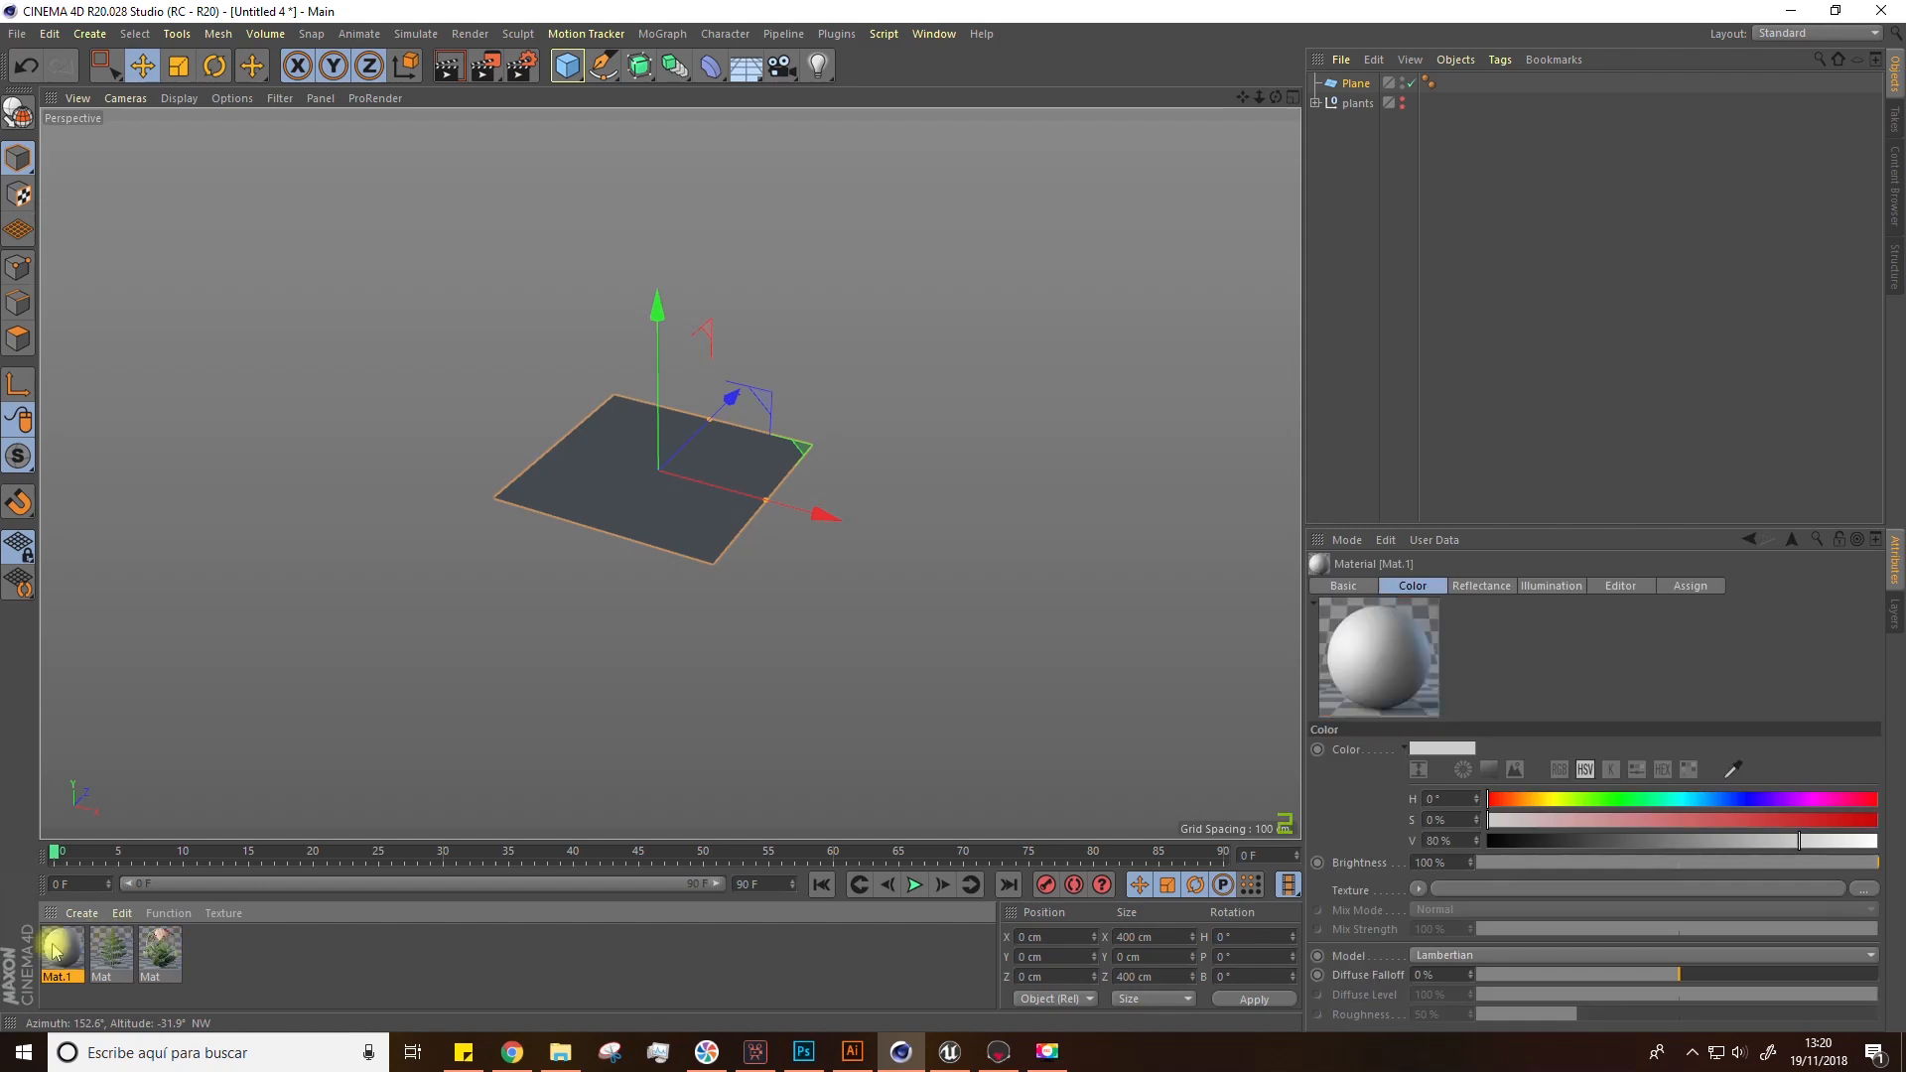
{"action": "double_click", "coordinate": [55, 951]}
{"action": "left_click", "coordinate": [334, 344]}
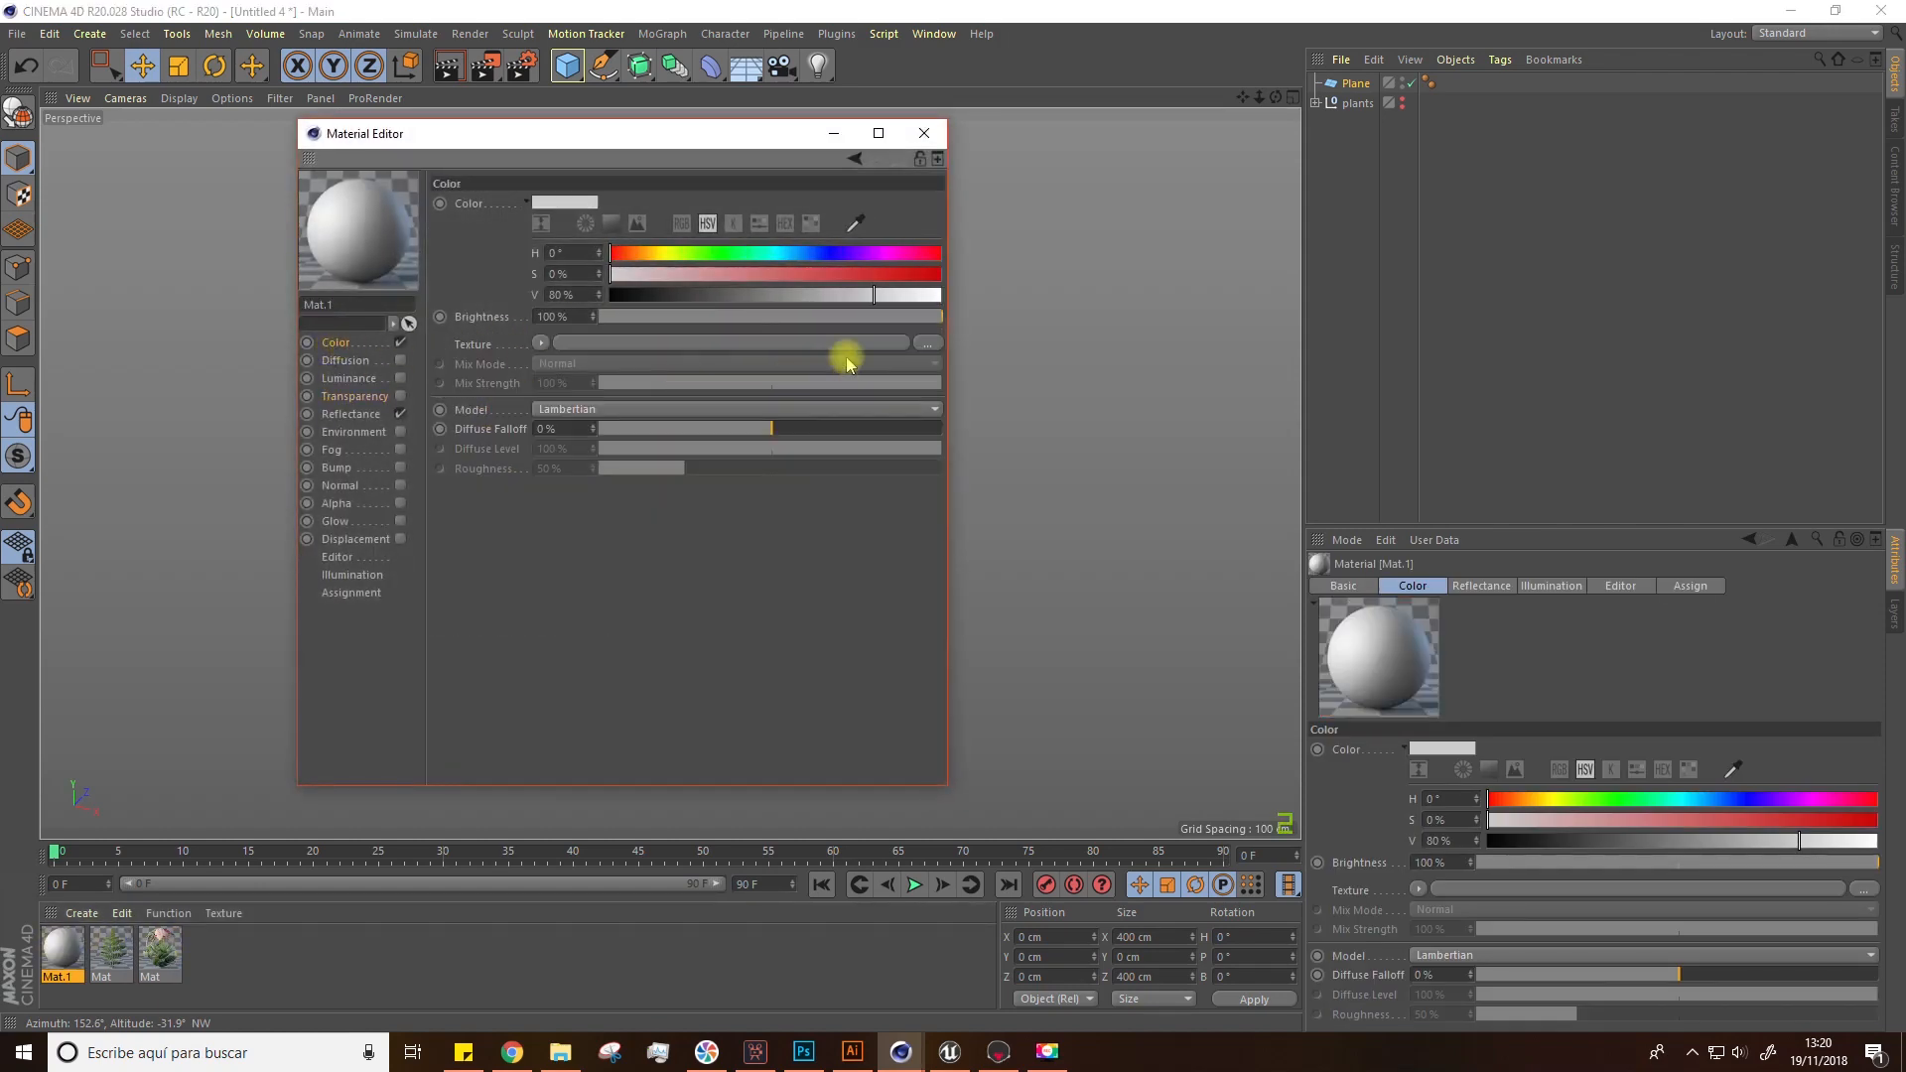
{"action": "left_click", "coordinate": [918, 343]}
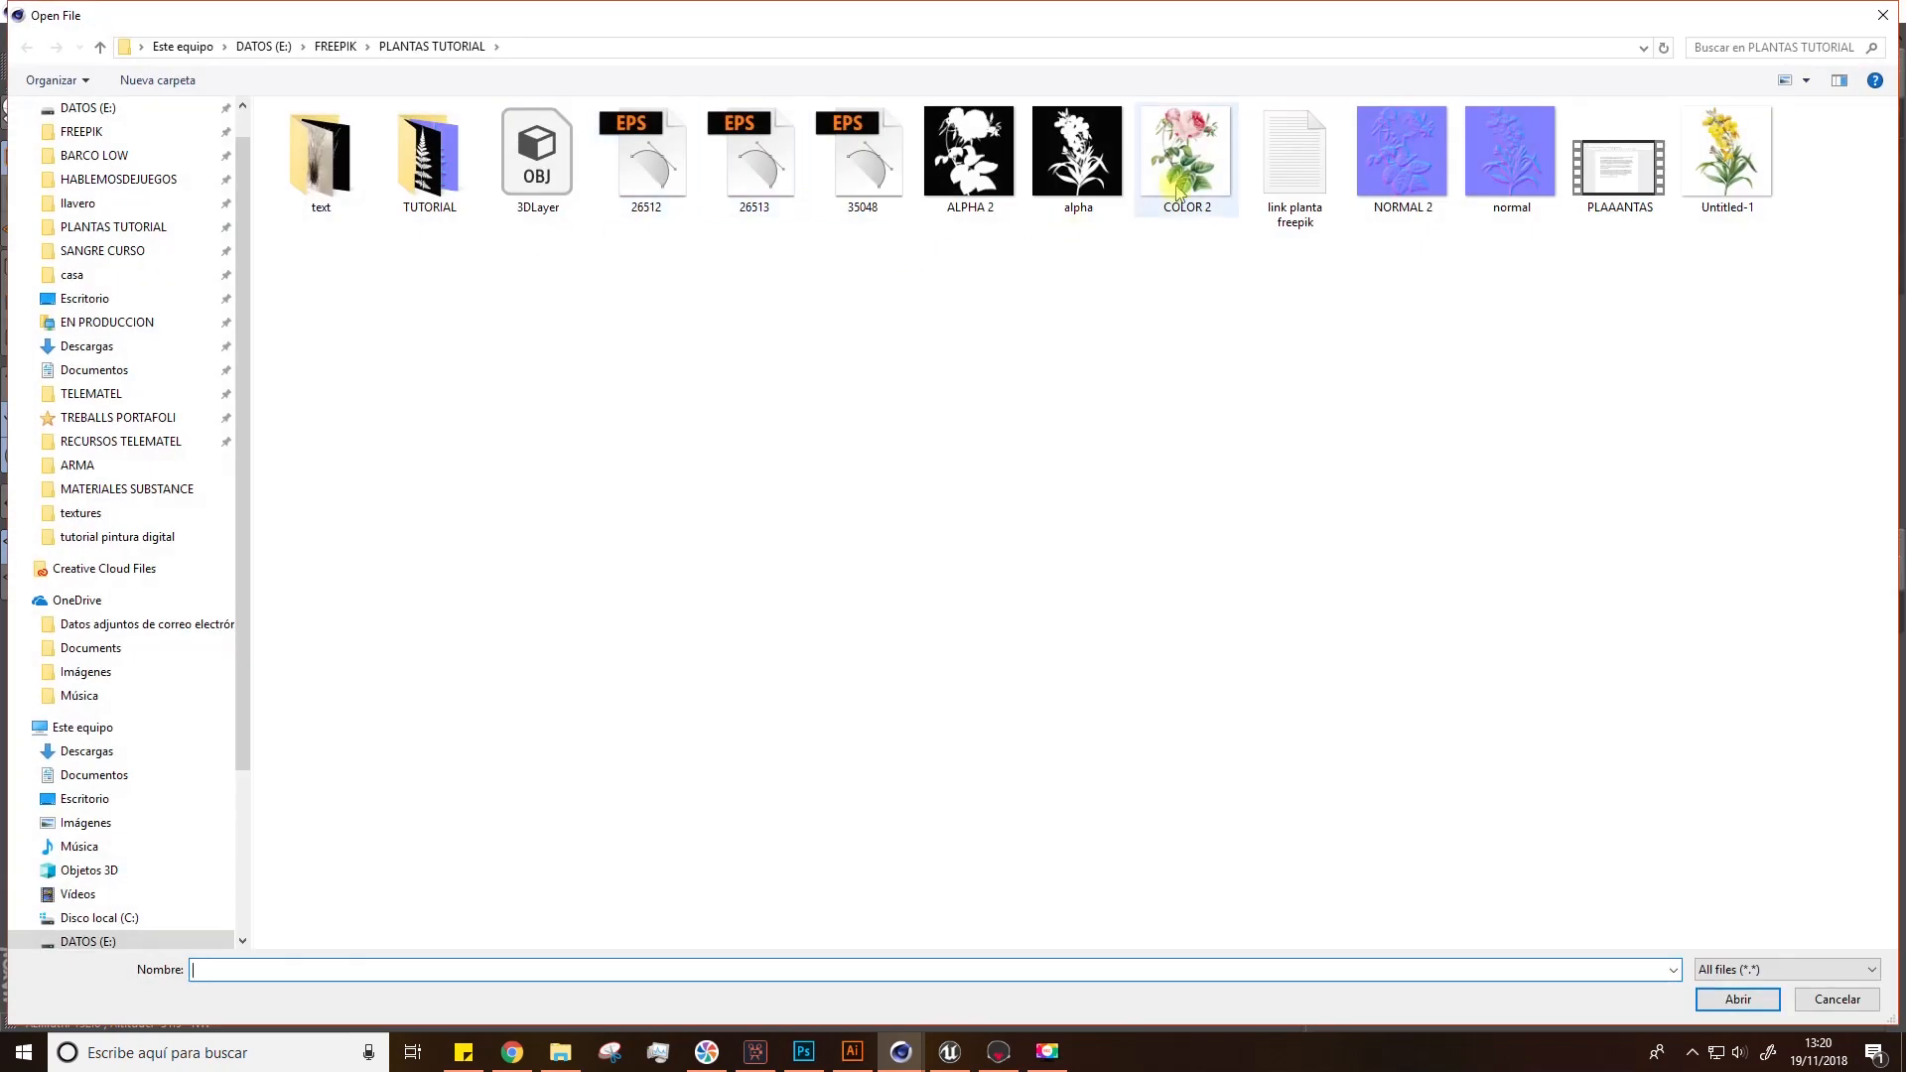
{"action": "double_click", "coordinate": [1727, 159]}
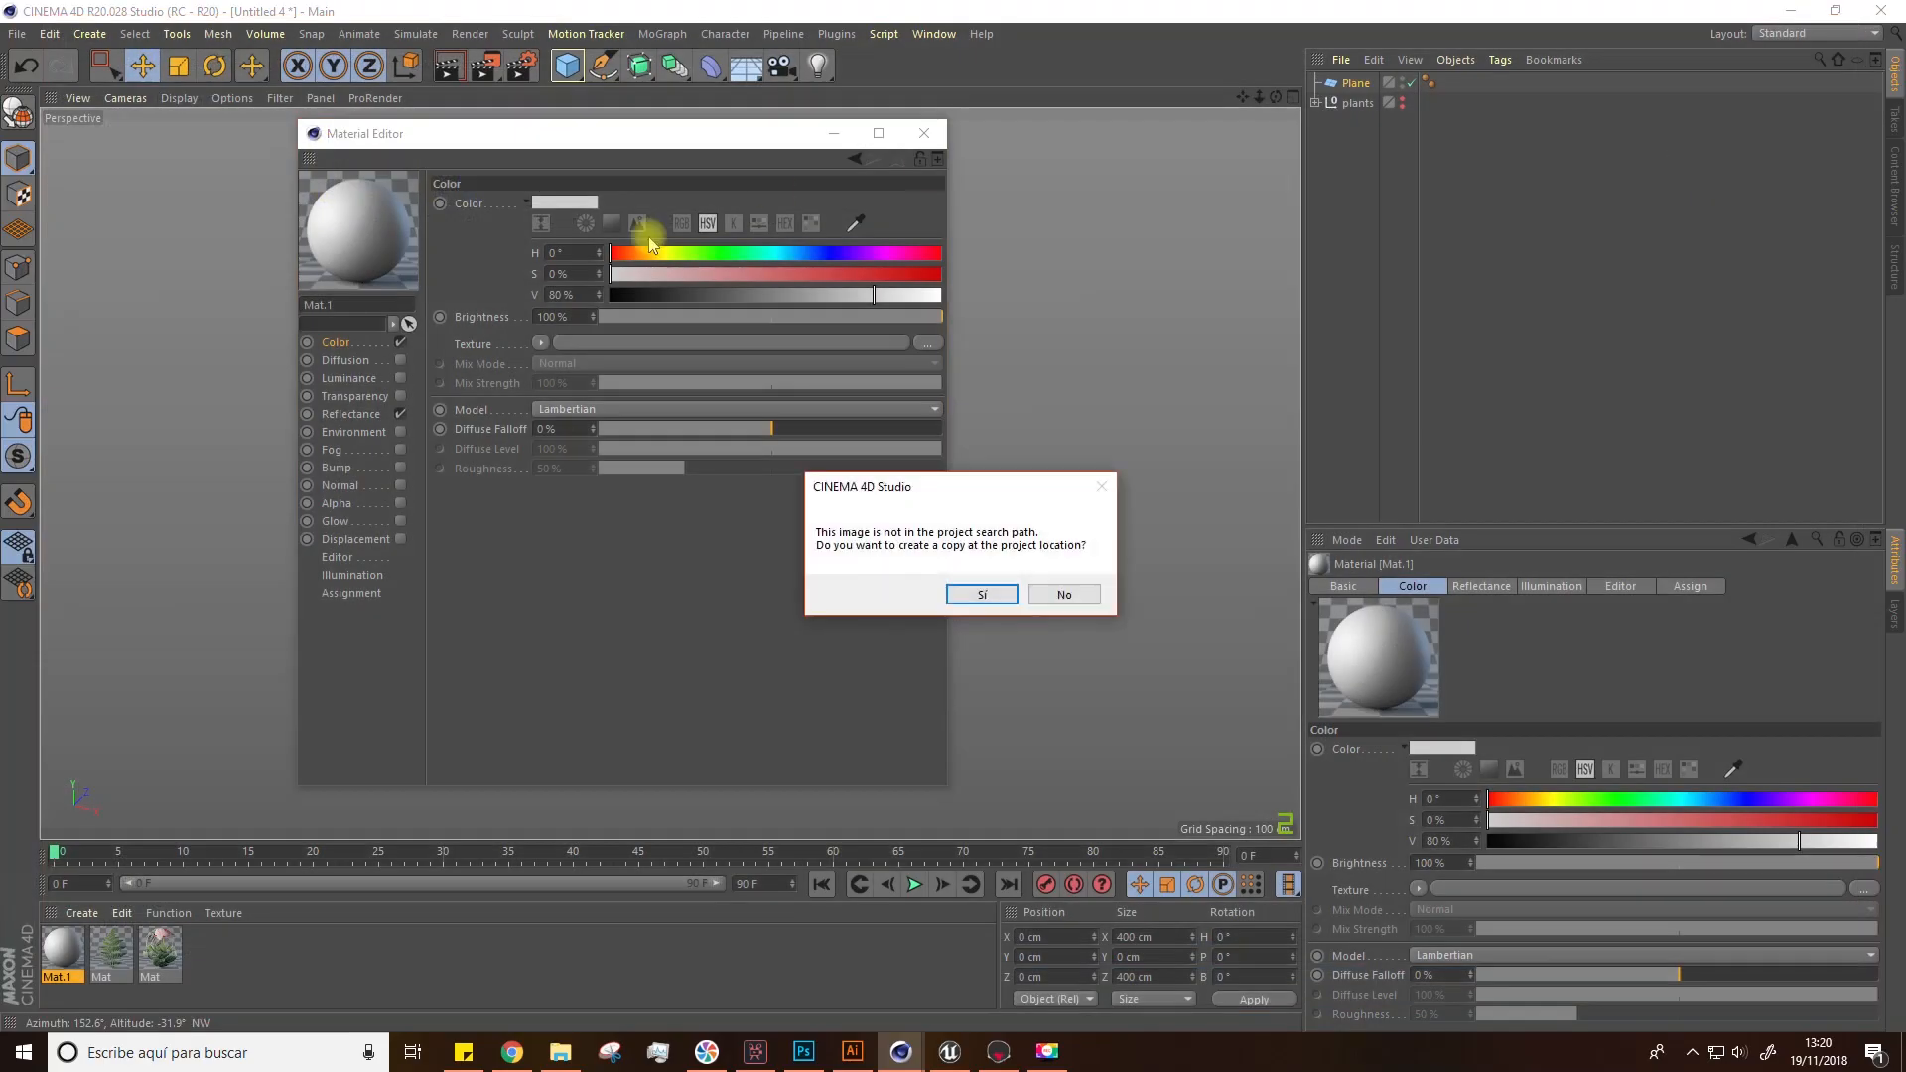
{"action": "left_click", "coordinate": [982, 594]}
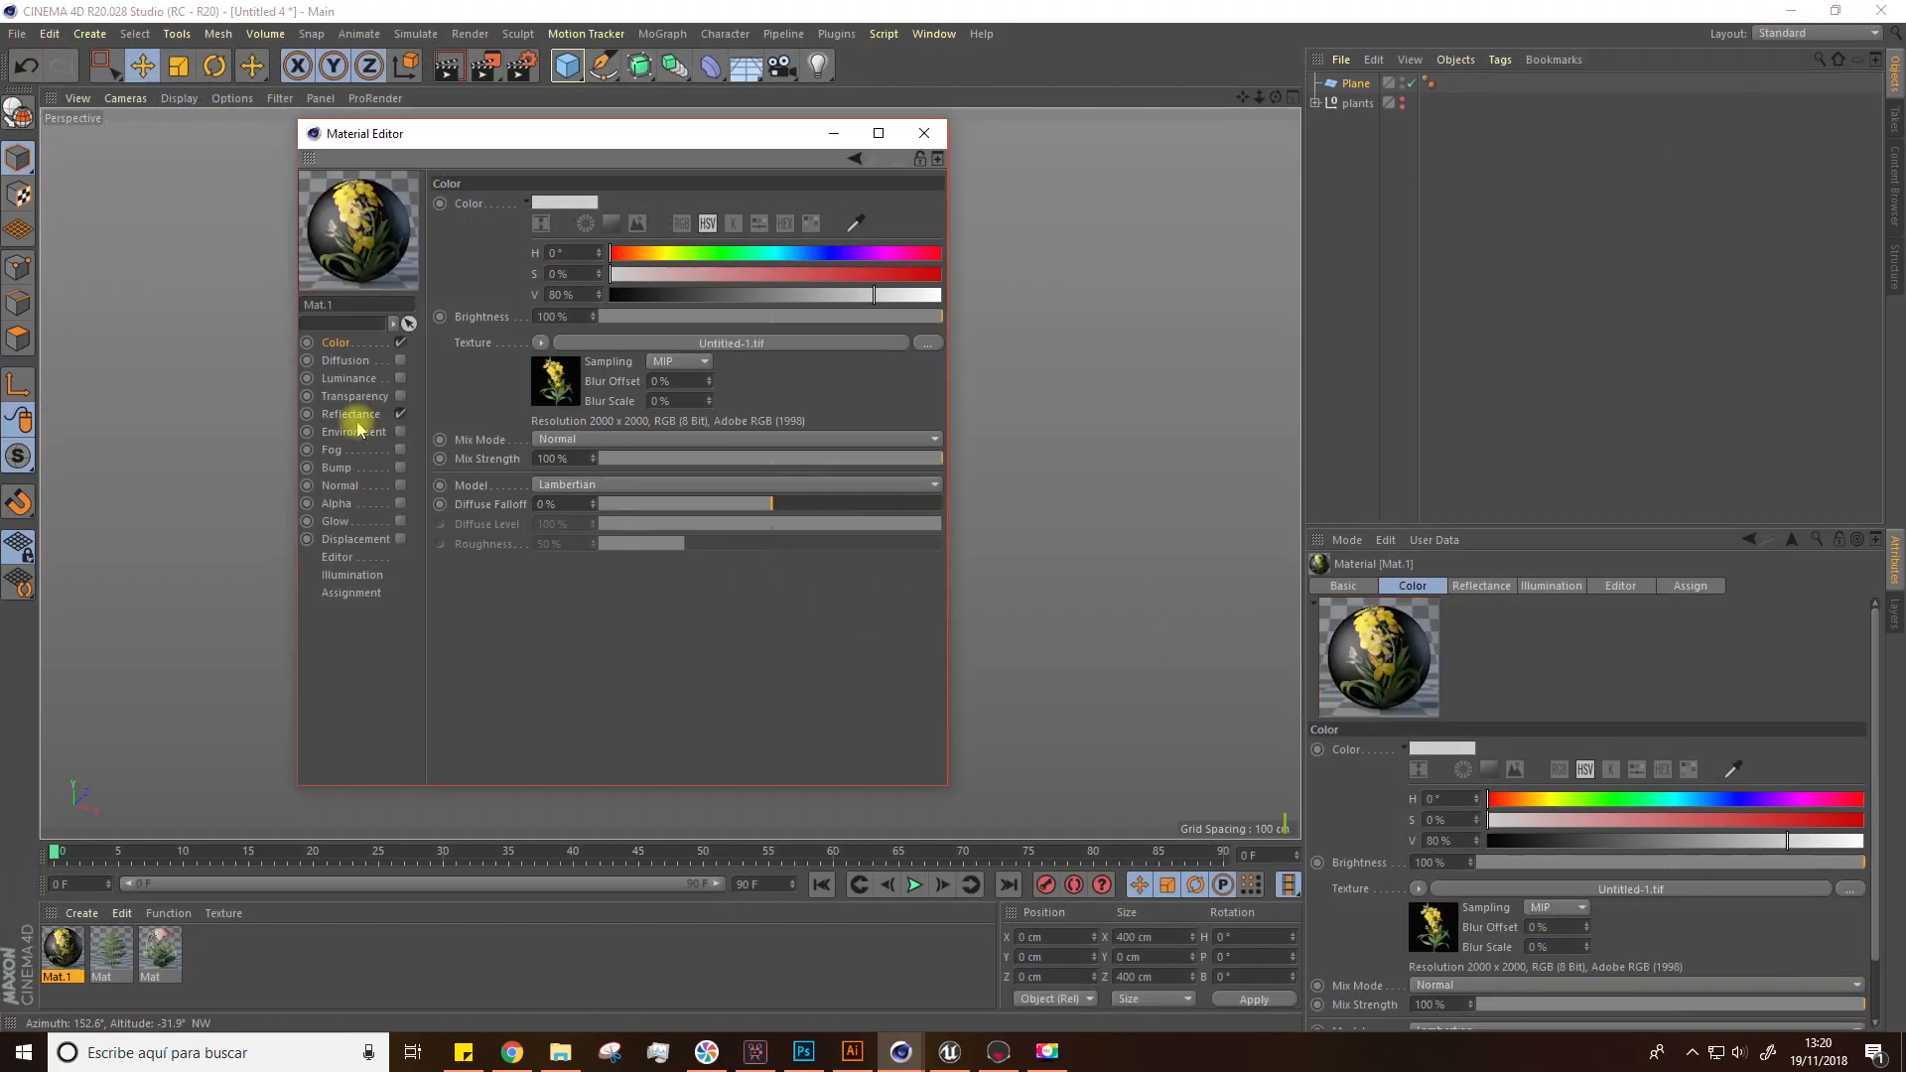
Step: Disable Reflectance, enable Normal and Alpha, and load NORMAL 2 as the normal texture, copying it to the project
{"action": "left_click", "coordinate": [400, 415]}
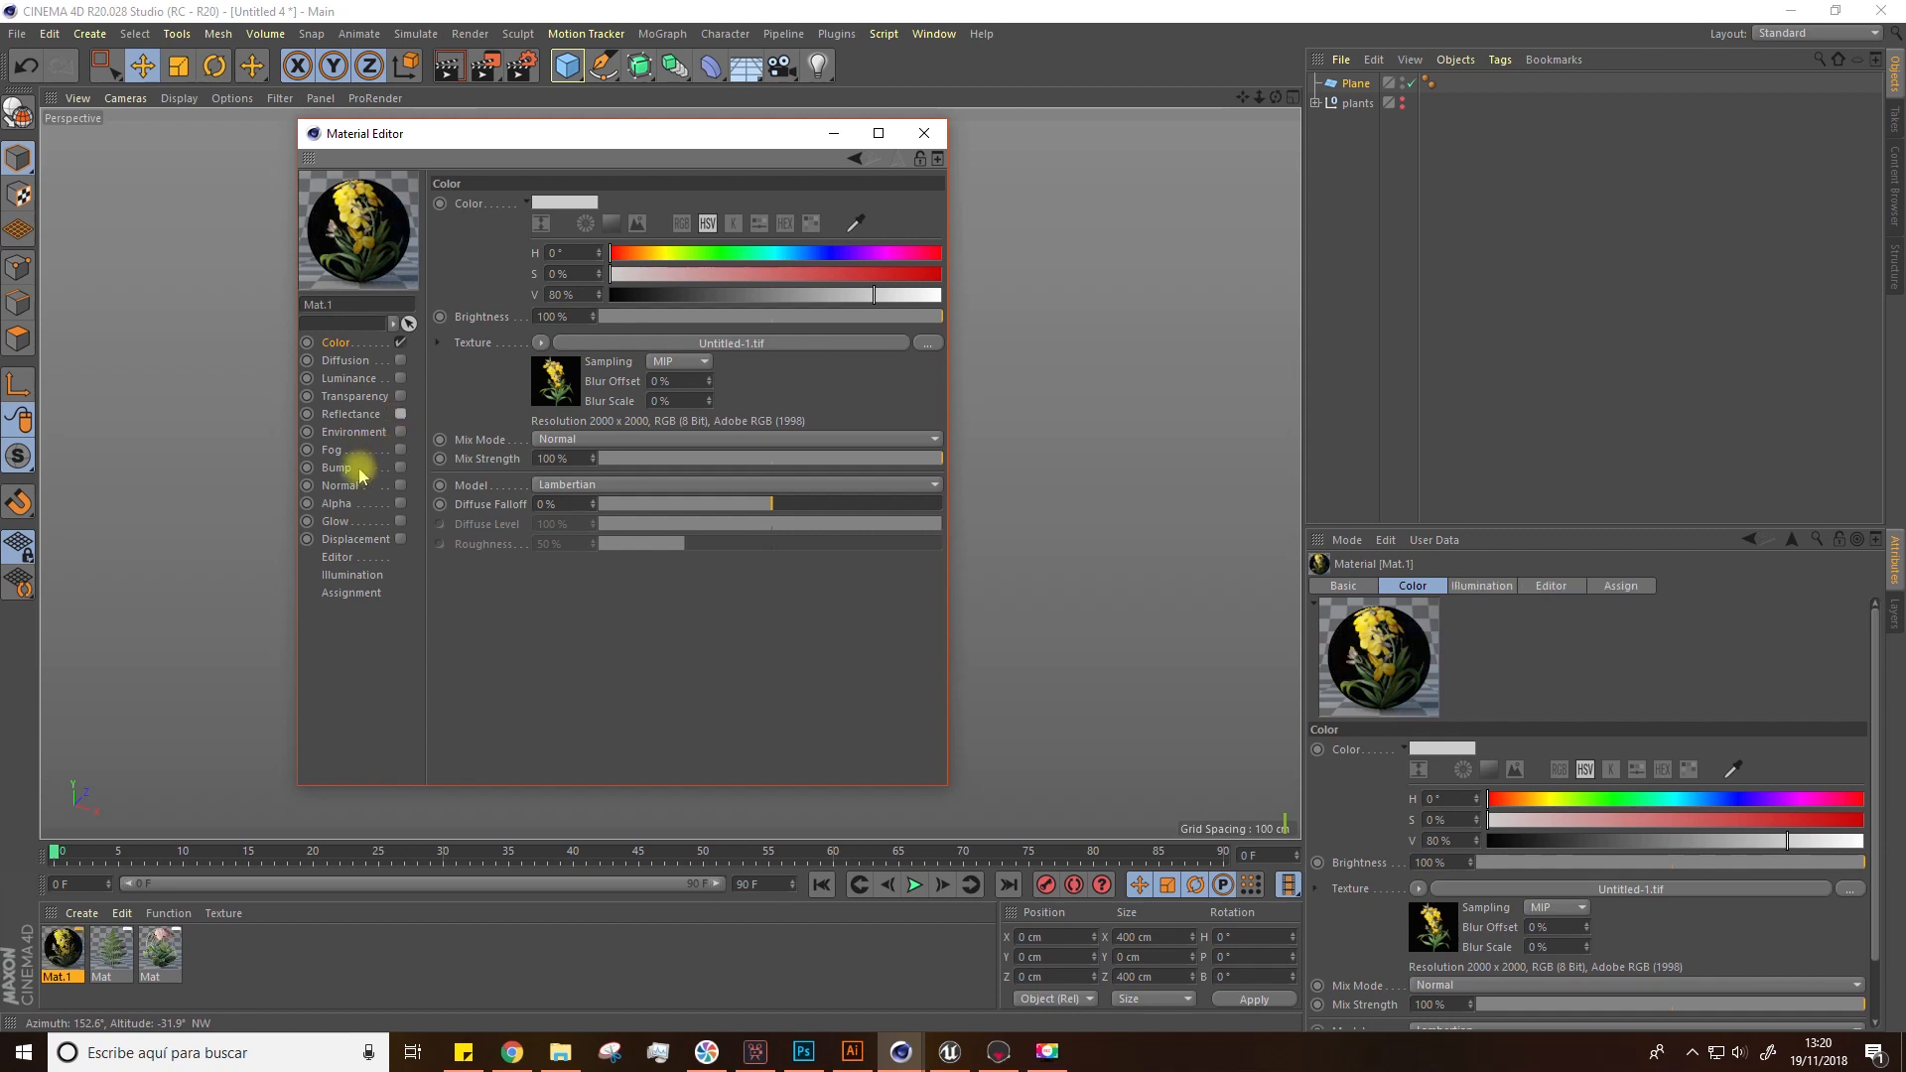
{"action": "left_click", "coordinate": [401, 486]}
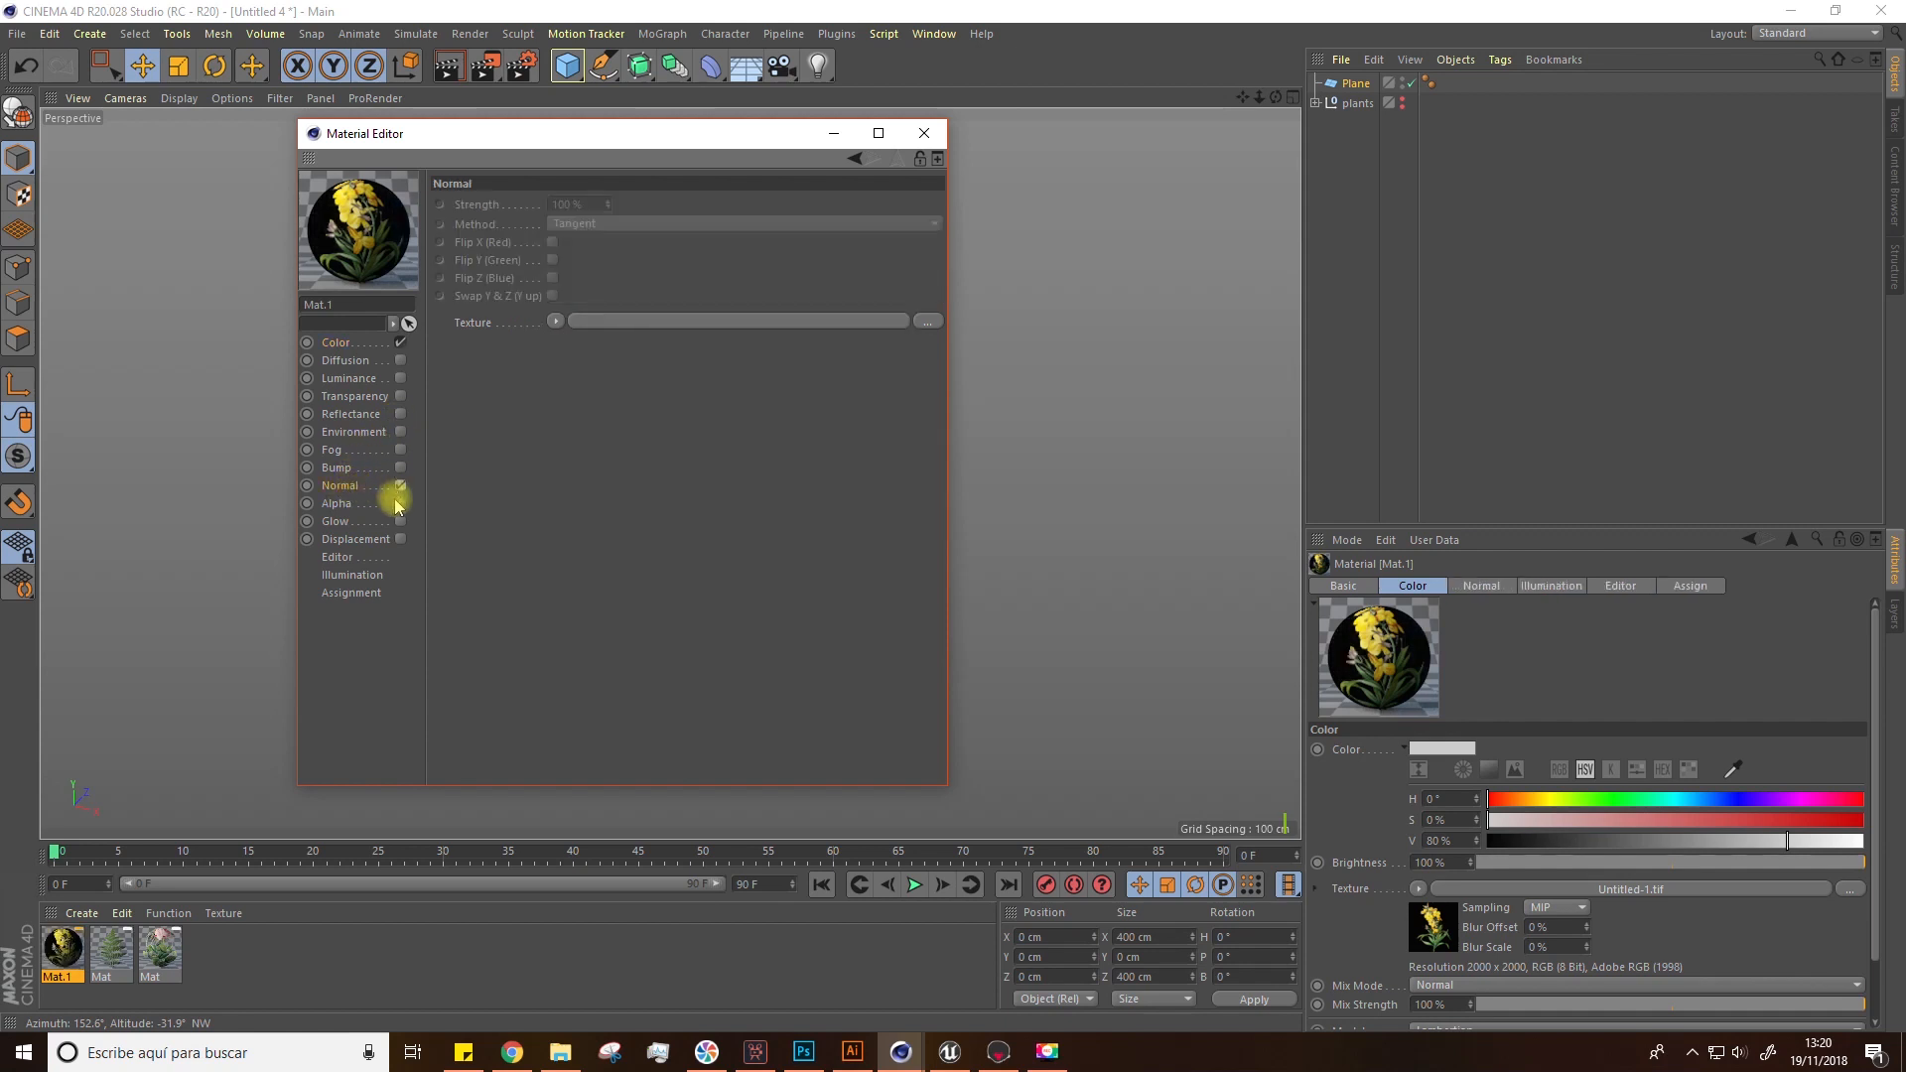
{"action": "left_click", "coordinate": [400, 504]}
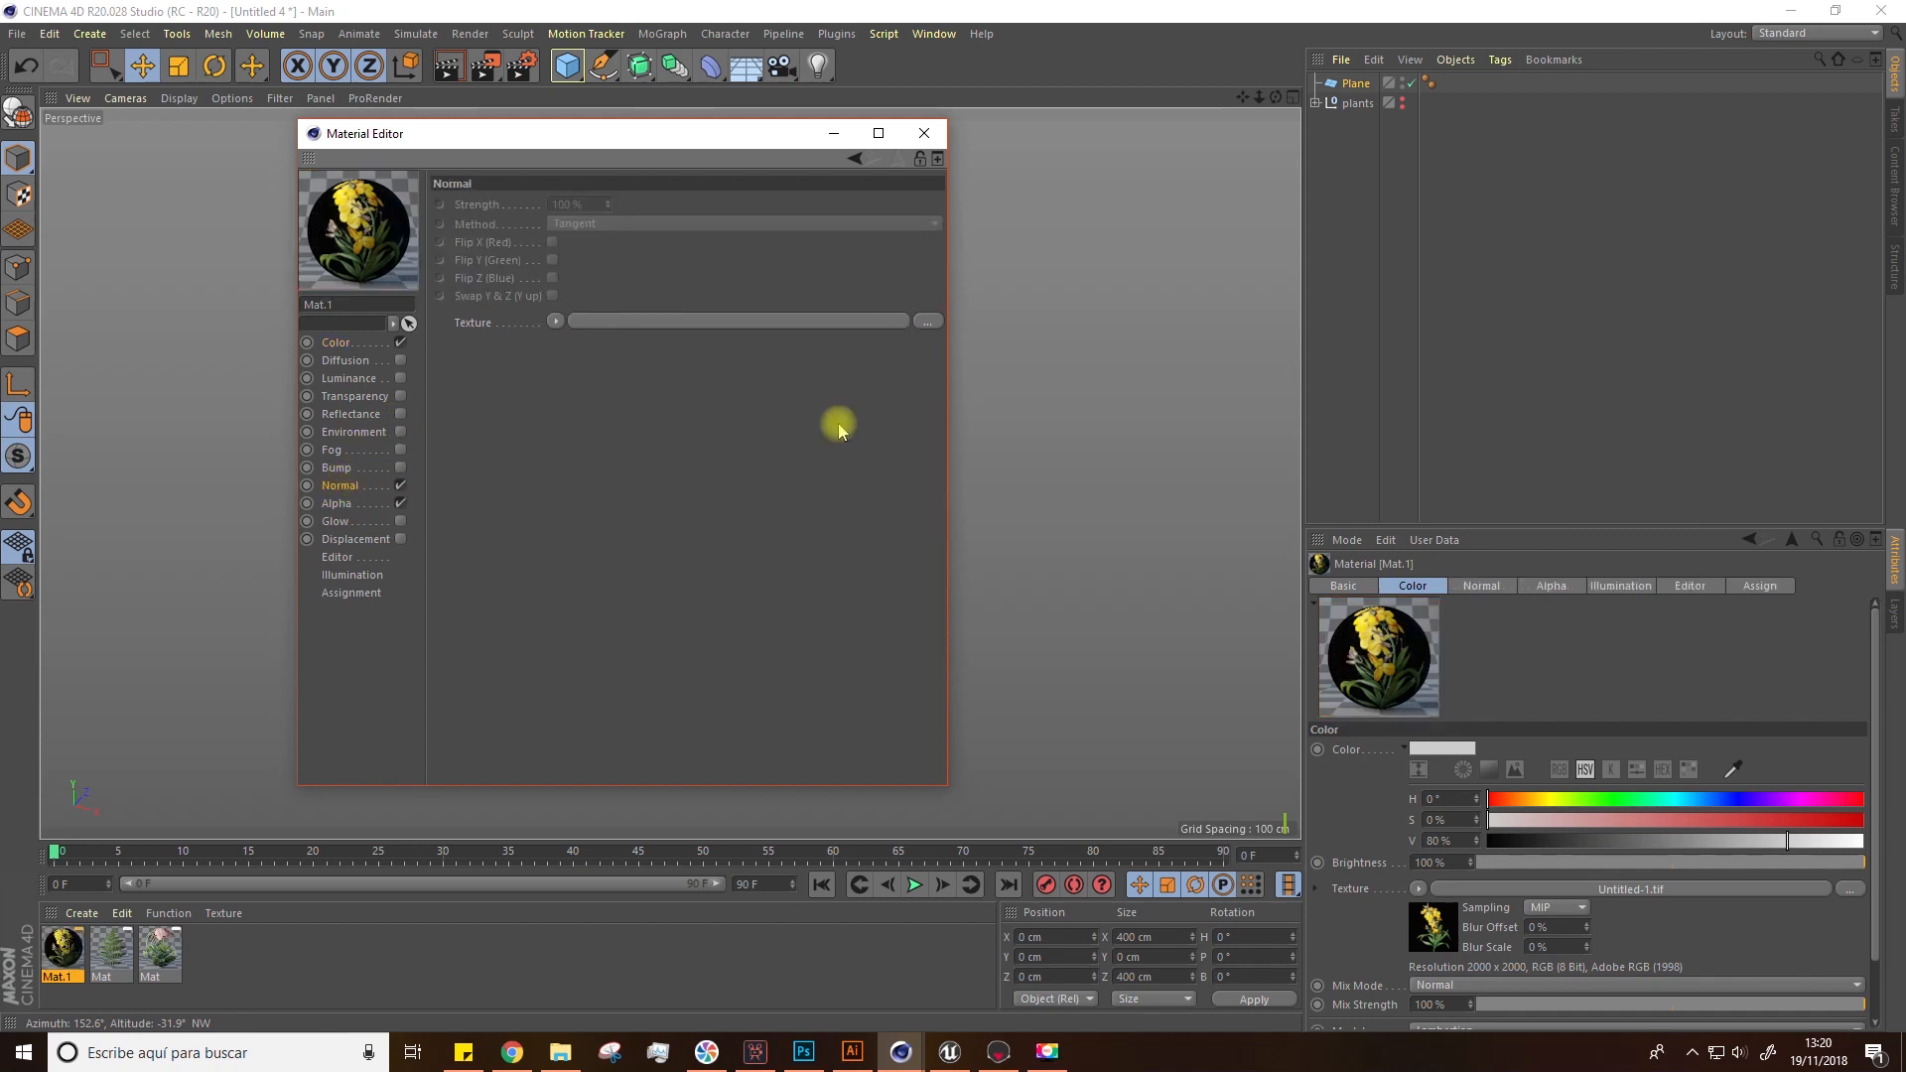
{"action": "left_click", "coordinate": [929, 322]}
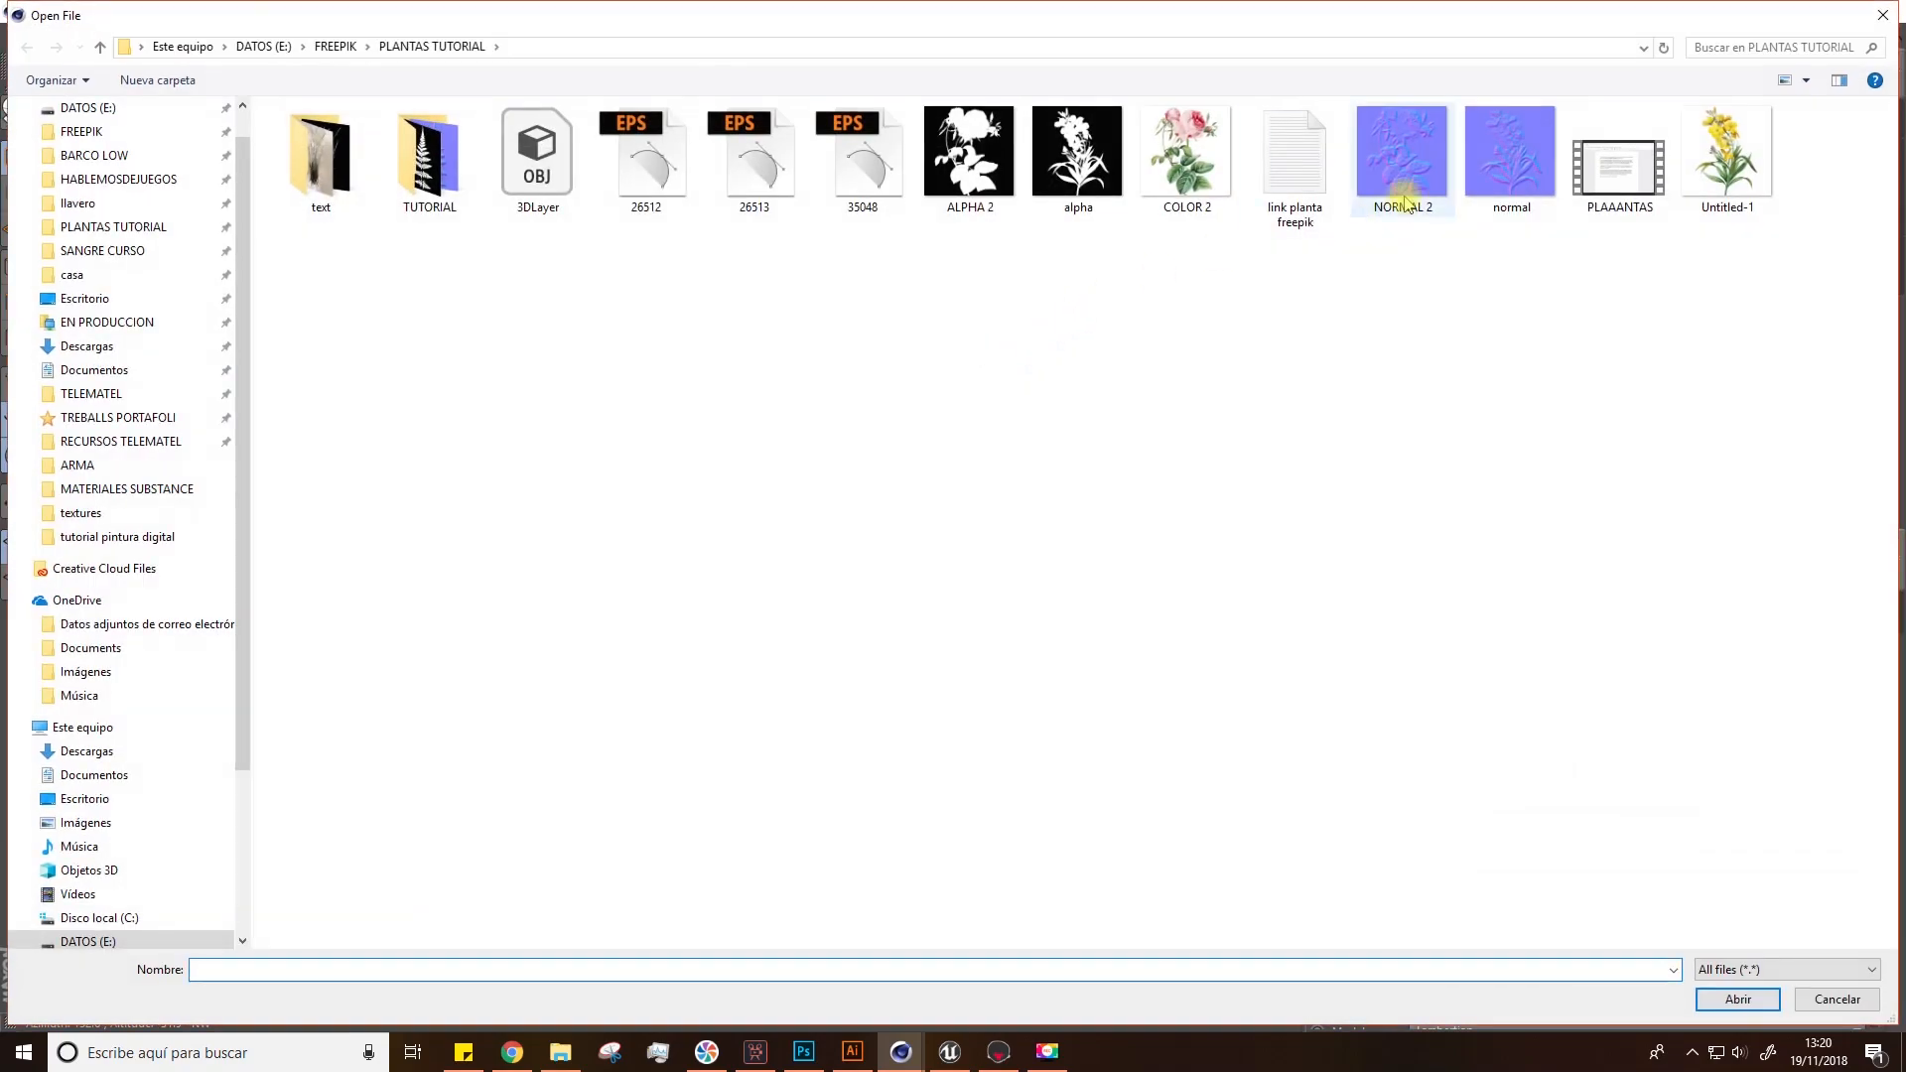
{"action": "double_click", "coordinate": [1479, 163]}
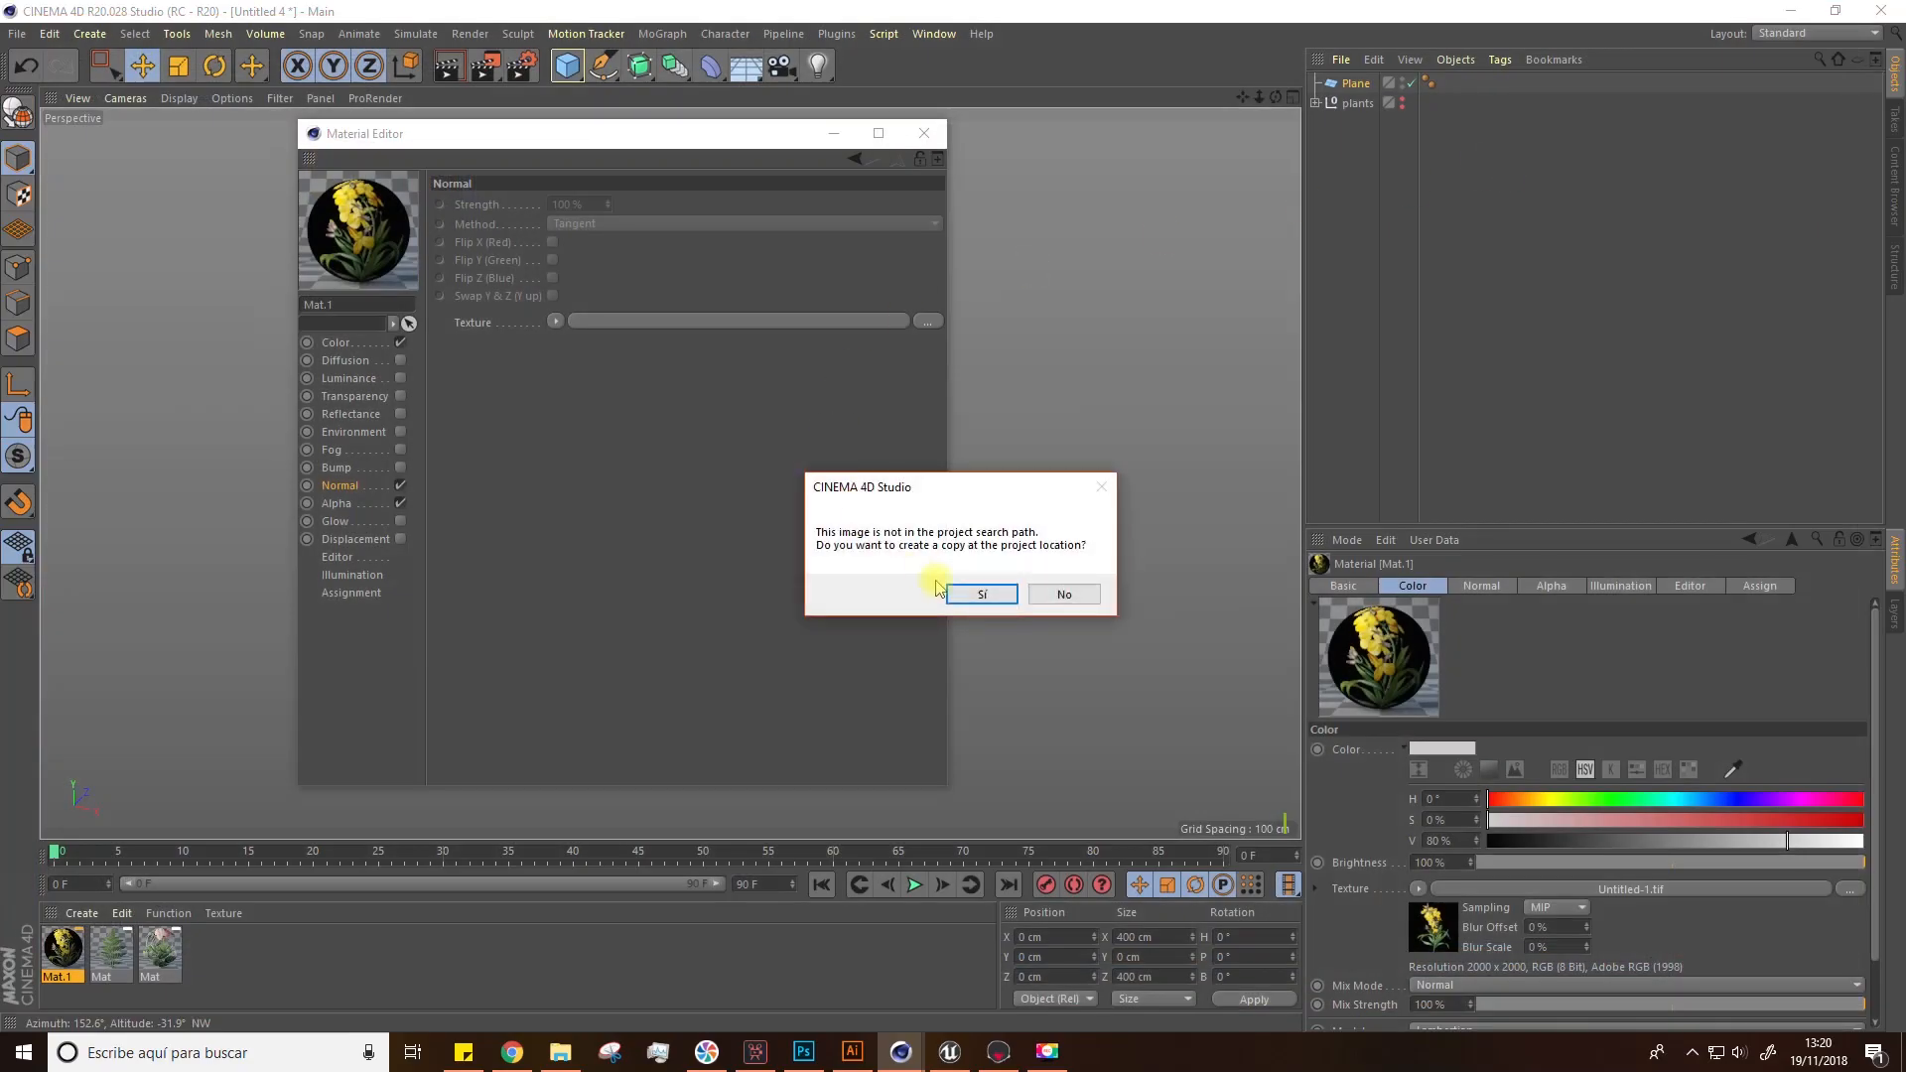
{"action": "left_click", "coordinate": [978, 592]}
Step: Load the alpha image into the Alpha channel, close the Material Editor and apply the material to the plane
{"action": "left_click", "coordinate": [338, 503]}
{"action": "left_click", "coordinate": [929, 321]}
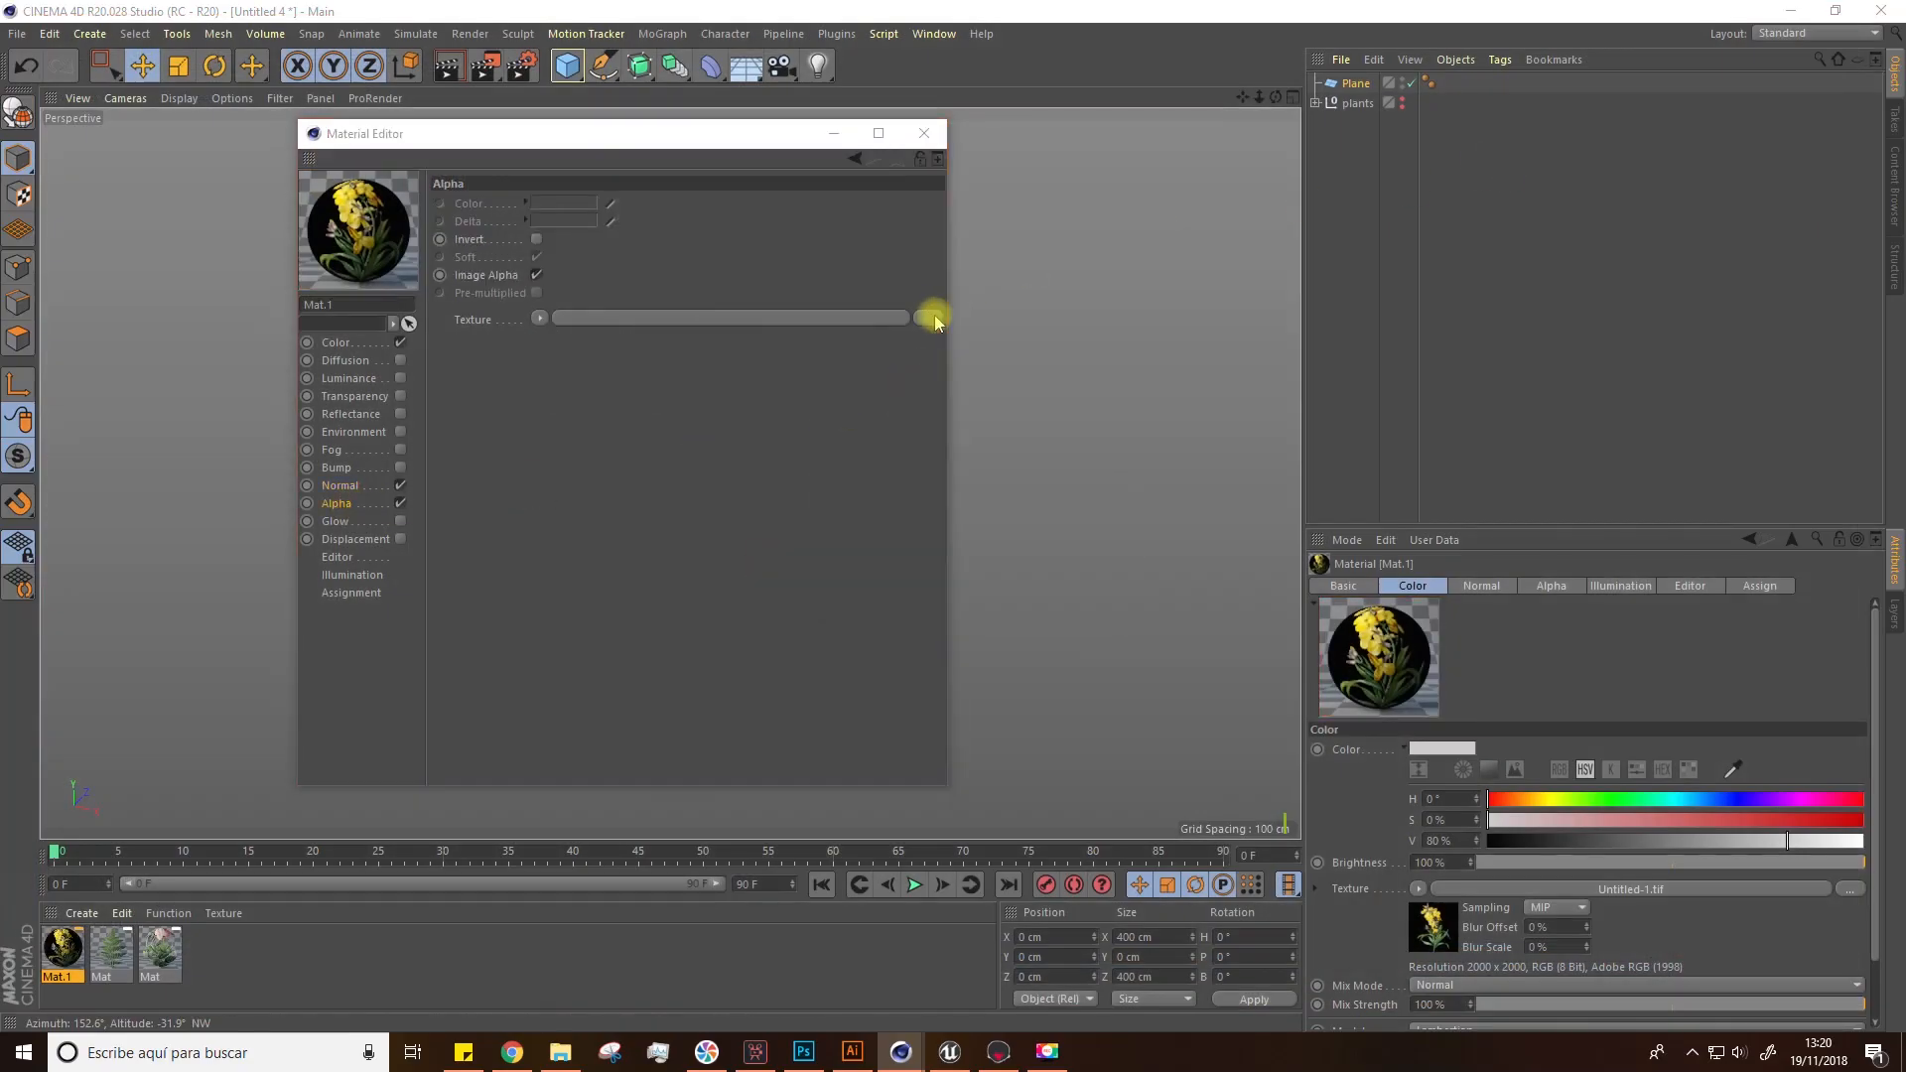
{"action": "double_click", "coordinate": [1078, 154]}
{"action": "left_click", "coordinate": [975, 590]}
{"action": "left_click", "coordinate": [924, 134]}
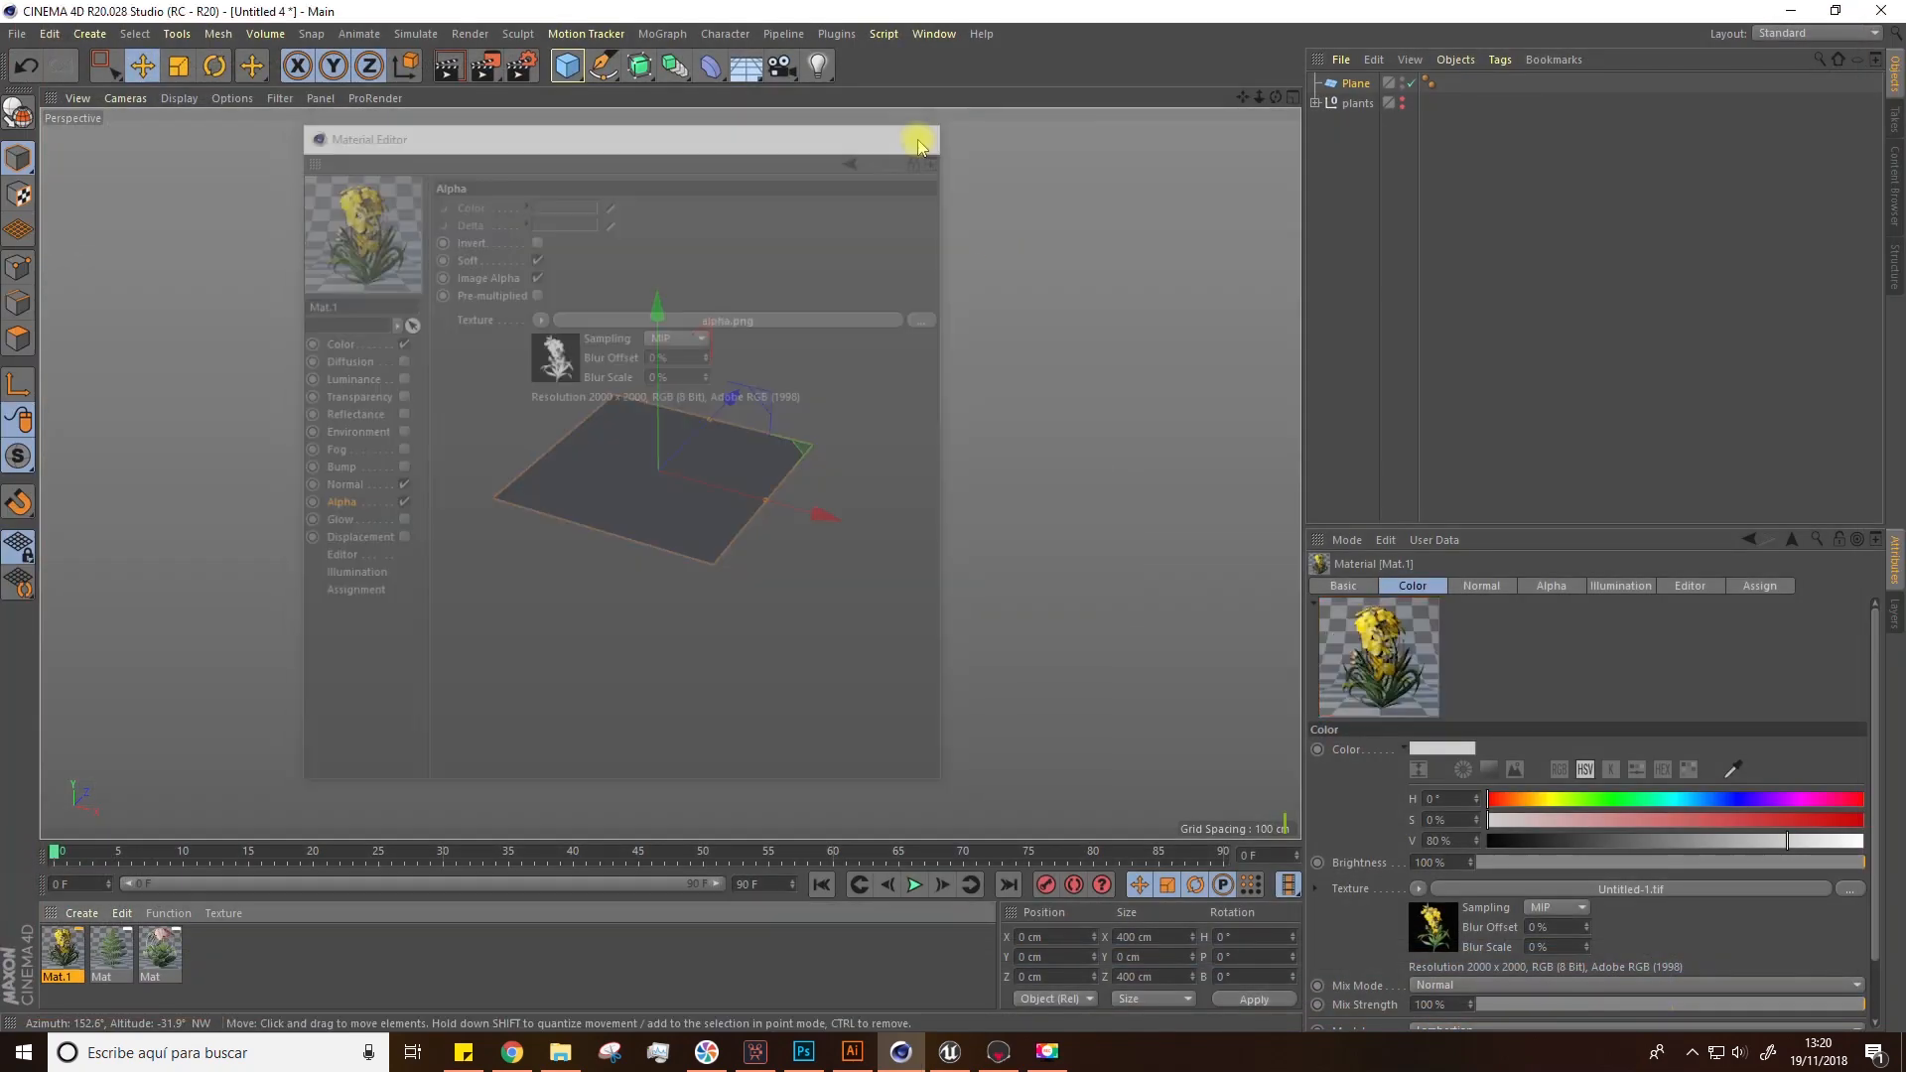
{"action": "left_click_drag", "start_coordinate": [574, 752], "coordinate": [627, 495]}
{"action": "scroll", "coordinate": [690, 504], "scroll_direction": "up", "scroll_amount": 2}
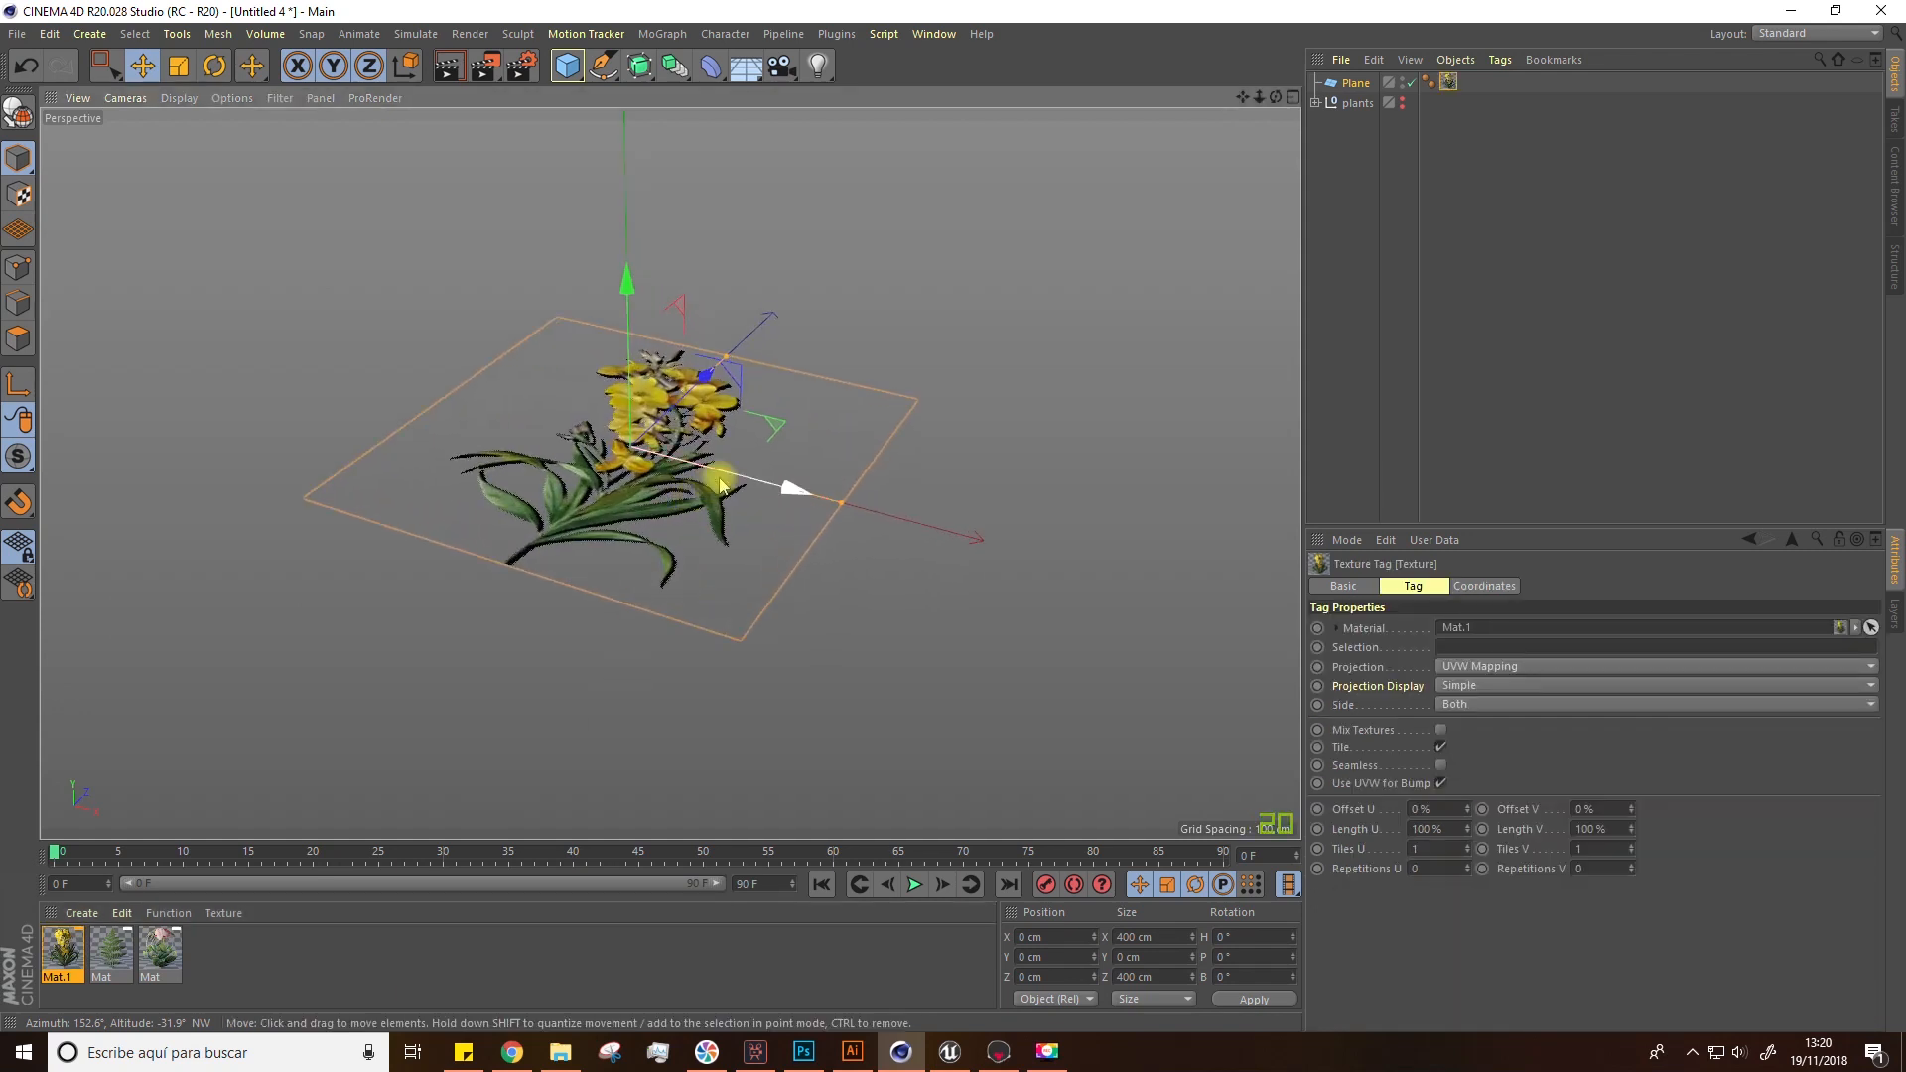
Step: Rotate the plane 90 degrees to stand upright and render the view to preview the flower card
{"action": "key", "text": "r"}
{"action": "left_click_drag", "start_coordinate": [590, 401], "coordinate": [697, 486]}
{"action": "scroll", "coordinate": [660, 546], "scroll_direction": "down", "scroll_amount": 5}
{"action": "left_click", "coordinate": [442, 72]}
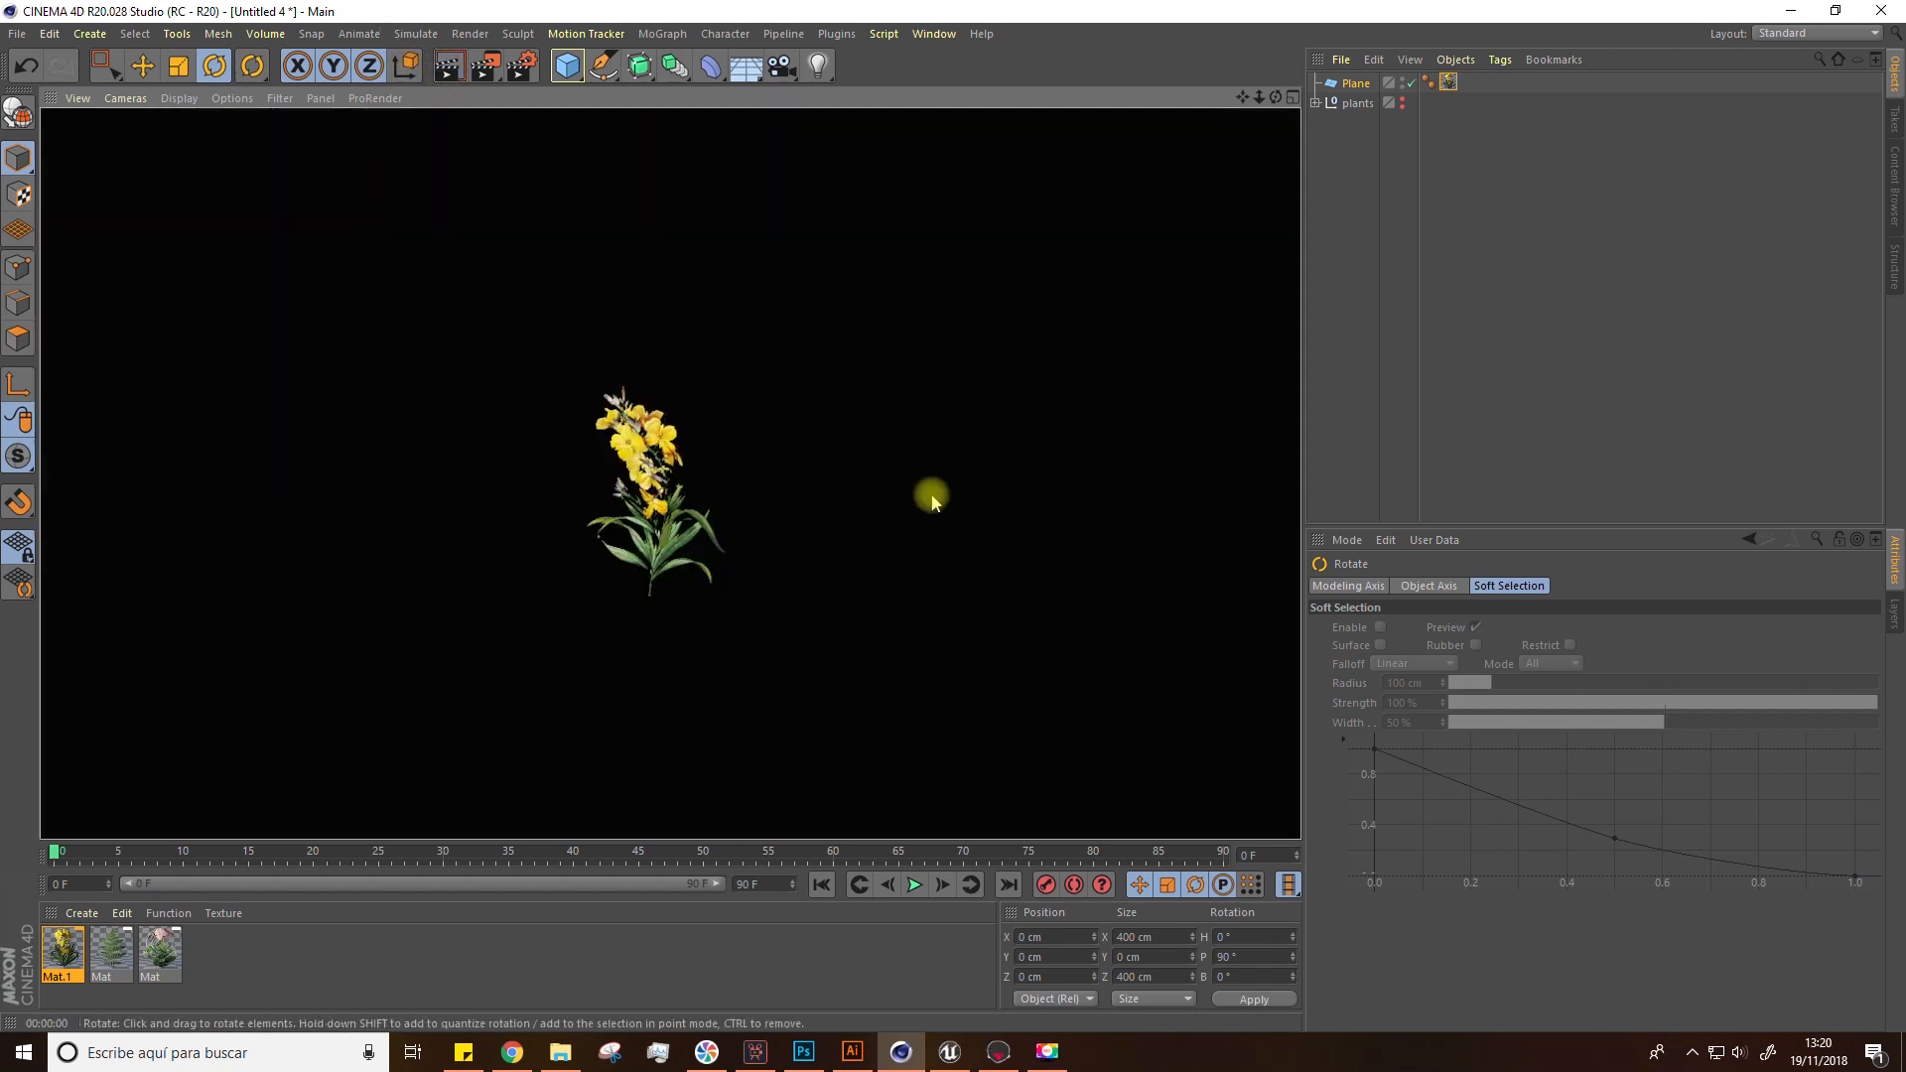
{"action": "left_click_drag", "start_coordinate": [927, 494], "coordinate": [914, 498], "text": "alt"}
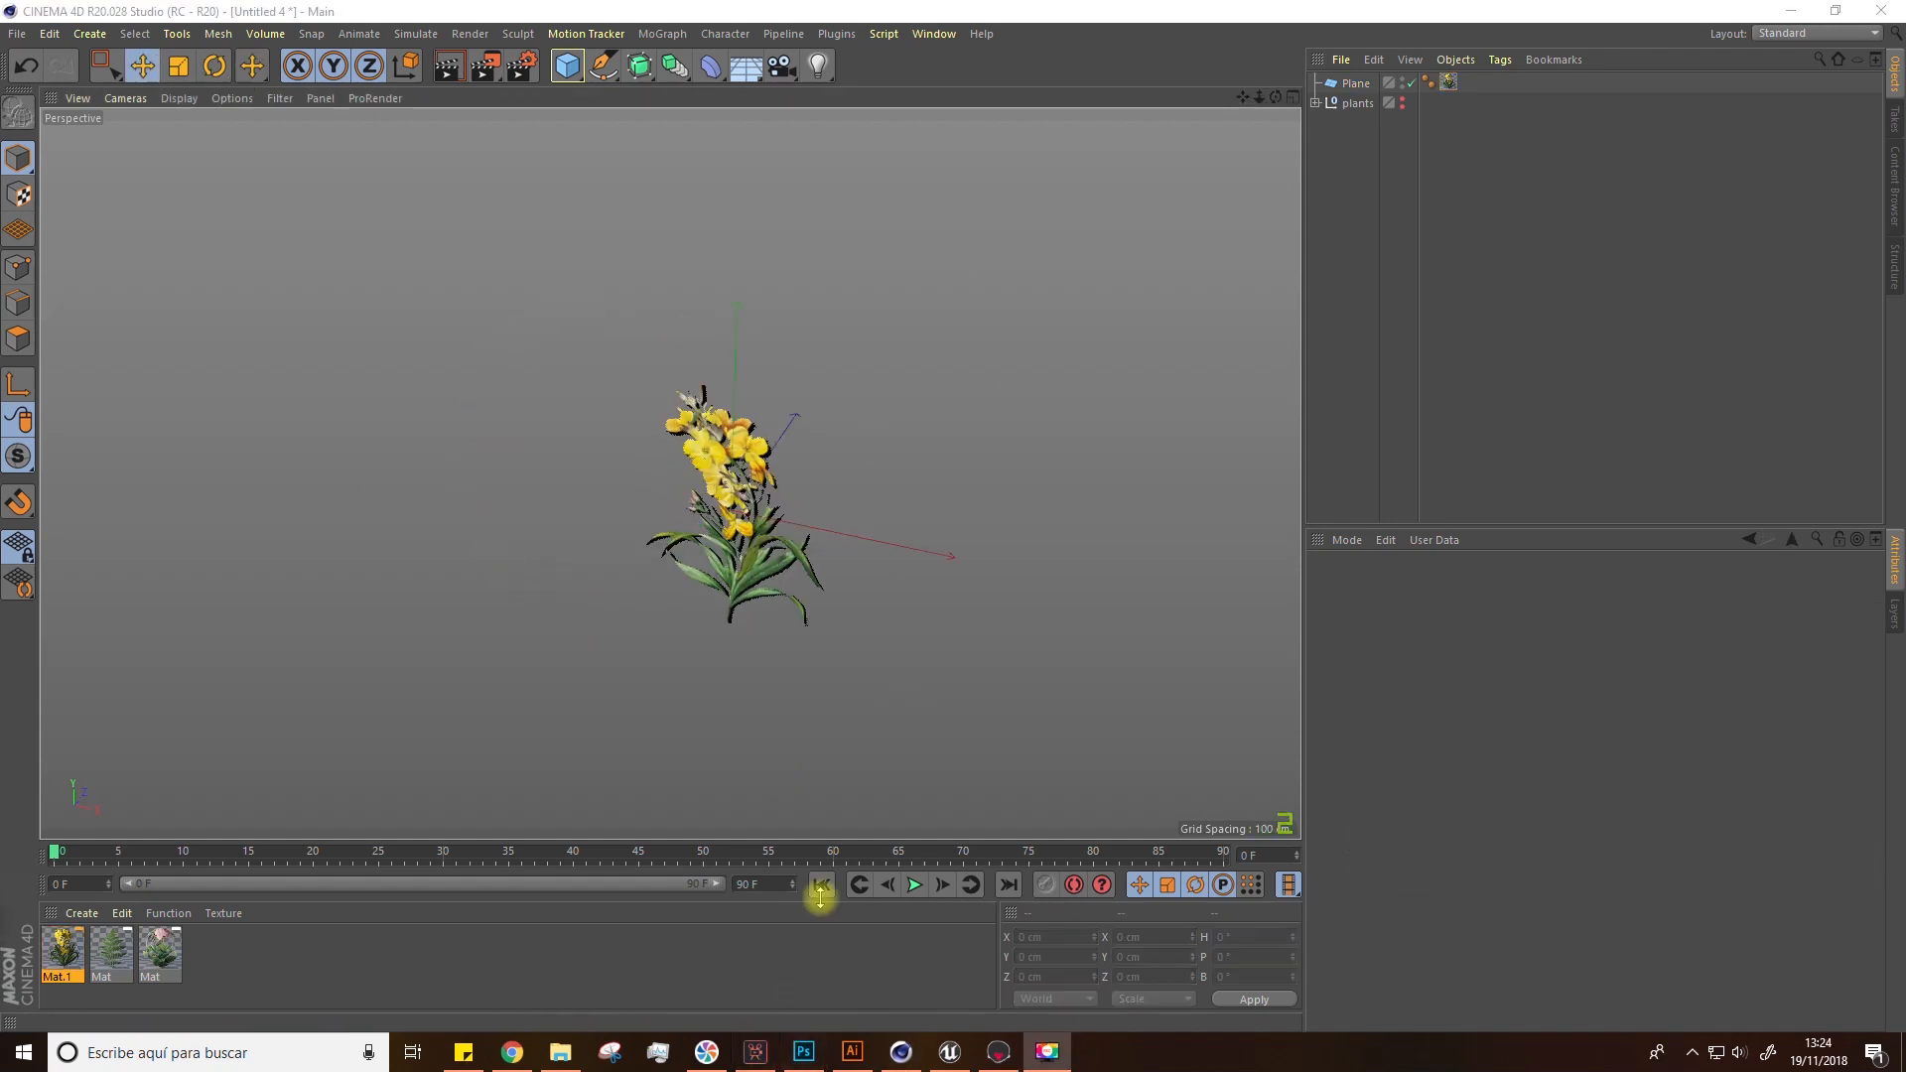
Step: Select the plane, make it editable and switch to polygon mode
{"action": "left_click", "coordinate": [737, 486]}
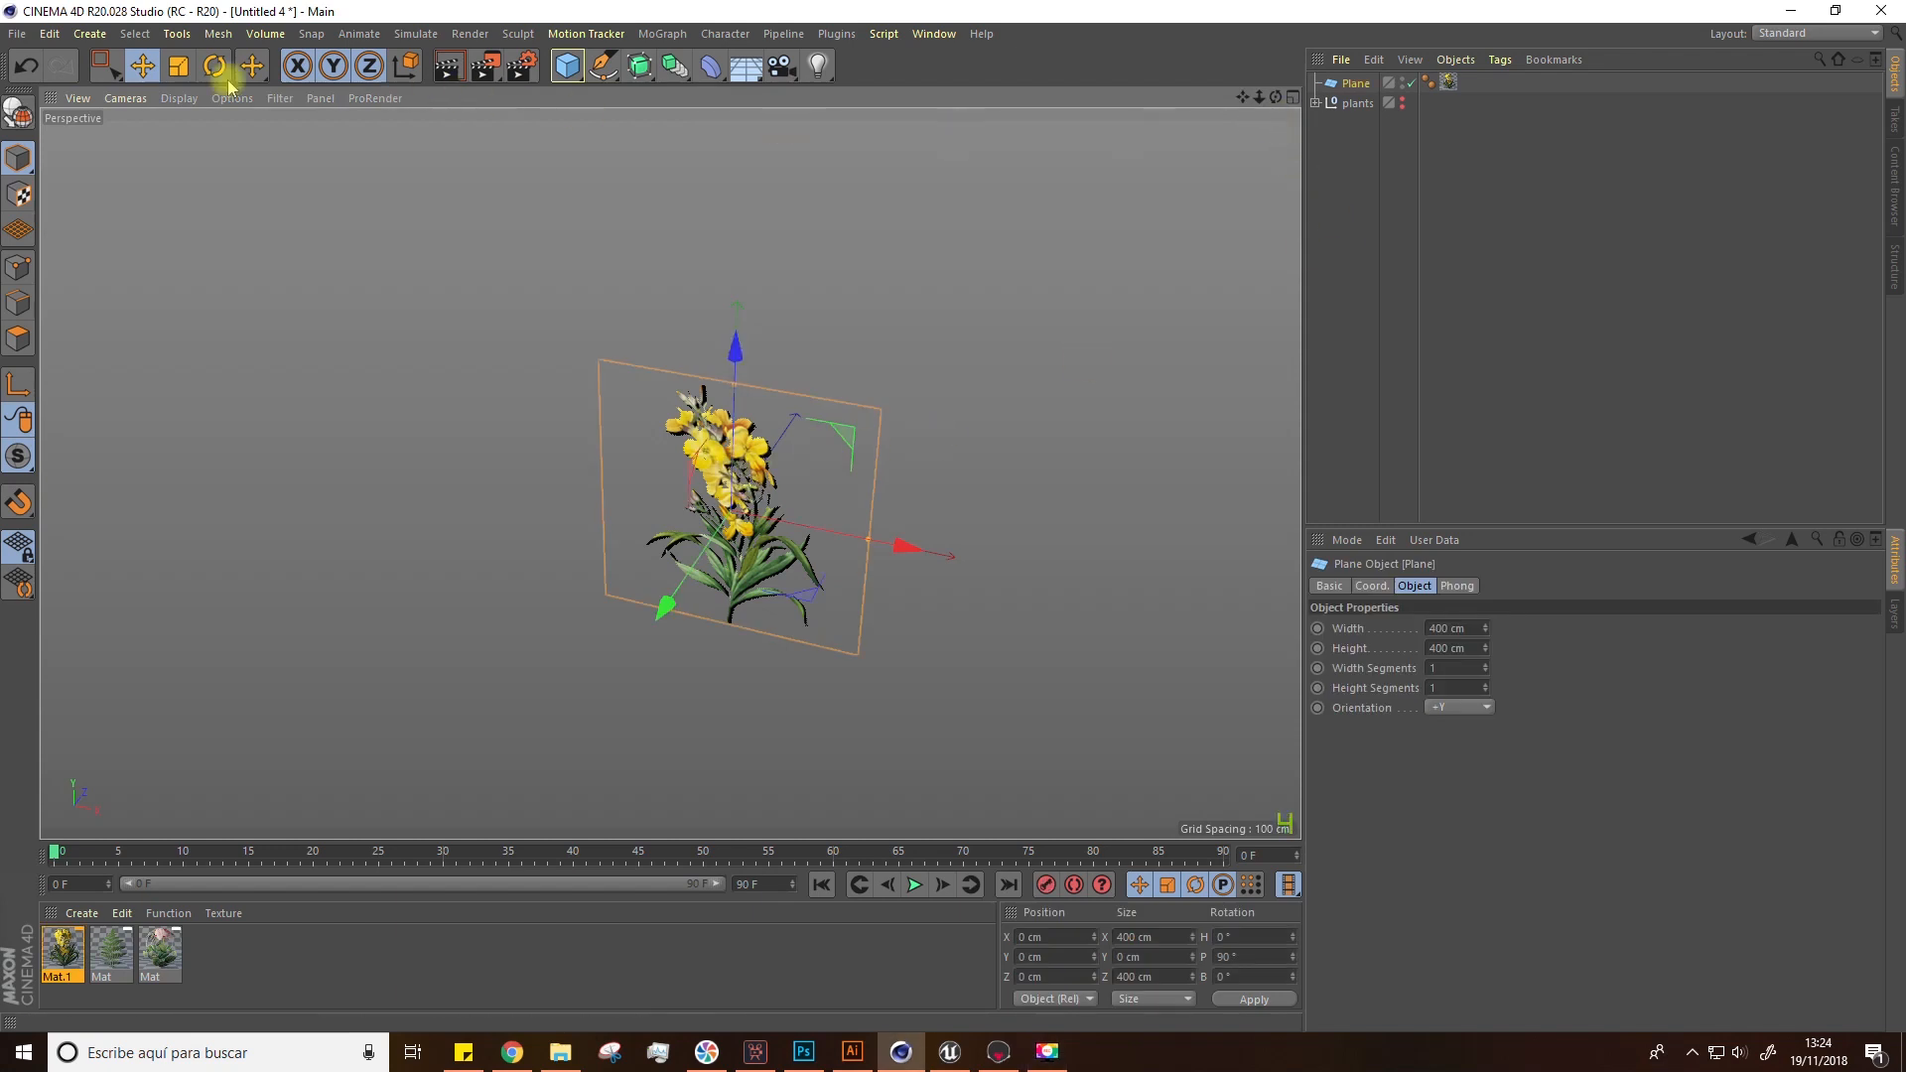
{"action": "left_click", "coordinate": [25, 110]}
{"action": "left_click_drag", "start_coordinate": [881, 569], "coordinate": [687, 543], "text": "alt"}
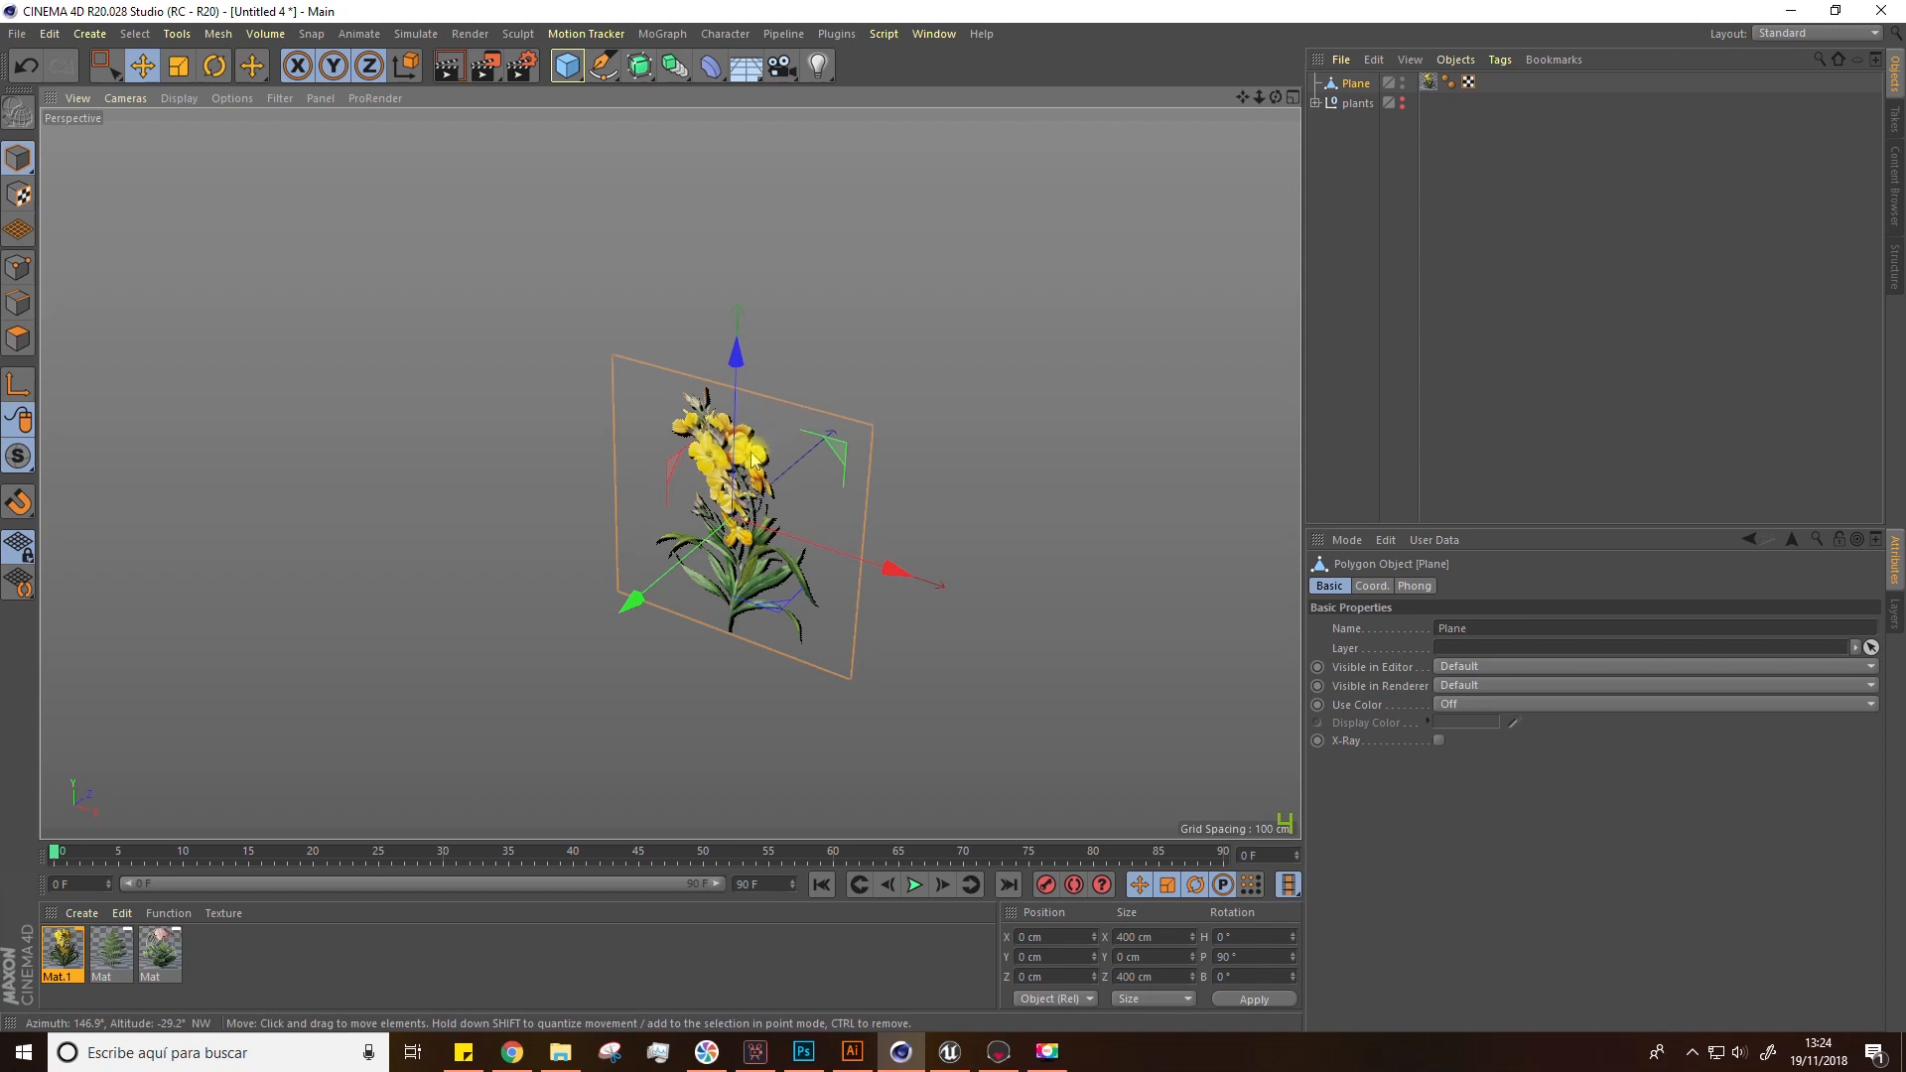
{"action": "left_click", "coordinate": [18, 339]}
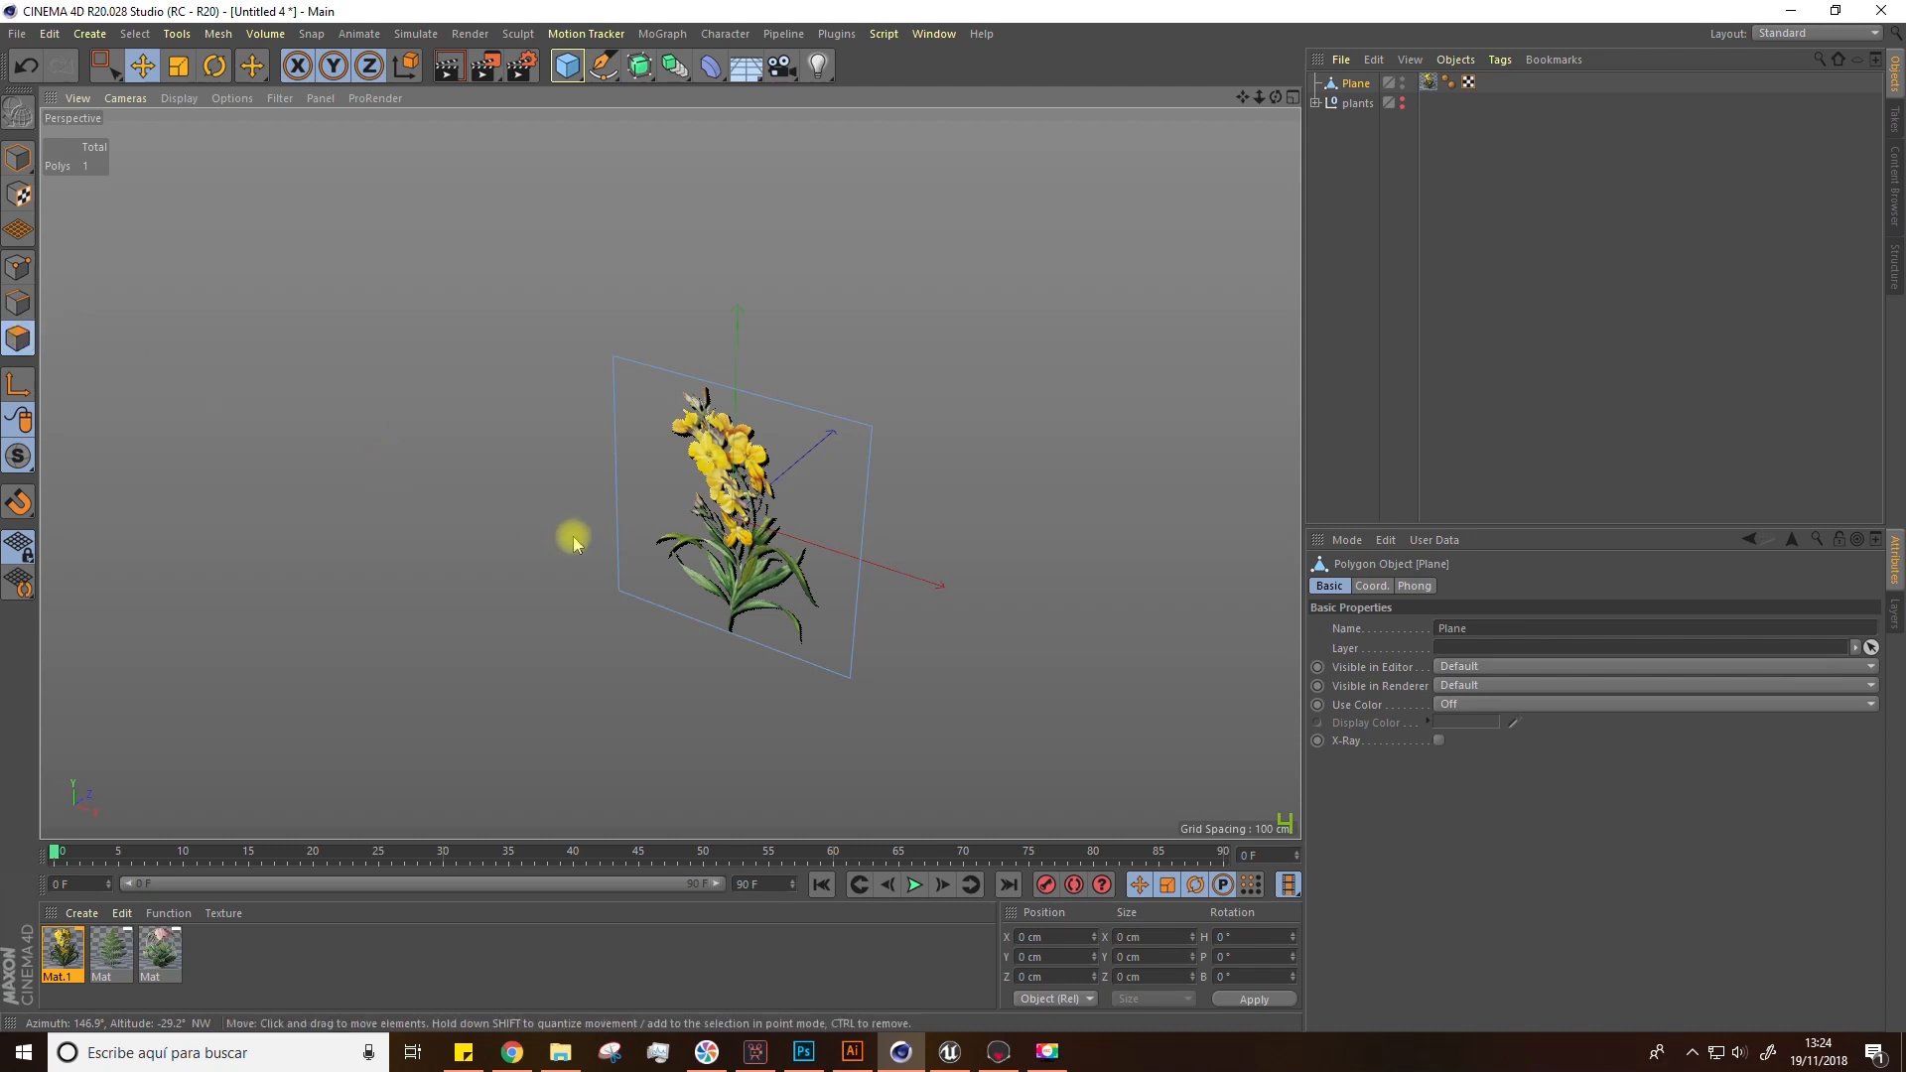
Step: Add a horizontal loop cut across the plane at about 55% with the Loop/Path Cut tool
{"action": "left_click", "coordinate": [863, 532]}
{"action": "right_click", "coordinate": [866, 533]}
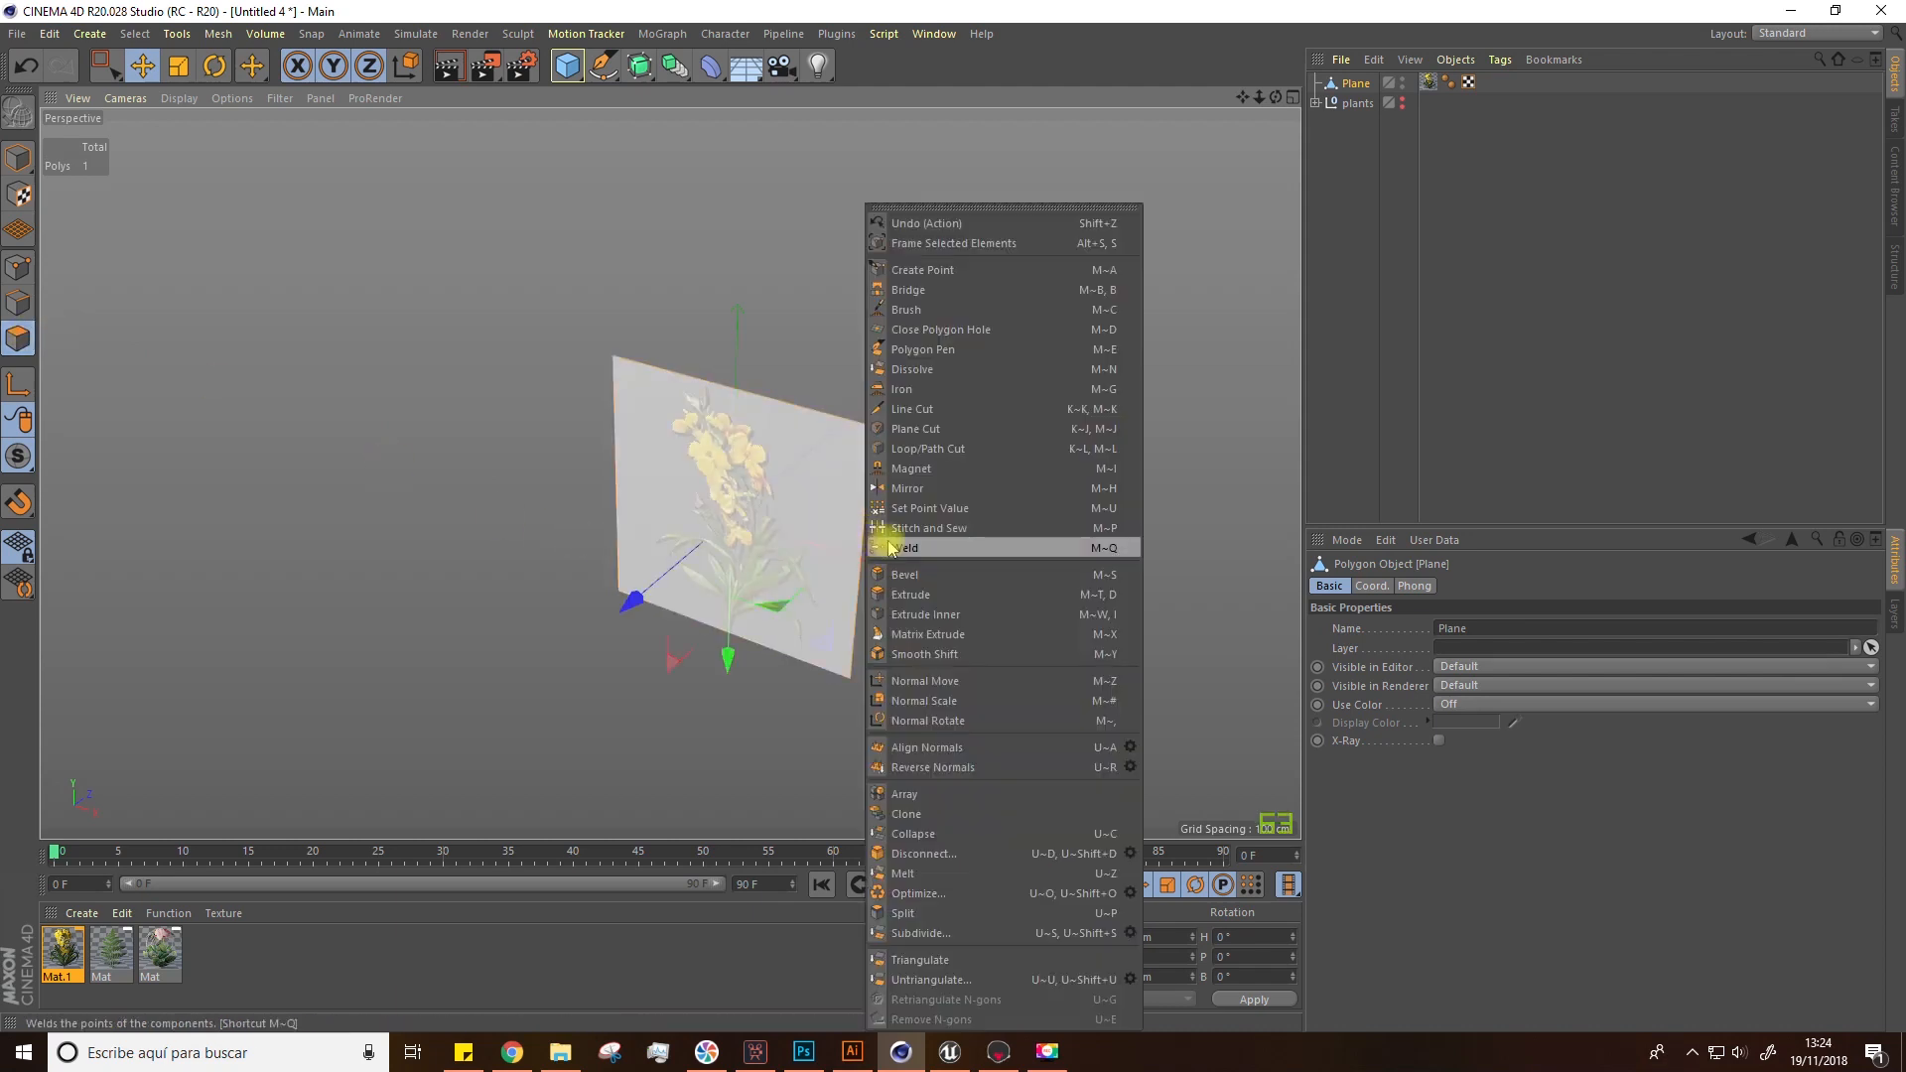
{"action": "left_click", "coordinate": [951, 449]}
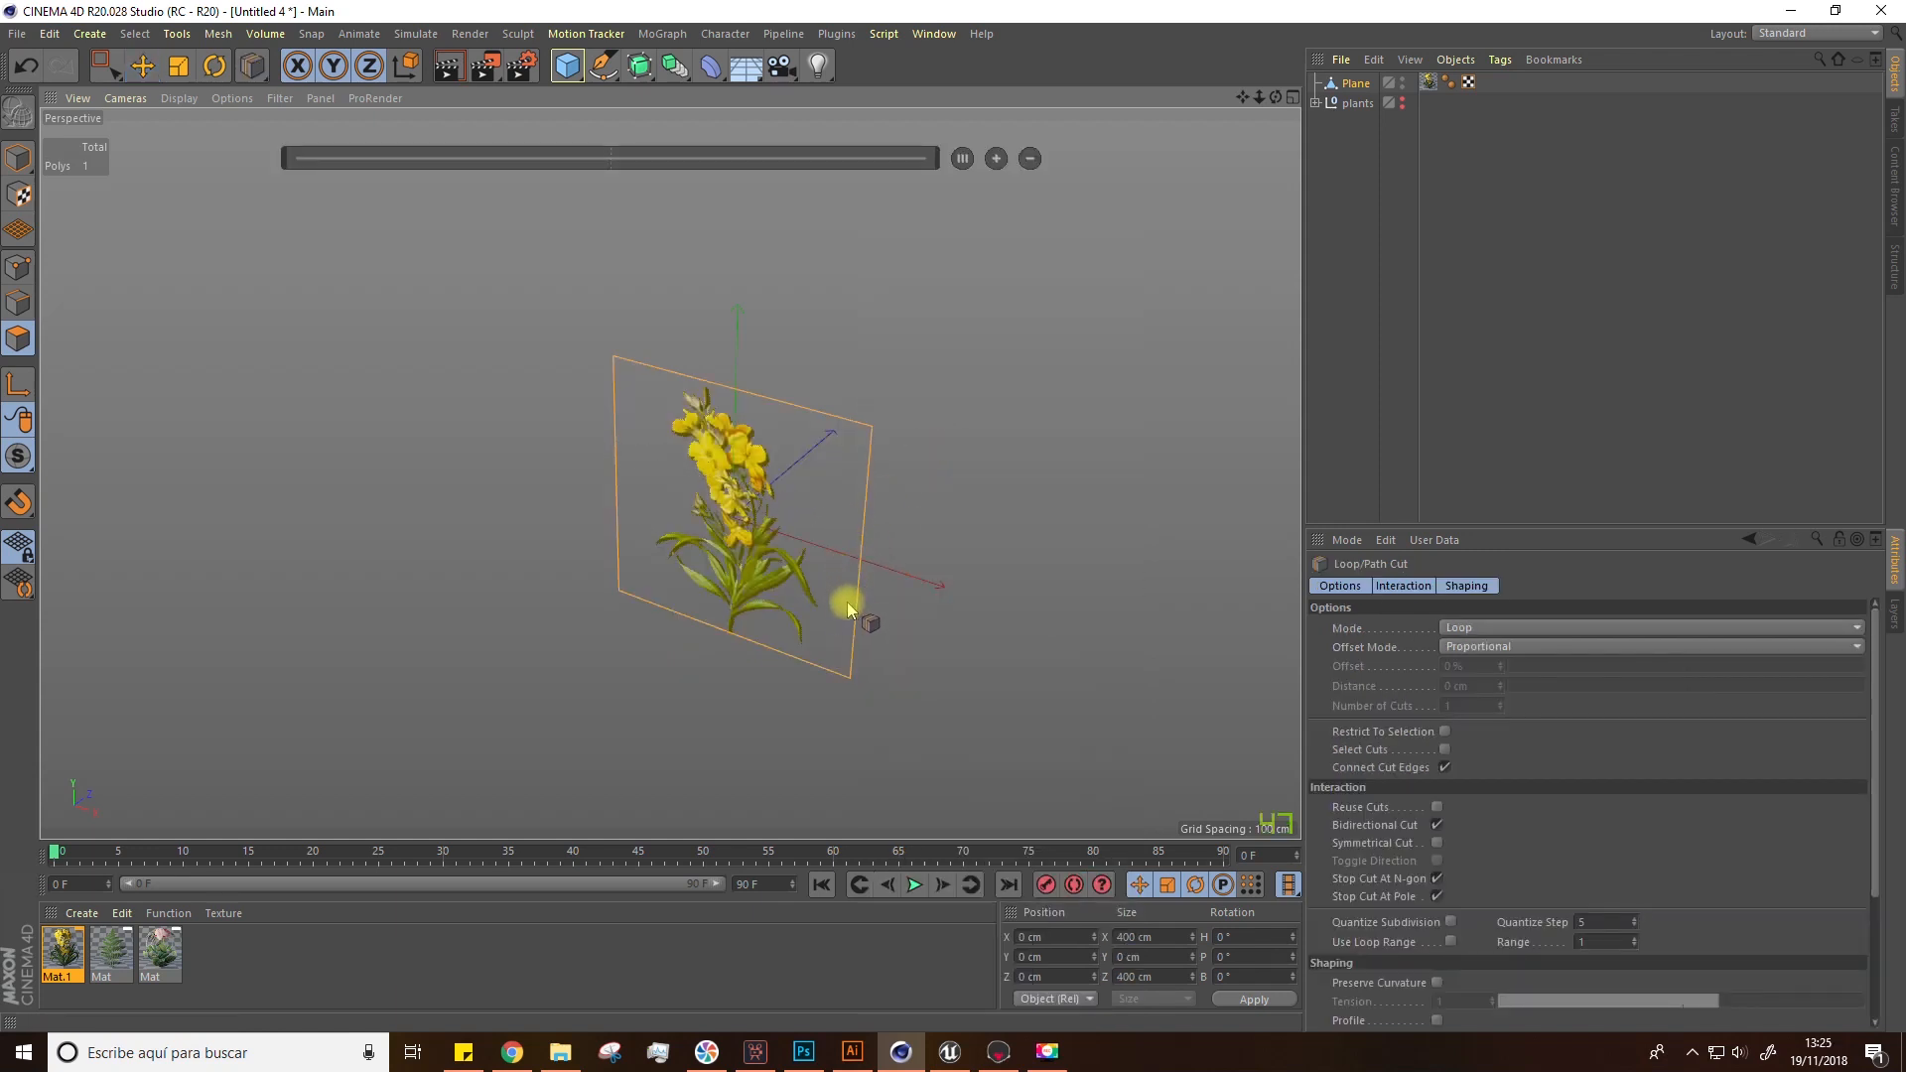
{"action": "left_click", "coordinate": [861, 546]}
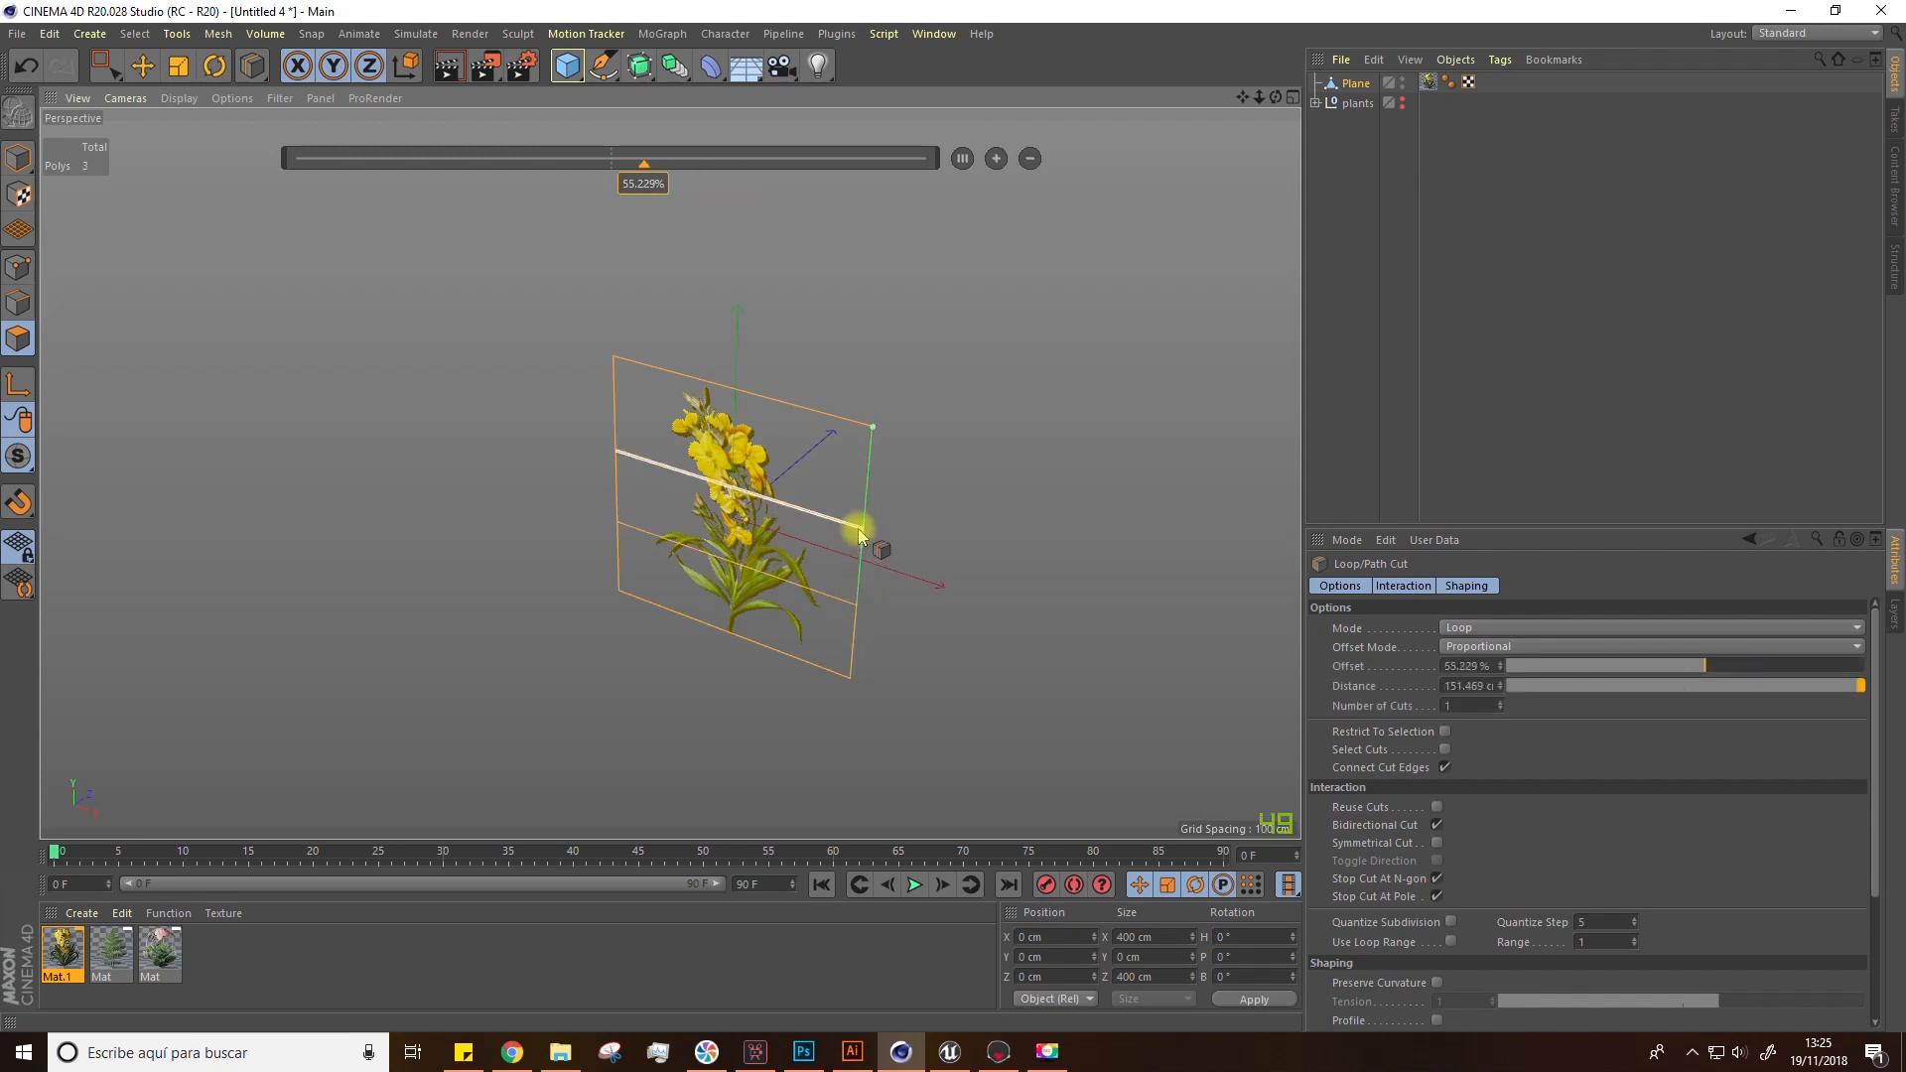
{"action": "key", "text": "space"}
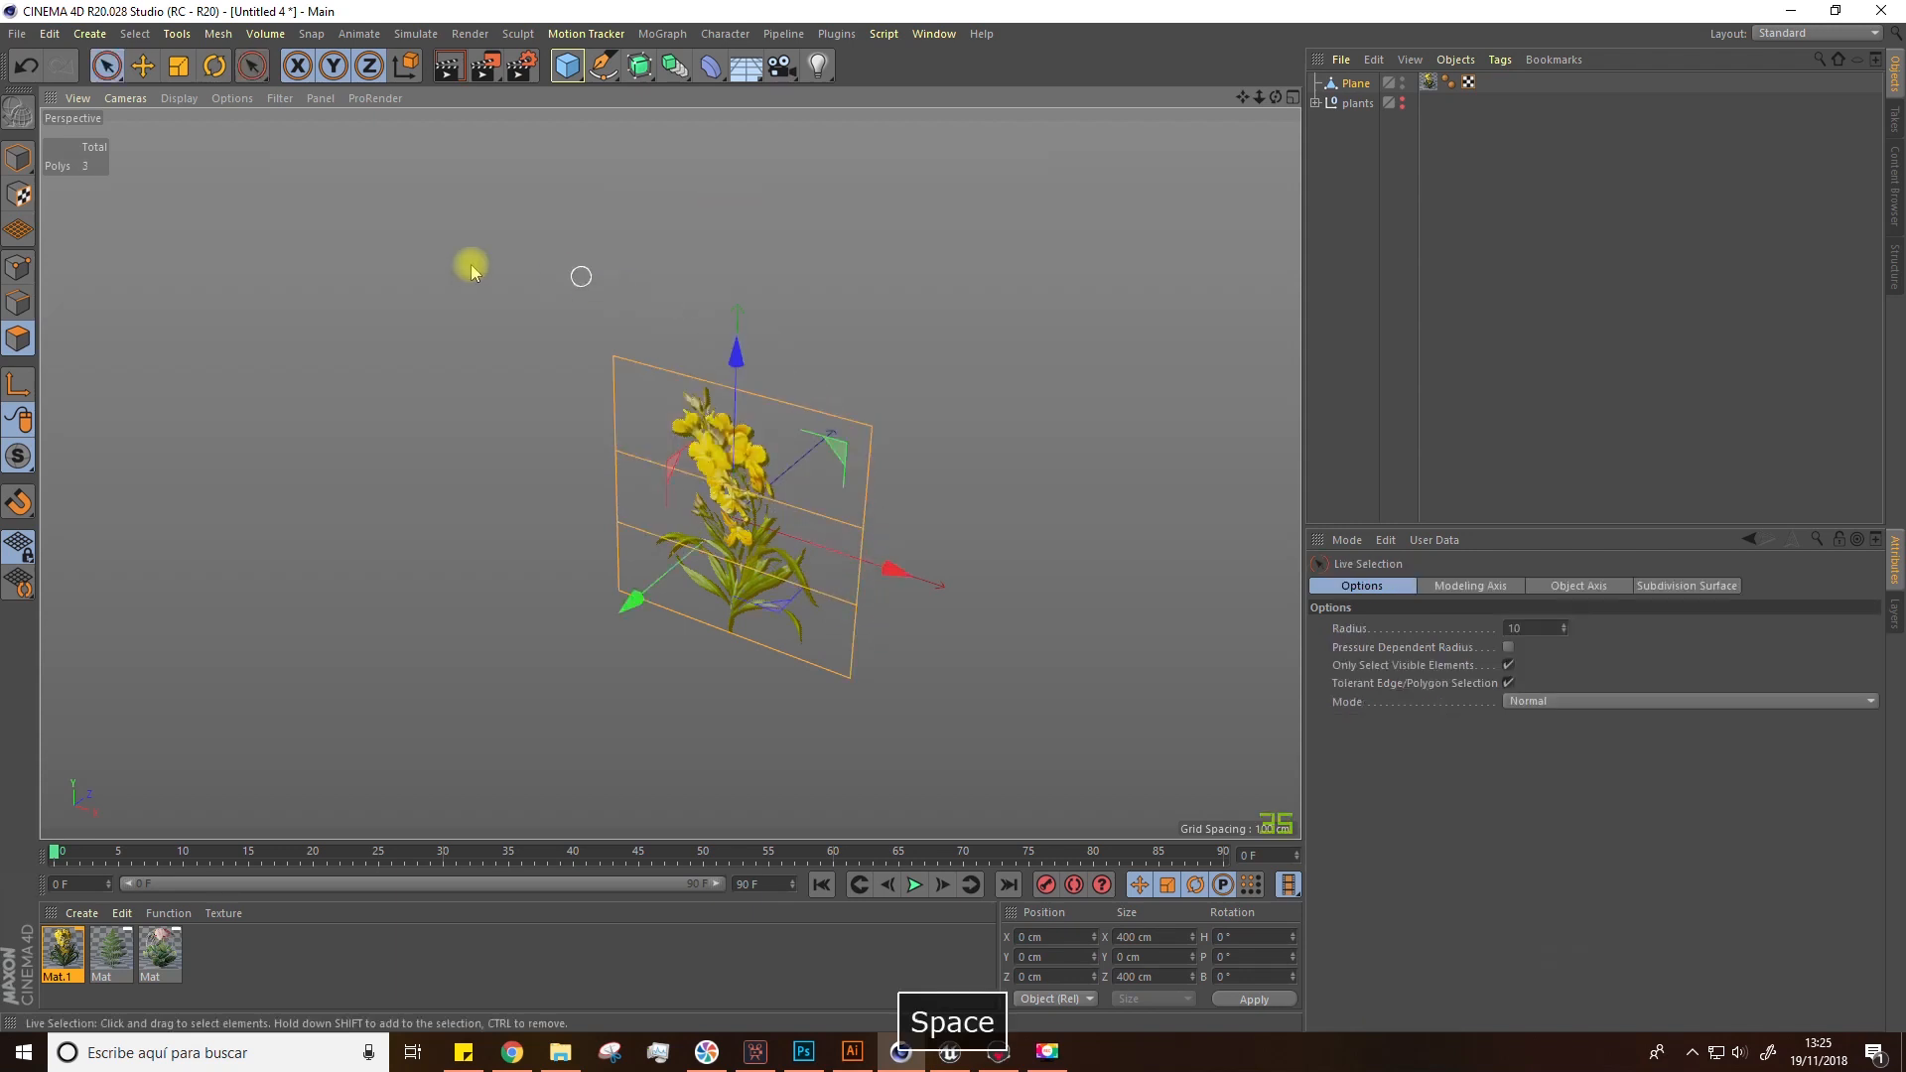
Step: Switch to point mode and move the plane's lower points forward to bend the flower card
{"action": "left_click", "coordinate": [23, 268]}
{"action": "left_click", "coordinate": [872, 427]}
{"action": "left_click", "coordinate": [613, 355], "text": "shift"}
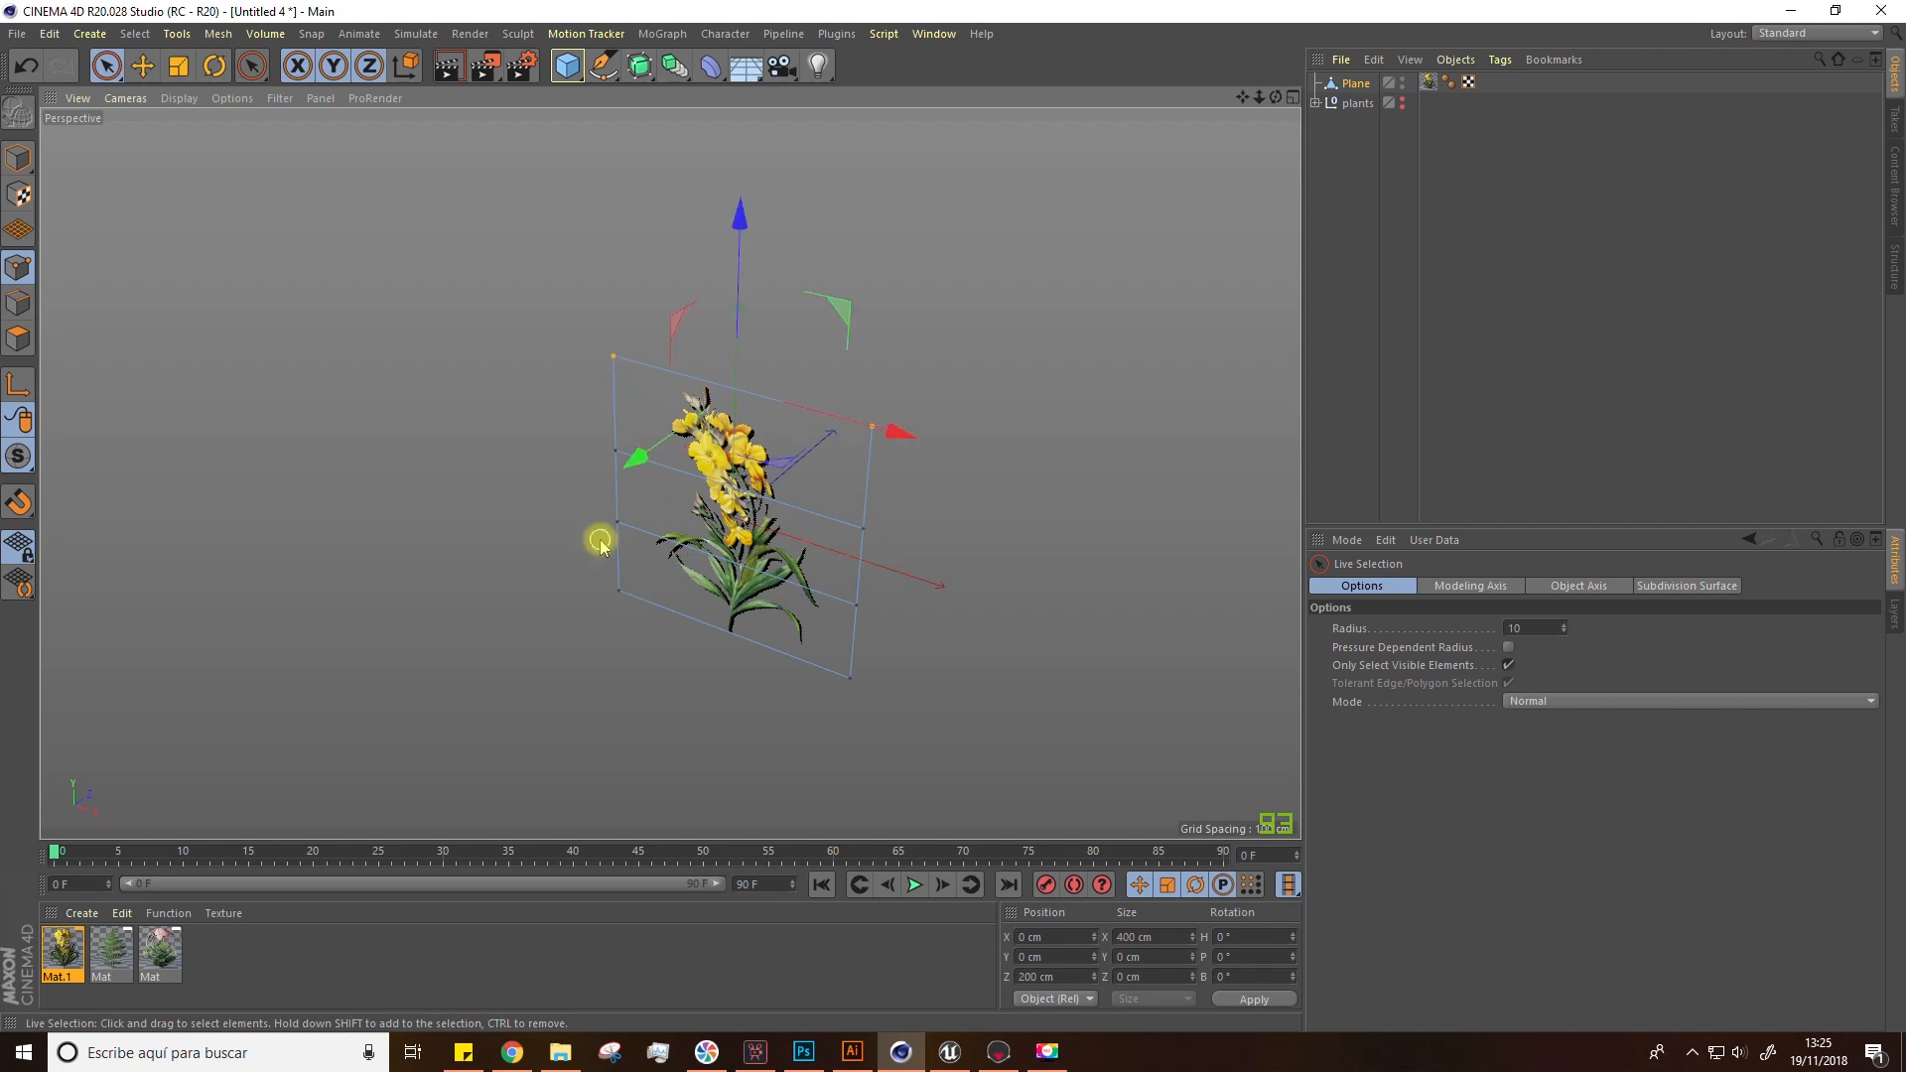
{"action": "left_click_drag", "start_coordinate": [637, 456], "coordinate": [651, 449]}
{"action": "left_click_drag", "start_coordinate": [862, 525], "coordinate": [601, 453]}
{"action": "left_click_drag", "start_coordinate": [628, 563], "coordinate": [632, 629]}
{"action": "left_click_drag", "start_coordinate": [848, 685], "coordinate": [600, 586]}
{"action": "left_click_drag", "start_coordinate": [632, 706], "coordinate": [638, 719]}
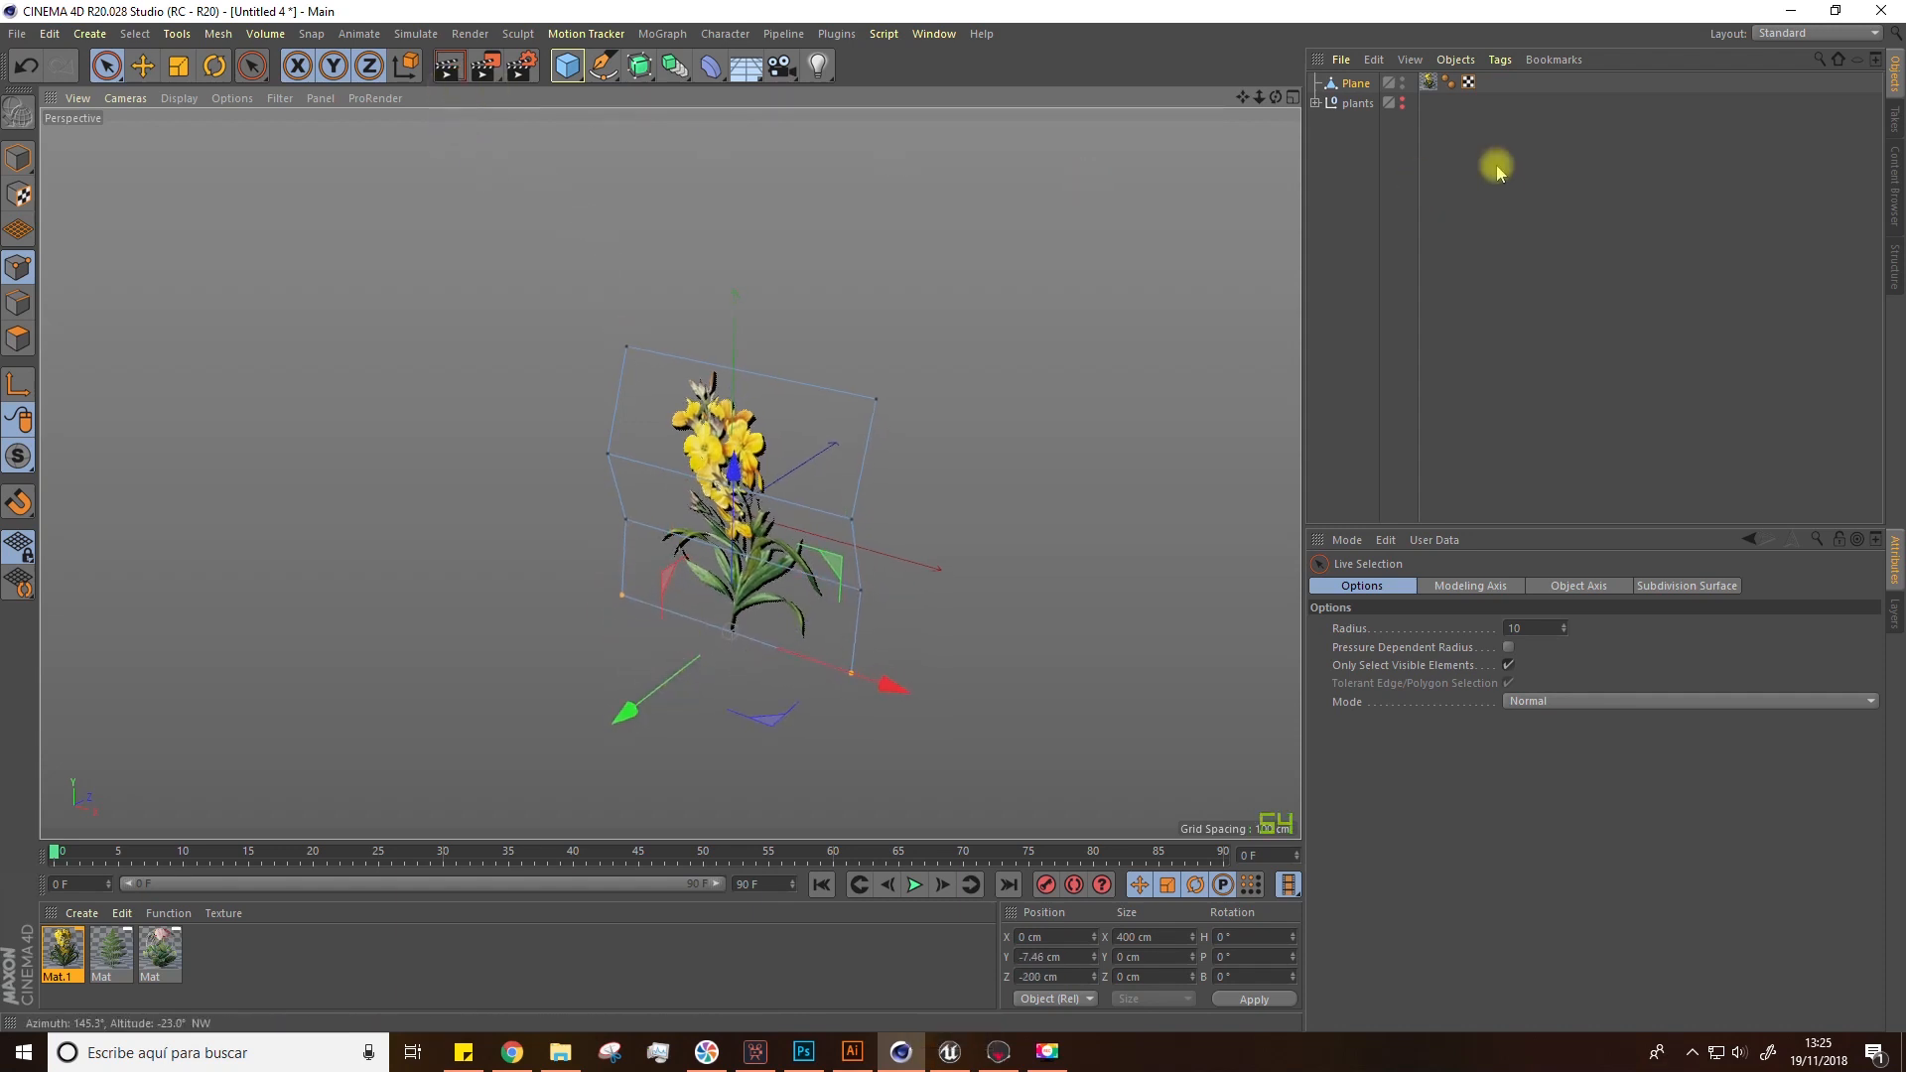
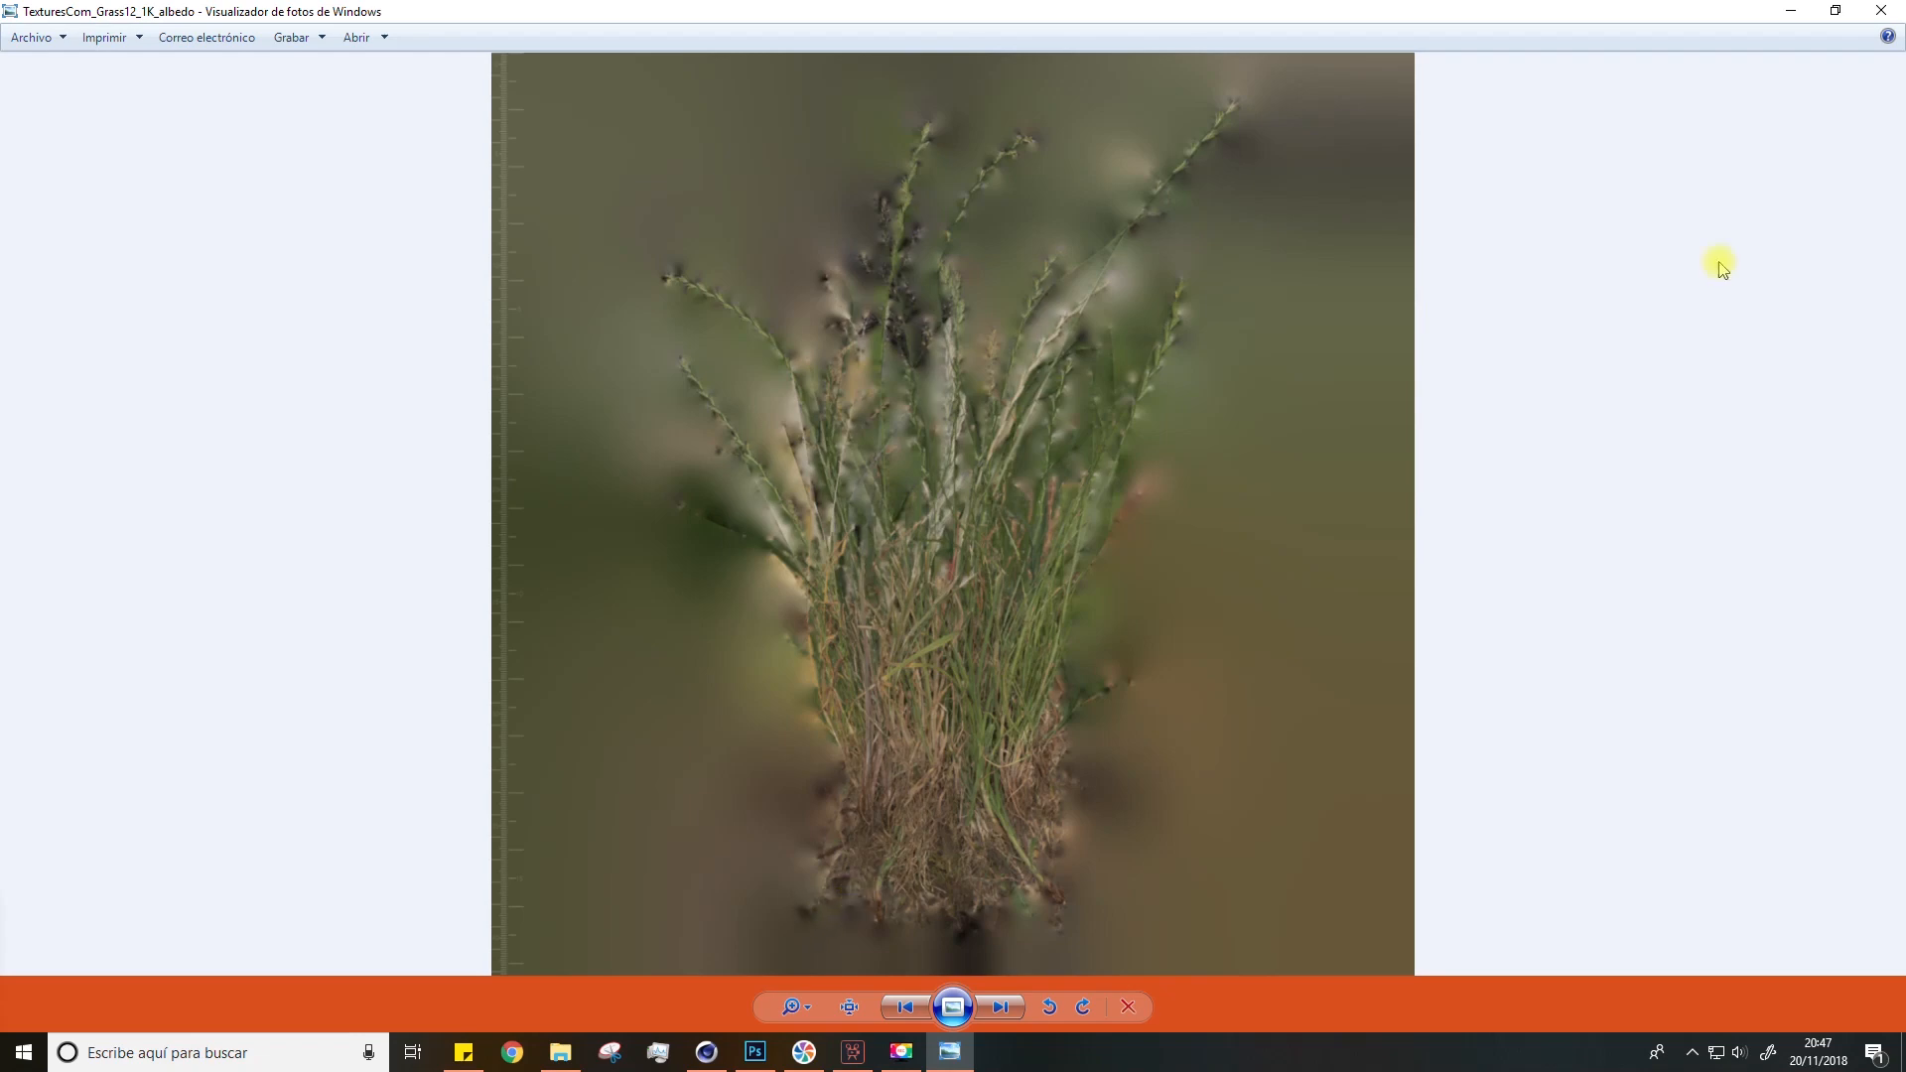
Step: Open and inspect the grass and weeds texture maps (albedo, alpha, height, roughness, translucency) in the image viewer
{"action": "left_click", "coordinate": [1882, 11]}
{"action": "double_click", "coordinate": [332, 228]}
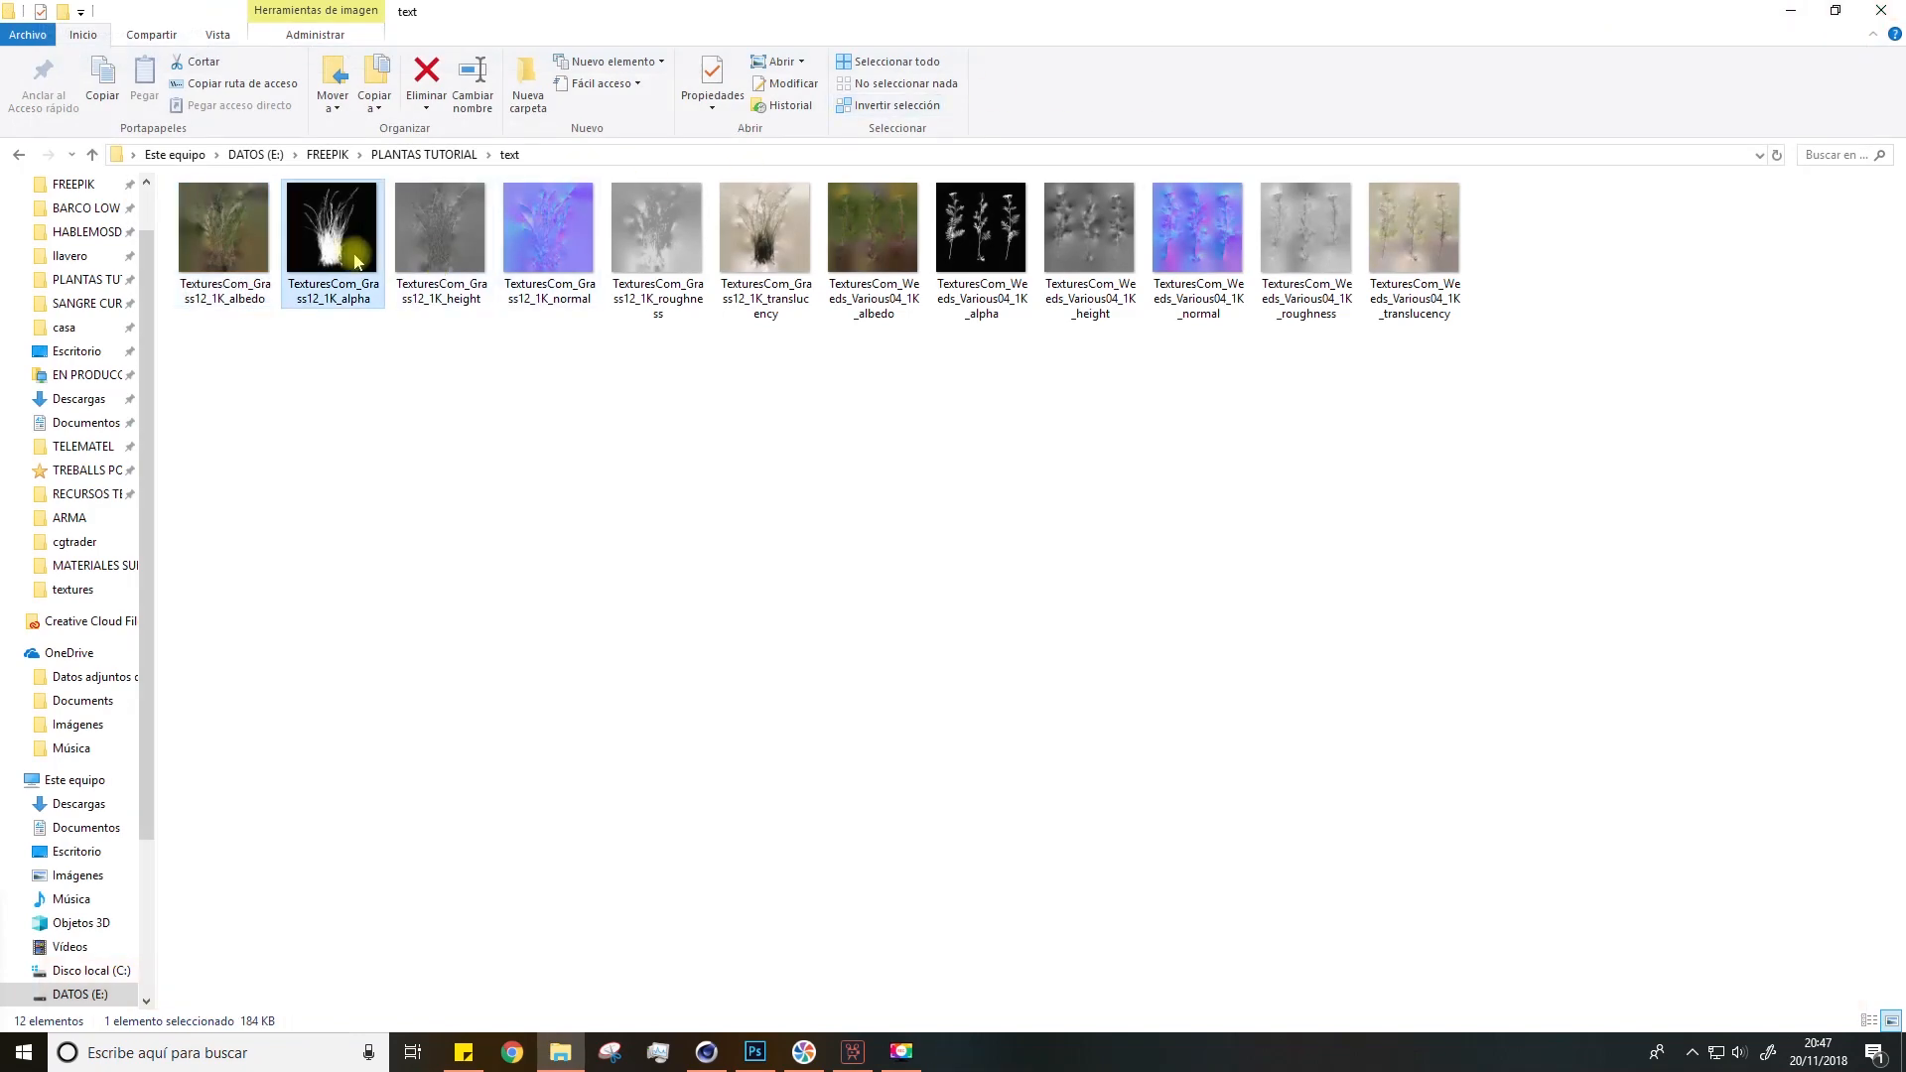
{"action": "left_click", "coordinate": [1881, 11]}
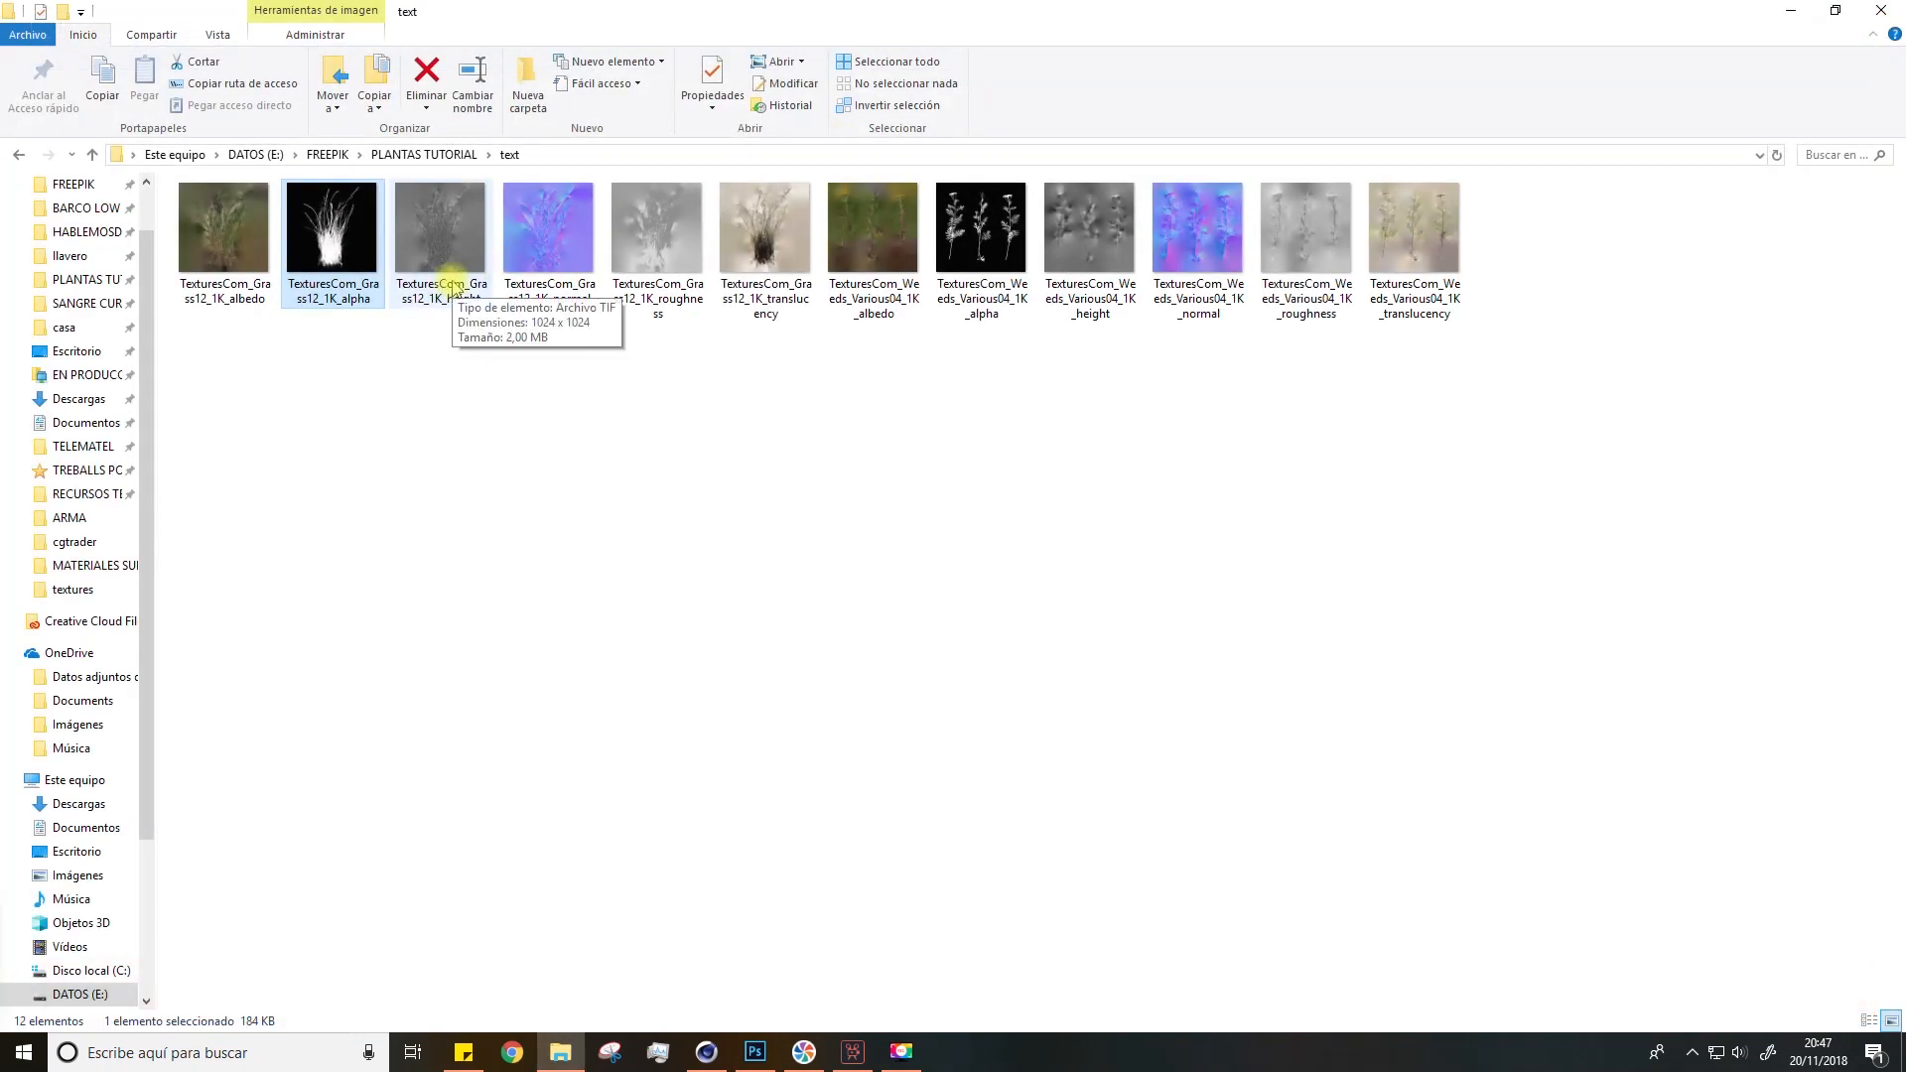
{"action": "double_click", "coordinate": [452, 283]}
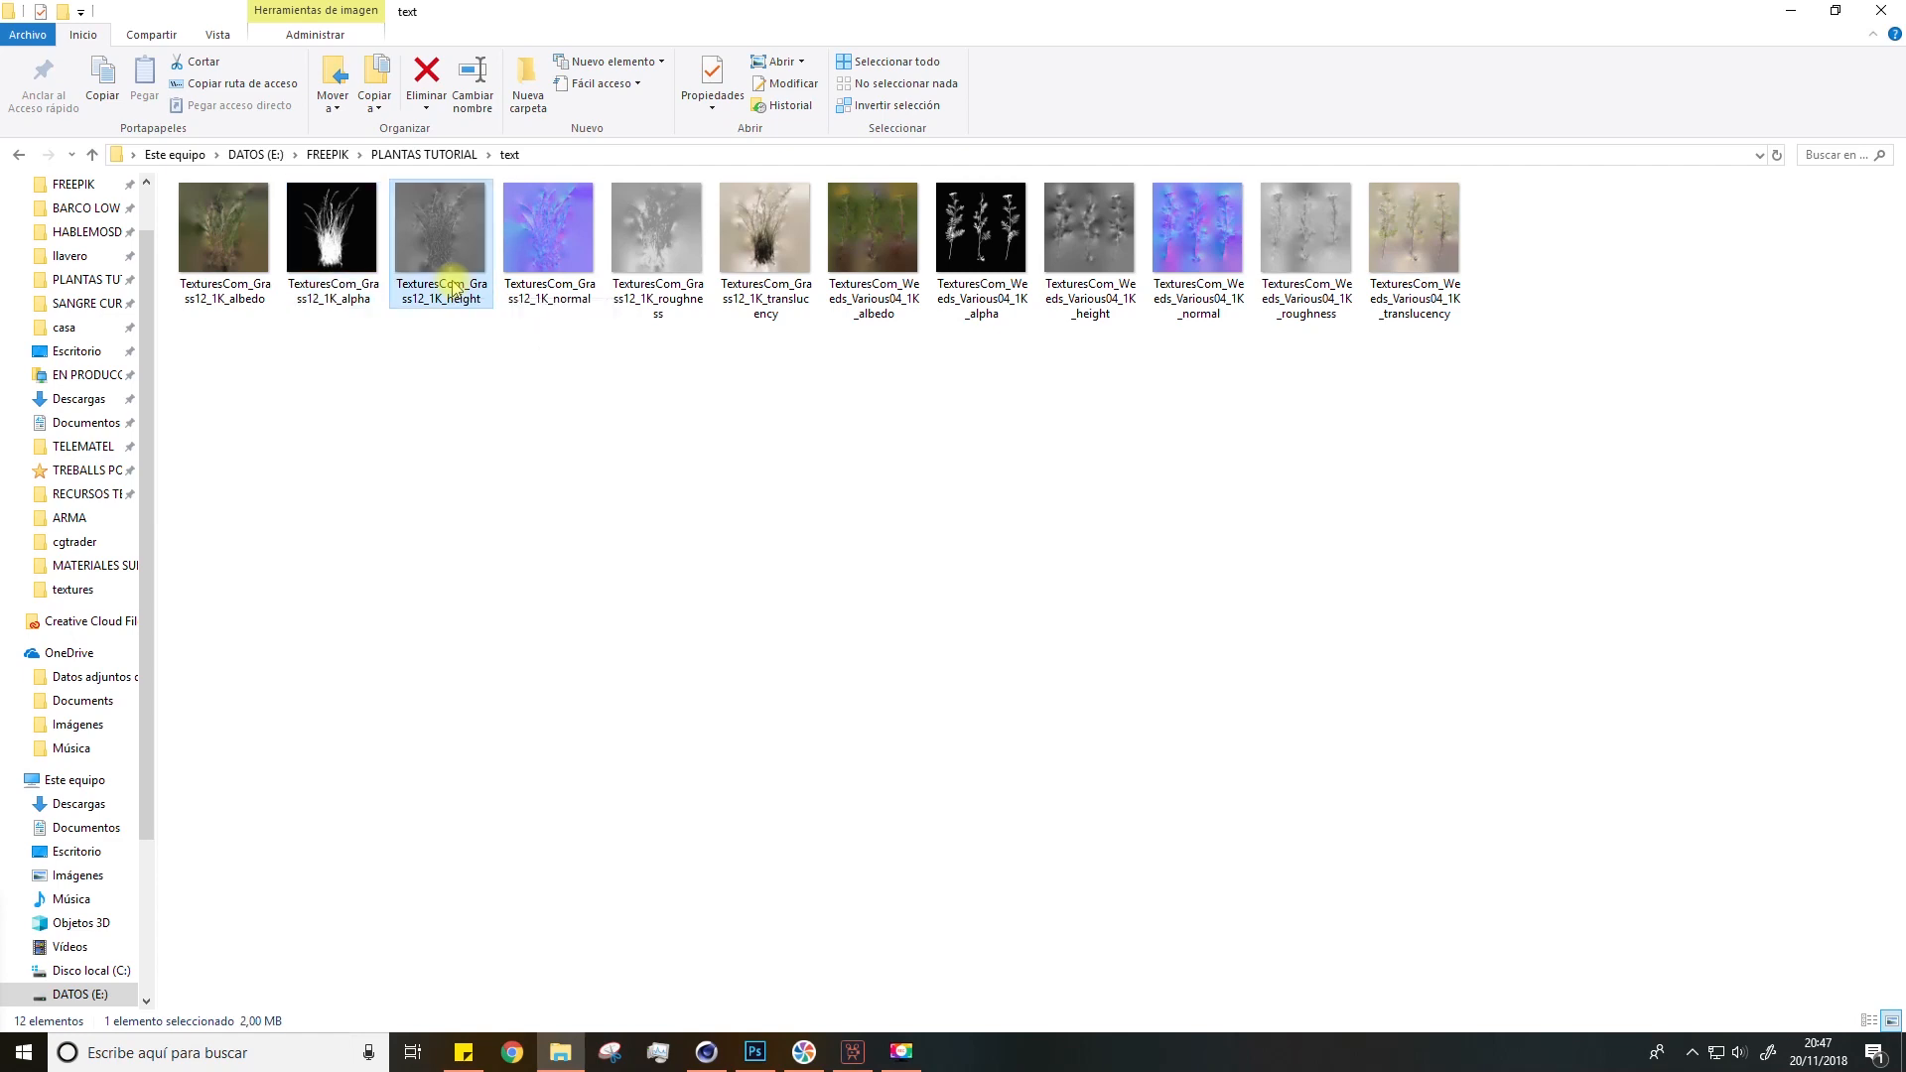
{"action": "left_click", "coordinate": [1881, 11]}
{"action": "double_click", "coordinate": [640, 219]}
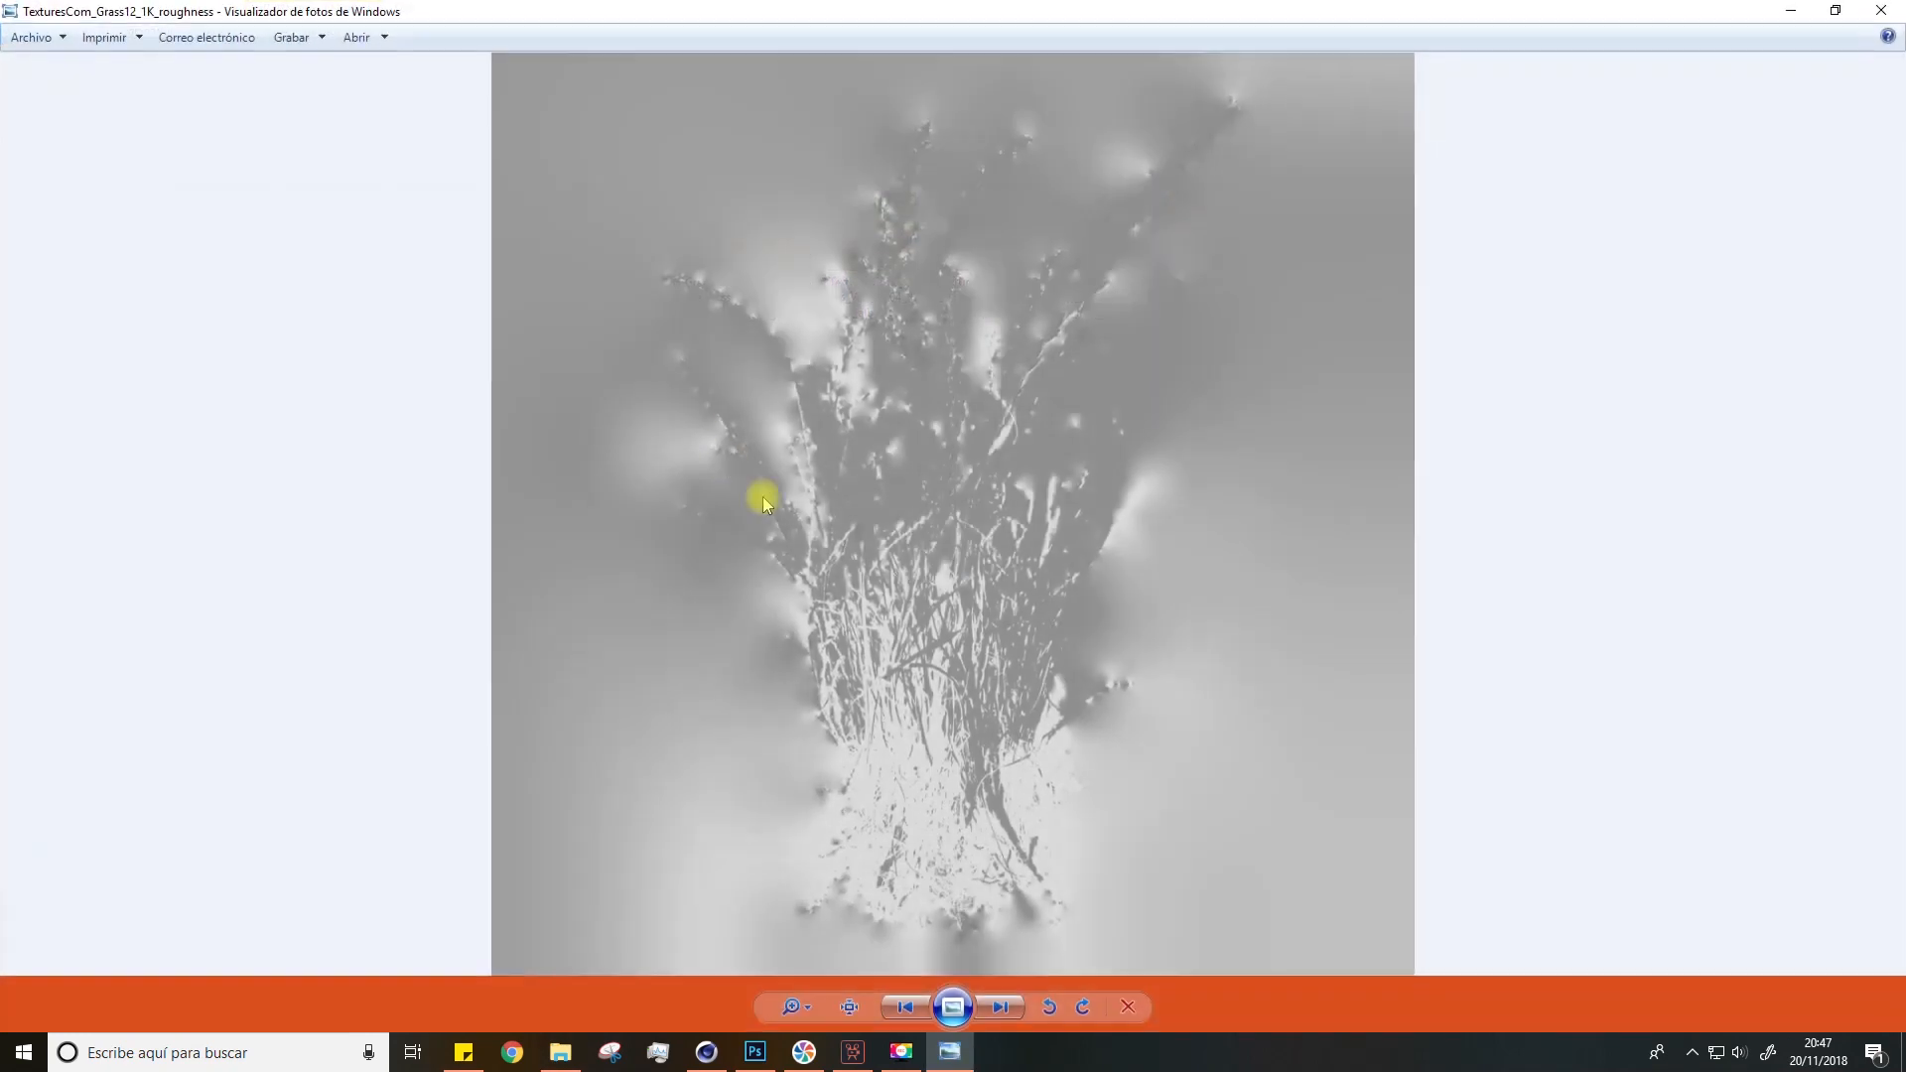
{"action": "left_click", "coordinate": [1882, 10]}
{"action": "double_click", "coordinate": [757, 238]}
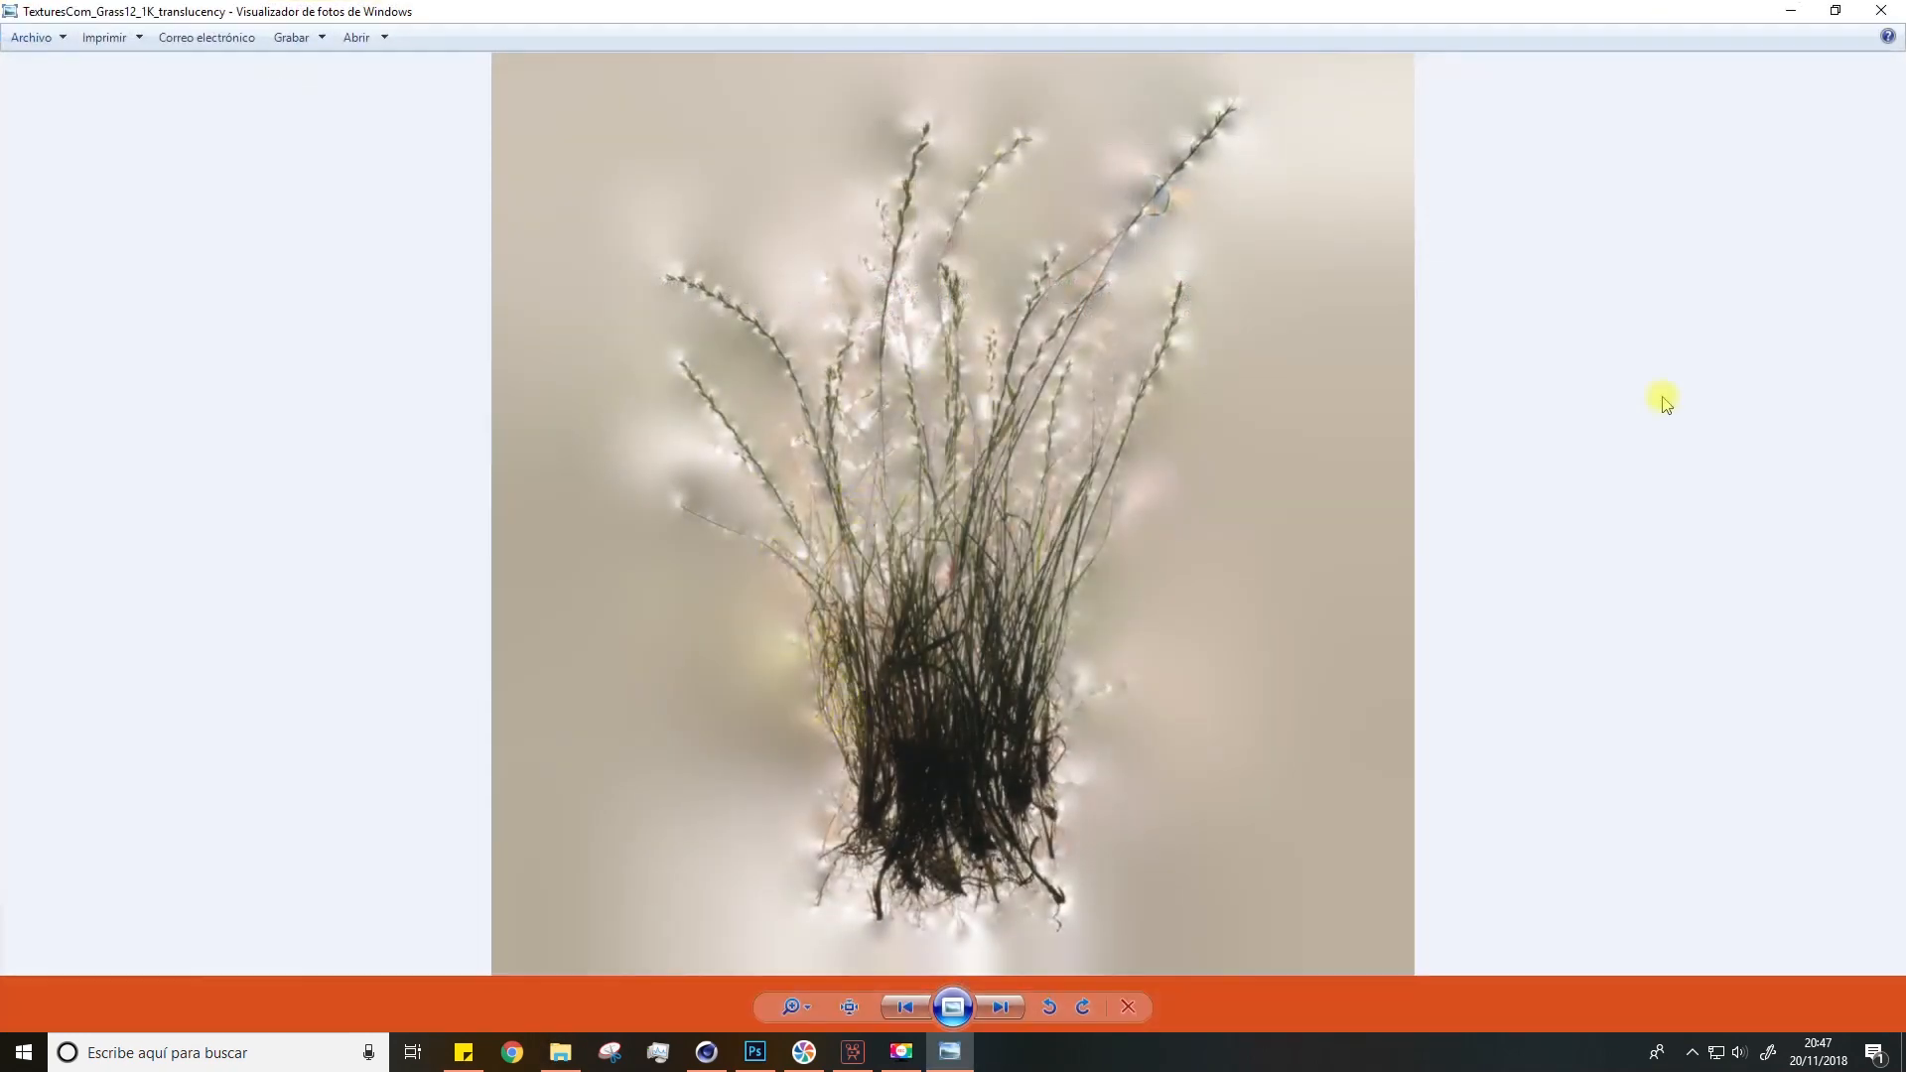
{"action": "left_click", "coordinate": [1871, 15]}
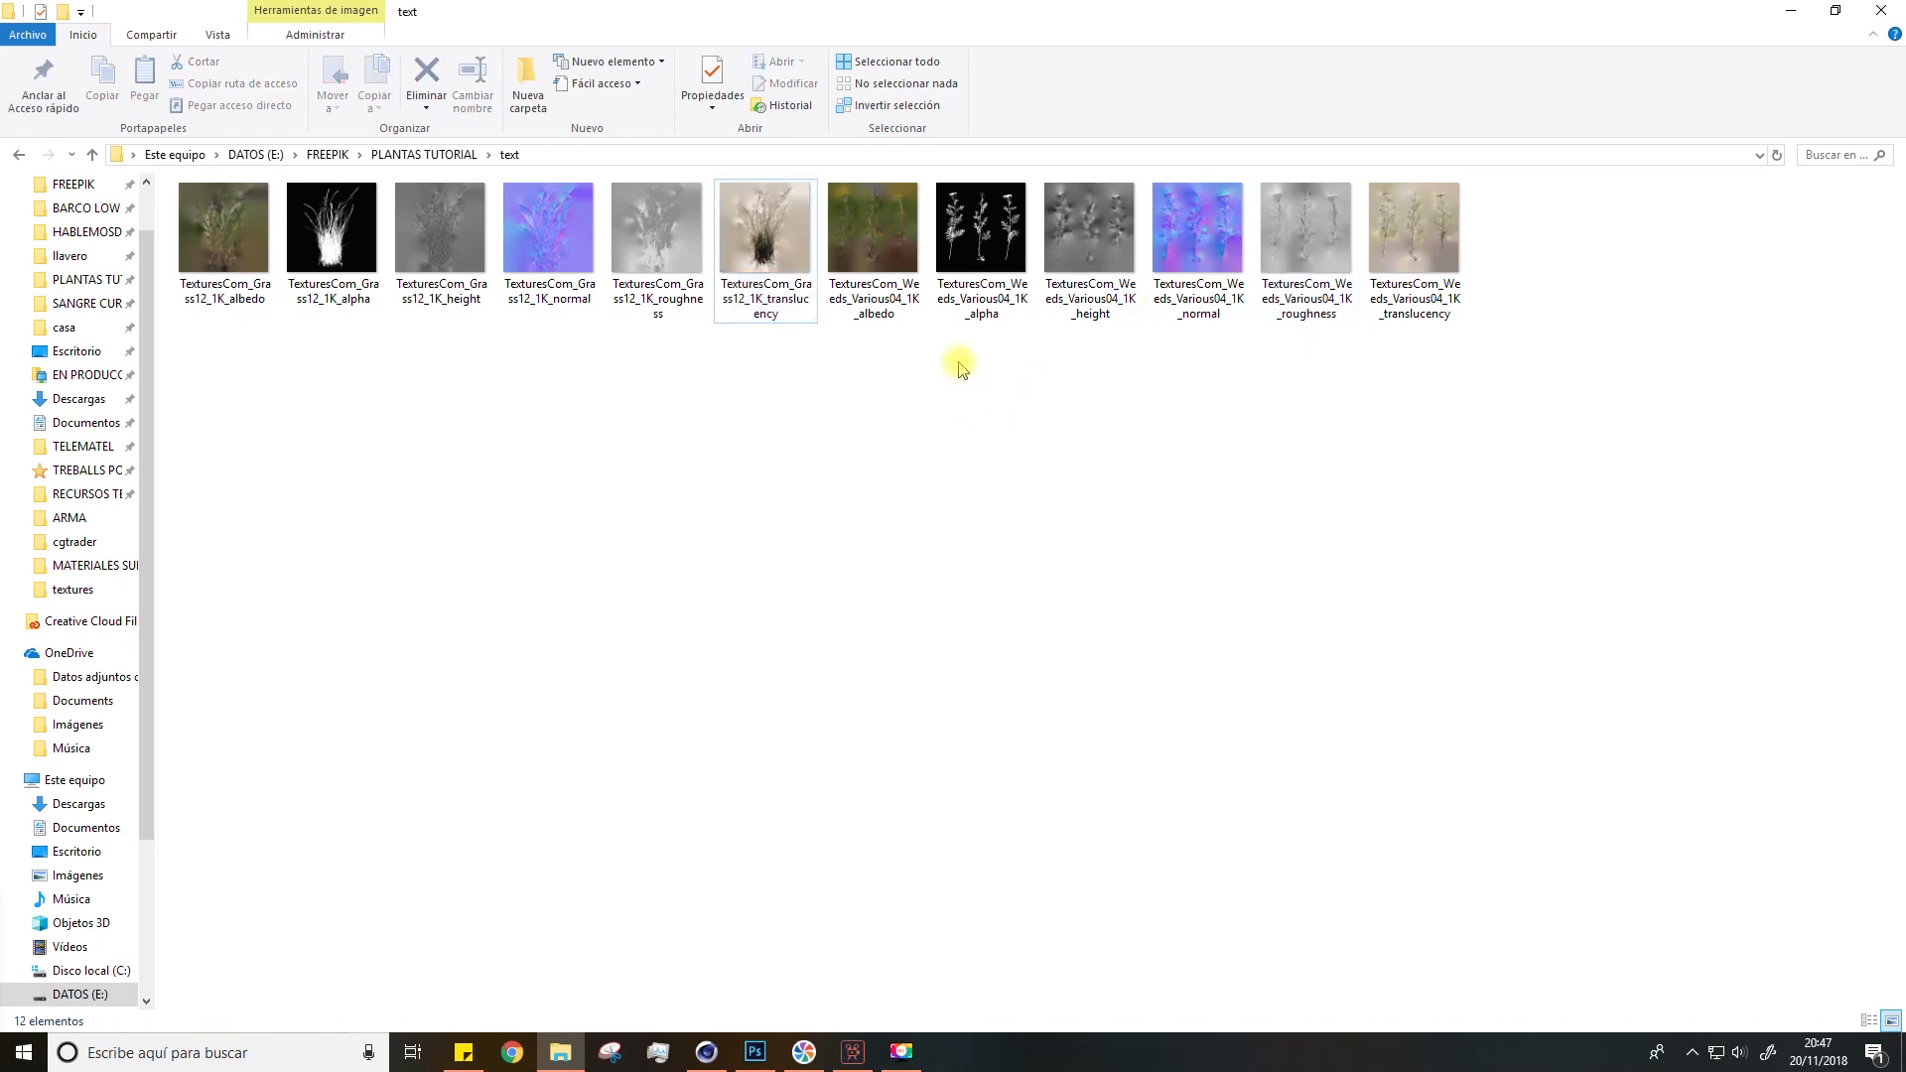
{"action": "double_click", "coordinate": [890, 288]}
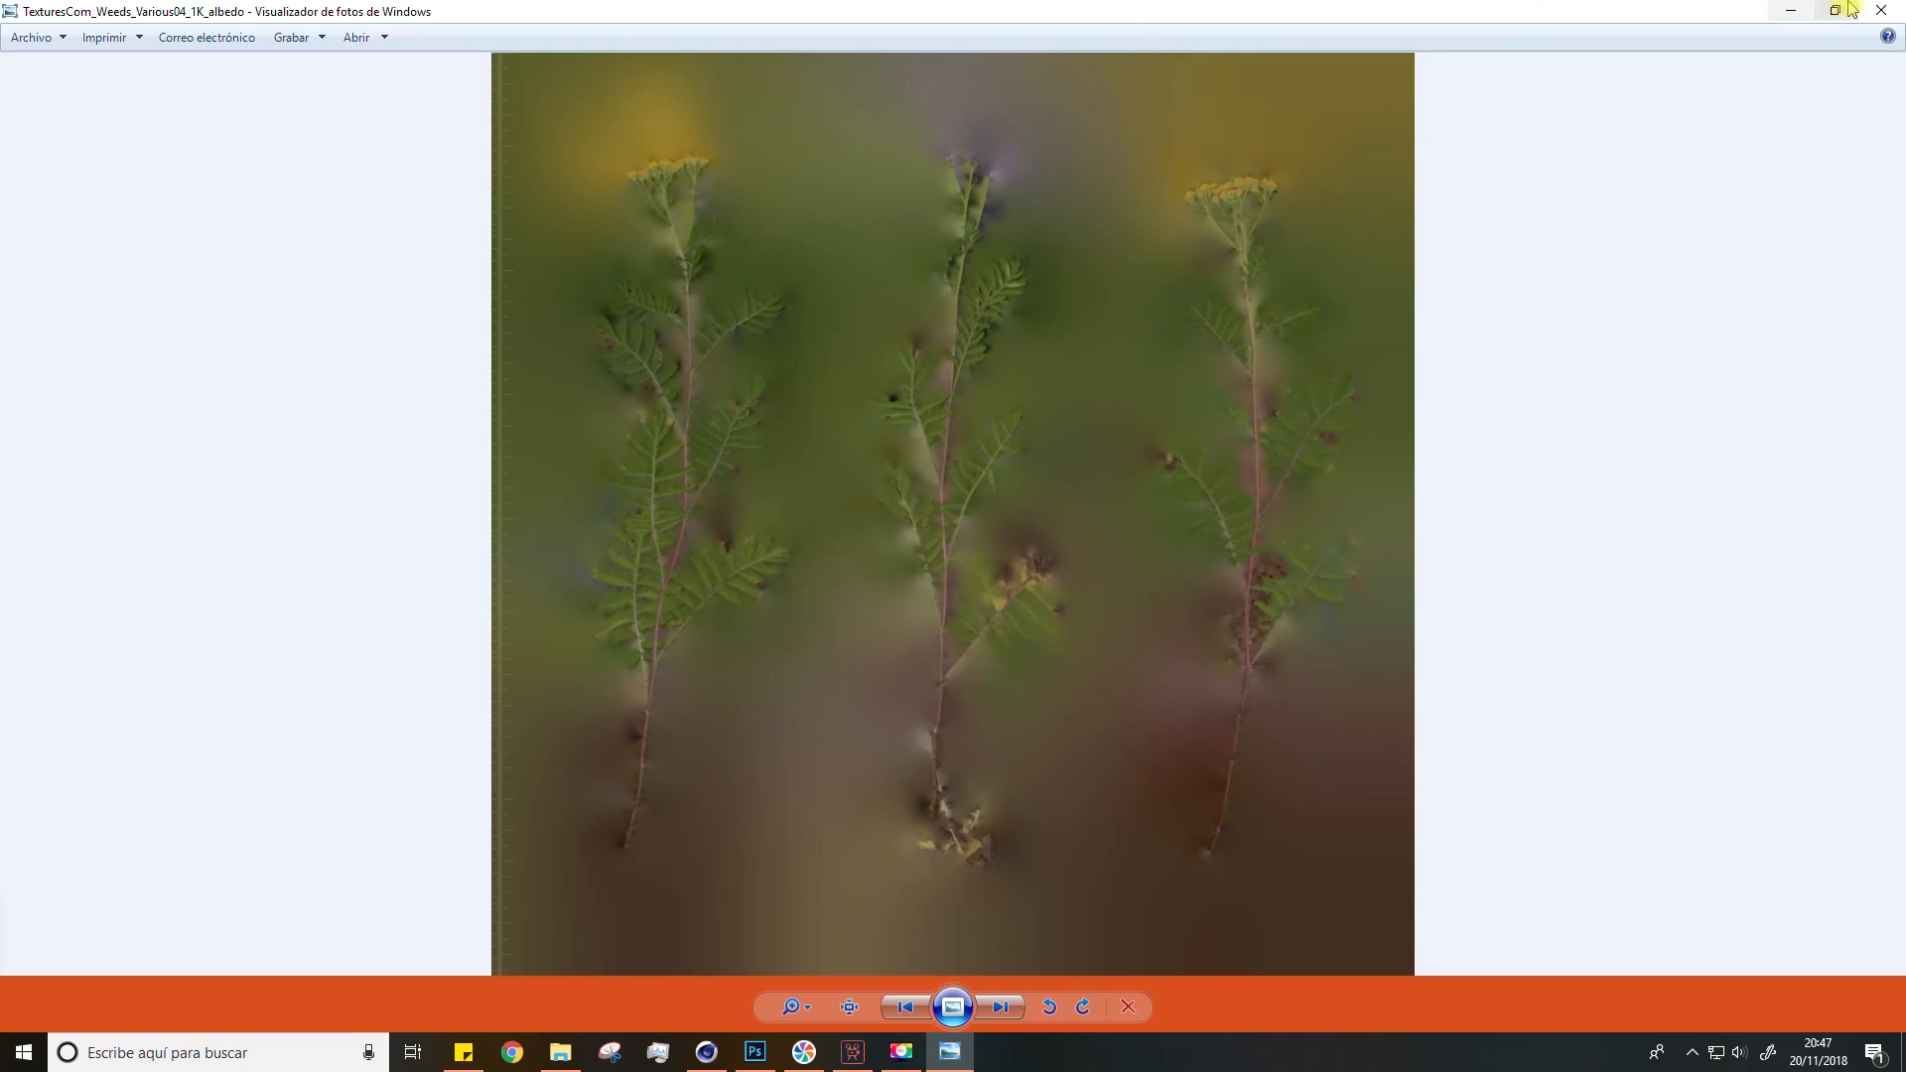
{"action": "left_click", "coordinate": [1880, 11]}
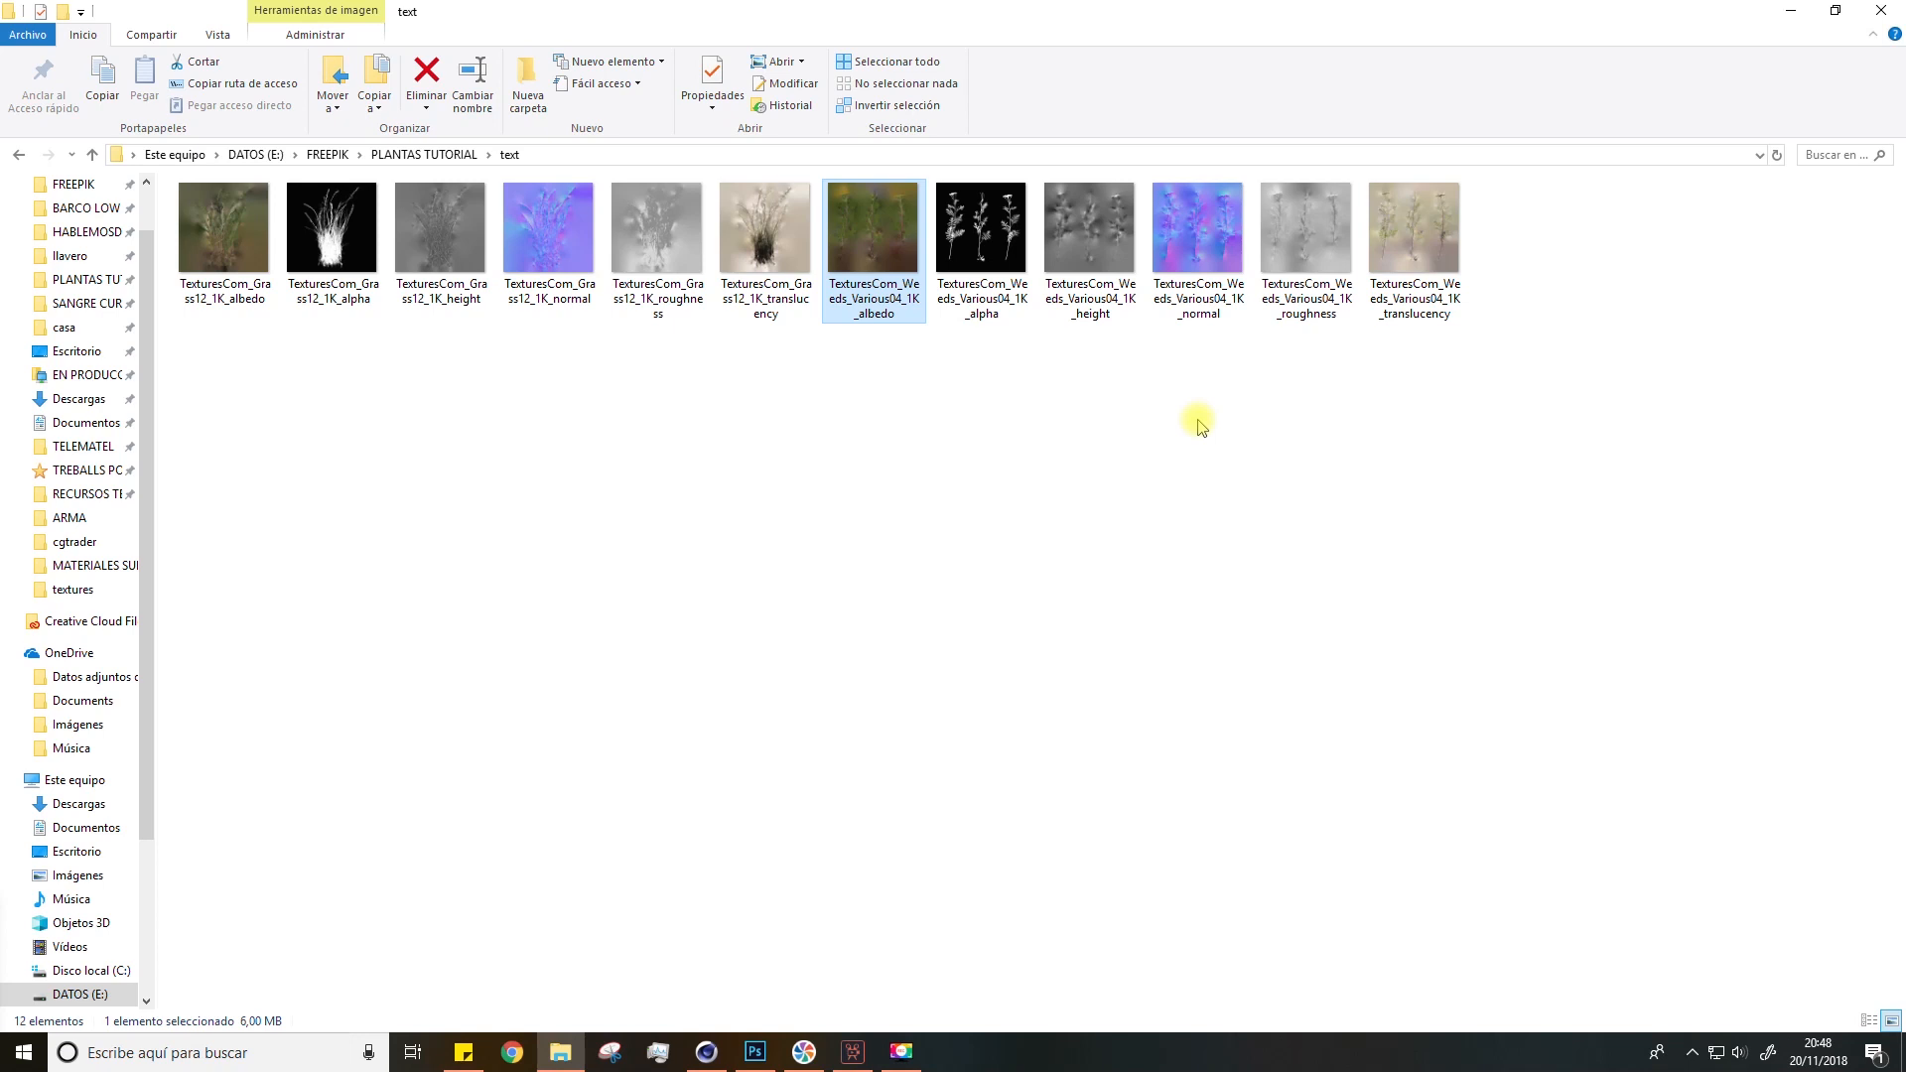
Step: Switch back to Cinema 4D and render the active view to preview the plant cards
{"action": "left_click", "coordinate": [706, 1051]}
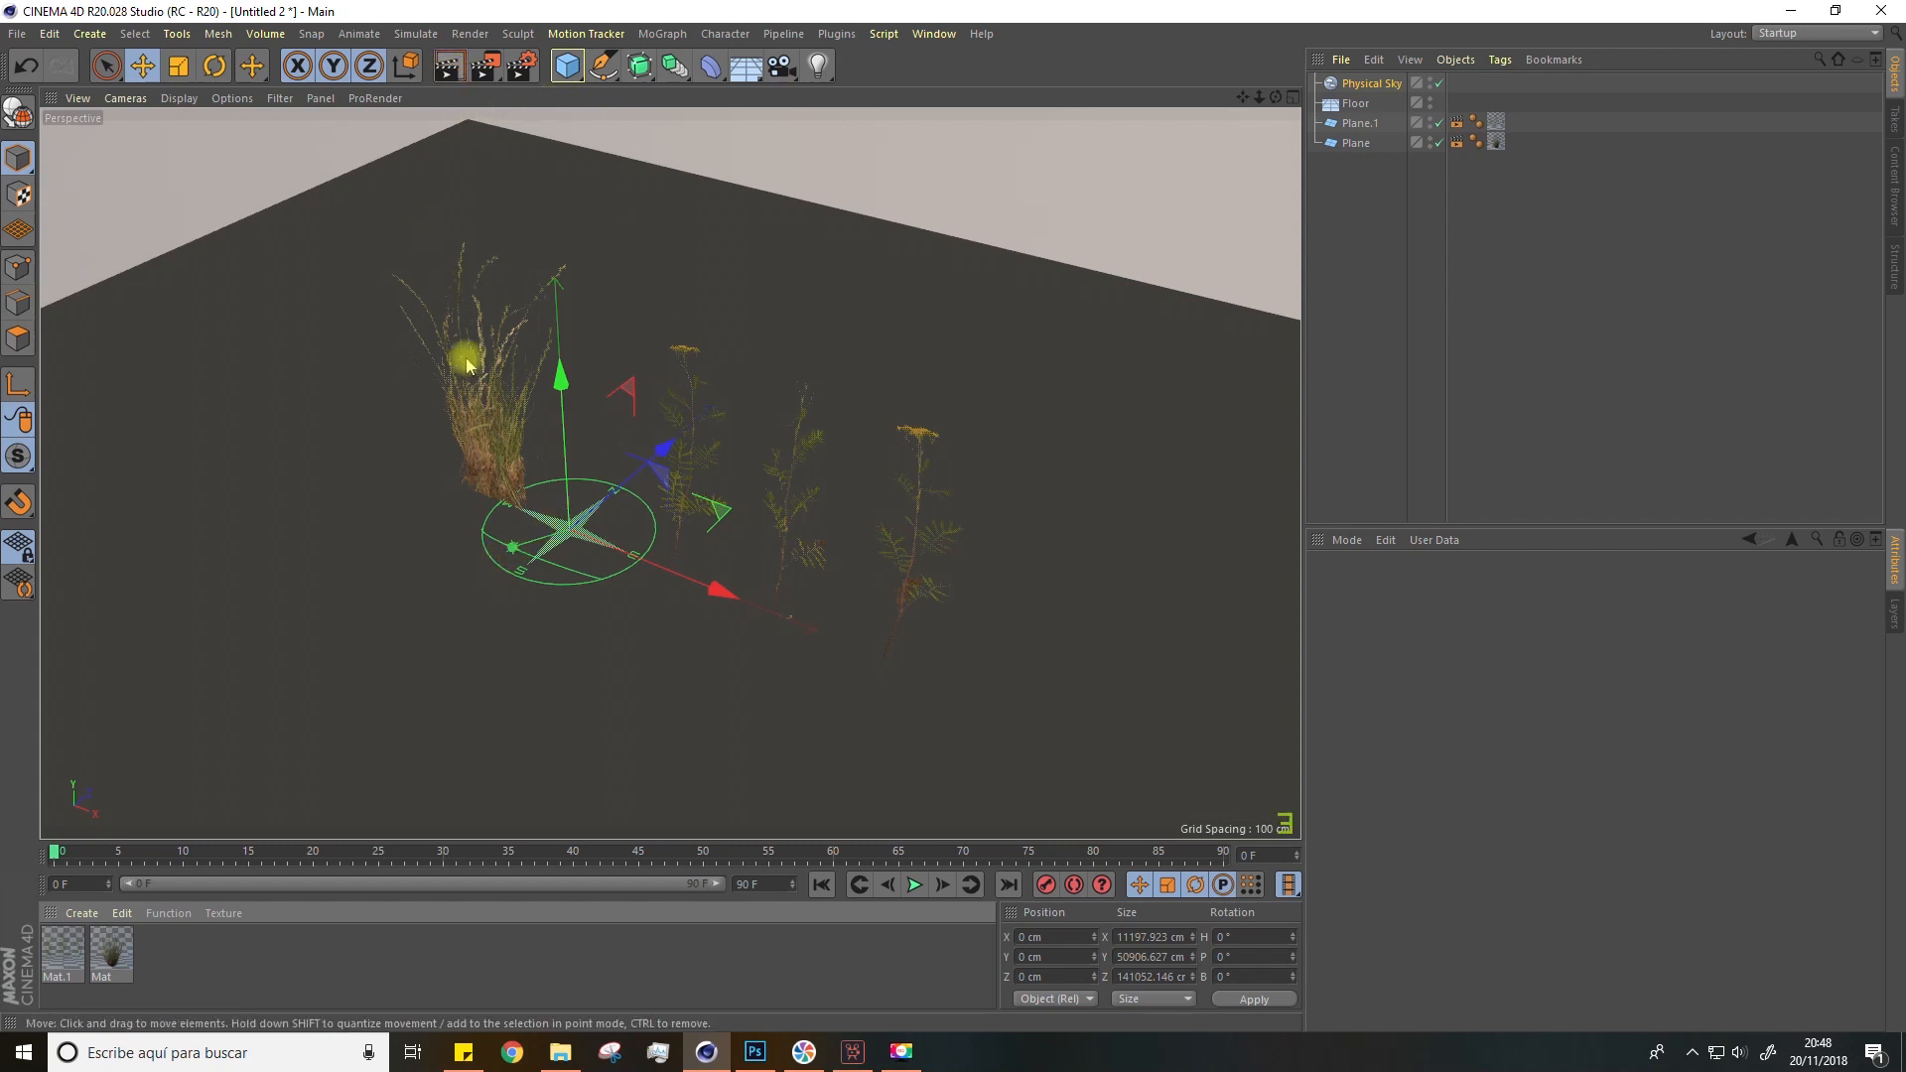
{"action": "left_click", "coordinate": [450, 67]}
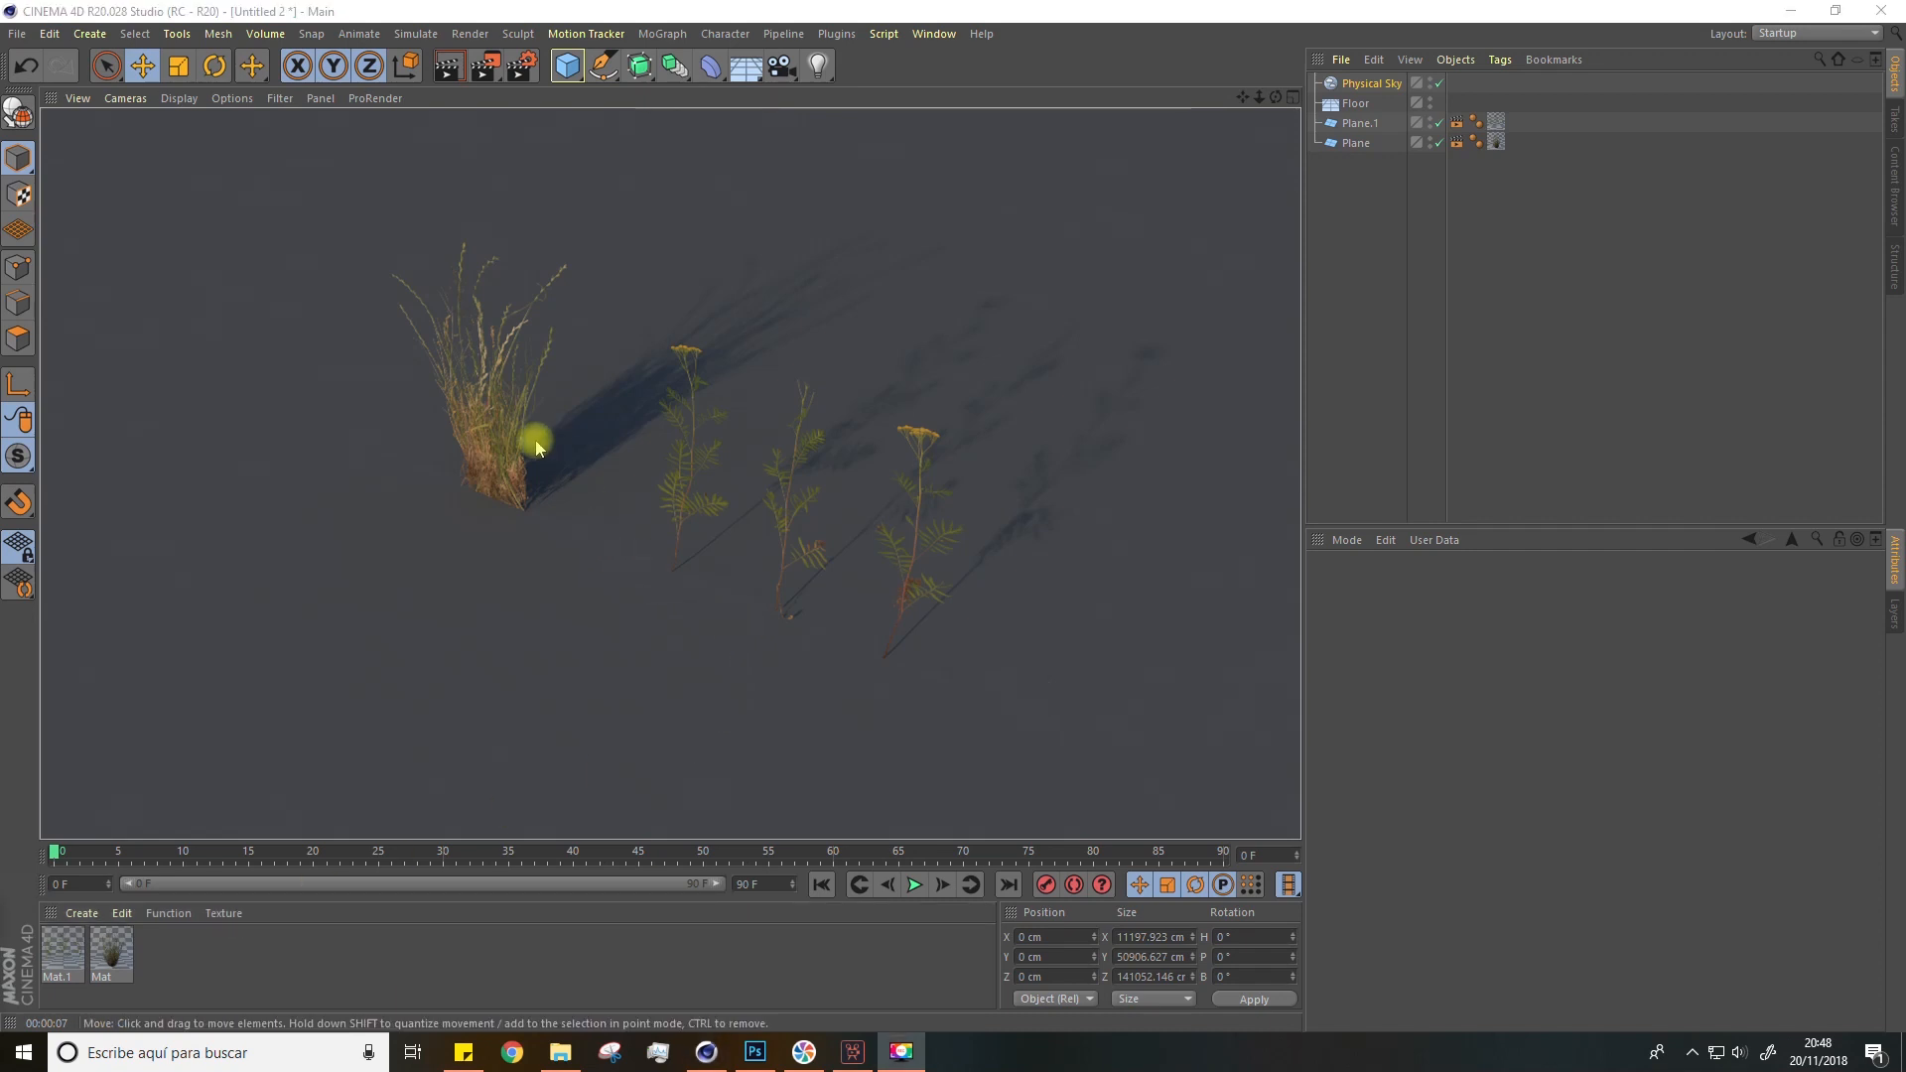
Step: Show the viewport with wireframe lines and set Plane.1 to 1 width segment and 3 height segments
{"action": "left_click", "coordinate": [176, 100]}
{"action": "left_click", "coordinate": [188, 148]}
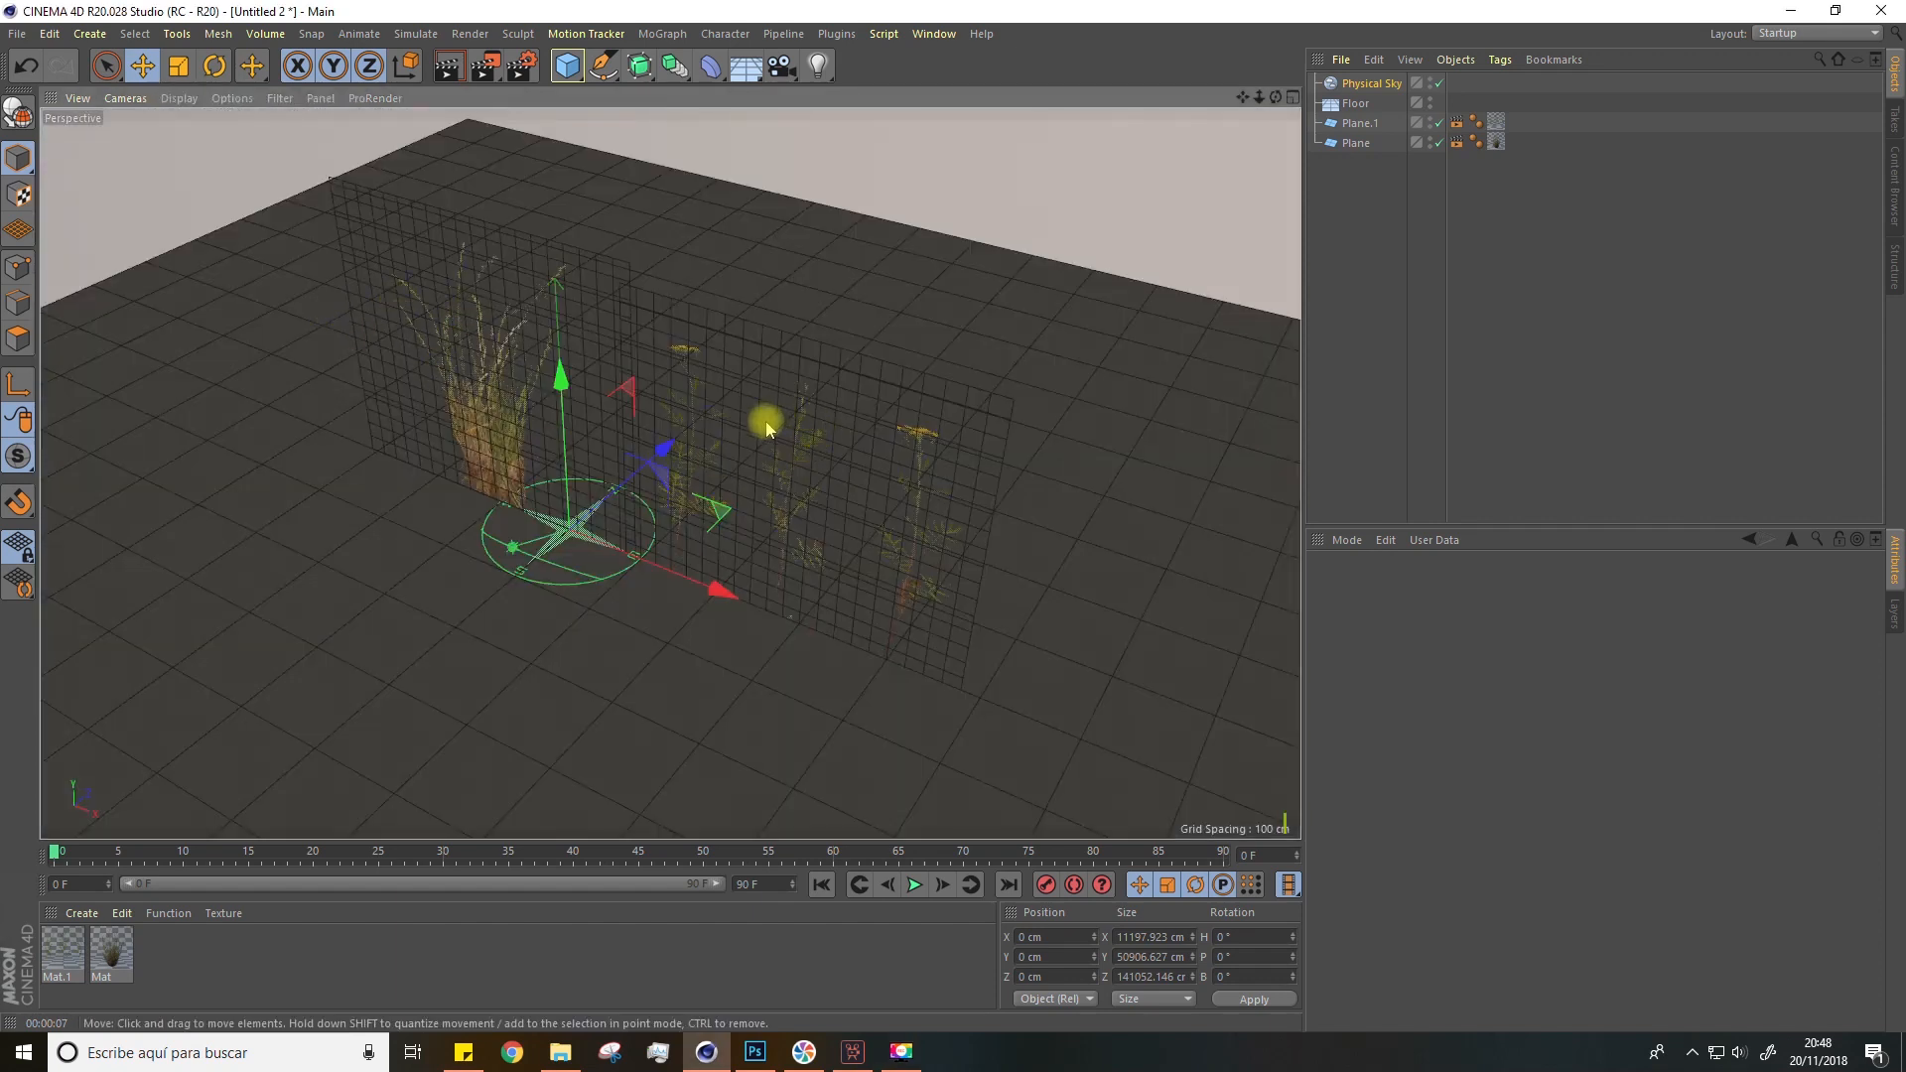
{"action": "left_click", "coordinate": [1364, 127]}
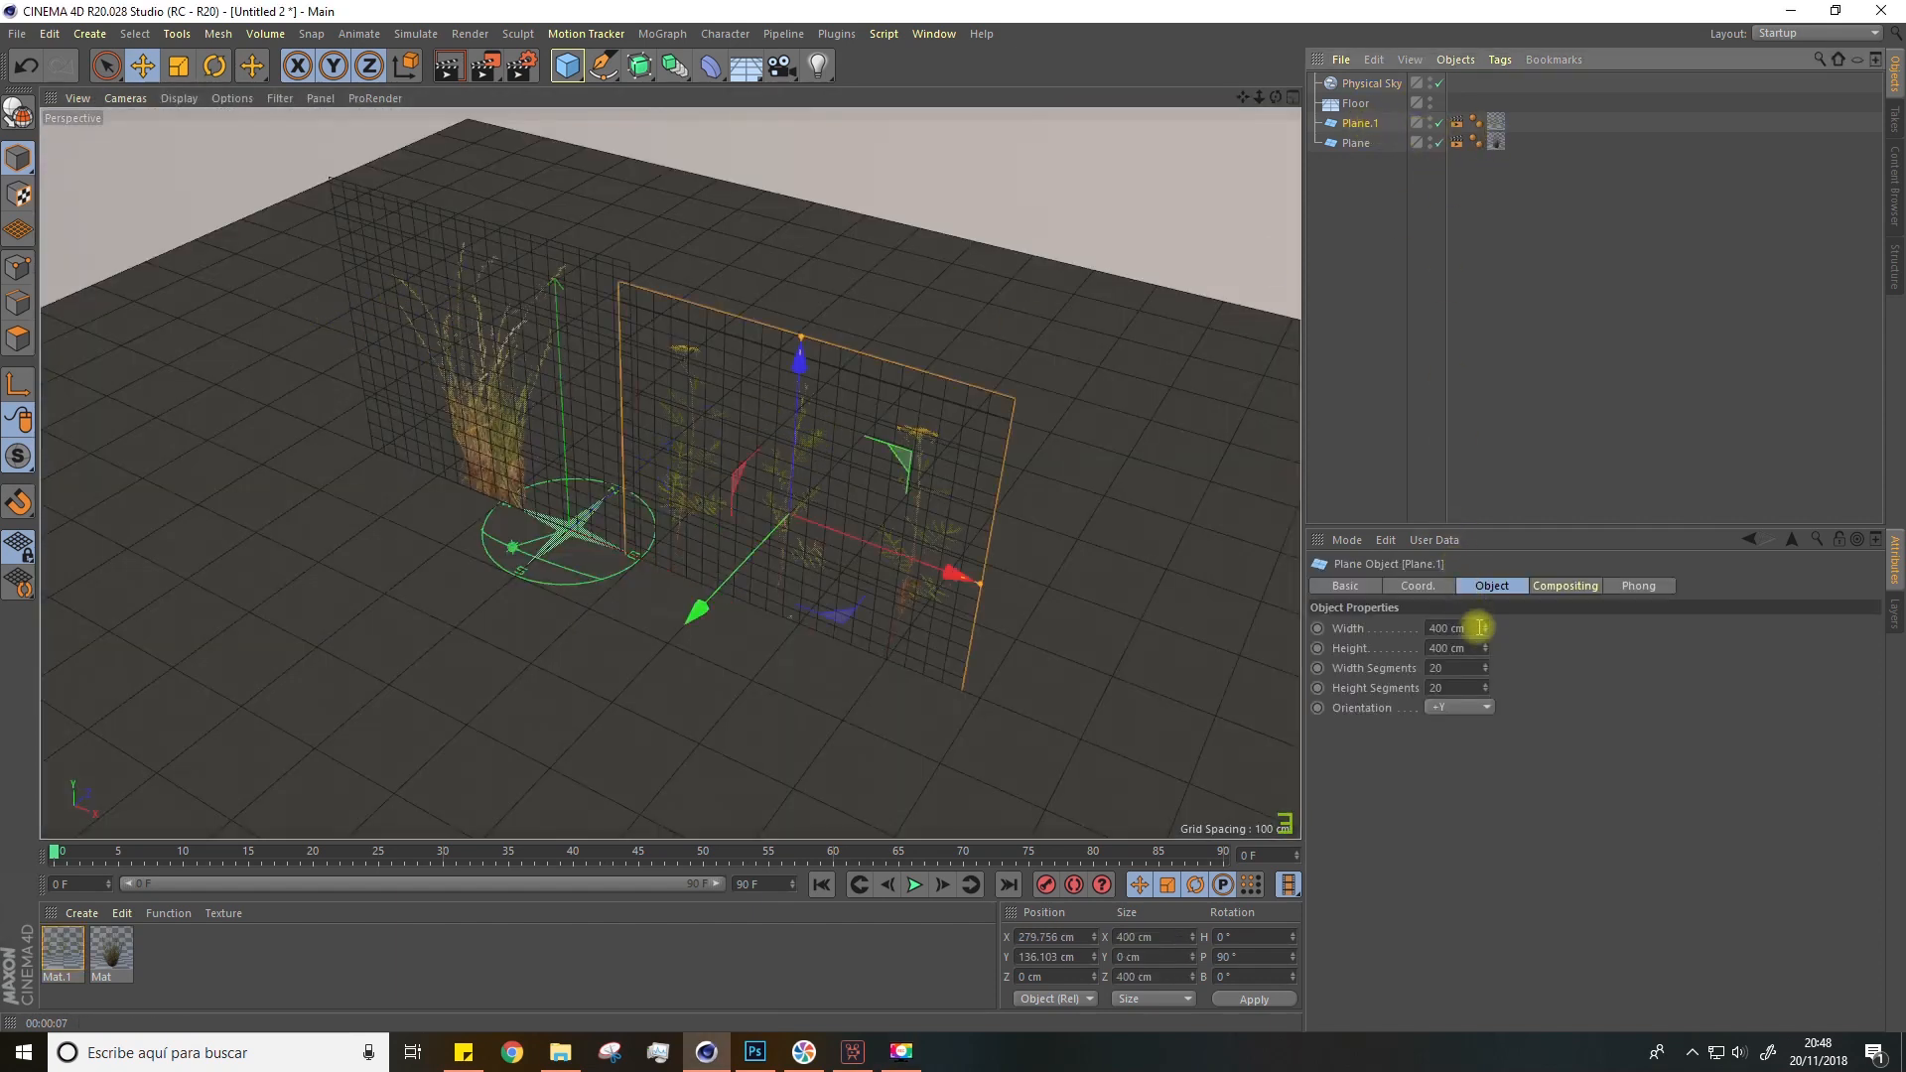
{"action": "left_click_drag", "start_coordinate": [1485, 668], "coordinate": [1485, 694]}
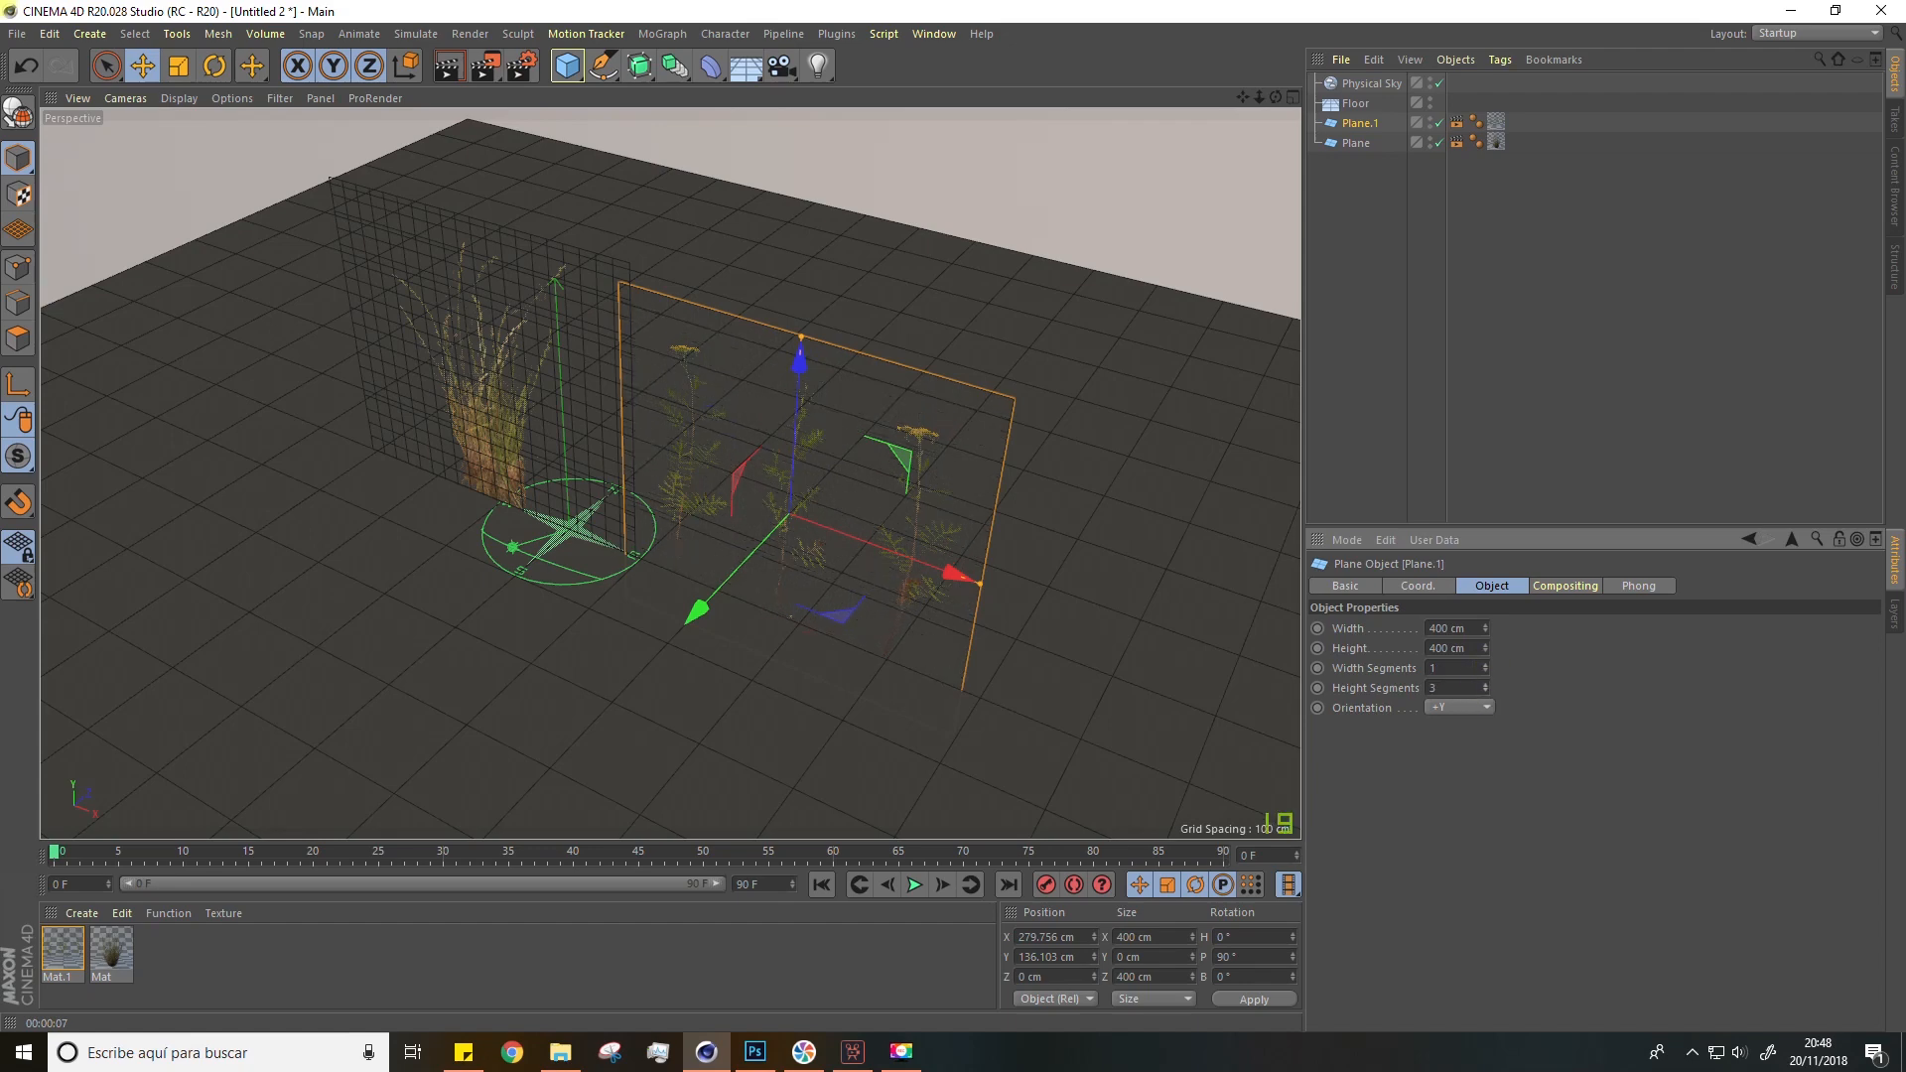
Step: Set the Plane object's width segments and height segments both to 1
{"action": "left_click", "coordinate": [1358, 144]}
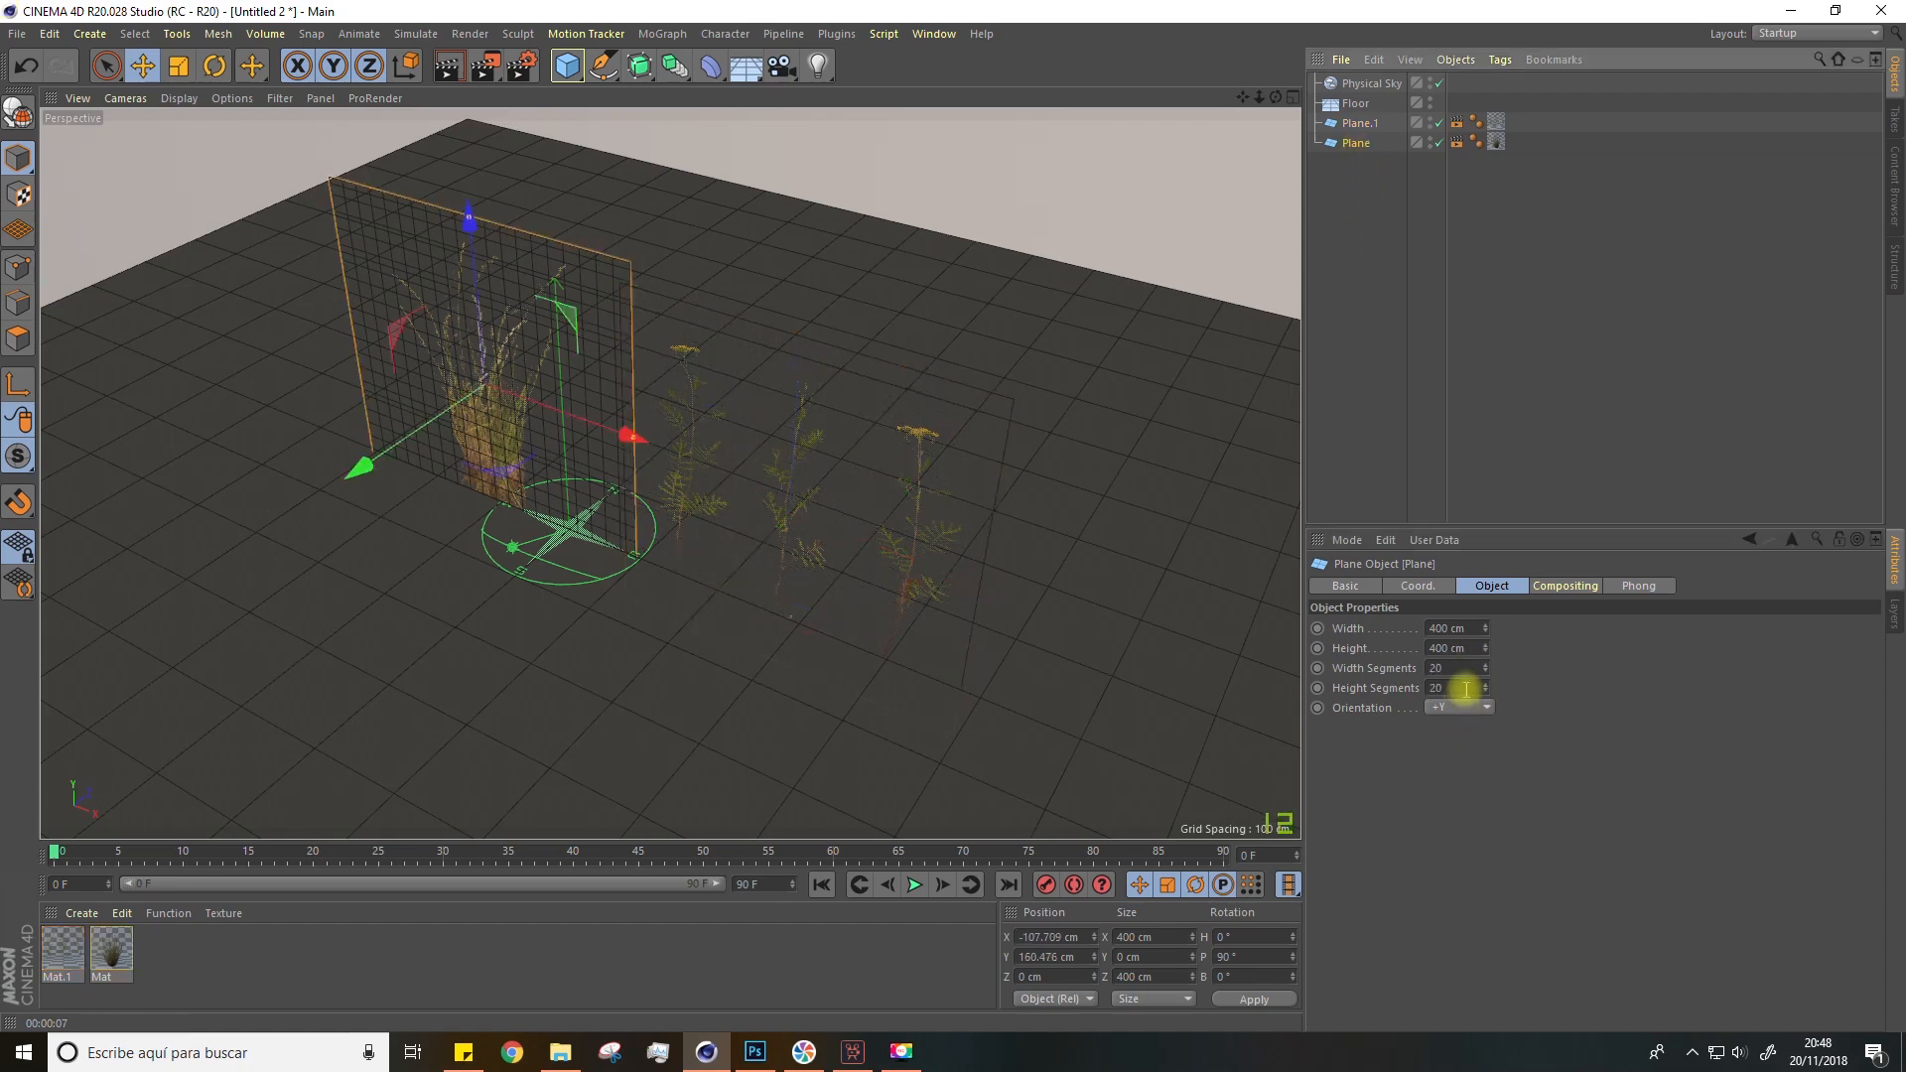
{"action": "left_click_drag", "start_coordinate": [1485, 668], "coordinate": [1485, 695]}
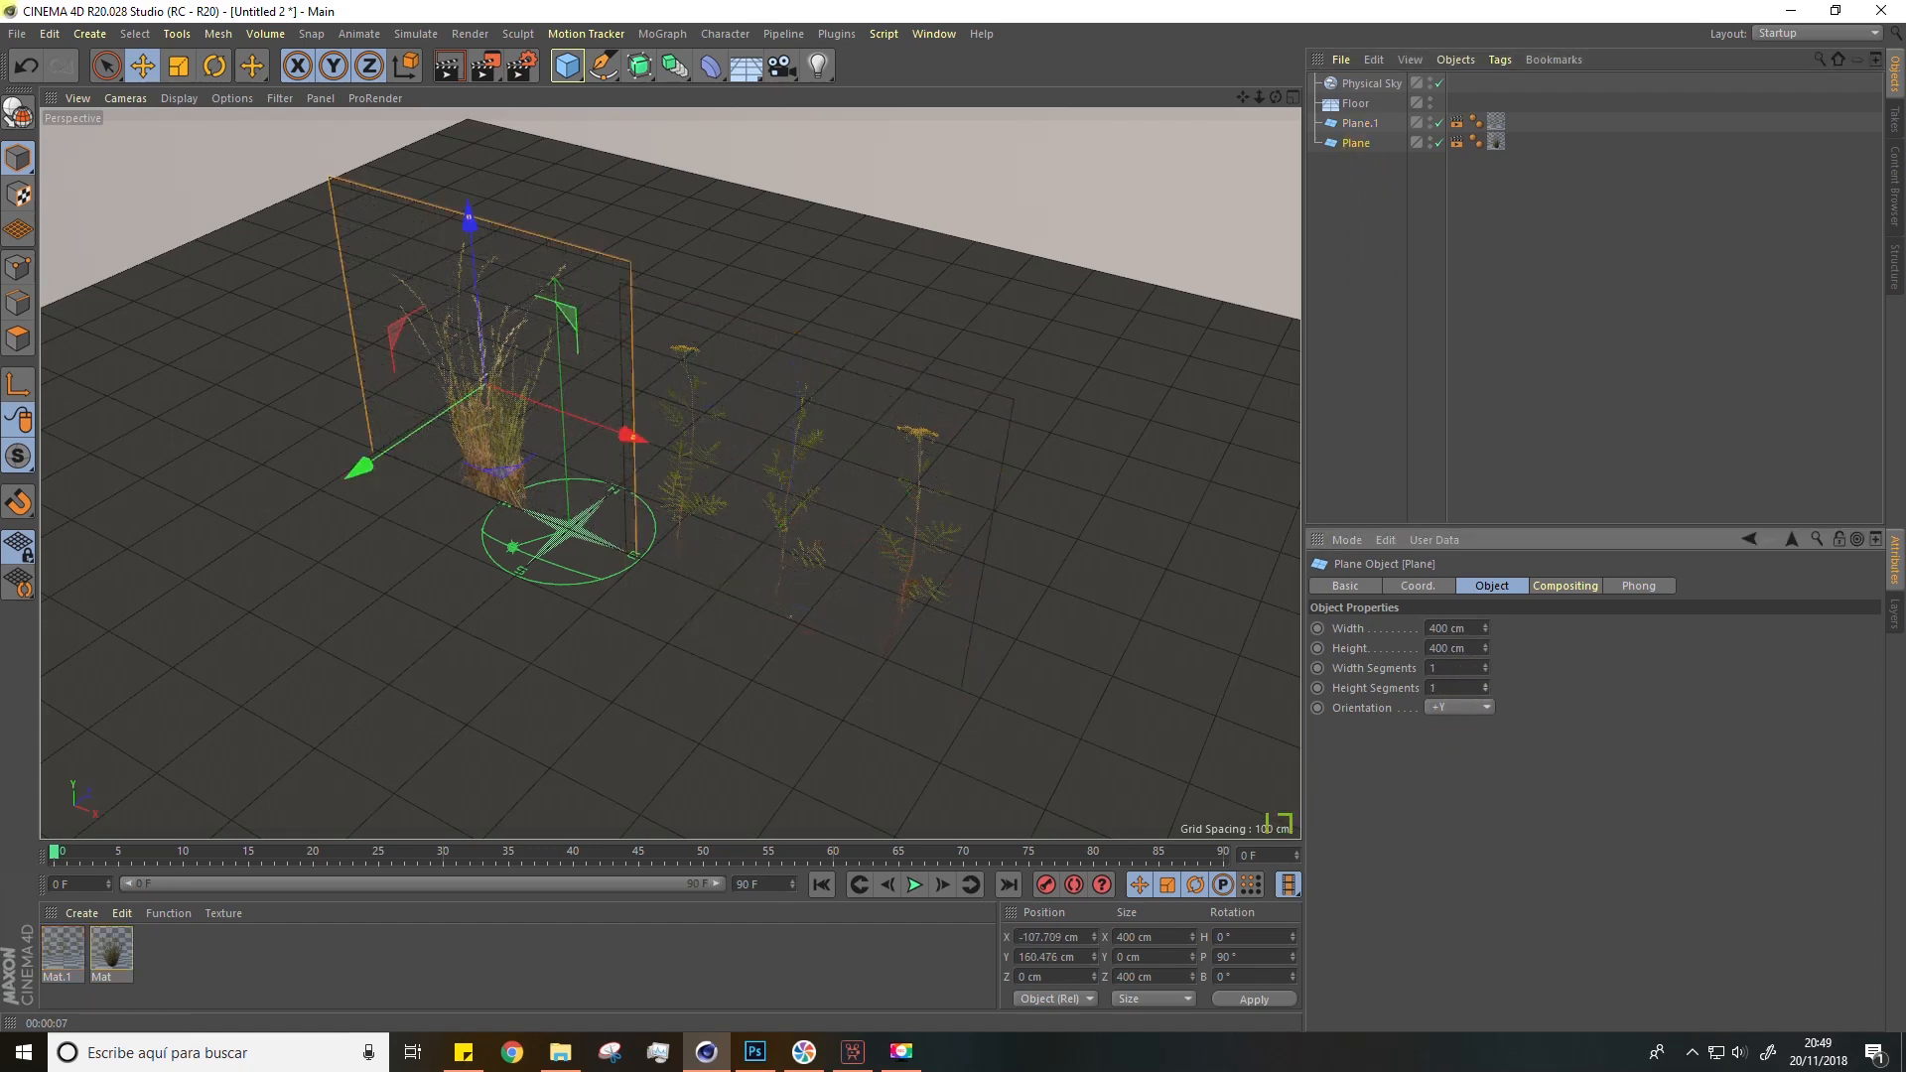
Step: Open the Mat material in the Material Editor and review its Normal, Alpha and Reflectance channels
{"action": "double_click", "coordinate": [113, 953]}
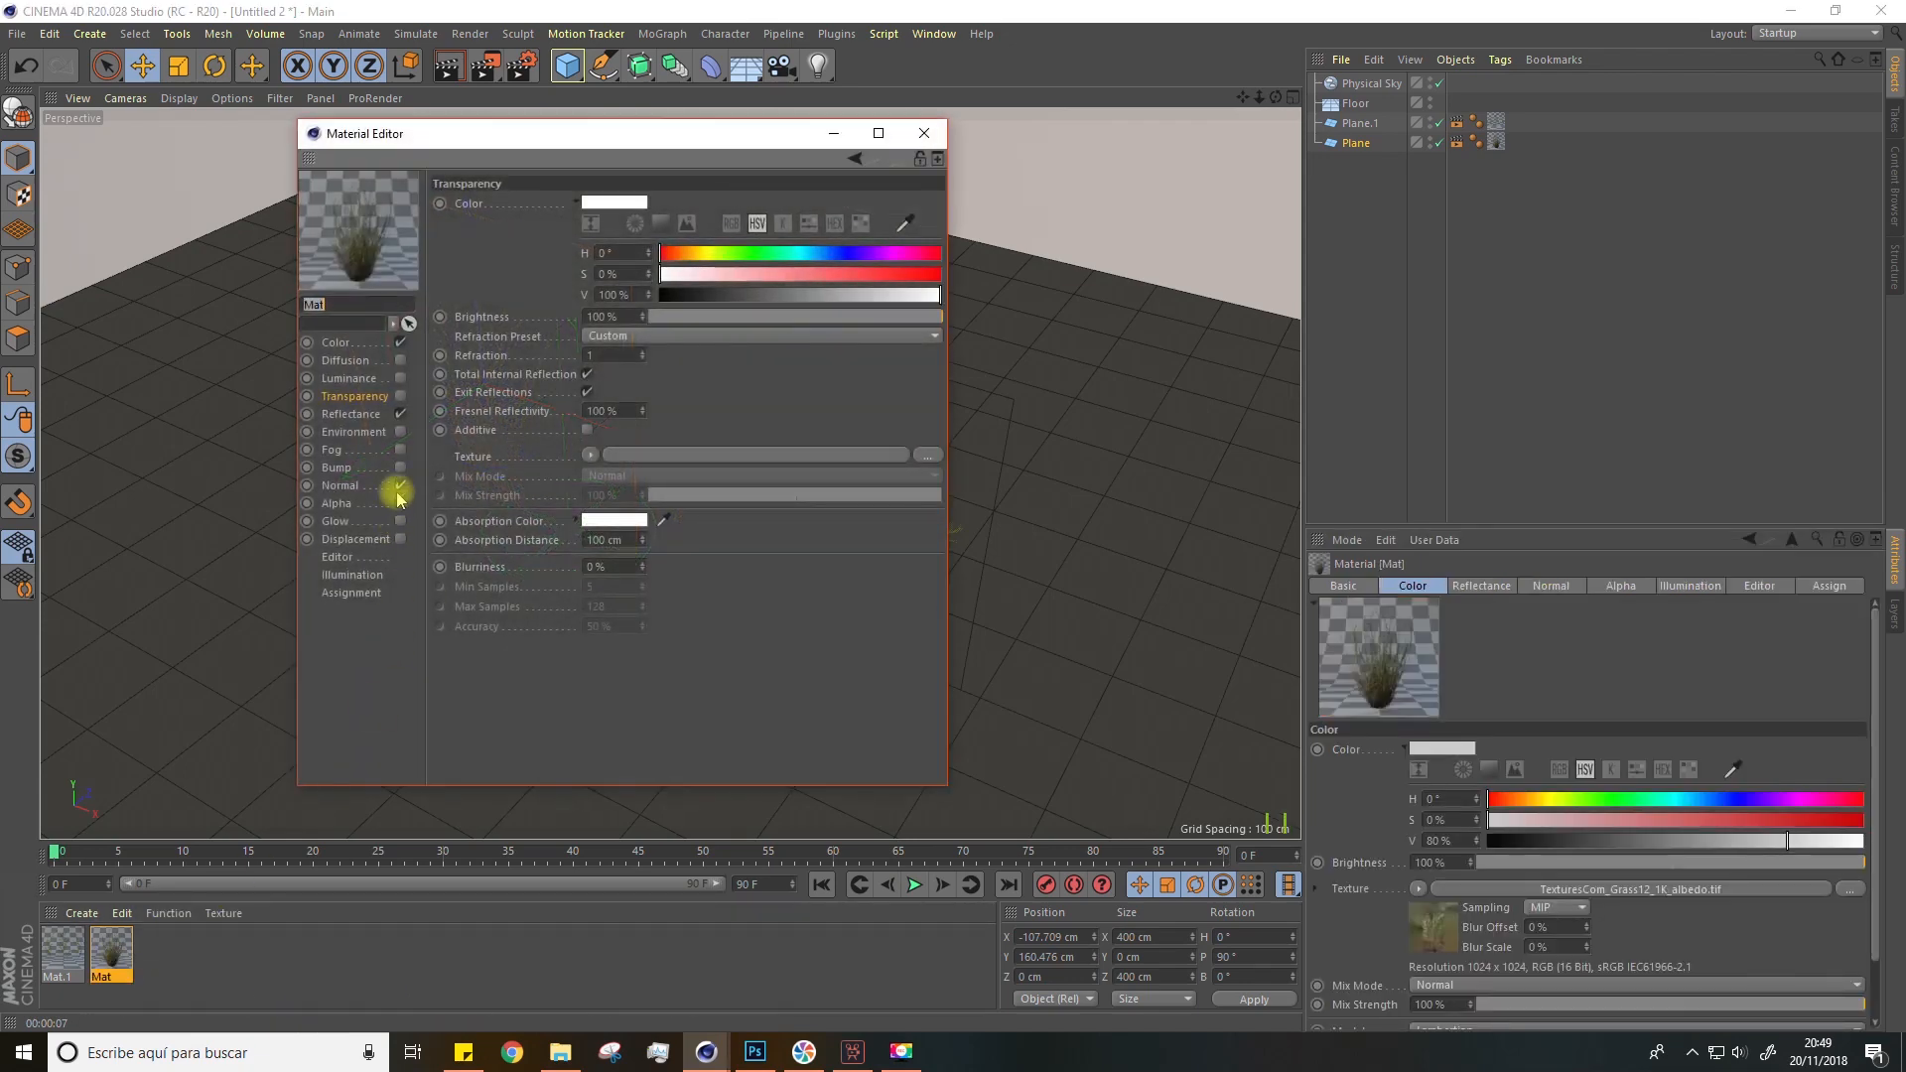
{"action": "left_click", "coordinate": [340, 485]}
{"action": "left_click", "coordinate": [342, 507]}
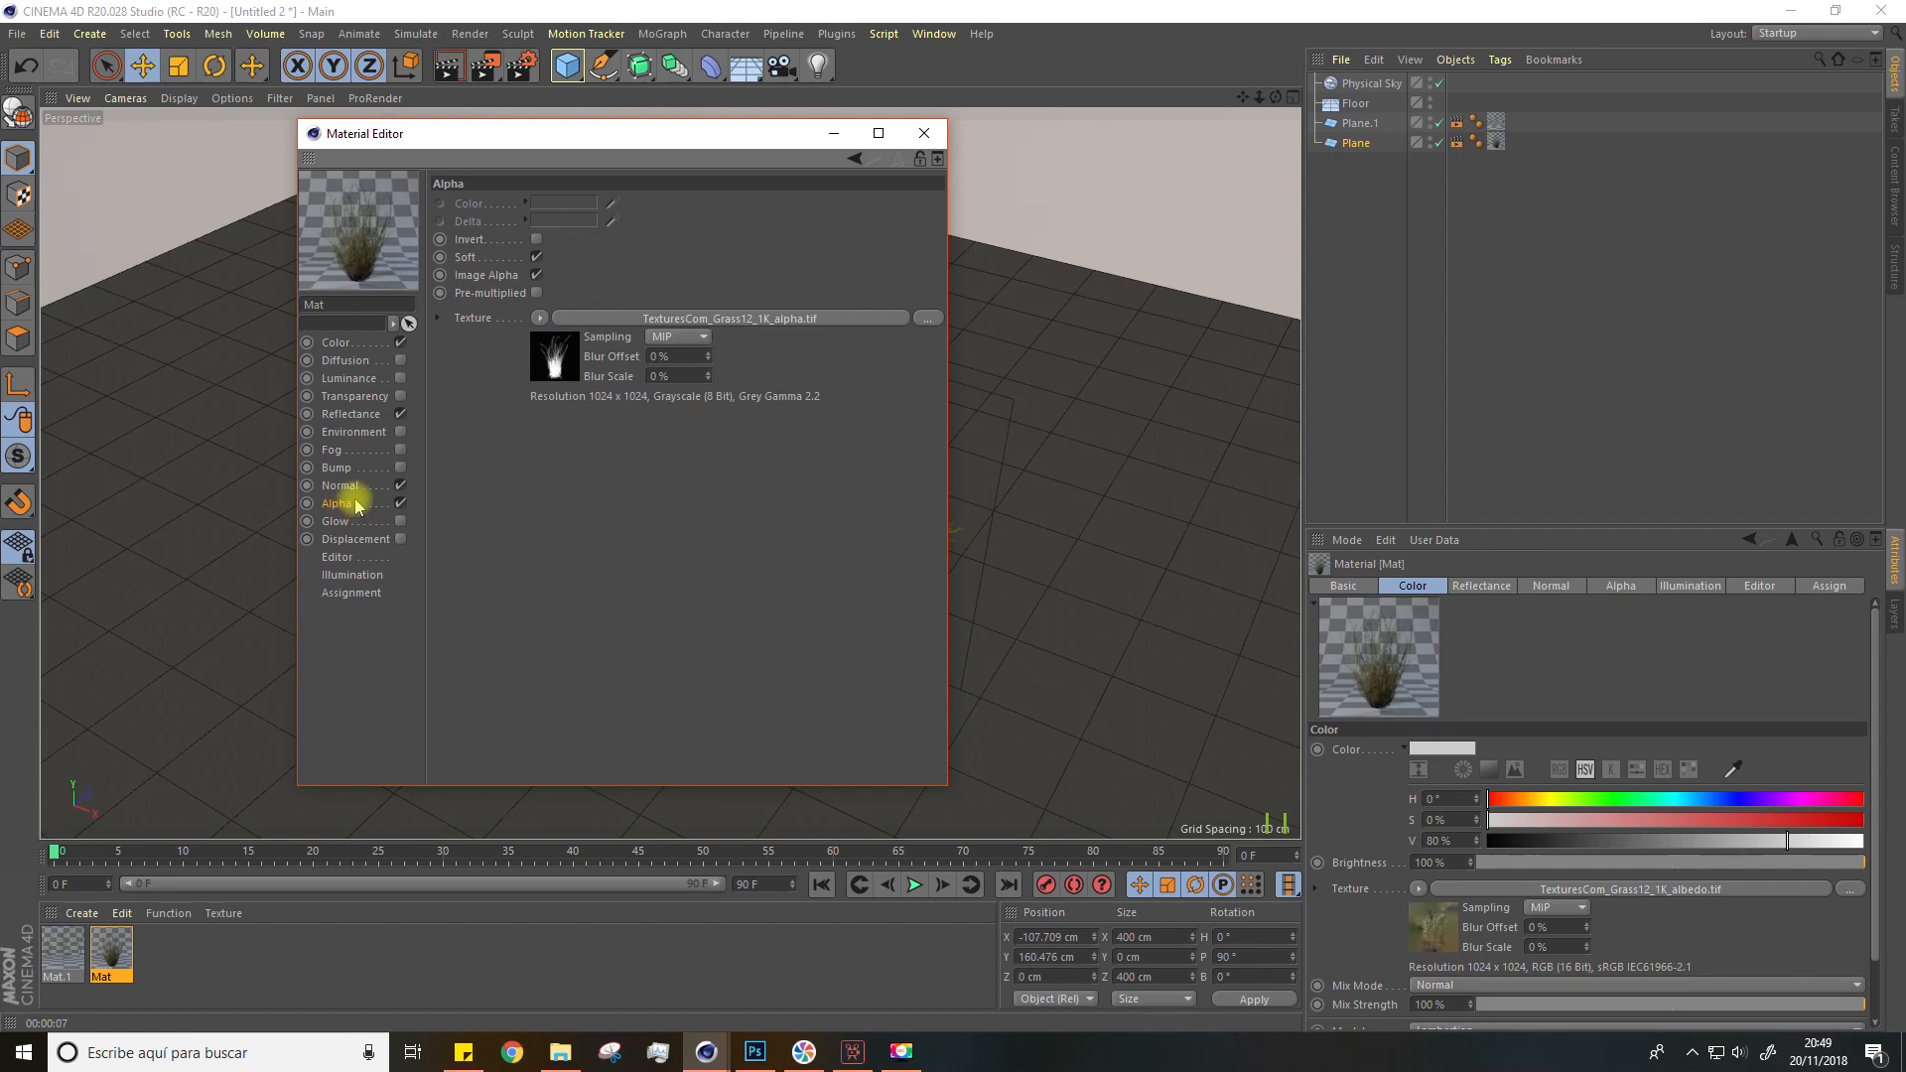
{"action": "left_click", "coordinate": [351, 418]}
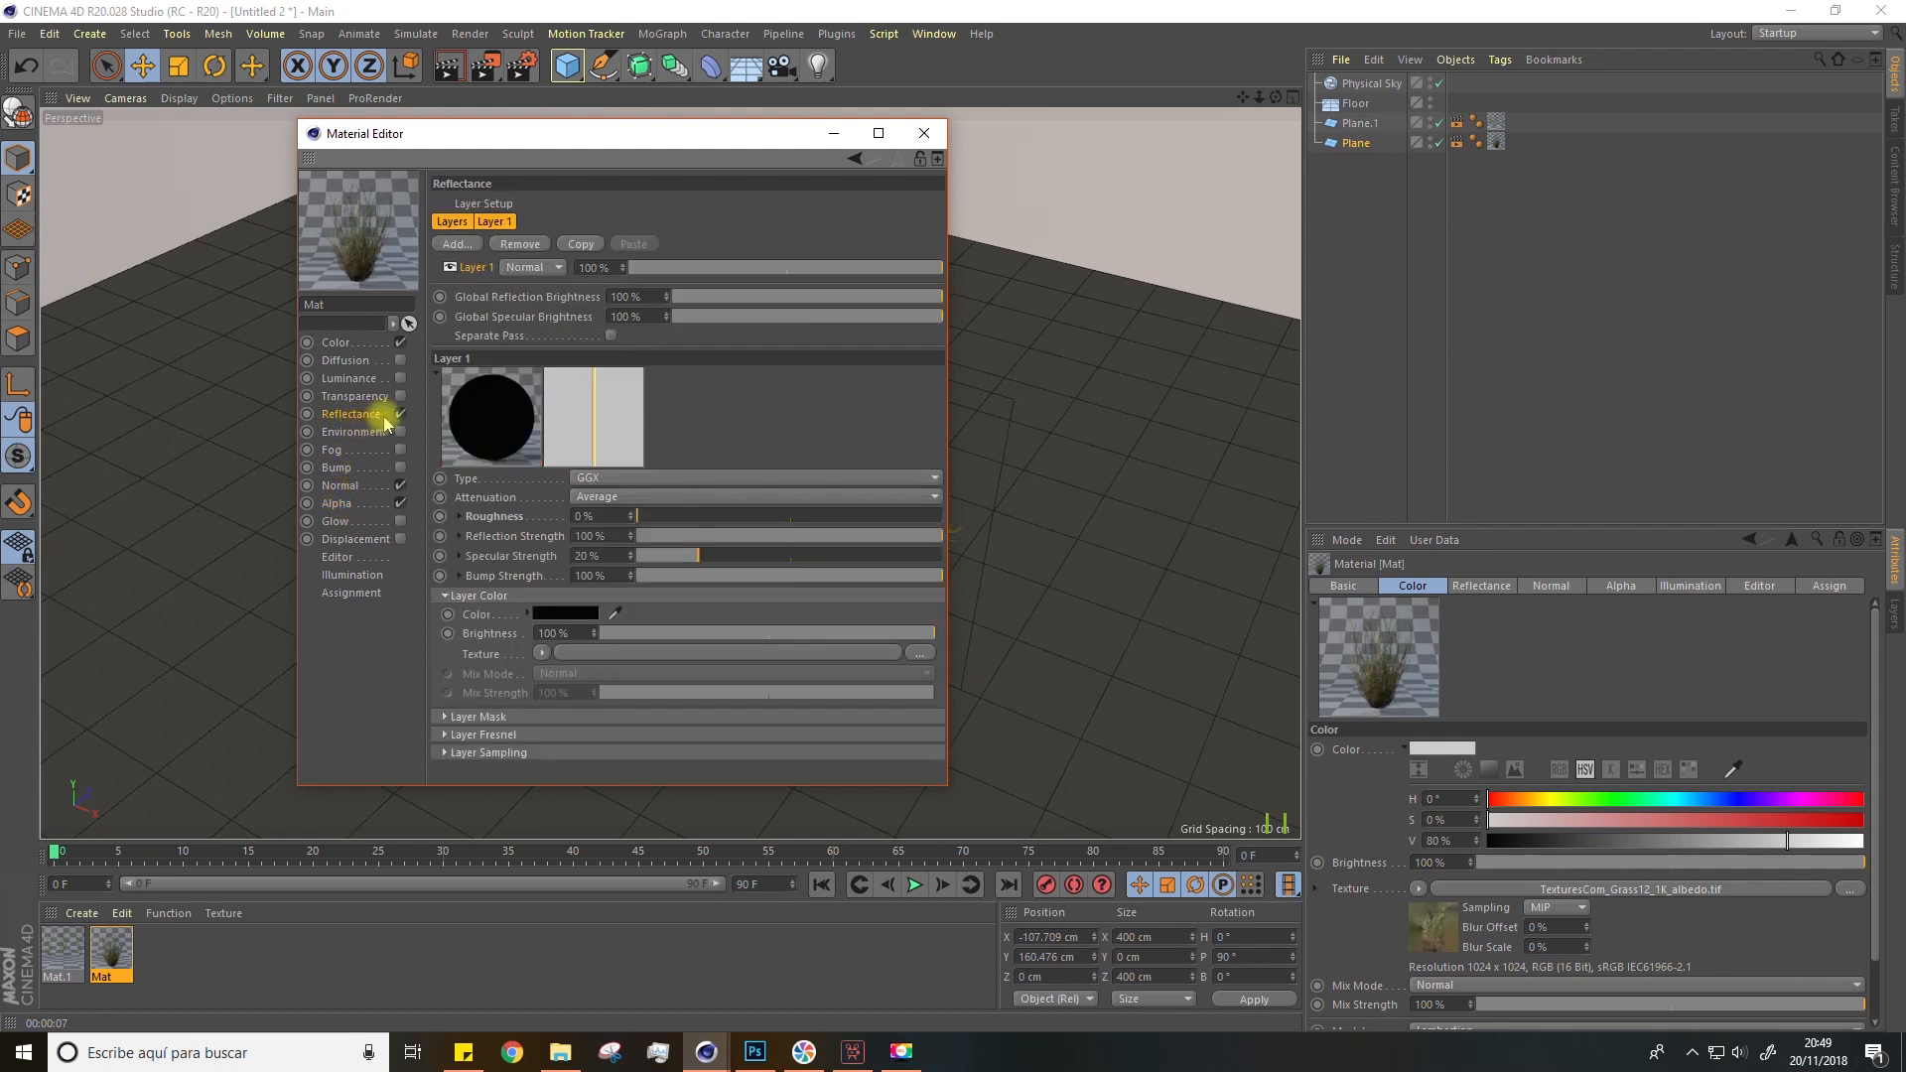
{"action": "left_click", "coordinate": [458, 516]}
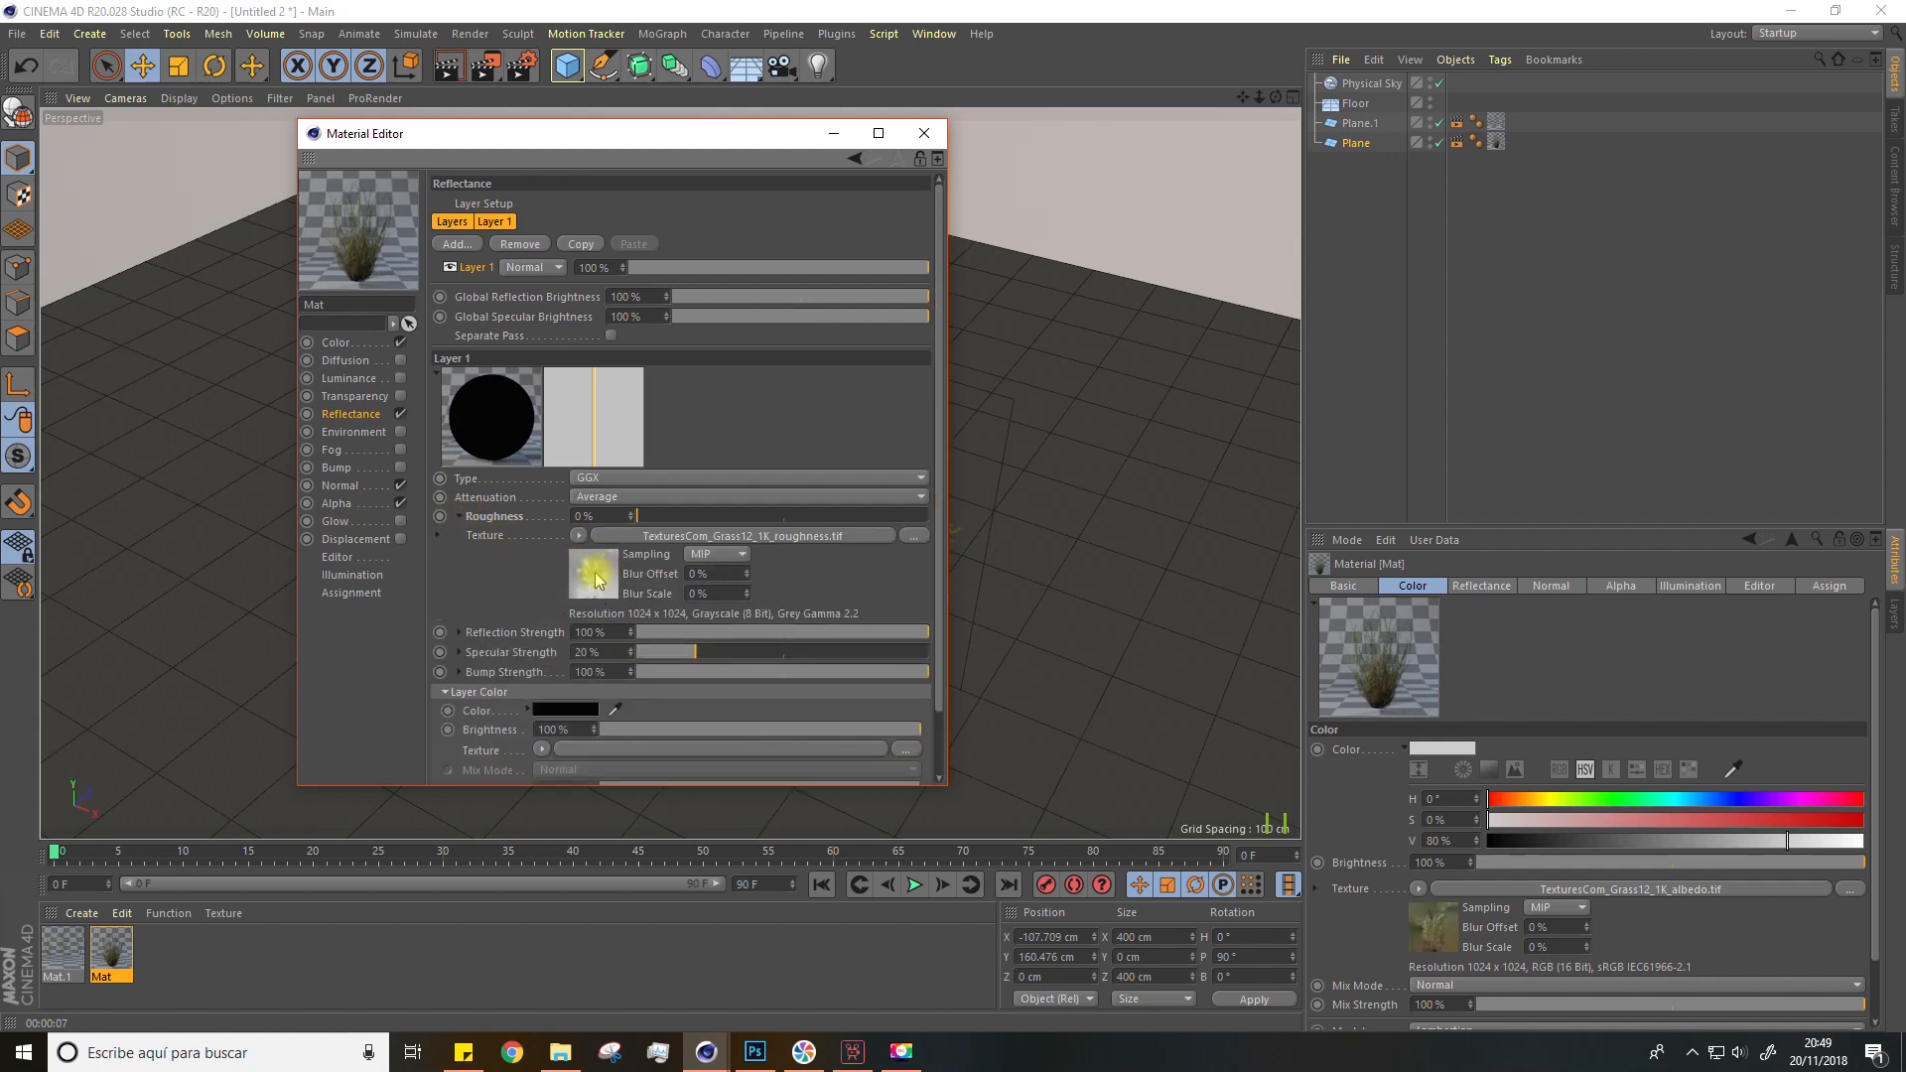
Step: Remove the existing reflectance layer and add a new GGX reflectance layer
{"action": "left_click", "coordinate": [520, 245]}
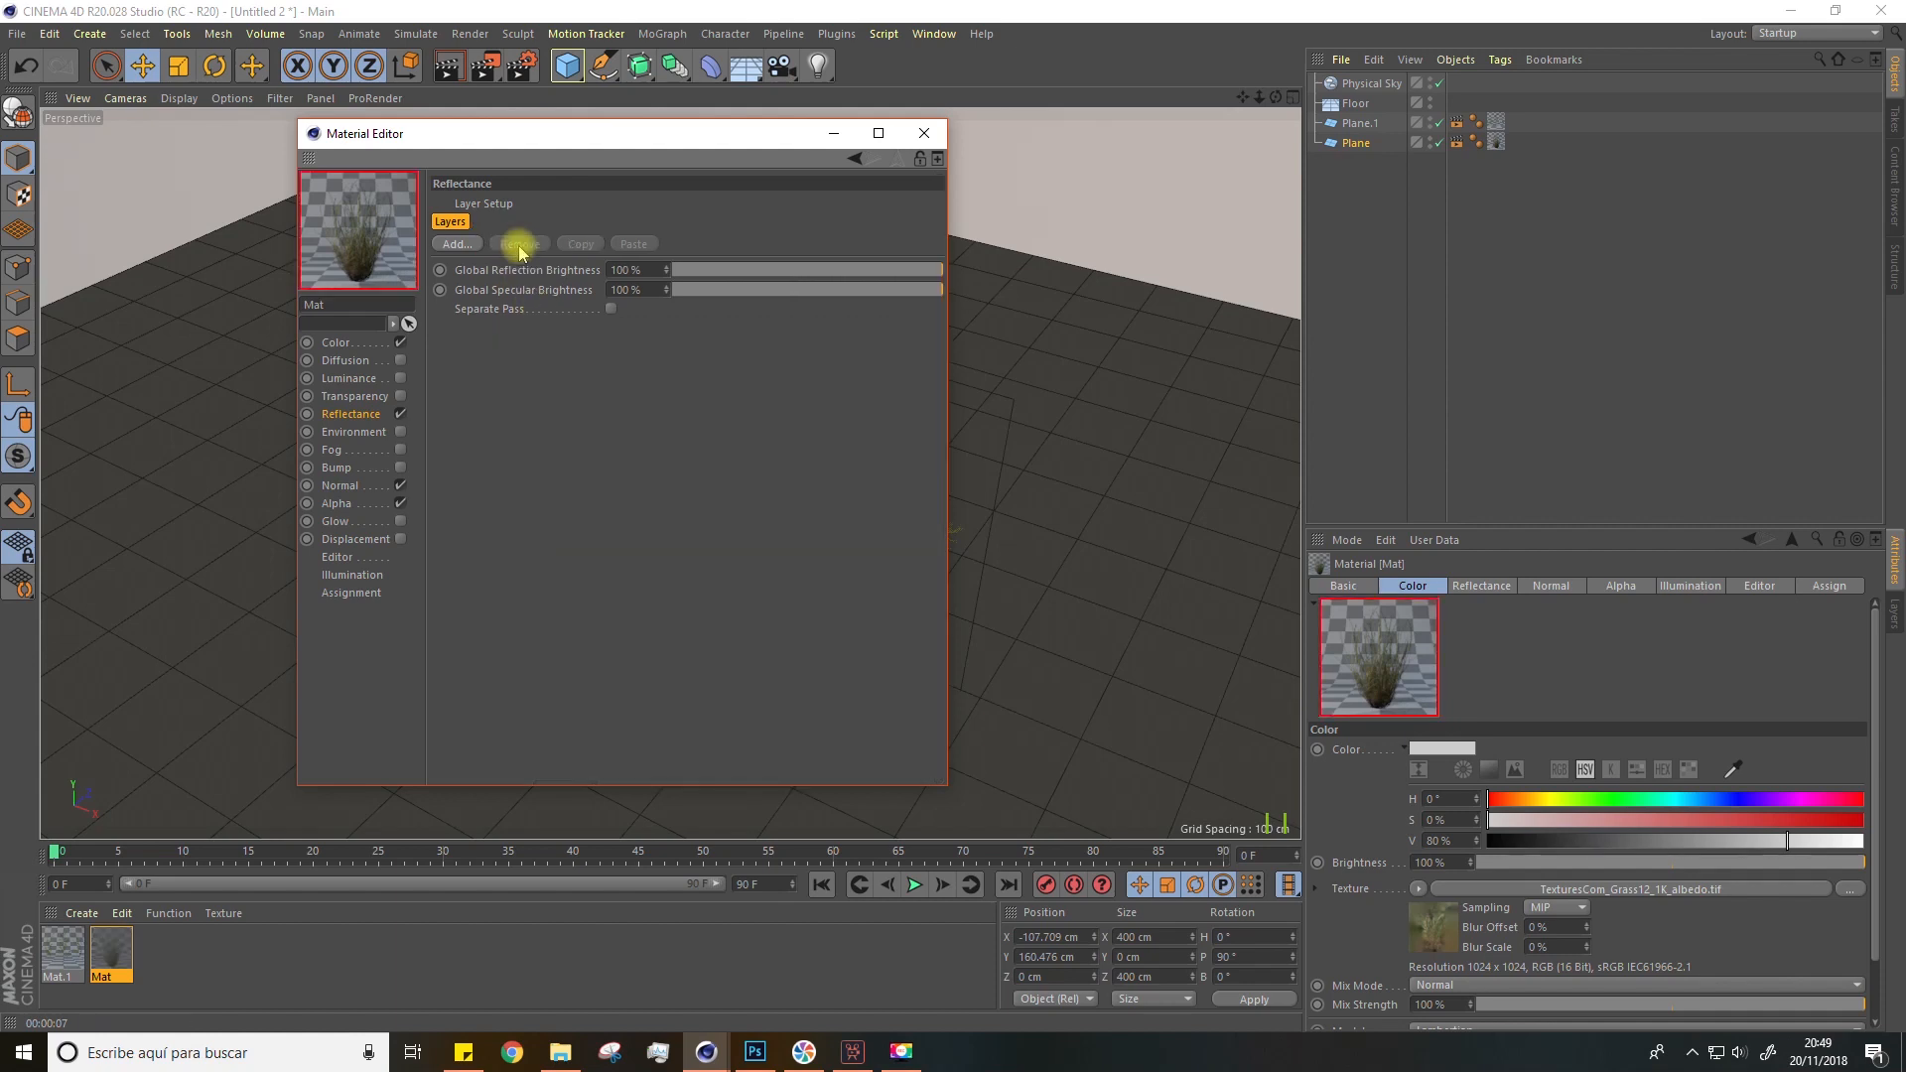
{"action": "left_click", "coordinate": [466, 249]}
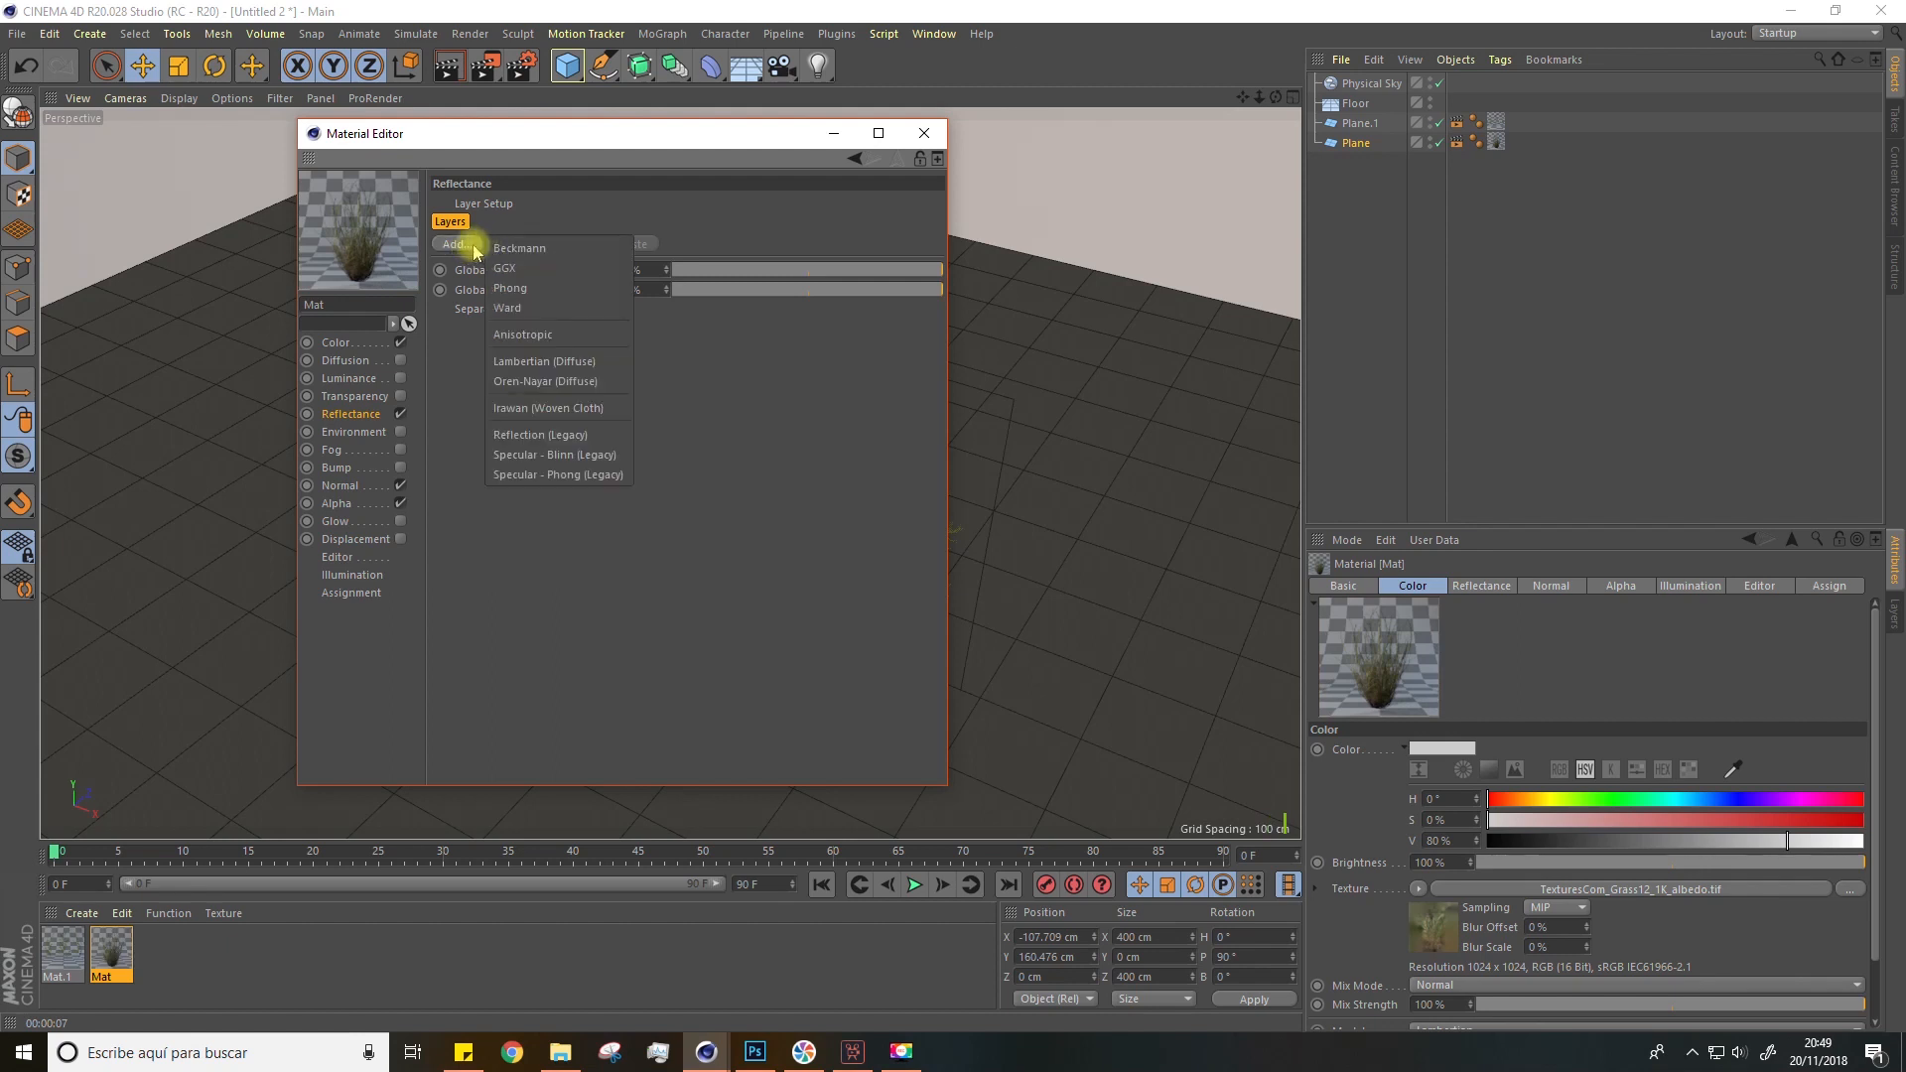
{"action": "left_click", "coordinate": [518, 271]}
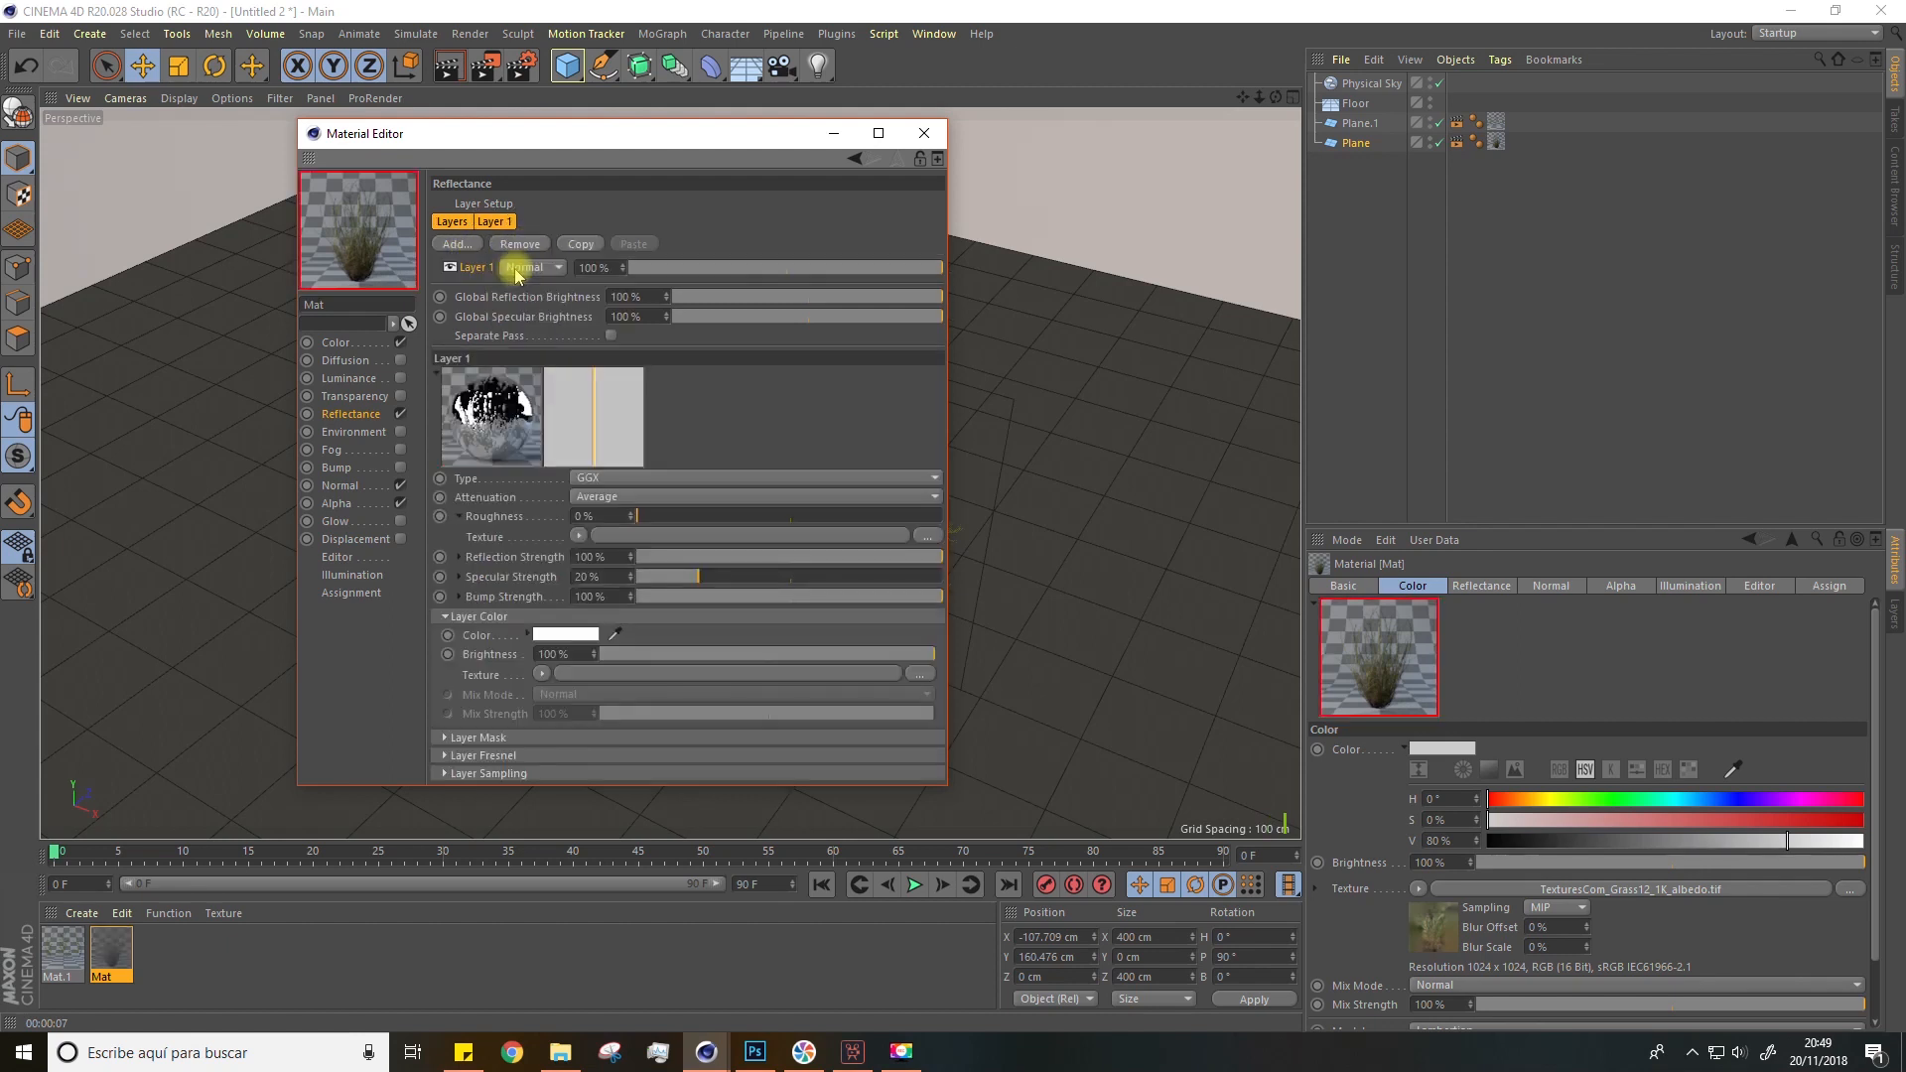
Step: Load TexturesCom_Grass12_1K_roughness.tif as the GGX layer's roughness texture, copying it to the project location
{"action": "left_click", "coordinate": [461, 518]}
{"action": "left_click", "coordinate": [460, 518]}
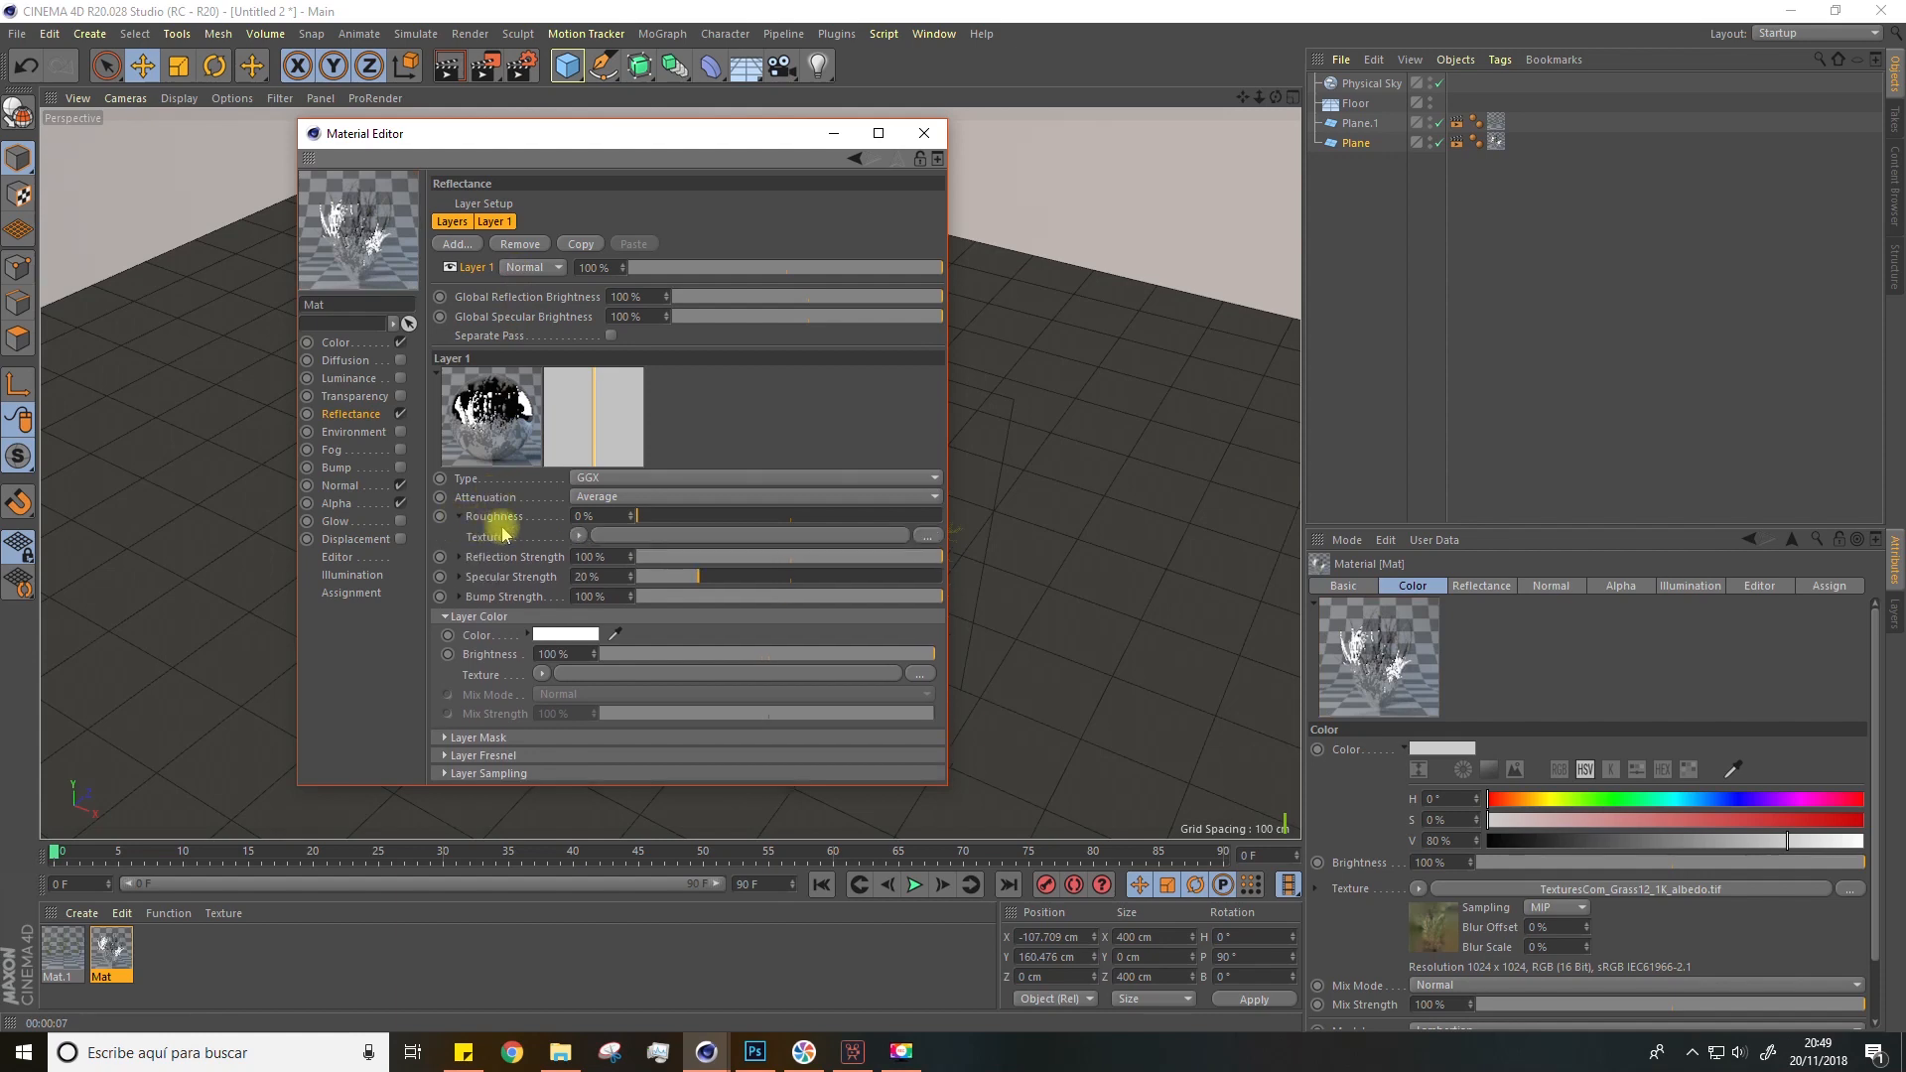
{"action": "left_click", "coordinate": [923, 537]}
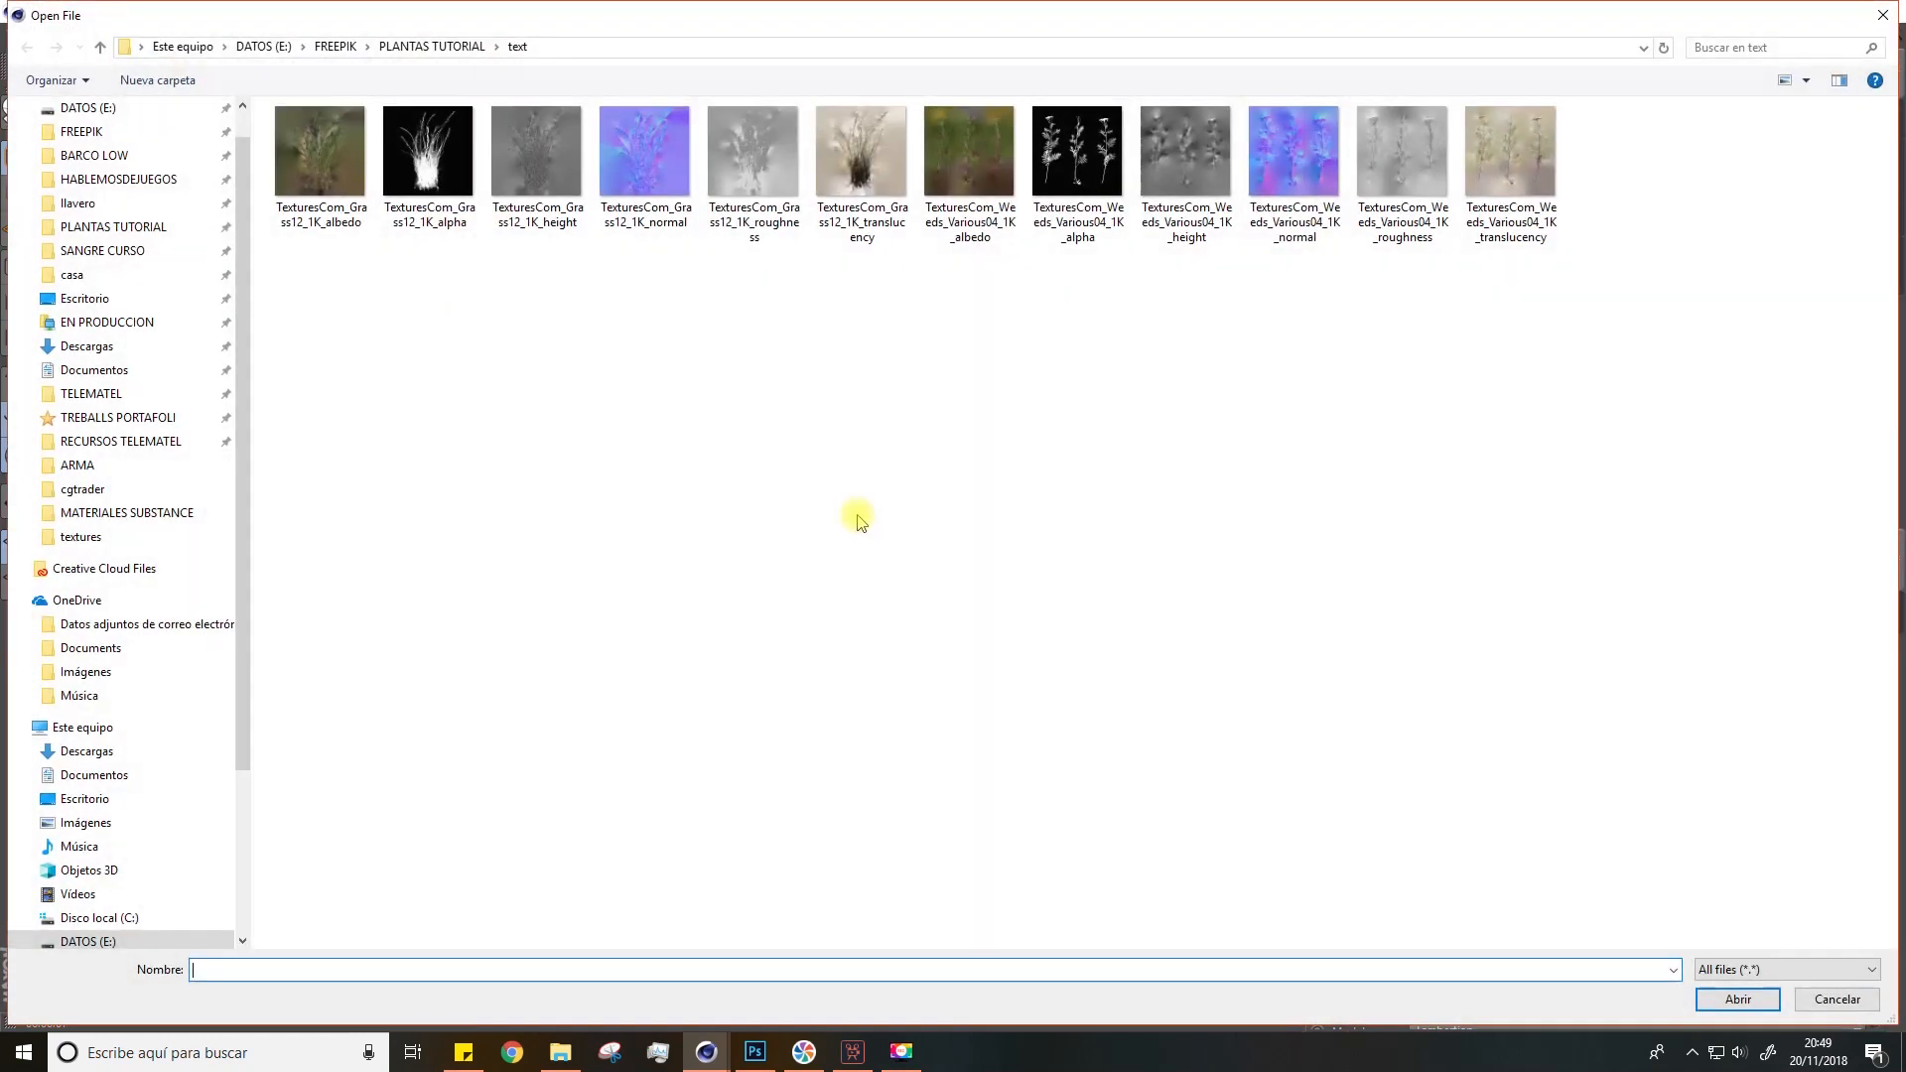
{"action": "double_click", "coordinate": [746, 204]}
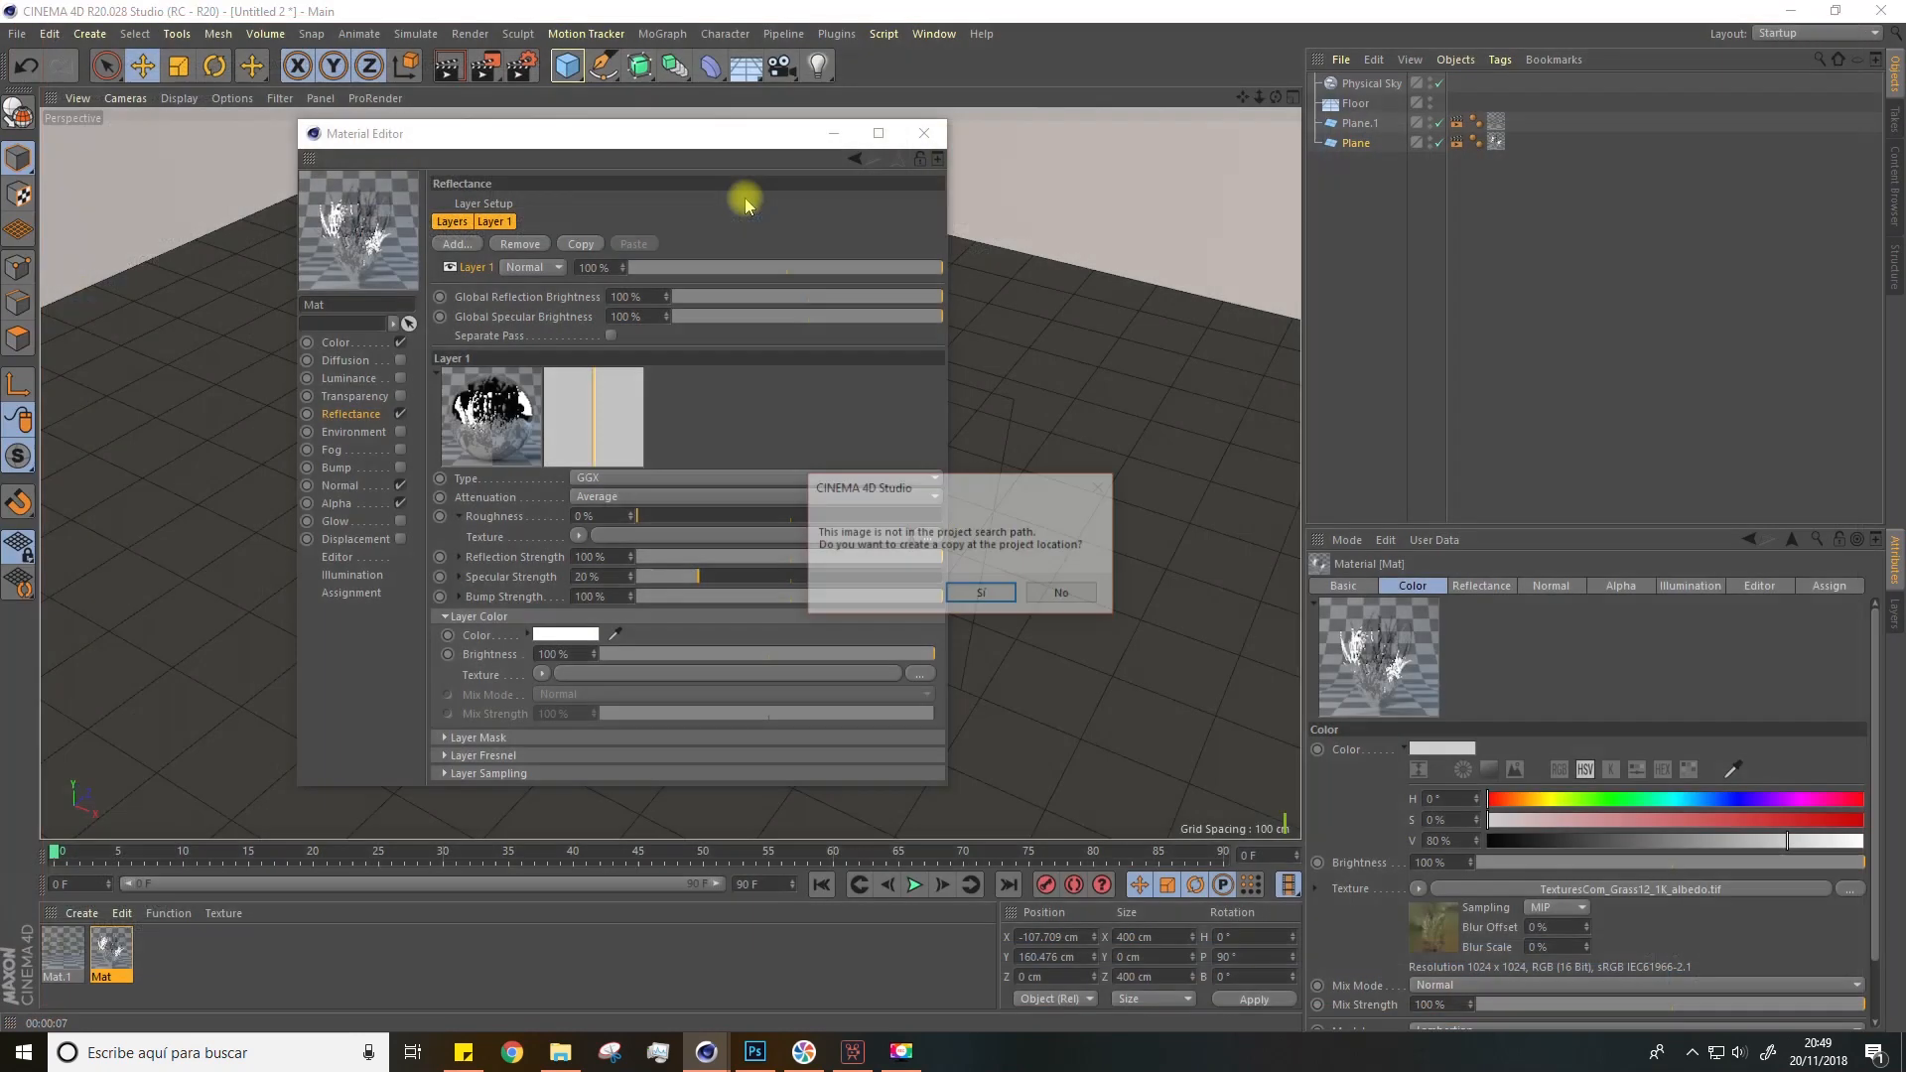
{"action": "left_click", "coordinate": [961, 595]}
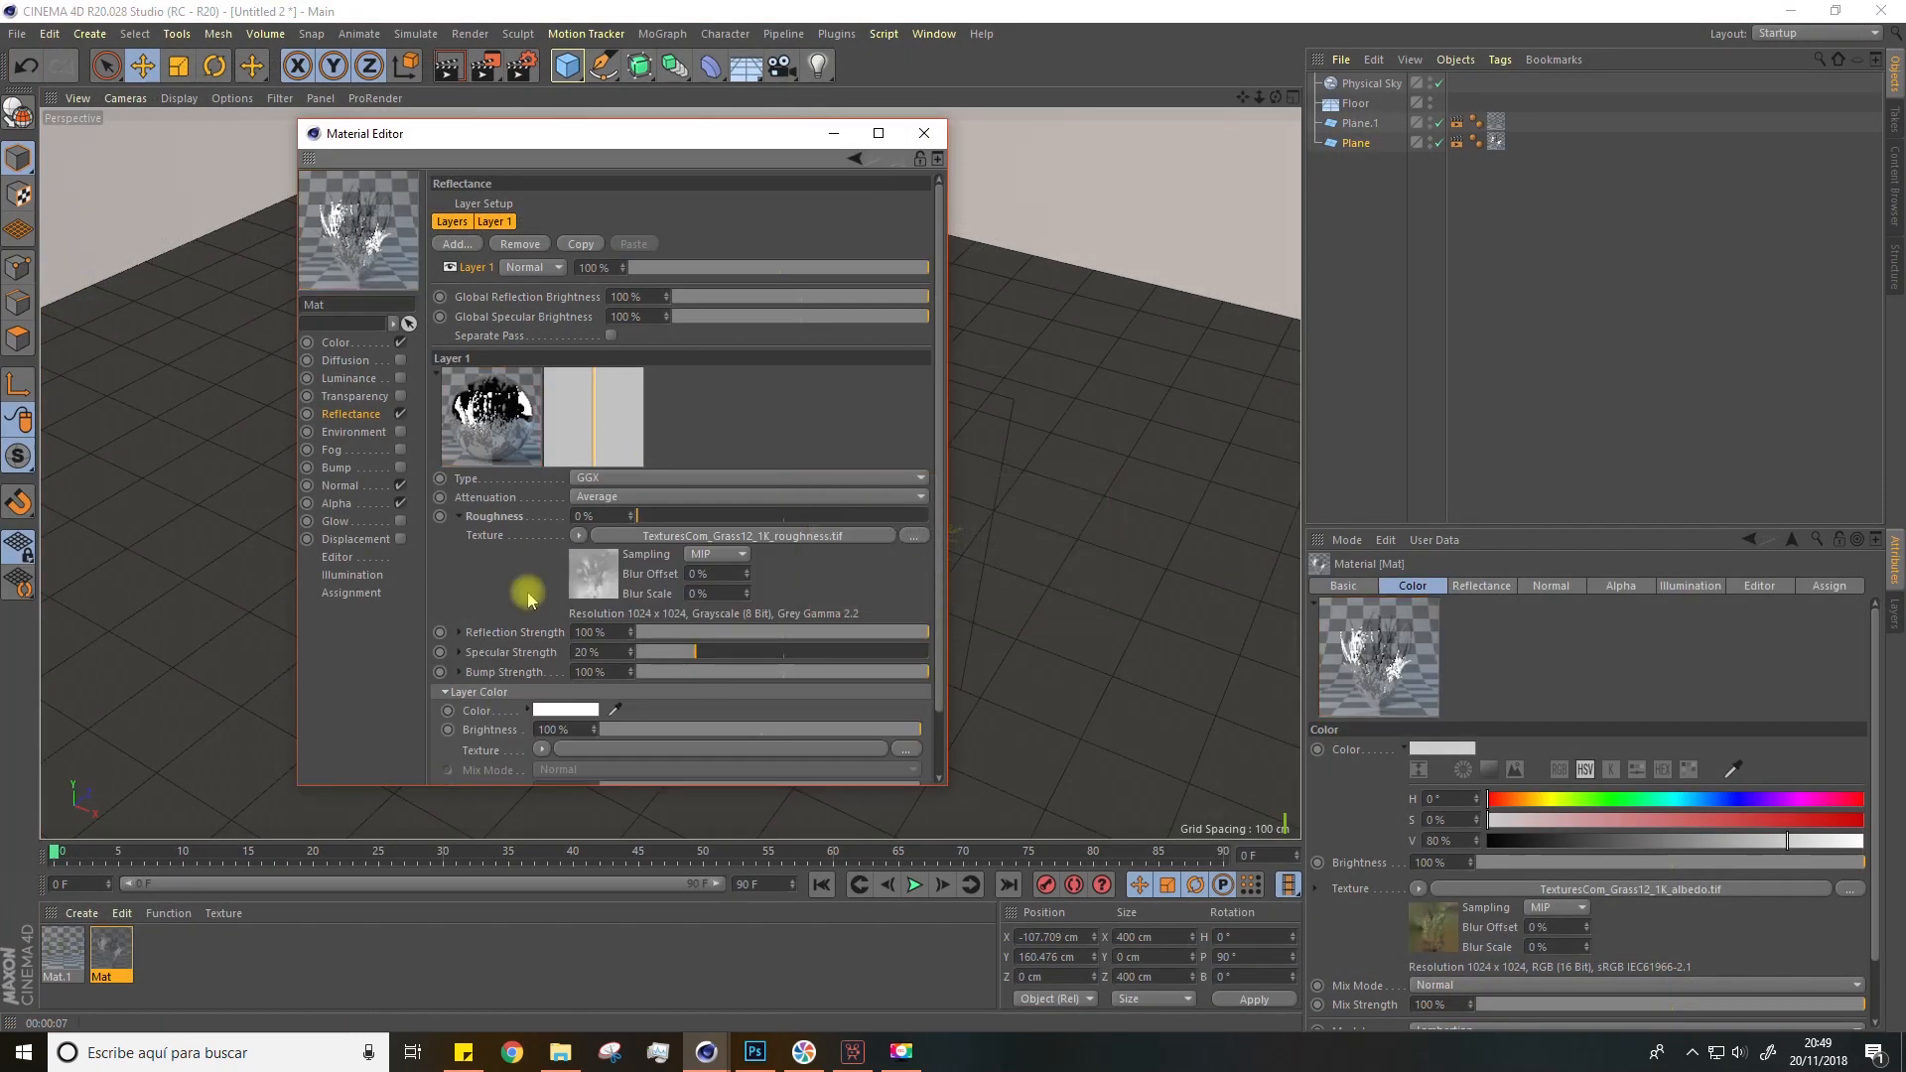
Step: Set the reflectance layer color to black (V 0%) in the color picker
{"action": "left_click", "coordinate": [556, 710]}
{"action": "left_click", "coordinate": [474, 750]}
{"action": "left_click_drag", "start_coordinate": [474, 752], "coordinate": [421, 752]}
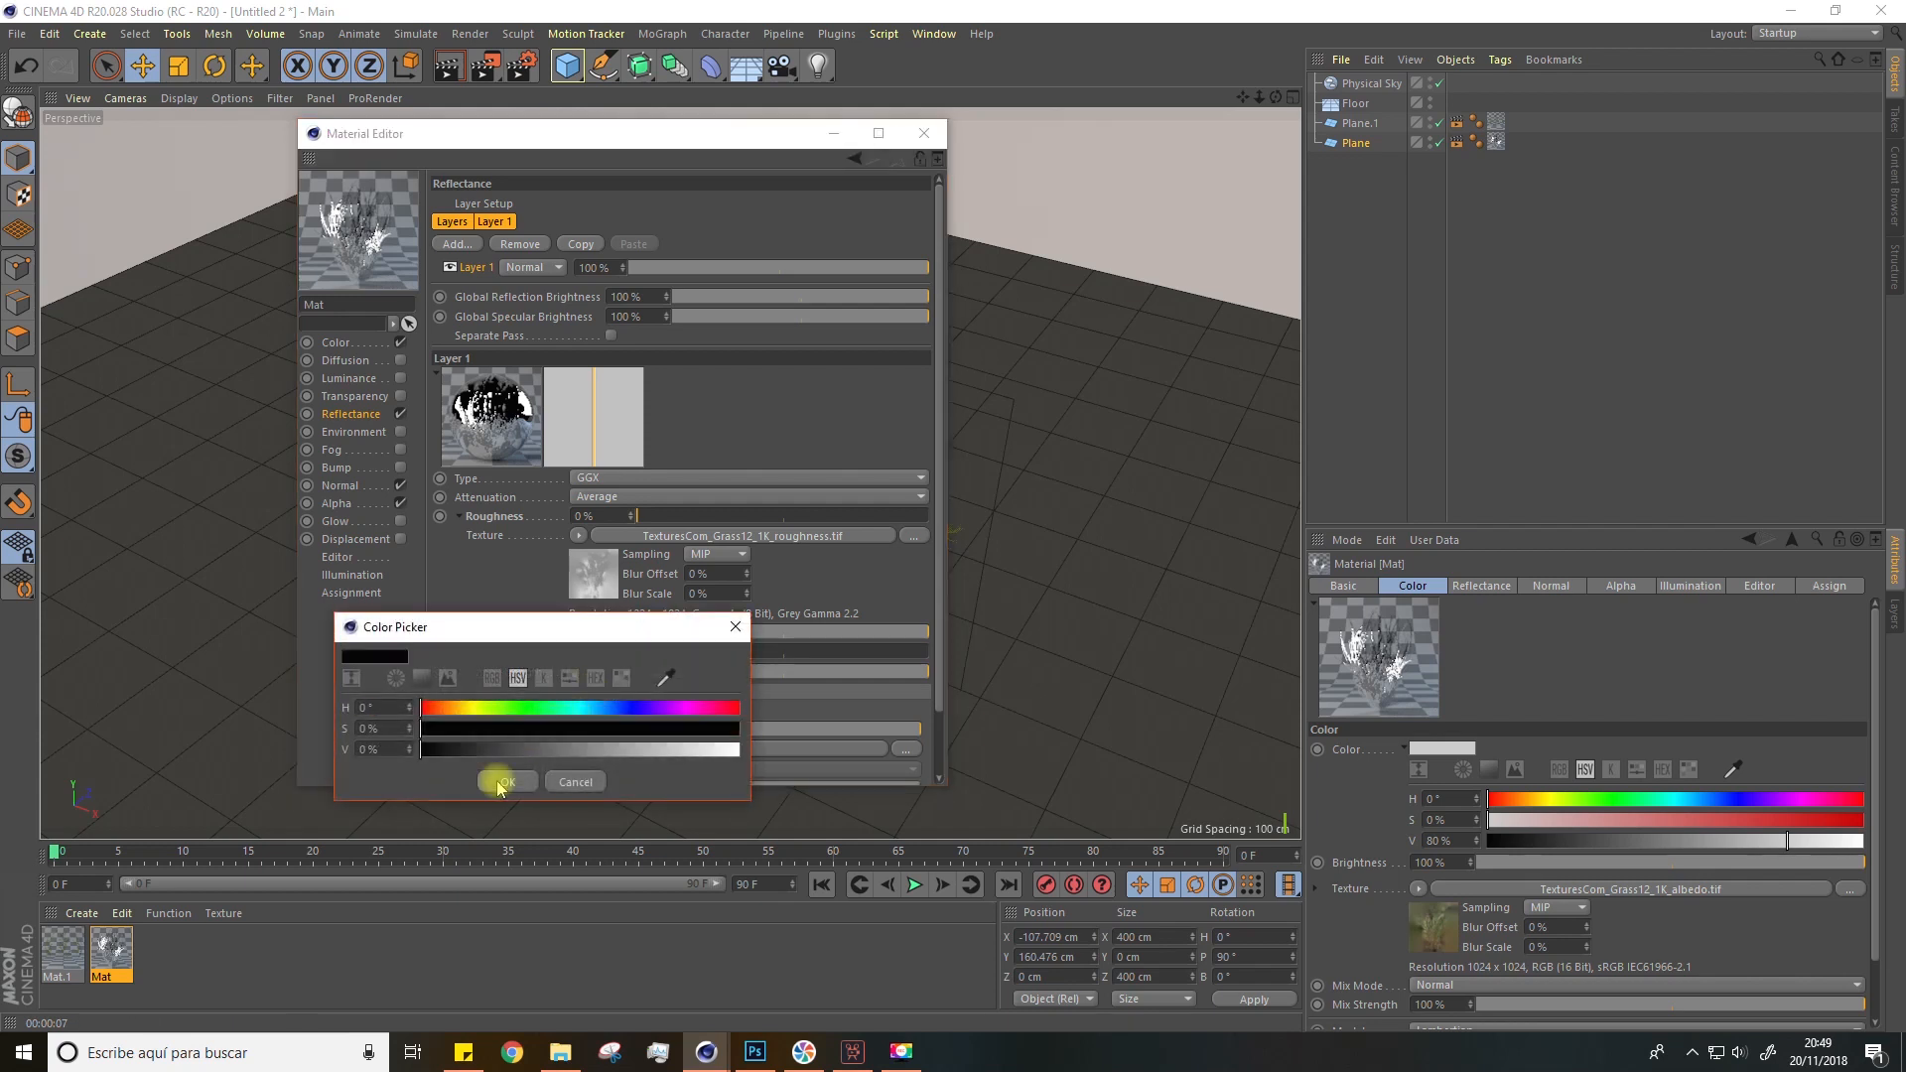
{"action": "left_click", "coordinate": [506, 783]}
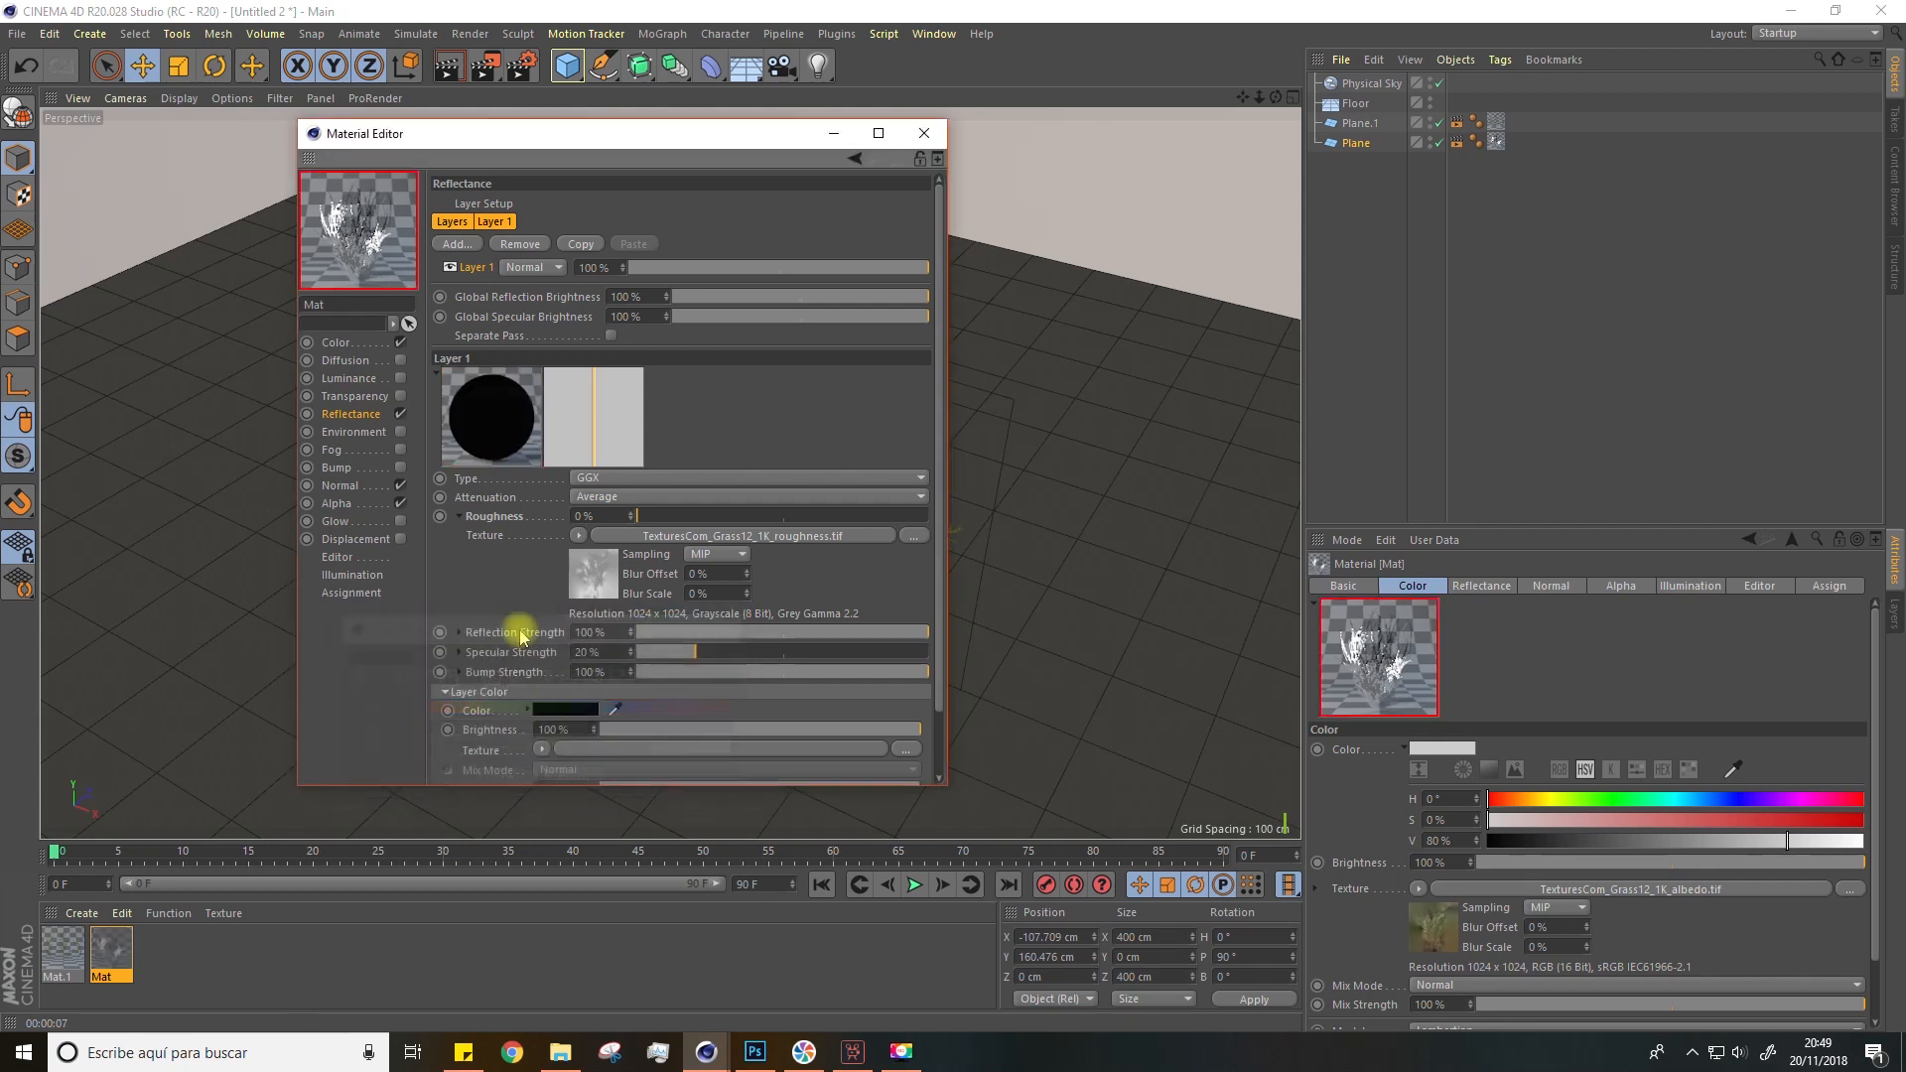
Step: Close the Material Editor and render the view to preview the grass card
{"action": "left_click", "coordinate": [336, 345]}
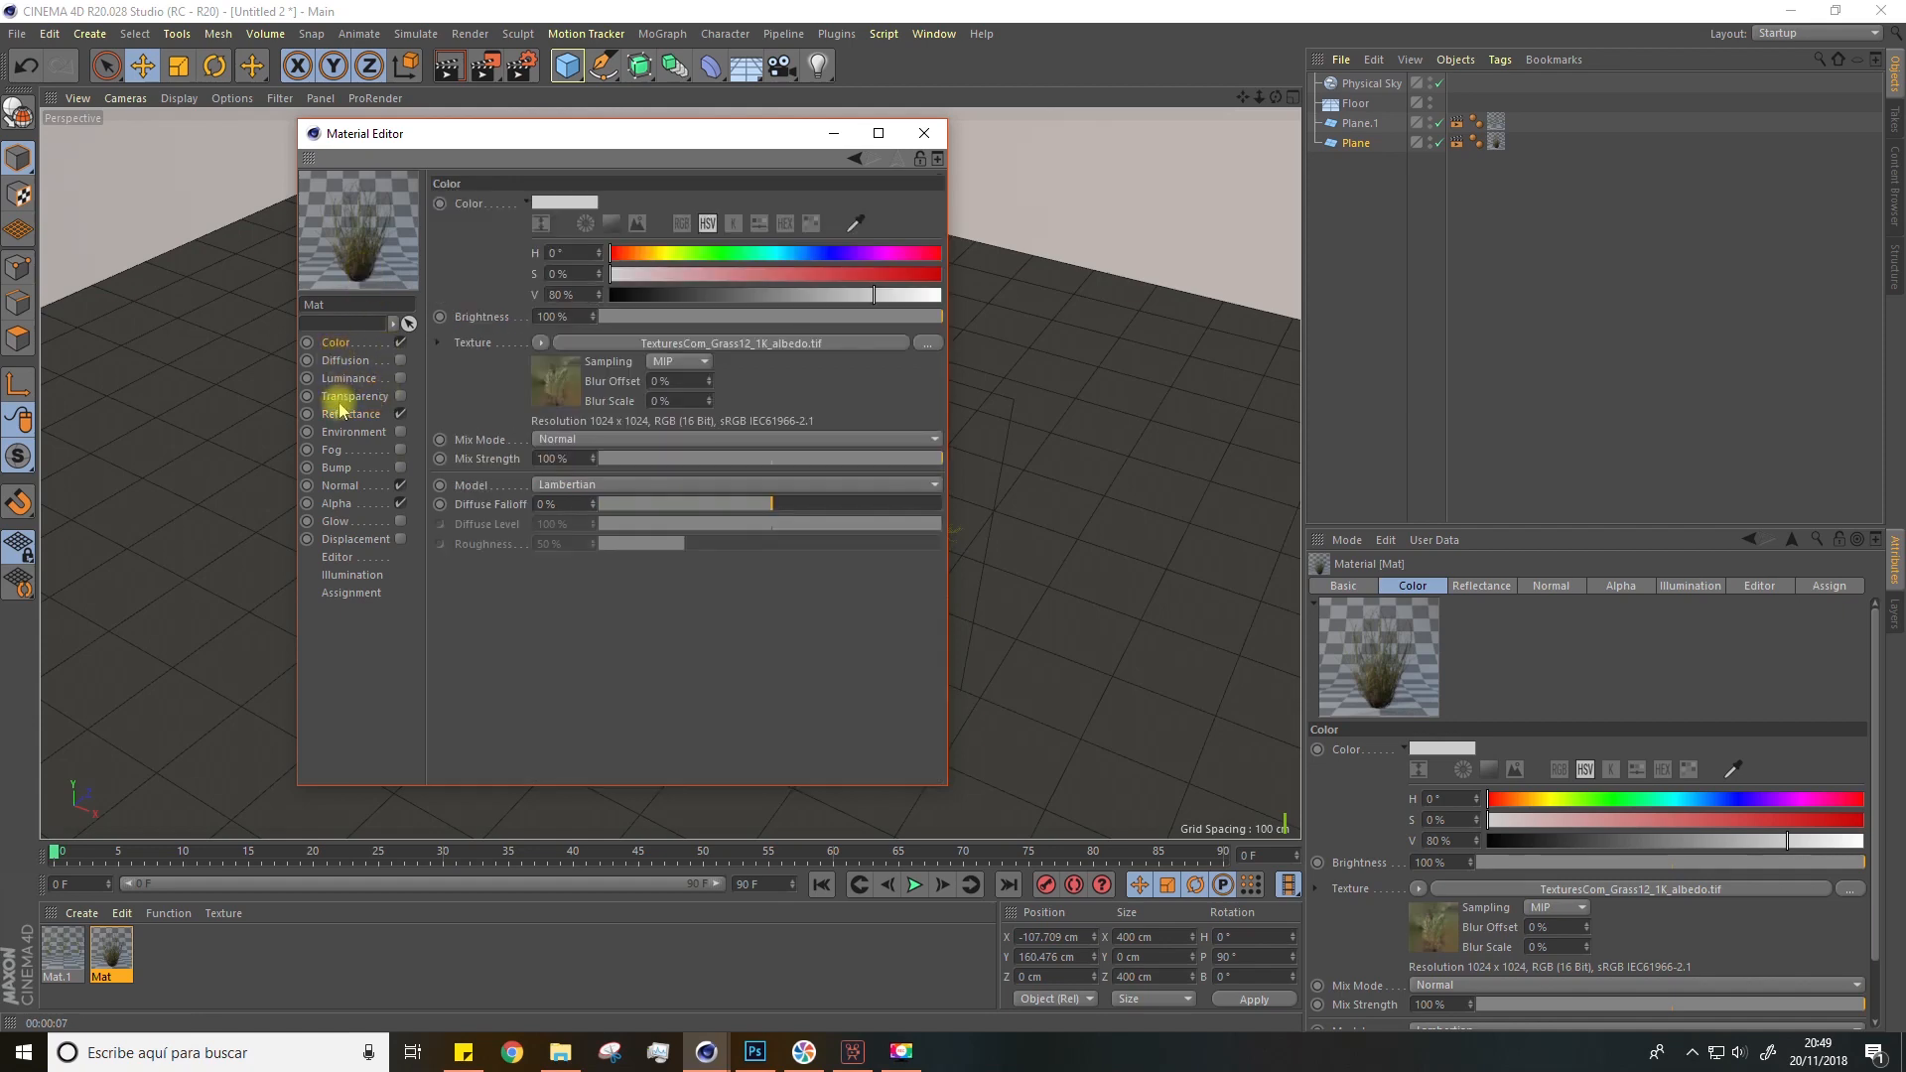
{"action": "left_click", "coordinate": [924, 133]}
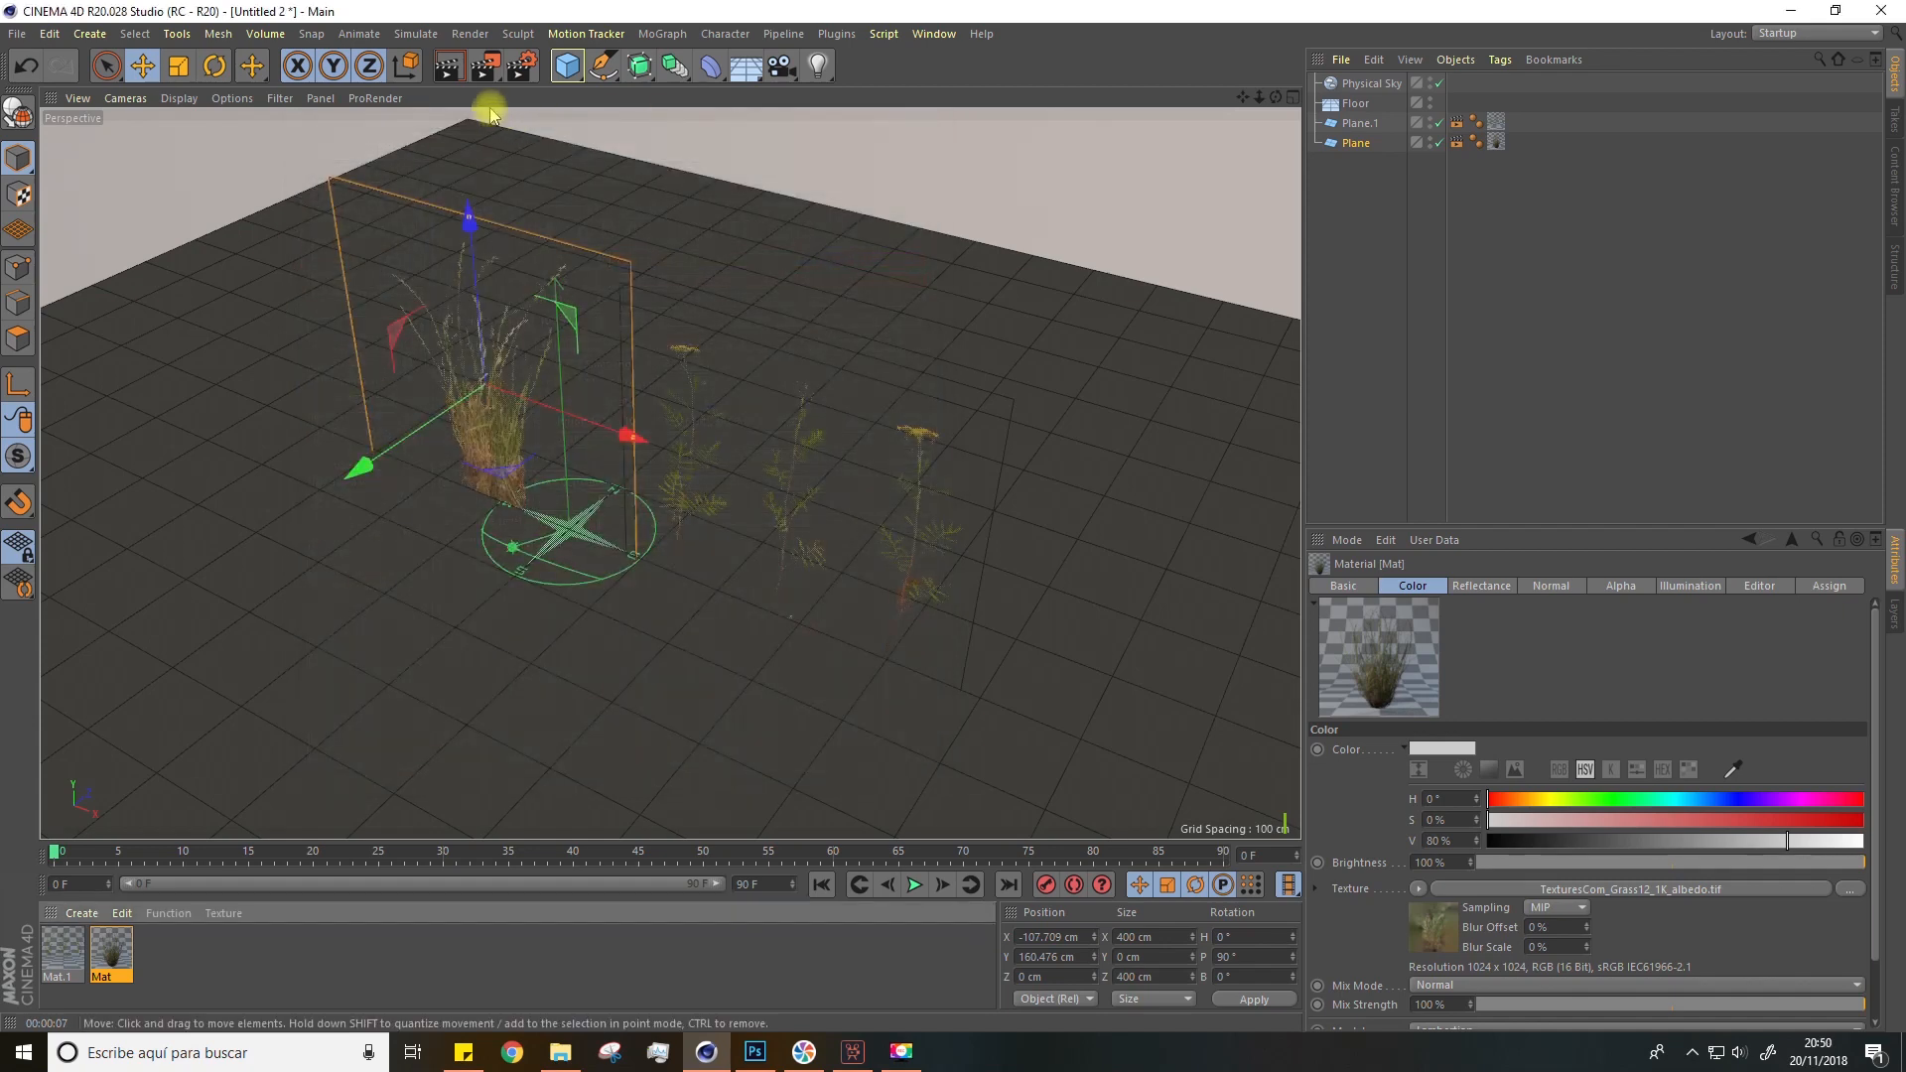
{"action": "left_click", "coordinate": [448, 66]}
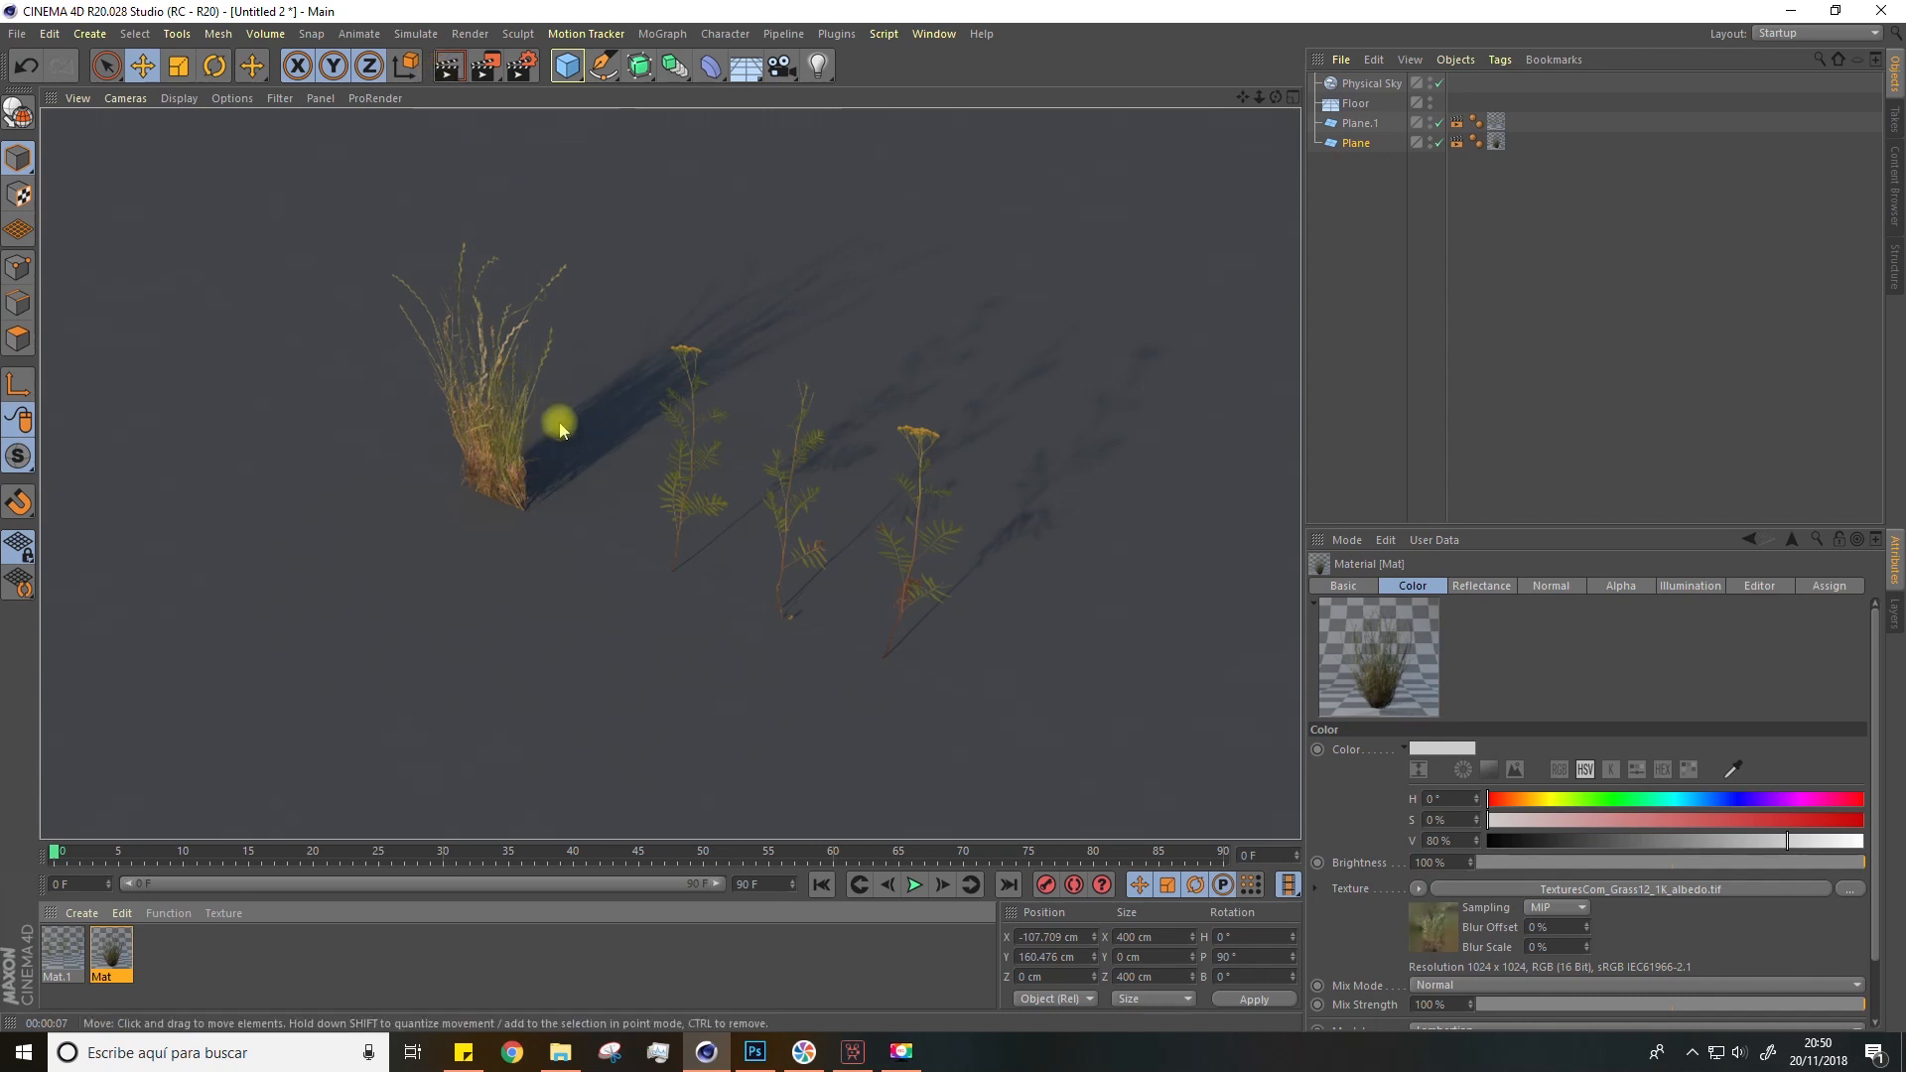